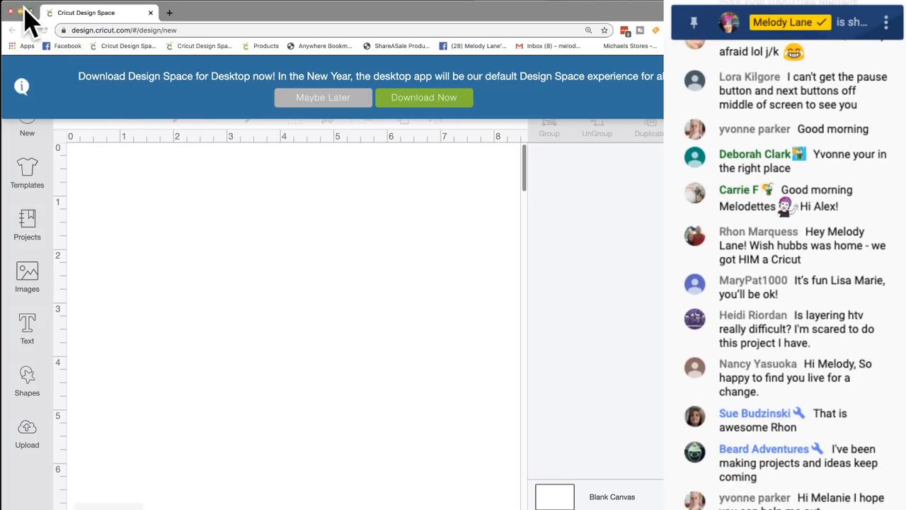
# Dismiss the desktop app download notice on the browser canvas page without downloading.
pyautogui.click(189, 15)
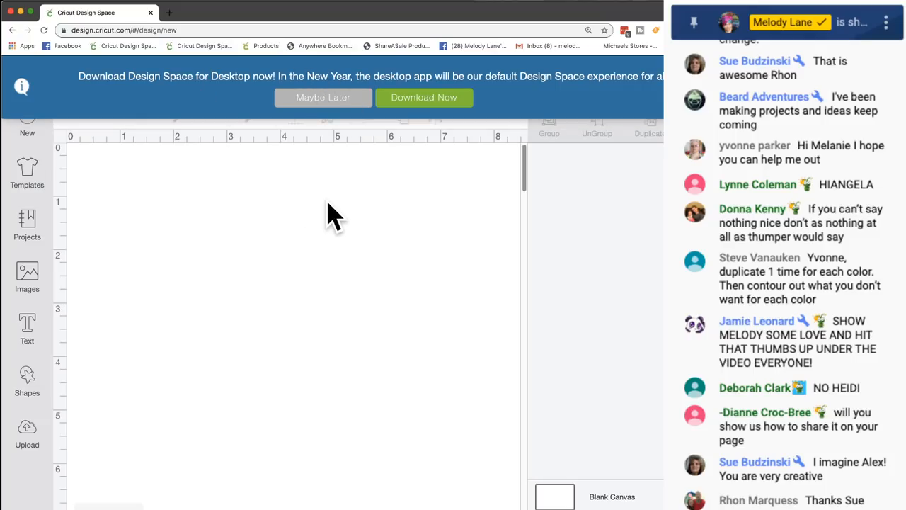
pyautogui.click(313, 101)
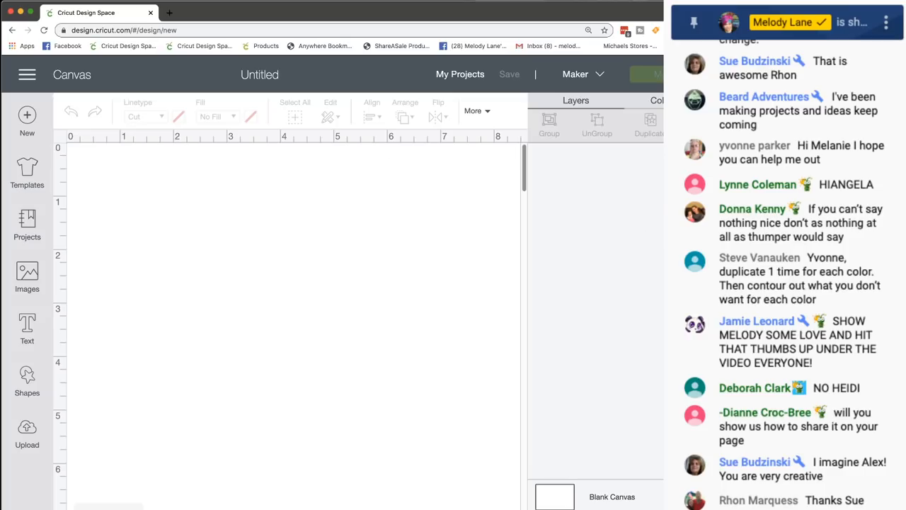
# Switch to the Cricut Design Space desktop app, move its window over the browser and enlarge it.
pyautogui.press('super+Tab')
pyautogui.moveTo(754, 195); pyautogui.dragTo(140, 12)
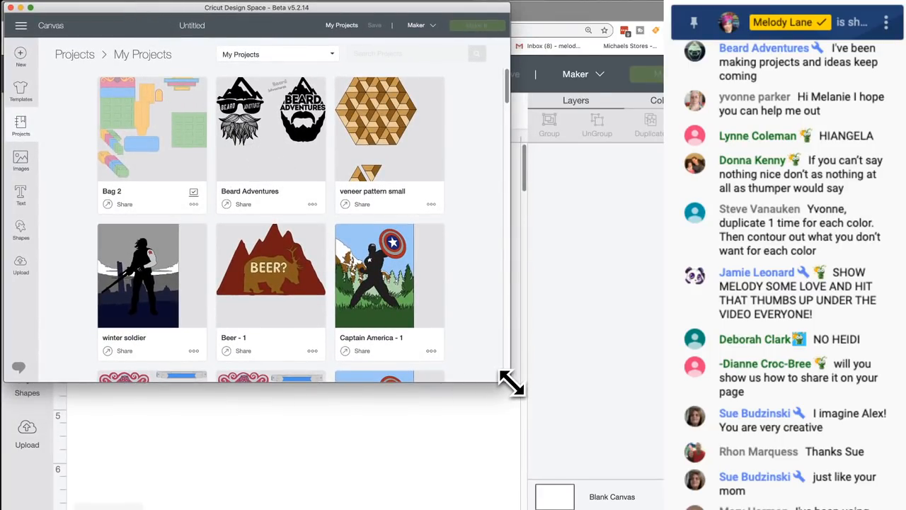
pyautogui.moveTo(514, 385); pyautogui.dragTo(722, 508)
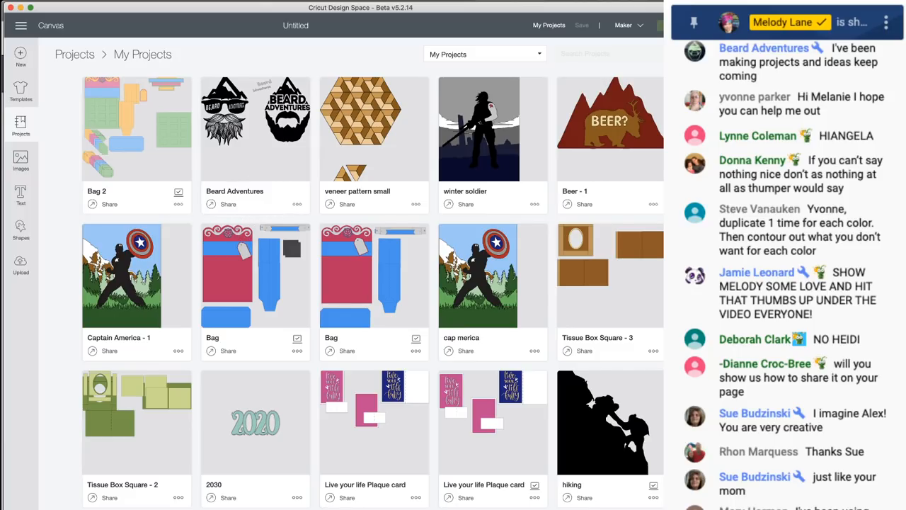
# Leave the My Projects page and go to the Home page.
pyautogui.click(19, 131)
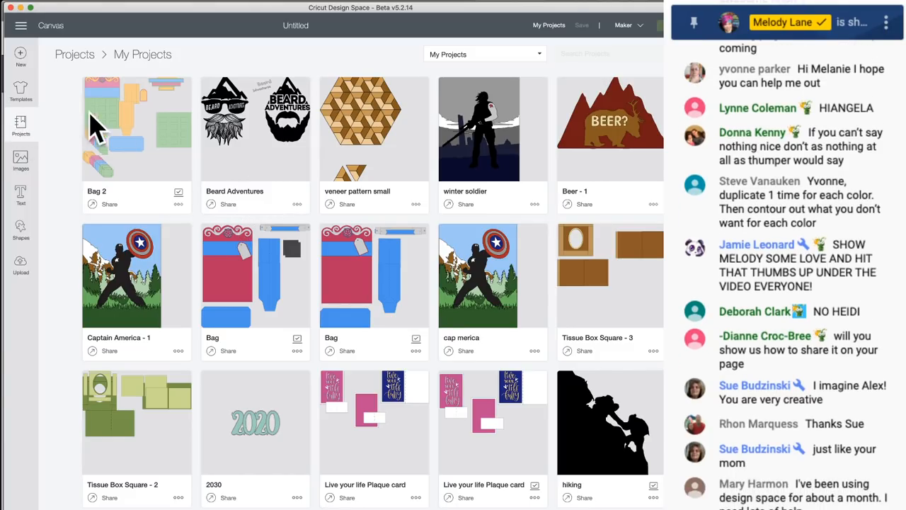
pyautogui.click(21, 27)
pyautogui.click(27, 66)
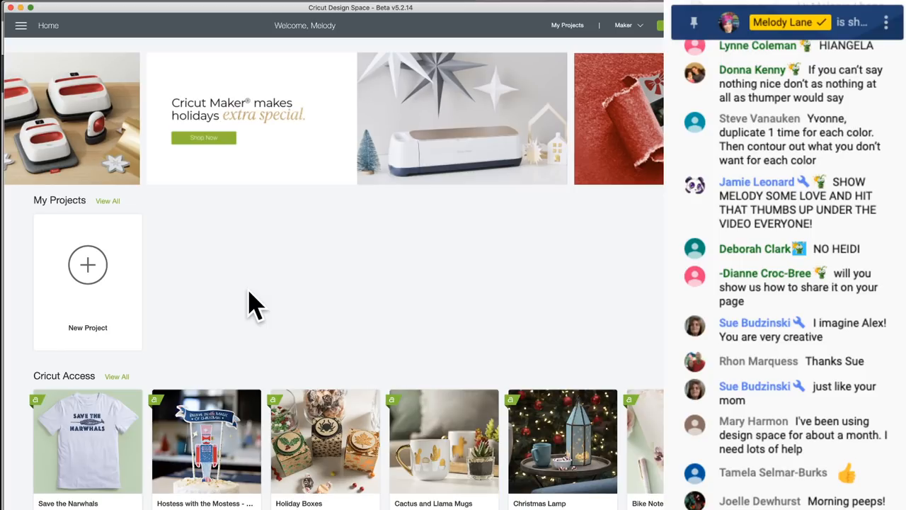
# Browse the Home page's featured project rows, including Cricut Access, My Ready-to-Make Projects, Infusible Ink and New Maker Tools.
pyautogui.scroll(-1, 255, 305)
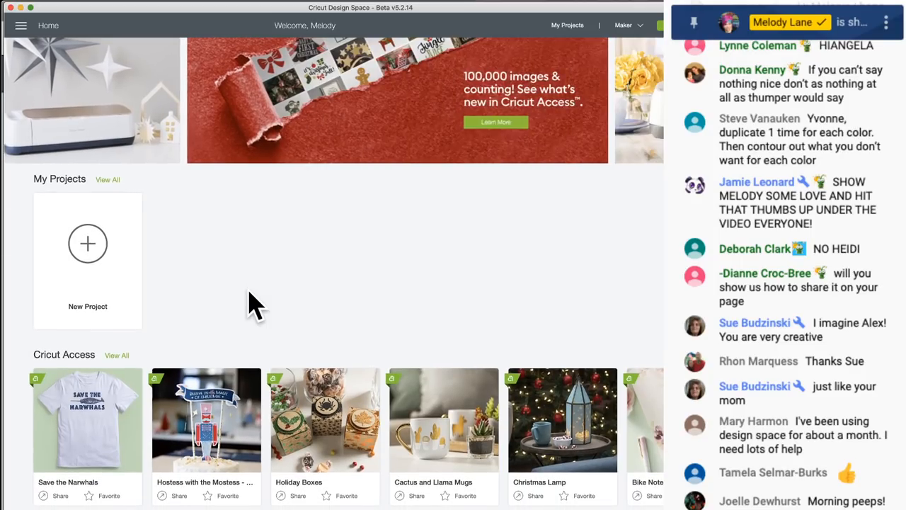
pyautogui.scroll(-3, 255, 305)
pyautogui.scroll(-3, 255, 304)
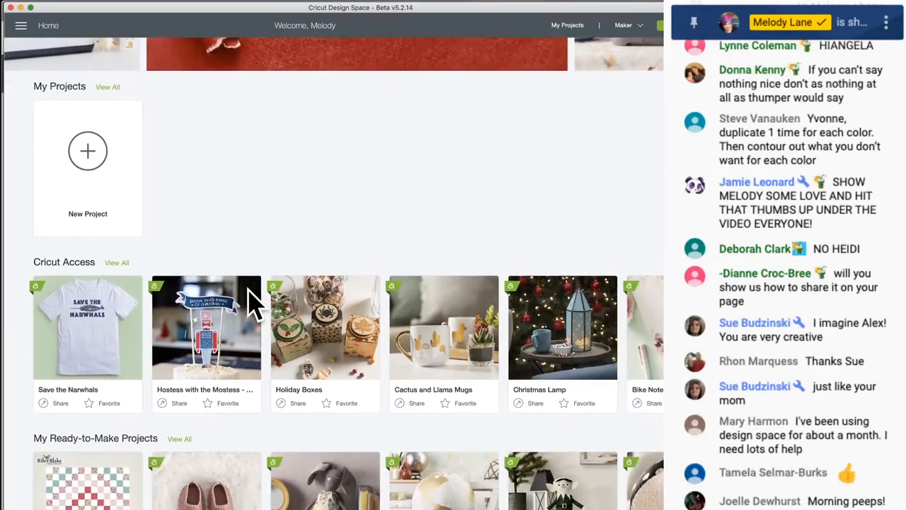
pyautogui.scroll(-3, 252, 301)
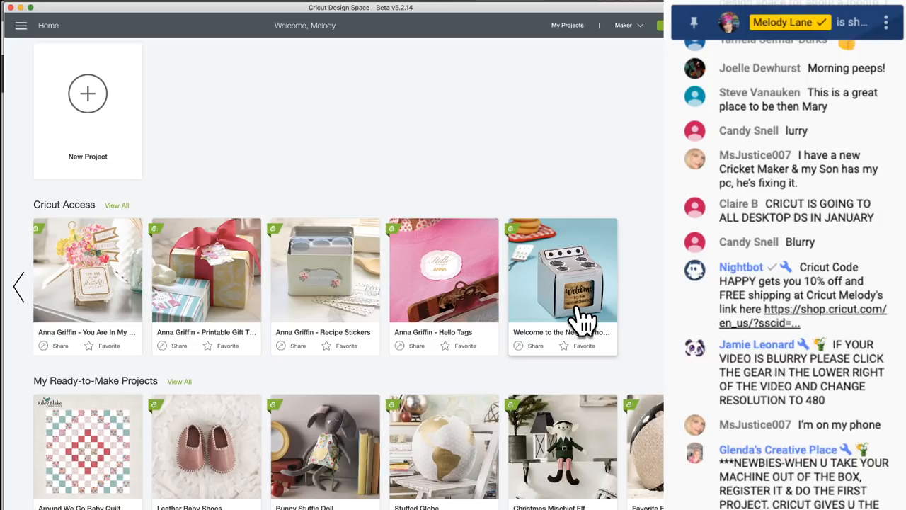
pyautogui.scroll(-5, 582, 322)
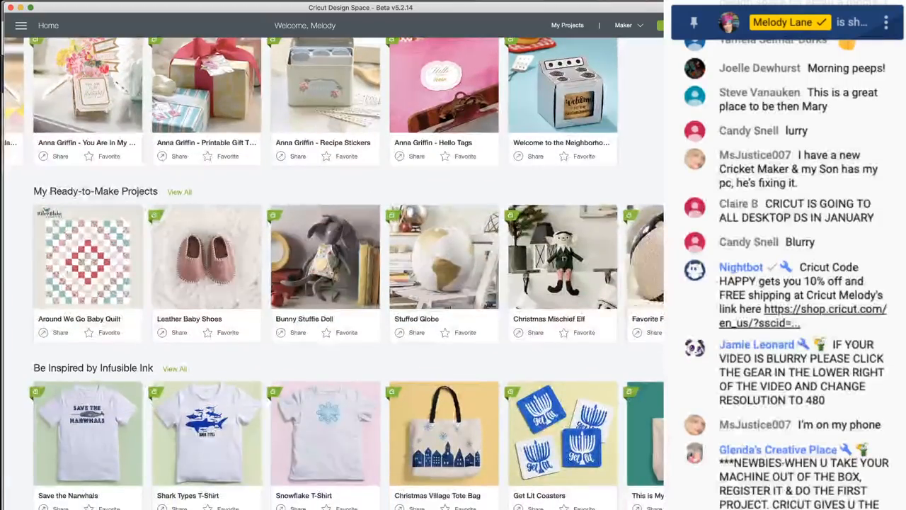
pyautogui.hscroll(10, 347, 272)
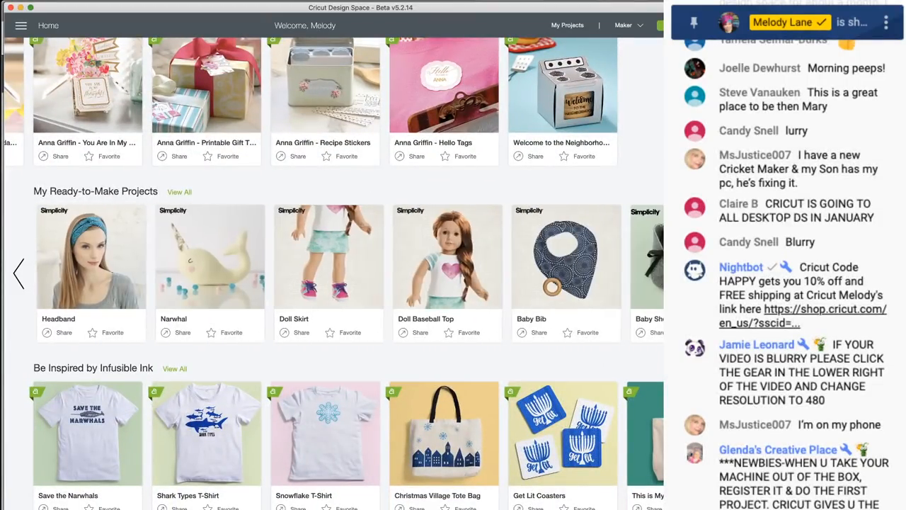
pyautogui.hscroll(8, 347, 273)
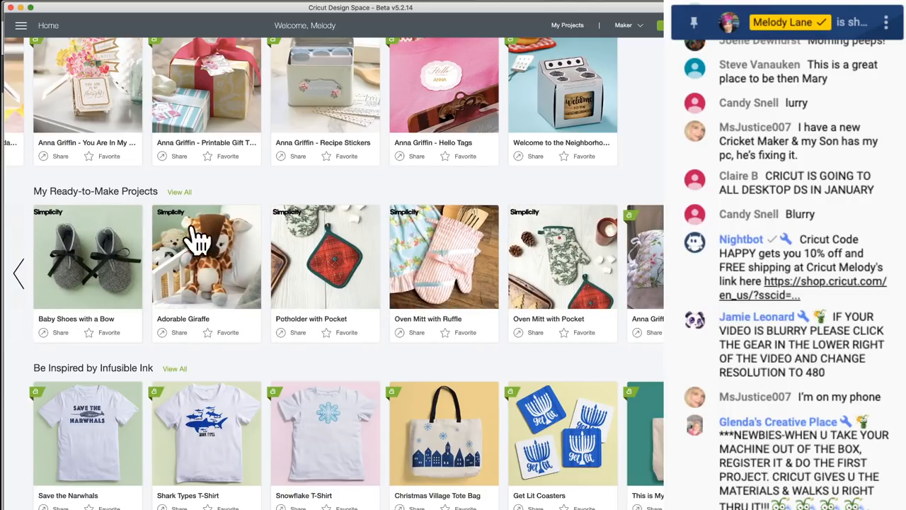
pyautogui.scroll(-5, 162, 279)
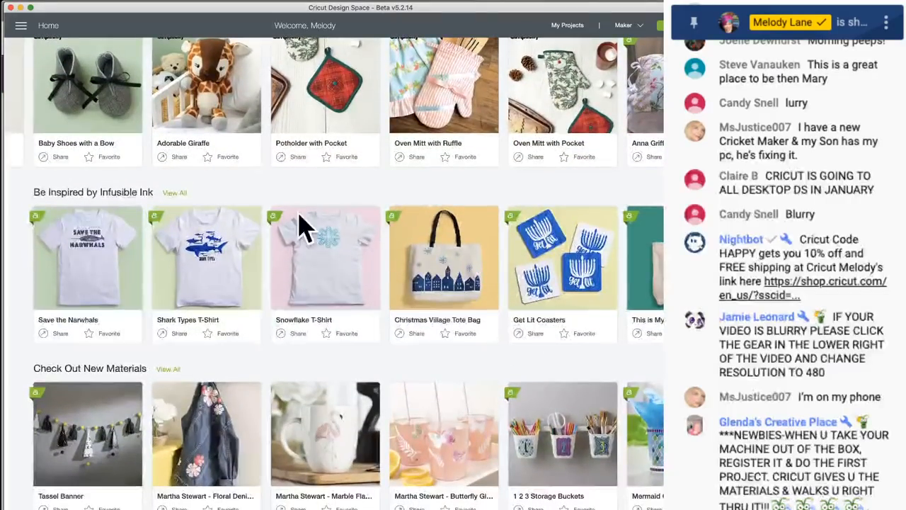
pyautogui.scroll(-12, 198, 318)
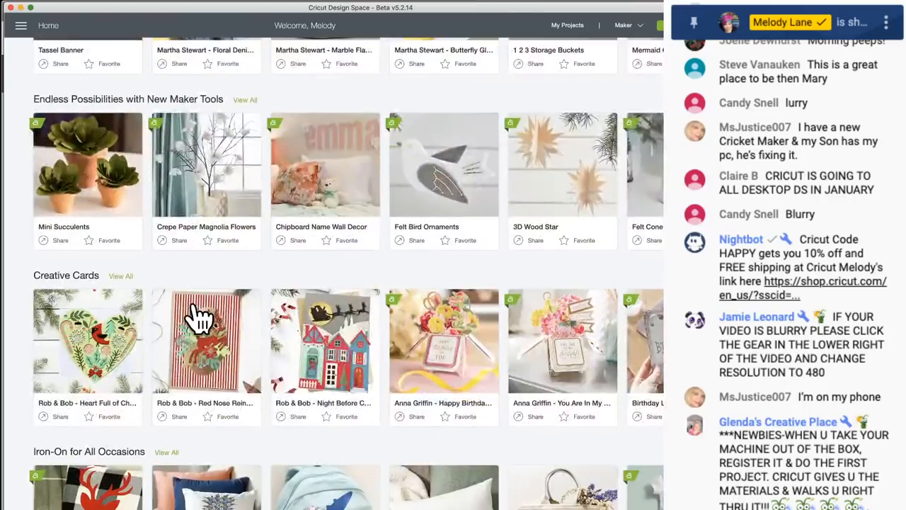
pyautogui.scroll(-1, 198, 319)
pyautogui.hscroll(5, 617, 155)
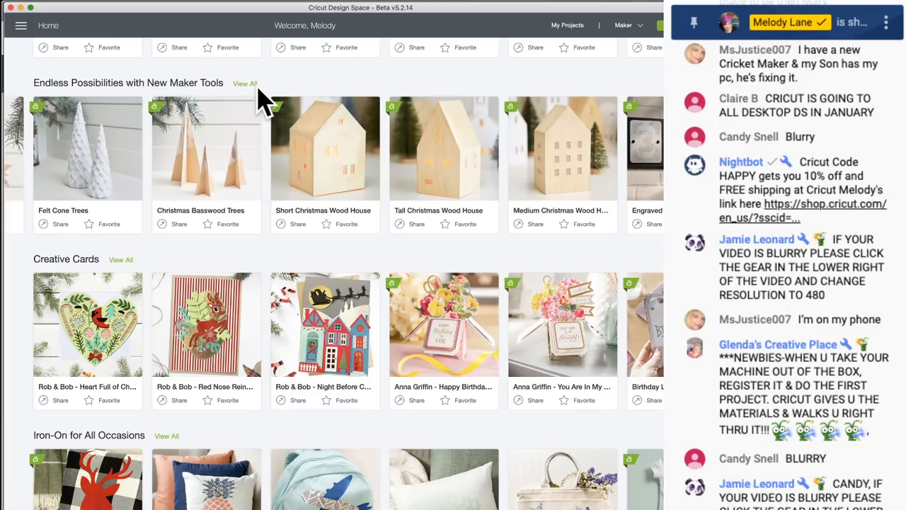
pyautogui.scroll(-15, 215, 212)
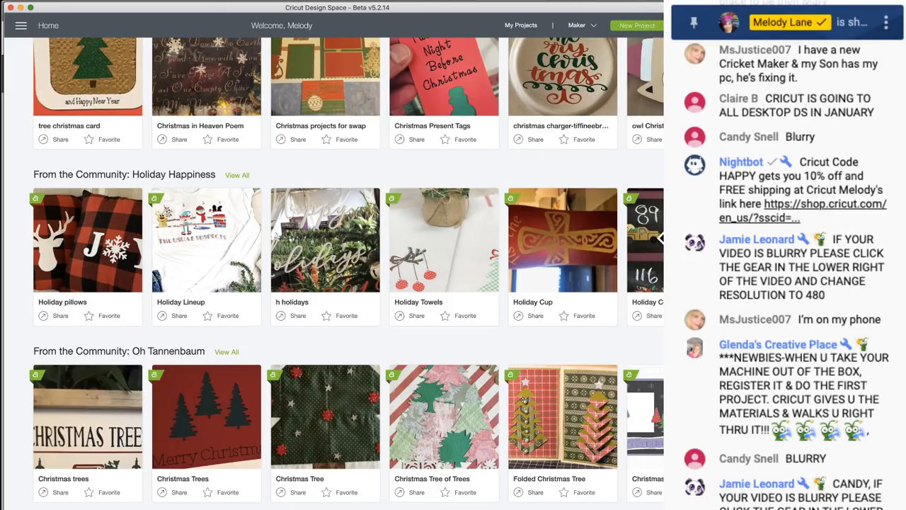
# Narrow the app window slightly and page through the Holiday Happiness and Oh Tannenbaum community project rows.
pyautogui.moveTo(661, 238)
pyautogui.mouseDown()
pyautogui.moveTo(651, 237)
pyautogui.moveTo(659, 238)
pyautogui.mouseUp()
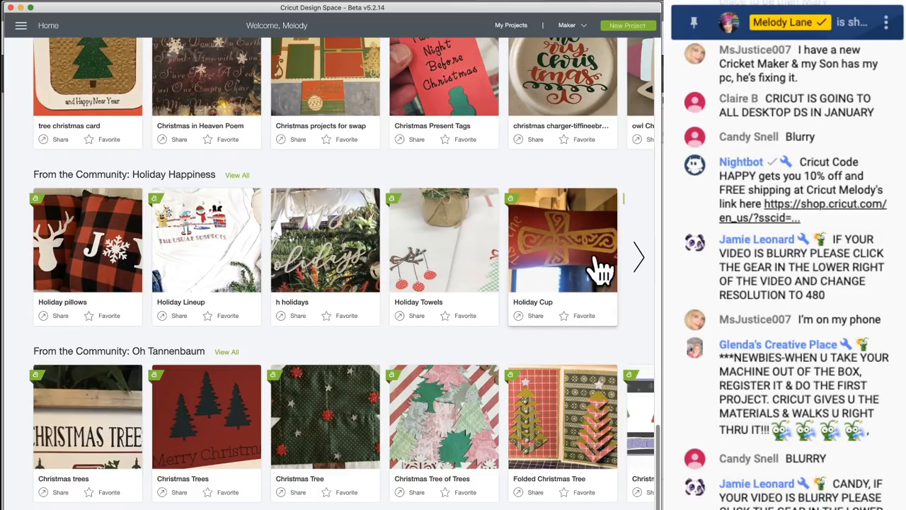
pyautogui.click(643, 260)
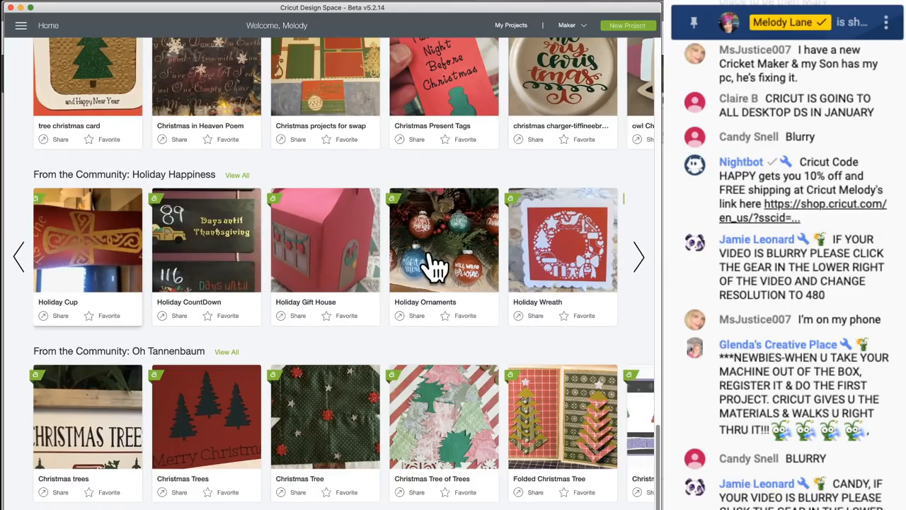
pyautogui.click(642, 258)
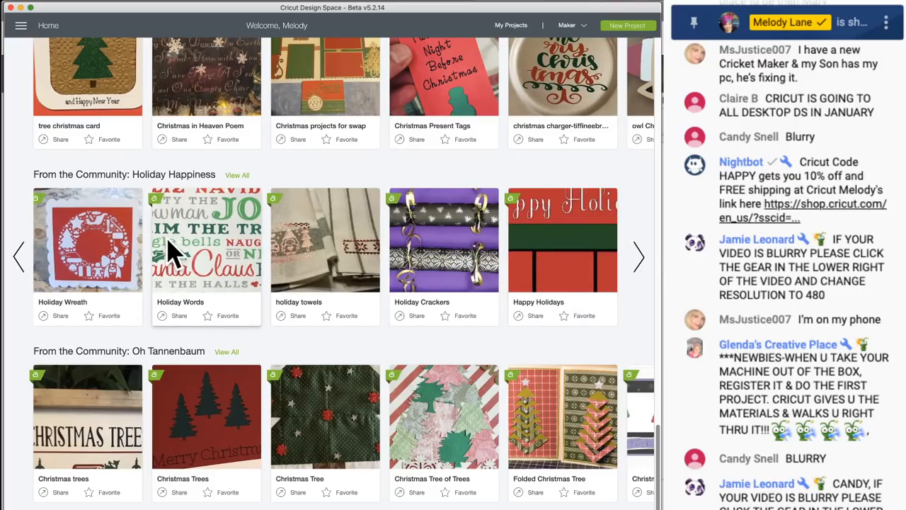
pyautogui.click(22, 257)
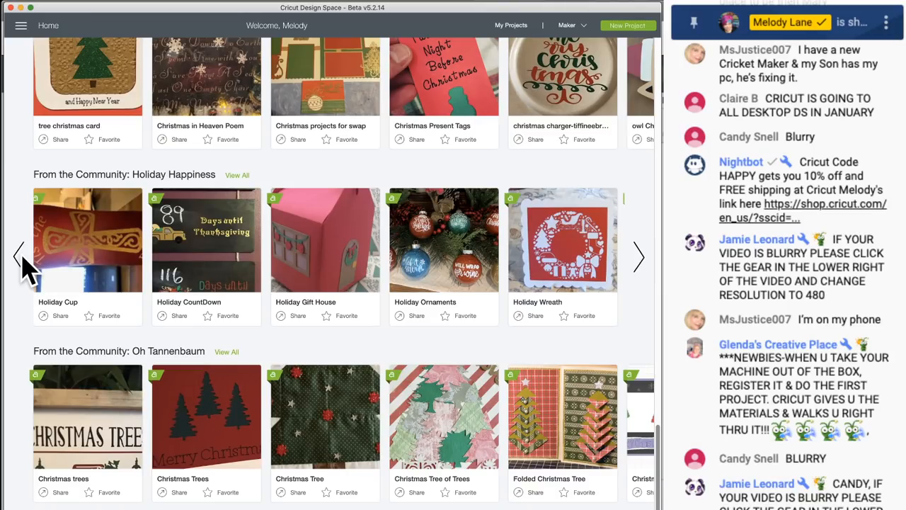
pyautogui.click(21, 259)
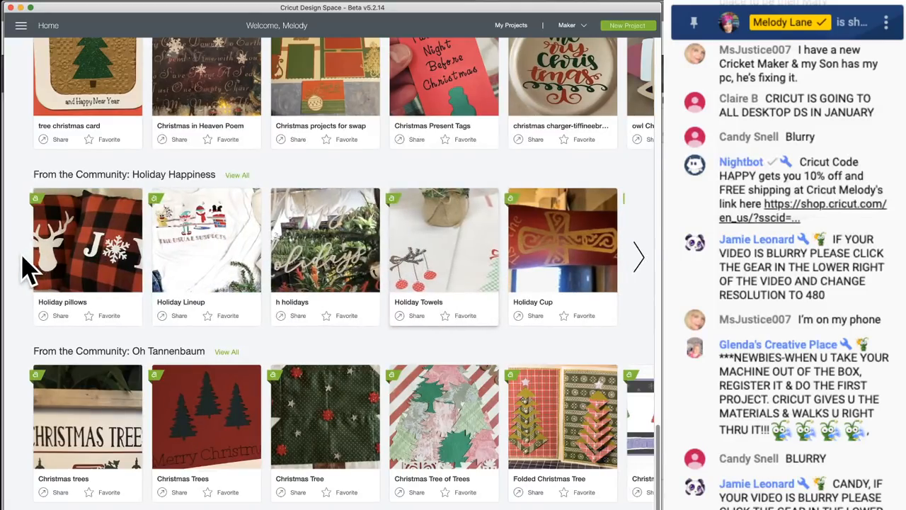
pyautogui.click(640, 435)
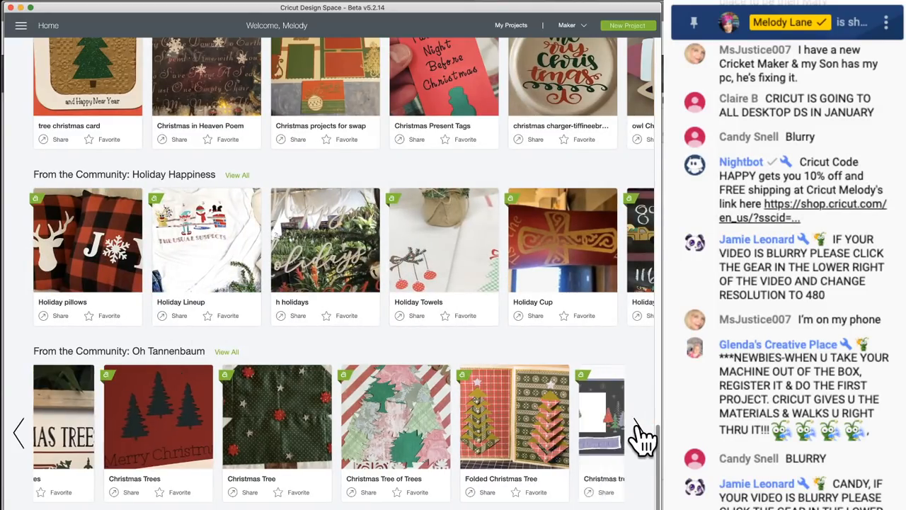
pyautogui.click(640, 434)
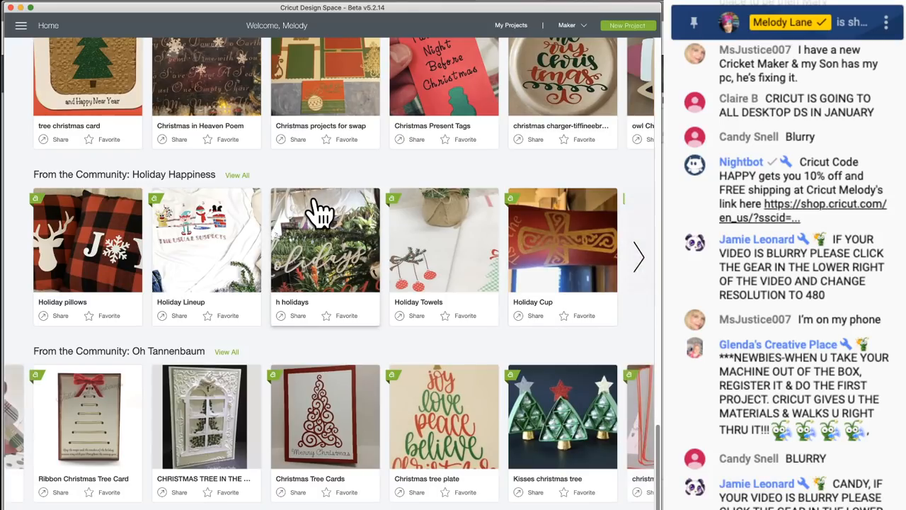
# Return to My Projects on the Home page and start a new project on a blank canvas.
pyautogui.scroll(5, 311, 214)
pyautogui.scroll(20, 318, 211)
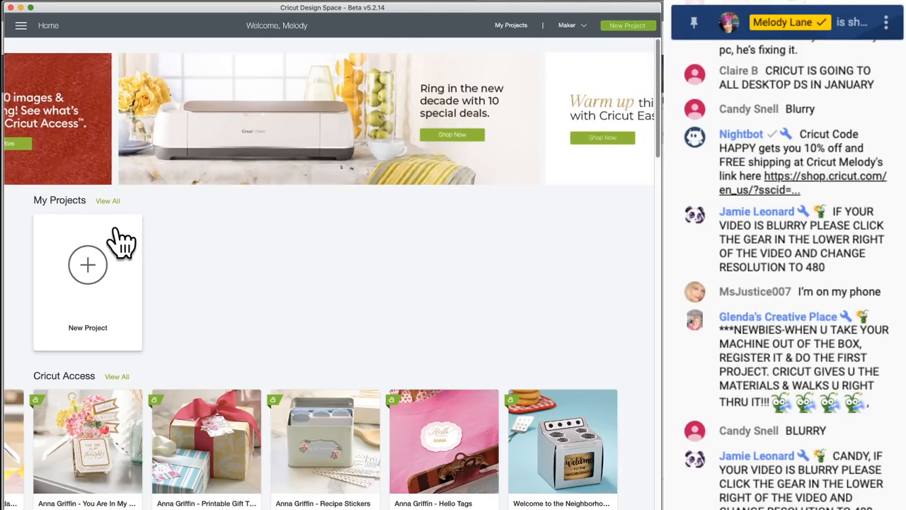
pyautogui.click(88, 268)
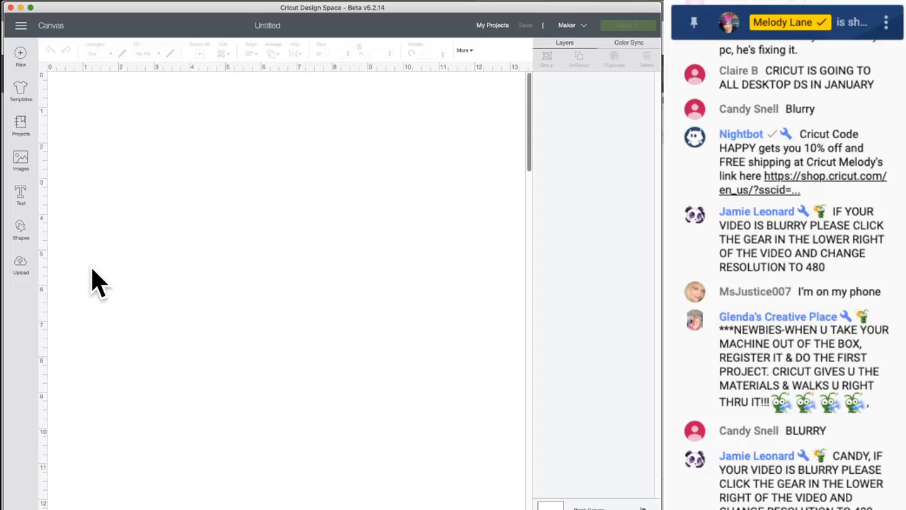
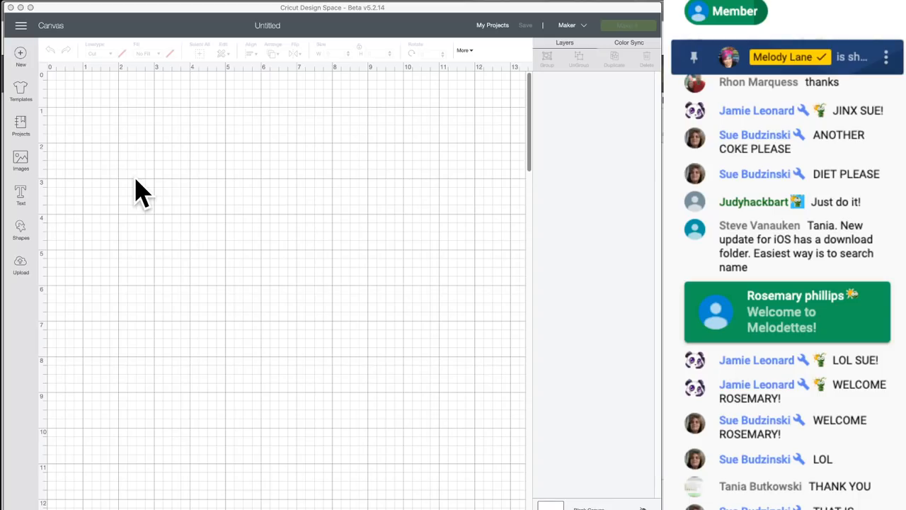
# Open the Images library from the blank canvas.
pyautogui.click(23, 170)
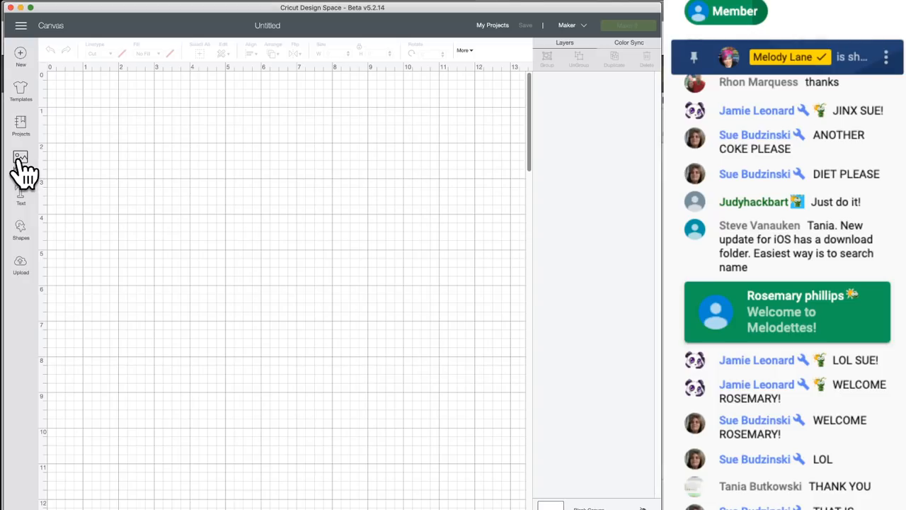
pyautogui.click(23, 170)
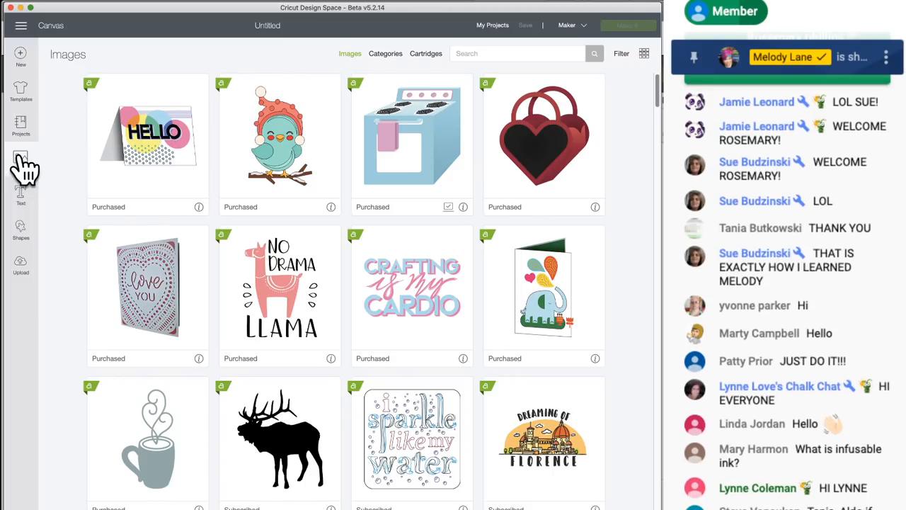
pyautogui.click(24, 167)
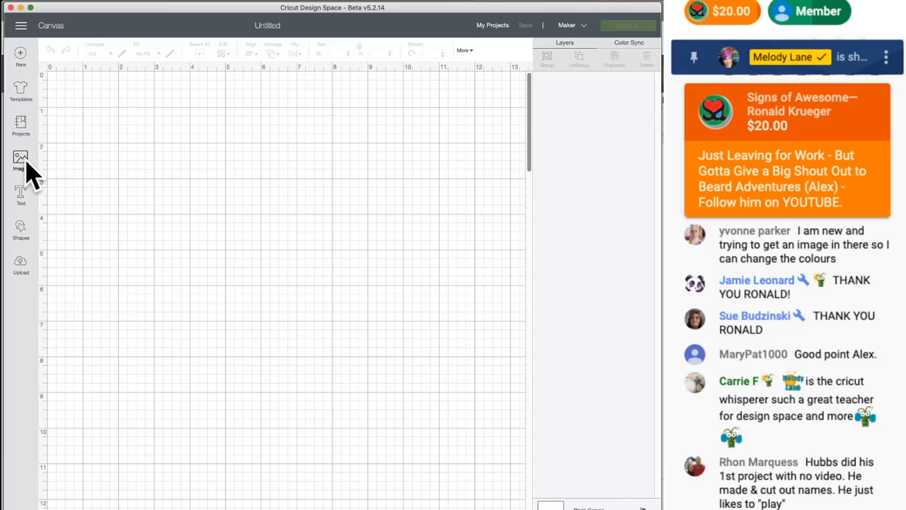
pyautogui.click(26, 162)
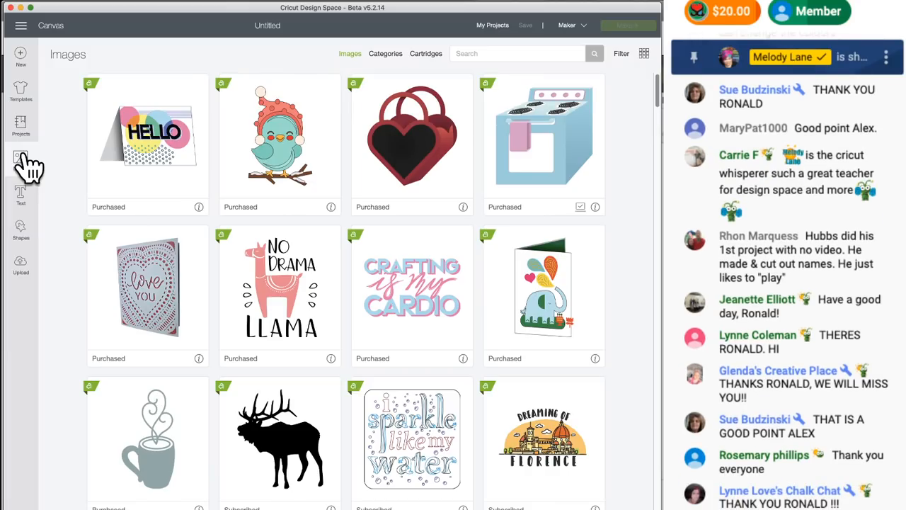
pyautogui.click(28, 166)
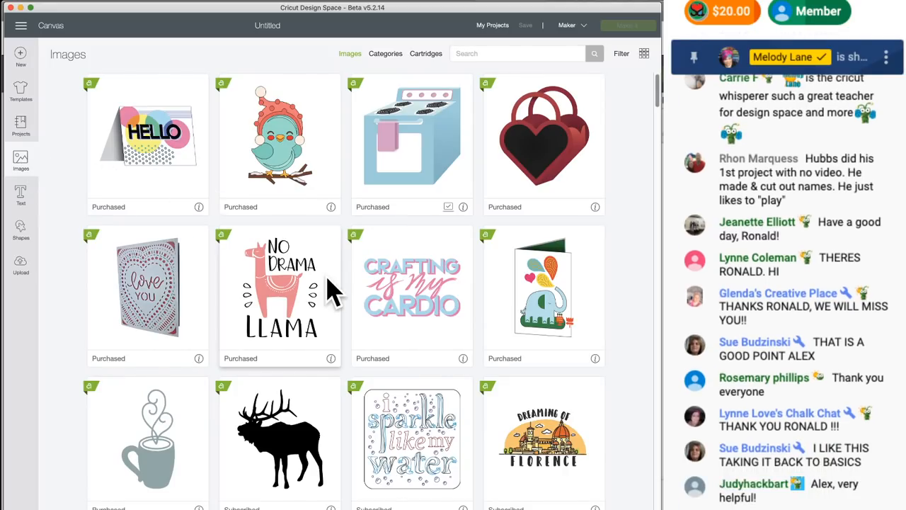
# Browse the image library and select the black baseball image for insertion.
pyautogui.scroll(-5, 333, 291)
pyautogui.scroll(-6, 333, 291)
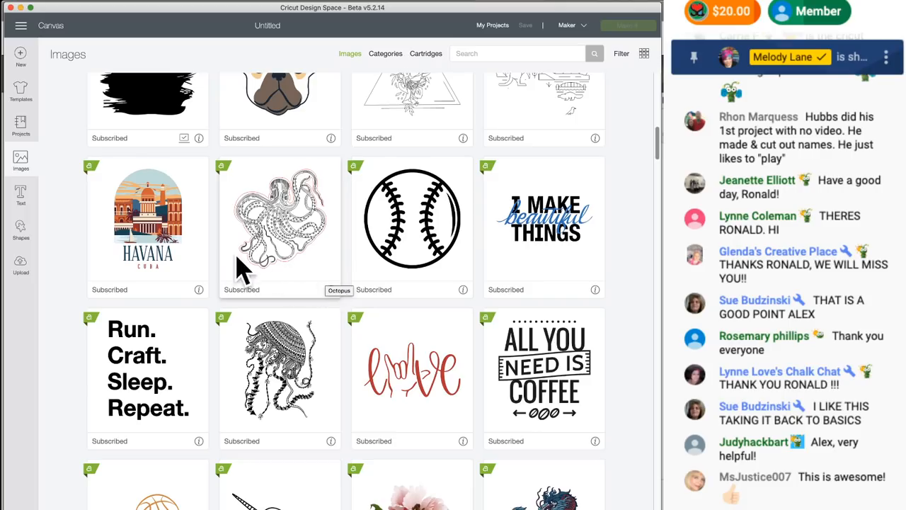
pyautogui.scroll(-2, 396, 332)
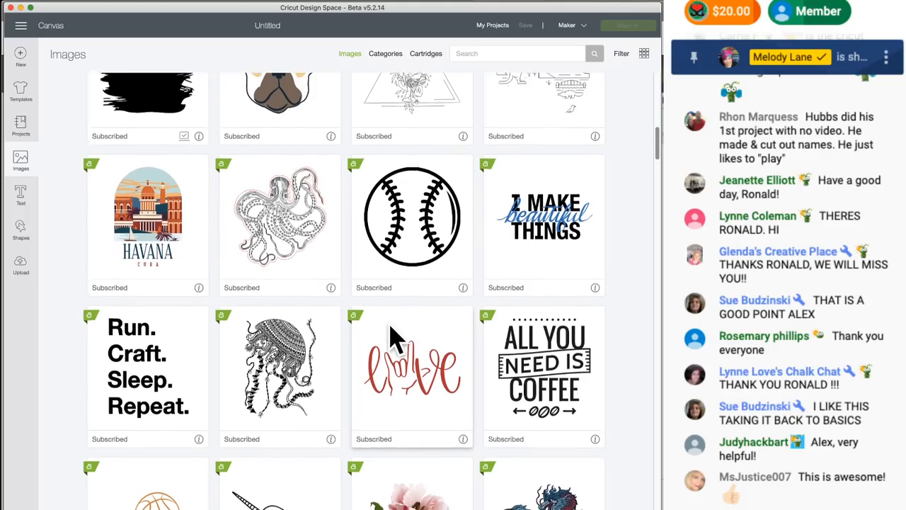
pyautogui.click(413, 194)
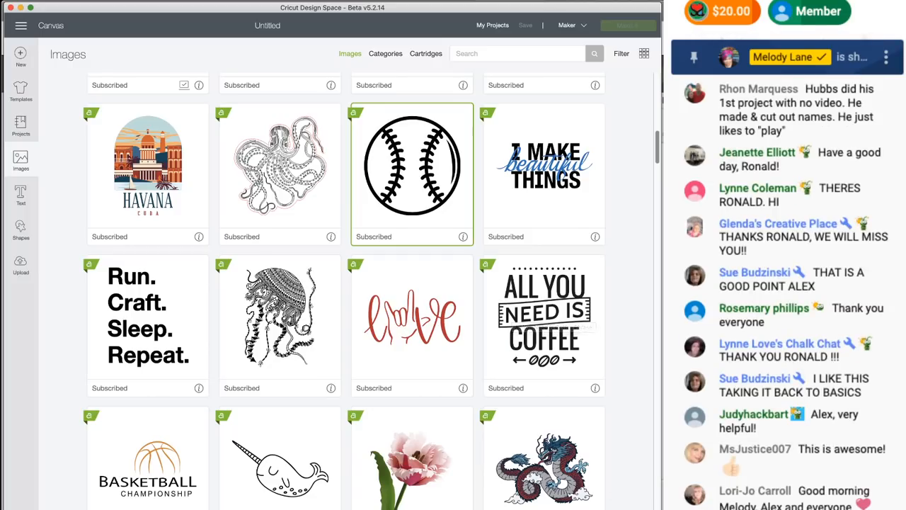
pyautogui.moveTo(390, 497)
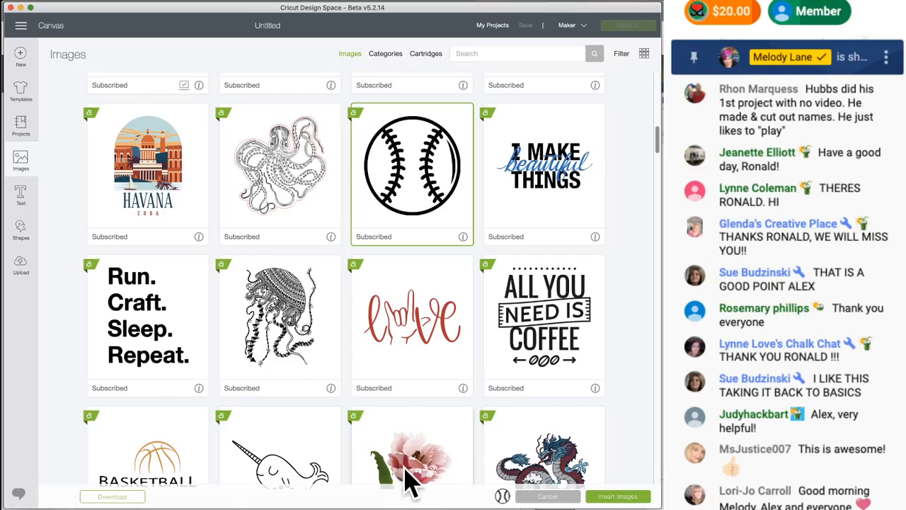
pyautogui.scroll(-3, 435, 484)
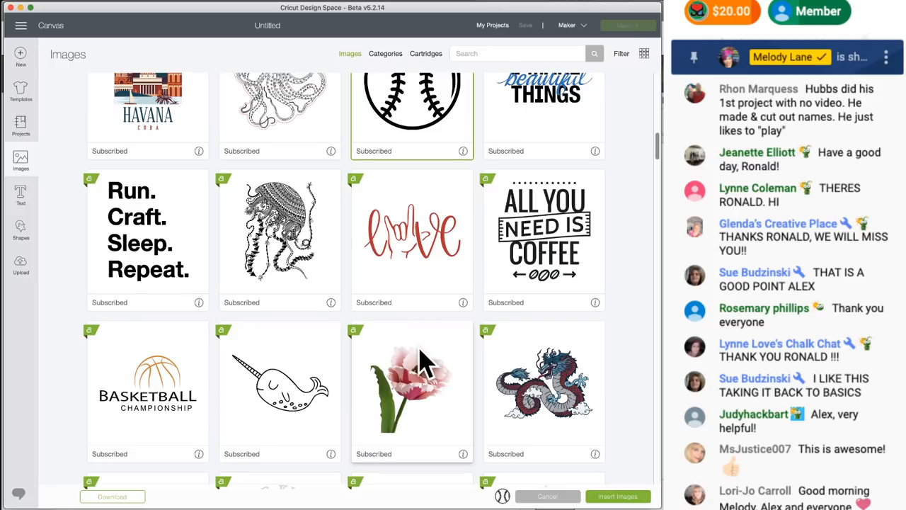
pyautogui.scroll(3, 435, 368)
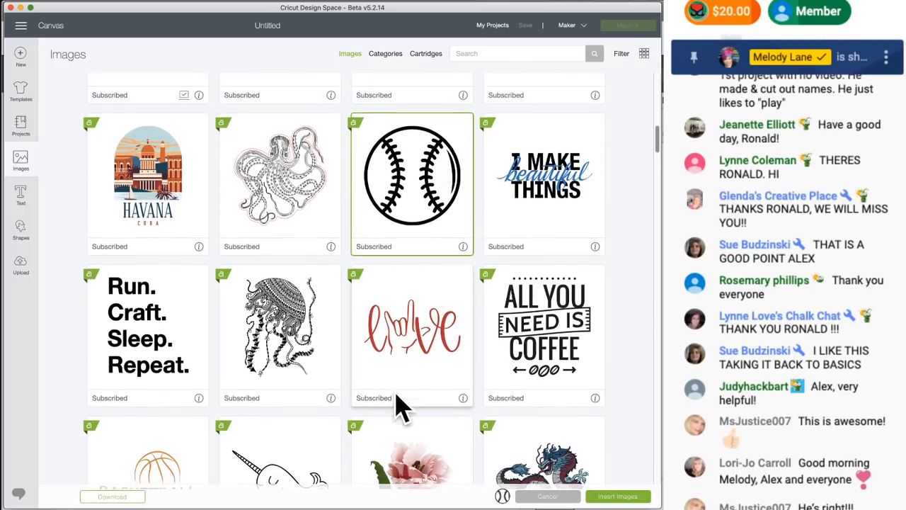
pyautogui.scroll(-3, 399, 404)
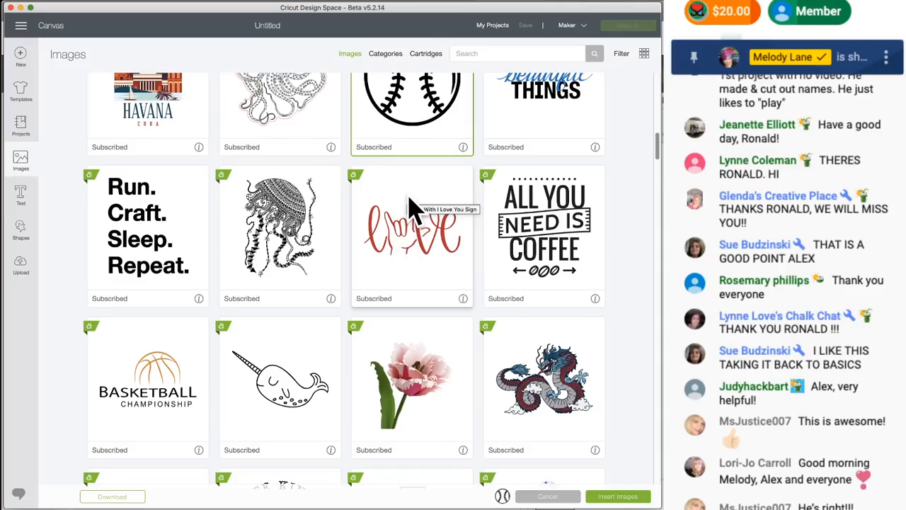
pyautogui.scroll(2, 414, 206)
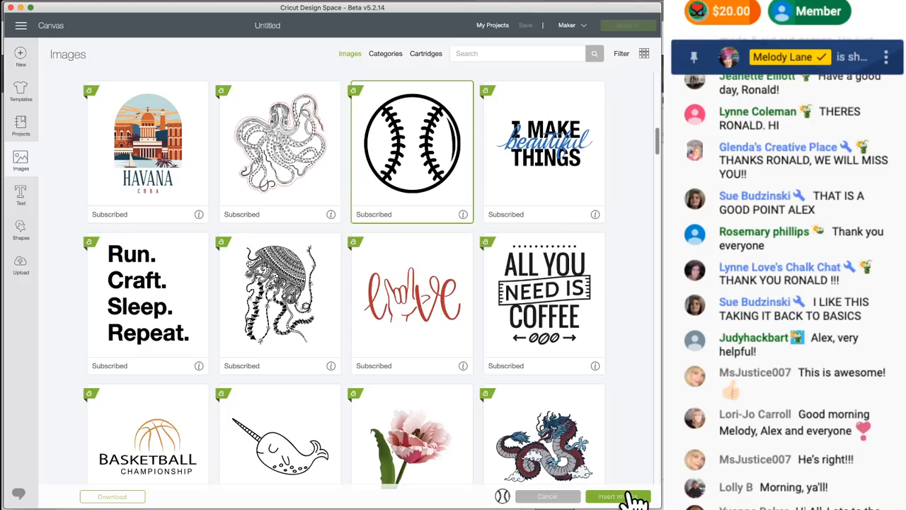
pyautogui.moveTo(502, 495)
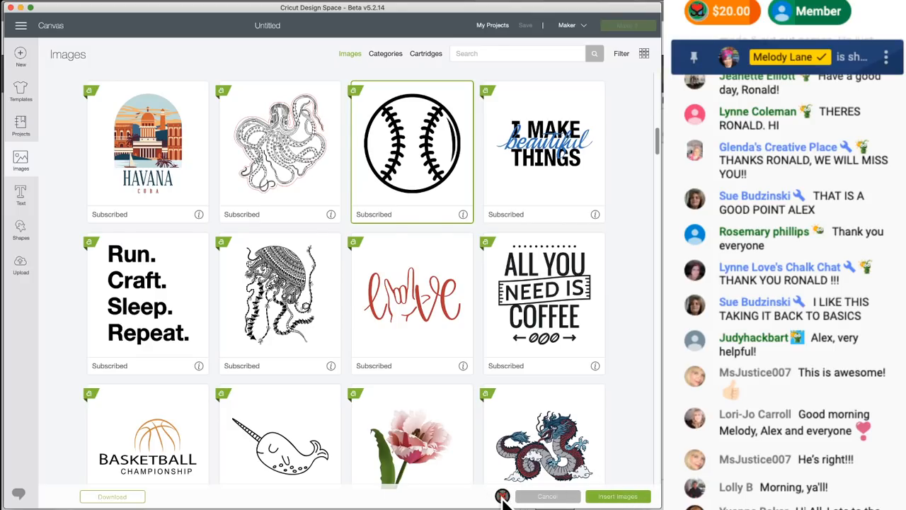
# Add the "All You Need Is Coffee" and "I Make Beautiful Things" images to the selection, and remove both from it.
pyautogui.click(541, 290)
pyautogui.click(545, 155)
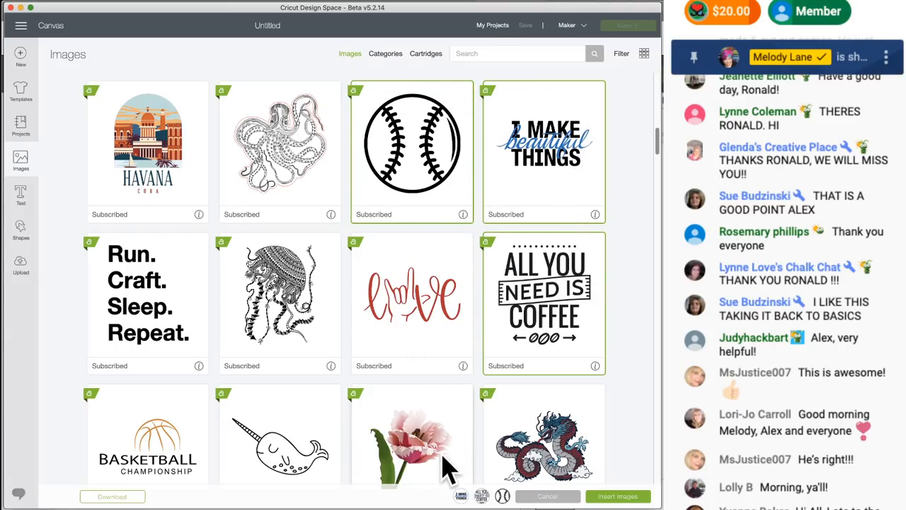
pyautogui.moveTo(482, 495)
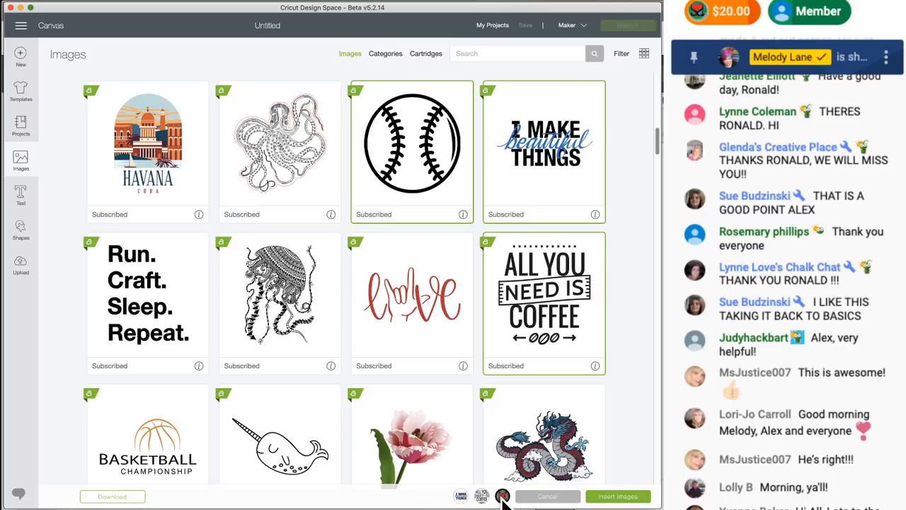
pyautogui.click(481, 495)
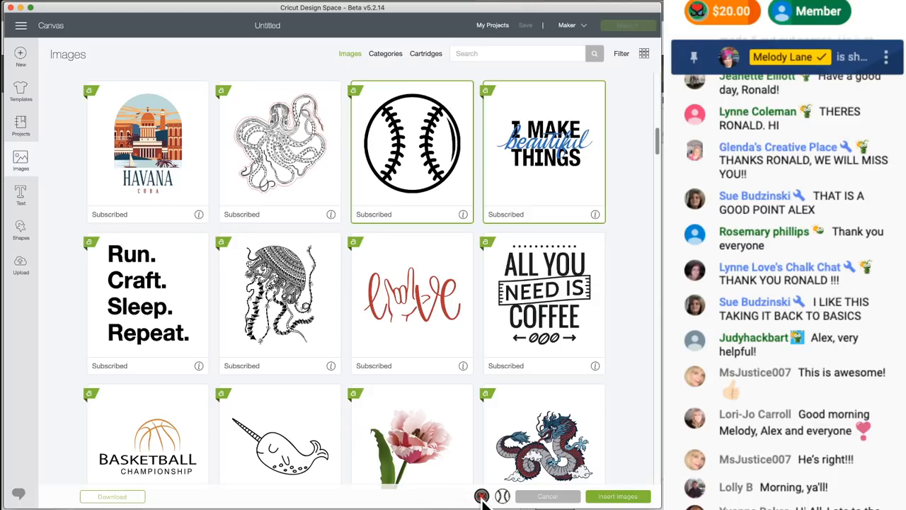
pyautogui.click(482, 497)
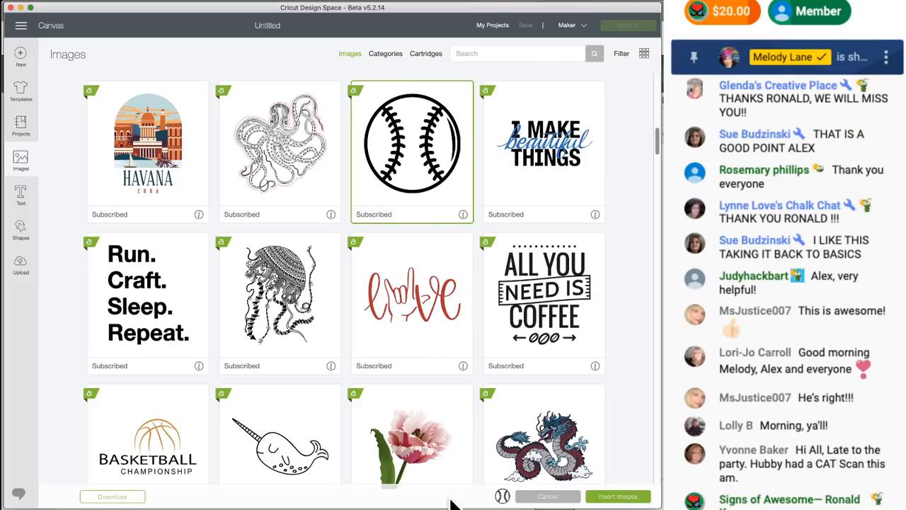
# Insert the selected baseball image onto the canvas and enlarge it proportionally to about 5.9 inches wide.
pyautogui.click(622, 498)
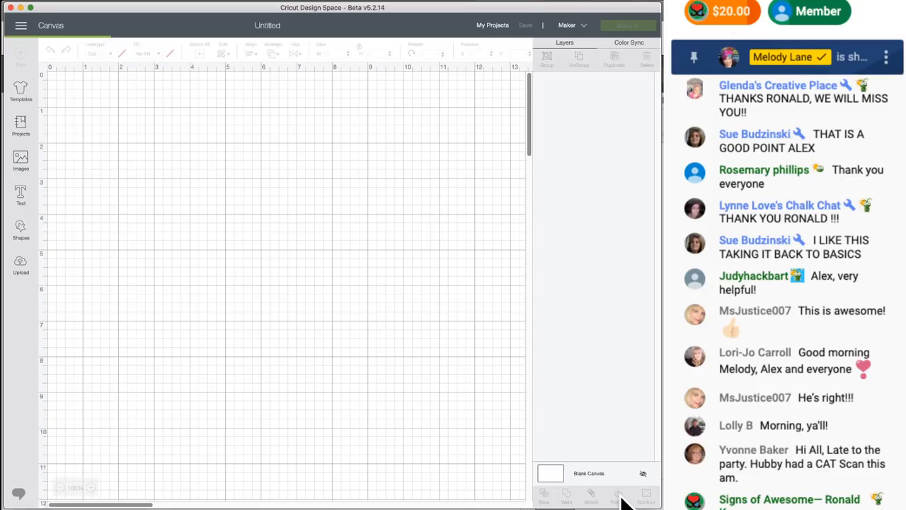
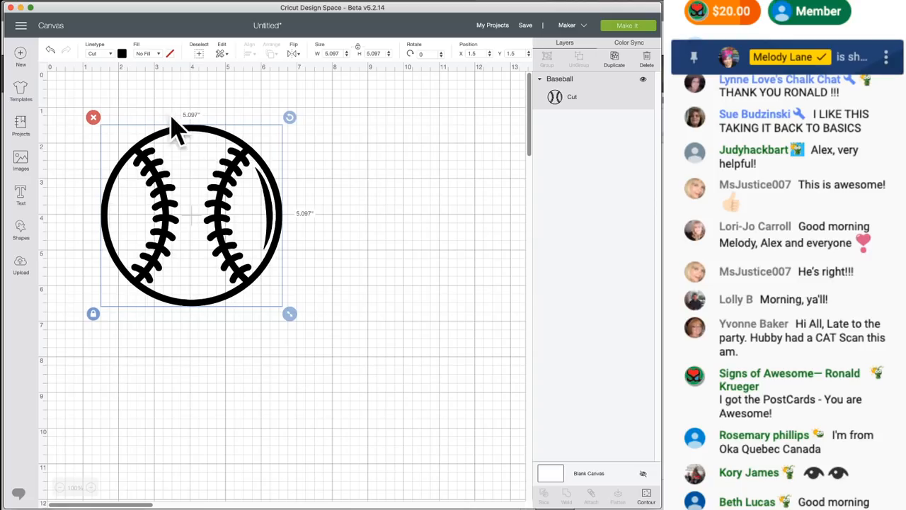
pyautogui.click(93, 313)
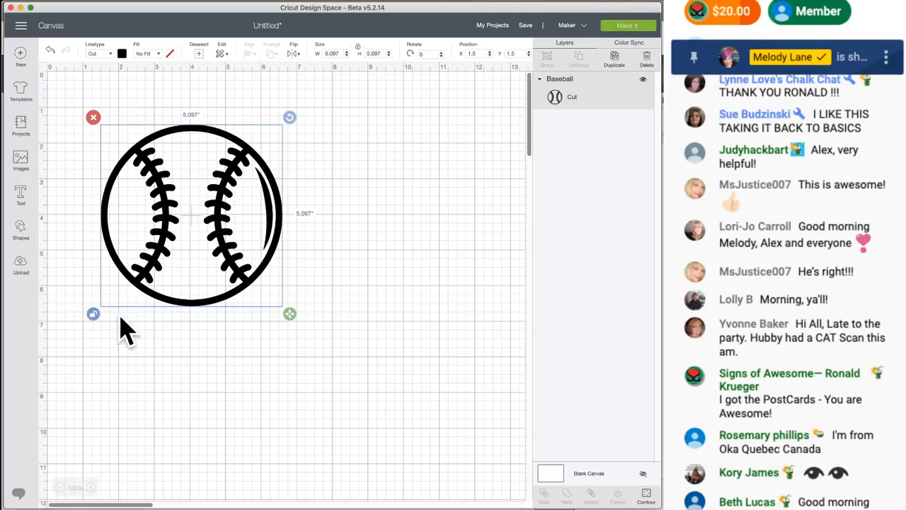
pyautogui.click(93, 313)
pyautogui.moveTo(289, 315); pyautogui.dragTo(330, 380)
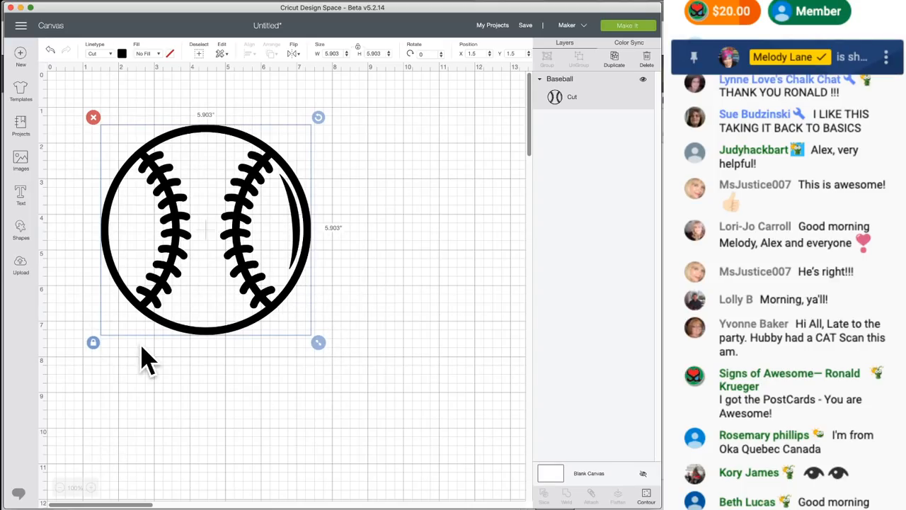
# Unlock the baseball's proportions, stretch it to about 8.5 by 4.9 inches, and undo the stretch.
pyautogui.click(93, 343)
pyautogui.moveTo(318, 344); pyautogui.dragTo(410, 306)
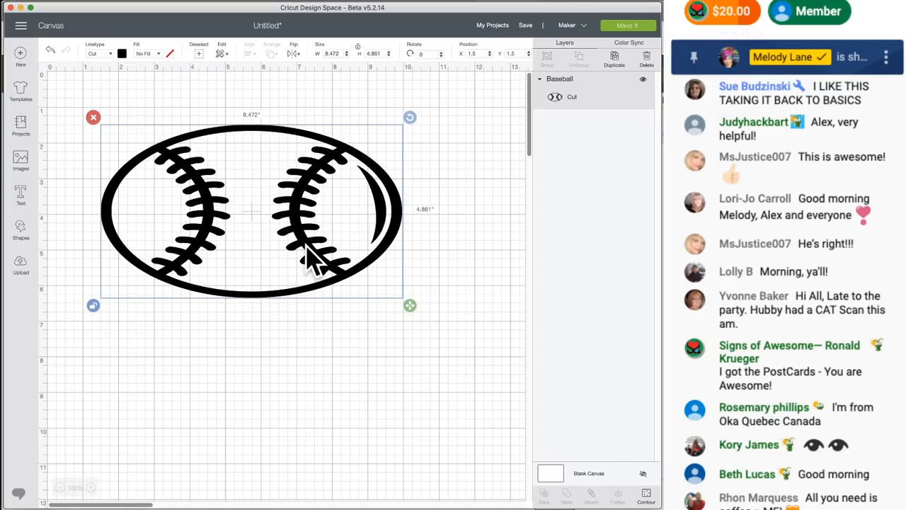
pyautogui.click(48, 53)
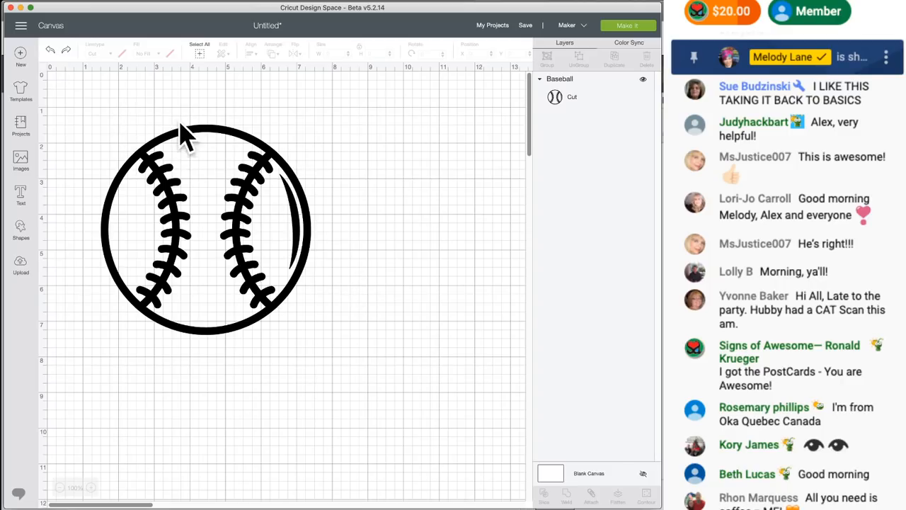
# Enlarge the baseball proportionally to about 6.4 inches wide.
pyautogui.click(226, 129)
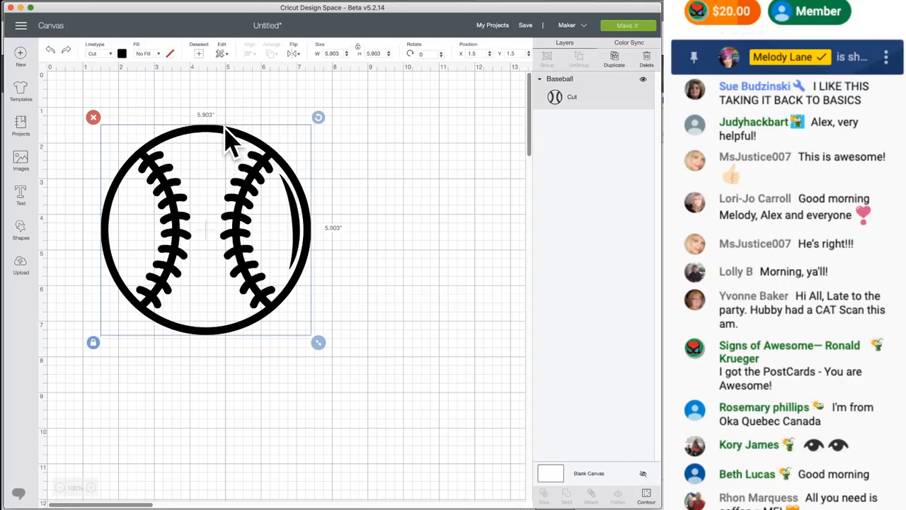
pyautogui.moveTo(319, 344); pyautogui.dragTo(377, 250)
# Unlock the baseball's proportions, stretch it into a wide oval and a tall oval, and undo both distortions.
pyautogui.click(93, 361)
pyautogui.click(315, 350)
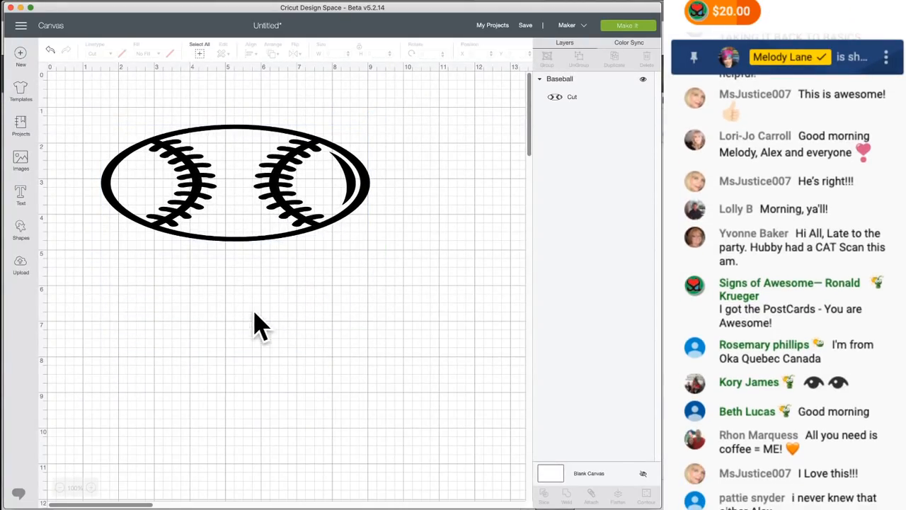
pyautogui.click(328, 221)
pyautogui.moveTo(377, 248); pyautogui.dragTo(241, 380)
pyautogui.click(368, 348)
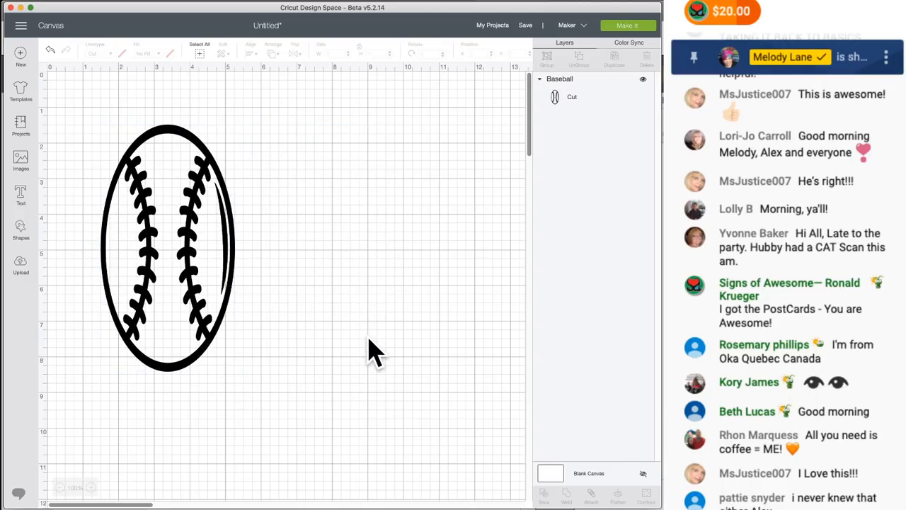
pyautogui.click(48, 52)
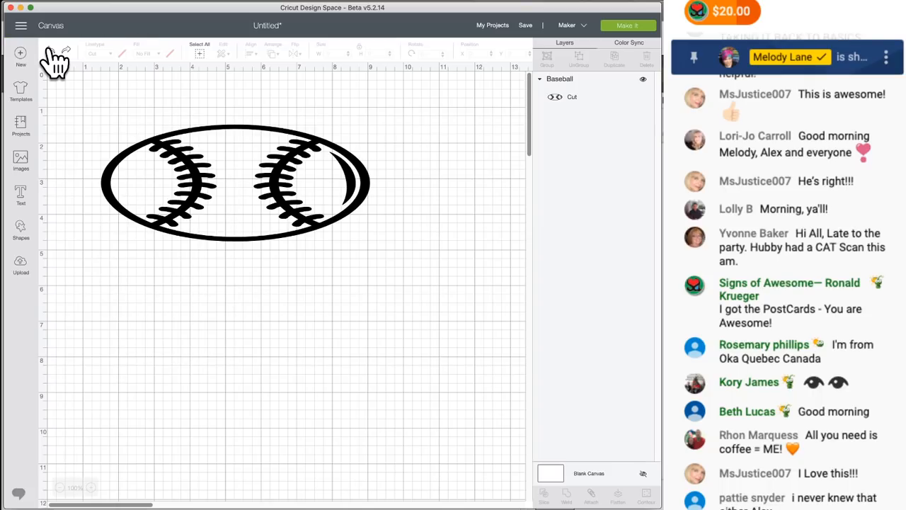
pyautogui.click(48, 52)
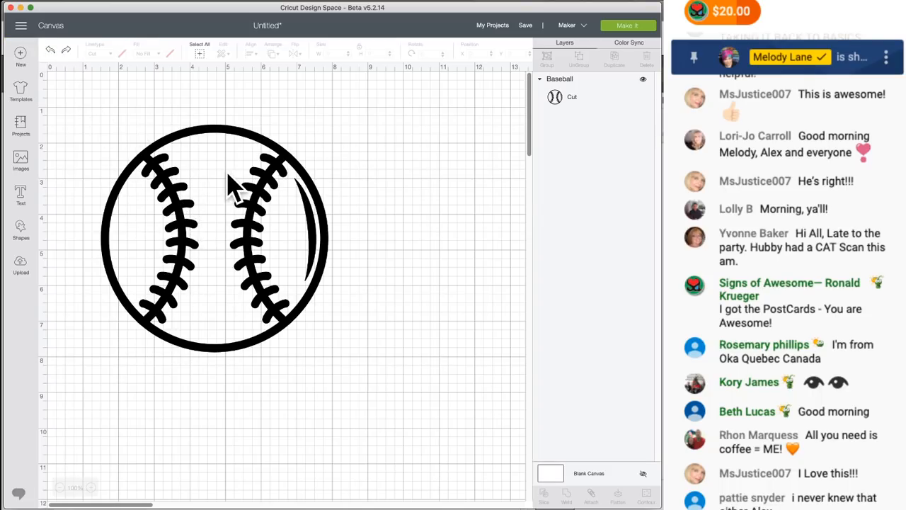
# Move the baseball around the canvas and place it at about X 1.4, Y 0.93 inches.
pyautogui.click(226, 138)
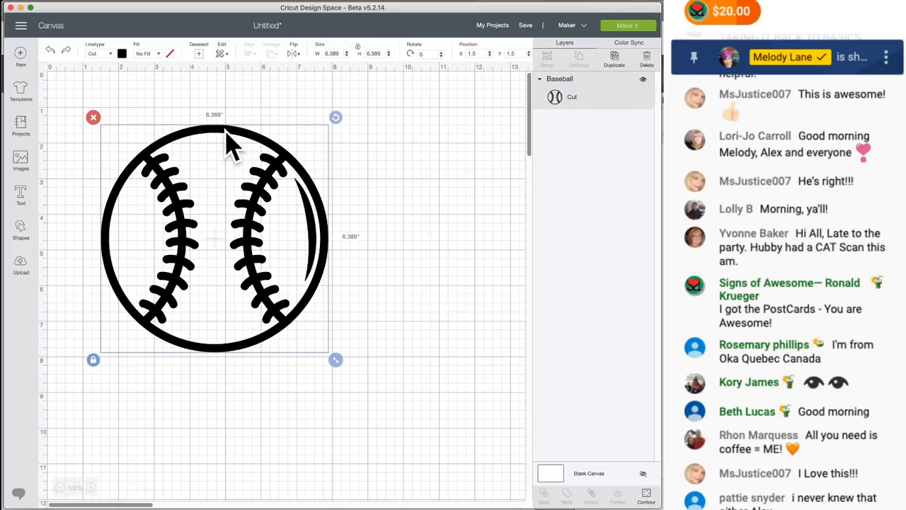
pyautogui.moveTo(227, 134); pyautogui.dragTo(220, 124)
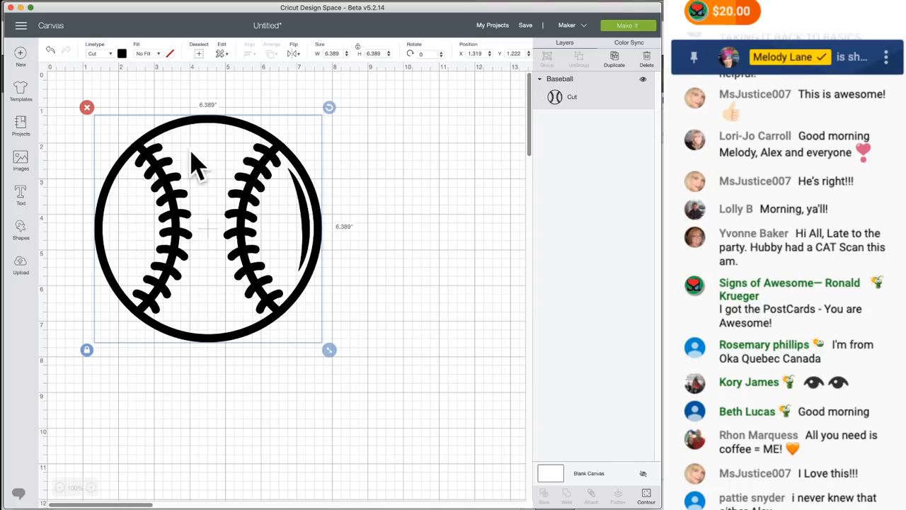
pyautogui.moveTo(216, 128); pyautogui.dragTo(243, 138)
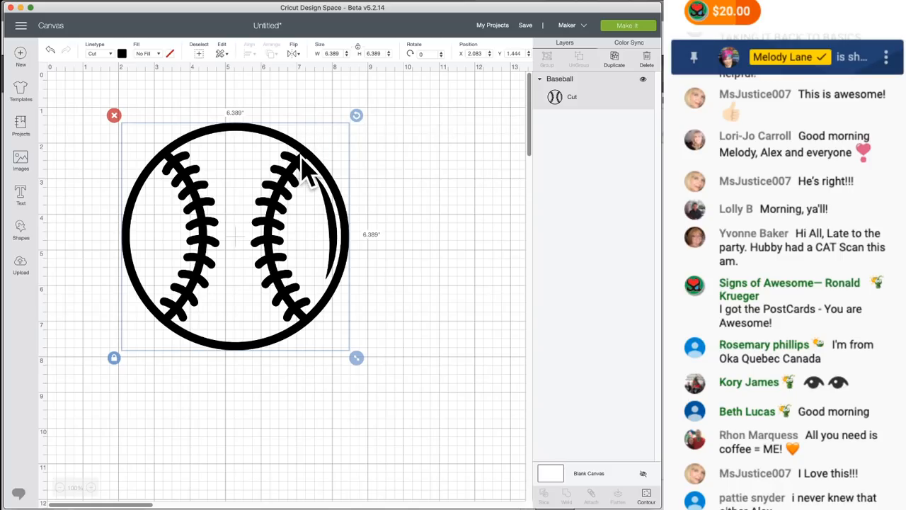
pyautogui.moveTo(303, 151); pyautogui.dragTo(281, 135)
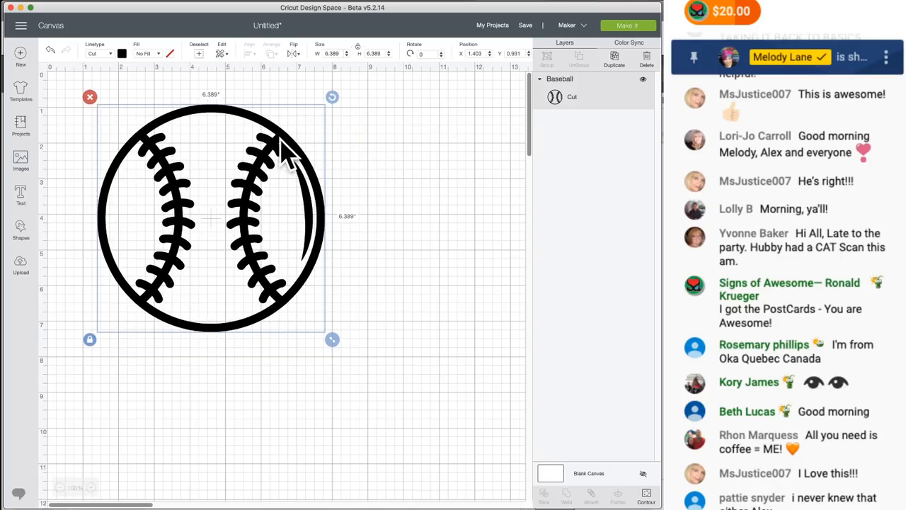
# Preview the baseball on the 12" x 12" cutting mat, select it there, and return to the canvas.
pyautogui.click(629, 37)
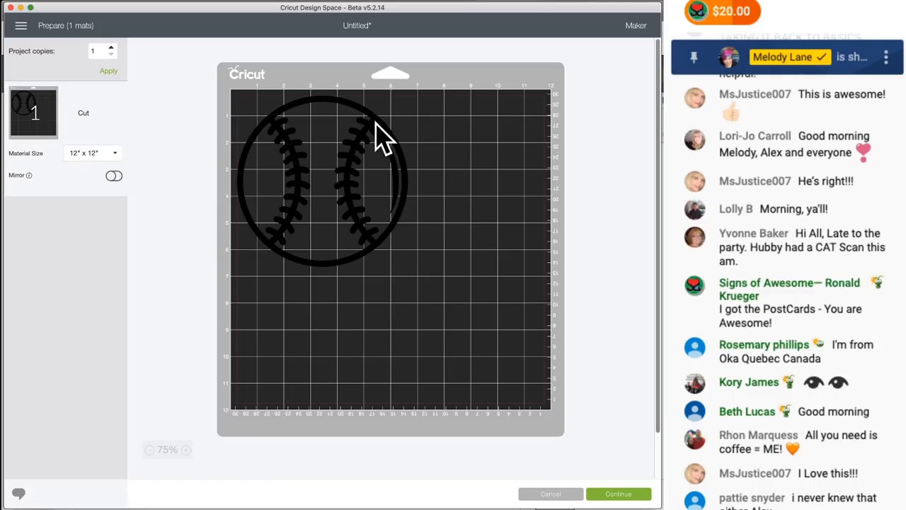
pyautogui.click(384, 138)
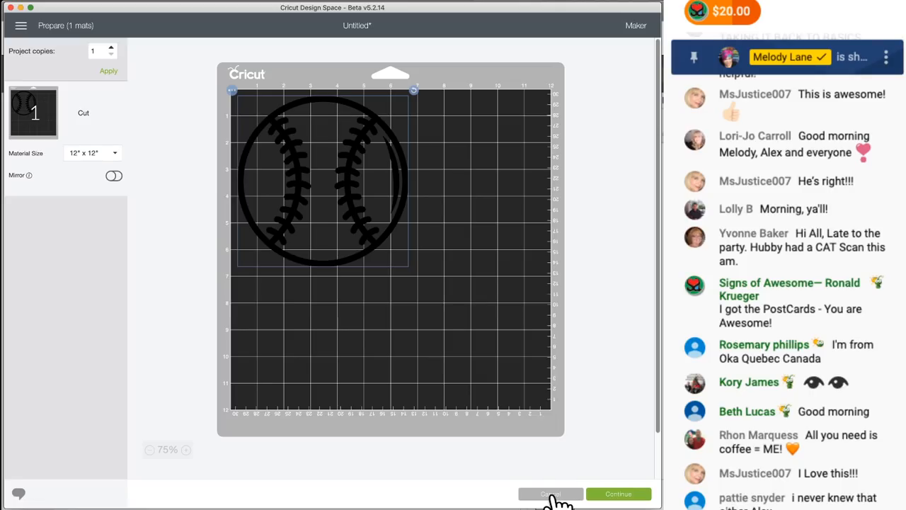
pyautogui.click(553, 496)
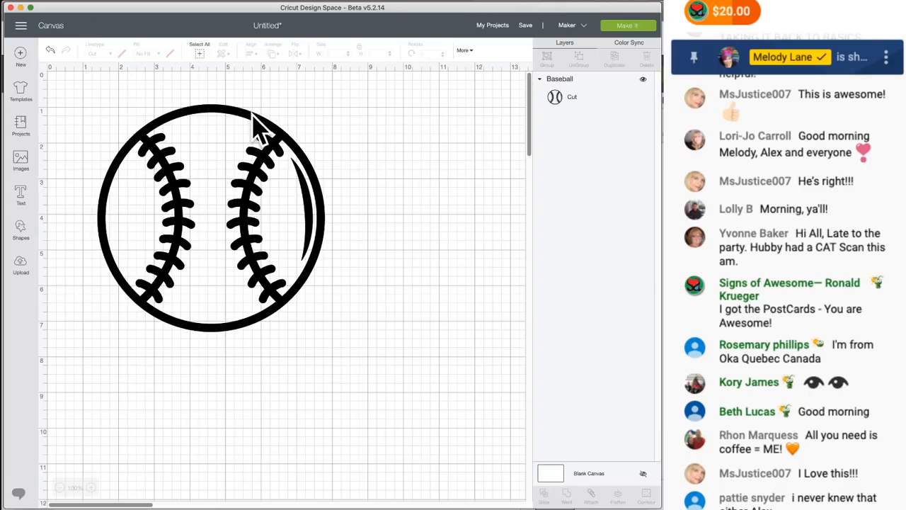
# Select the baseball and change its cut color to the medium green swatch.
pyautogui.click(264, 139)
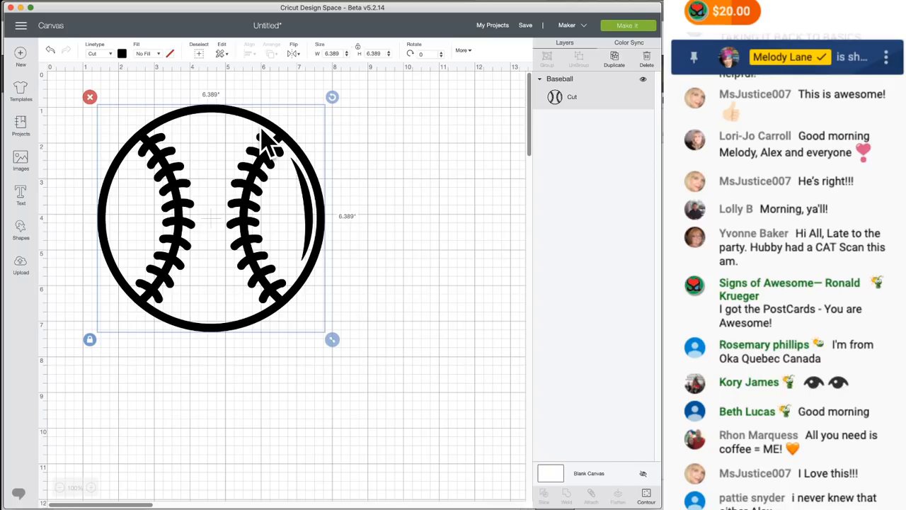
pyautogui.hscroll(2, 319, 127)
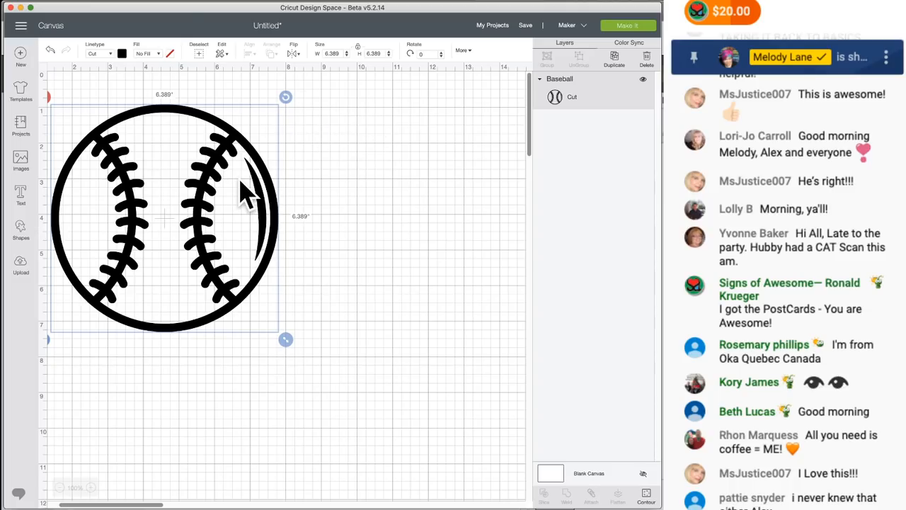
pyautogui.hscroll(-2, 248, 184)
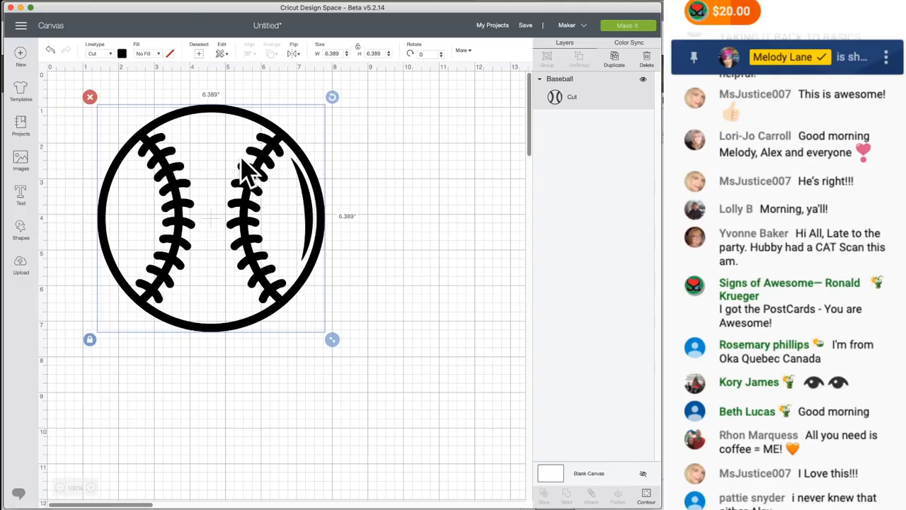
pyautogui.click(123, 54)
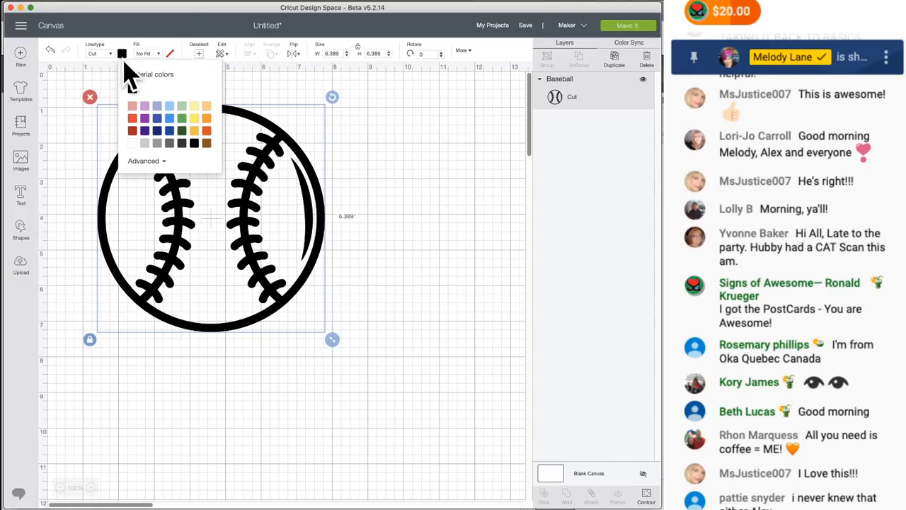
pyautogui.click(181, 119)
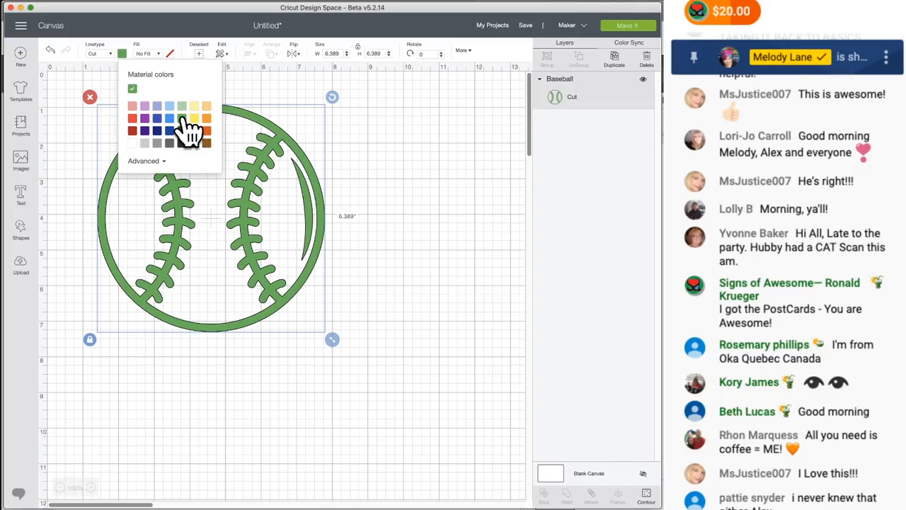
# Use the advanced color picker to try custom yellow and magenta shades on the baseball, and settle on dark purple #572258.
pyautogui.click(145, 161)
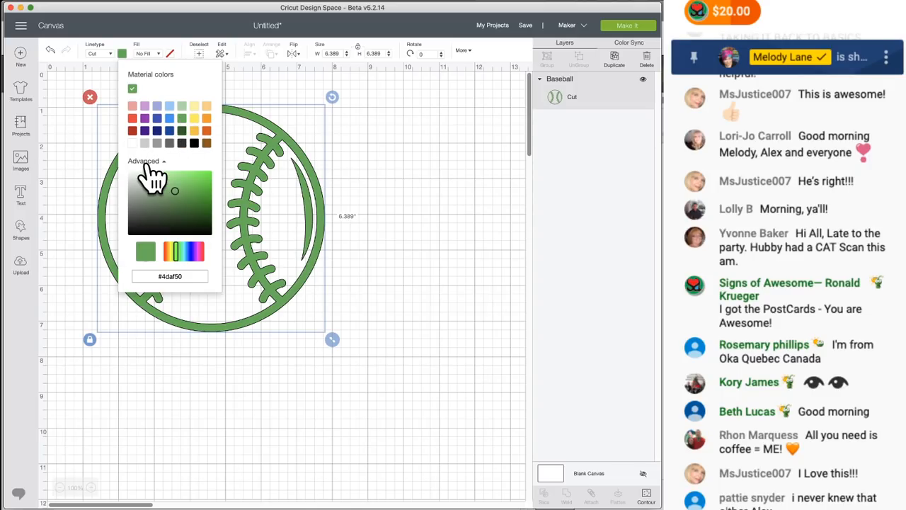
pyautogui.moveTo(174, 252); pyautogui.dragTo(168, 252)
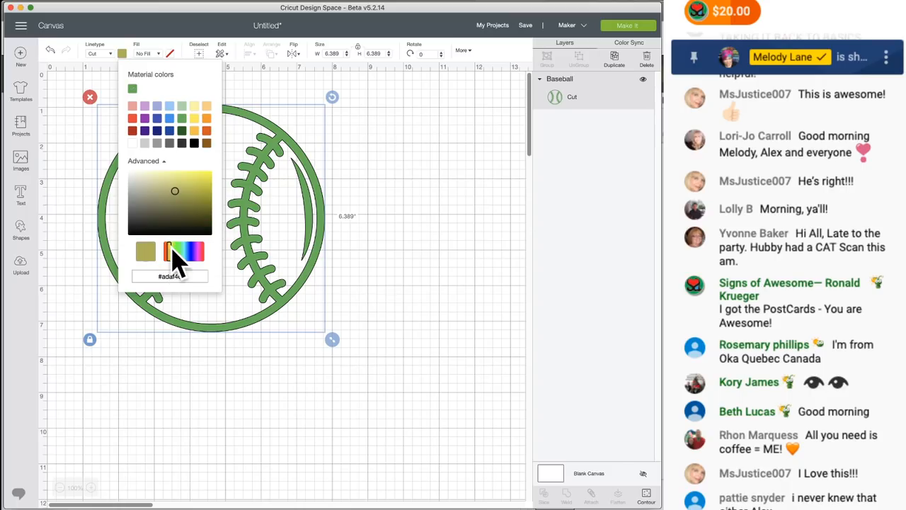
pyautogui.moveTo(198, 198); pyautogui.dragTo(202, 182)
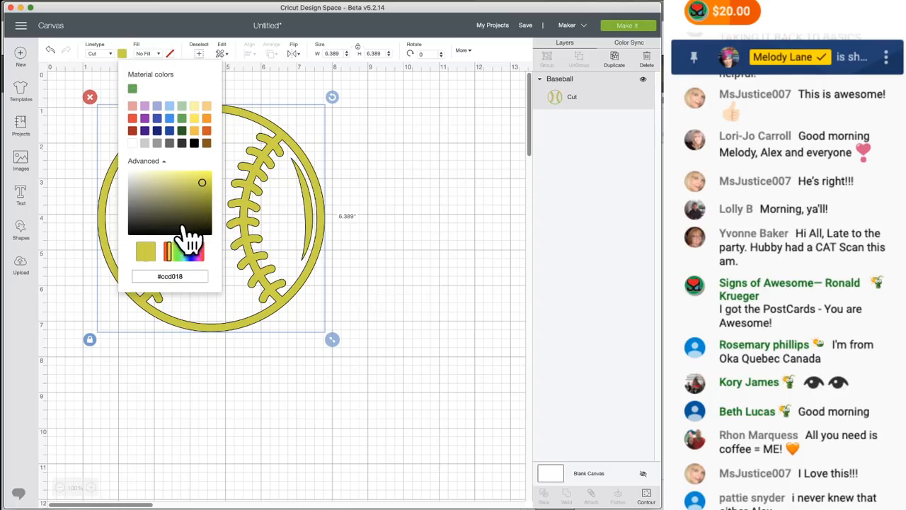
pyautogui.click(196, 252)
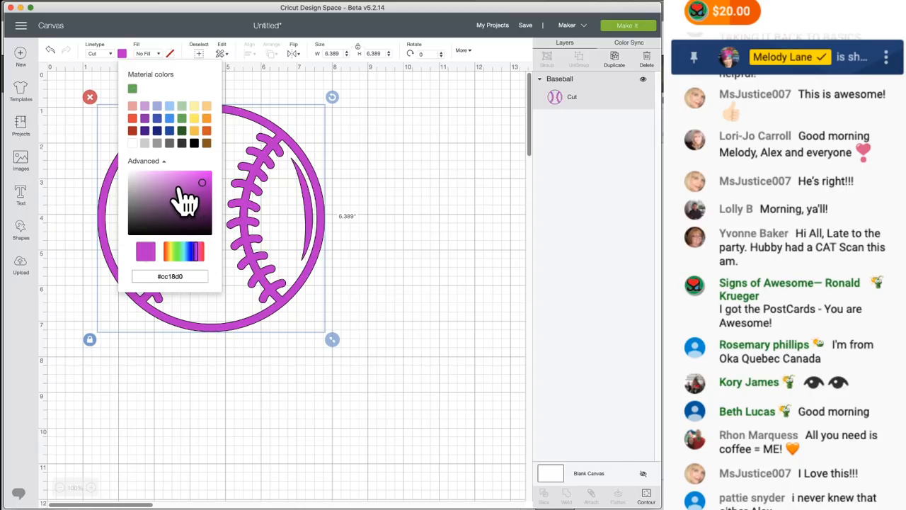
pyautogui.click(179, 186)
pyautogui.click(147, 194)
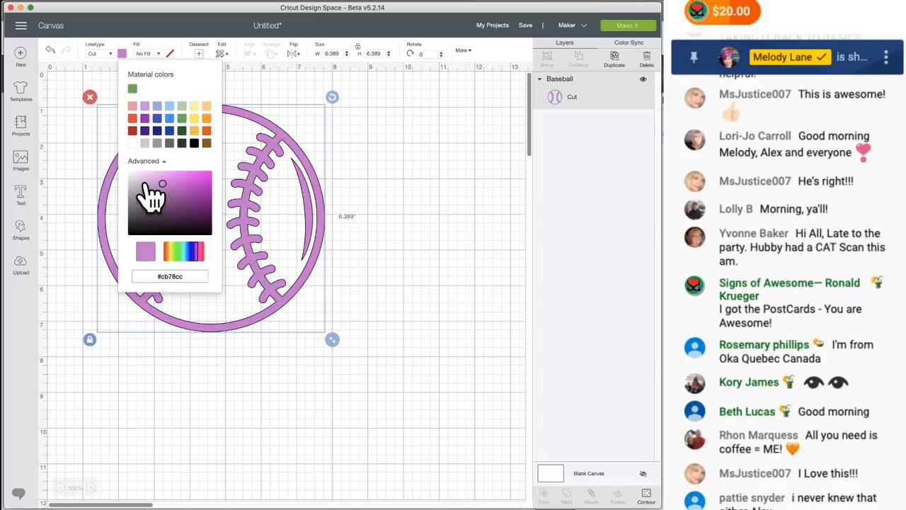
pyautogui.click(196, 182)
pyautogui.moveTo(198, 201); pyautogui.dragTo(191, 232)
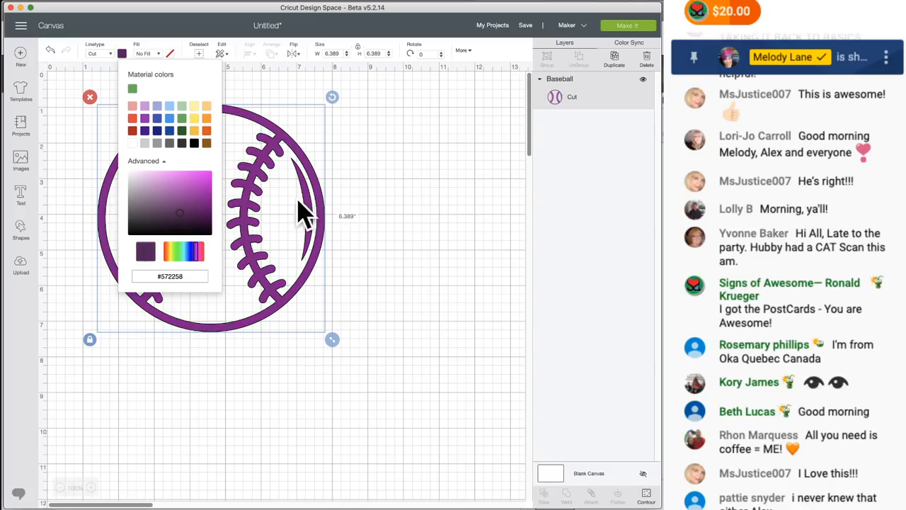
# Move the purple baseball to about 1 inch from the canvas's top and left edges and shrink it proportionally to about 4.69 inches.
pyautogui.click(404, 191)
pyautogui.moveTo(282, 143)
pyautogui.mouseDown()
pyautogui.moveTo(304, 152)
pyautogui.moveTo(295, 137)
pyautogui.mouseUp()
pyautogui.click(135, 74)
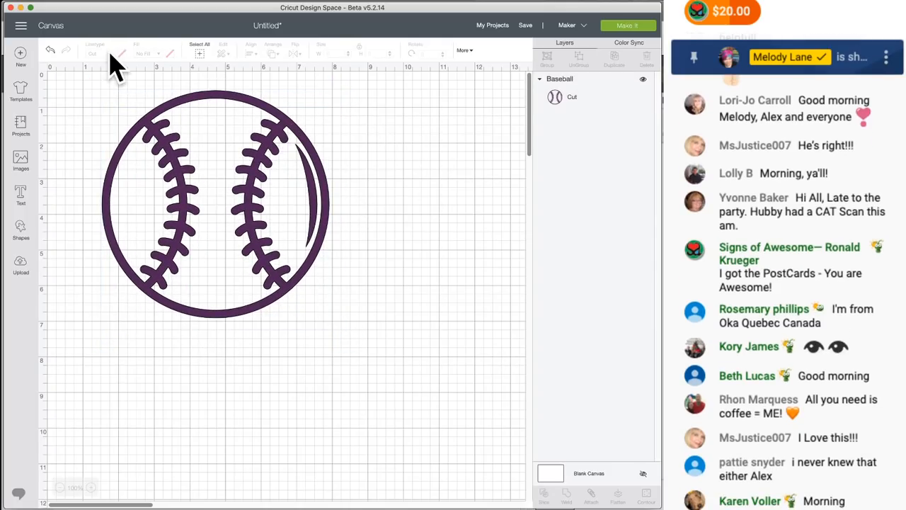
pyautogui.moveTo(161, 112); pyautogui.dragTo(156, 130)
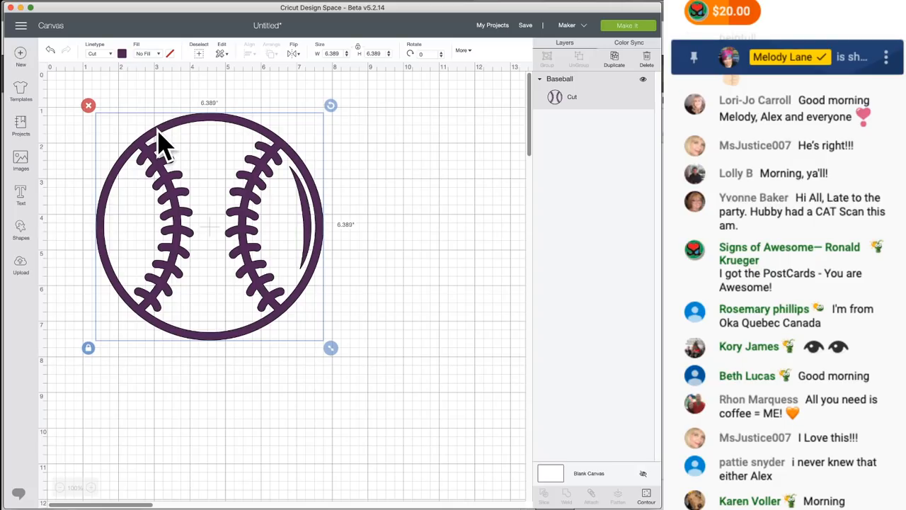
pyautogui.moveTo(157, 131); pyautogui.dragTo(150, 124)
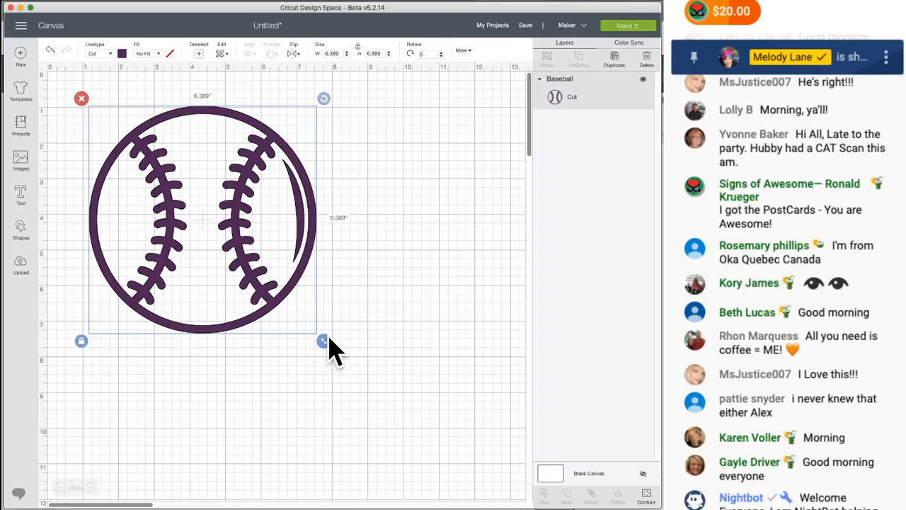
pyautogui.moveTo(327, 341); pyautogui.dragTo(266, 283)
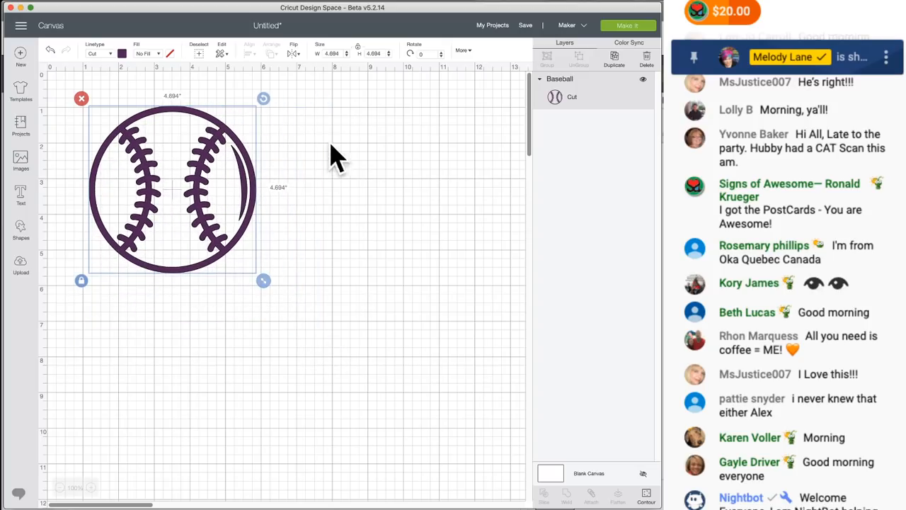
# Duplicate the baseball and place the copy to the right of the original at the same height.
pyautogui.click(619, 71)
pyautogui.moveTo(272, 159); pyautogui.dragTo(406, 127)
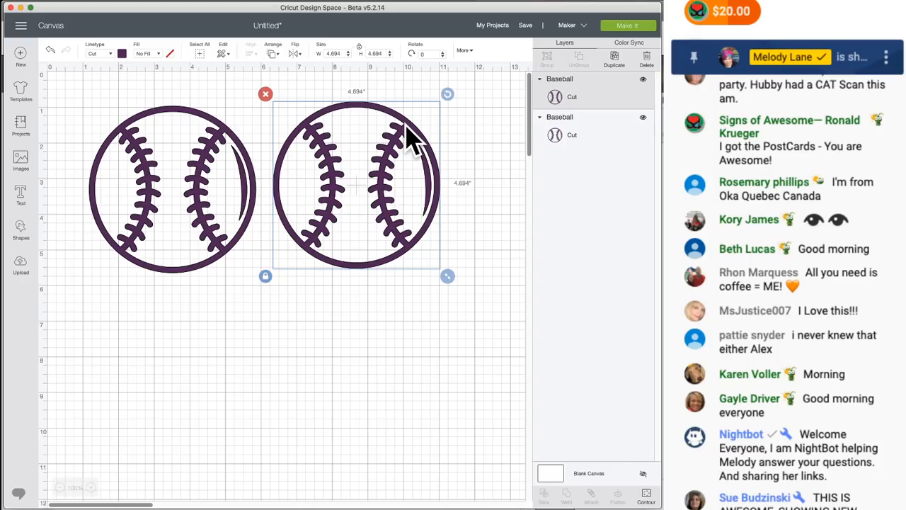
pyautogui.moveTo(392, 121); pyautogui.dragTo(388, 118)
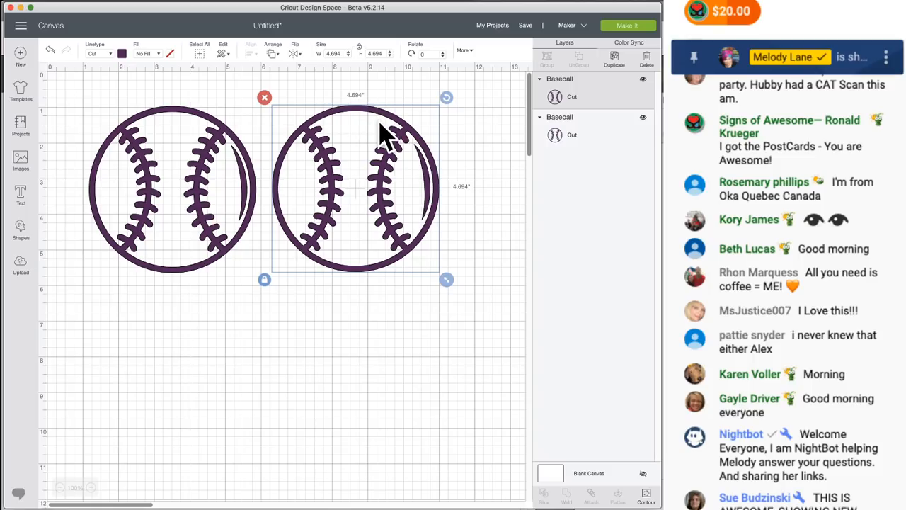
# Open Contour for the duplicate baseball and hide the center panel, both side panels and the curved highlight.
pyautogui.click(646, 496)
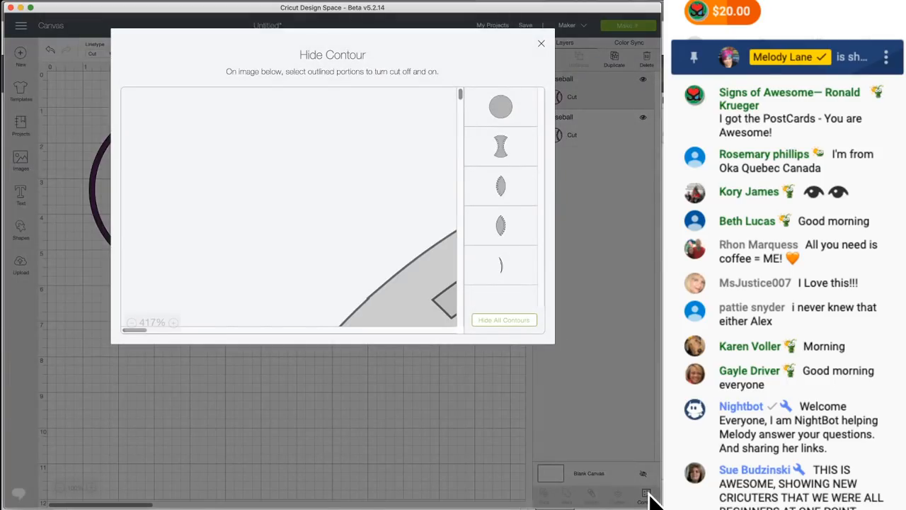
pyautogui.click(132, 323)
pyautogui.click(131, 323)
pyautogui.click(132, 323)
pyautogui.click(132, 323)
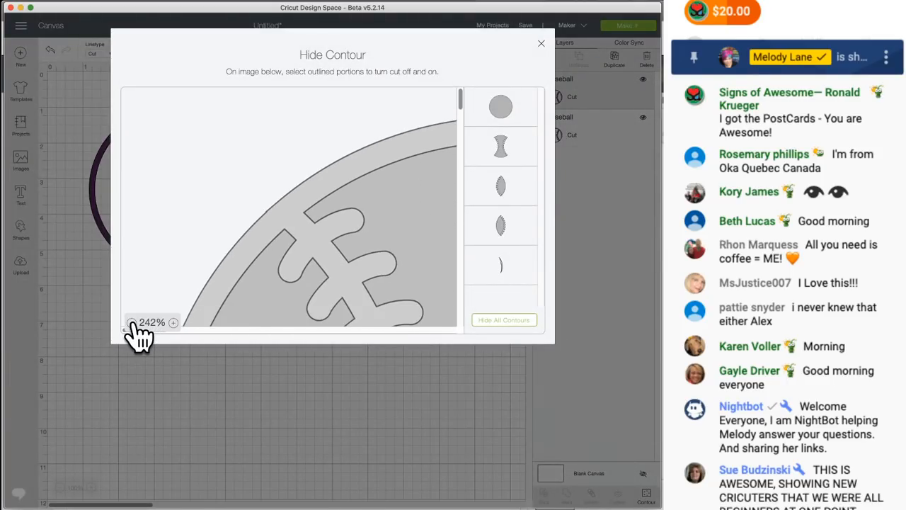
pyautogui.click(132, 323)
pyautogui.click(132, 323)
pyautogui.click(132, 323)
pyautogui.click(132, 322)
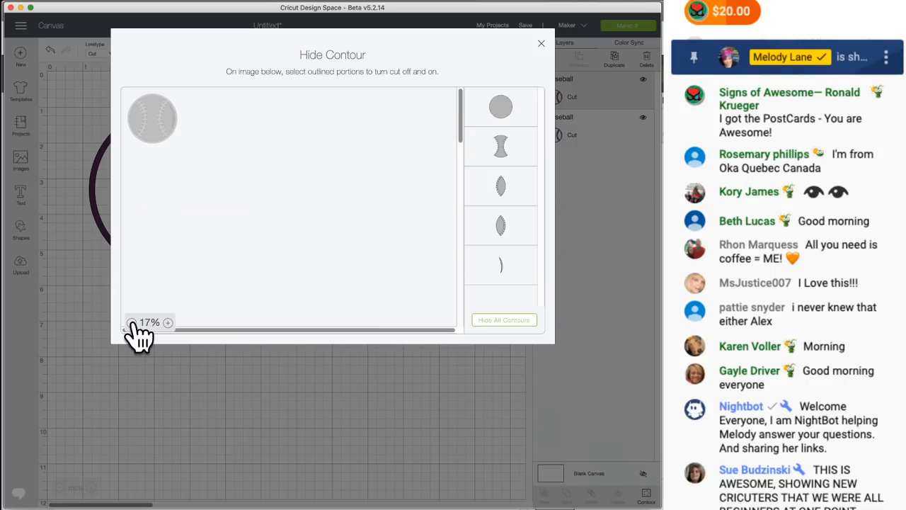
pyautogui.click(168, 323)
pyautogui.click(167, 323)
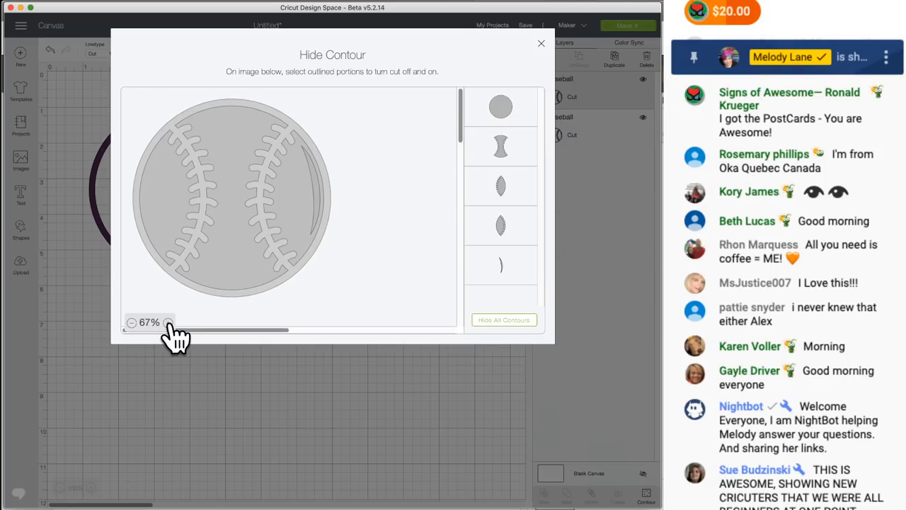
pyautogui.click(233, 148)
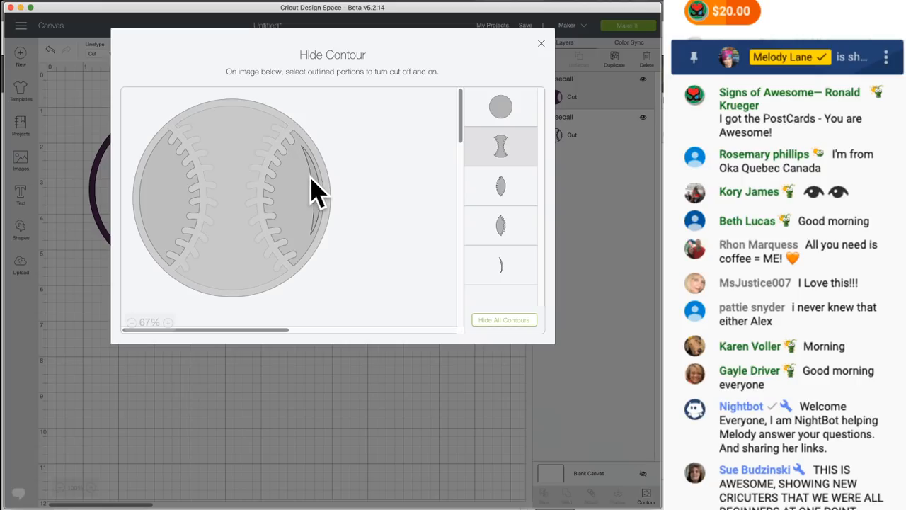
pyautogui.click(293, 203)
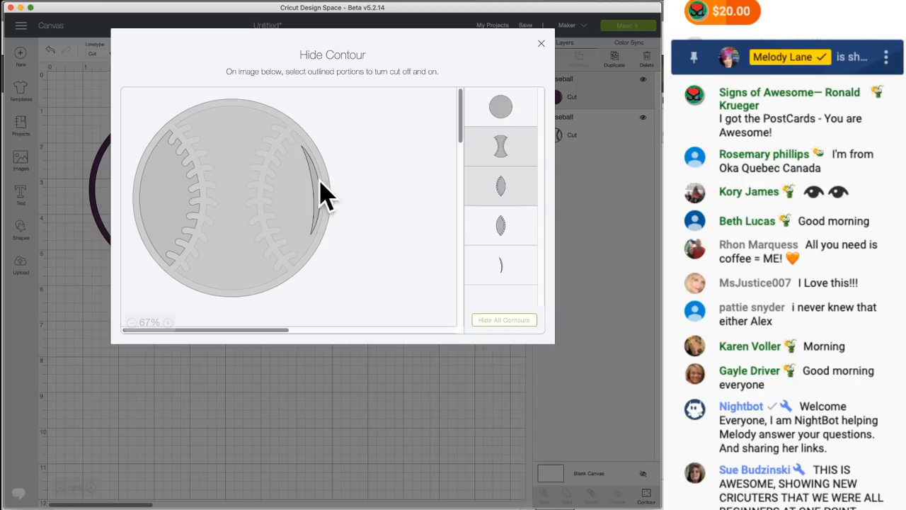
pyautogui.click(514, 225)
pyautogui.click(513, 262)
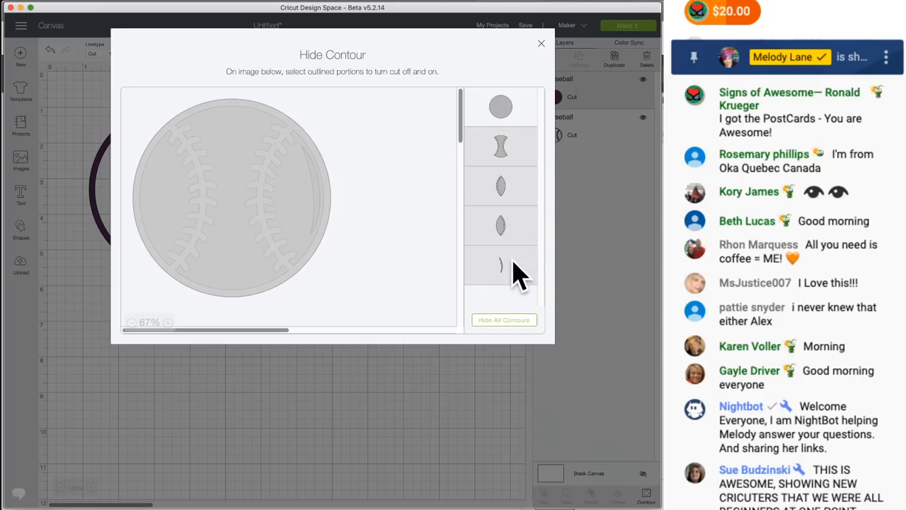
# Turn the center and right-hand panel contours back on, and hide both again.
pyautogui.click(510, 197)
pyautogui.click(510, 199)
pyautogui.click(506, 150)
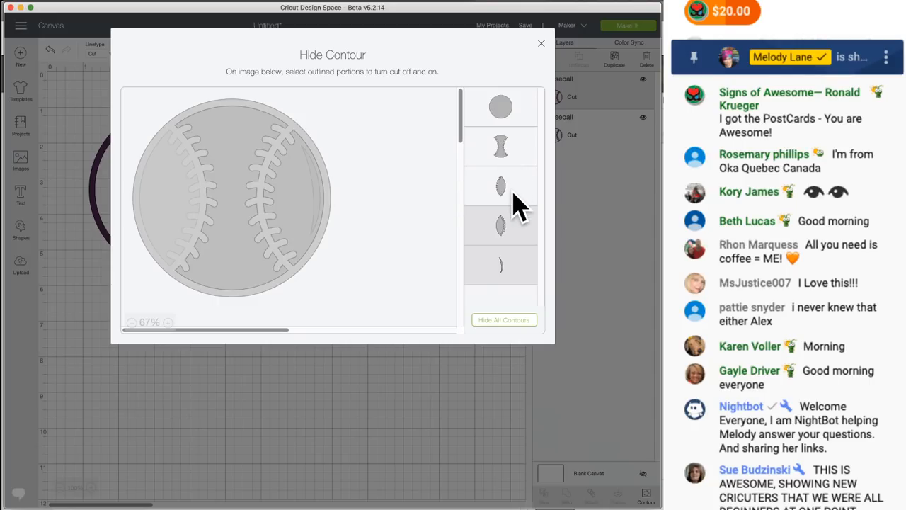
pyautogui.click(517, 201)
pyautogui.click(506, 150)
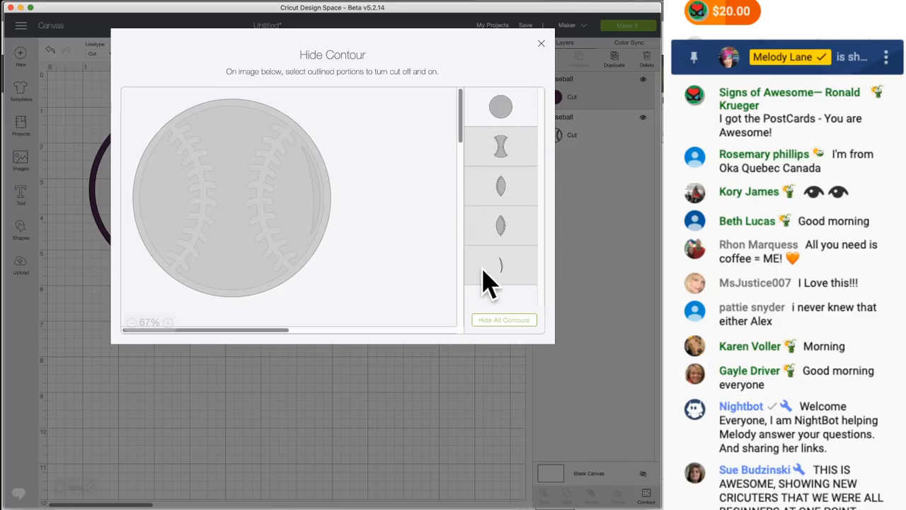
# Close the Hide Contour window and move the solid circle and the baseball outline close together, side by side.
pyautogui.click(541, 45)
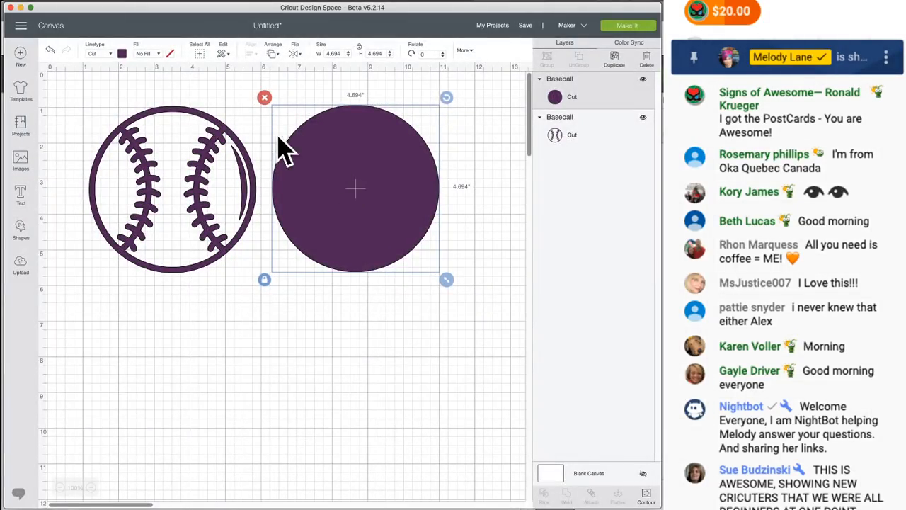
pyautogui.moveTo(358, 164); pyautogui.dragTo(331, 153)
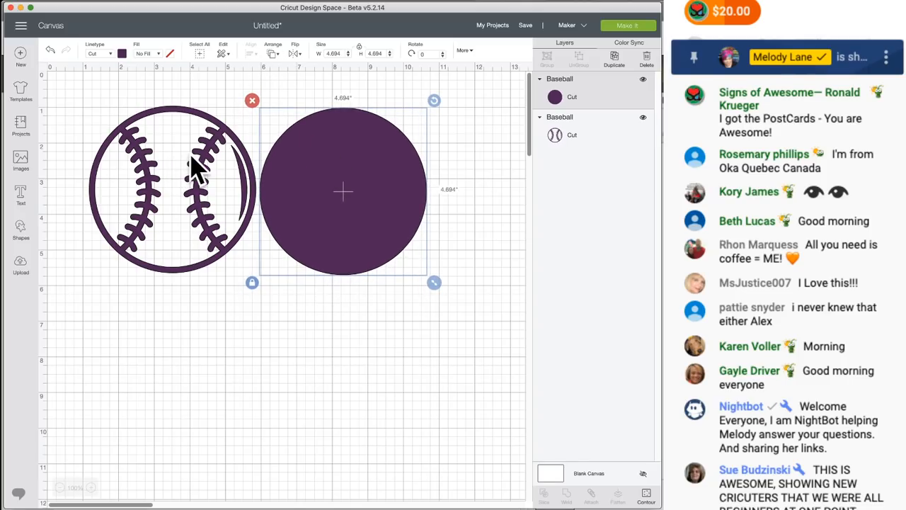
pyautogui.moveTo(205, 160); pyautogui.dragTo(187, 155)
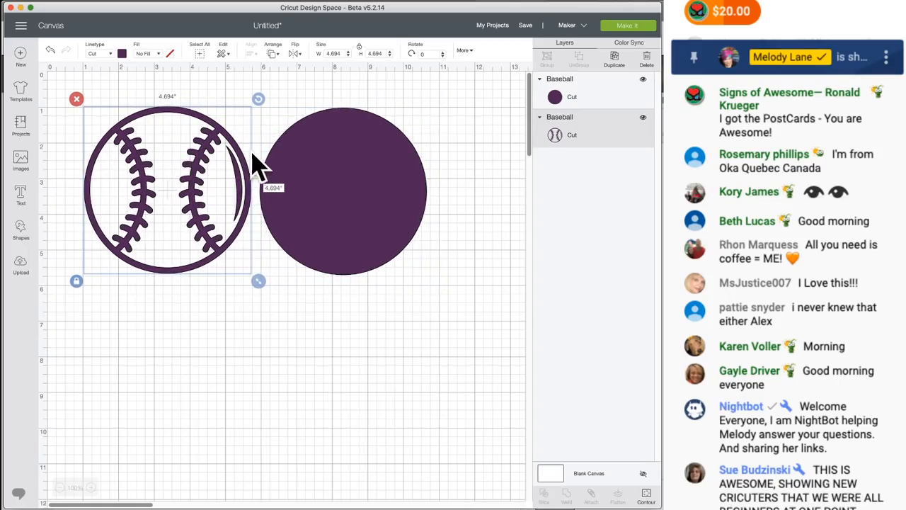
# Send the solid circle to the back, place it directly beneath the baseball outline at X 0.986, Y 0.986 inches, and deselect it.
pyautogui.rightClick(333, 170)
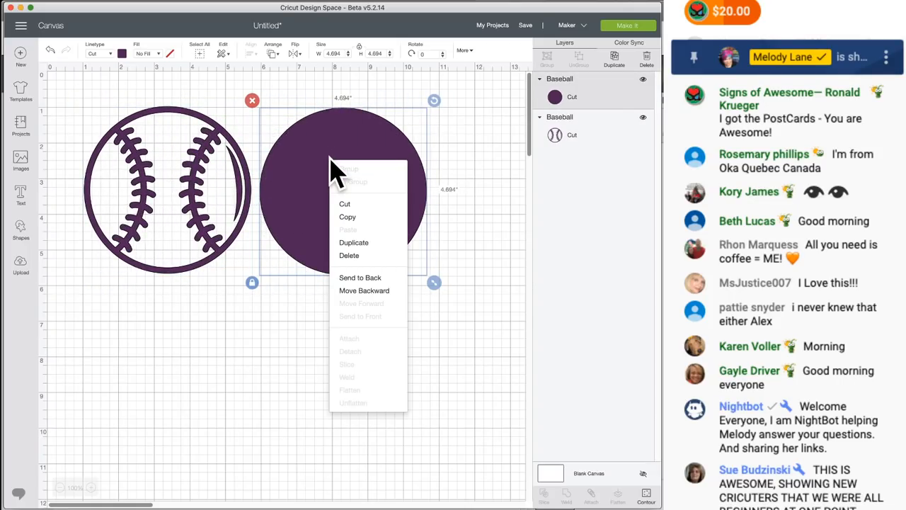
pyautogui.click(312, 131)
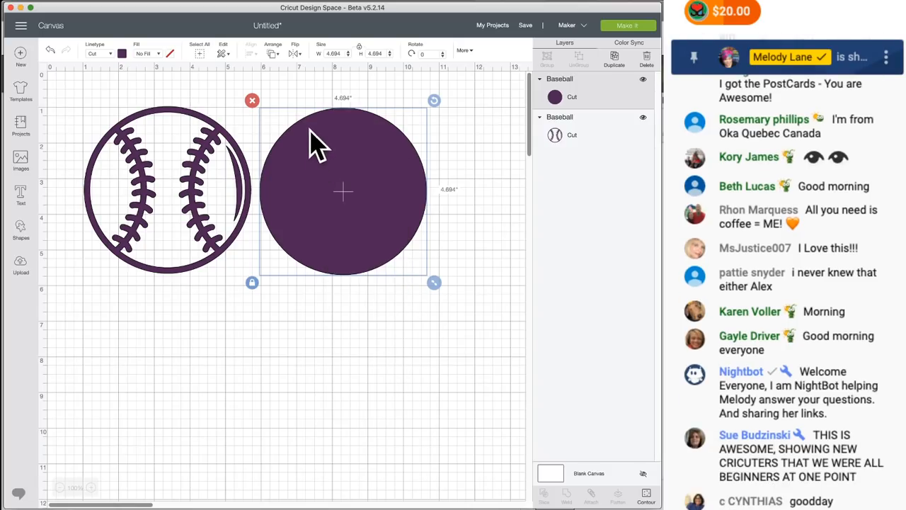
pyautogui.click(274, 54)
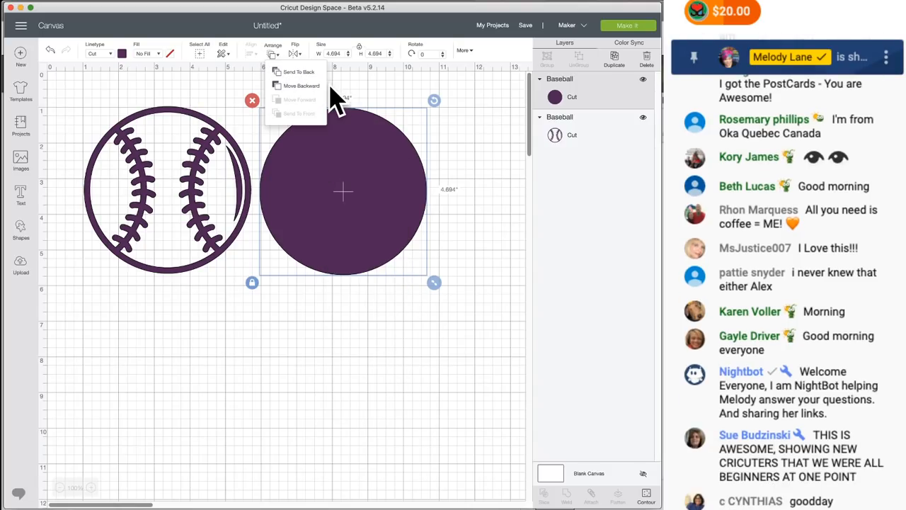
pyautogui.click(314, 73)
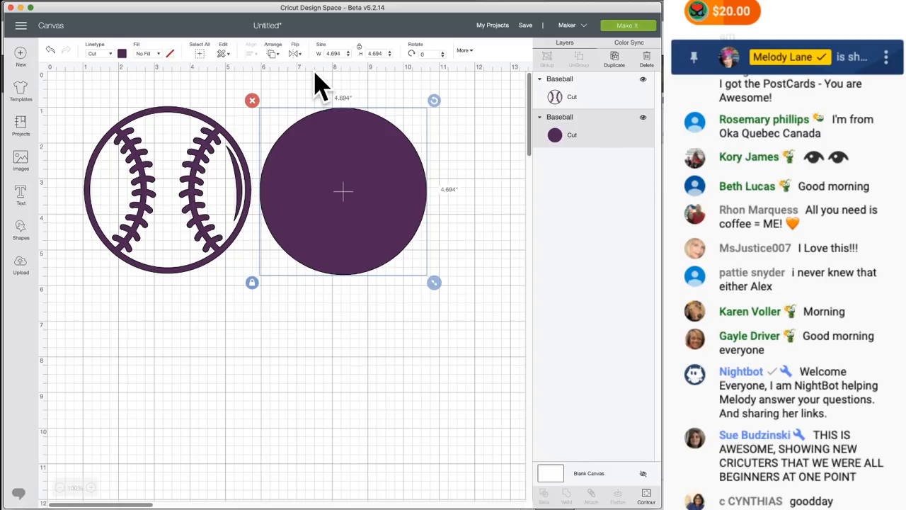
pyautogui.moveTo(346, 151); pyautogui.dragTo(169, 149)
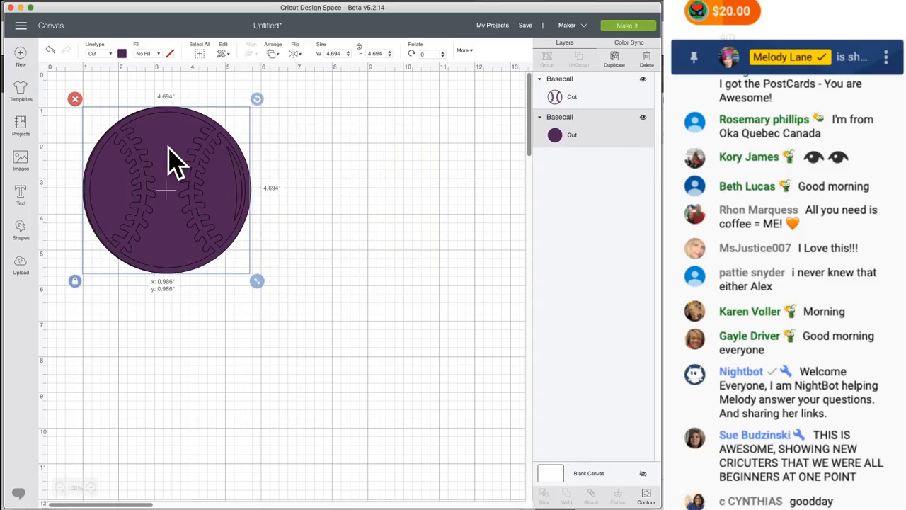
pyautogui.click(347, 149)
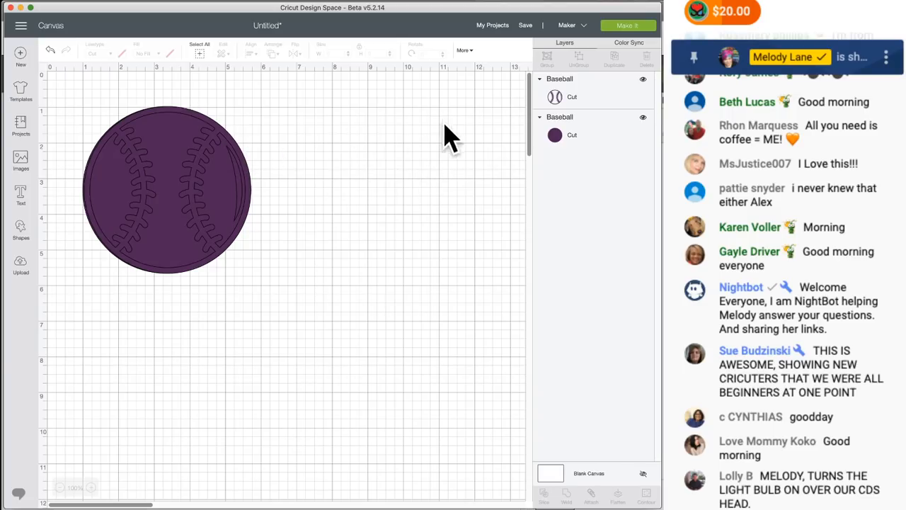
# Change the solid circle layer's material color to white and deselect it.
pyautogui.click(577, 142)
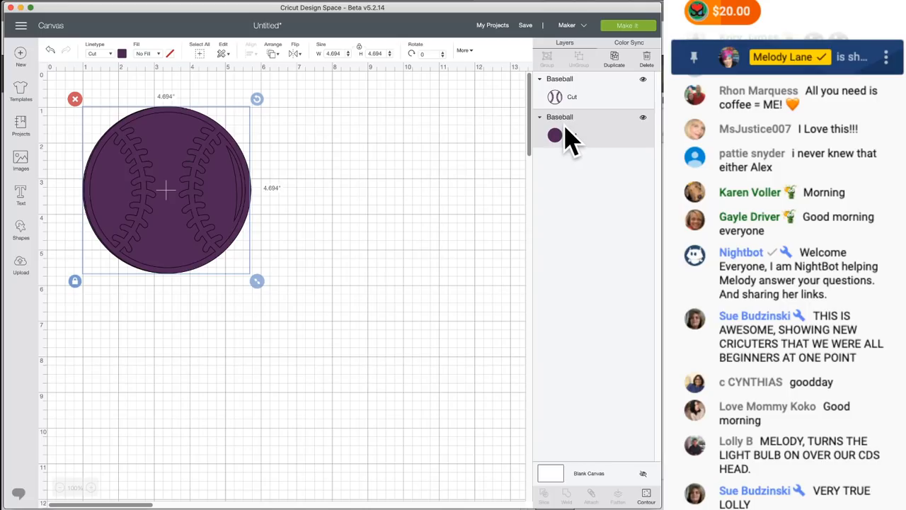
pyautogui.click(122, 54)
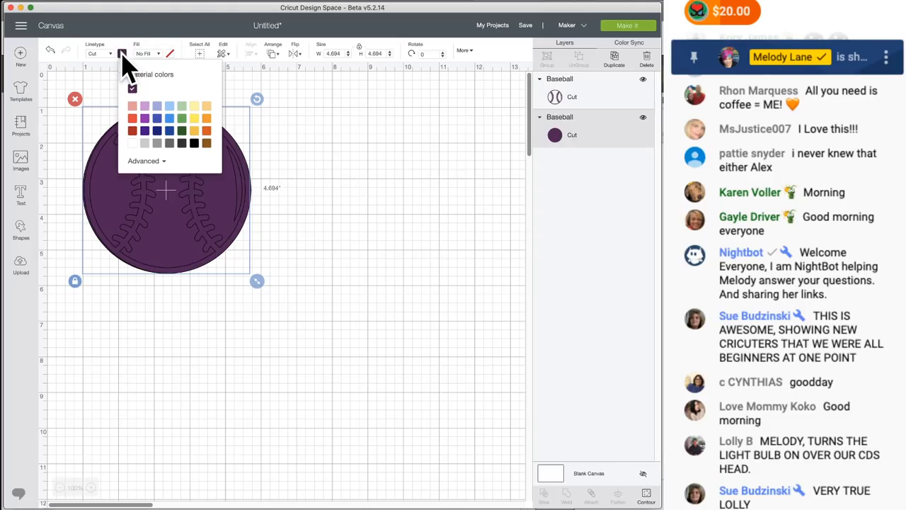
pyautogui.click(133, 144)
pyautogui.click(475, 162)
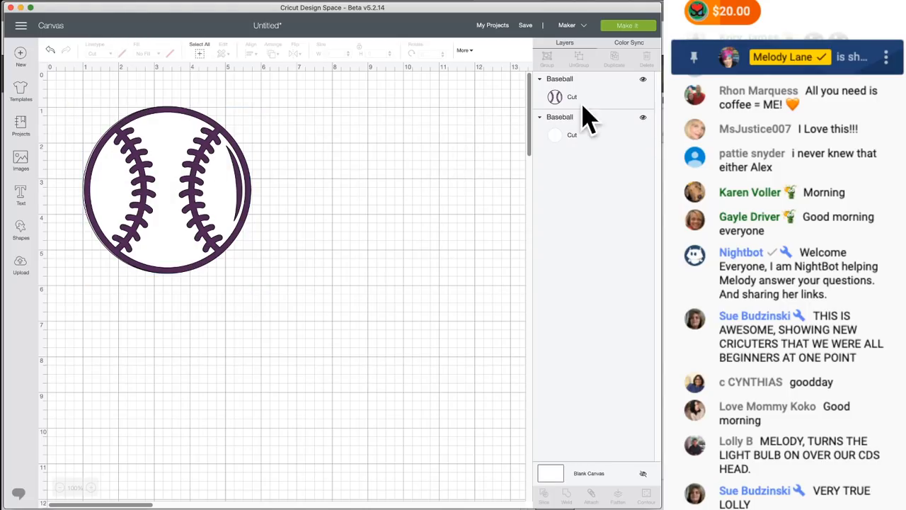
# Change the baseball outline and stitching layer's material color to dark red and deselect it.
pyautogui.click(577, 106)
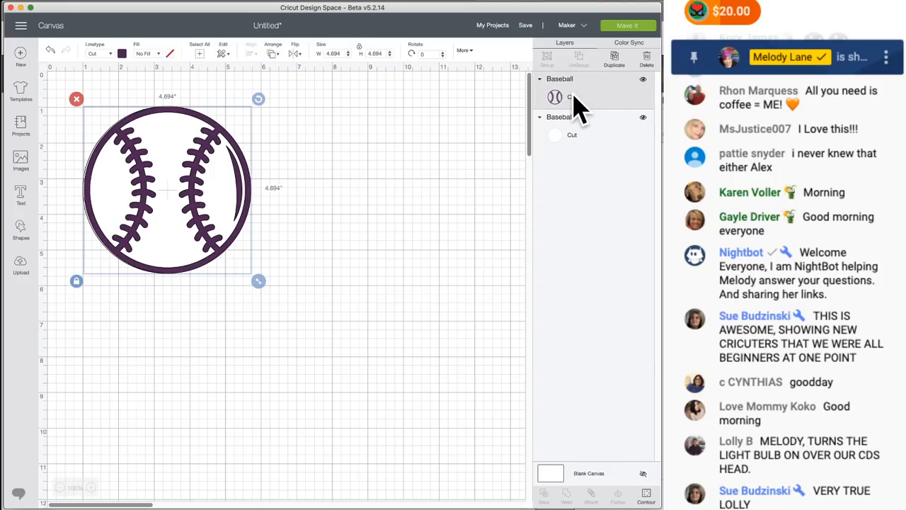
pyautogui.click(121, 54)
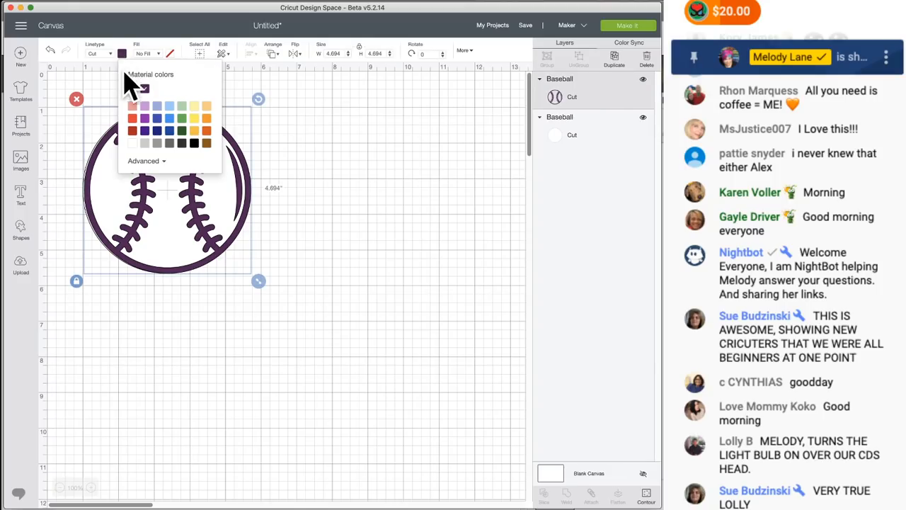
pyautogui.click(132, 131)
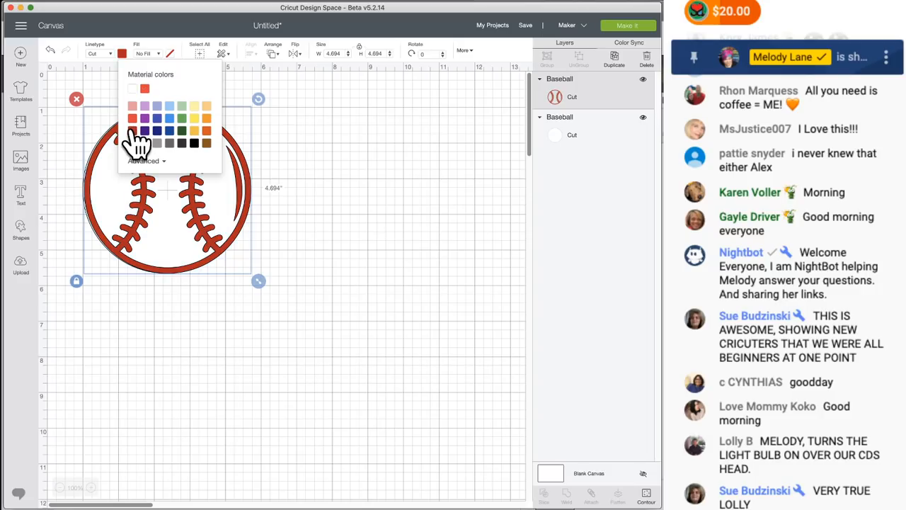
pyautogui.click(354, 135)
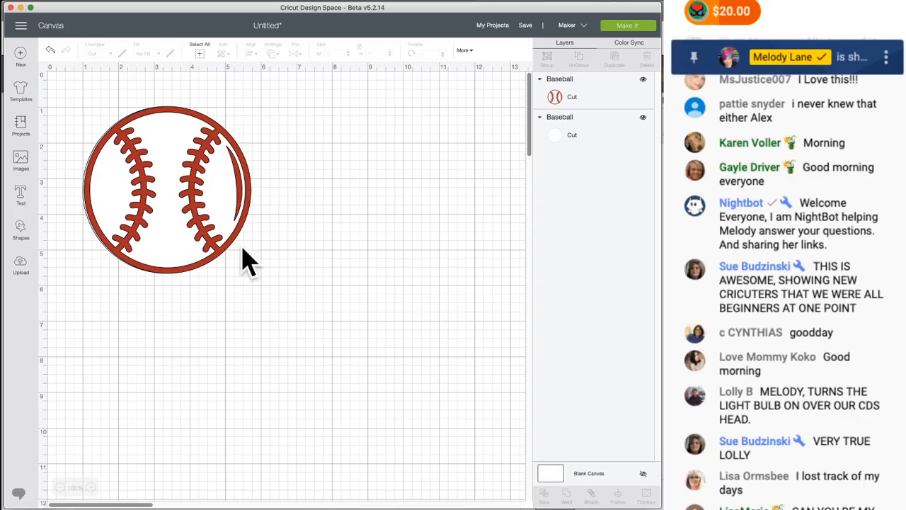
# Set the blank canvas background to light yellow.
pyautogui.click(553, 478)
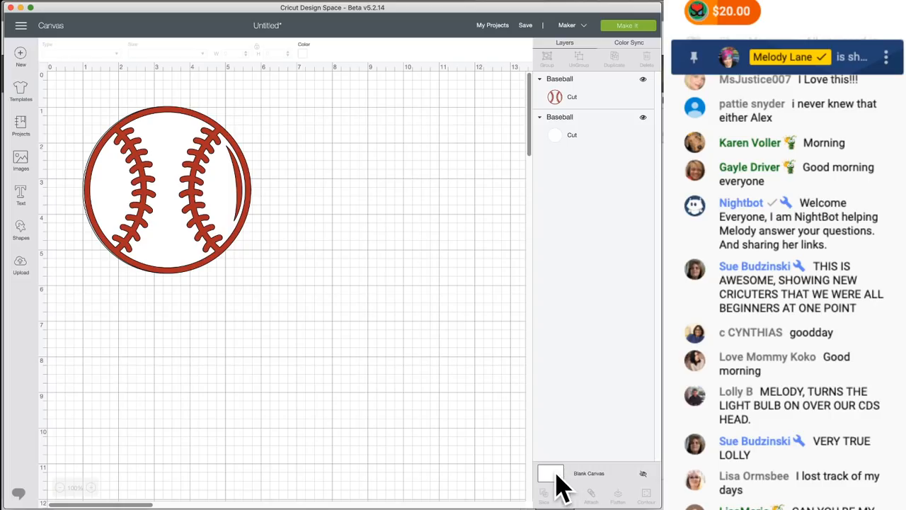
pyautogui.click(304, 54)
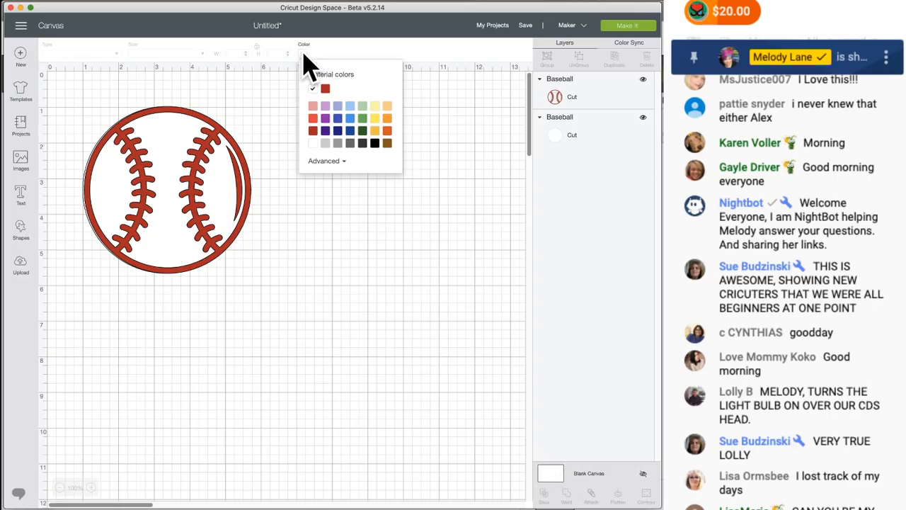
pyautogui.click(375, 106)
pyautogui.click(353, 255)
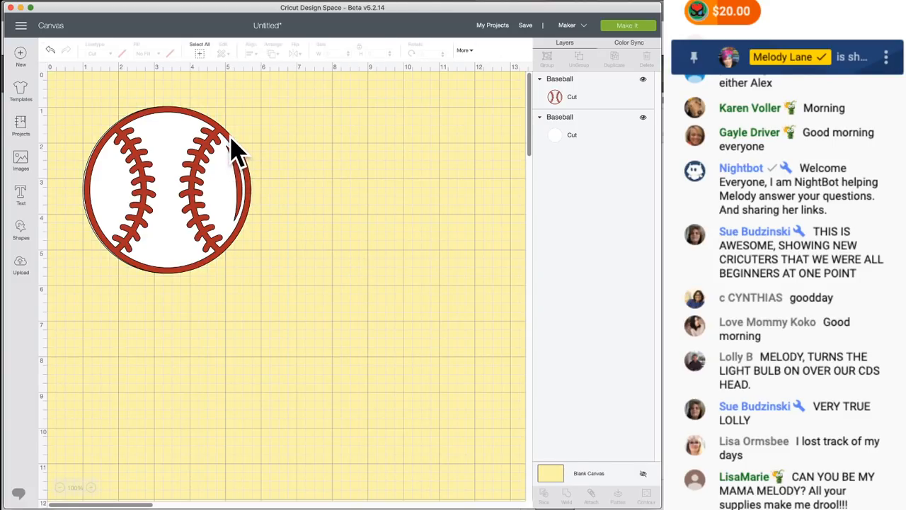
# Shift the red baseball outline sideways off the white circle, then align both layers with Center and deselect them.
pyautogui.moveTo(230, 139); pyautogui.dragTo(277, 141)
pyautogui.click(352, 154)
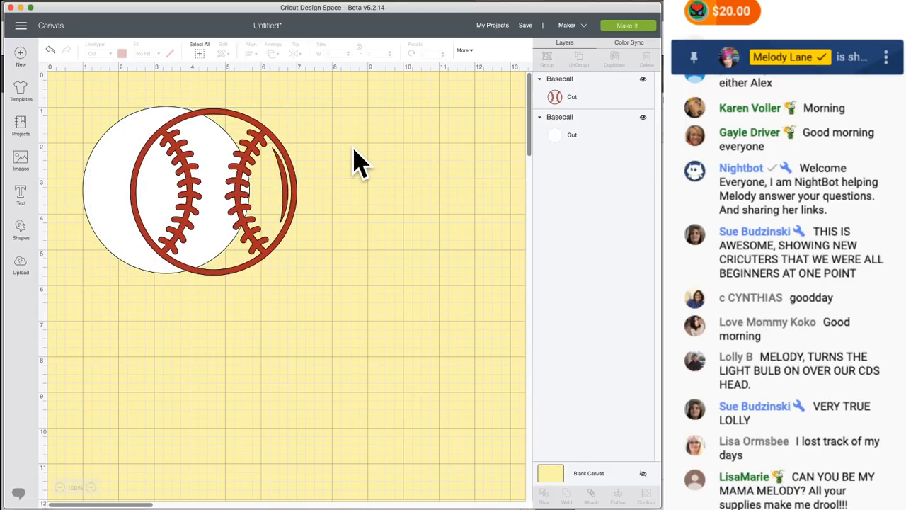
pyautogui.moveTo(80, 88); pyautogui.dragTo(309, 218)
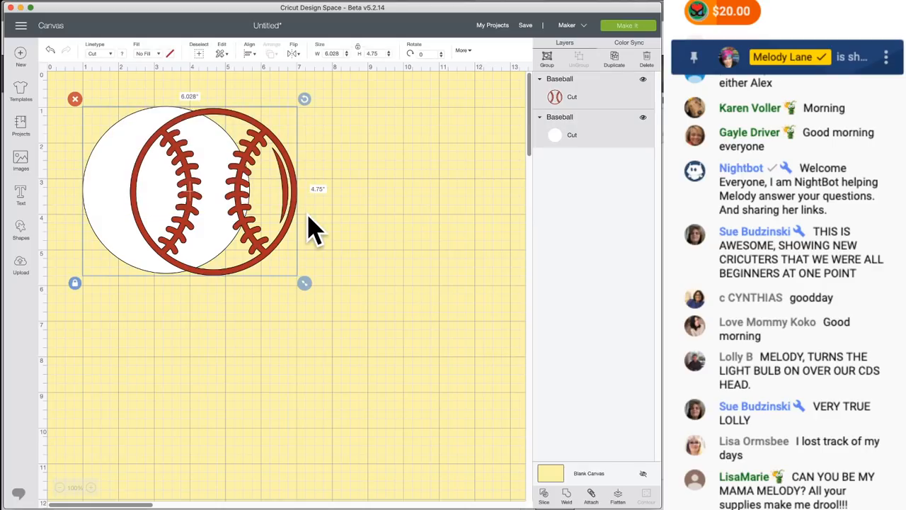
pyautogui.click(250, 53)
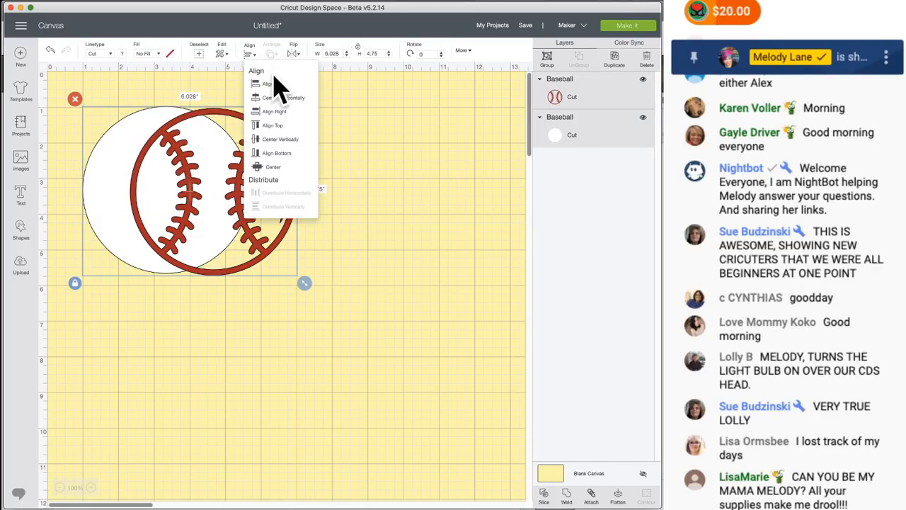
pyautogui.click(282, 167)
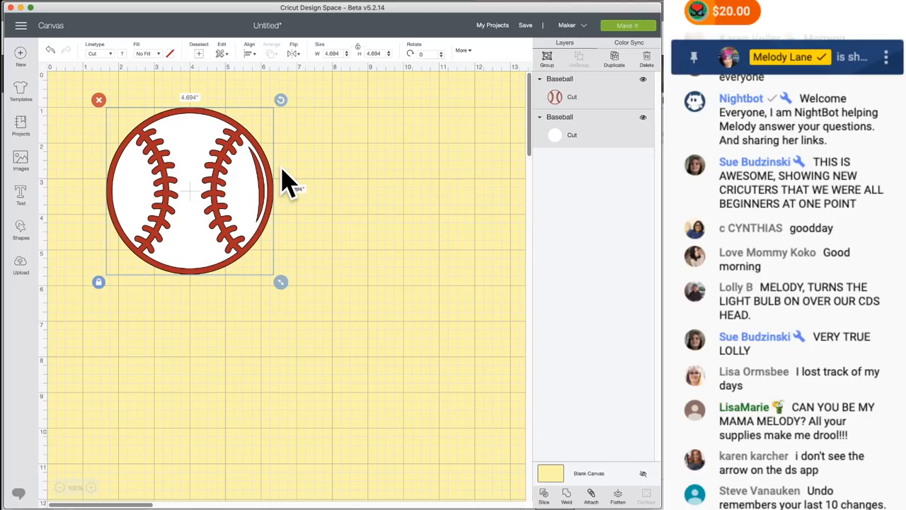
pyautogui.click(318, 168)
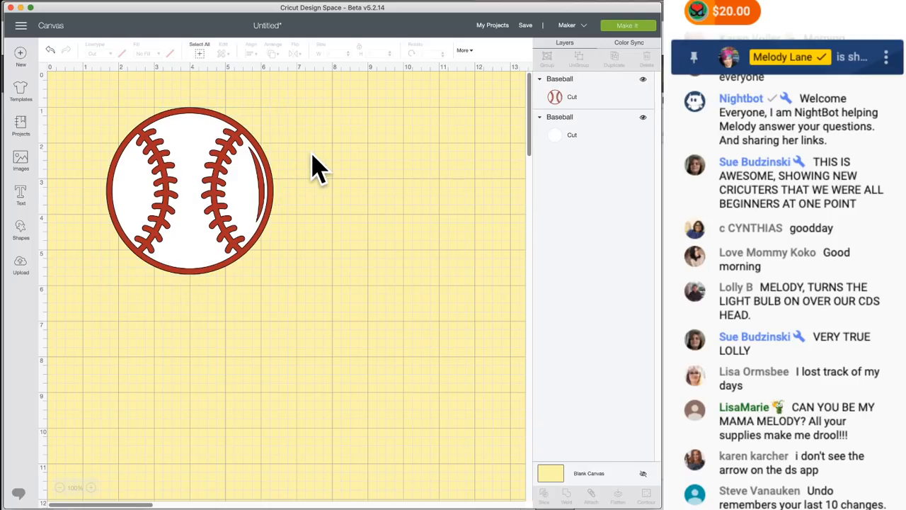
# Preview the white and red cutting mats, continue to the material setup, and compare the popular and favorite materials.
pyautogui.click(628, 29)
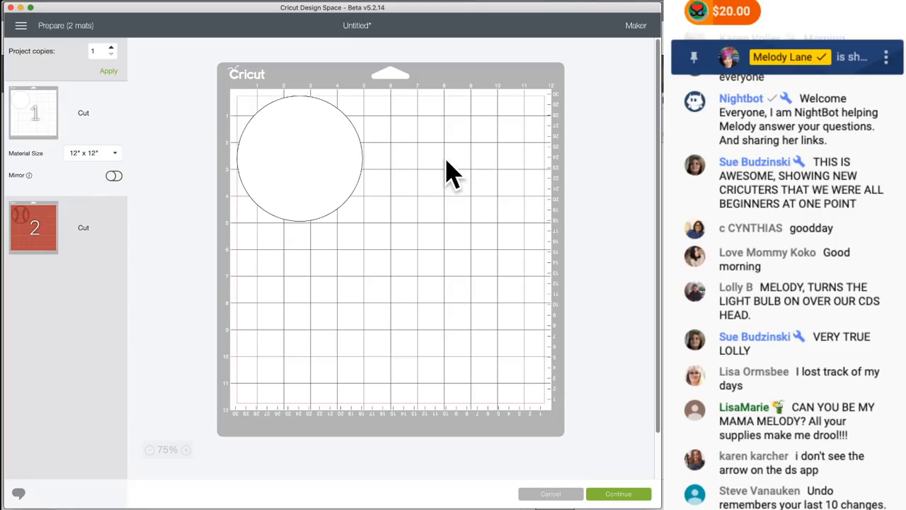
pyautogui.click(57, 228)
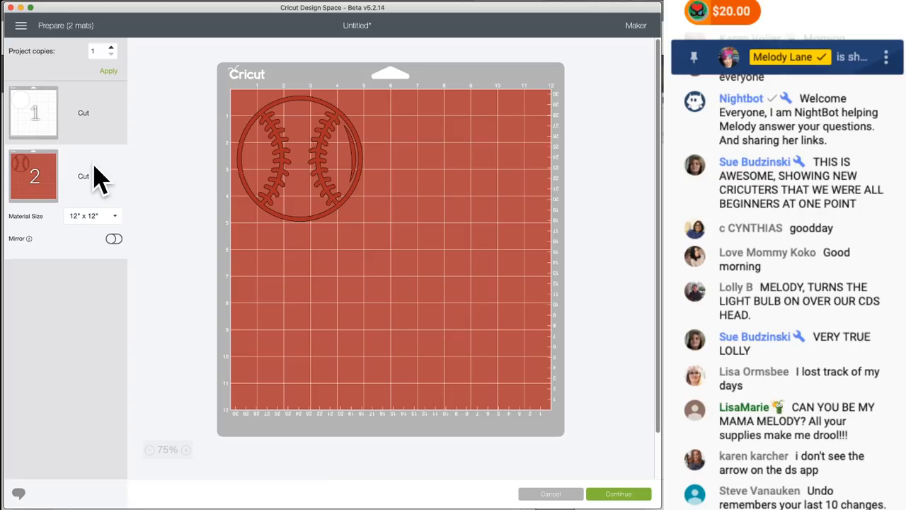
pyautogui.click(616, 494)
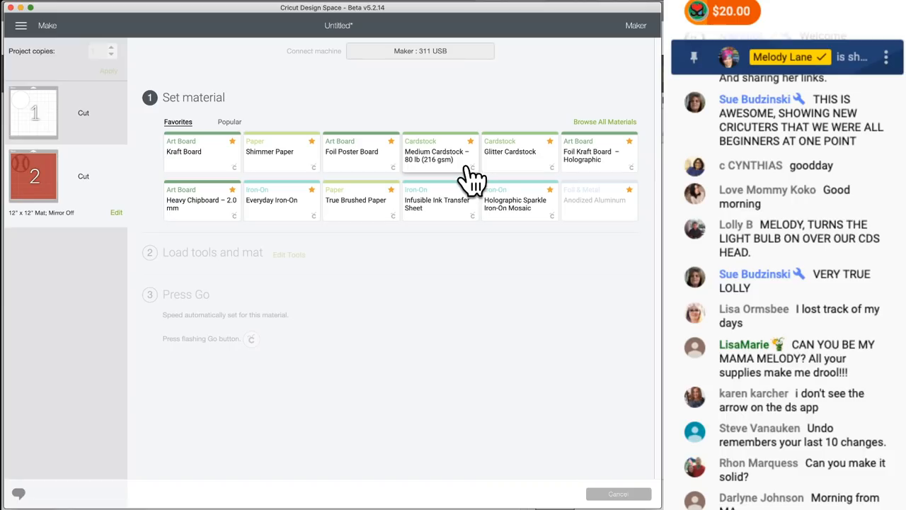
pyautogui.click(229, 122)
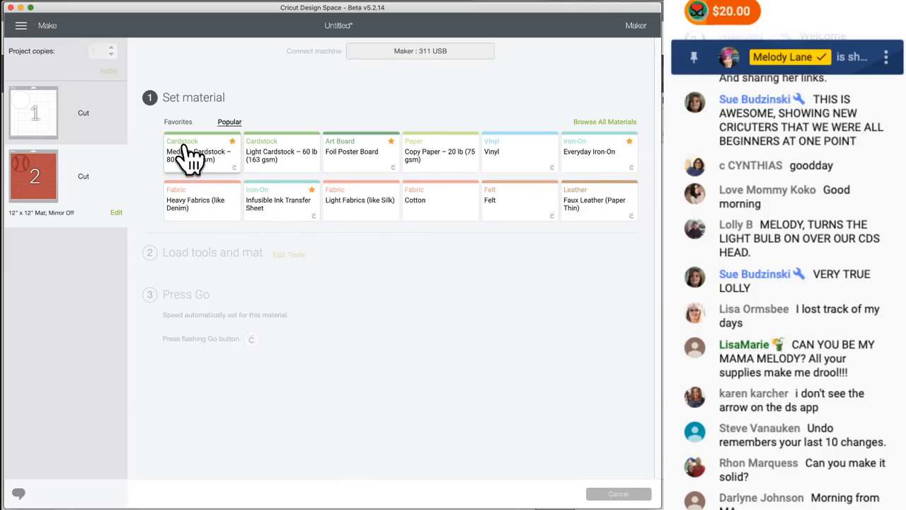
pyautogui.click(178, 122)
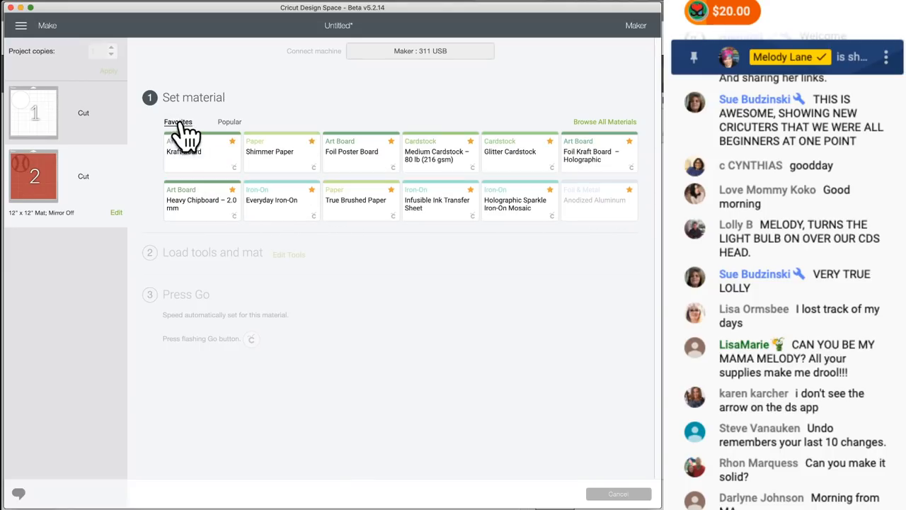
# Search all materials for "glitter" and set the red mat's material to Glitter Vinyl.
pyautogui.click(606, 123)
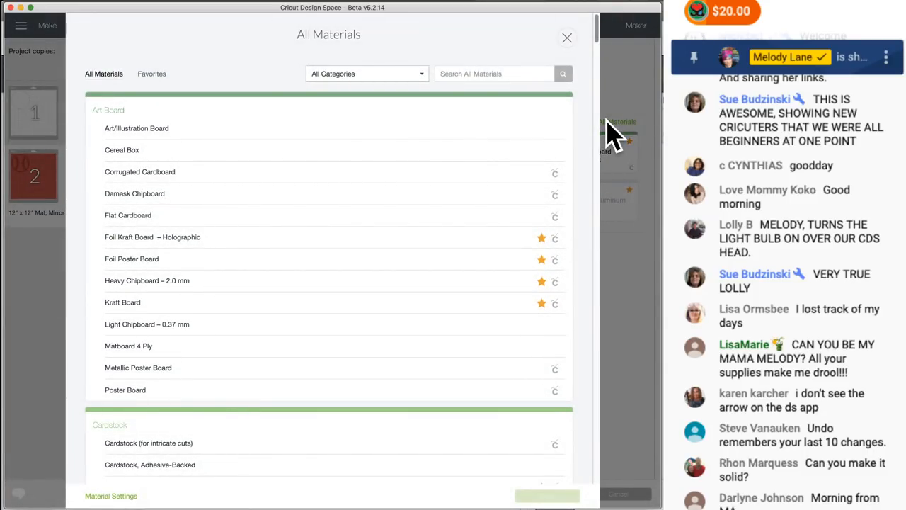
pyautogui.click(495, 74)
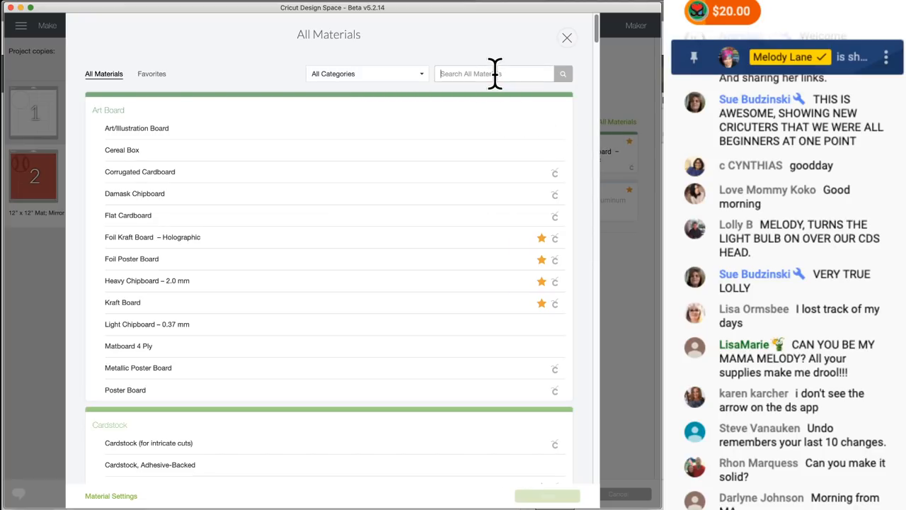
pyautogui.write('glitter')
pyautogui.press('Return')
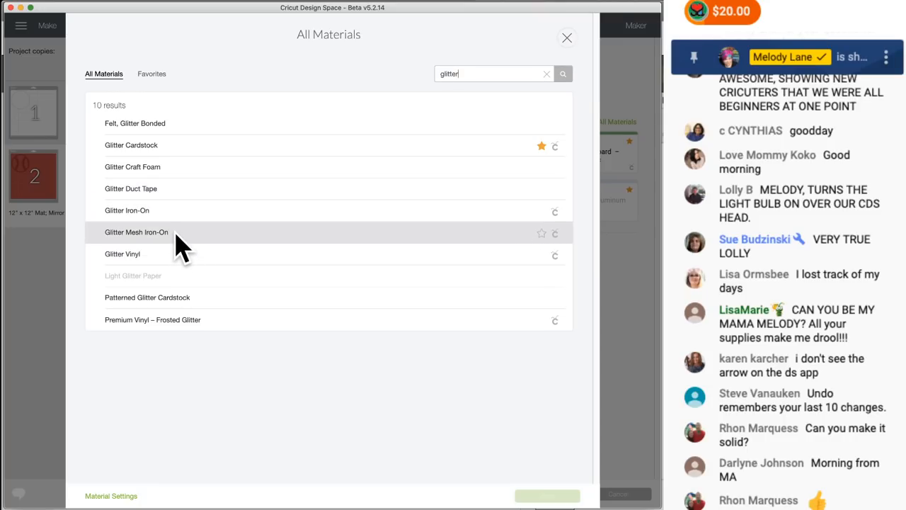
pyautogui.click(301, 257)
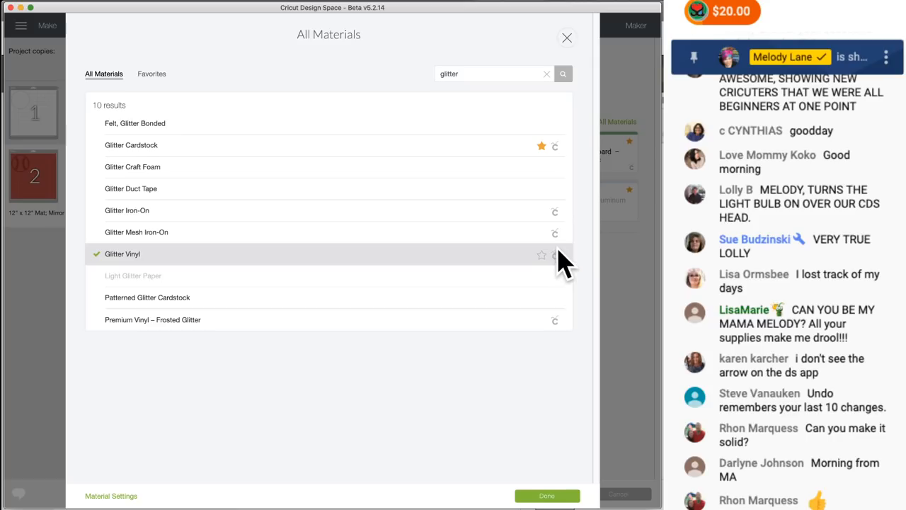
pyautogui.click(545, 495)
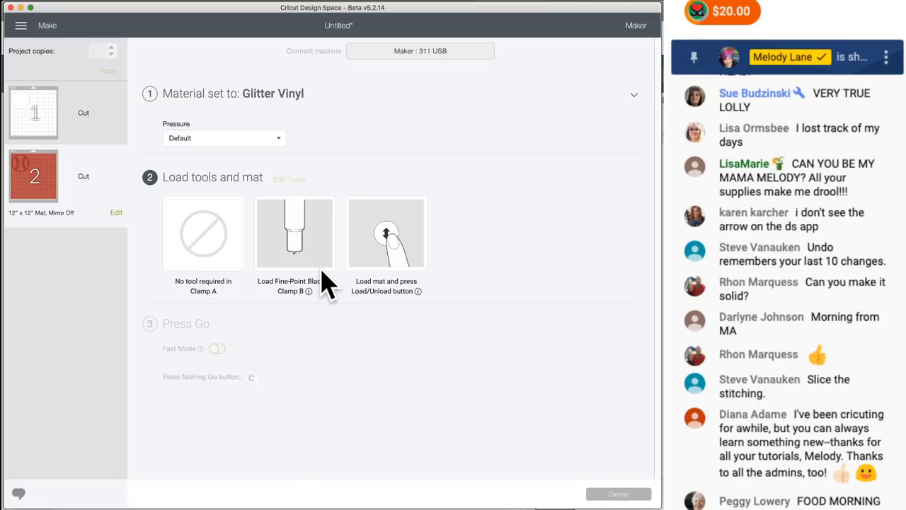
# Cancel the cut, confirm the cancellation, and leave the mat preview to return to the design canvas.
pyautogui.click(609, 493)
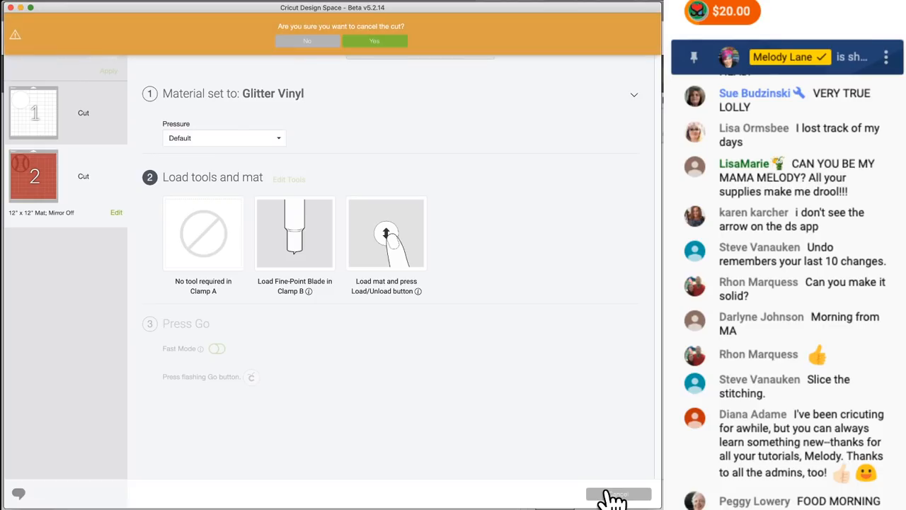
pyautogui.click(387, 41)
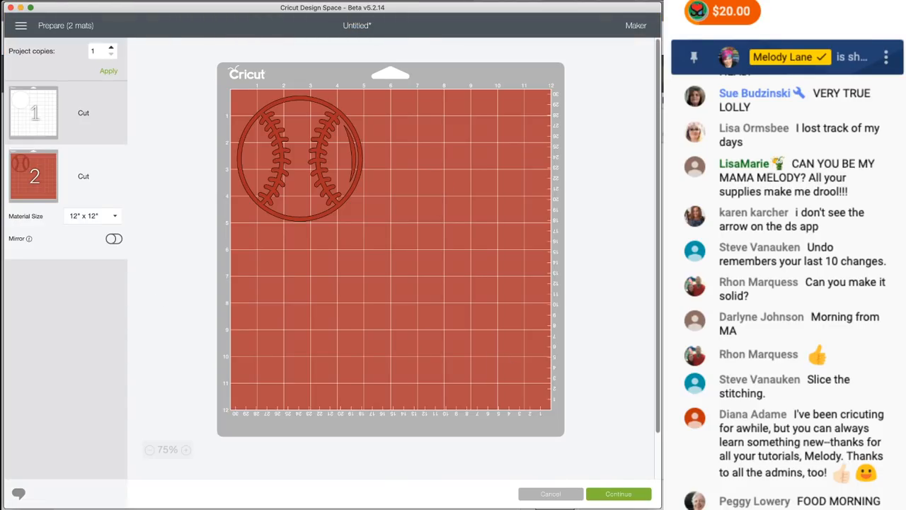
pyautogui.click(562, 495)
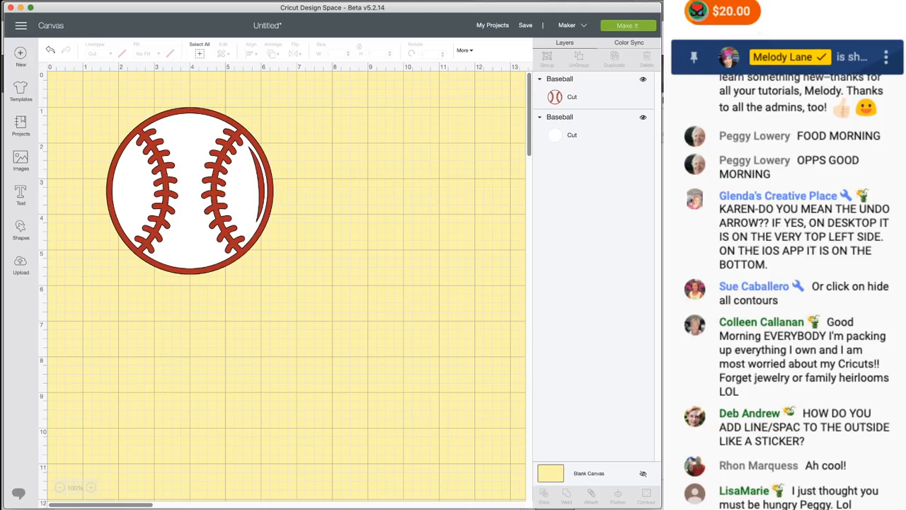
# Reopen the mat preview, examine the red outline mat and the white circle mat, and return to the canvas.
pyautogui.click(625, 26)
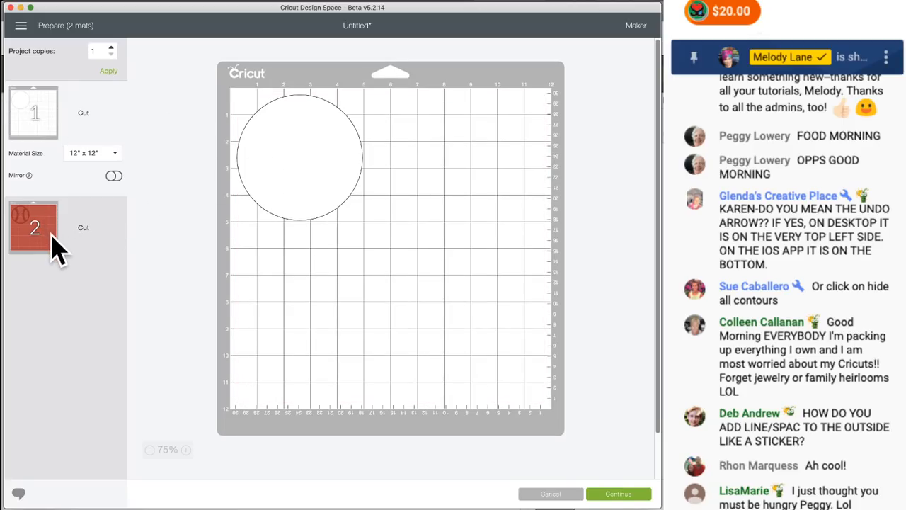
pyautogui.click(33, 226)
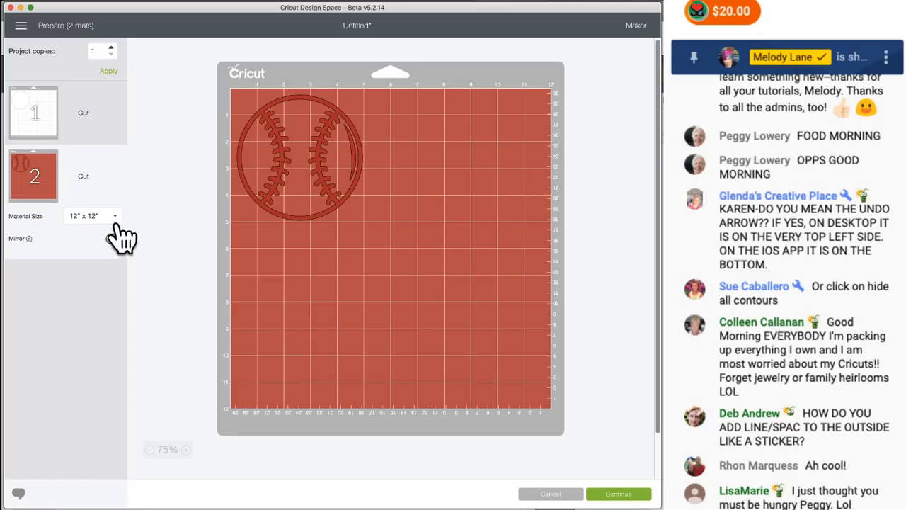
pyautogui.click(30, 109)
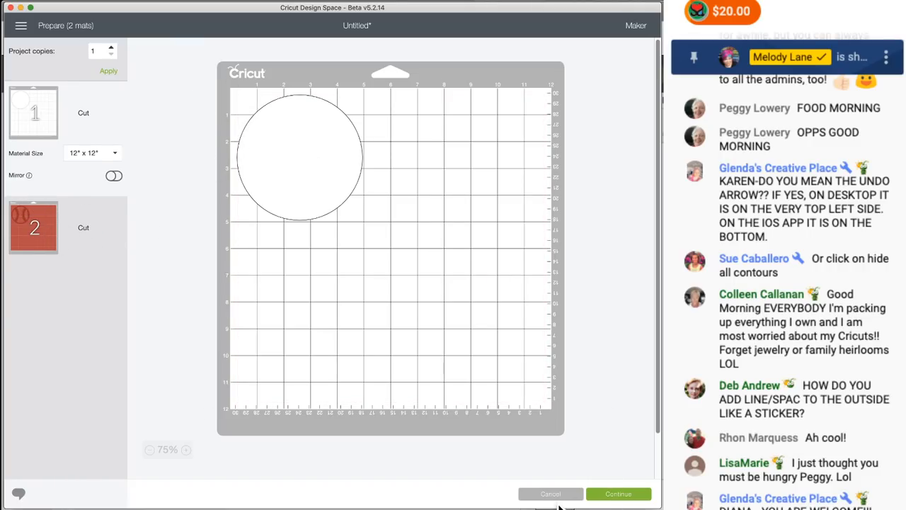
pyautogui.click(551, 494)
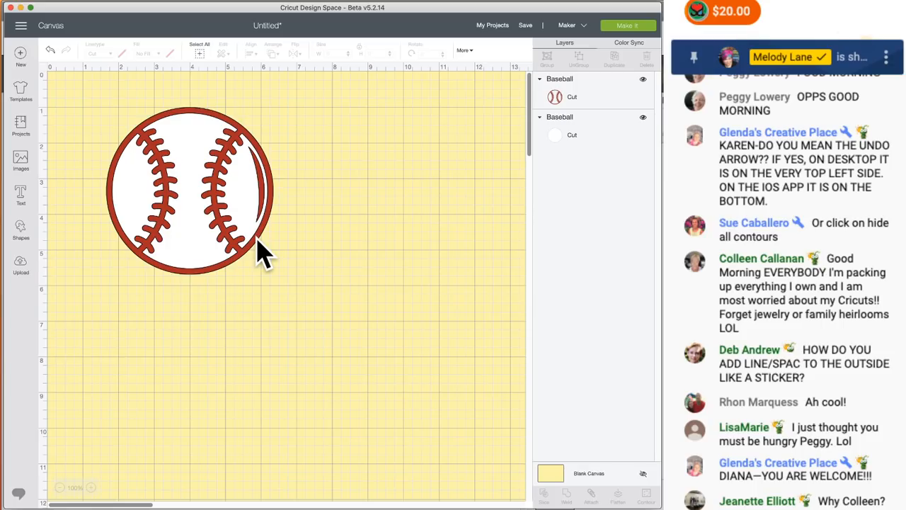
# Select the red baseball outline on the canvas and bring up the mat preview for the layered design again.
pyautogui.hscroll(1, 262, 252)
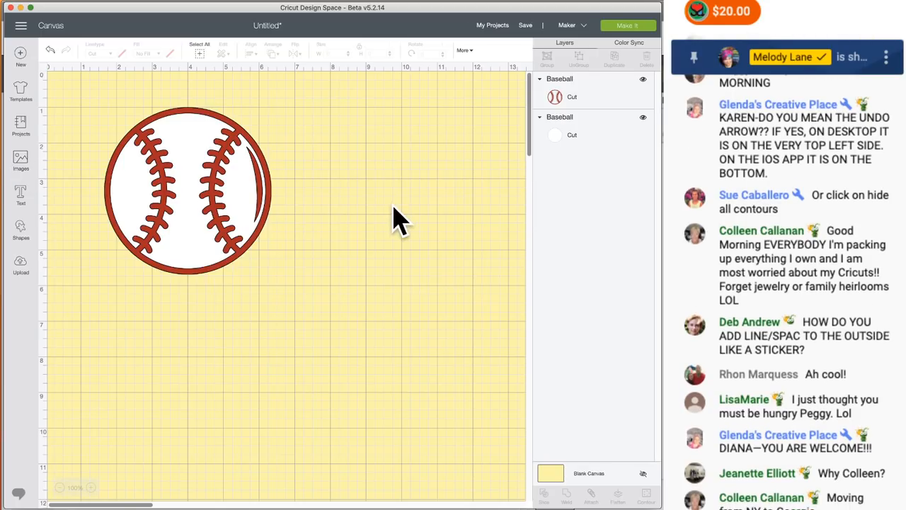
pyautogui.click(230, 162)
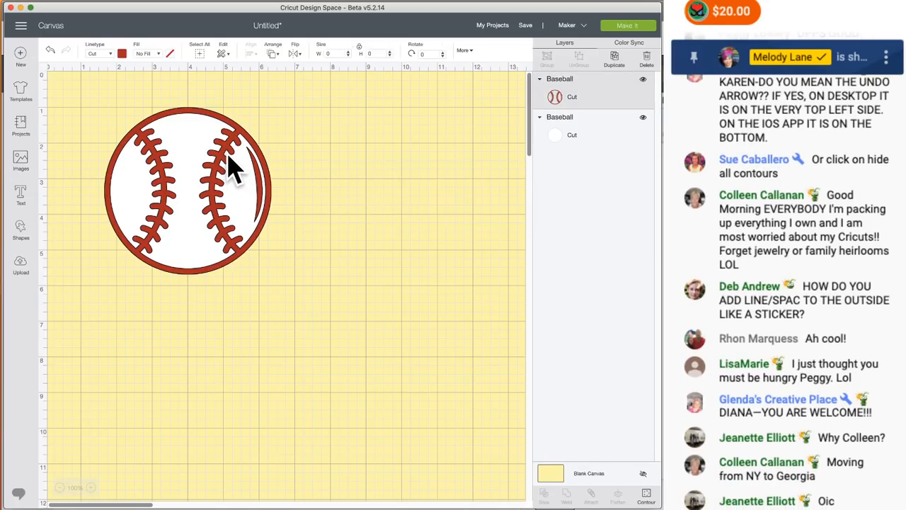
pyautogui.click(629, 25)
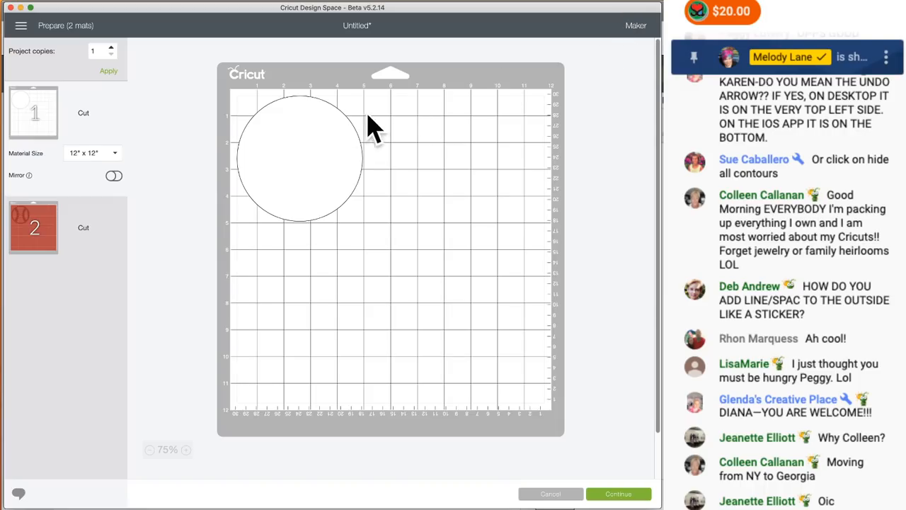
# Select the white circle on its mat, switch to the red baseball mat, and toggle that mat's Mirror setting.
pyautogui.click(293, 164)
pyautogui.moveTo(293, 164); pyautogui.dragTo(266, 136)
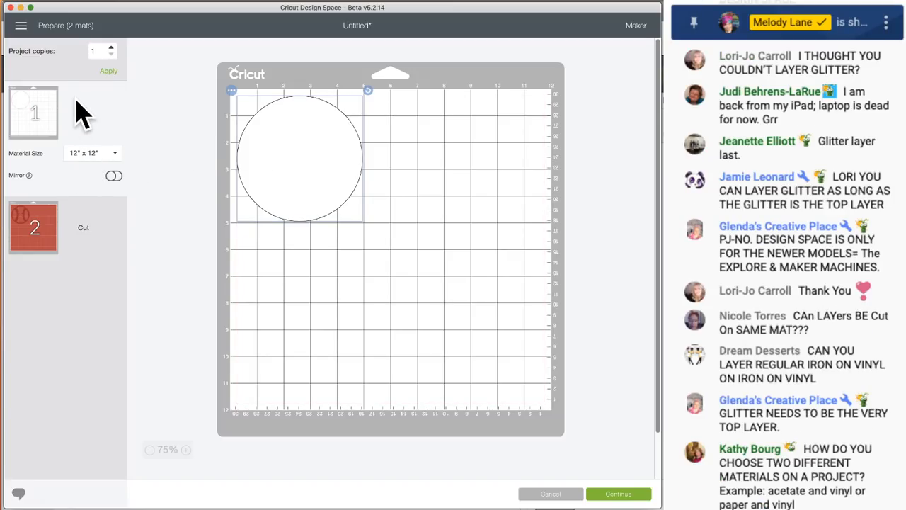
pyautogui.click(89, 228)
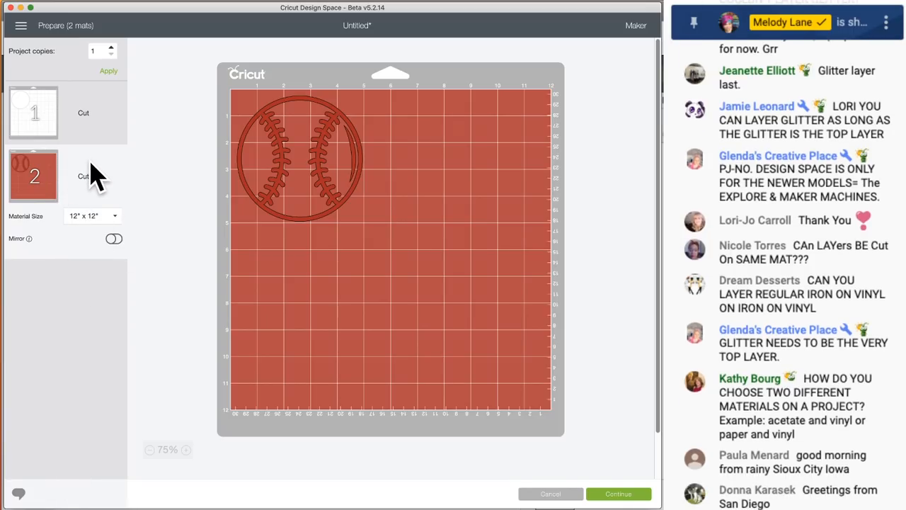
pyautogui.click(113, 239)
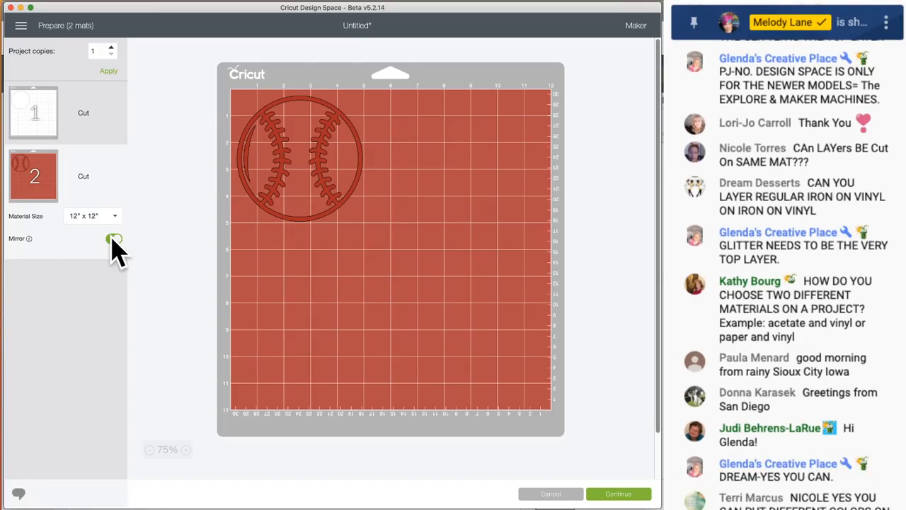
pyautogui.click(113, 239)
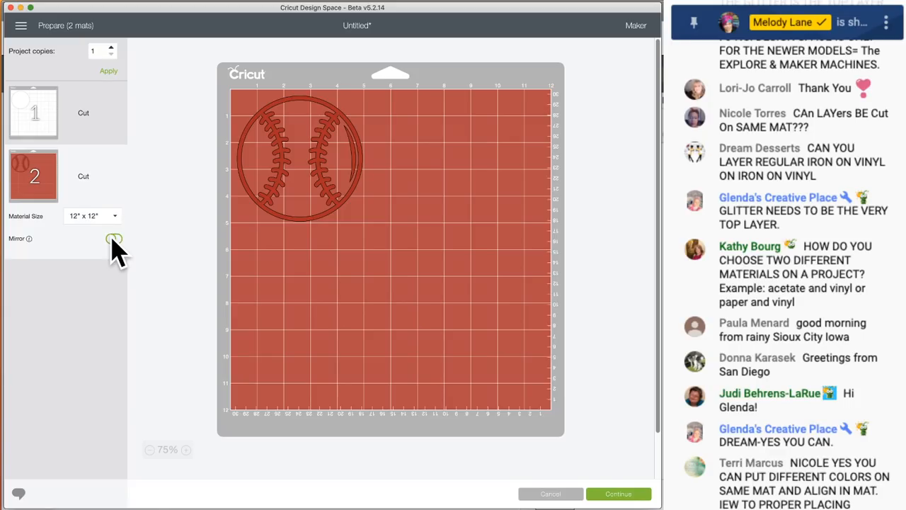
# Move the white circle from its mat to the red baseball mat and place it in that mat's lower-right corner.
pyautogui.click(94, 113)
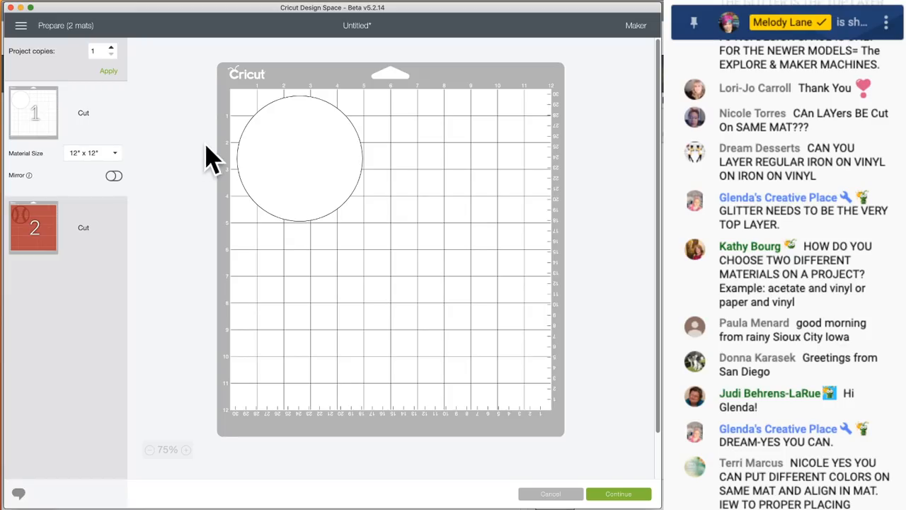
pyautogui.click(278, 140)
pyautogui.moveTo(279, 139)
pyautogui.mouseDown()
pyautogui.moveTo(430, 139)
pyautogui.moveTo(304, 213)
pyautogui.moveTo(283, 314)
pyautogui.moveTo(332, 161)
pyautogui.moveTo(304, 137)
pyautogui.moveTo(283, 135)
pyautogui.mouseUp()
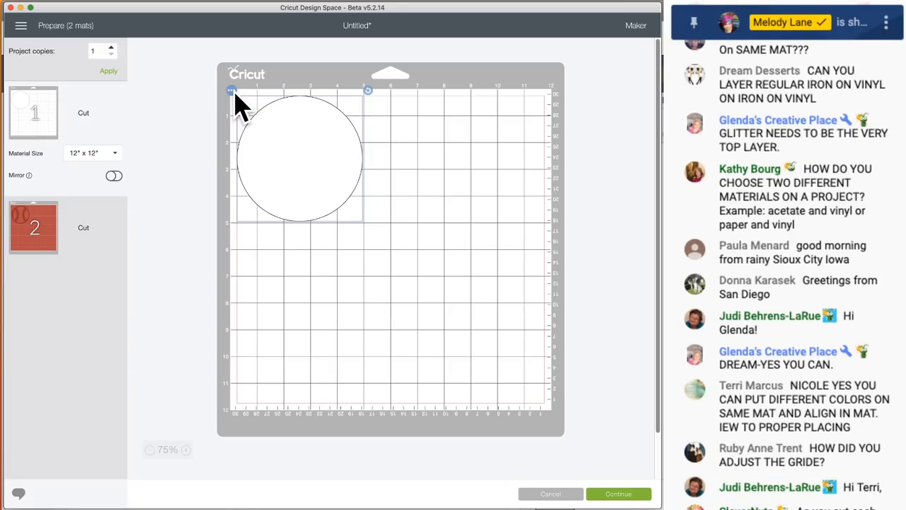
pyautogui.click(232, 90)
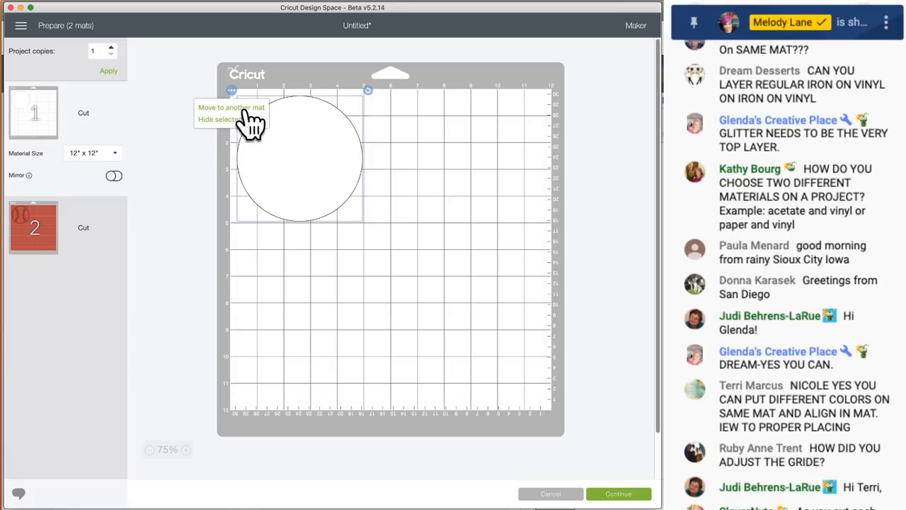
pyautogui.click(247, 109)
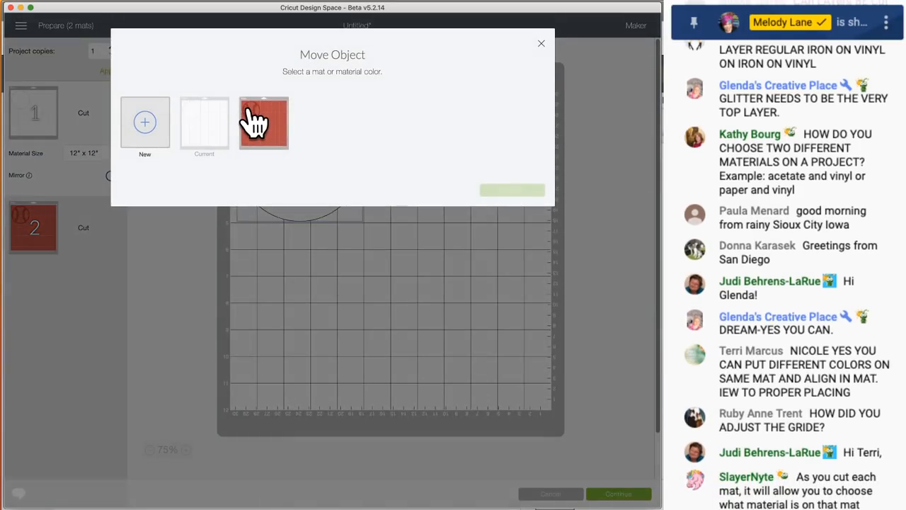
pyautogui.click(273, 125)
pyautogui.click(512, 190)
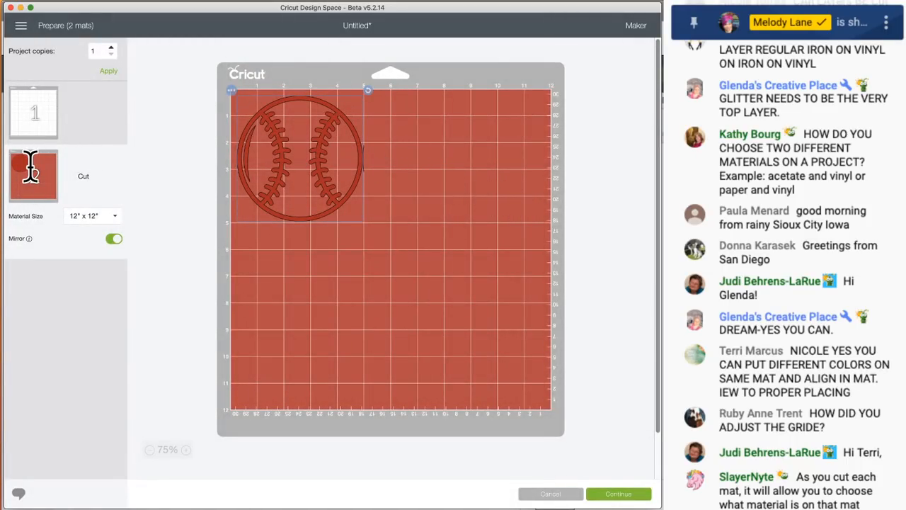
pyautogui.moveTo(283, 146); pyautogui.dragTo(429, 153)
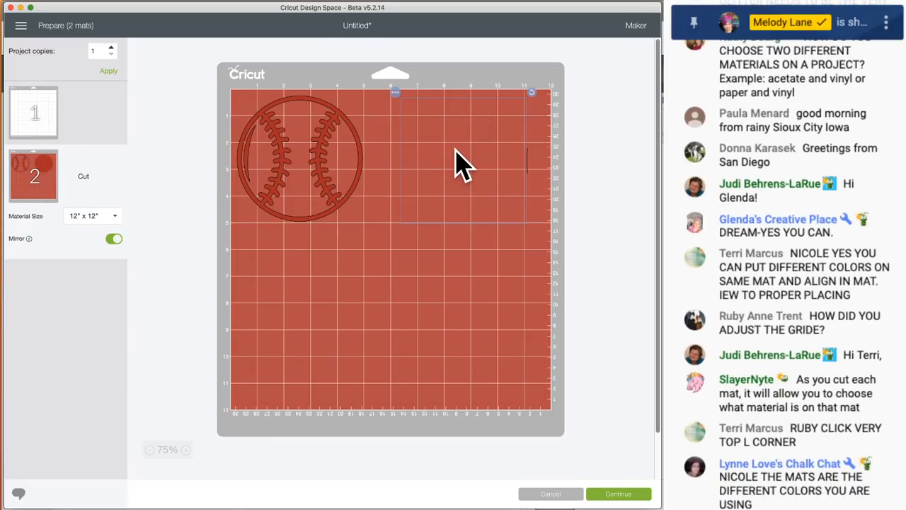
pyautogui.moveTo(455, 149); pyautogui.dragTo(494, 330)
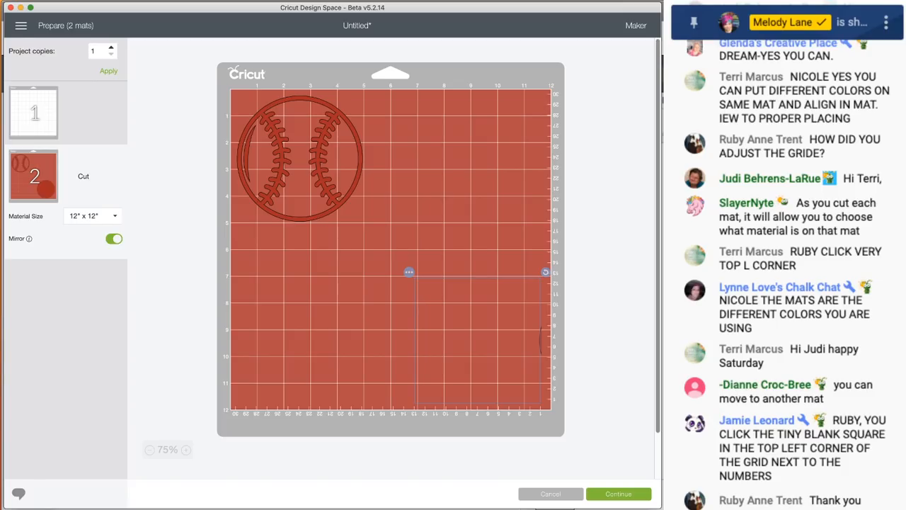
# Move the circle back to the white mat and reposition it in the mat's upper-left corner.
pyautogui.click(409, 273)
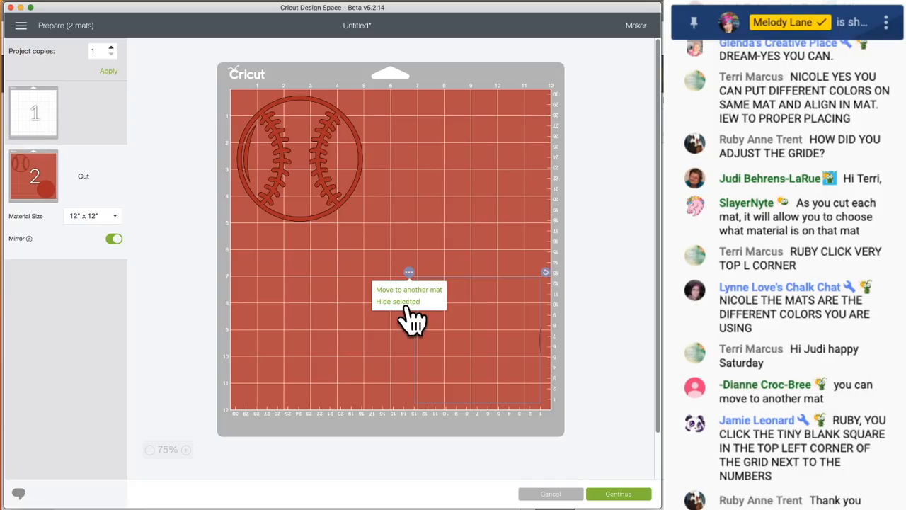
pyautogui.click(405, 290)
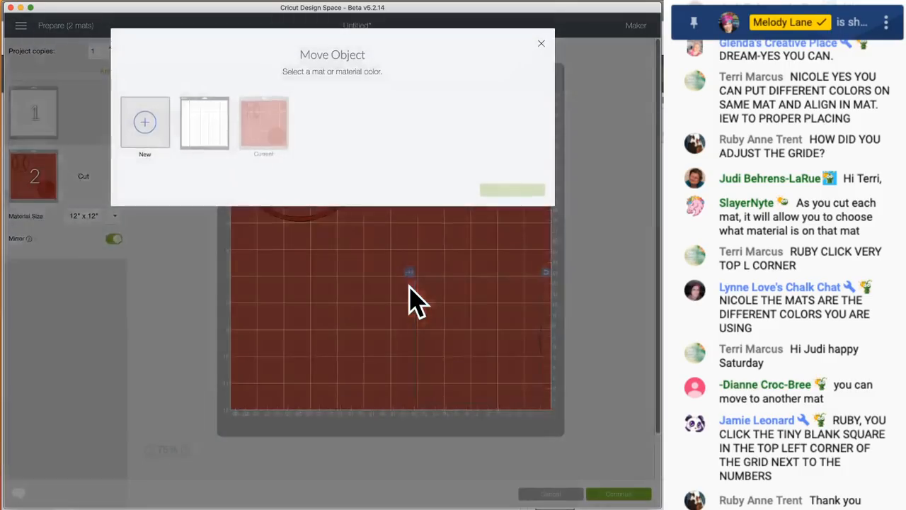
pyautogui.click(204, 124)
pyautogui.click(509, 191)
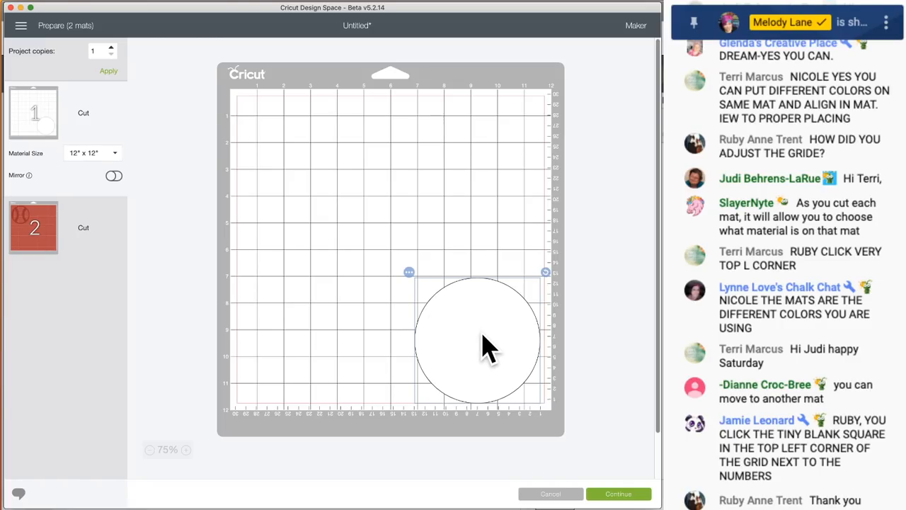
pyautogui.moveTo(481, 344); pyautogui.dragTo(282, 135)
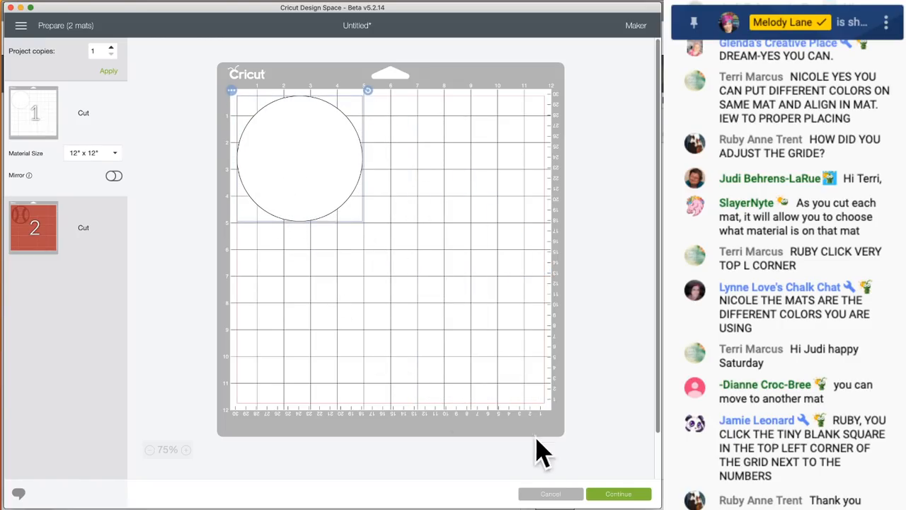
# Continue to the cut setup and set the white mat's material to Kraft Board.
pyautogui.click(619, 494)
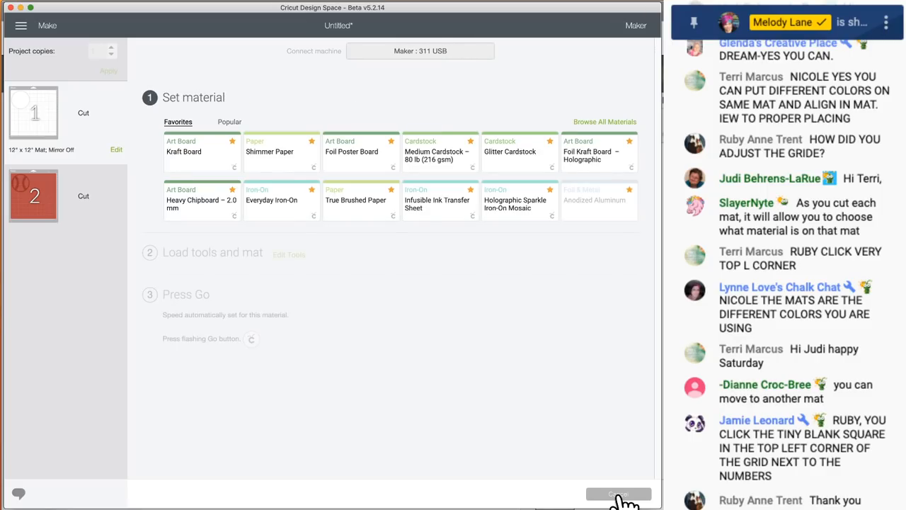
pyautogui.click(208, 162)
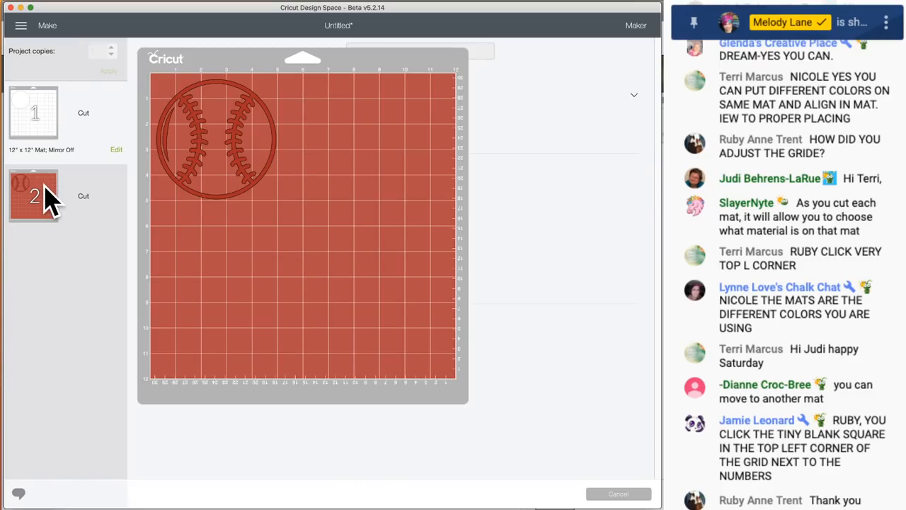
# Set the red mat's material to Shimmer Paper and reopen the material choices for the white mat.
pyautogui.click(44, 187)
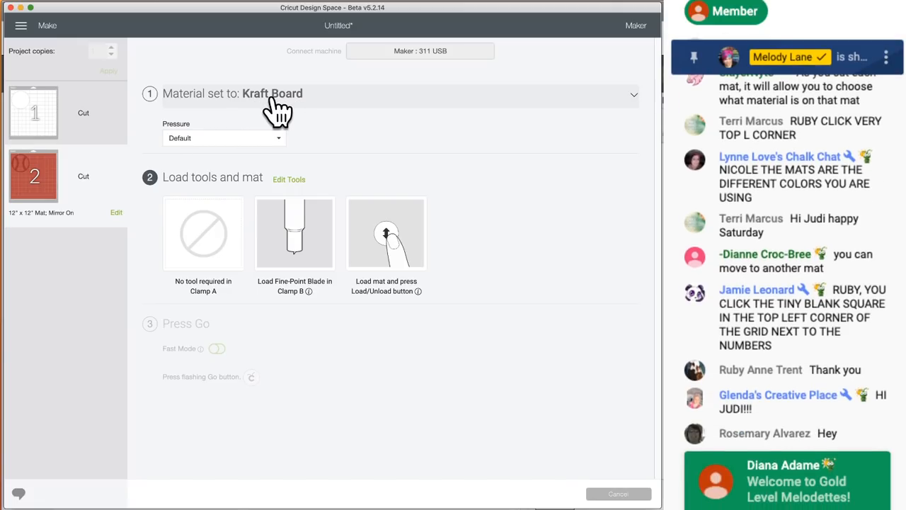
pyautogui.click(276, 106)
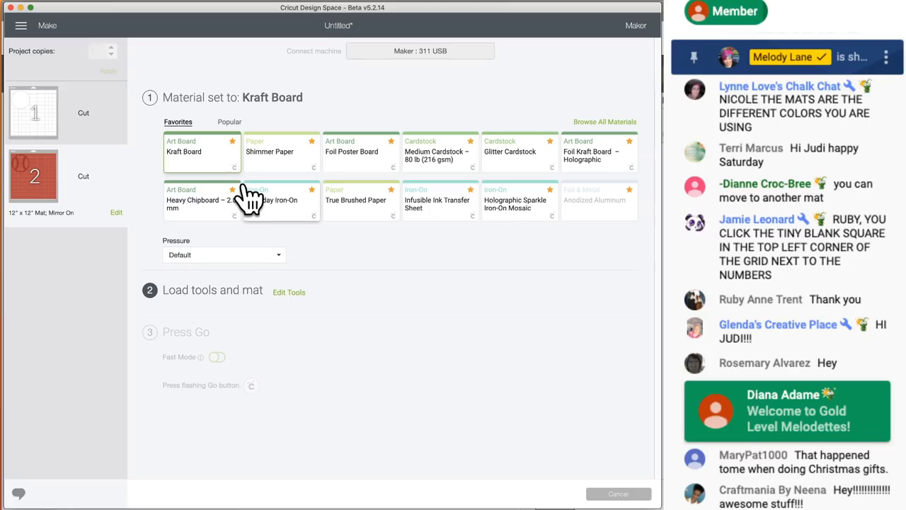
pyautogui.click(278, 165)
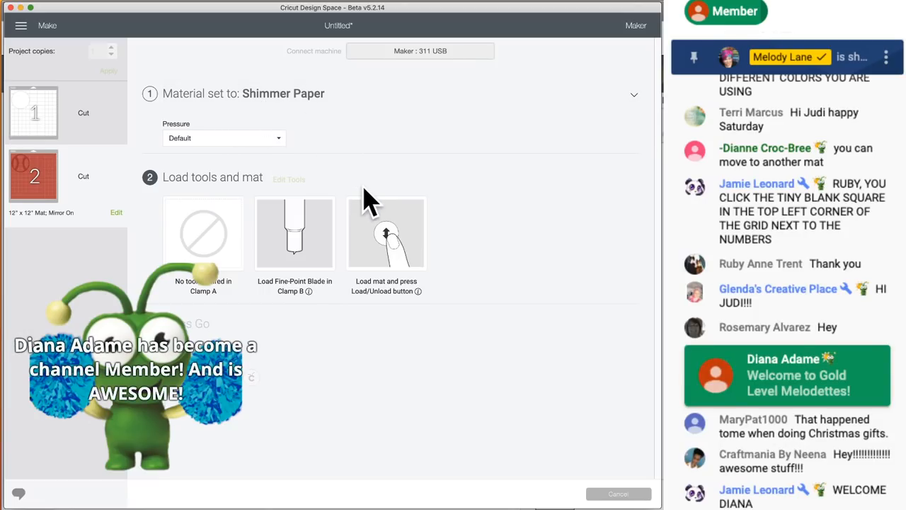
pyautogui.click(67, 102)
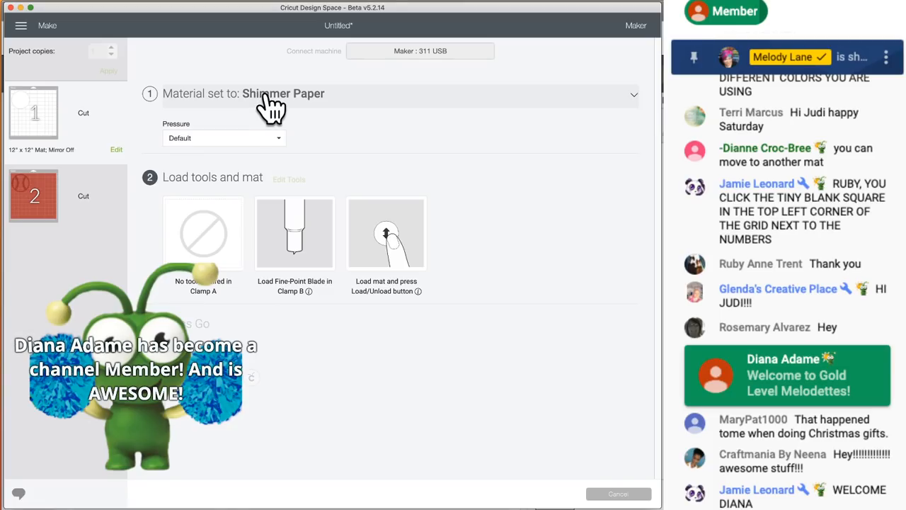
pyautogui.click(322, 102)
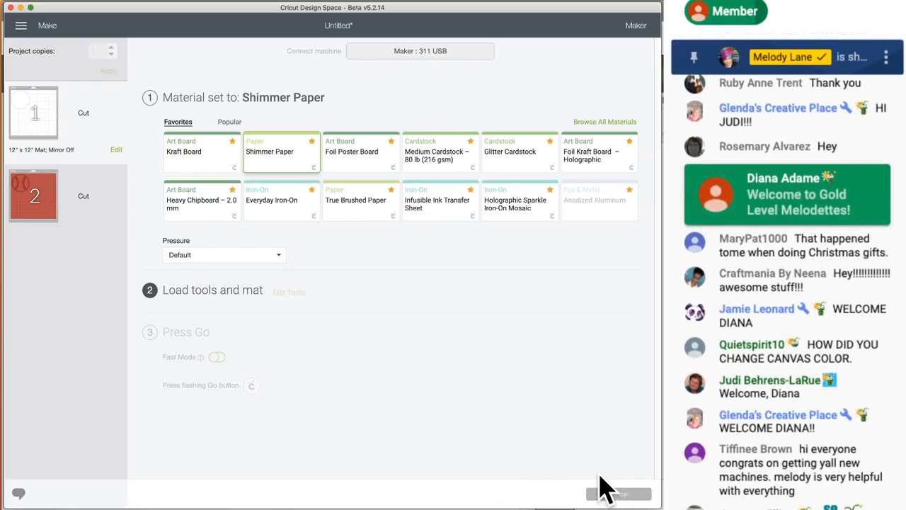
# Cancel the cut, confirm the cancellation, and close the mat preview to return to the canvas.
pyautogui.click(630, 497)
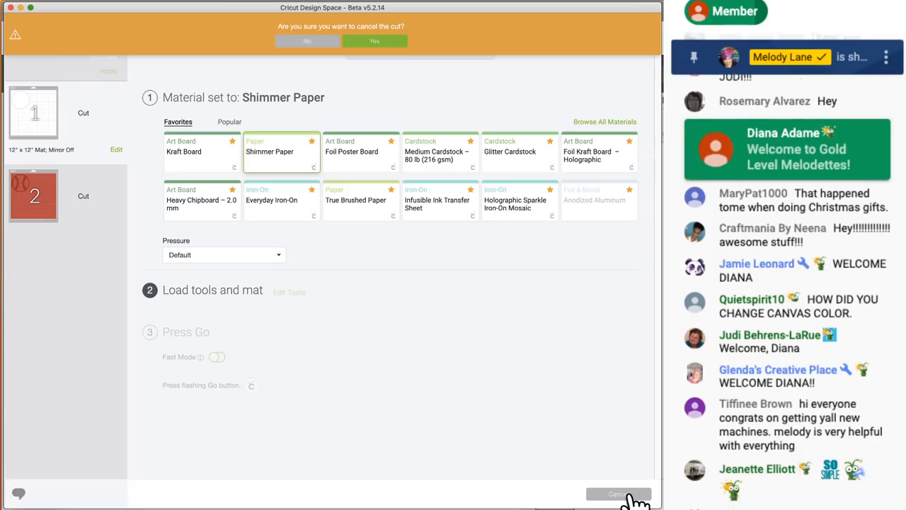
pyautogui.click(375, 41)
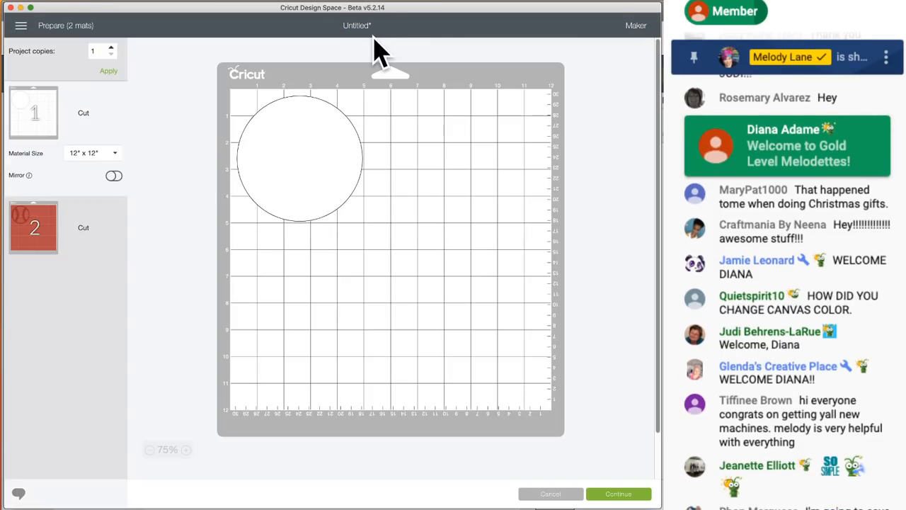
pyautogui.click(552, 494)
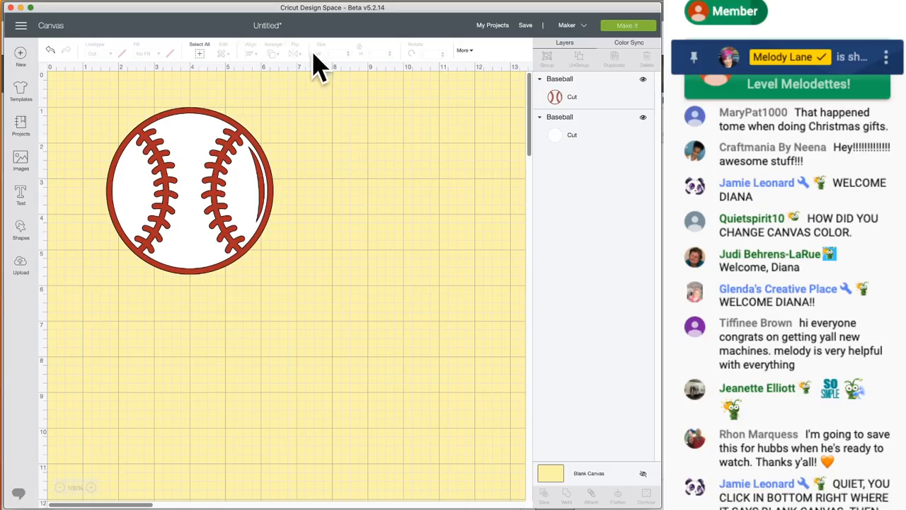
# Change the blank canvas background to bright blue and finally to light green.
pyautogui.click(568, 476)
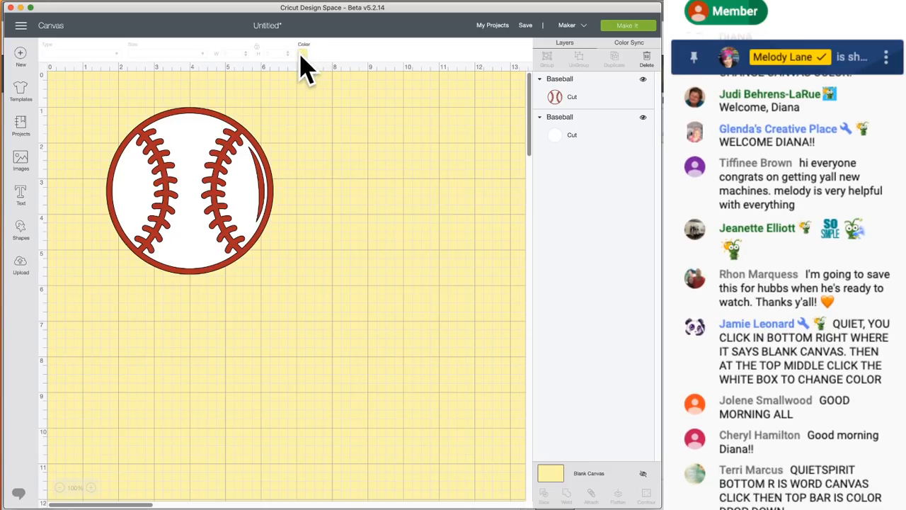
pyautogui.click(304, 55)
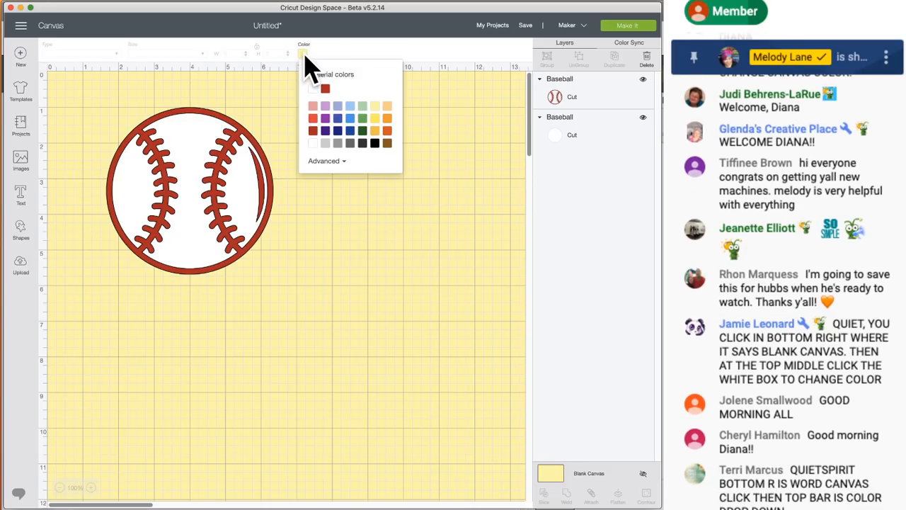
pyautogui.click(350, 118)
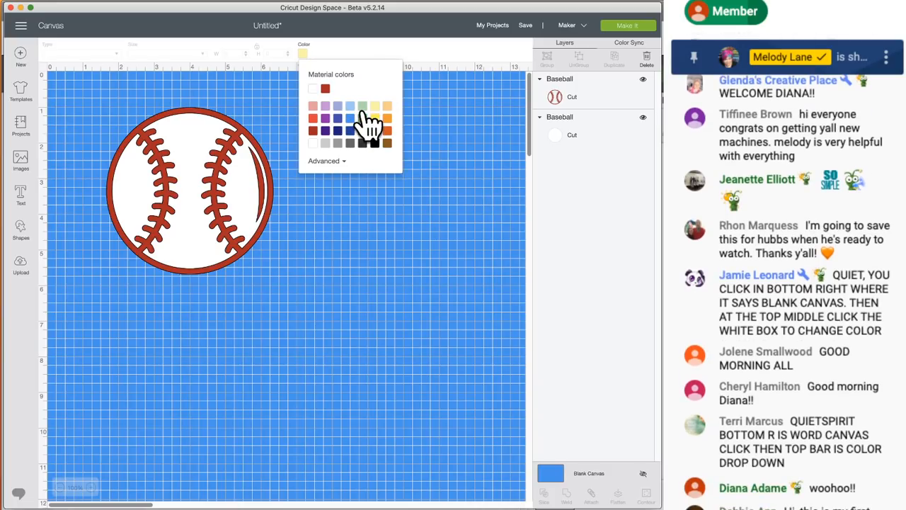
pyautogui.click(362, 107)
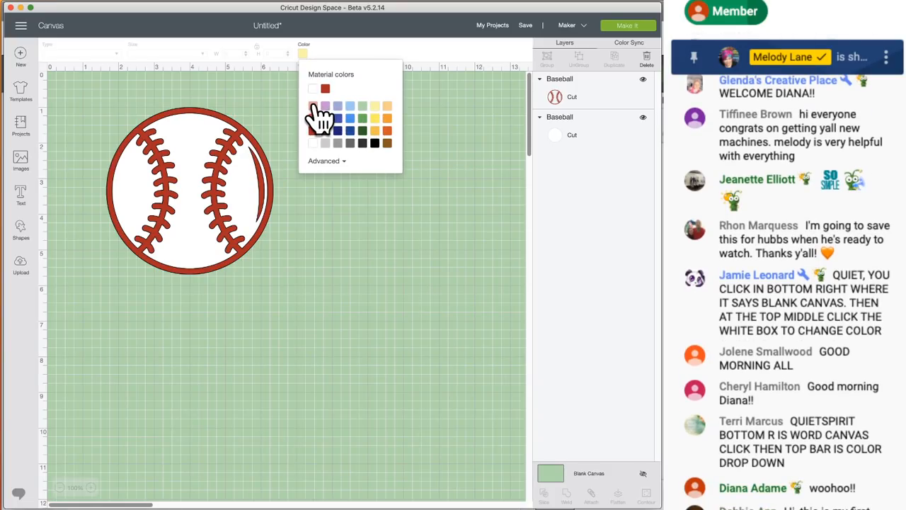
pyautogui.click(328, 273)
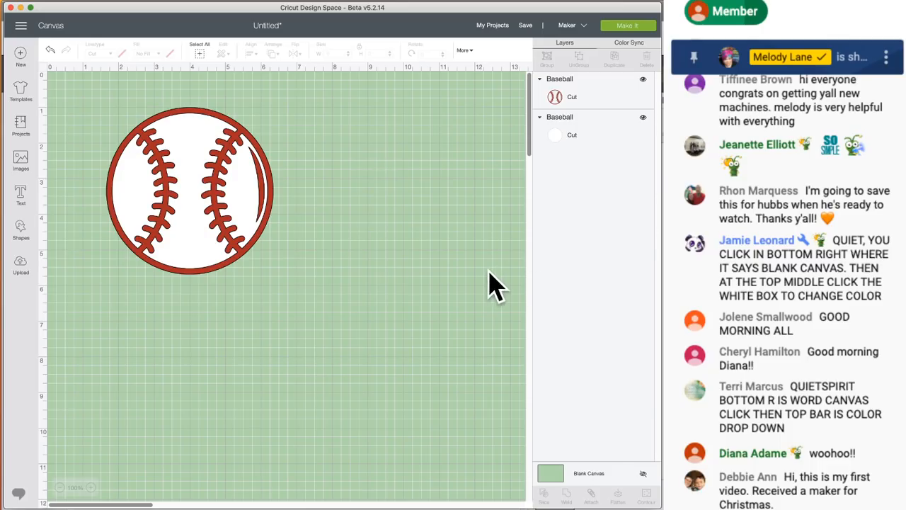
# Open the image library and browse through the range of available images.
pyautogui.click(21, 162)
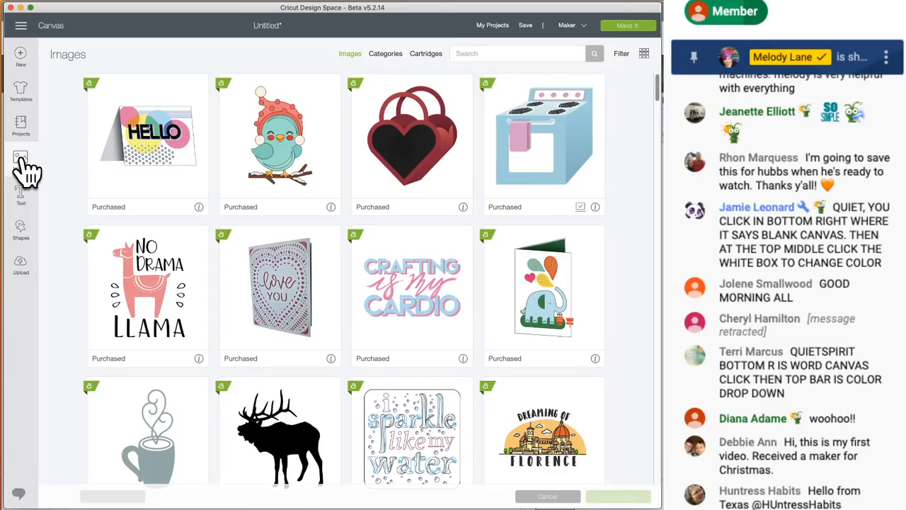
pyautogui.scroll(-10, 202, 221)
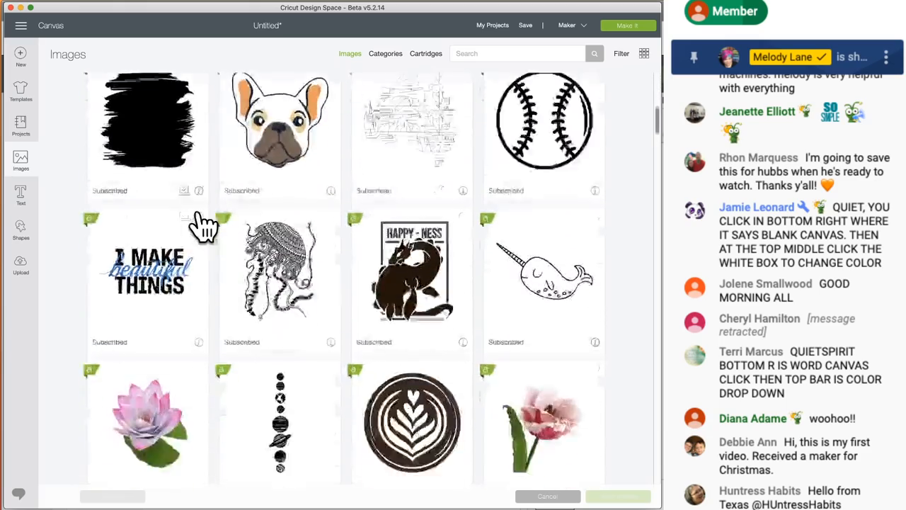
pyautogui.scroll(-10, 202, 225)
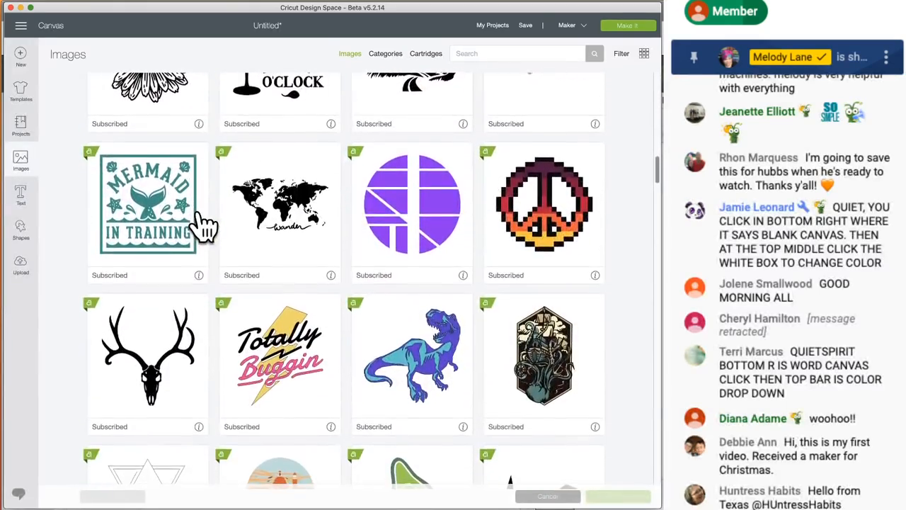
pyautogui.scroll(-10, 204, 226)
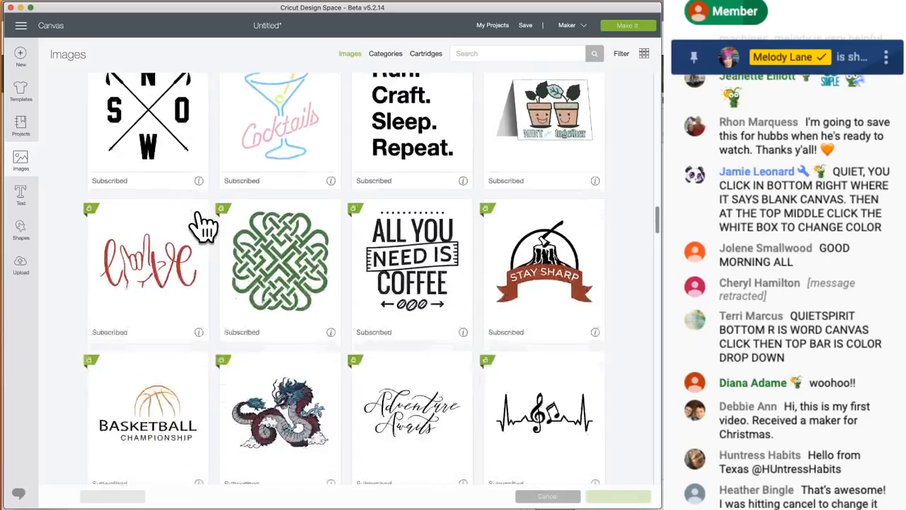
pyautogui.scroll(-10, 204, 225)
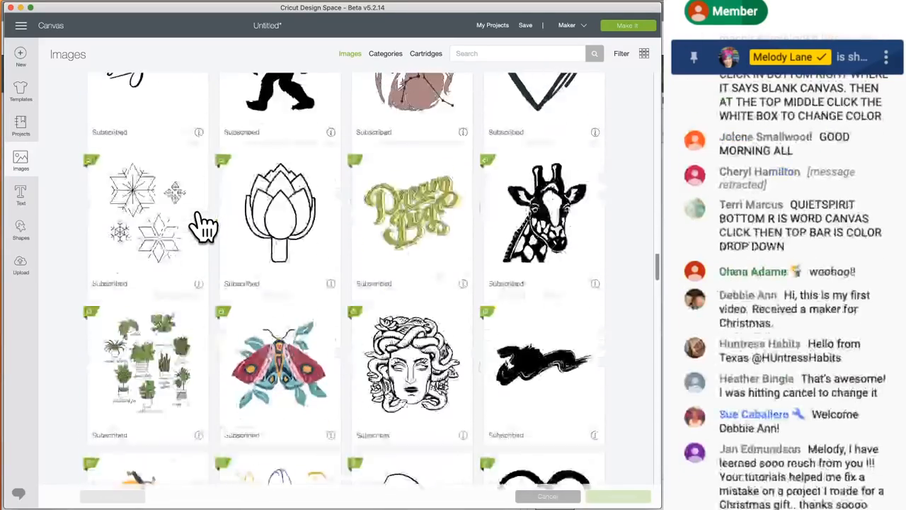
pyautogui.scroll(-10, 204, 226)
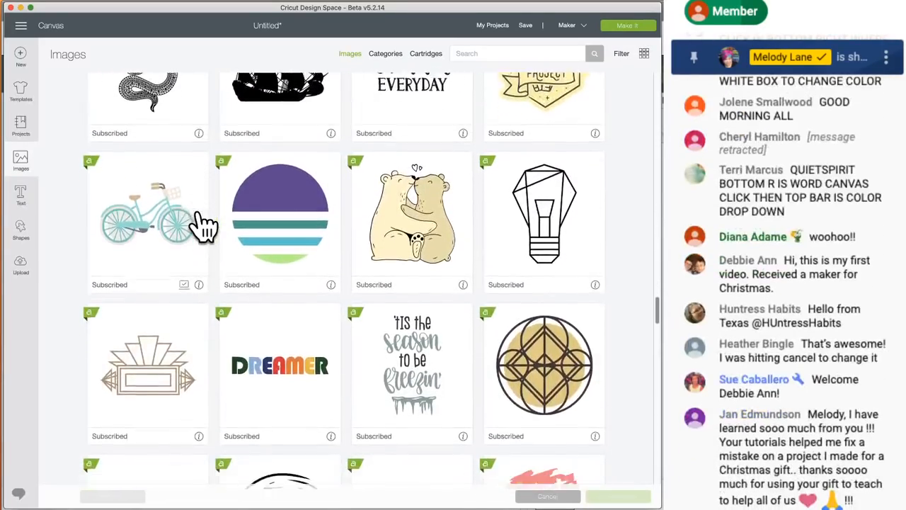
pyautogui.scroll(-5, 203, 225)
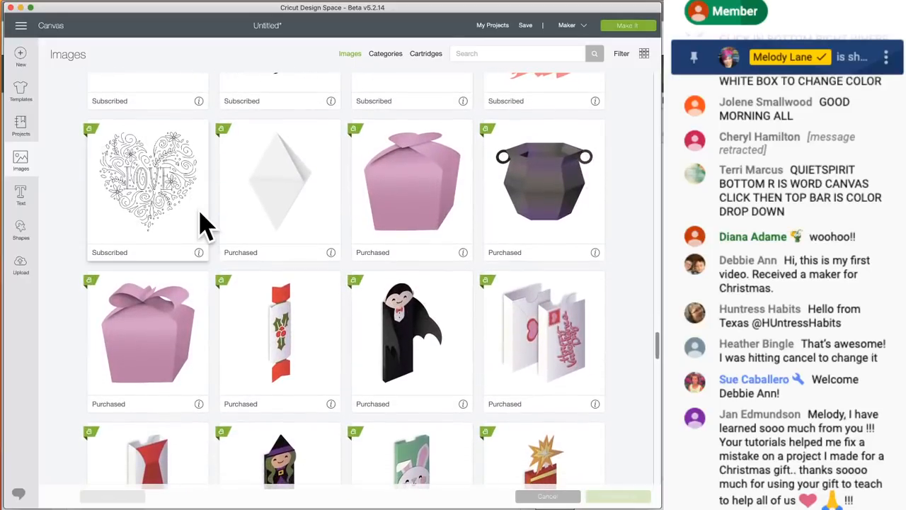
pyautogui.scroll(-3, 204, 225)
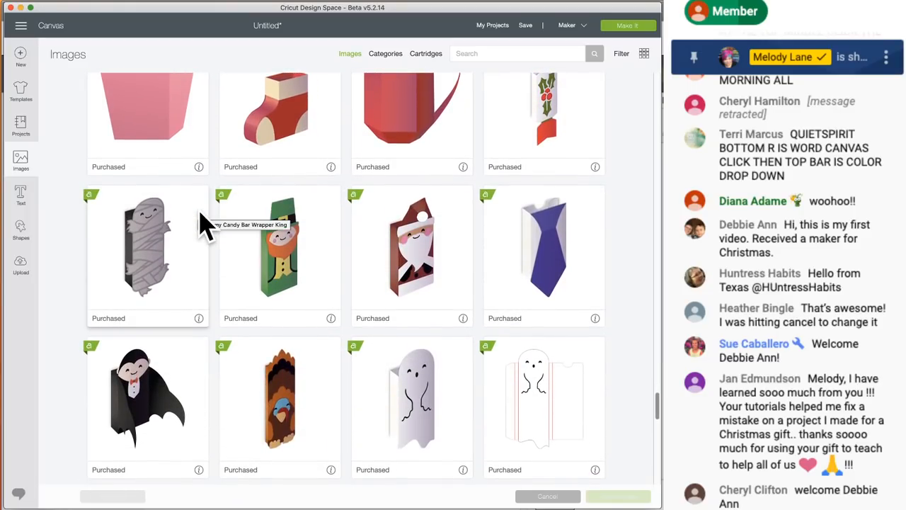
pyautogui.scroll(-5, 205, 225)
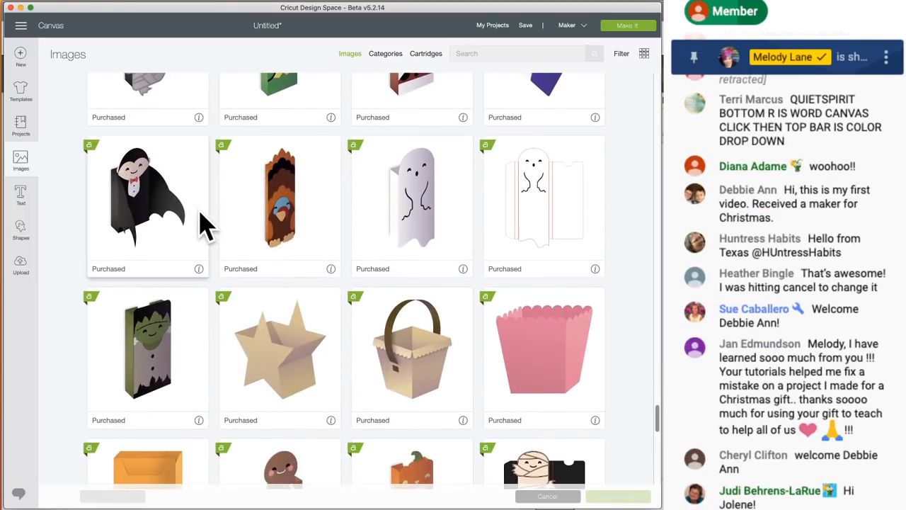
pyautogui.scroll(-4, 205, 225)
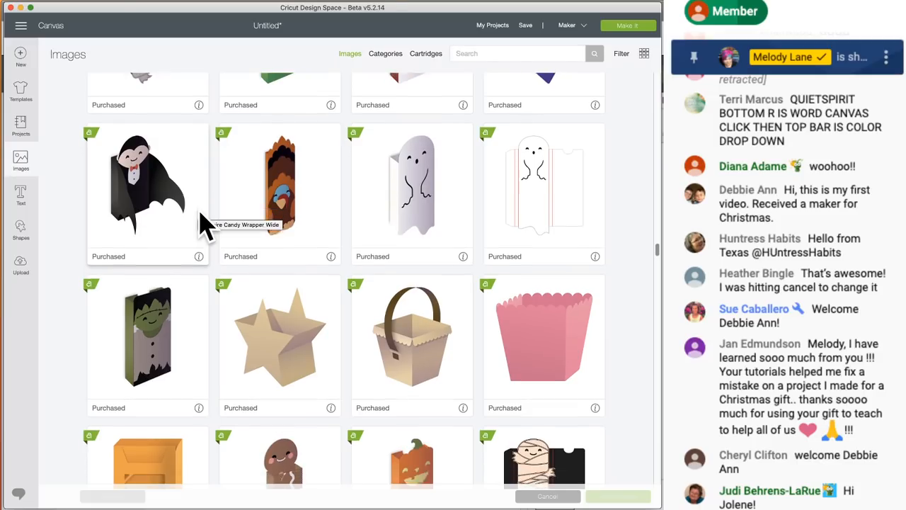
pyautogui.scroll(-6, 205, 226)
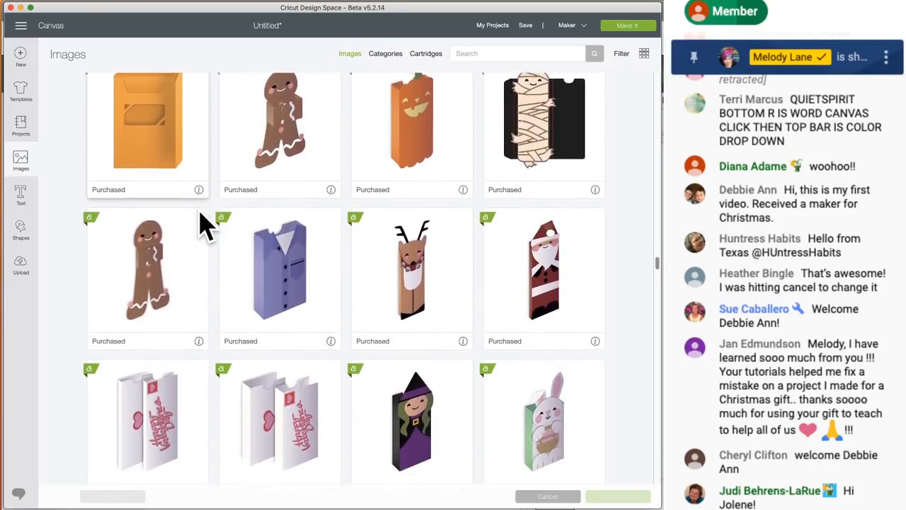
pyautogui.scroll(15, 204, 223)
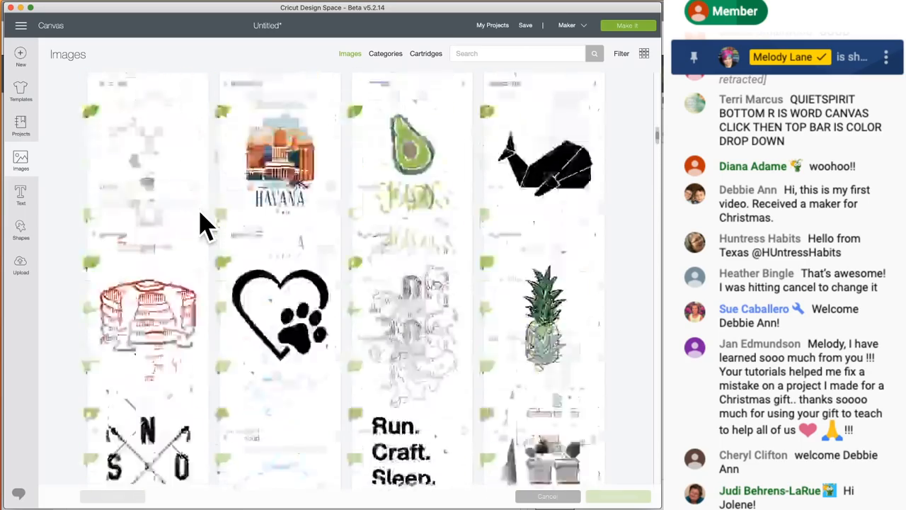
pyautogui.scroll(5, 191, 237)
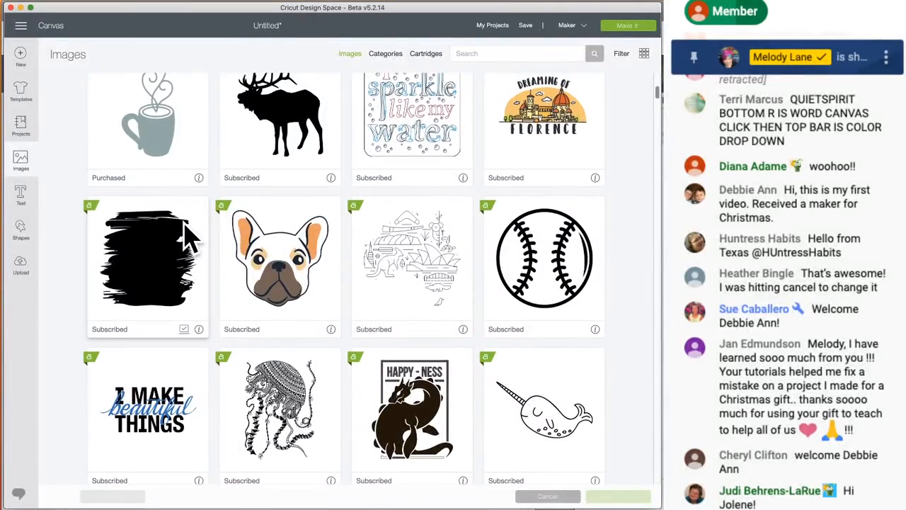
pyautogui.scroll(6, 189, 238)
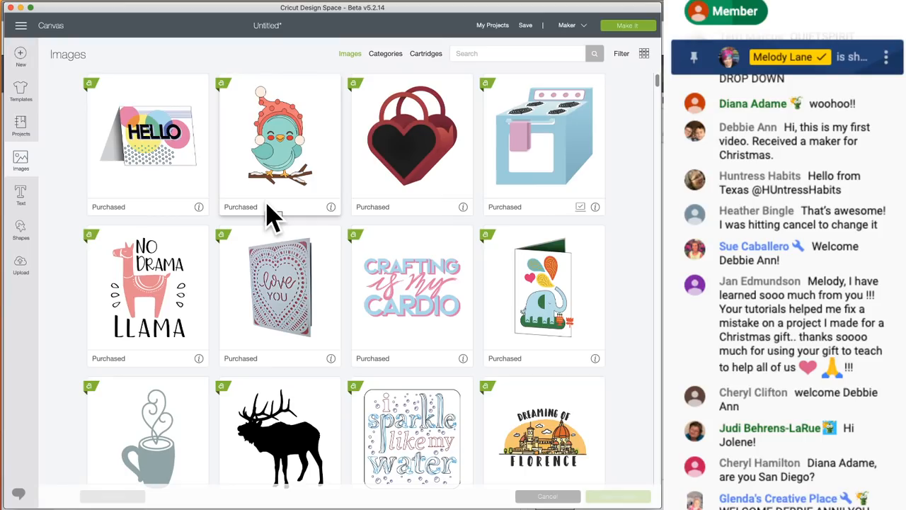
pyautogui.scroll(-5, 272, 216)
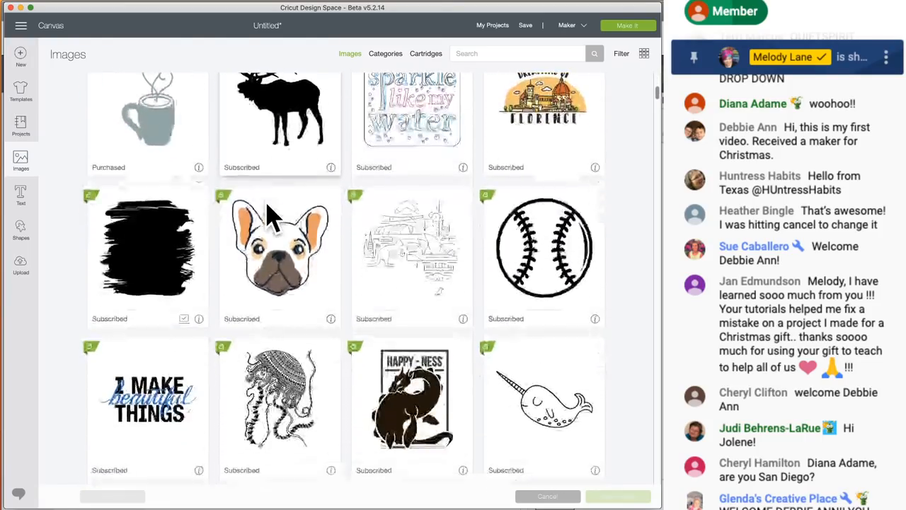
pyautogui.scroll(-5, 269, 209)
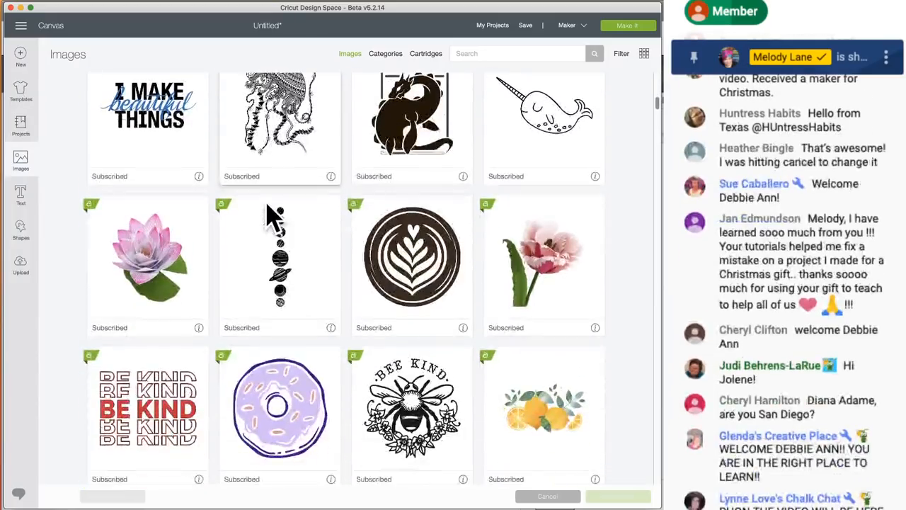
pyautogui.scroll(-2, 275, 216)
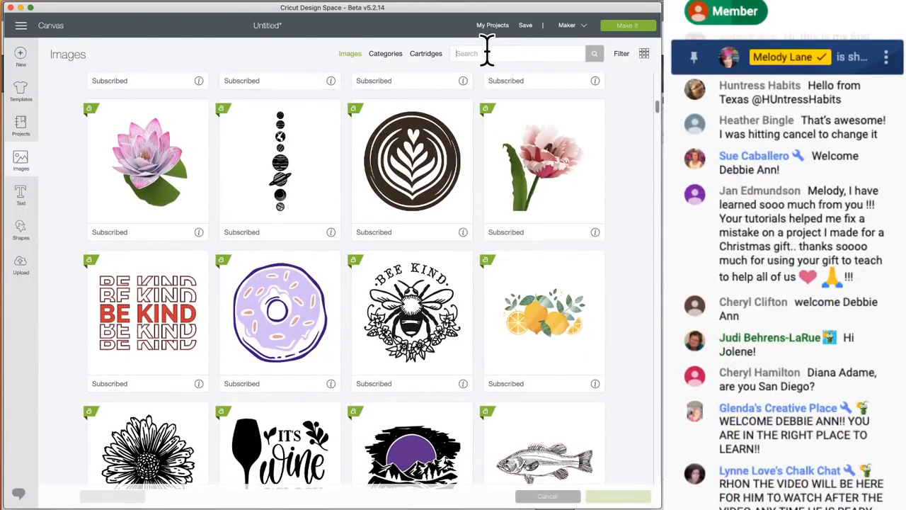
# Search the image library for "flower" and look through the matching images.
pyautogui.write('flower')
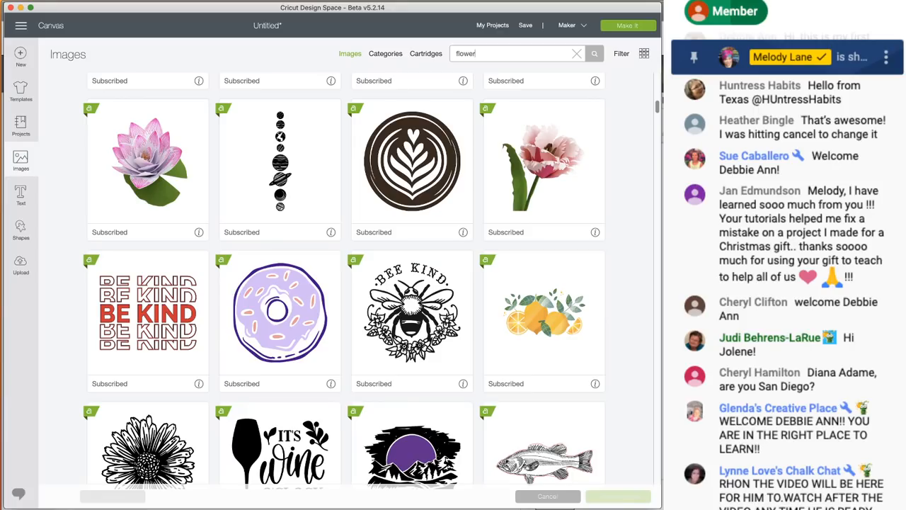
pyautogui.press('Return')
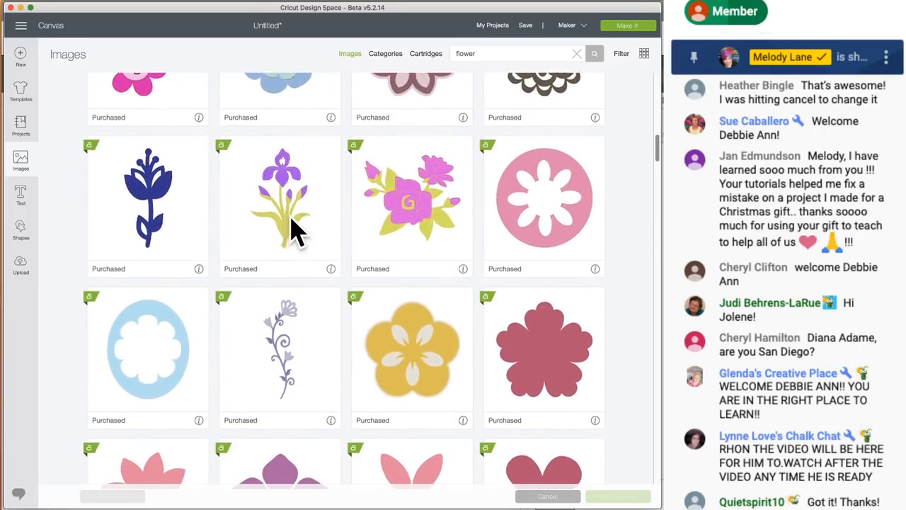
pyautogui.scroll(-20, 296, 230)
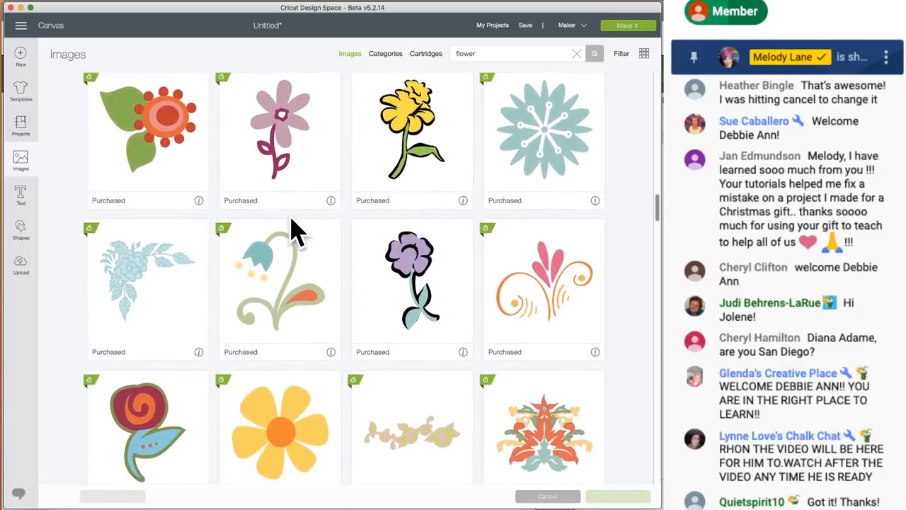
pyautogui.scroll(1, 296, 230)
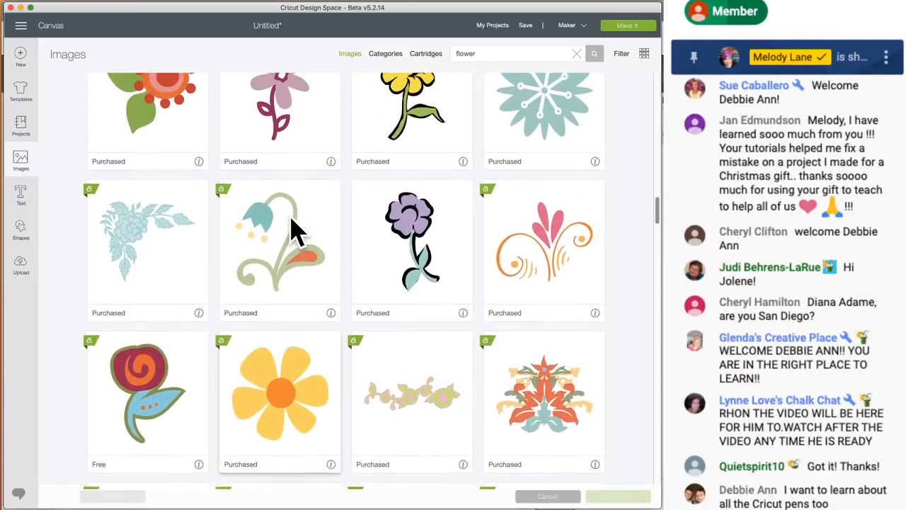
pyautogui.scroll(-20, 296, 230)
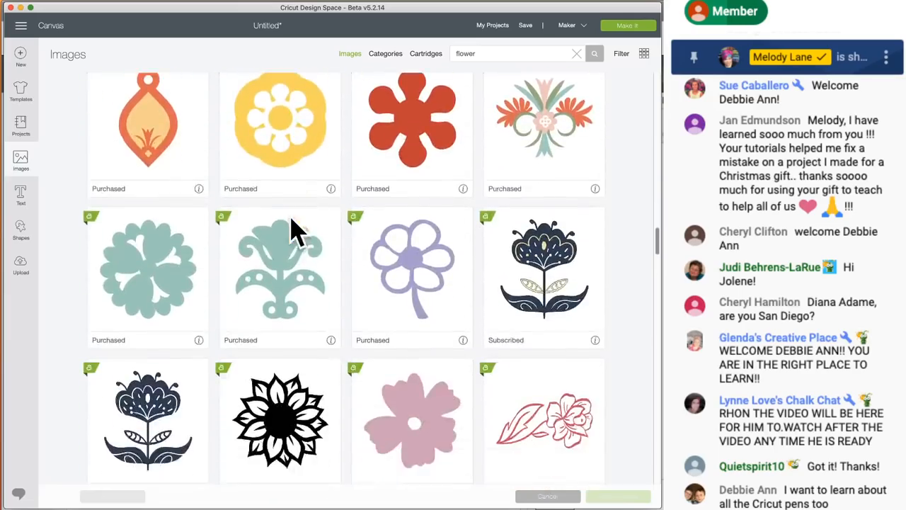
pyautogui.scroll(-20, 296, 230)
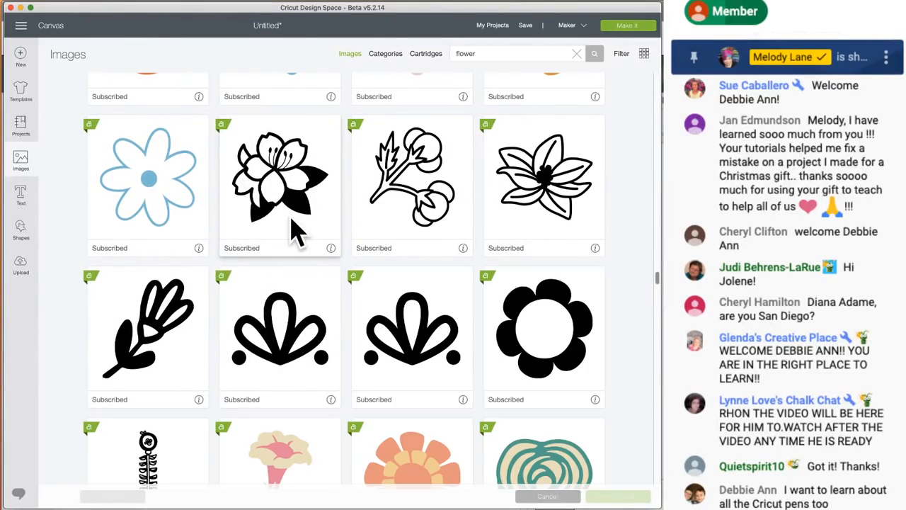
pyautogui.scroll(-20, 296, 230)
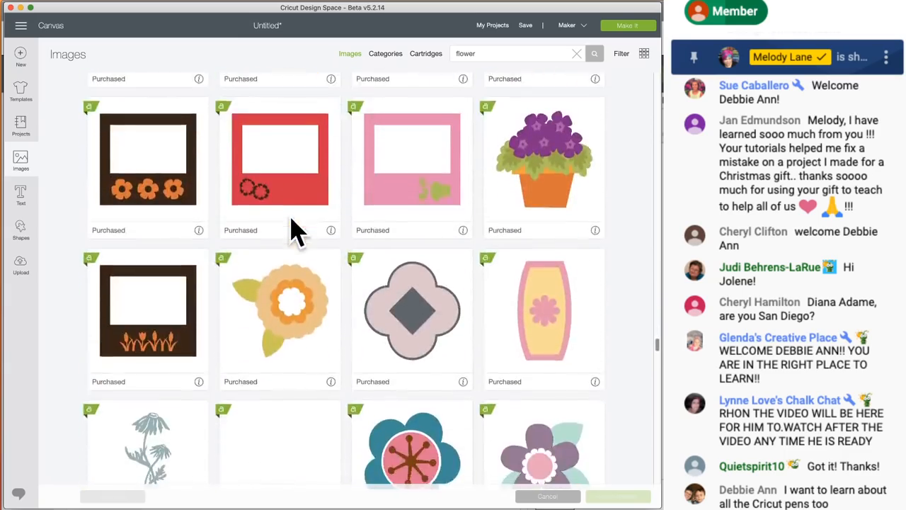
pyautogui.scroll(-20, 295, 230)
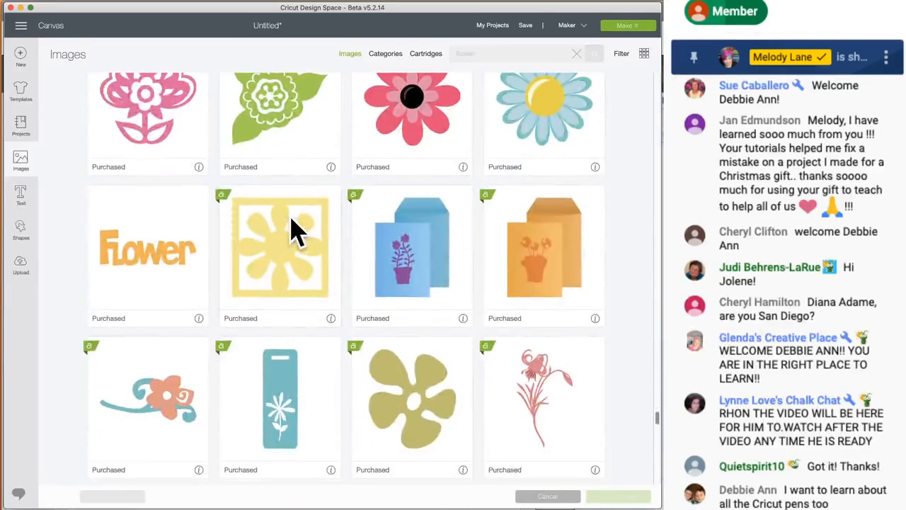
pyautogui.scroll(15, 304, 178)
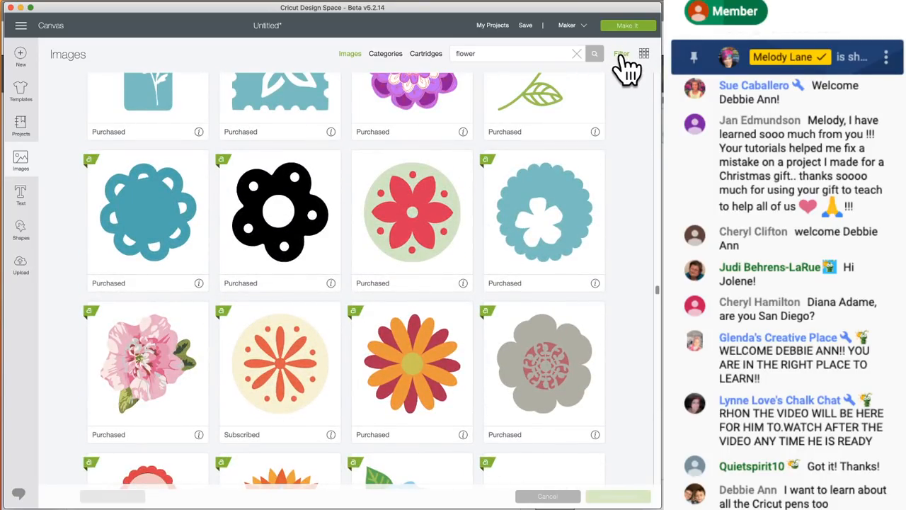
# Filter the flower images by Purchased ownership, and switch the ownership filter to Free instead.
pyautogui.click(622, 54)
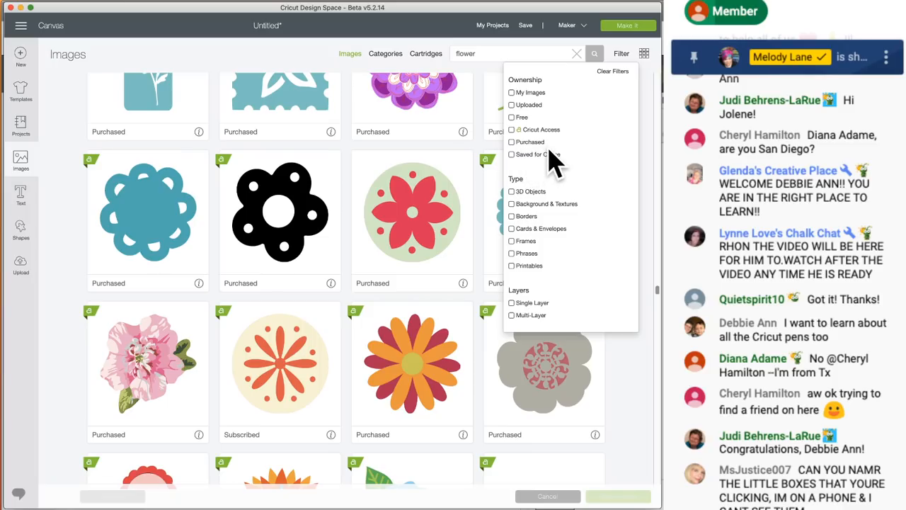
pyautogui.click(512, 143)
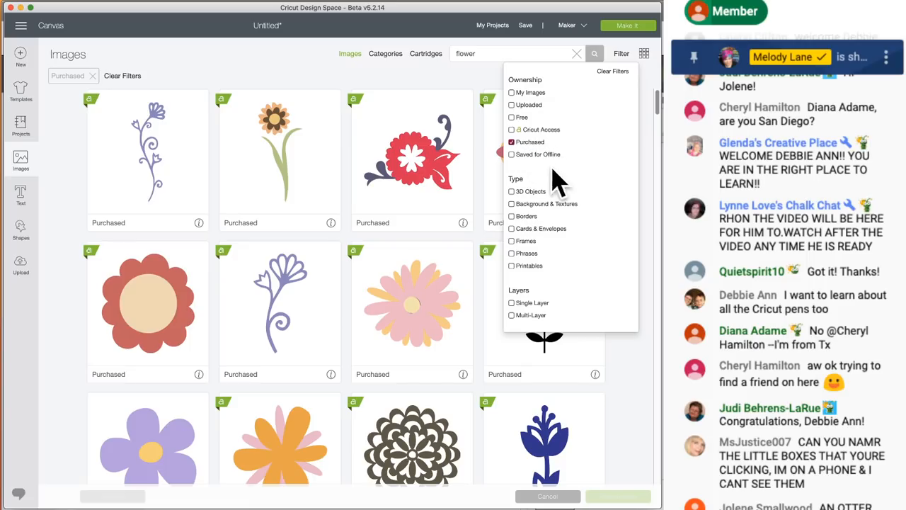
pyautogui.click(513, 142)
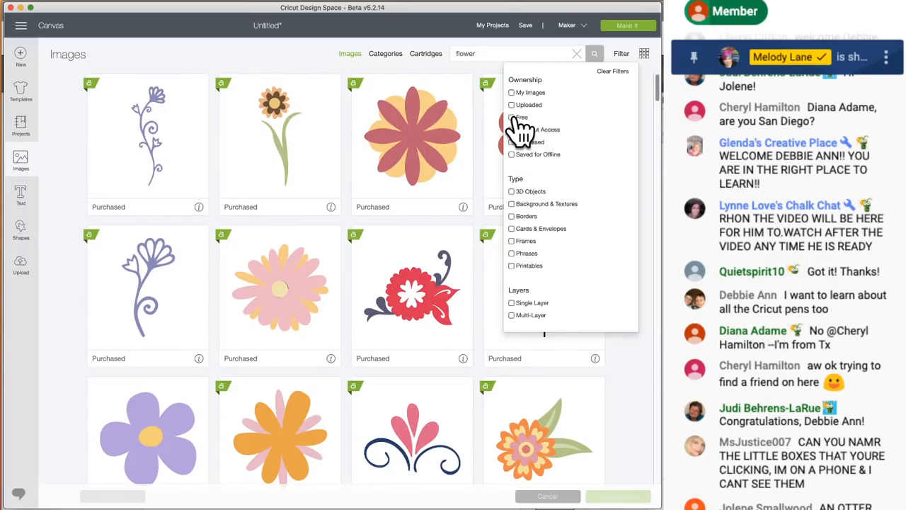
pyautogui.click(514, 117)
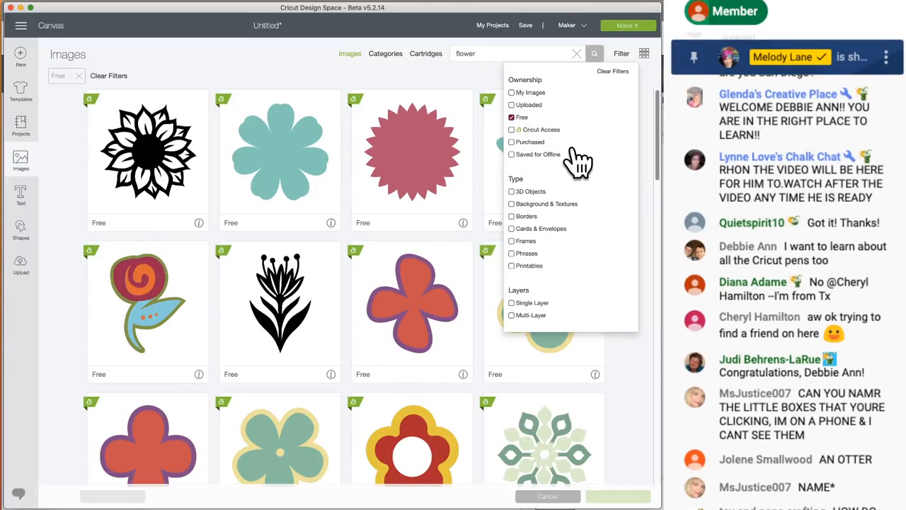
# Look through the free flower images, narrow them to the 3D Objects type, and close the filter choices.
pyautogui.scroll(-10, 393, 216)
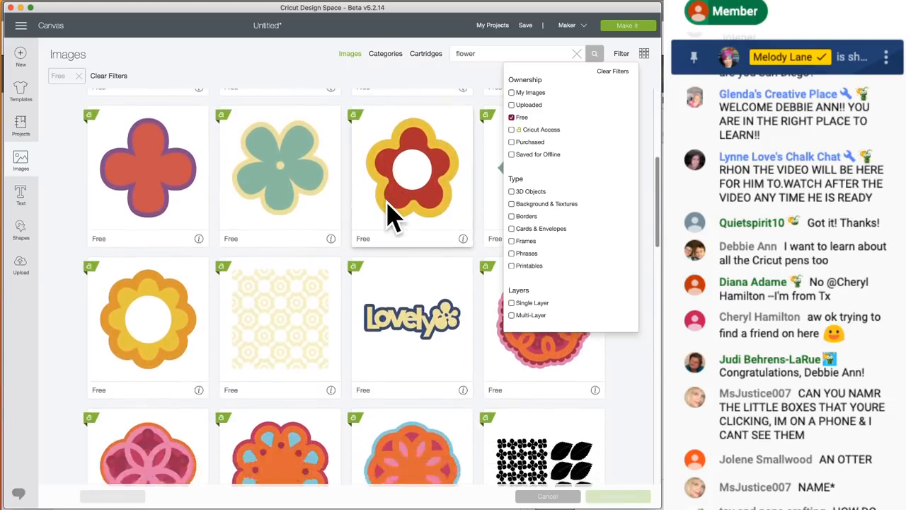
pyautogui.scroll(-10, 392, 216)
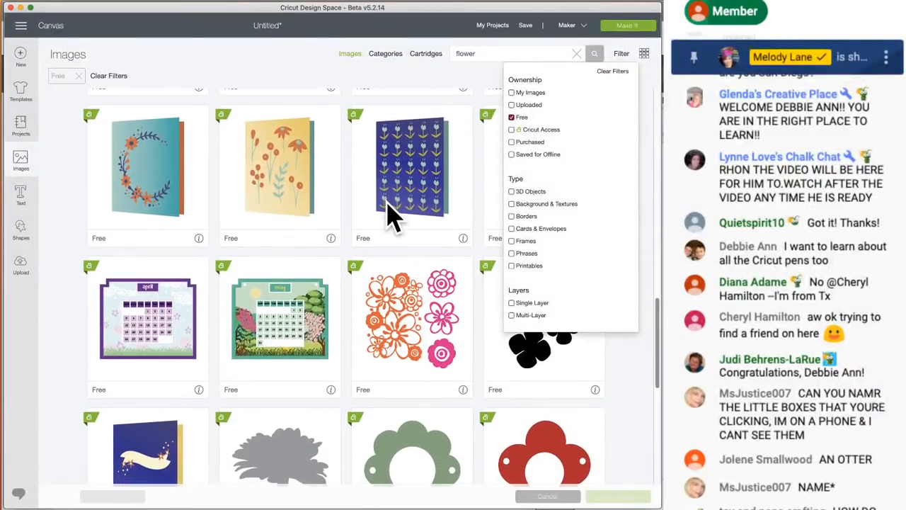
pyautogui.scroll(-5, 391, 214)
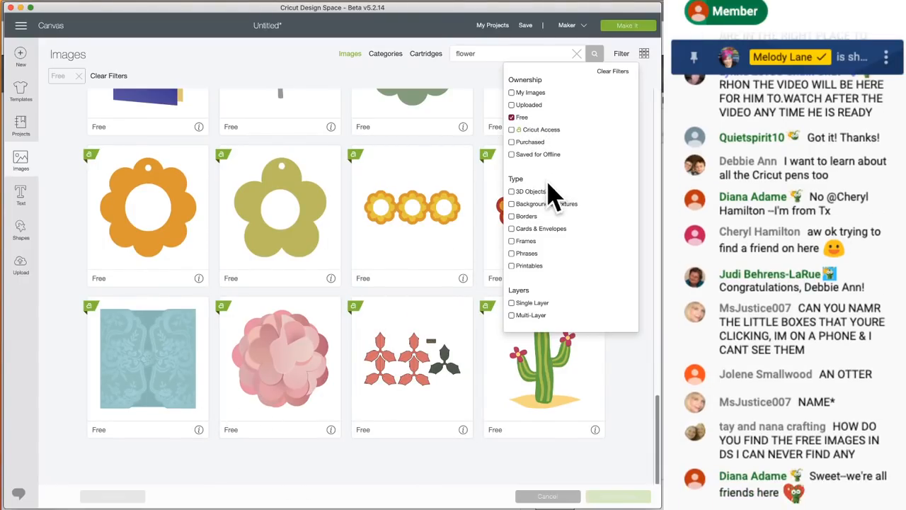
pyautogui.click(511, 192)
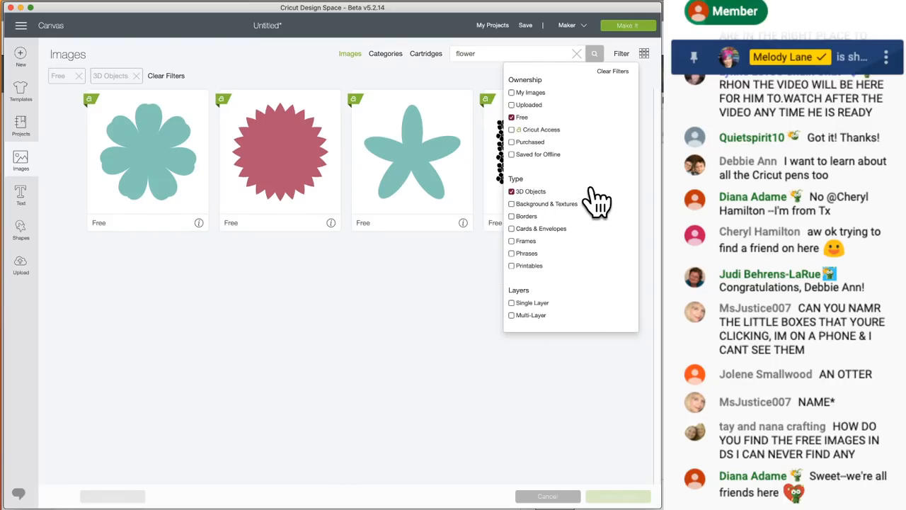
pyautogui.click(388, 259)
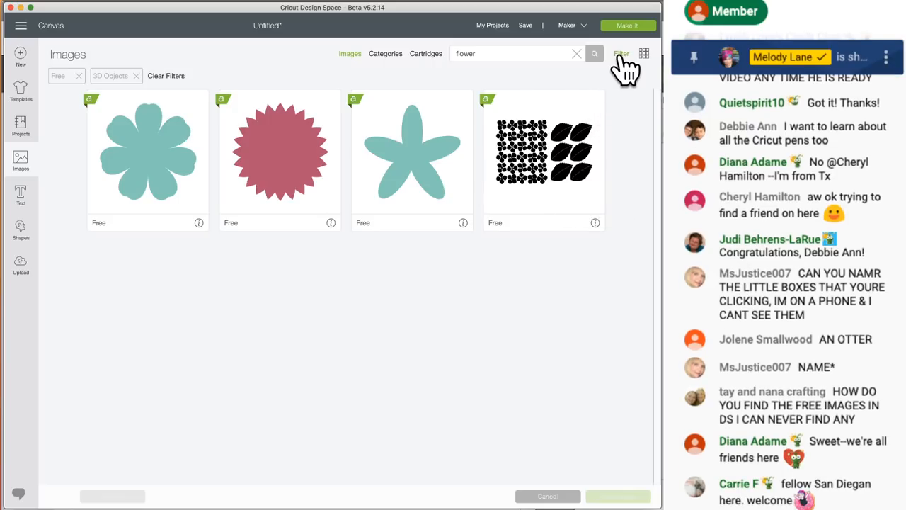
# Switch the ownership filter for the 3D flower images to Cricut Access and close the filter choices.
pyautogui.click(622, 57)
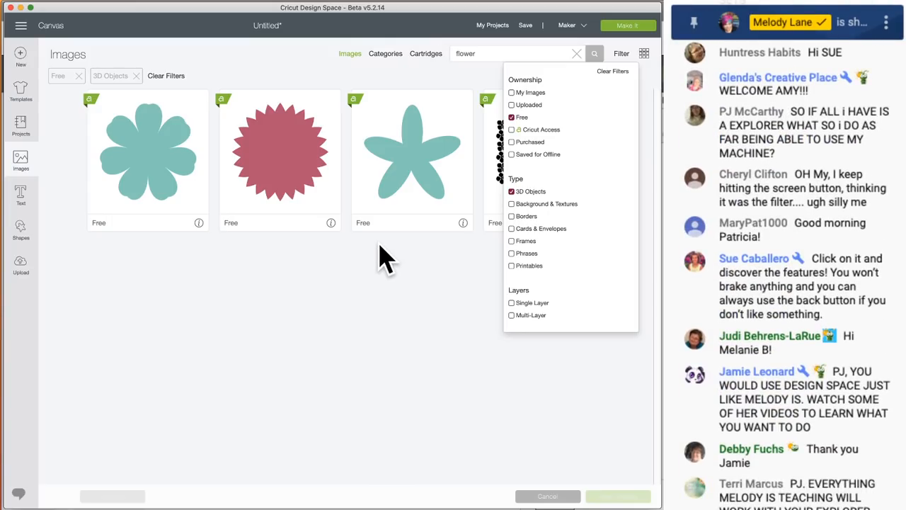
pyautogui.click(376, 257)
pyautogui.click(623, 55)
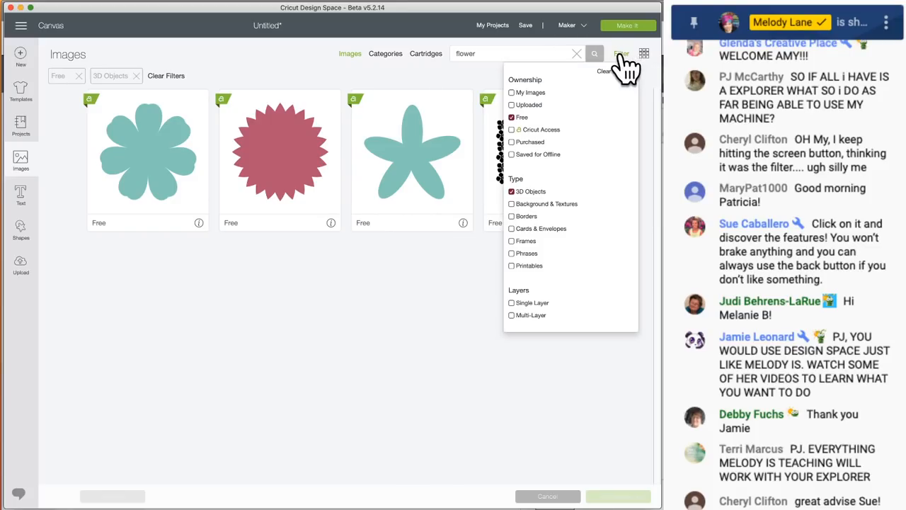
pyautogui.click(512, 117)
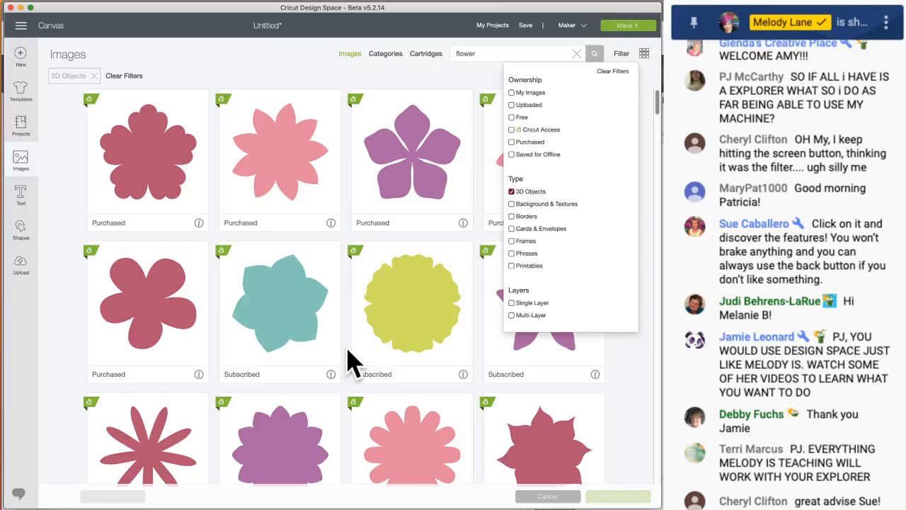
pyautogui.click(512, 130)
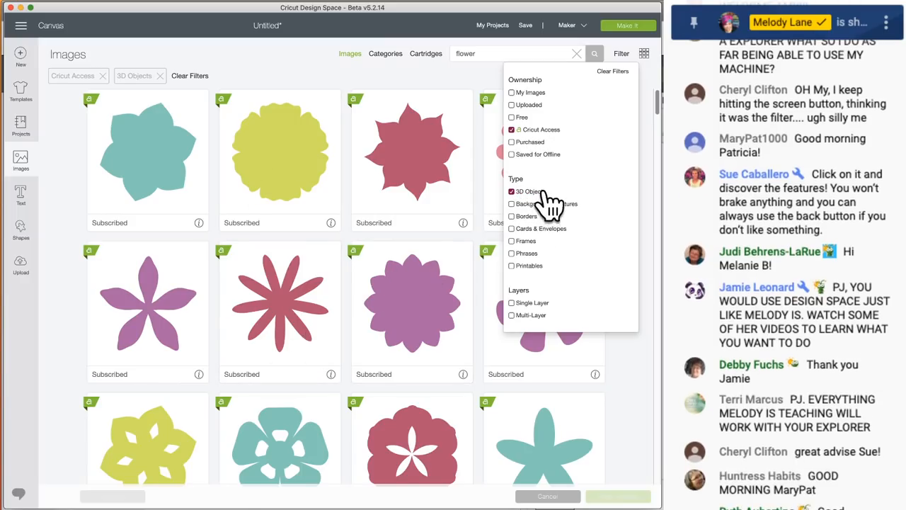
pyautogui.click(374, 85)
# Examine the range of Cricut Access 3D flower images down to the end of the list.
pyautogui.scroll(-5, 328, 307)
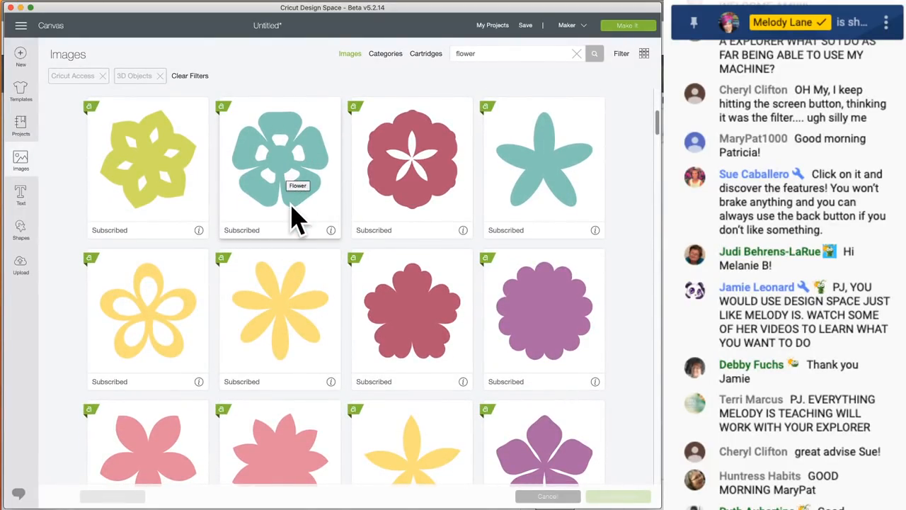
pyautogui.scroll(-5, 296, 218)
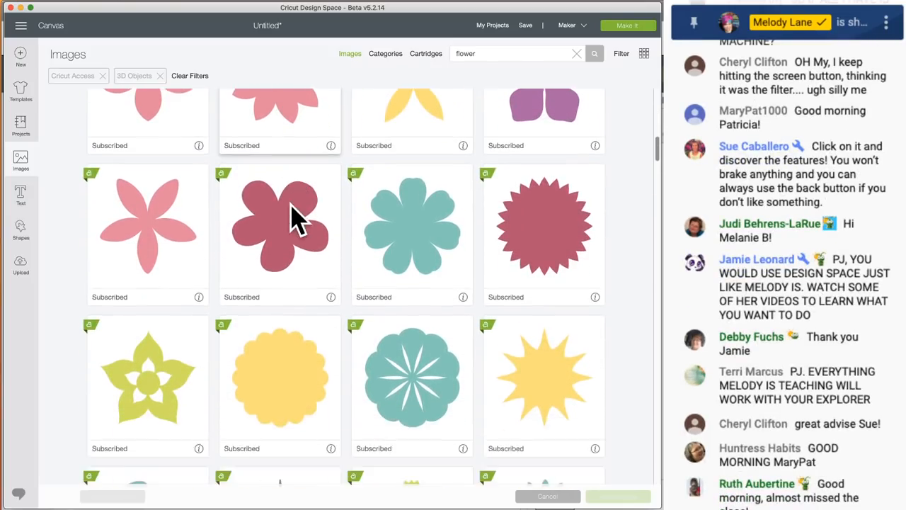
pyautogui.scroll(-12, 296, 218)
pyautogui.scroll(5, 295, 219)
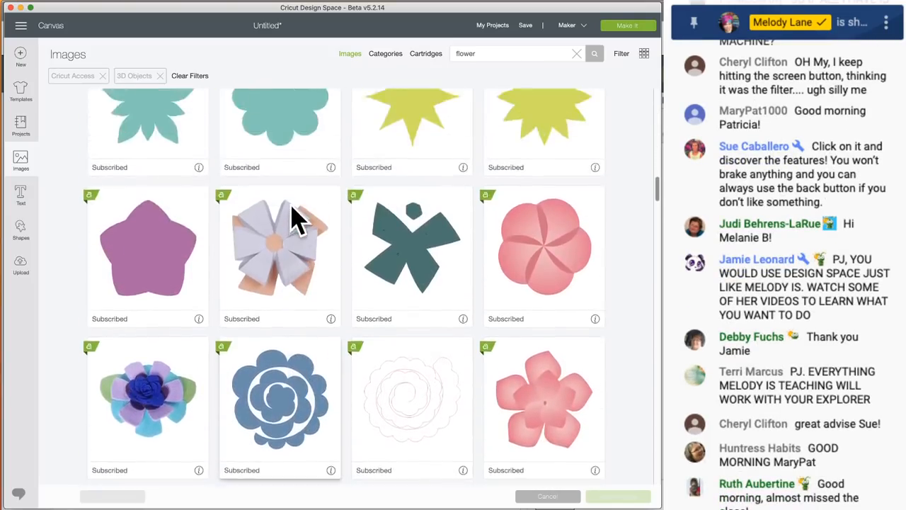
pyautogui.scroll(-3, 296, 218)
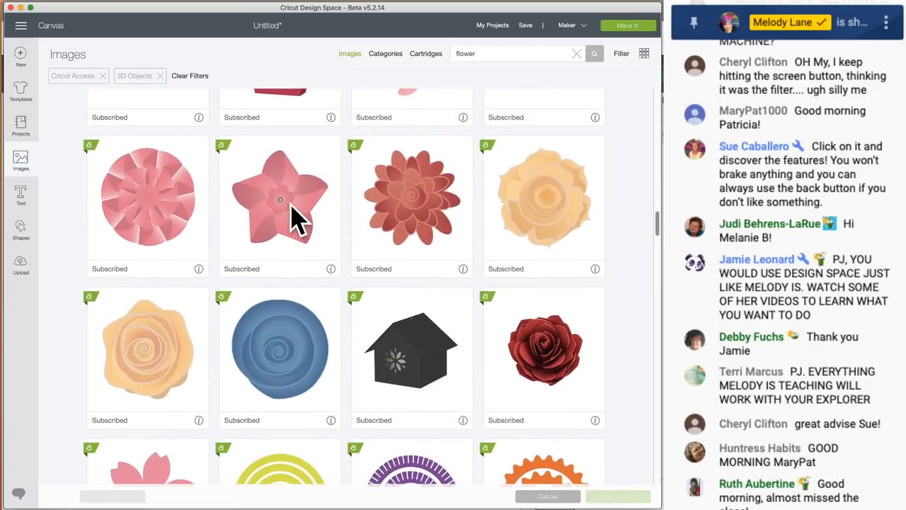
pyautogui.scroll(-3, 296, 218)
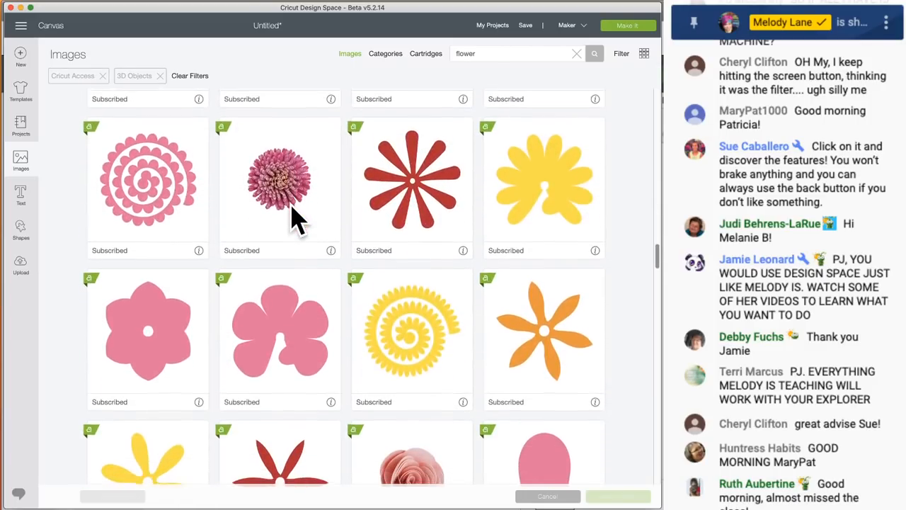
pyautogui.scroll(-13, 296, 218)
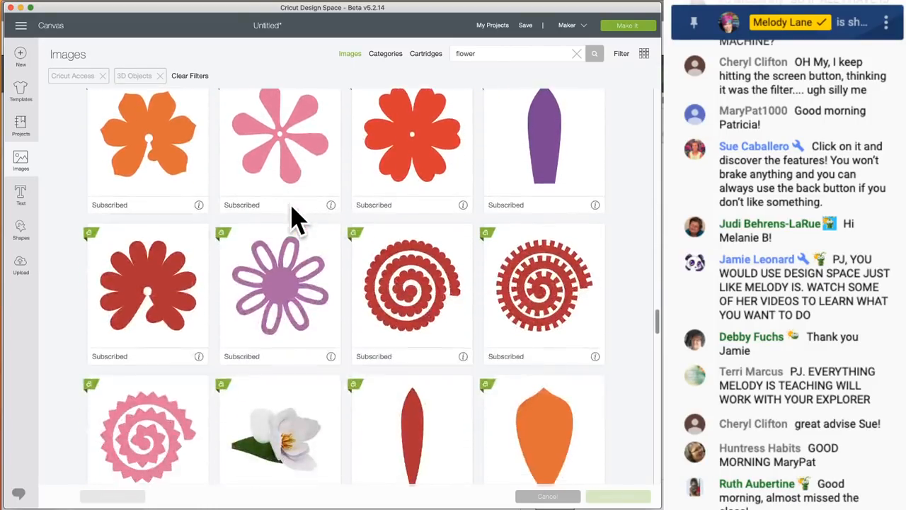
pyautogui.scroll(-1, 295, 218)
pyautogui.scroll(-4, 295, 218)
pyautogui.scroll(2, 296, 218)
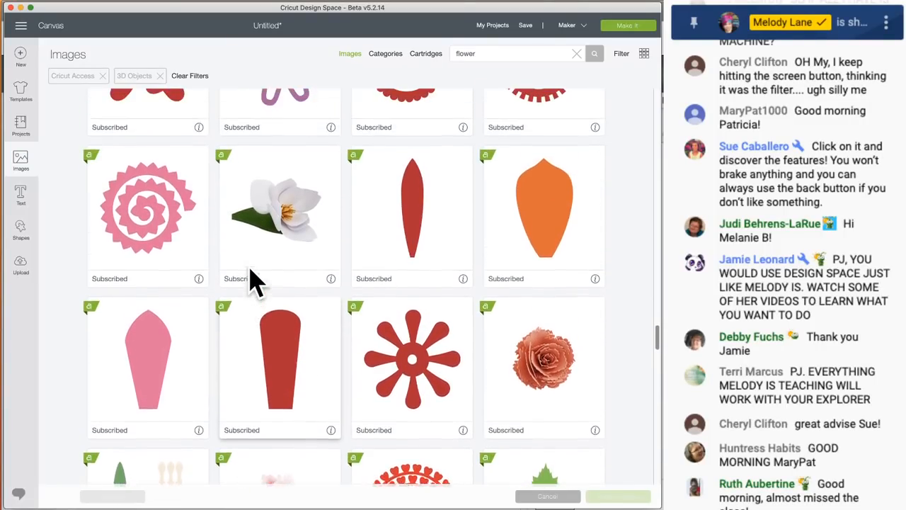
pyautogui.scroll(-12, 255, 280)
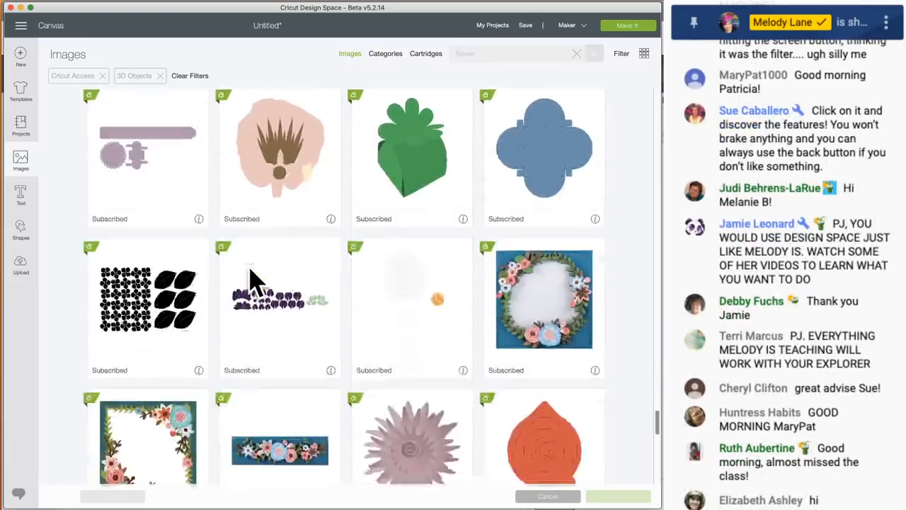
pyautogui.scroll(-3, 255, 280)
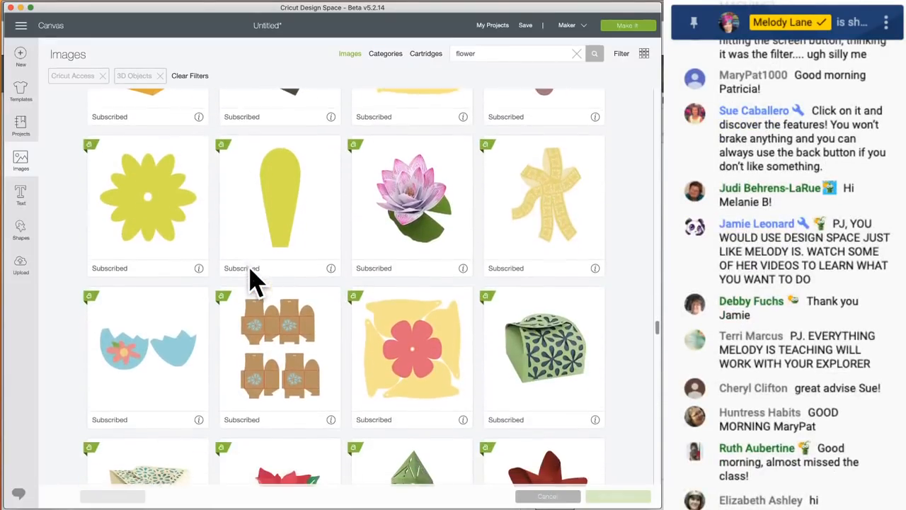
pyautogui.scroll(-15, 255, 280)
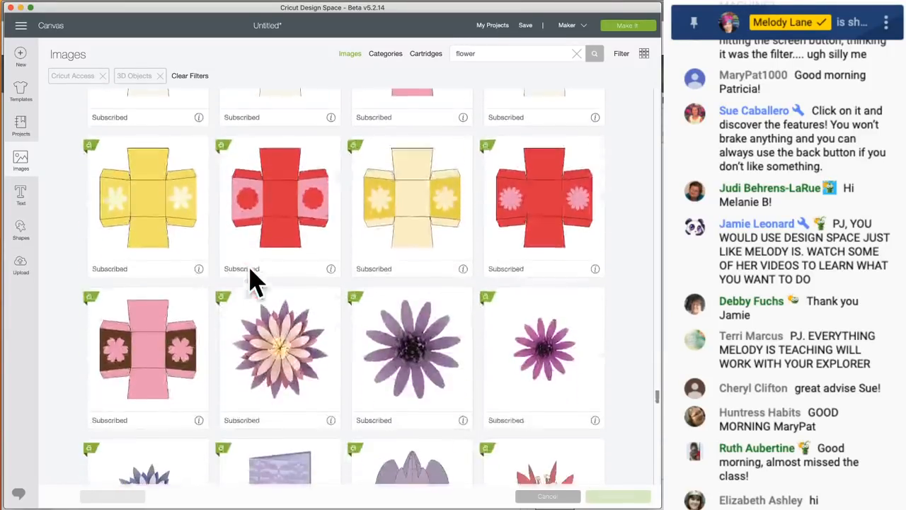
pyautogui.scroll(-20, 255, 280)
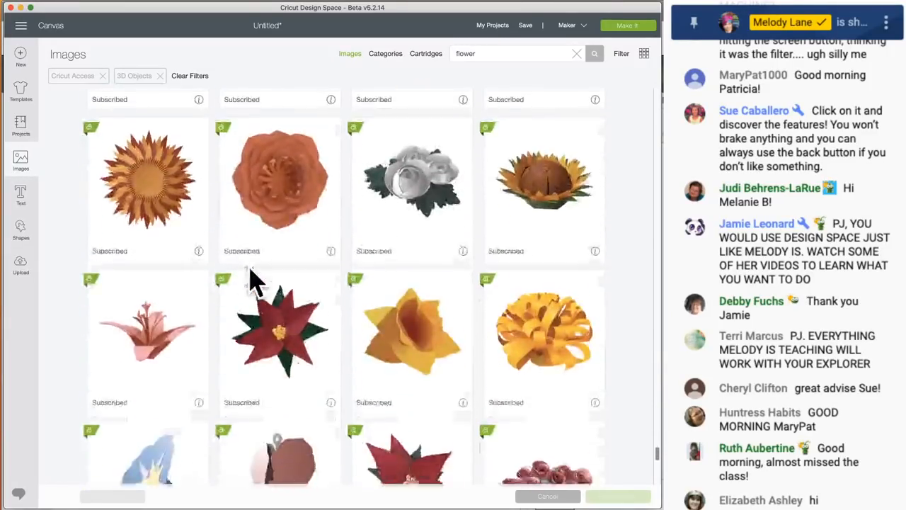
pyautogui.scroll(-8, 255, 279)
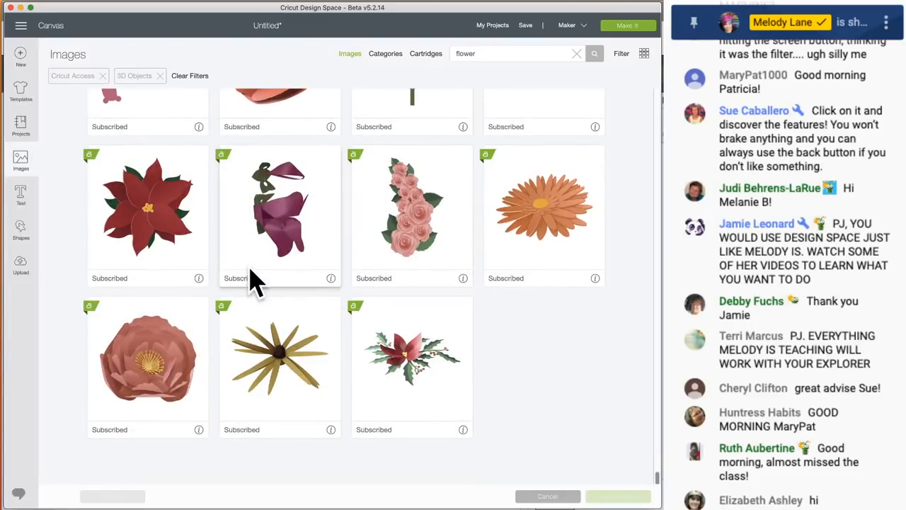
pyautogui.scroll(15, 255, 280)
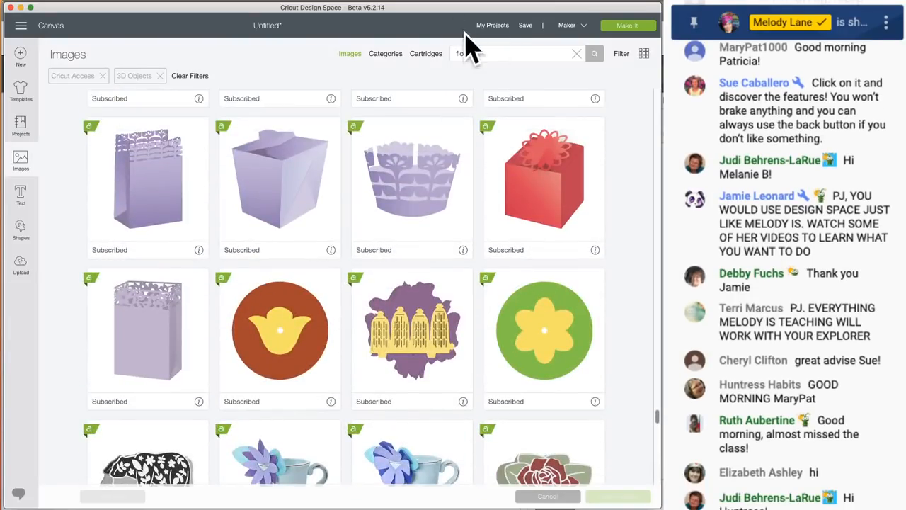
# Change the type filter on the Cricut Access flower images to Phrases and close the filter choices.
pyautogui.click(622, 55)
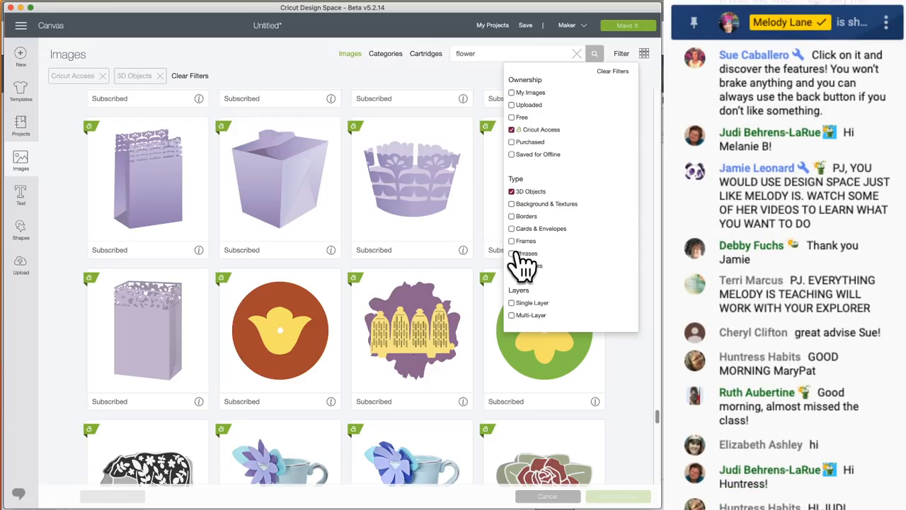
pyautogui.click(512, 191)
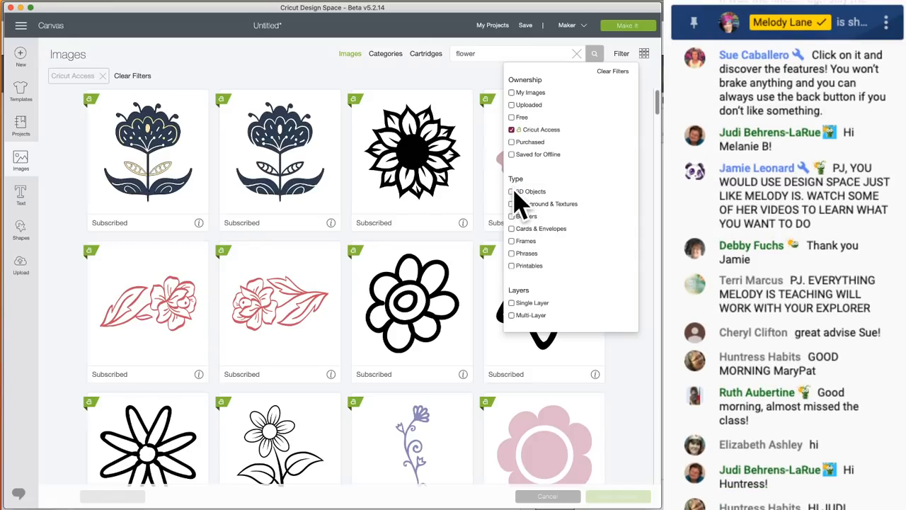
pyautogui.click(512, 253)
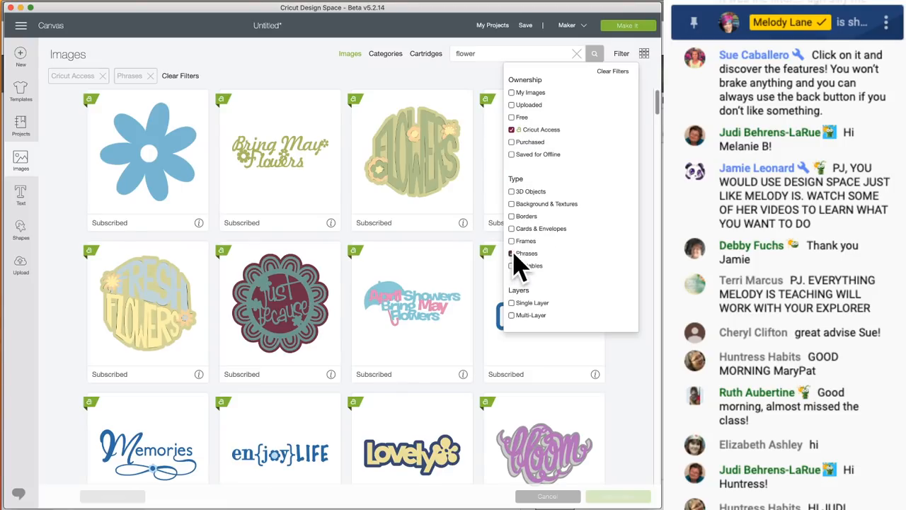
pyautogui.click(290, 78)
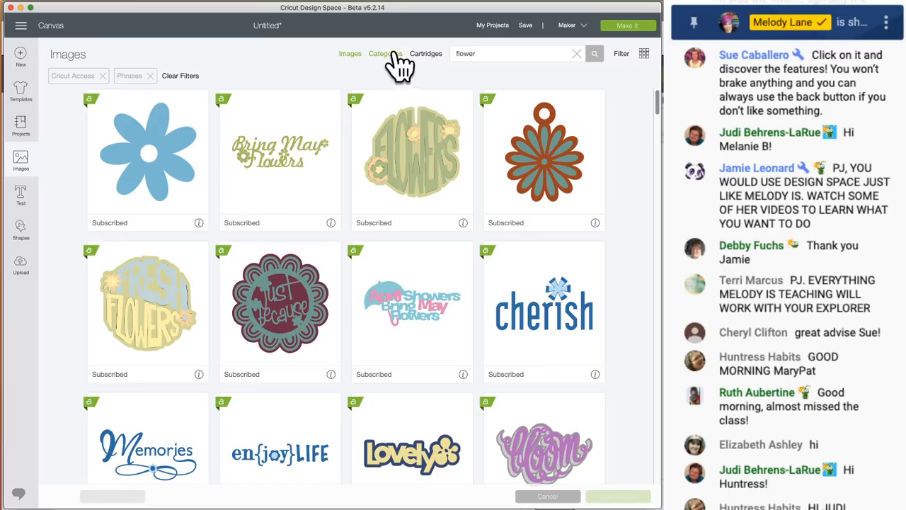
# Look through the Cricut Access flower phrase images as far as the "oh so pretty" drawing.
pyautogui.scroll(-15, 340, 332)
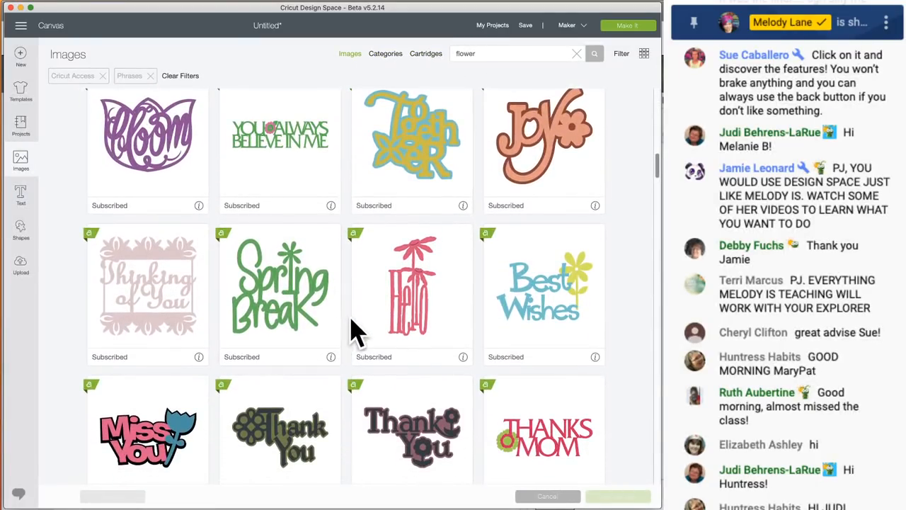
pyautogui.scroll(-8, 311, 319)
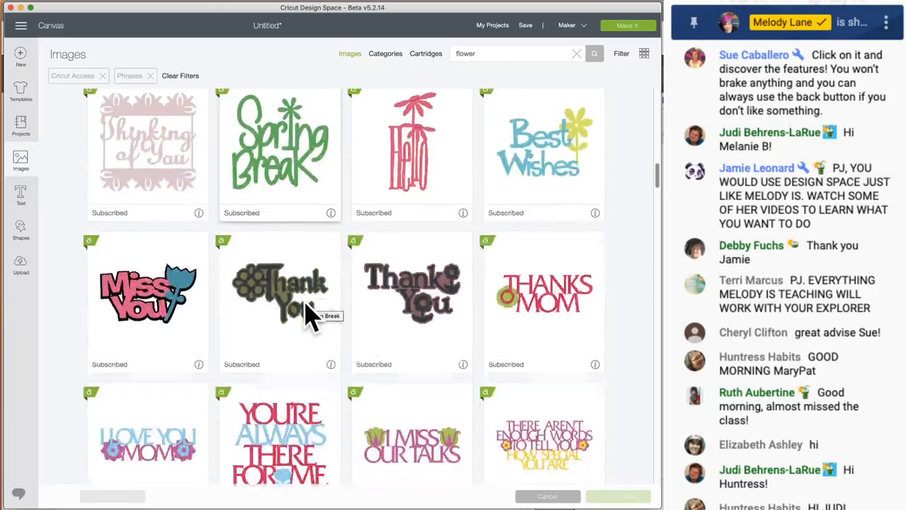
pyautogui.scroll(-8, 312, 319)
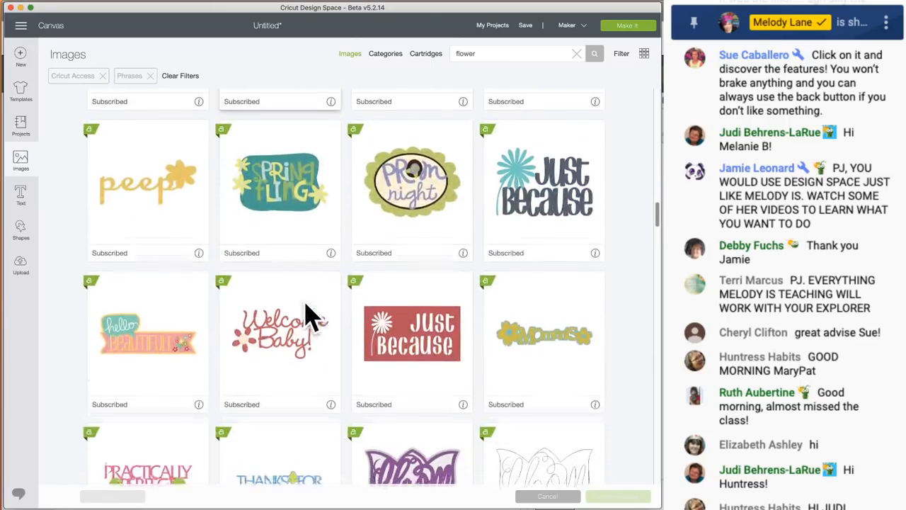
pyautogui.scroll(-10, 312, 319)
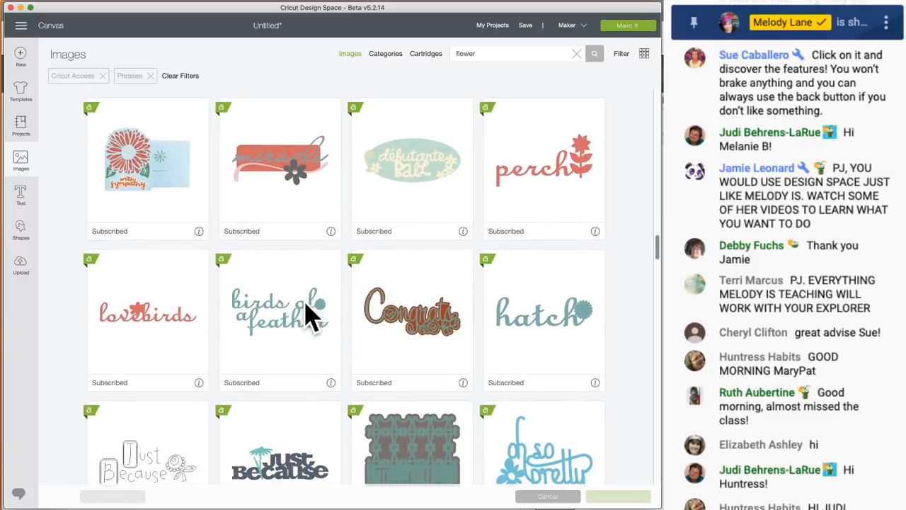
pyautogui.scroll(-10, 311, 318)
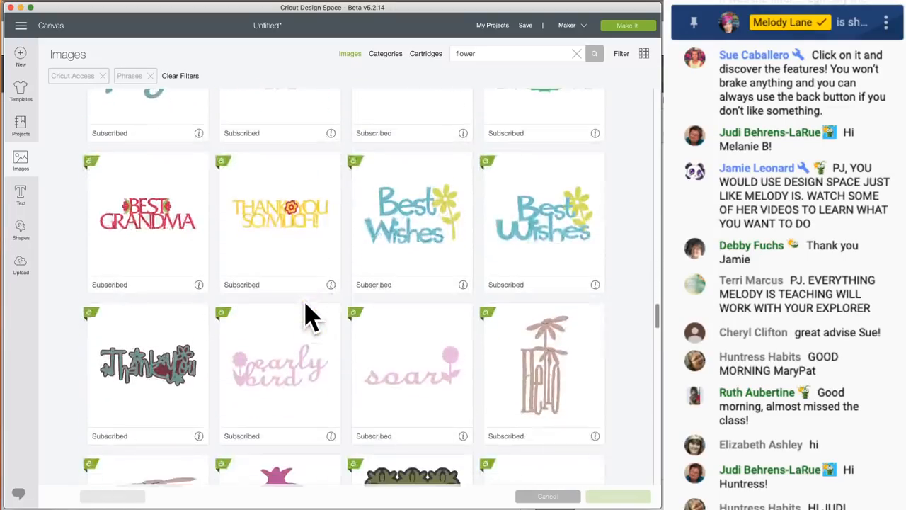
pyautogui.scroll(-5, 311, 318)
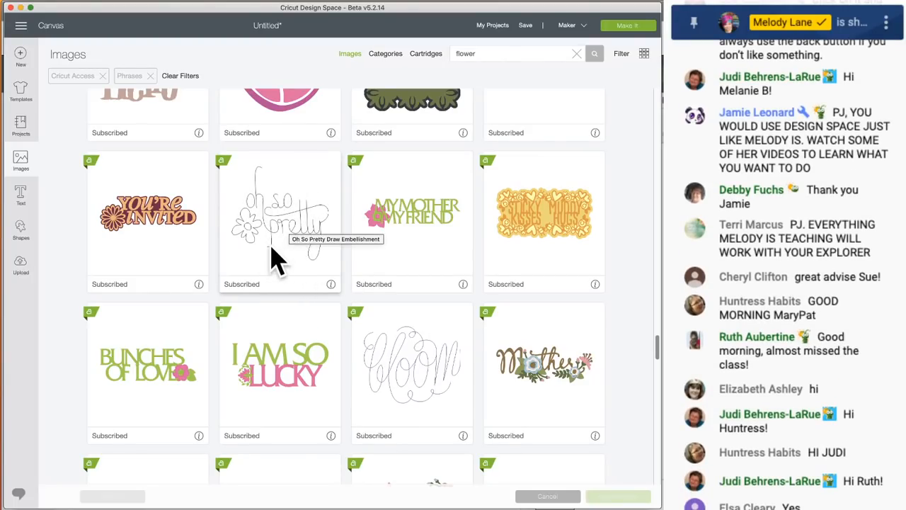
# Open the Photo Fun - Holiday Memories cartridge from the "oh so pretty" image's details and browse its images, checking the scribble border's information.
pyautogui.moveTo(330, 285)
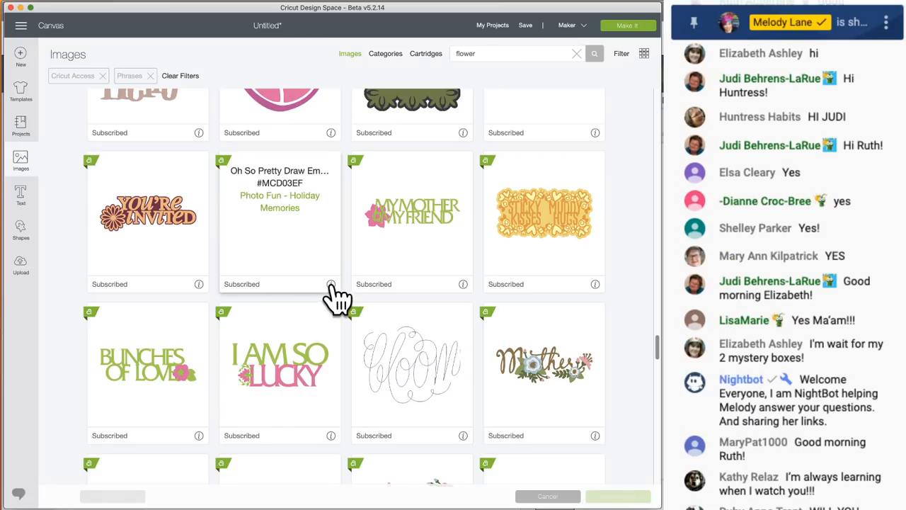
pyautogui.click(278, 209)
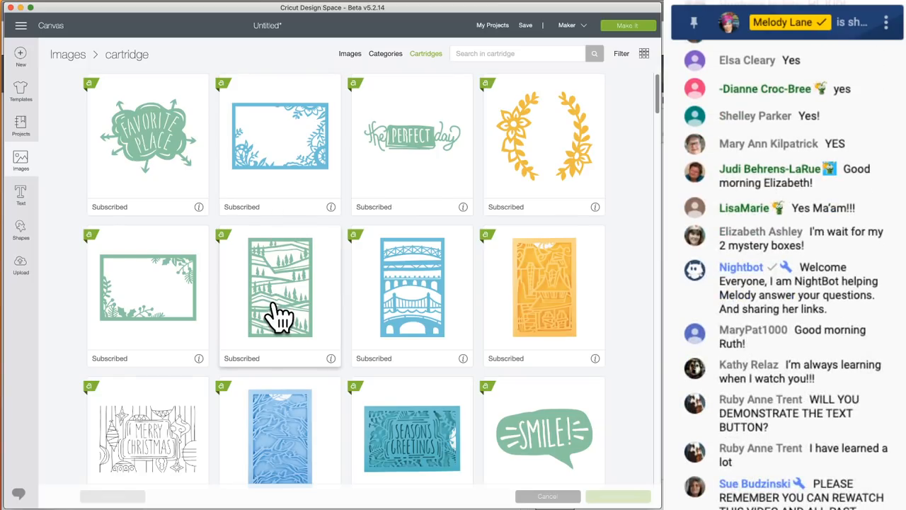
pyautogui.scroll(-2, 280, 319)
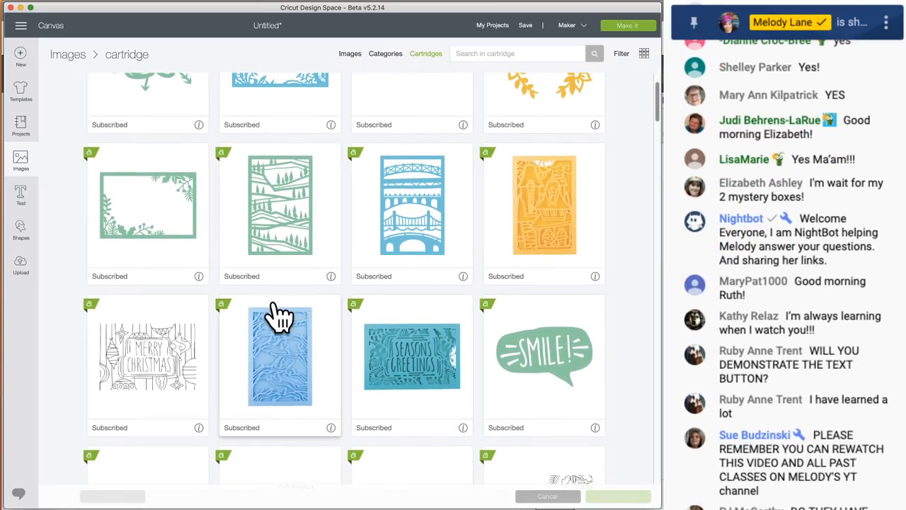
pyautogui.scroll(-8, 283, 353)
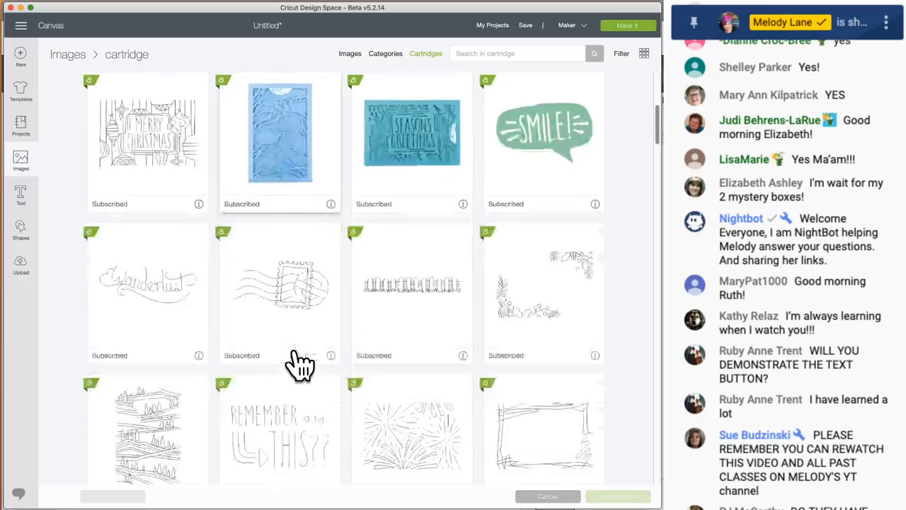
pyautogui.scroll(-7, 299, 365)
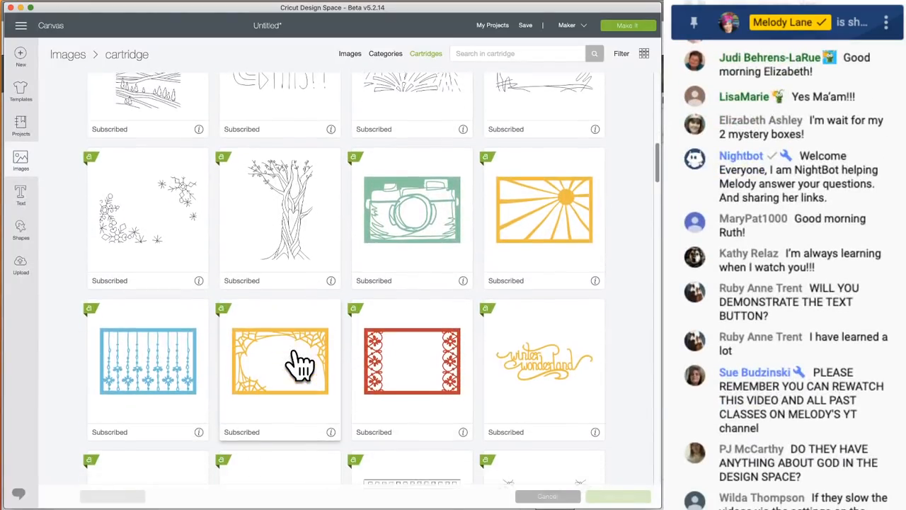
pyautogui.scroll(3, 281, 249)
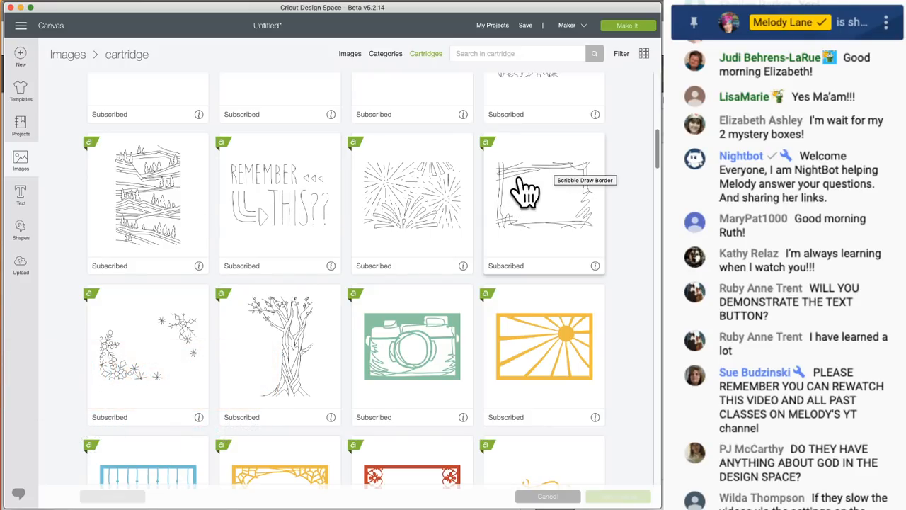
pyautogui.click(595, 266)
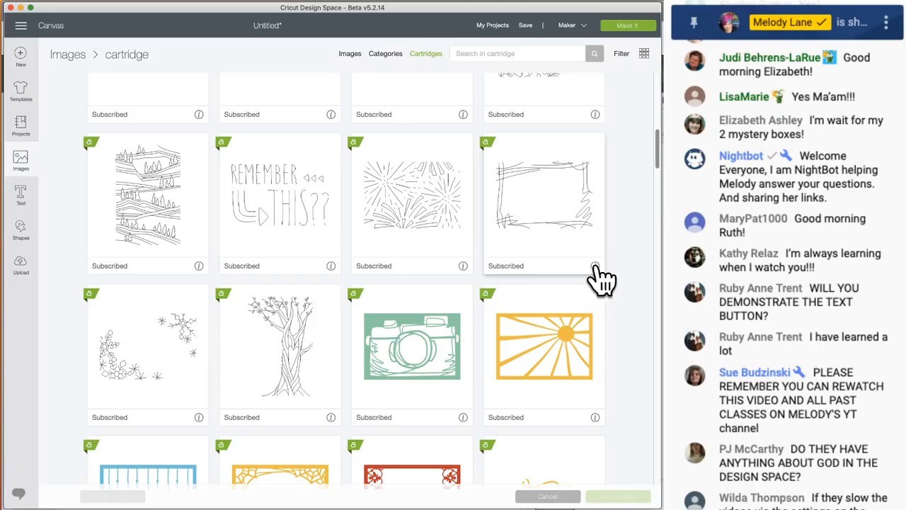
pyautogui.scroll(-5, 325, 263)
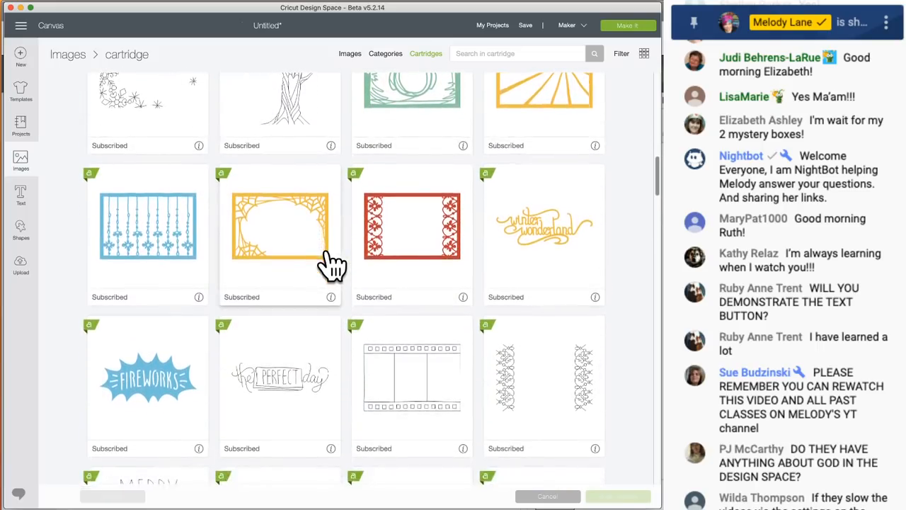
# Look back and forth through the open cartridge's frames, phrases, borders, overlays and envelopes.
pyautogui.scroll(-4, 330, 262)
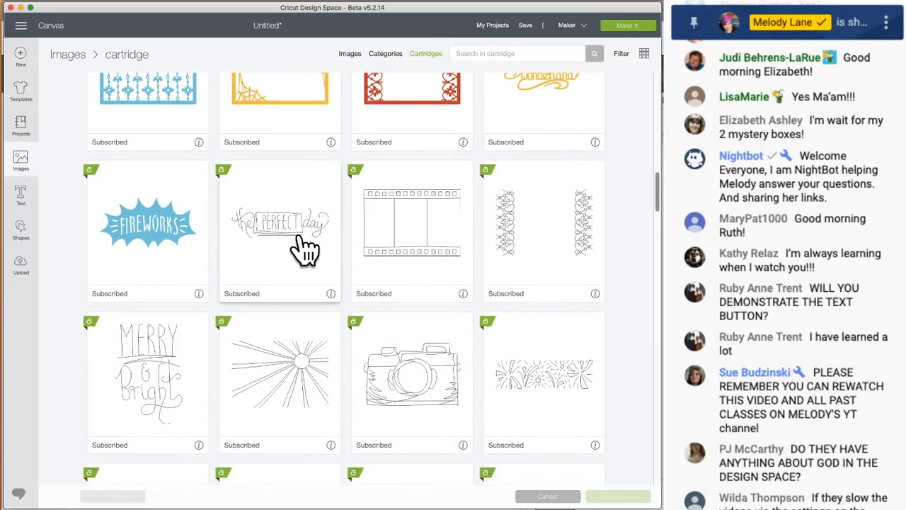
pyautogui.scroll(-4, 286, 267)
pyautogui.scroll(-4, 285, 267)
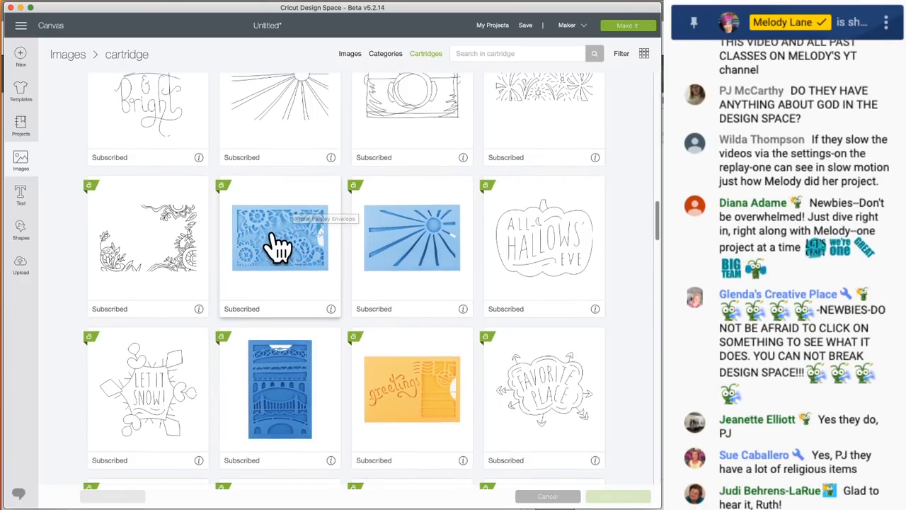
pyautogui.scroll(3, 279, 244)
pyautogui.scroll(10, 279, 244)
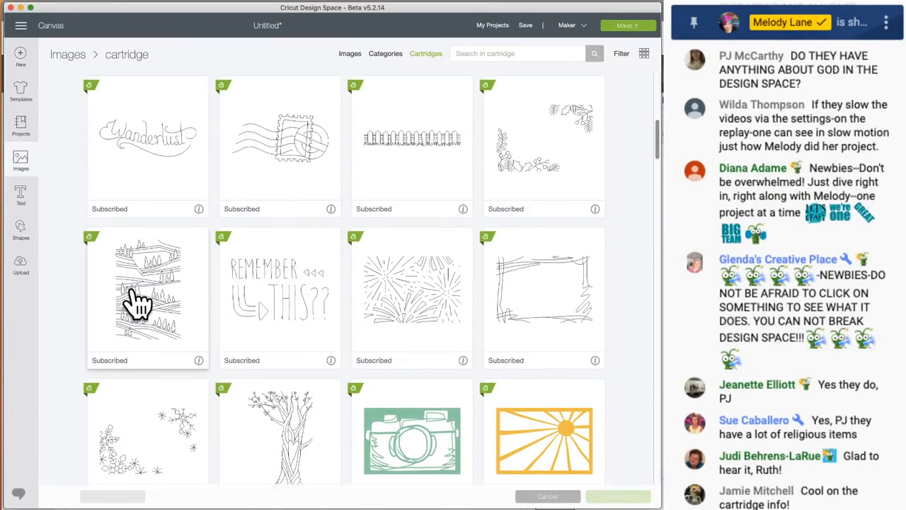
pyautogui.scroll(5, 131, 306)
pyautogui.scroll(2, 141, 303)
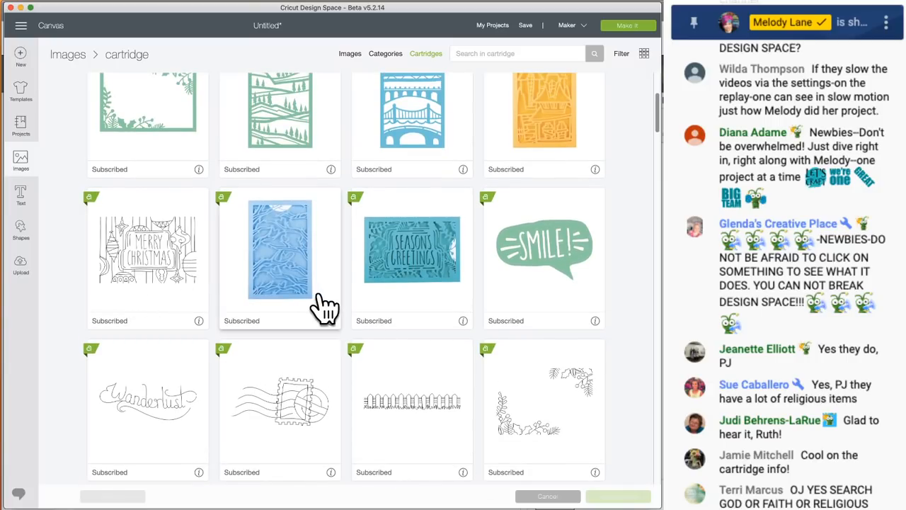
pyautogui.scroll(1, 298, 278)
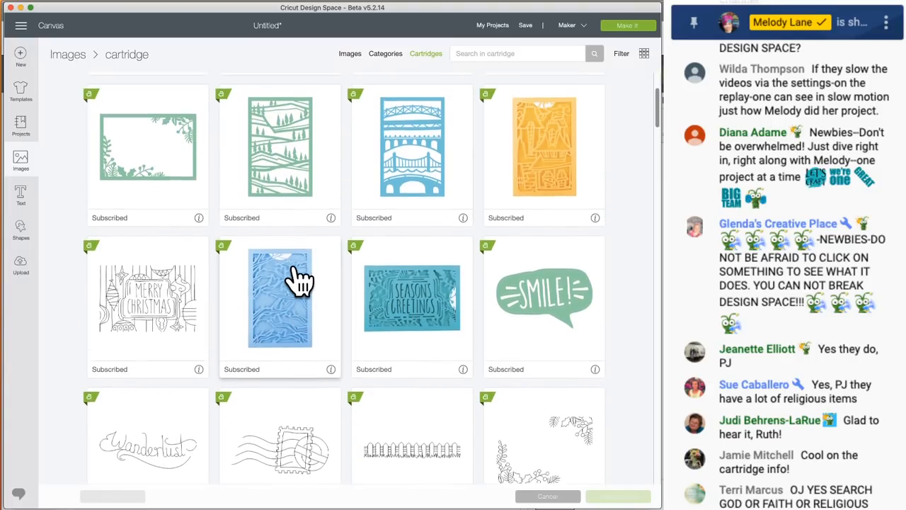
pyautogui.scroll(1, 298, 278)
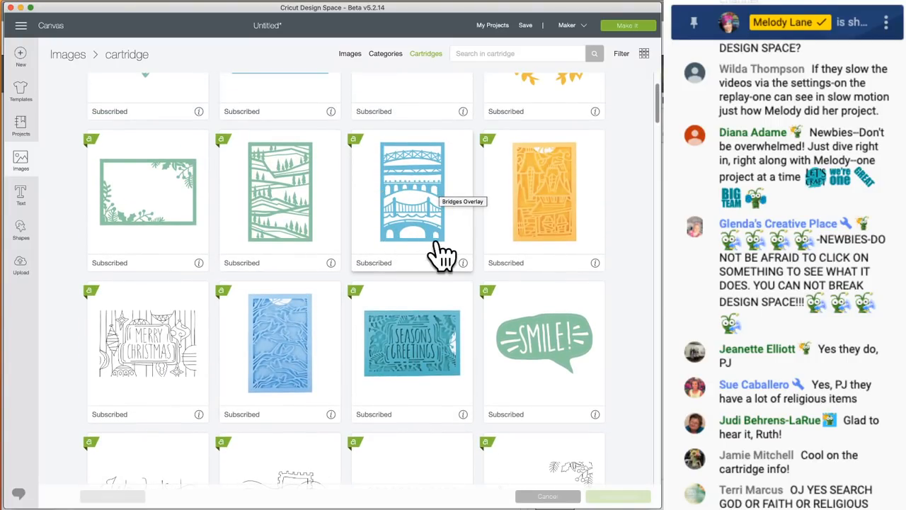
pyautogui.scroll(2, 441, 254)
pyautogui.scroll(-10, 446, 252)
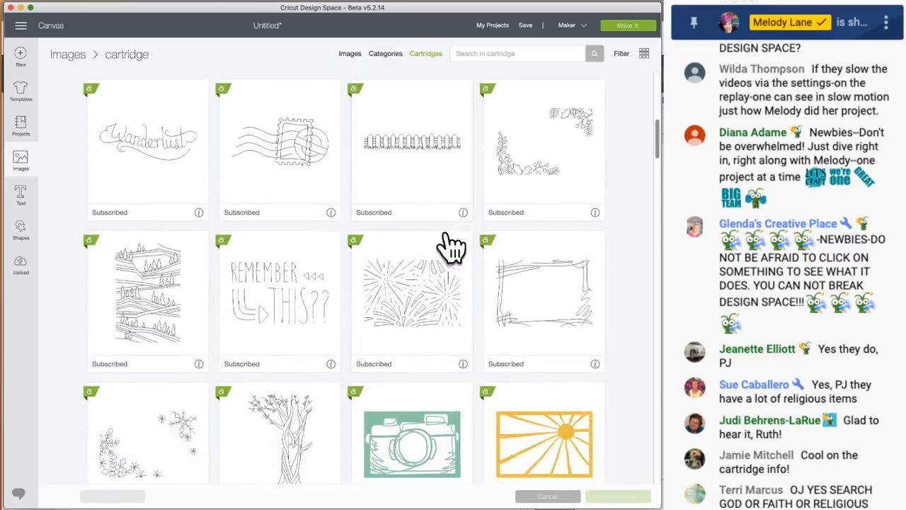
pyautogui.scroll(-15, 451, 245)
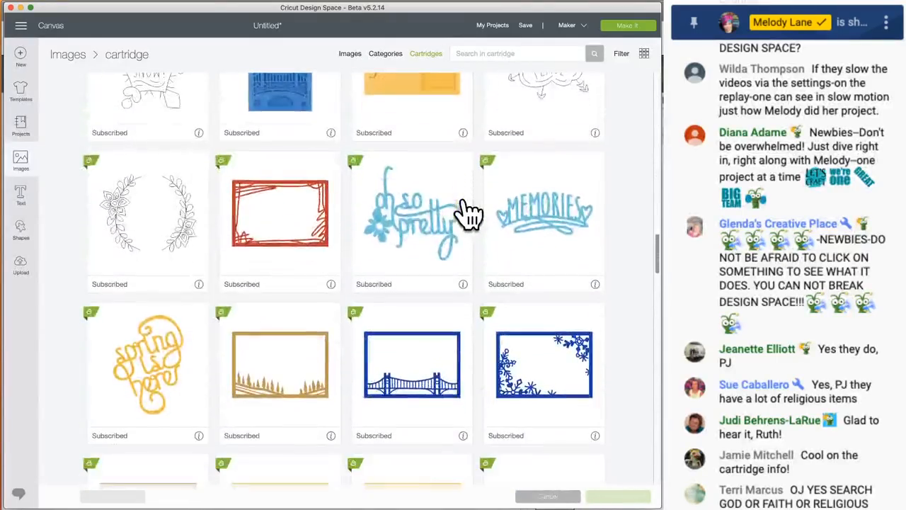
pyautogui.scroll(-15, 468, 212)
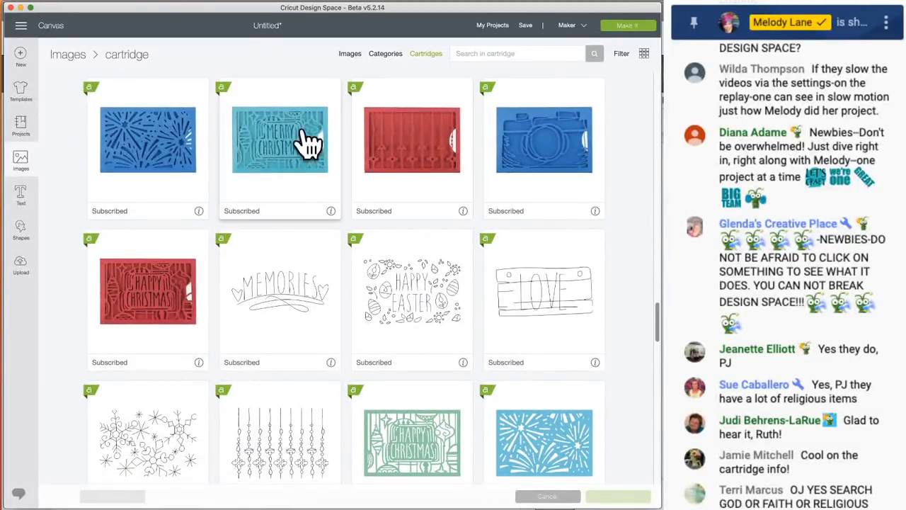
pyautogui.scroll(-1, 293, 189)
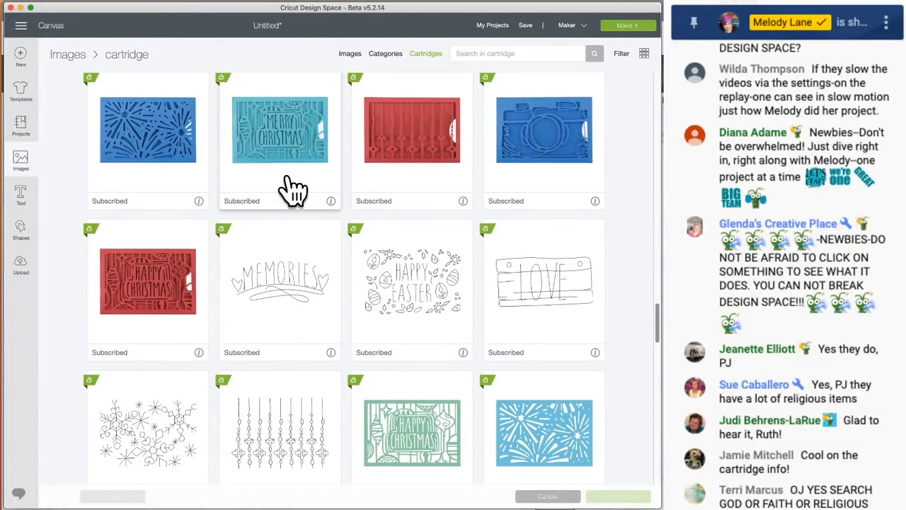
pyautogui.scroll(-5, 293, 263)
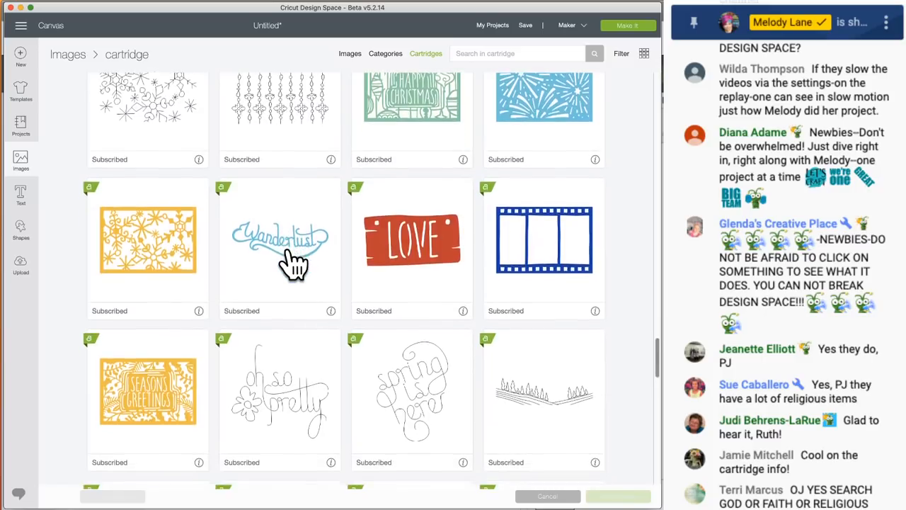
pyautogui.scroll(-5, 293, 263)
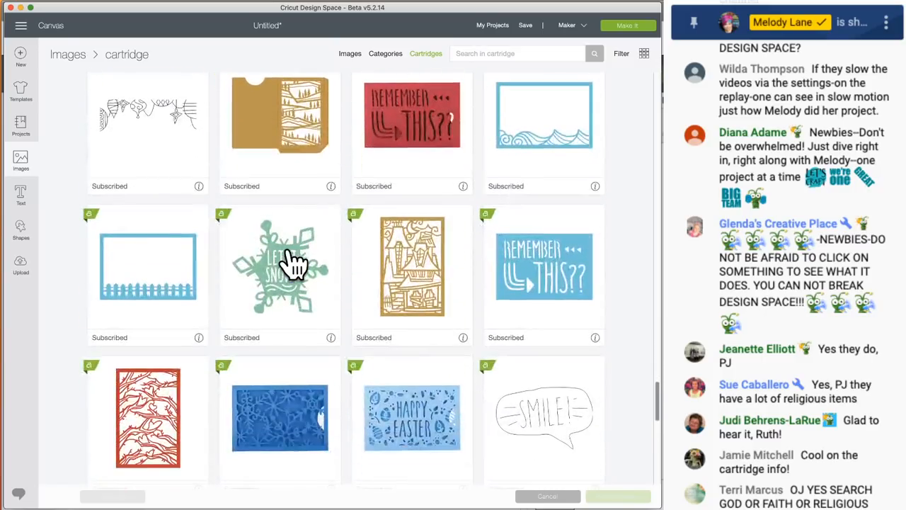
# Open the list of all cartridges and look over the first ones, from Holiday Candy Bar Wrappers to I Love Football.
pyautogui.click(429, 55)
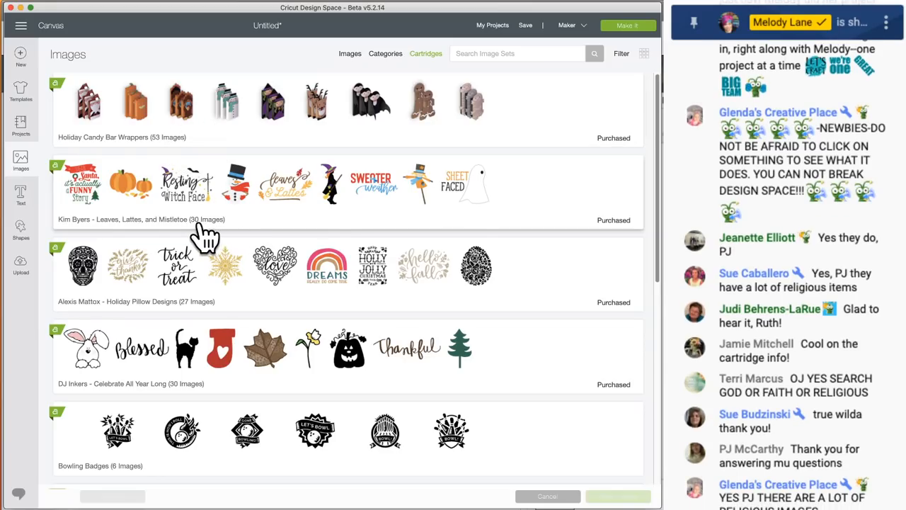
pyautogui.scroll(-3, 293, 209)
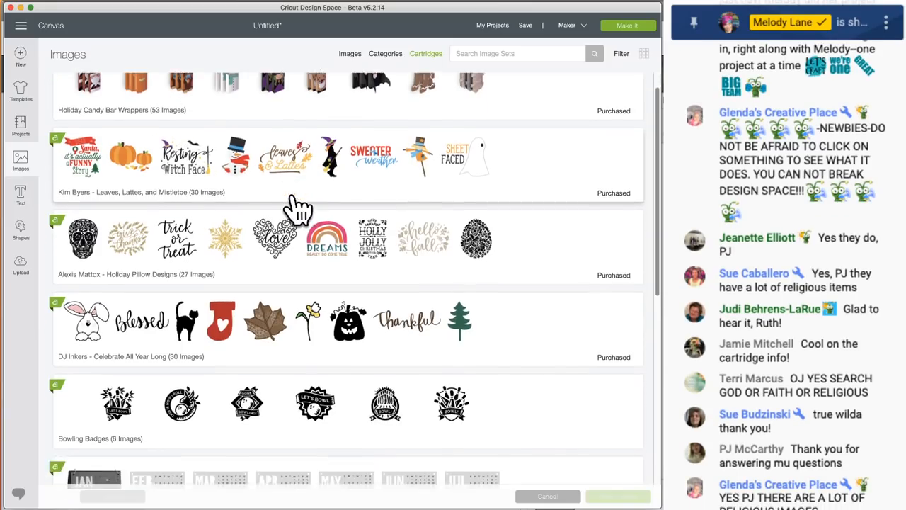
pyautogui.scroll(-15, 297, 209)
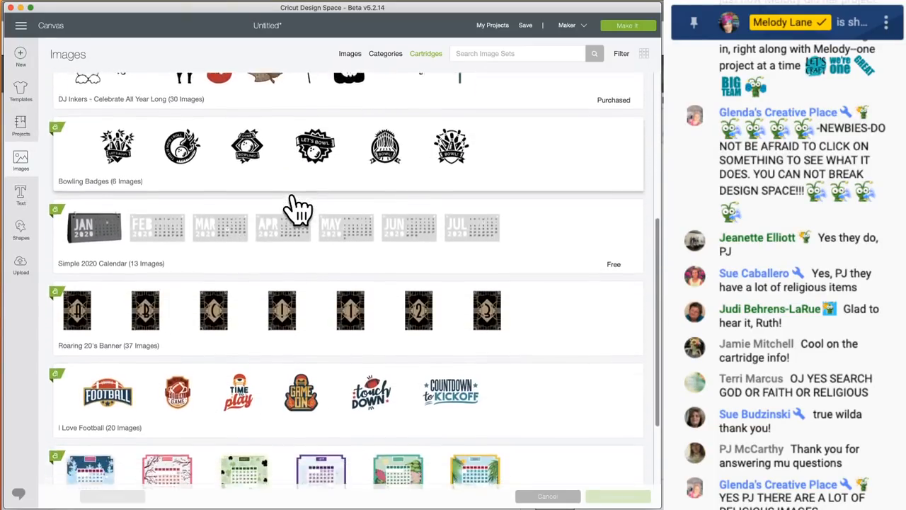
pyautogui.scroll(12, 297, 209)
pyautogui.scroll(7, 297, 208)
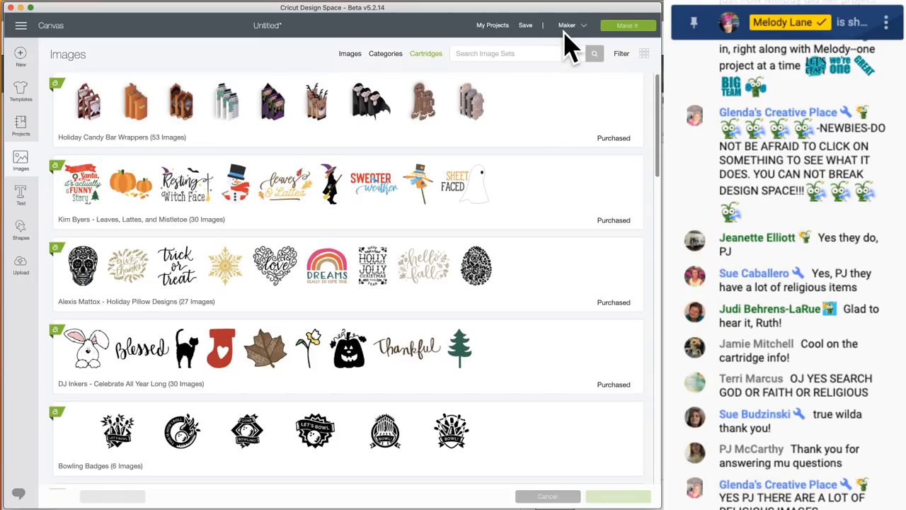
# Filter the cartridge list by Free ownership and close the filter choices.
pyautogui.click(621, 54)
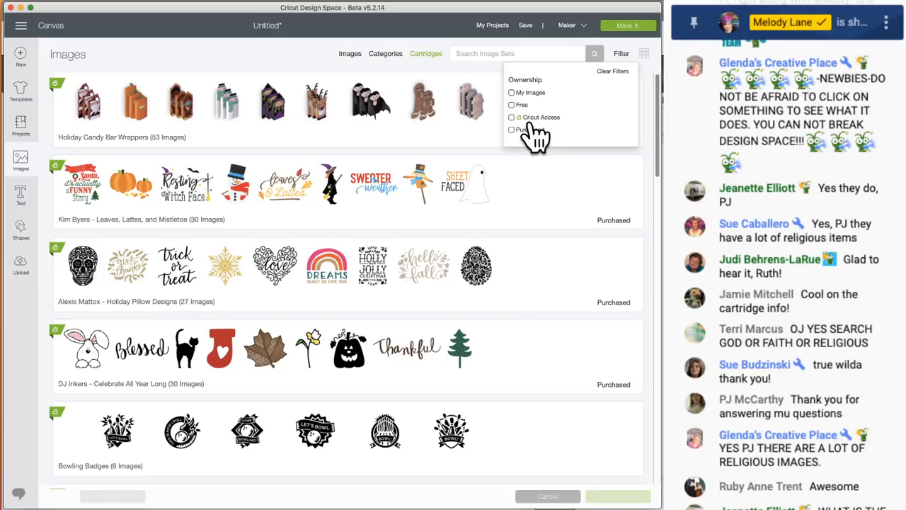
pyautogui.click(512, 104)
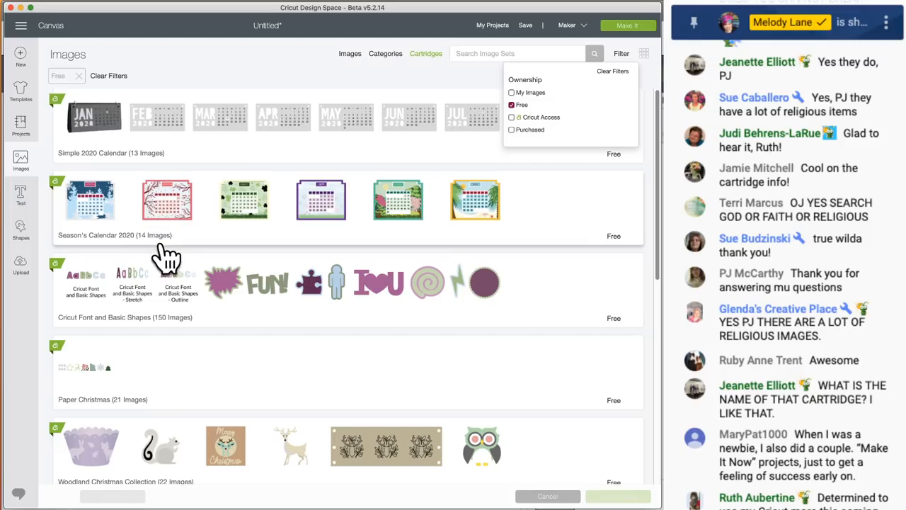
pyautogui.click(251, 91)
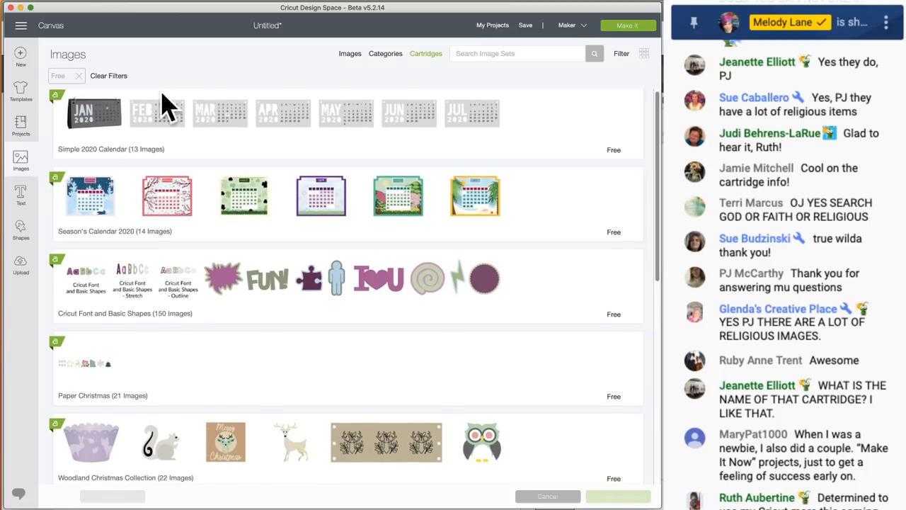
# Look through the free cartridges from the 2020 calendars down to the Creativebug set and back to the start of the list.
pyautogui.scroll(-5, 263, 234)
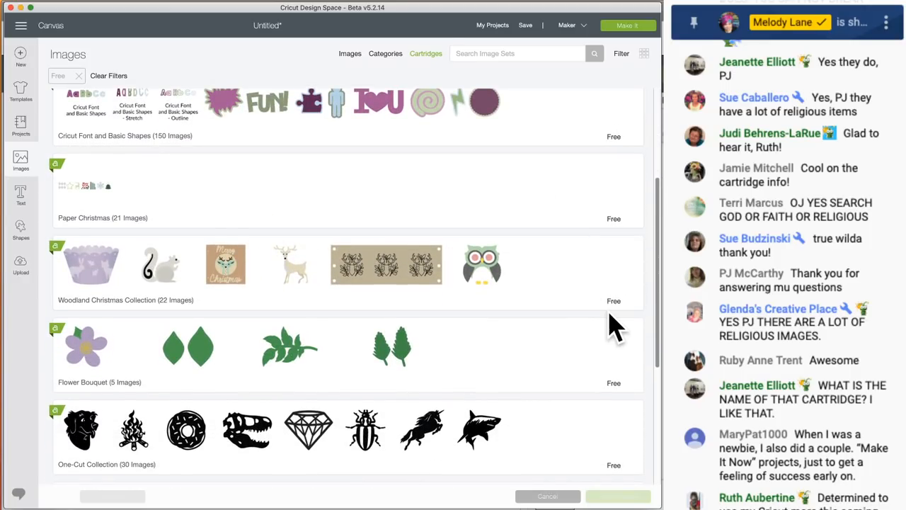
pyautogui.scroll(-5, 628, 354)
pyautogui.scroll(-13, 627, 354)
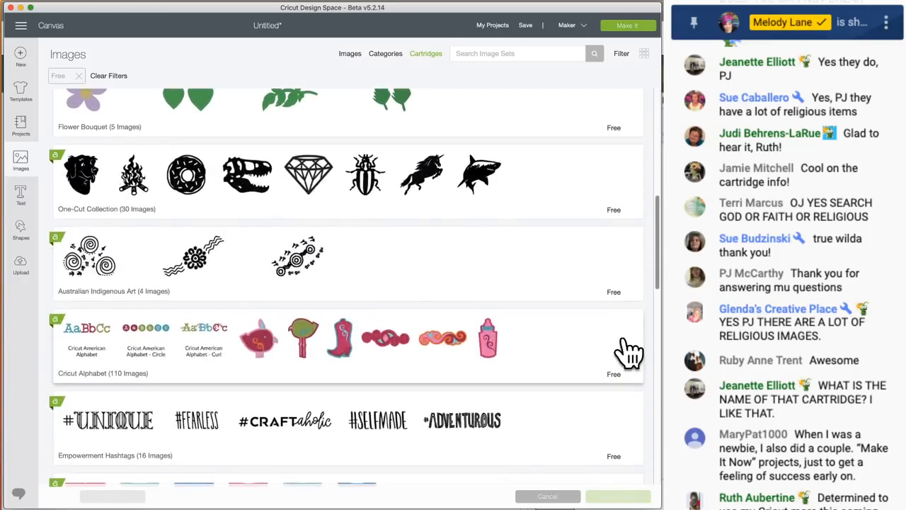
pyautogui.scroll(-9, 636, 349)
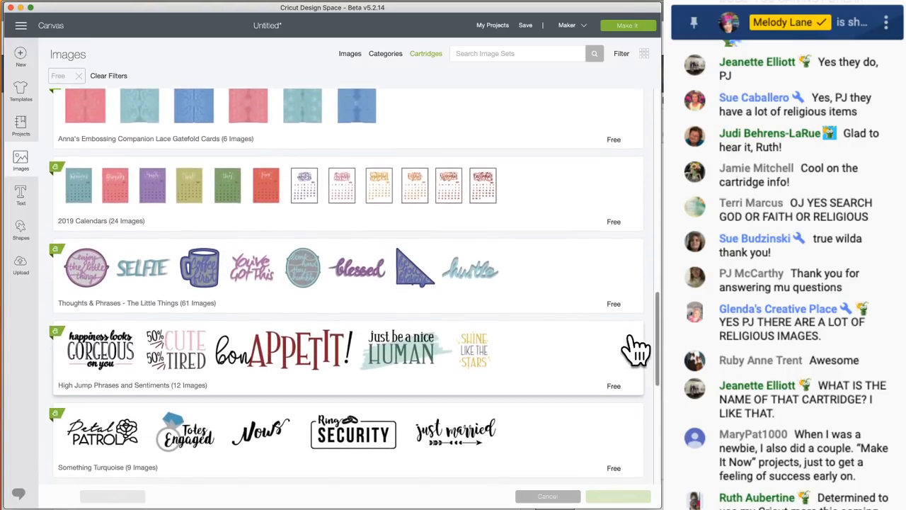
pyautogui.scroll(-18, 651, 327)
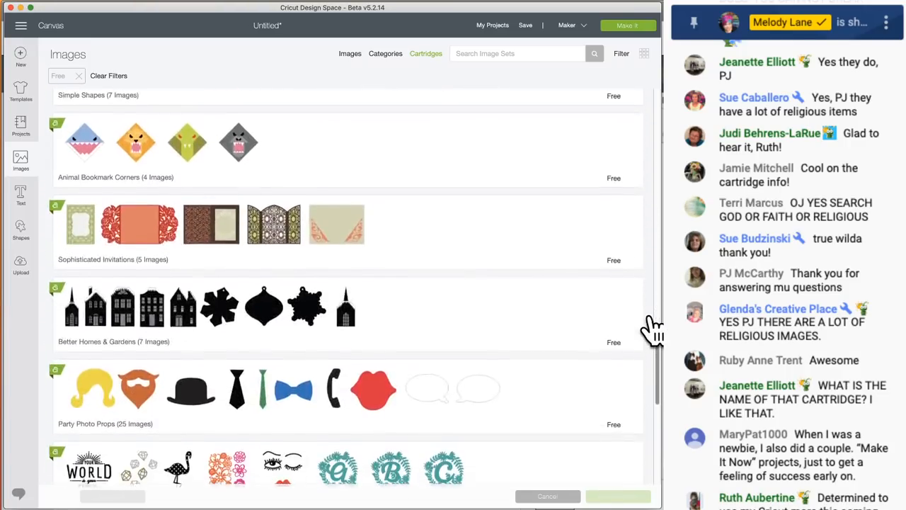
pyautogui.scroll(-1, 653, 327)
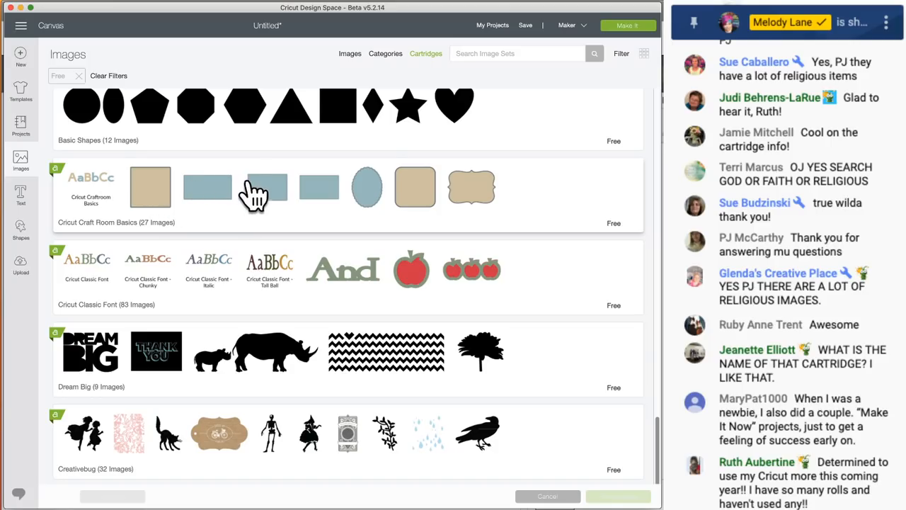
pyautogui.scroll(10, 253, 196)
pyautogui.scroll(10, 273, 201)
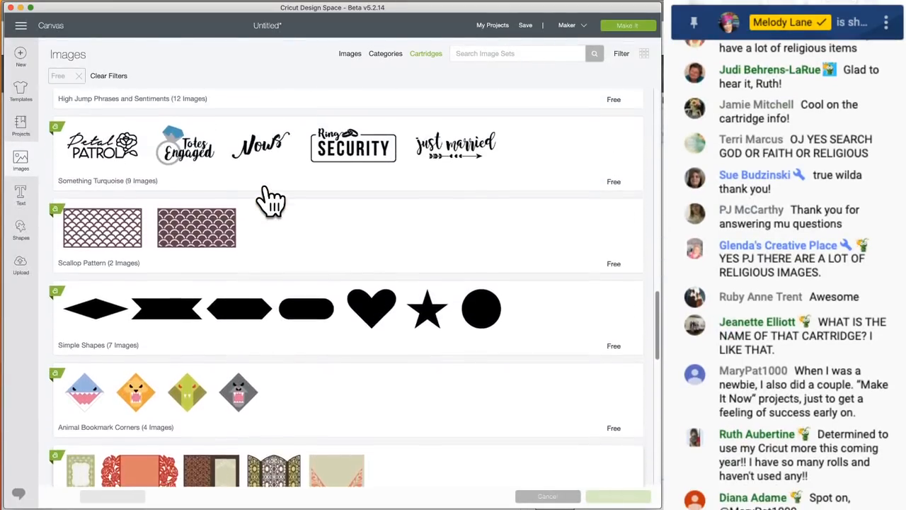
pyautogui.scroll(3, 272, 202)
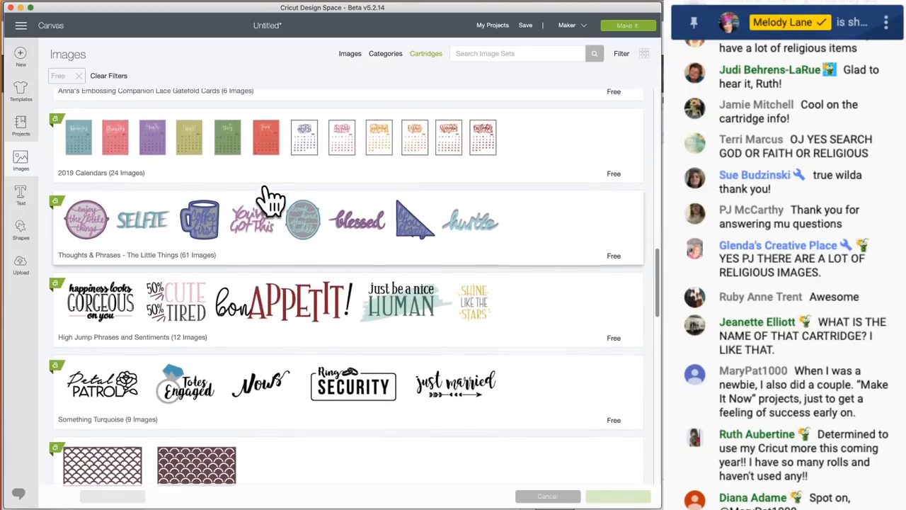
pyautogui.scroll(-8, 271, 200)
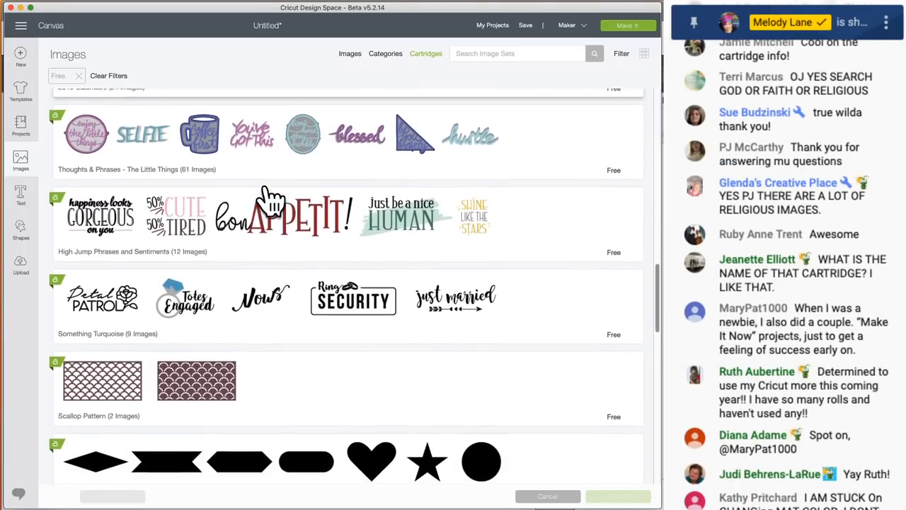
pyautogui.scroll(2, 273, 200)
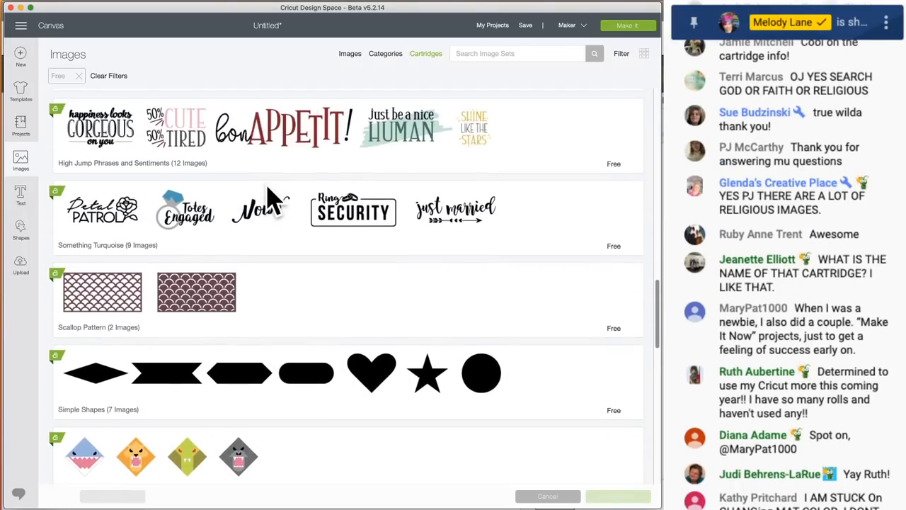
pyautogui.scroll(-6, 273, 201)
pyautogui.scroll(-3, 272, 200)
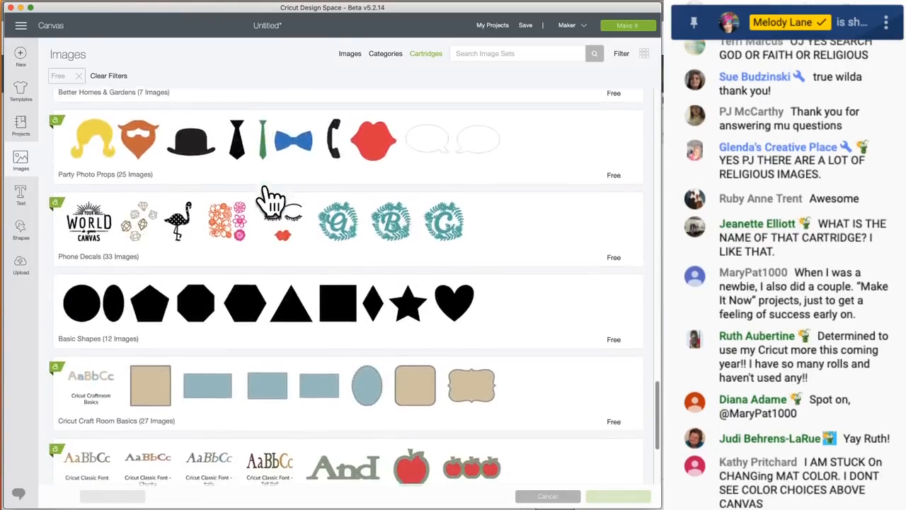
pyautogui.scroll(6, 272, 202)
pyautogui.scroll(8, 272, 202)
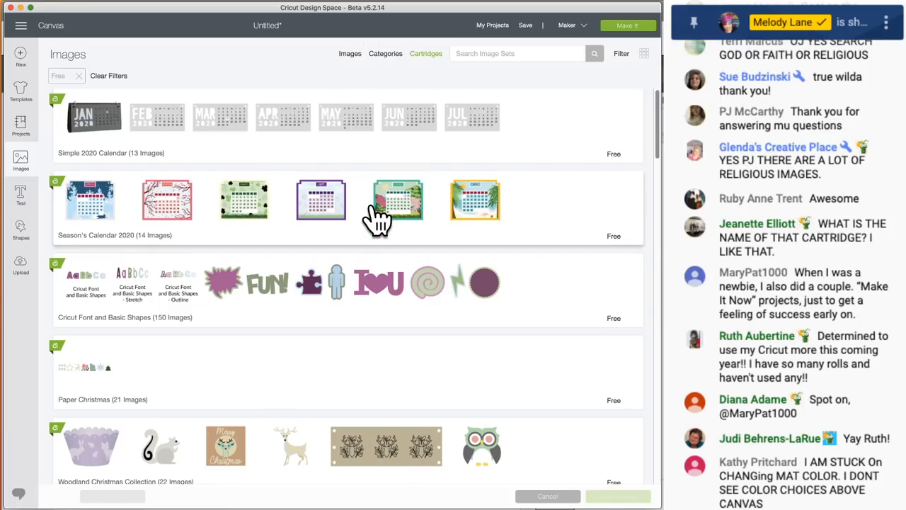
pyautogui.scroll(-1, 377, 219)
pyautogui.scroll(-8, 334, 237)
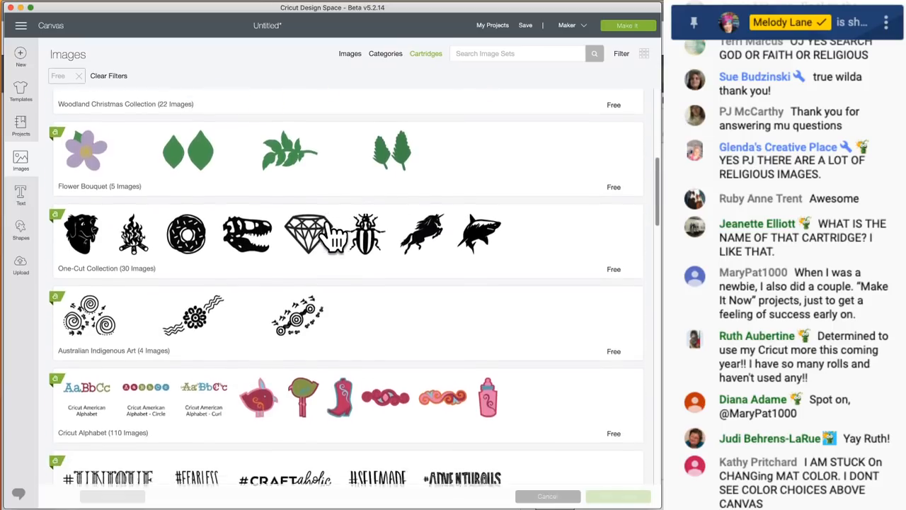
pyautogui.scroll(8, 332, 236)
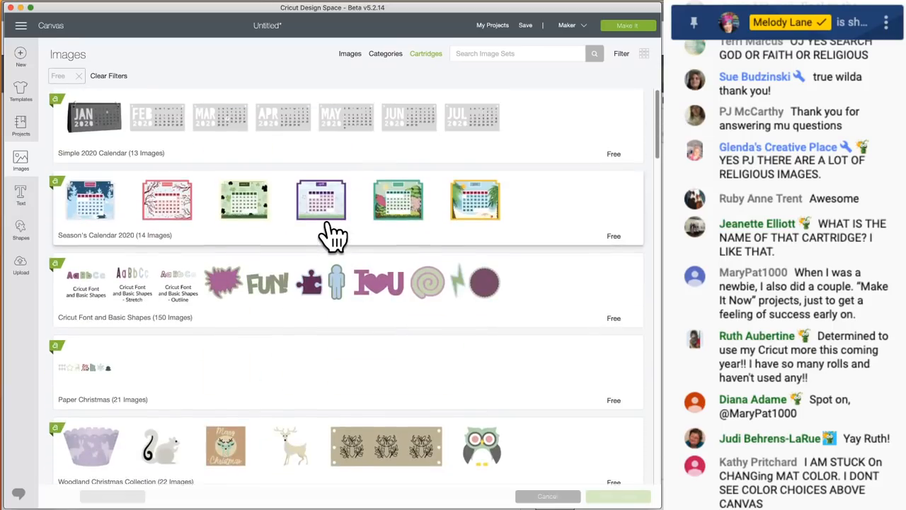
# Search the cartridges for "disney", removing the Free filter, and browse the matching sets down to those offered for sale.
pyautogui.click(496, 53)
pyautogui.write('disney')
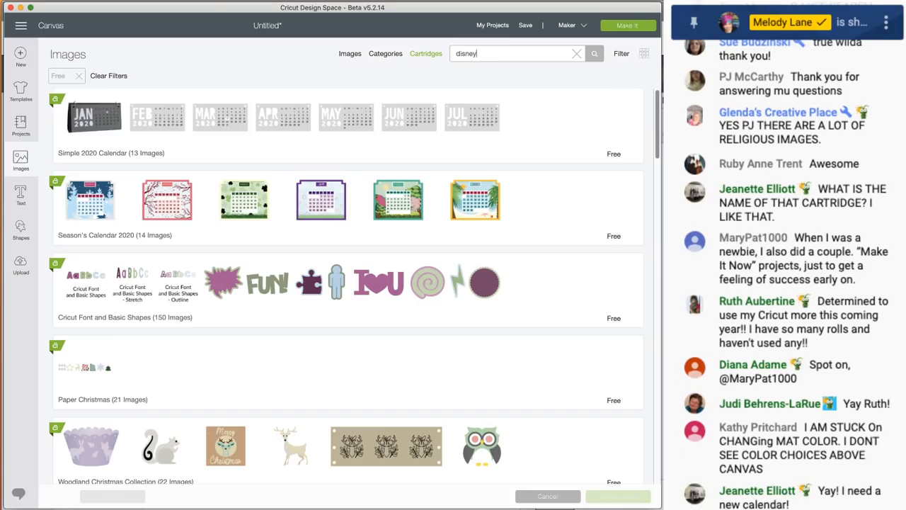
pyautogui.press('Return')
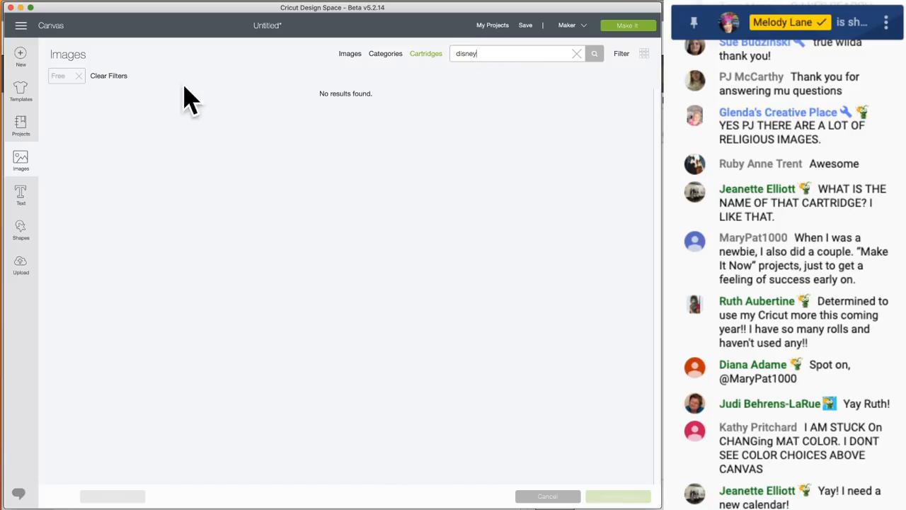
pyautogui.click(78, 76)
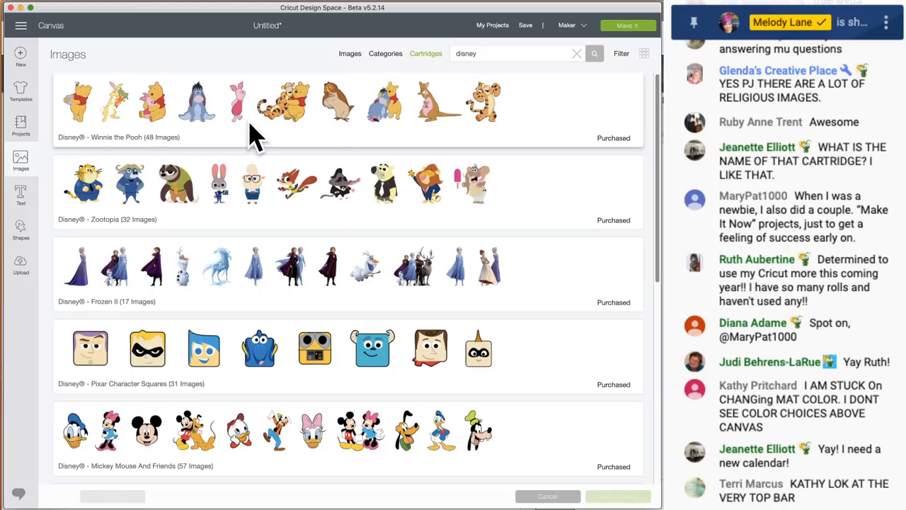
pyautogui.scroll(-20, 255, 135)
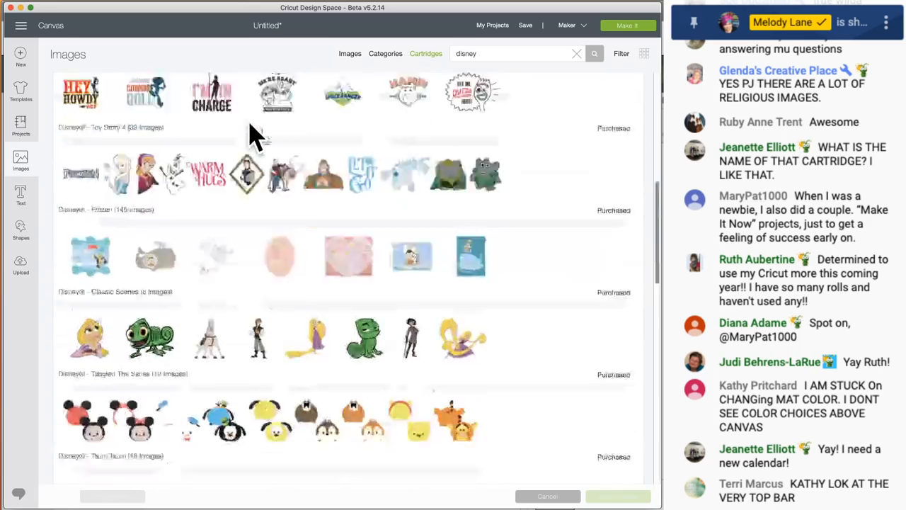
pyautogui.scroll(-15, 254, 135)
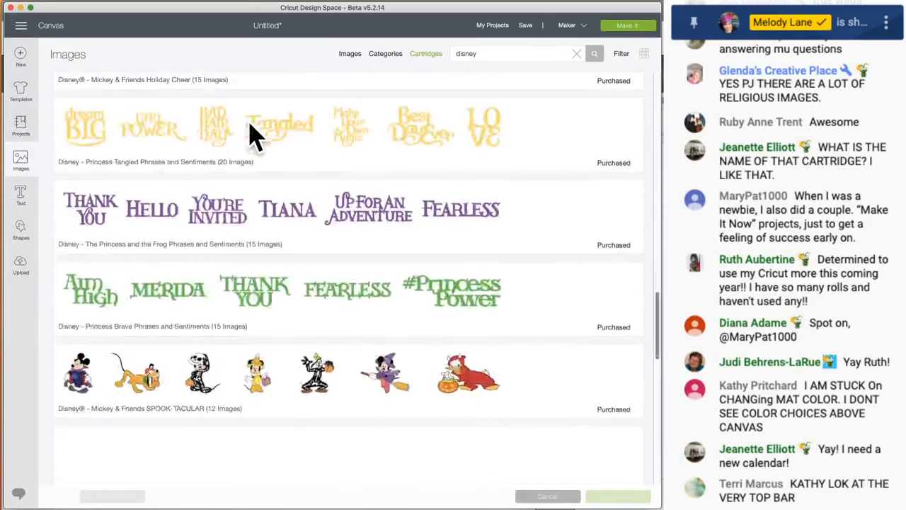
pyautogui.scroll(-10, 255, 134)
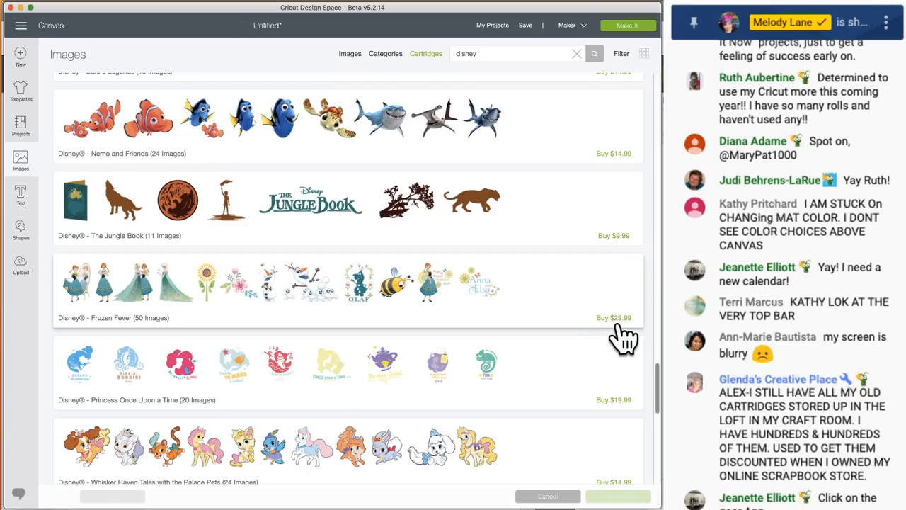
# Browse the Disney cartridge results and compare the purchased sets with those offered for sale.
pyautogui.scroll(-4, 544, 306)
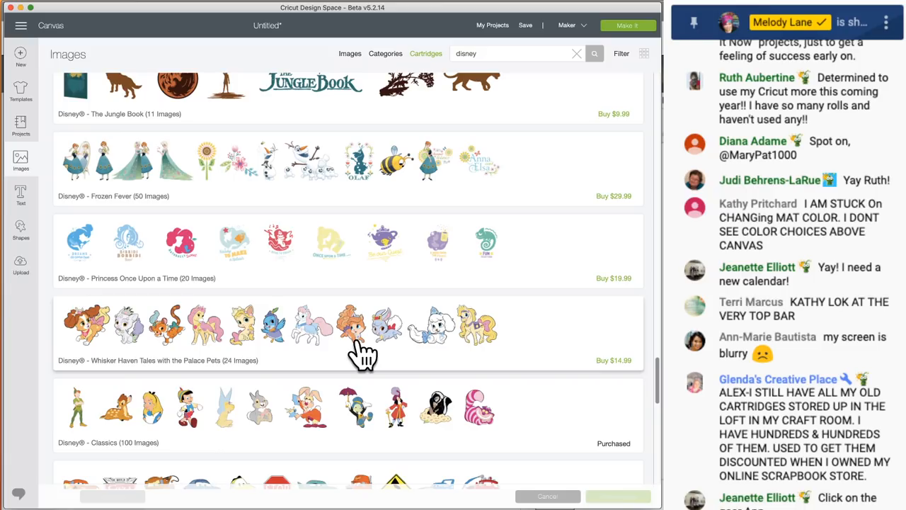
pyautogui.scroll(-1, 323, 338)
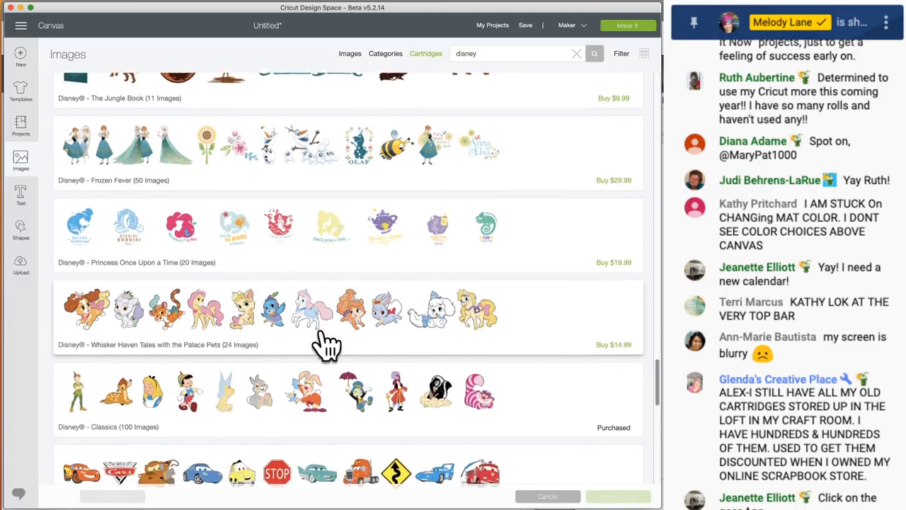
pyautogui.scroll(-10, 326, 346)
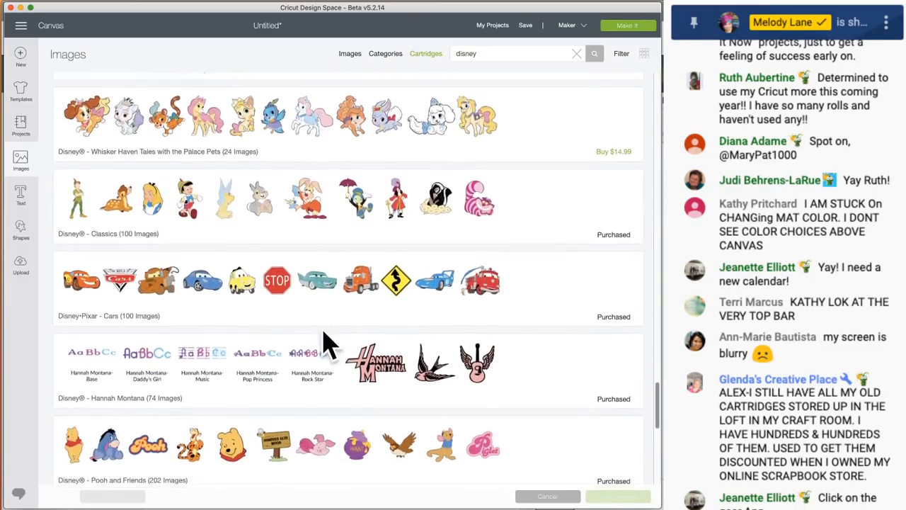
pyautogui.scroll(-20, 328, 345)
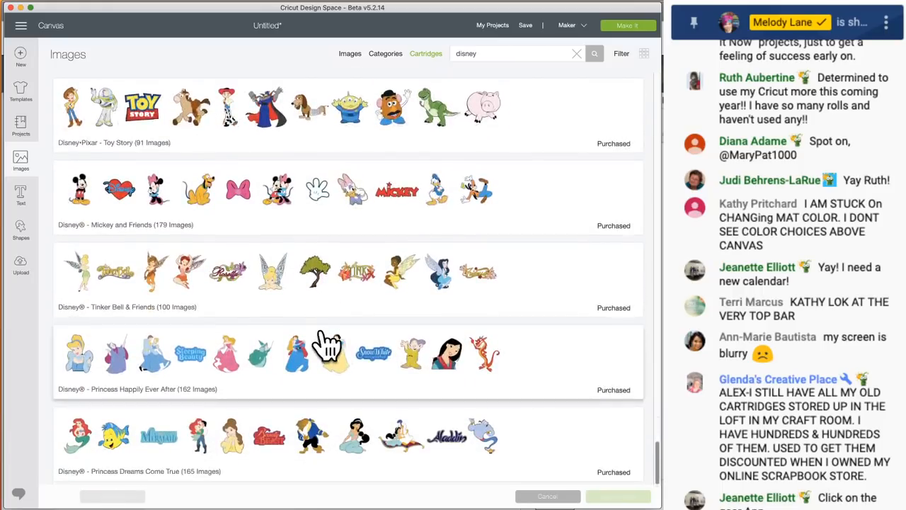
pyautogui.scroll(20, 327, 345)
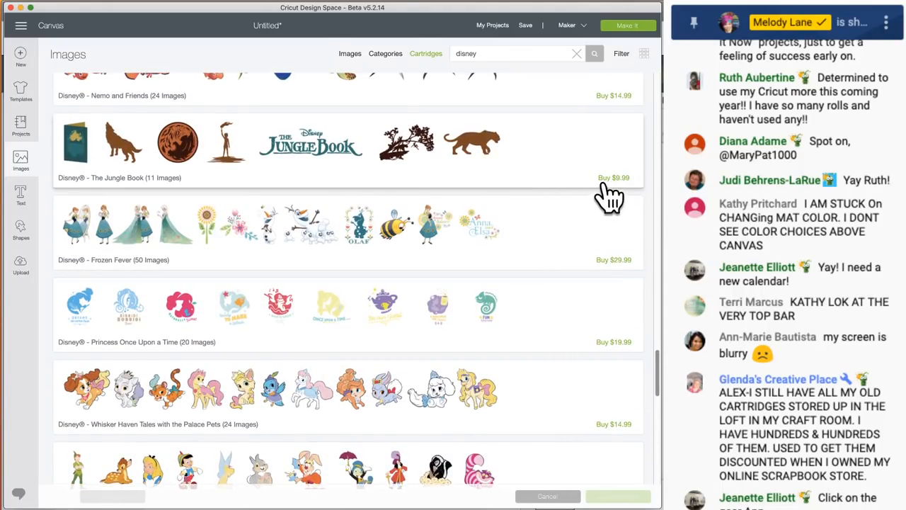
# Open the payment form for The Jungle Book cartridge, close it without buying, and look over the first Disney cartridges.
pyautogui.click(607, 182)
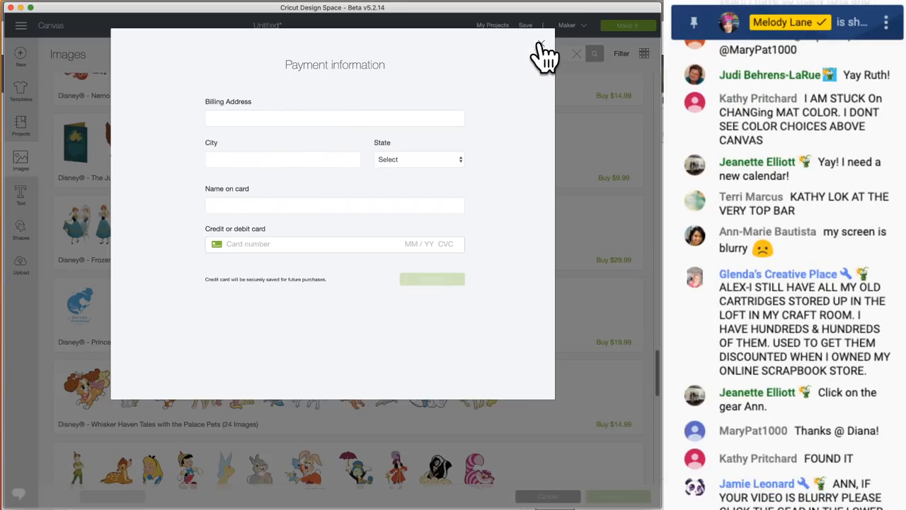
pyautogui.click(539, 45)
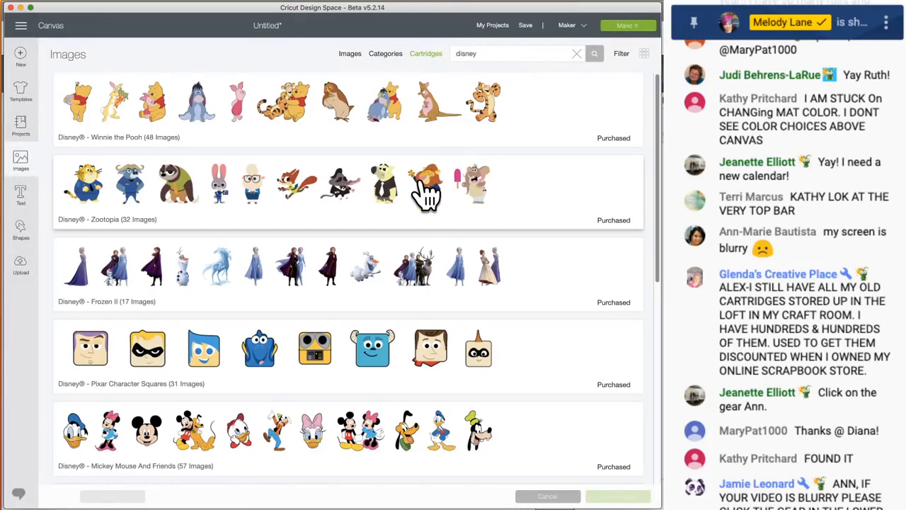
pyautogui.scroll(-10, 425, 200)
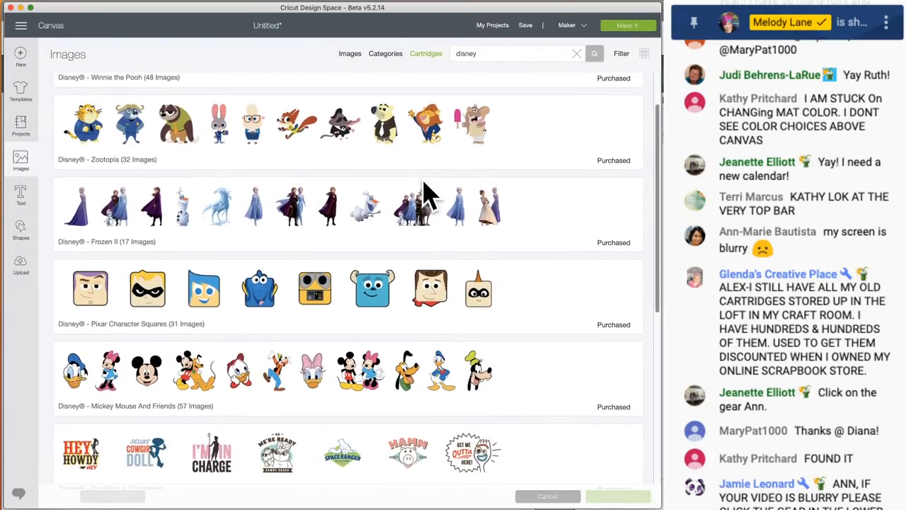
pyautogui.scroll(8, 424, 244)
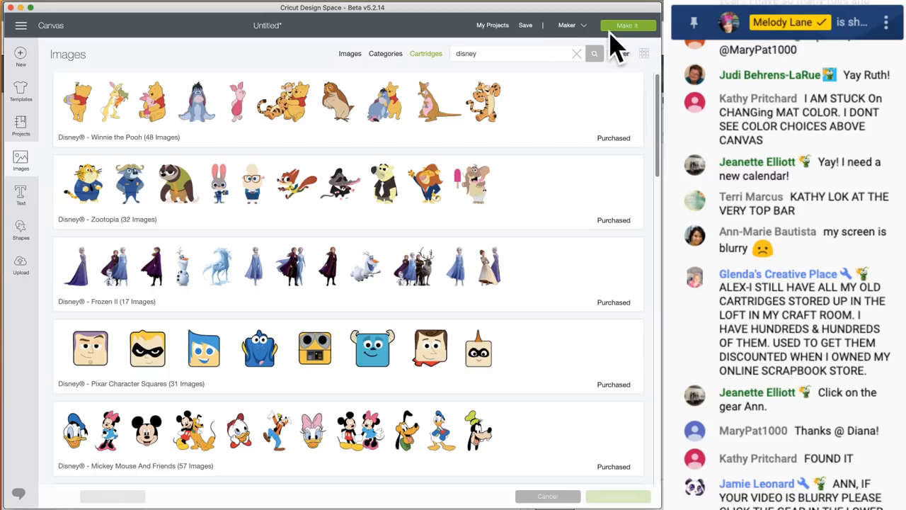
# Clear the Disney cartridge search and search the individual images for "otter".
pyautogui.click(577, 53)
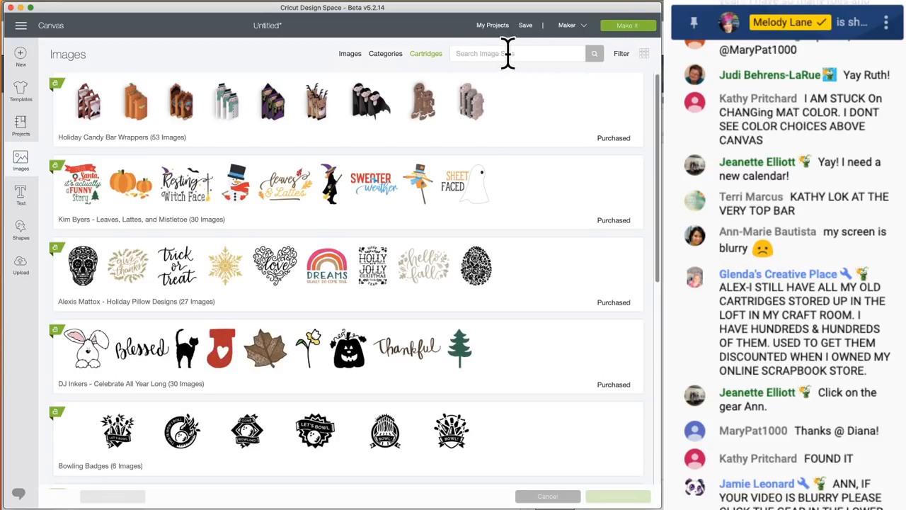
pyautogui.click(349, 56)
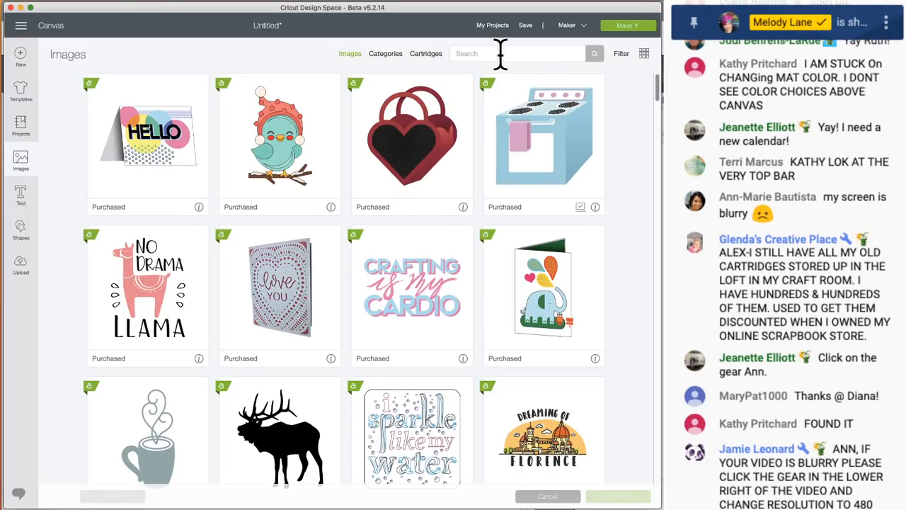
pyautogui.click(500, 54)
pyautogui.write('o')
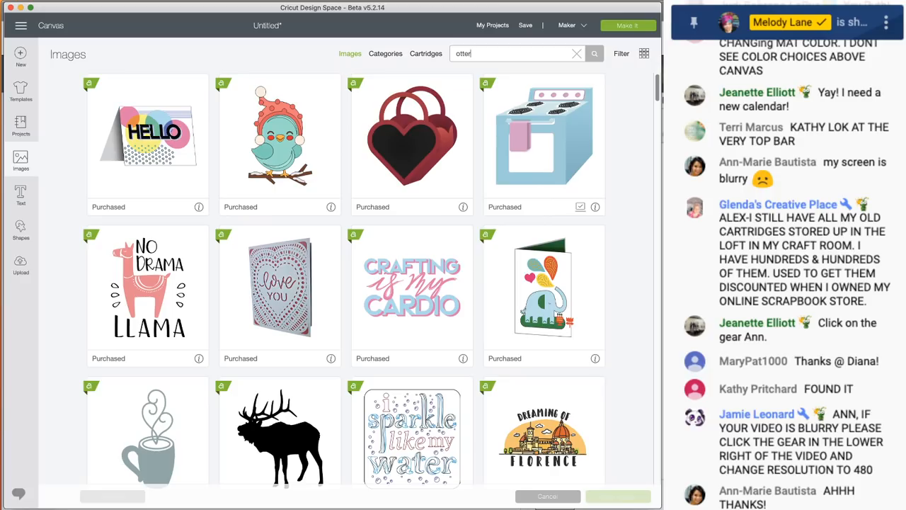
pyautogui.write('tter')
pyautogui.press('Return')
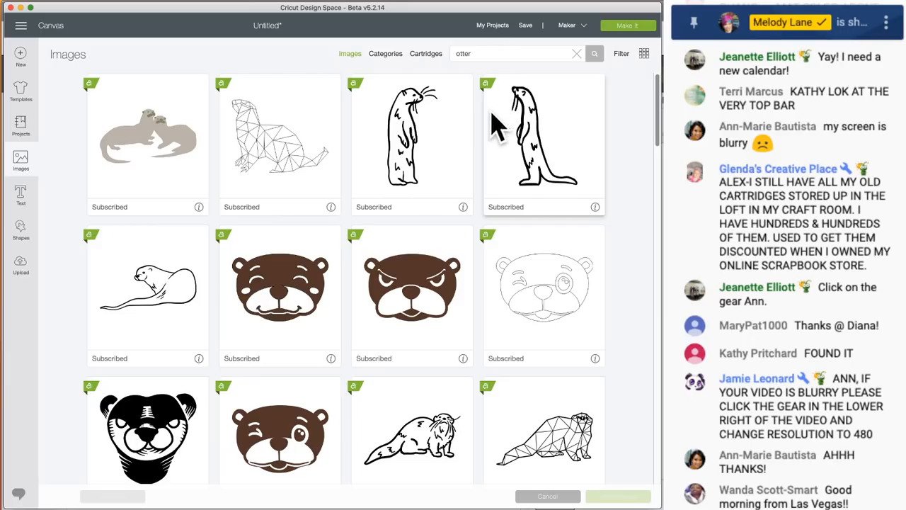
# Look through the otter images and filter them to multi-layer images only.
pyautogui.scroll(-10, 447, 353)
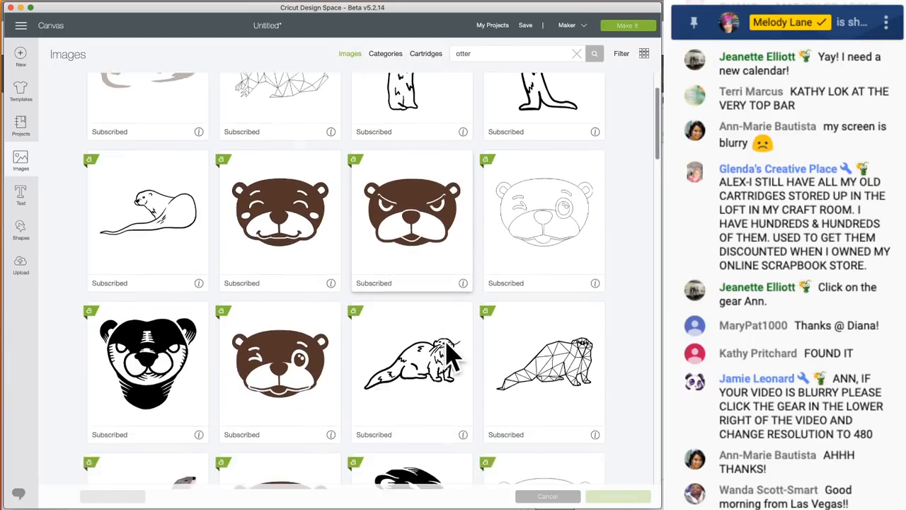
pyautogui.scroll(-12, 447, 353)
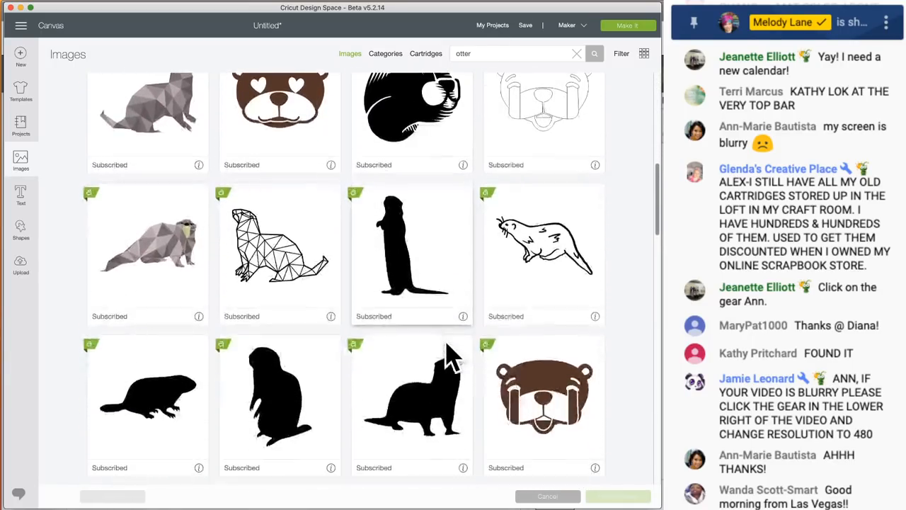
pyautogui.scroll(-15, 448, 352)
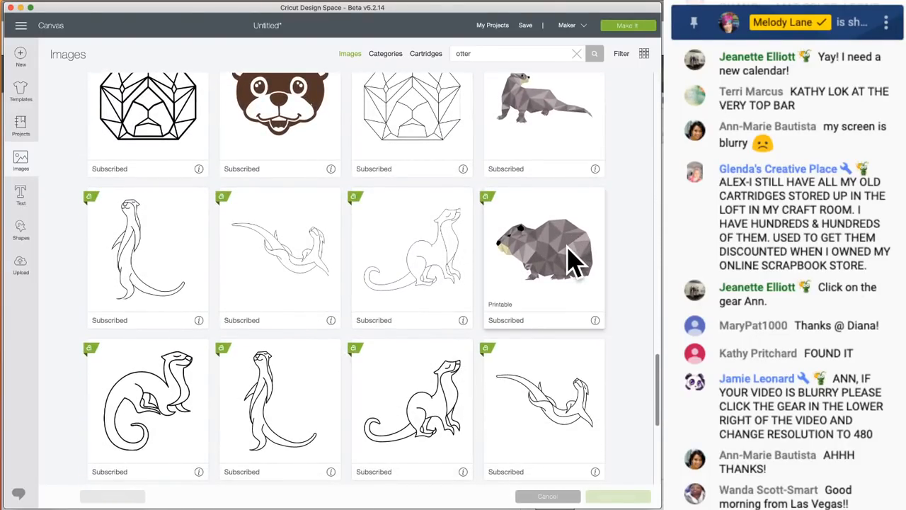
pyautogui.scroll(-1, 577, 259)
pyautogui.click(621, 56)
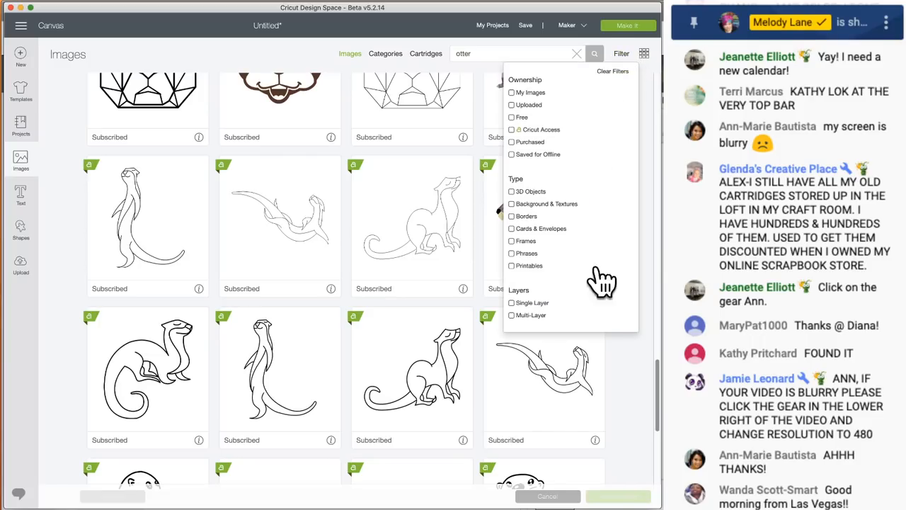
pyautogui.click(513, 316)
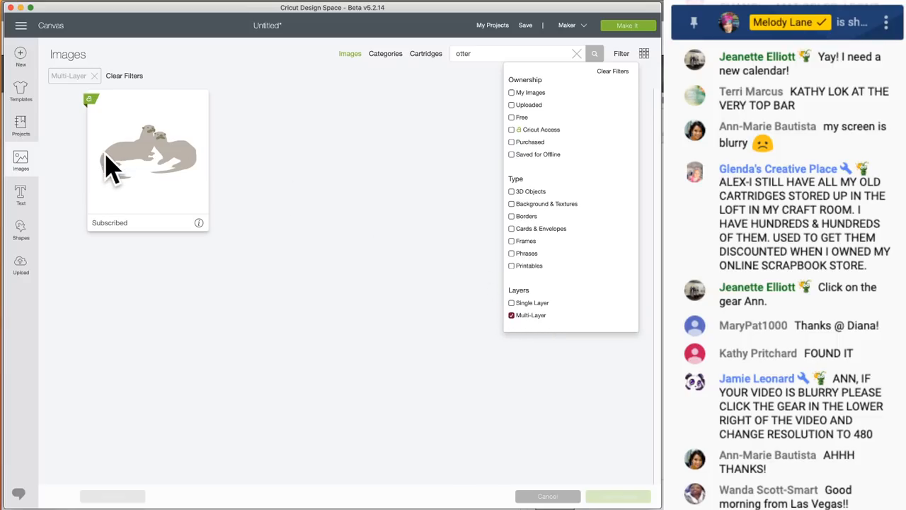
# Insert the two-otter image into the canvas and move it off the baseball, down beside it.
pyautogui.click(168, 164)
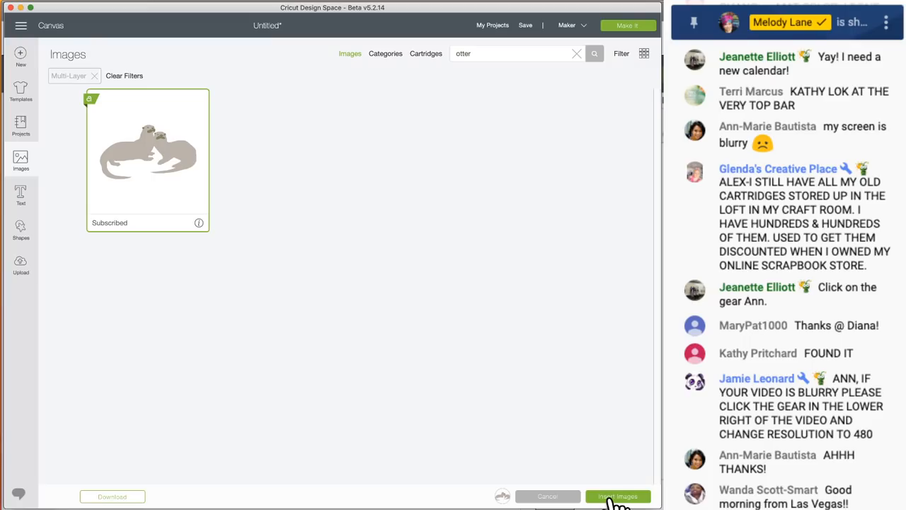
pyautogui.click(612, 497)
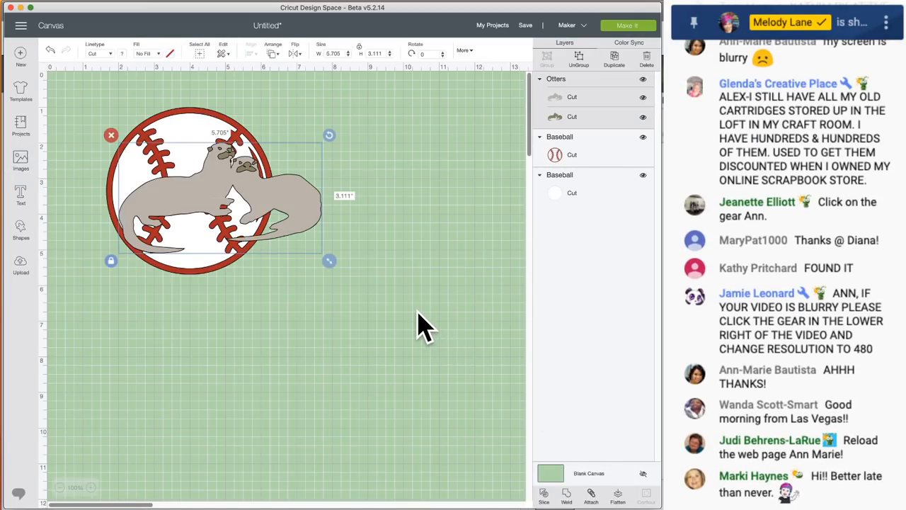
pyautogui.moveTo(286, 209); pyautogui.dragTo(418, 309)
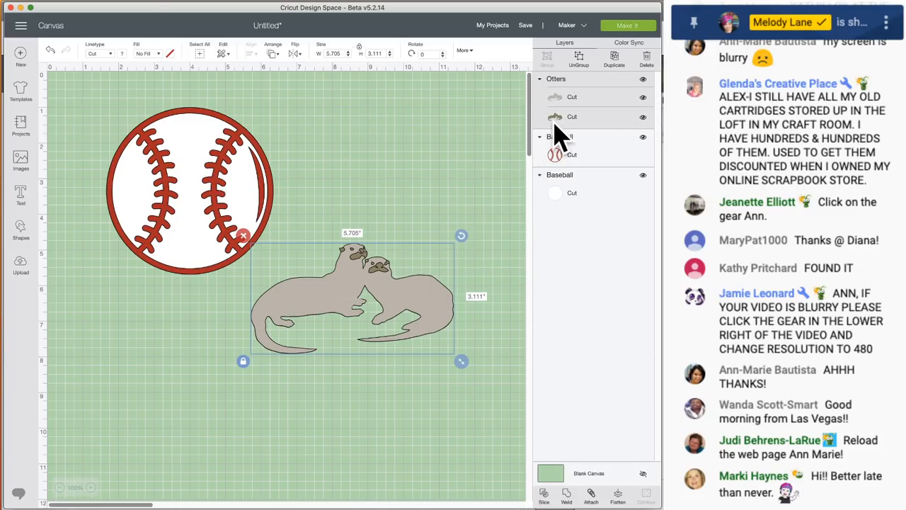
# Move the red baseball stitching layer off its white circle and back over it.
pyautogui.click(216, 148)
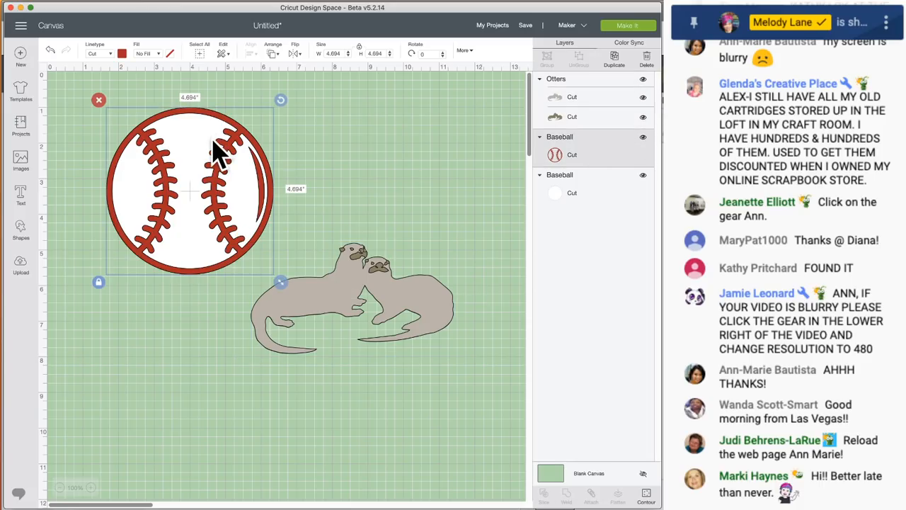
pyautogui.click(565, 156)
pyautogui.moveTo(243, 150); pyautogui.dragTo(410, 135)
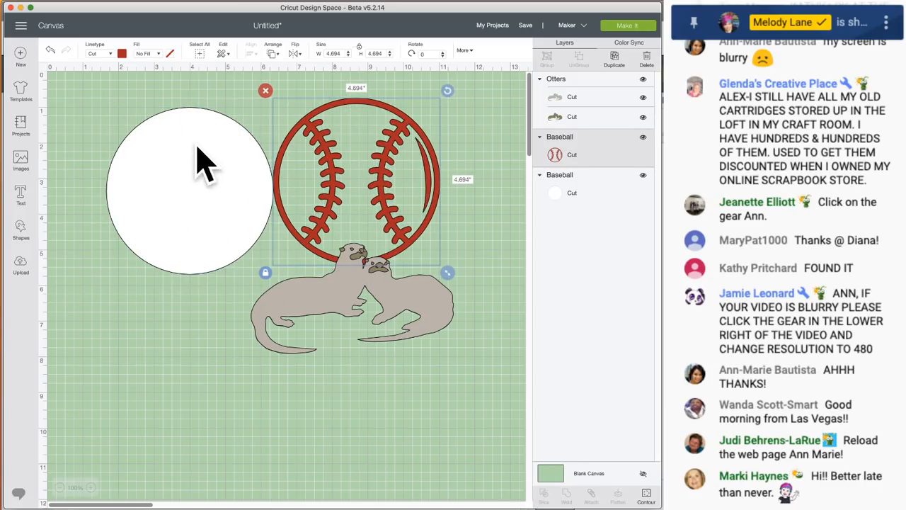
pyautogui.moveTo(377, 103); pyautogui.dragTo(205, 126)
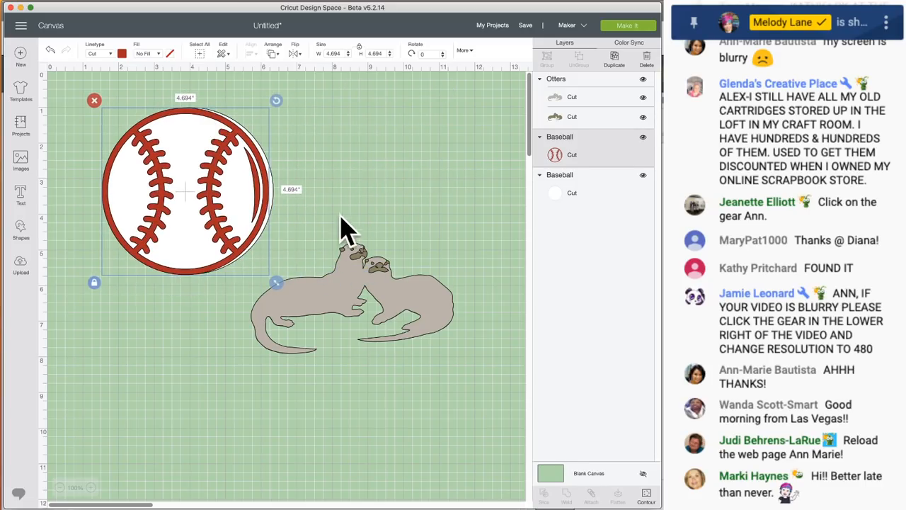
# Toggle the visibility of the Otters image's dark facial detail layer off and on, leaving it shown.
pyautogui.click(395, 296)
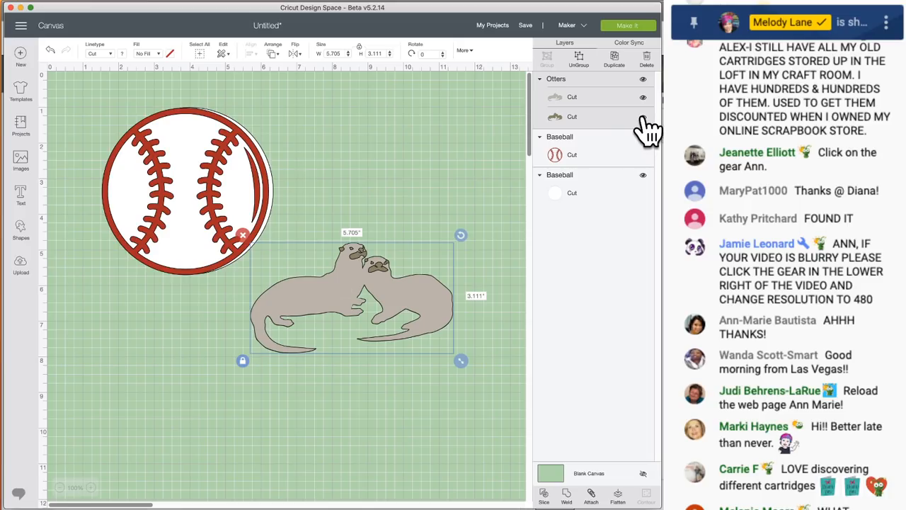
pyautogui.click(644, 117)
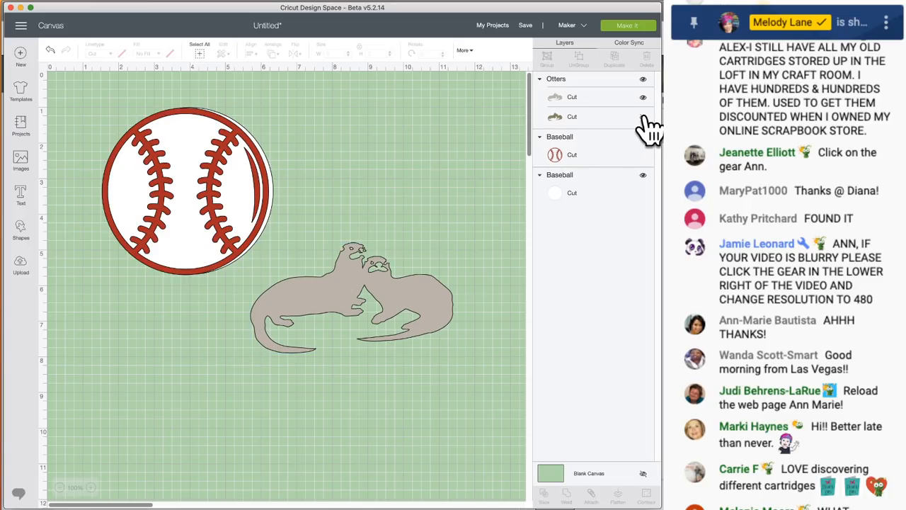
pyautogui.click(643, 117)
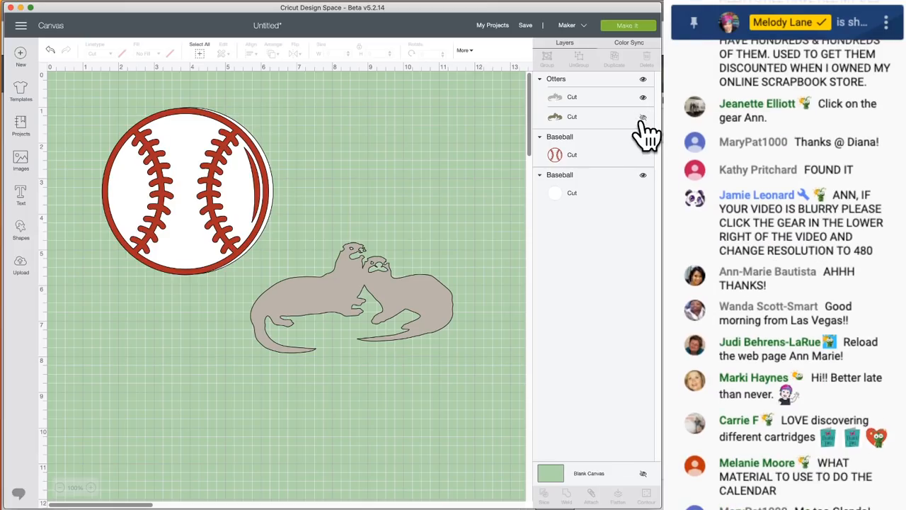
pyautogui.click(643, 117)
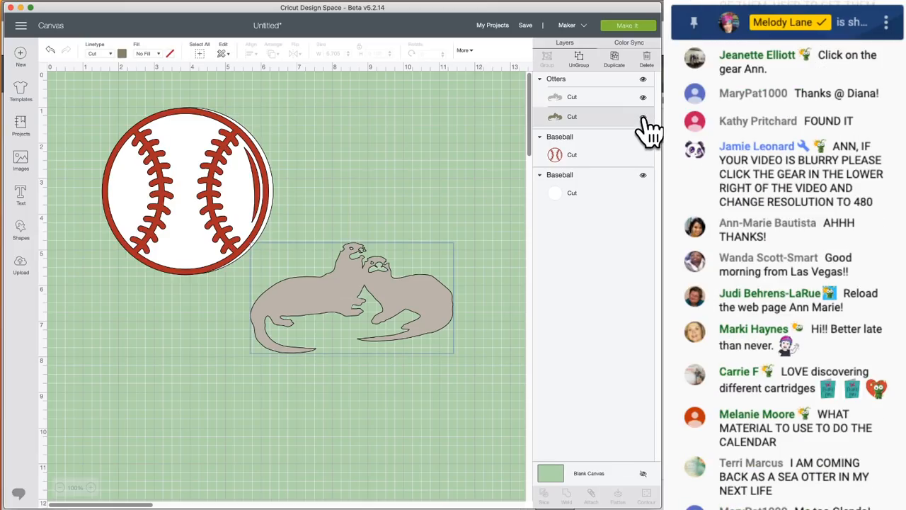
pyautogui.click(643, 118)
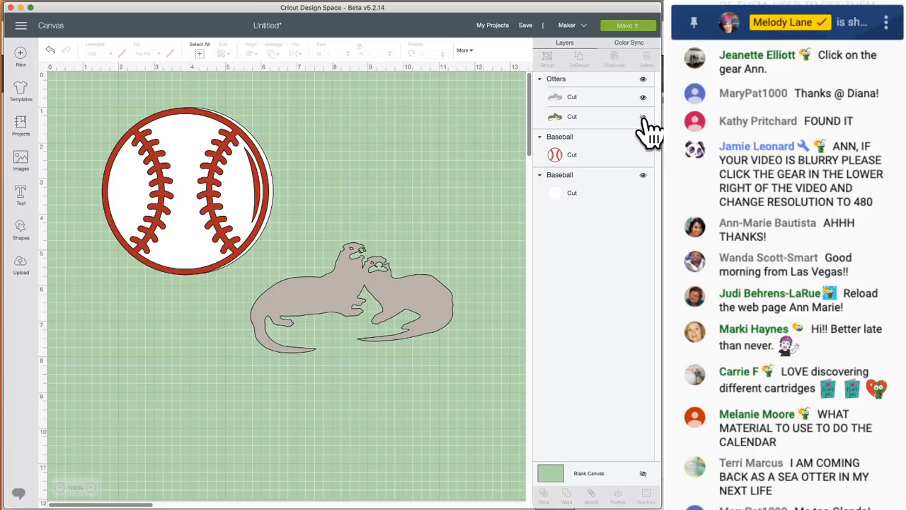
pyautogui.click(643, 118)
pyautogui.click(643, 117)
pyautogui.click(643, 117)
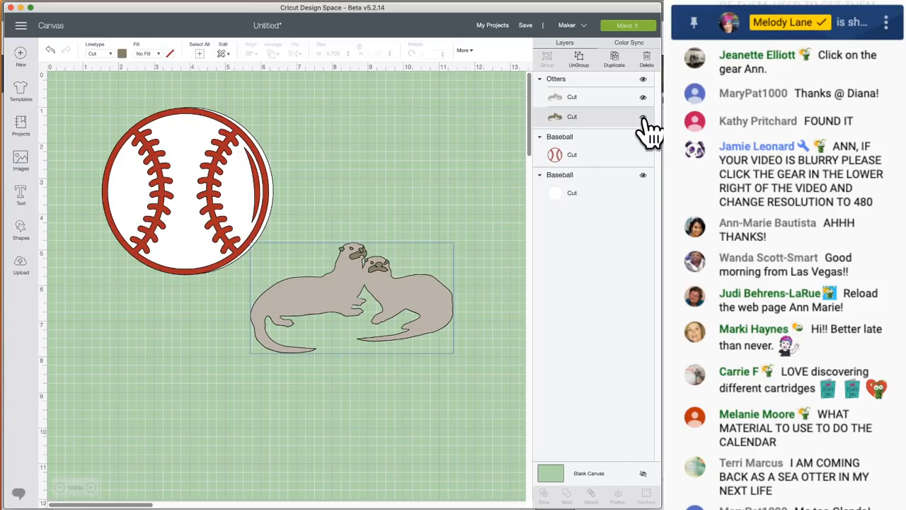
pyautogui.click(642, 117)
pyautogui.click(643, 118)
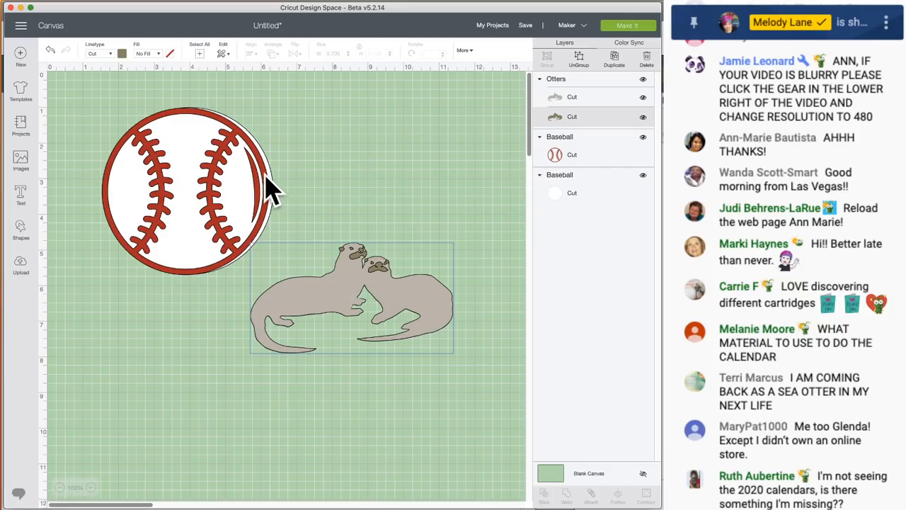
# Realign the red baseball layer over its white circle and move the otters farther down the canvas.
pyautogui.click(271, 188)
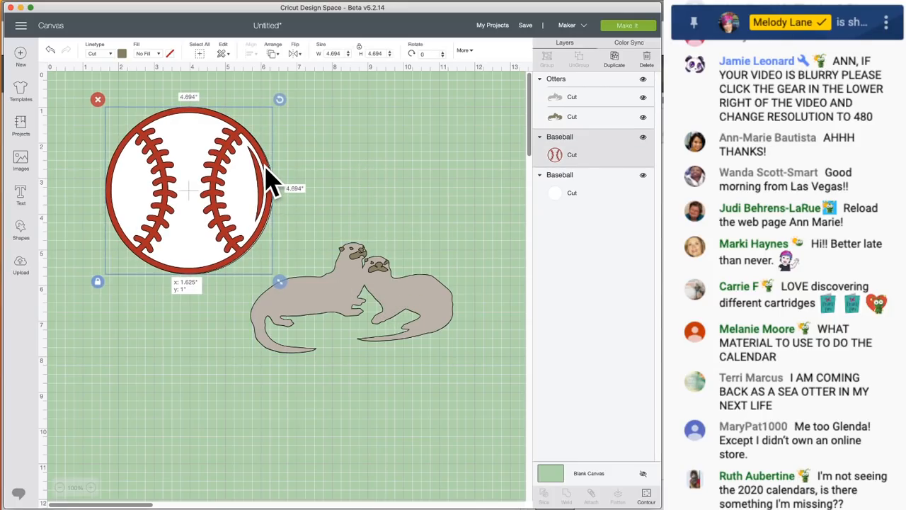
pyautogui.click(339, 172)
pyautogui.moveTo(344, 295); pyautogui.dragTo(384, 391)
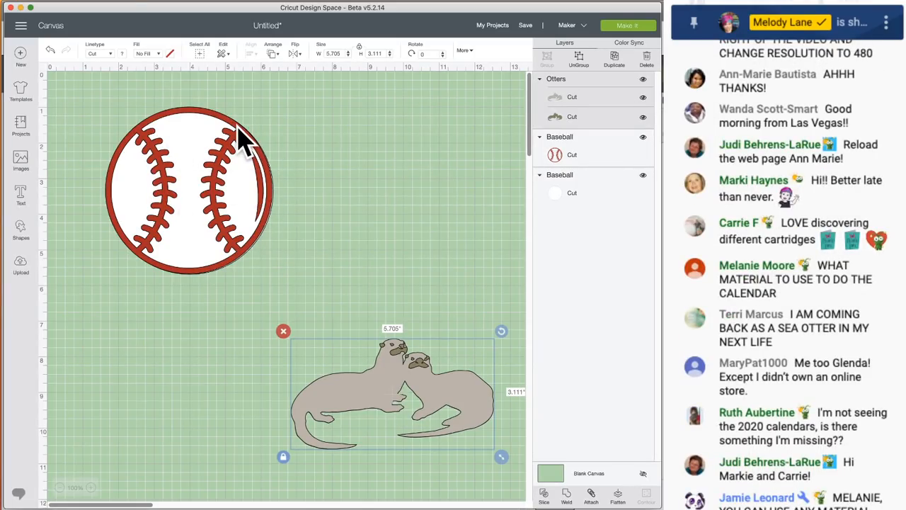
# Nudge the red baseball stitching layer and scale it down proportionally to about 3.54 inches wide.
pyautogui.click(241, 135)
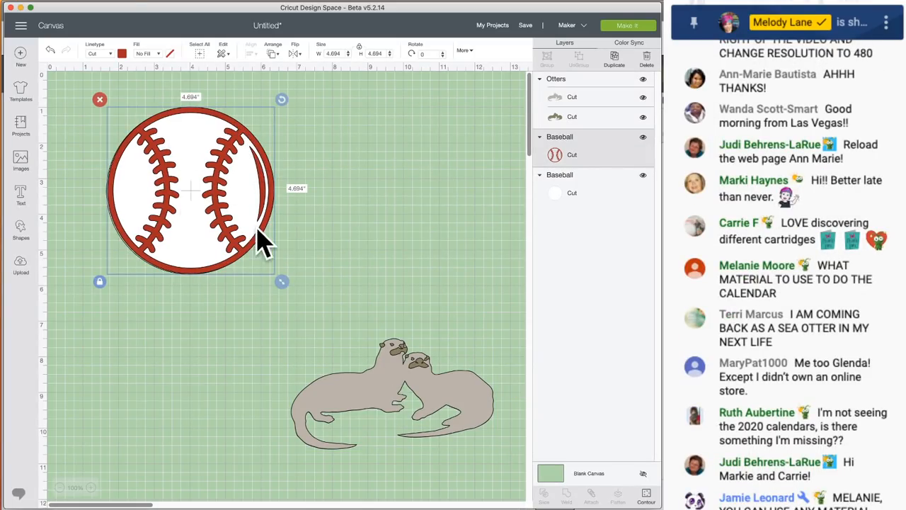
pyautogui.moveTo(282, 281); pyautogui.dragTo(240, 241)
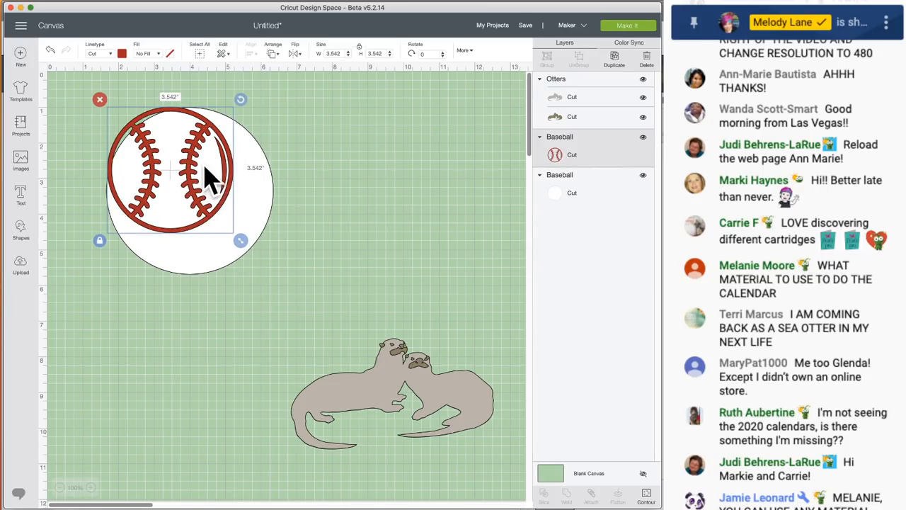
# Undo the last resize of the red stitching layer and group it with the white baseball circle.
pyautogui.click(50, 53)
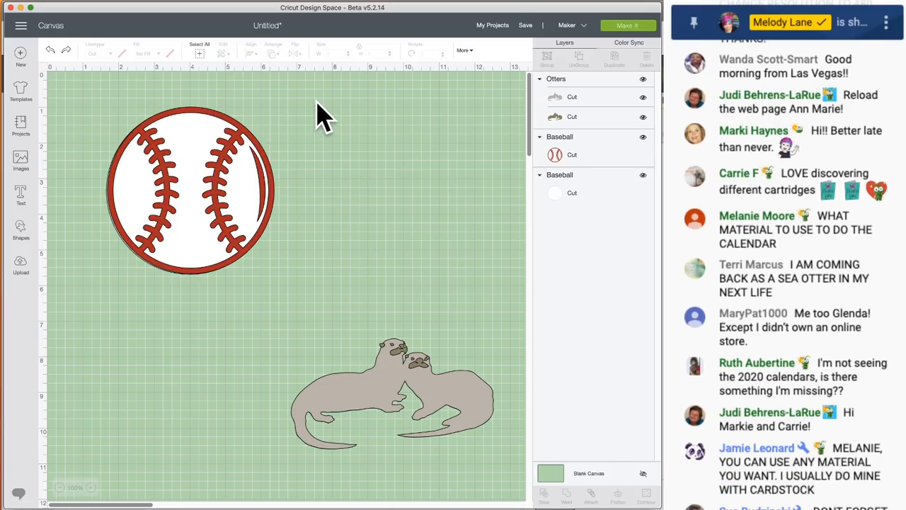
pyautogui.moveTo(317, 102); pyautogui.dragTo(150, 201)
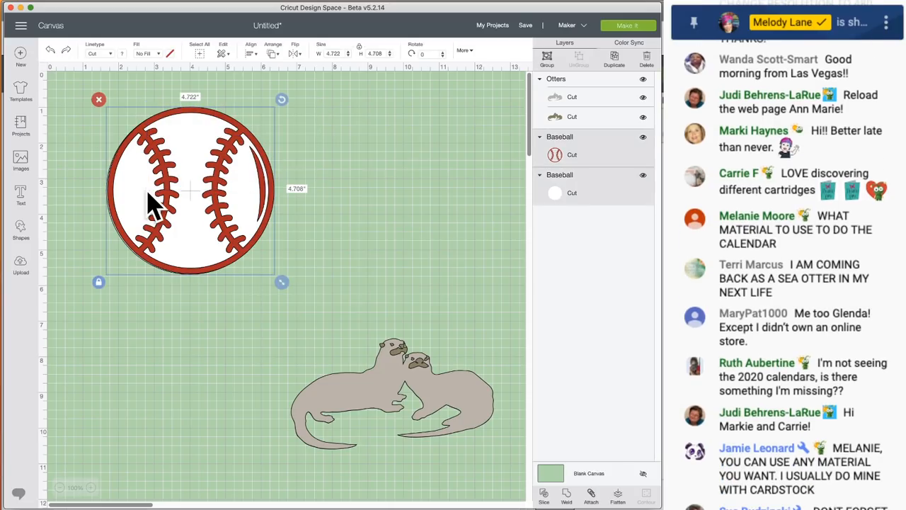
pyautogui.click(550, 64)
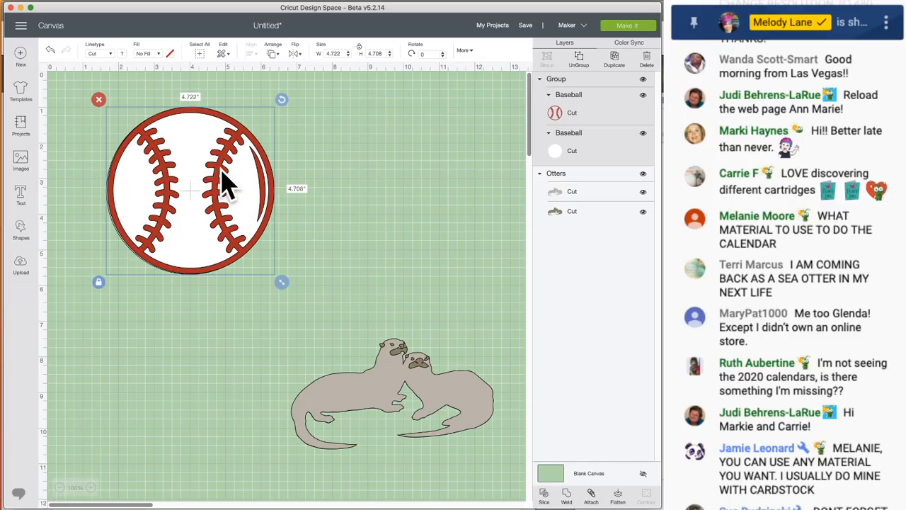
# Move the grouped baseball slightly and scale it up proportionally to about 4.94 inches wide.
pyautogui.moveTo(222, 182); pyautogui.dragTo(235, 182)
pyautogui.moveTo(291, 281); pyautogui.dragTo(307, 296)
pyautogui.rightClick(360, 229)
pyautogui.click(320, 178)
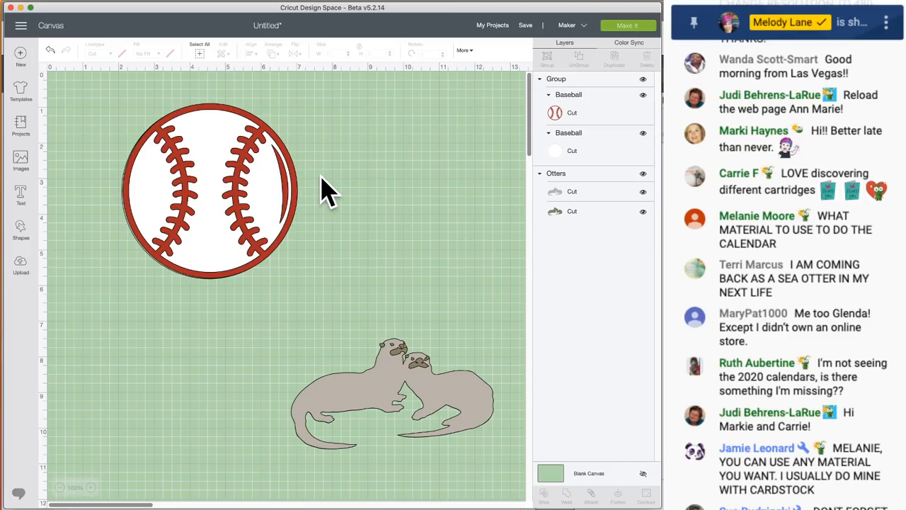
pyautogui.click(269, 142)
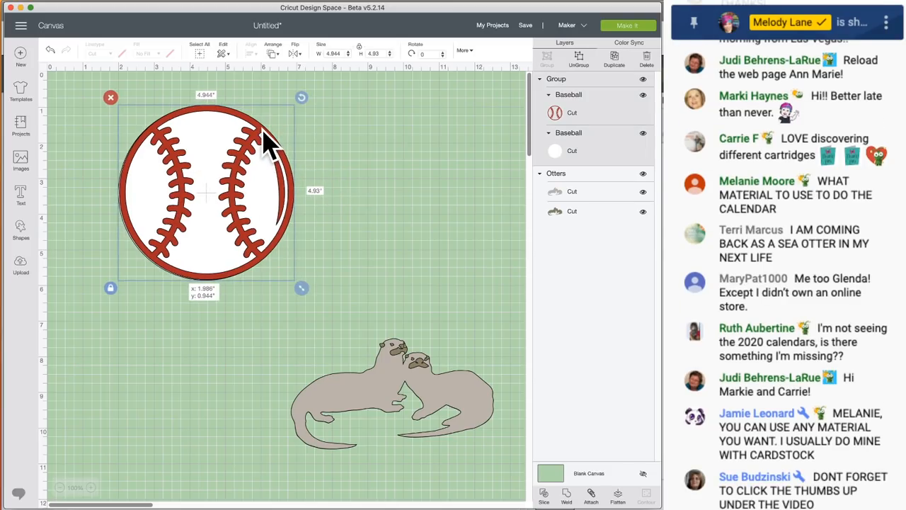
pyautogui.moveTo(269, 142); pyautogui.dragTo(270, 141)
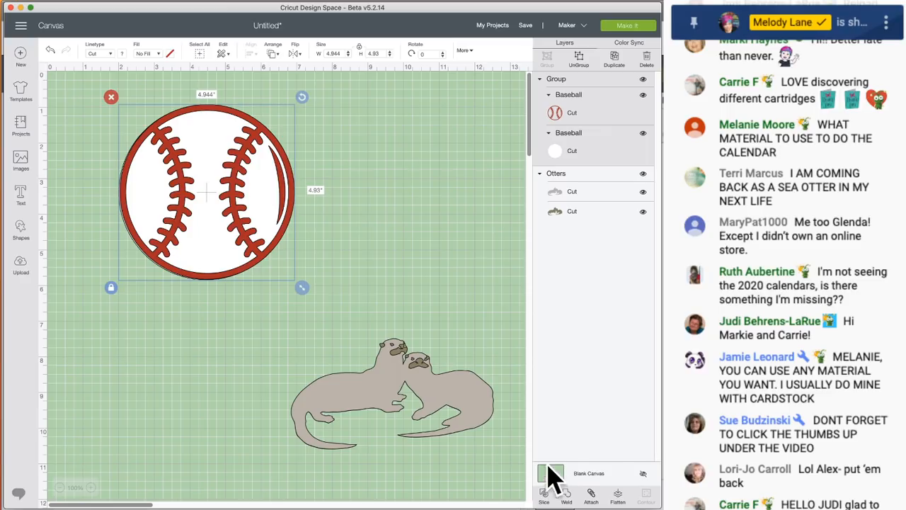
# Attach the grouped baseball layers, move the result slightly and scale it down proportionally to about 4.65 inches wide.
pyautogui.click(593, 495)
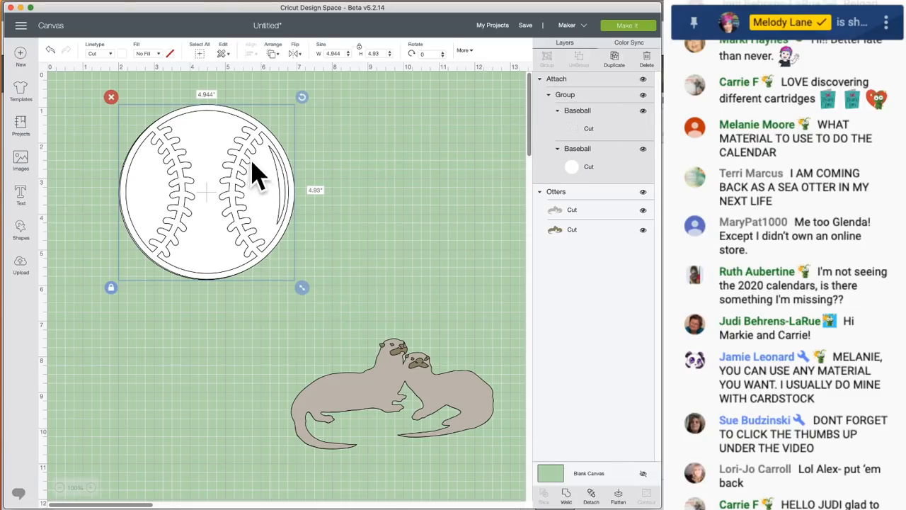
pyautogui.moveTo(255, 172); pyautogui.dragTo(269, 159)
pyautogui.moveTo(322, 279)
pyautogui.mouseDown()
pyautogui.moveTo(289, 257)
pyautogui.moveTo(312, 269)
pyautogui.mouseUp()
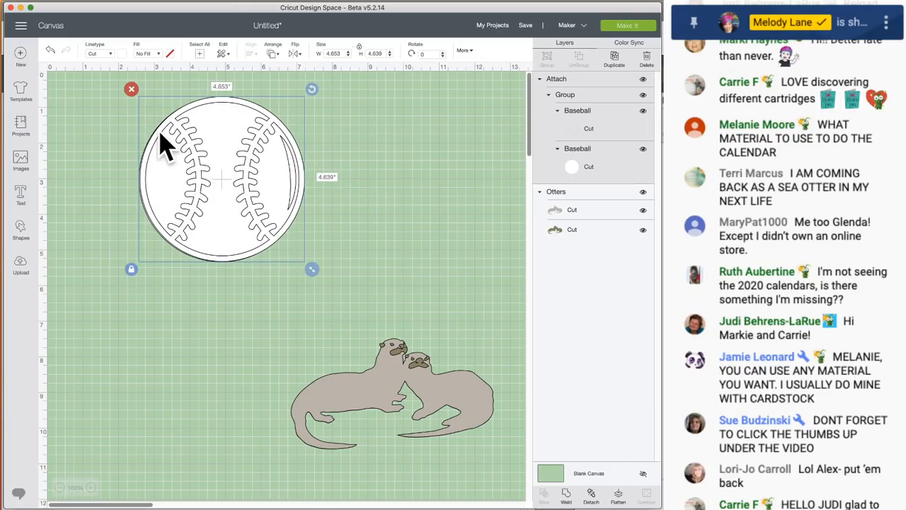
# Preview how the attached baseball is laid out on the cutting mats and return to the canvas.
pyautogui.click(629, 27)
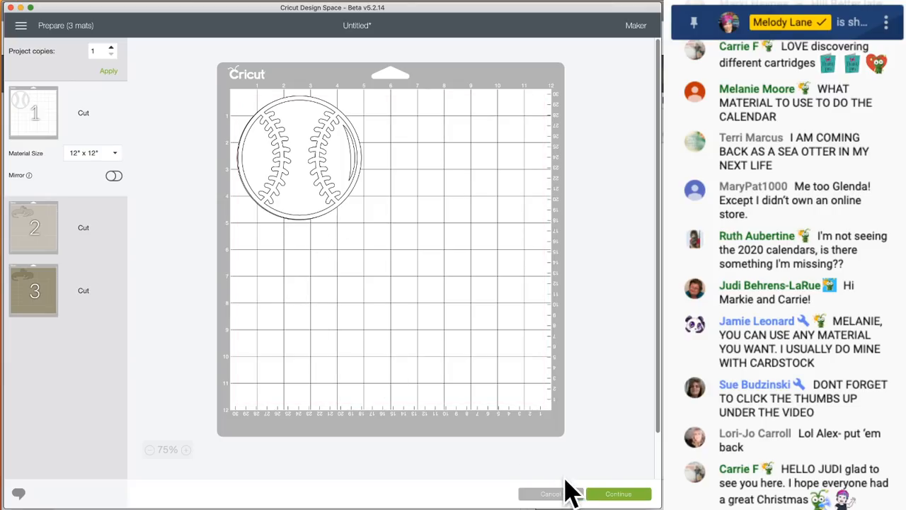
pyautogui.click(554, 494)
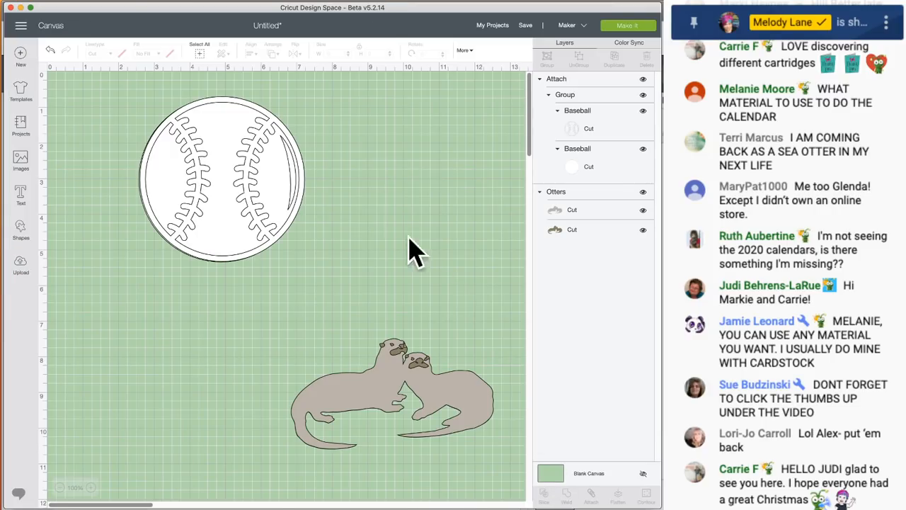
# Detach the baseball layers, shift the group slightly on the canvas and ungroup it into separate layers.
pyautogui.click(226, 141)
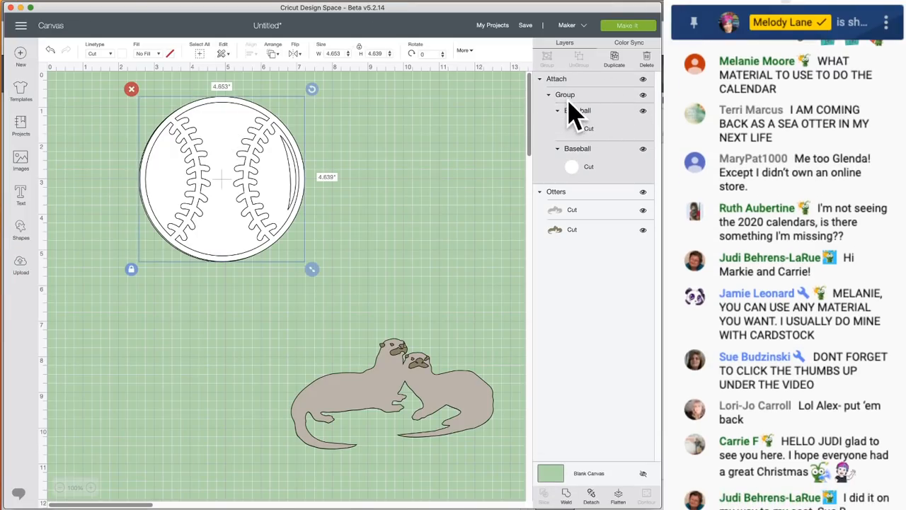
pyautogui.click(572, 101)
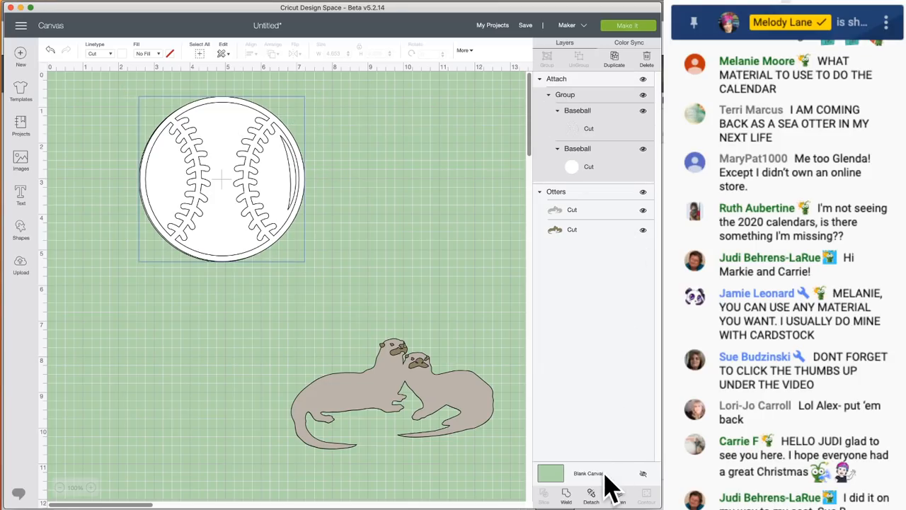
pyautogui.click(592, 495)
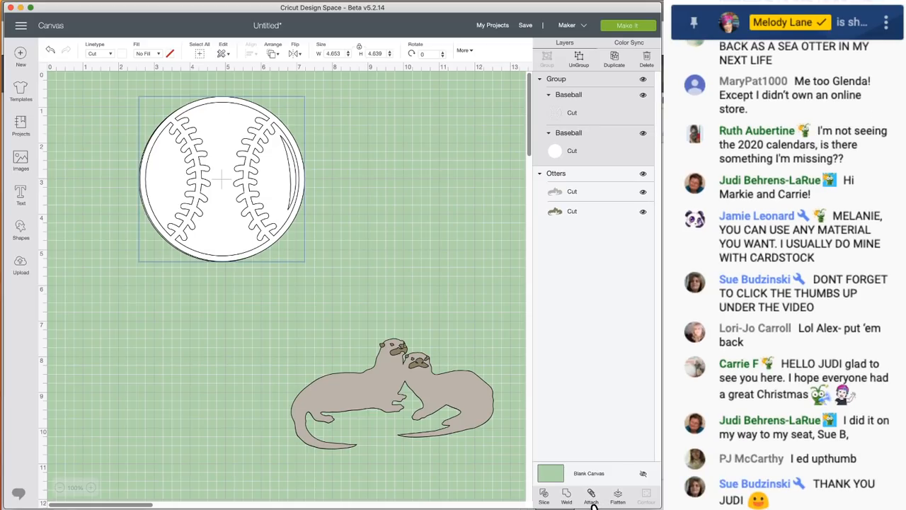
pyautogui.moveTo(283, 131); pyautogui.dragTo(242, 130)
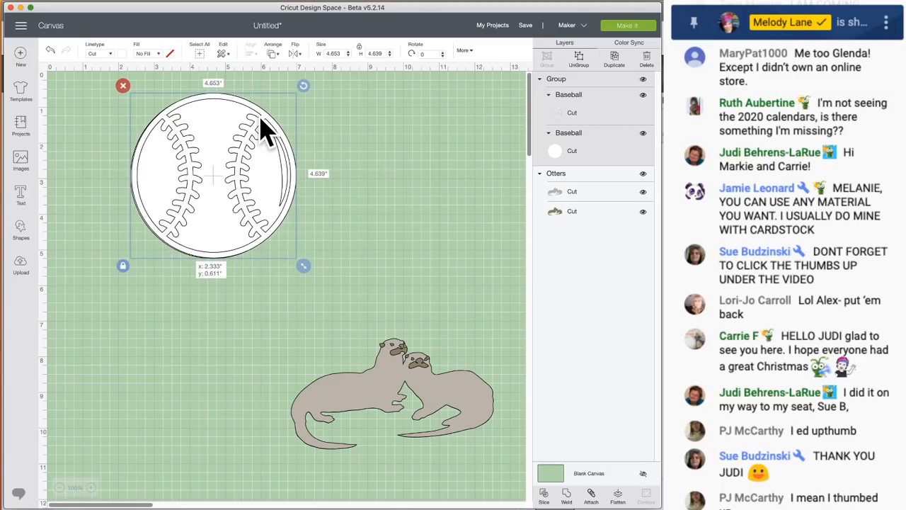
pyautogui.click(579, 59)
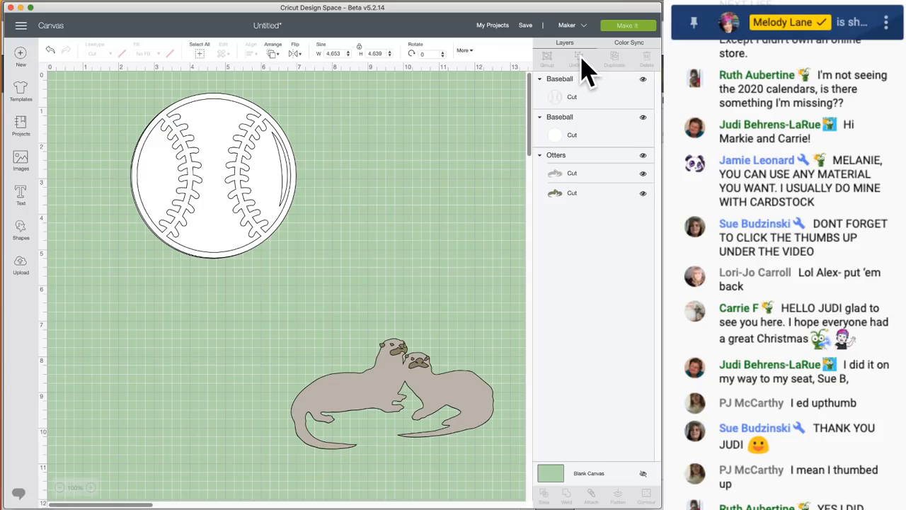
# Recolor the baseball's stitching layer red and set its linetype to Draw.
pyautogui.click(259, 147)
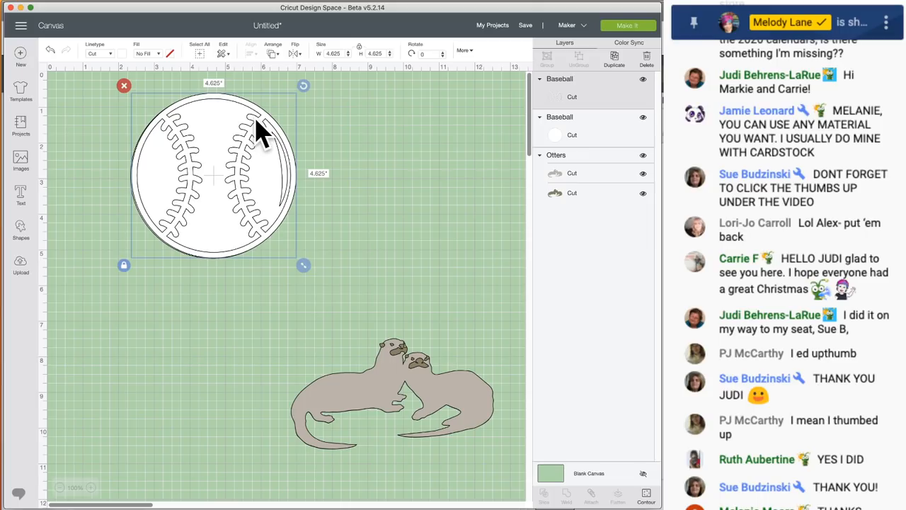
pyautogui.click(122, 55)
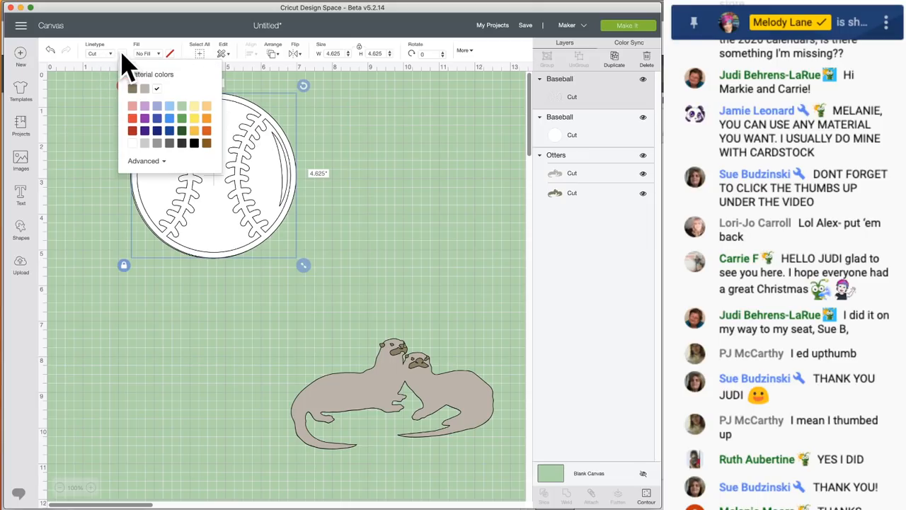
pyautogui.click(133, 119)
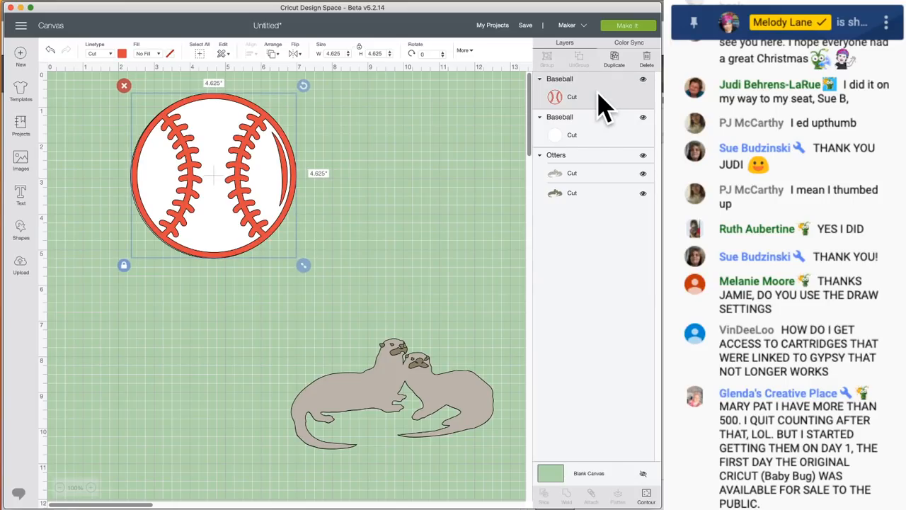
pyautogui.click(114, 55)
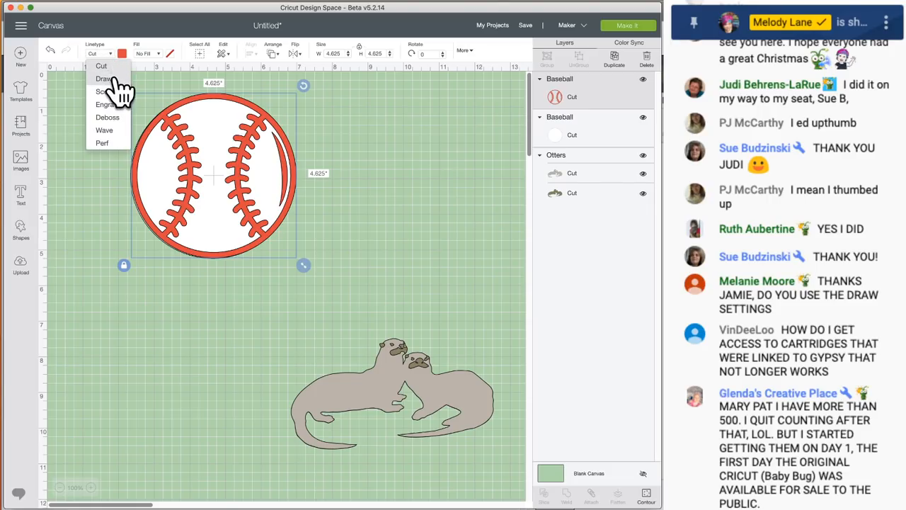
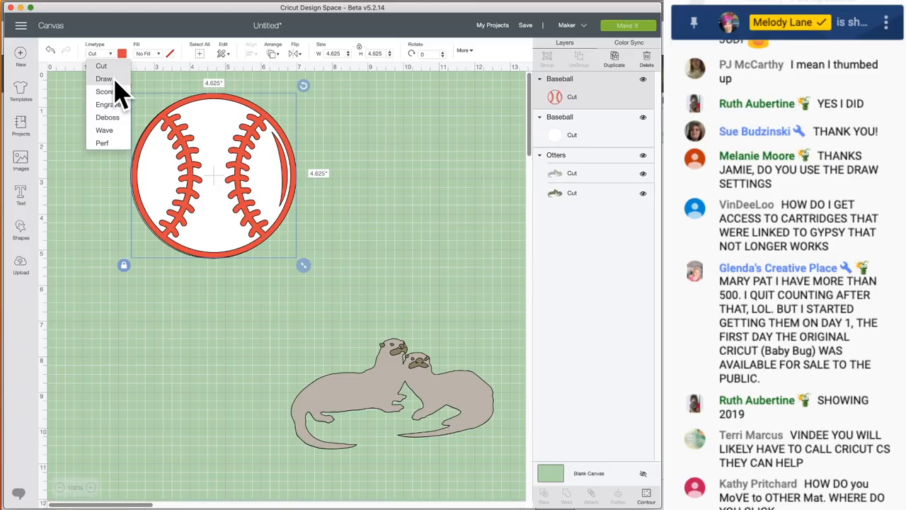
pyautogui.click(105, 79)
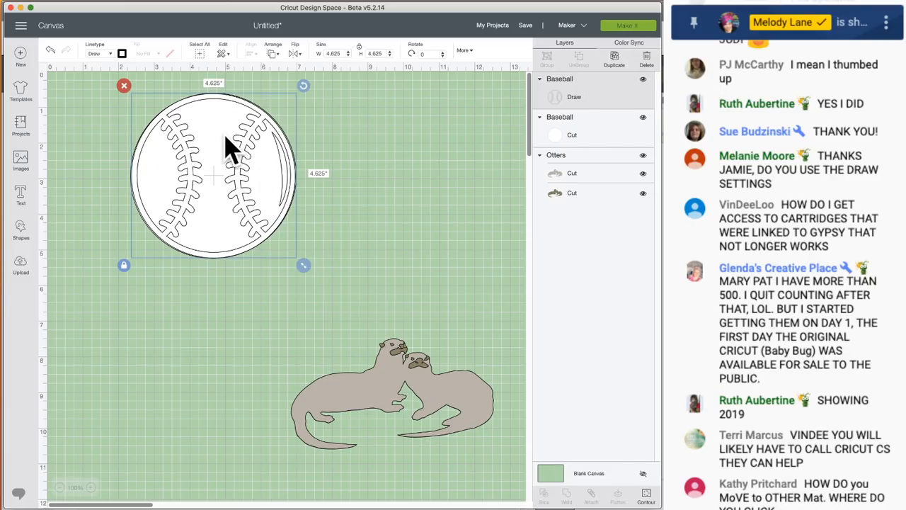
# Preview the separate mats for the drawn stitching and the cut circle, and return to the canvas.
pyautogui.click(636, 26)
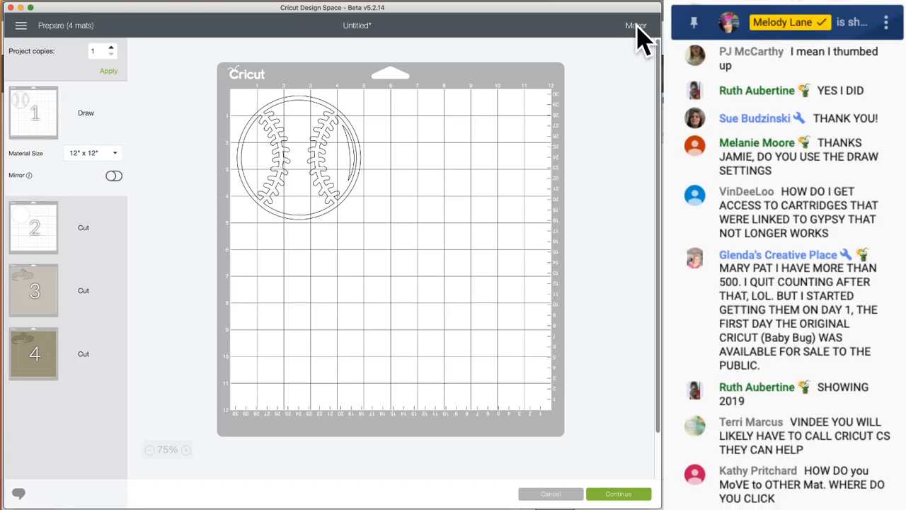
pyautogui.click(32, 234)
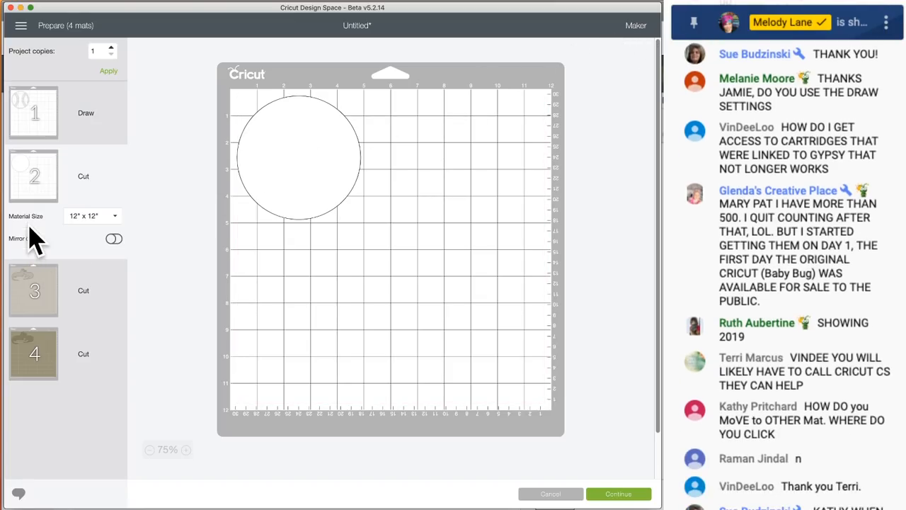
pyautogui.click(28, 108)
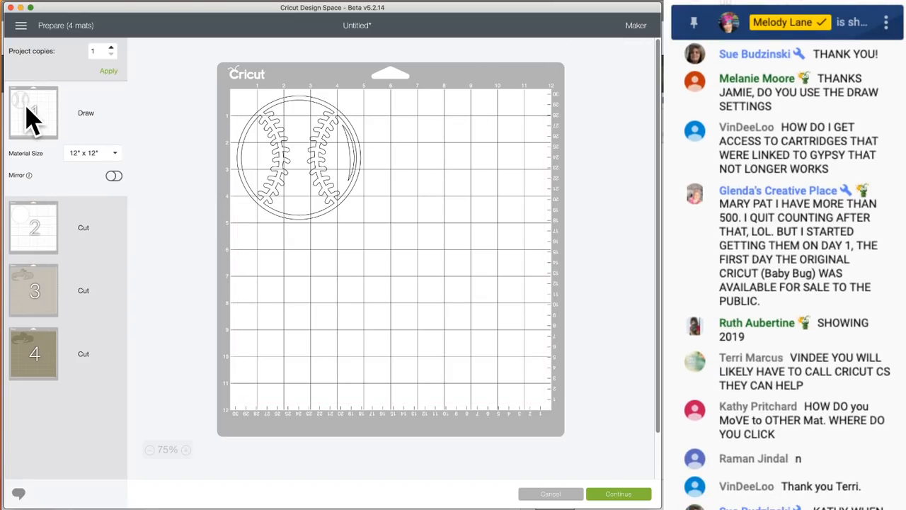
pyautogui.click(551, 494)
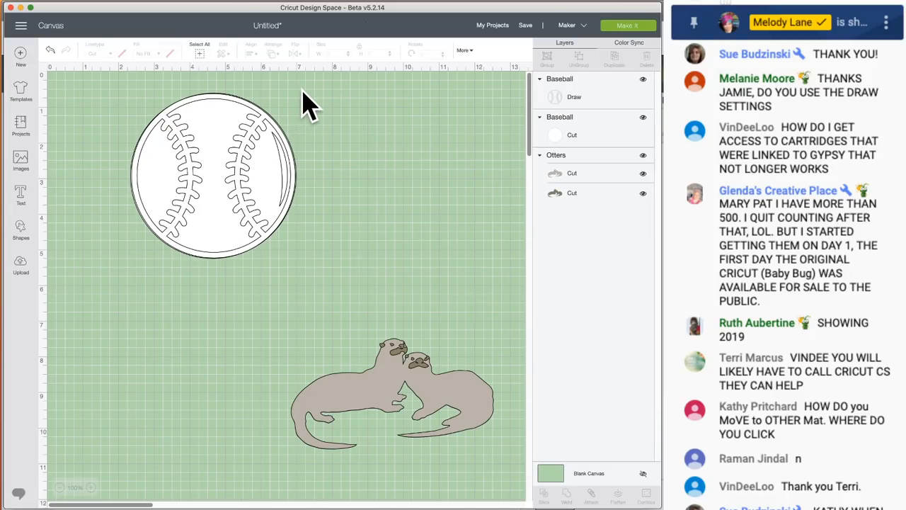
# Select both baseball layers and attach the drawn stitching to the white cut circle.
pyautogui.moveTo(301, 86); pyautogui.dragTo(158, 197)
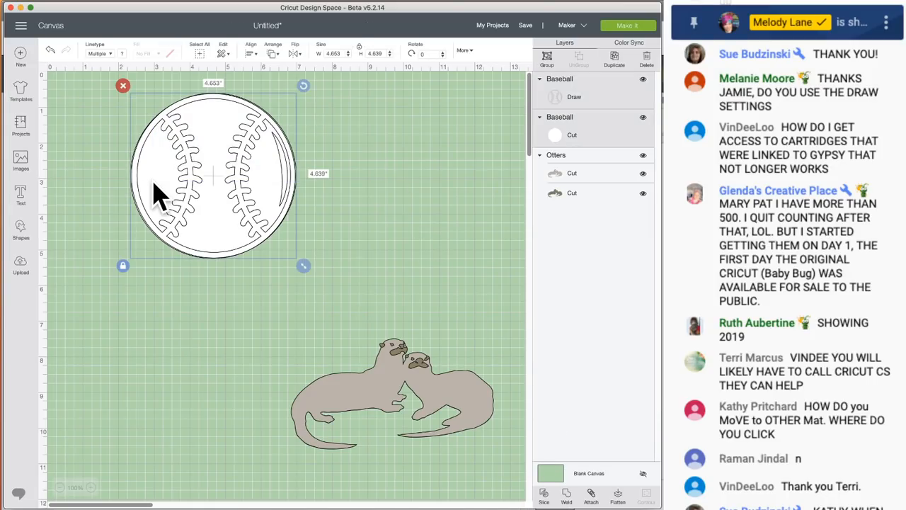
pyautogui.click(592, 496)
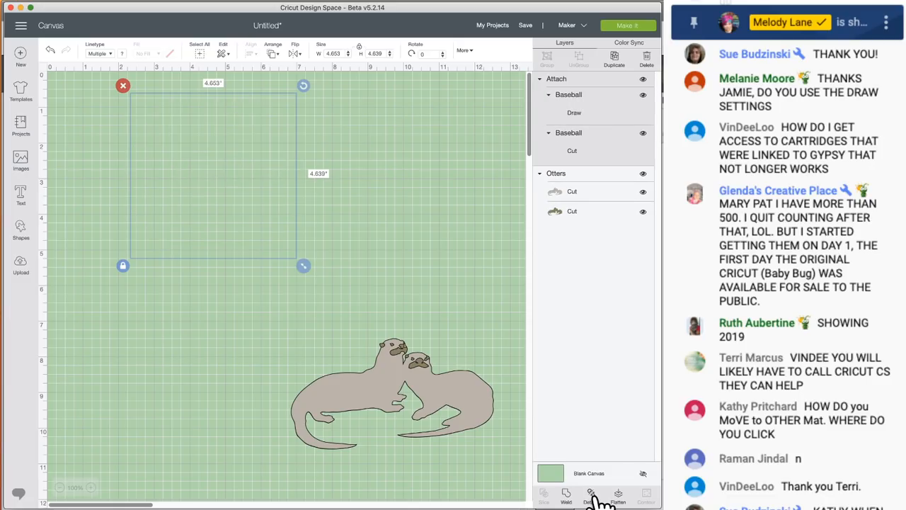
# Preview the attached baseball's mat, review the tools needed with Kraft Board as the material, and return to the canvas.
pyautogui.click(626, 29)
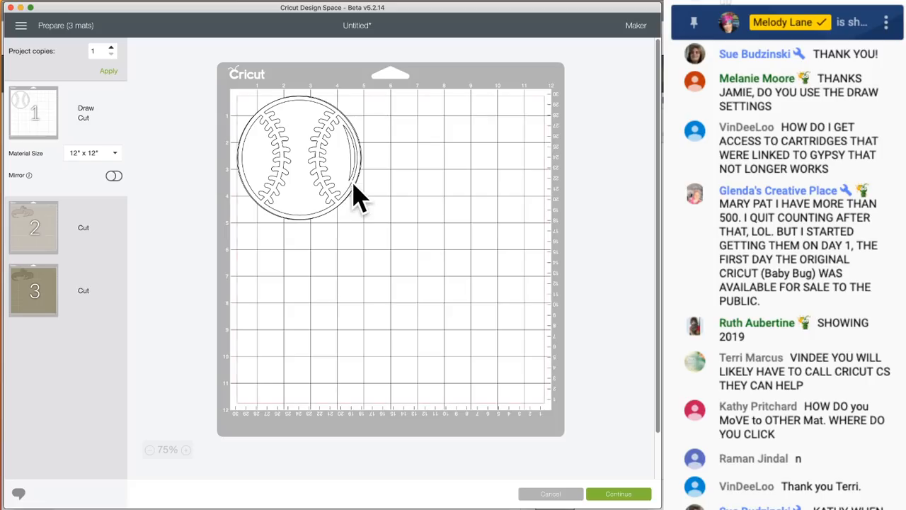
pyautogui.click(621, 495)
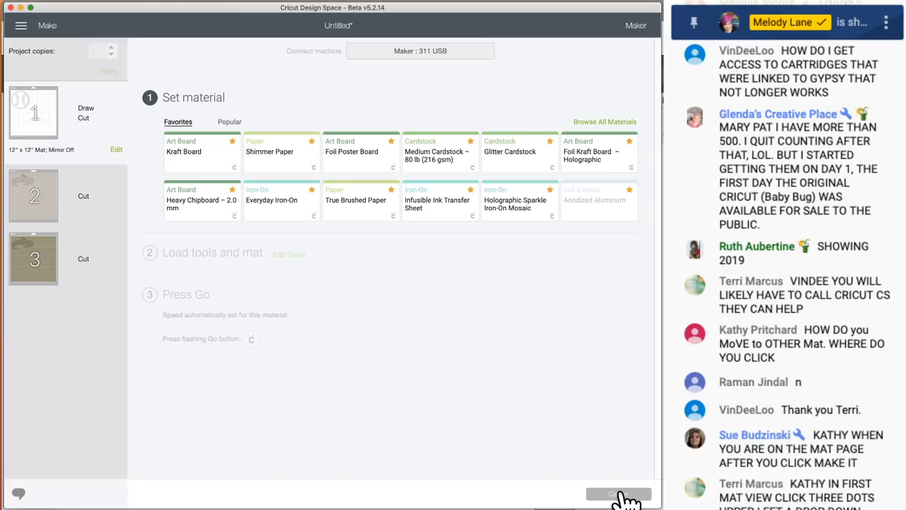
pyautogui.click(209, 158)
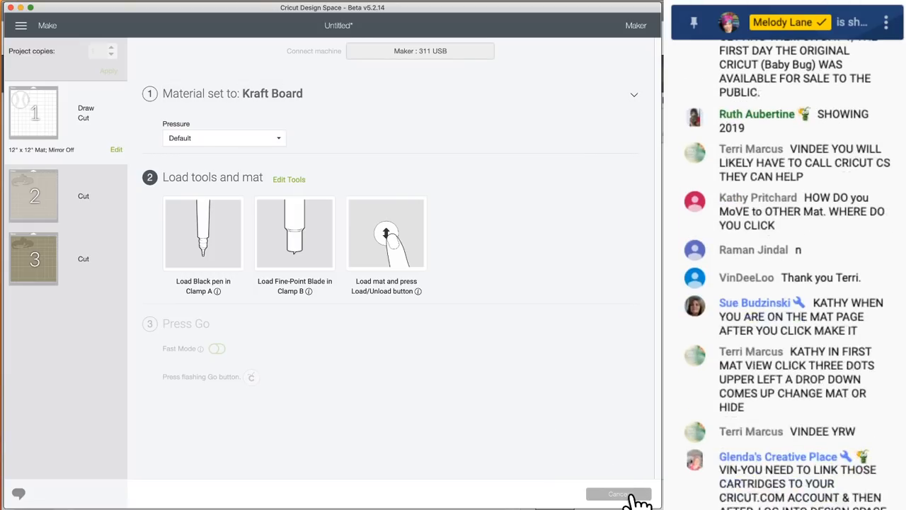
pyautogui.click(627, 495)
pyautogui.click(370, 43)
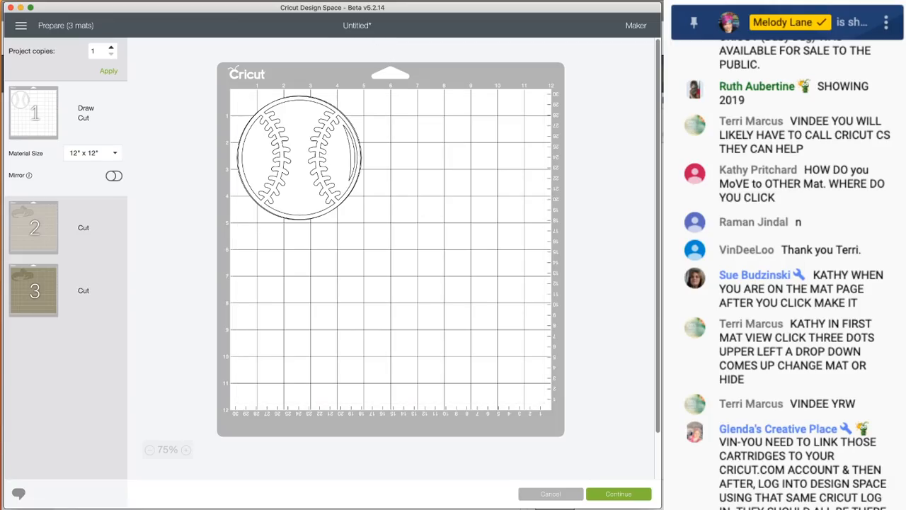
pyautogui.click(566, 494)
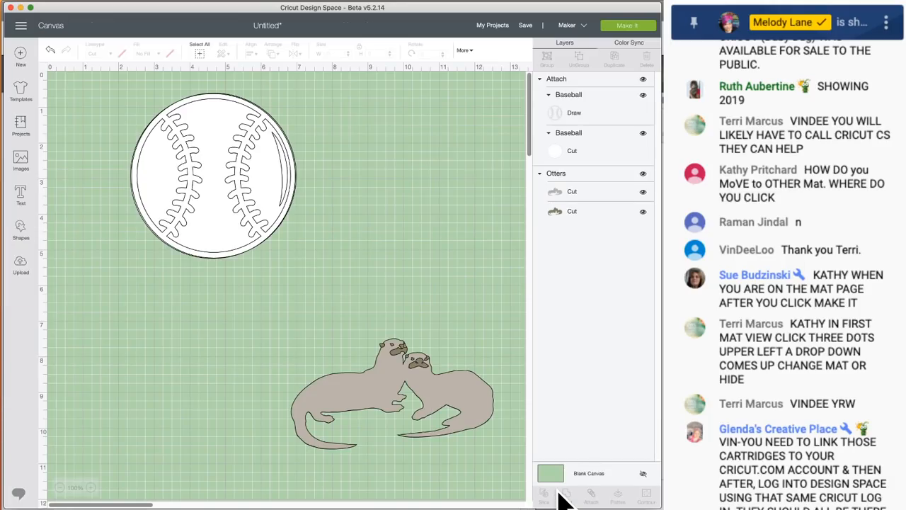
# Move the attached baseball to about 2.8 inches across and 1.4 inches down the canvas, and select its Draw layer.
pyautogui.click(249, 148)
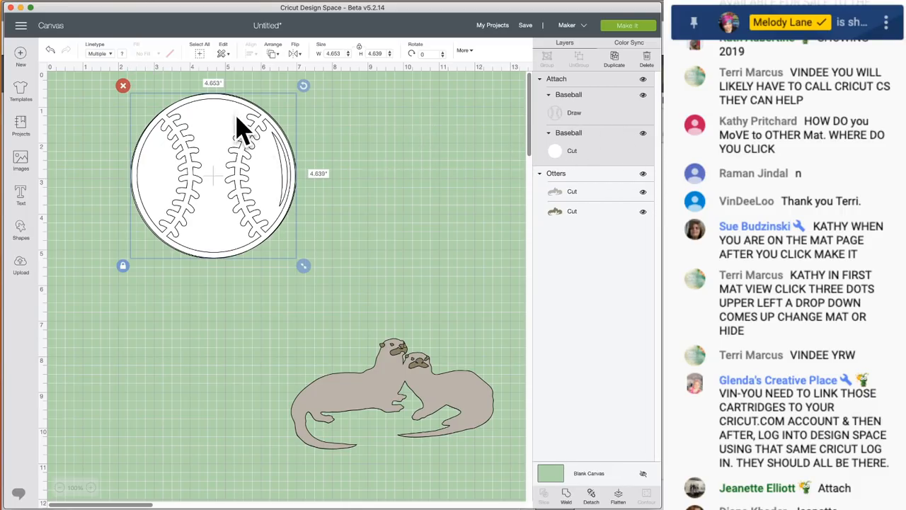
pyautogui.moveTo(253, 121); pyautogui.dragTo(269, 149)
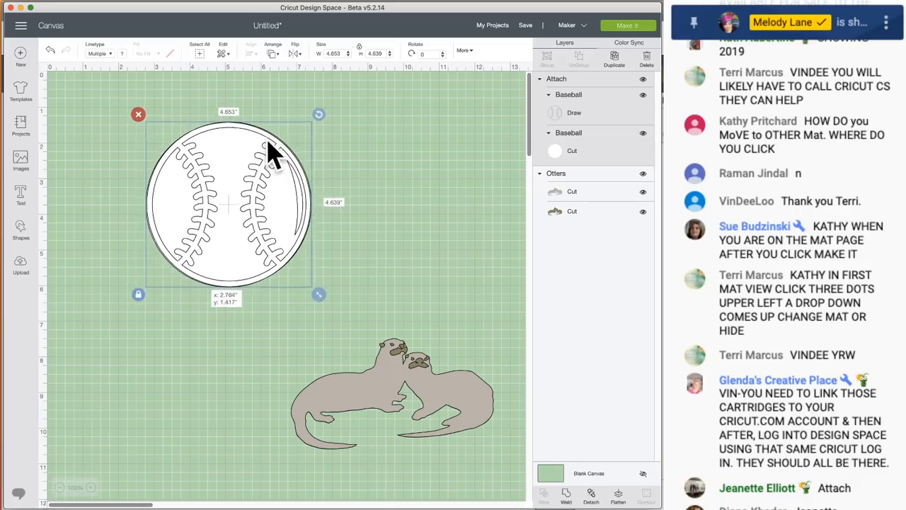
pyautogui.click(566, 116)
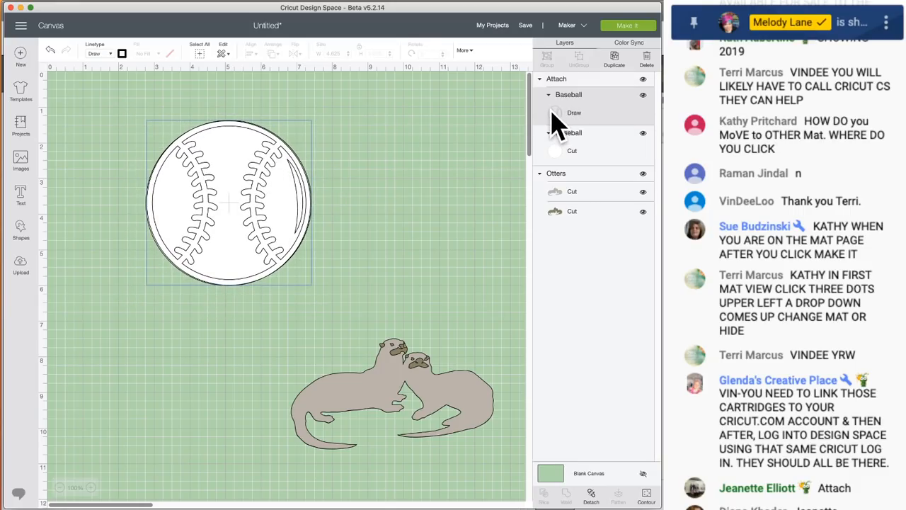
# Review the pen types and colours for the baseball's Draw layer, trying Glitter Gel (0.8mm) and going back to Fine Point (0.4mm).
pyautogui.click(122, 55)
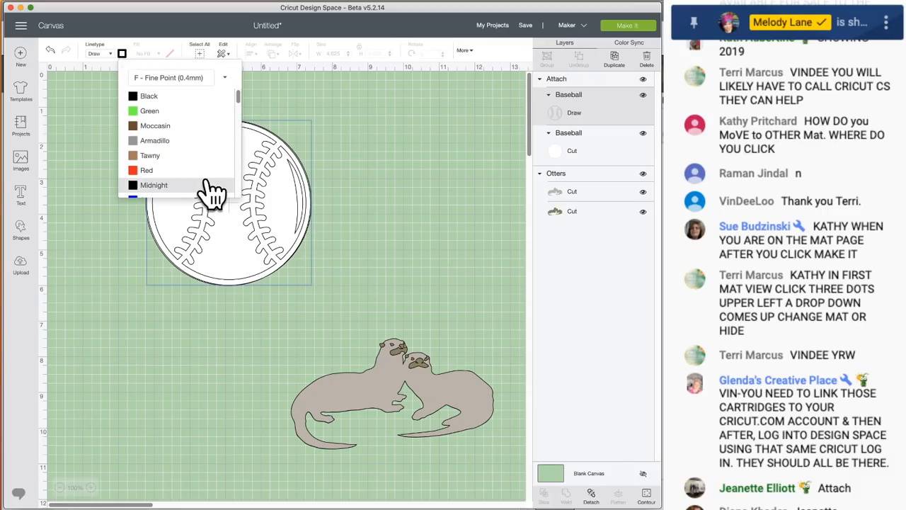
pyautogui.scroll(-2, 226, 170)
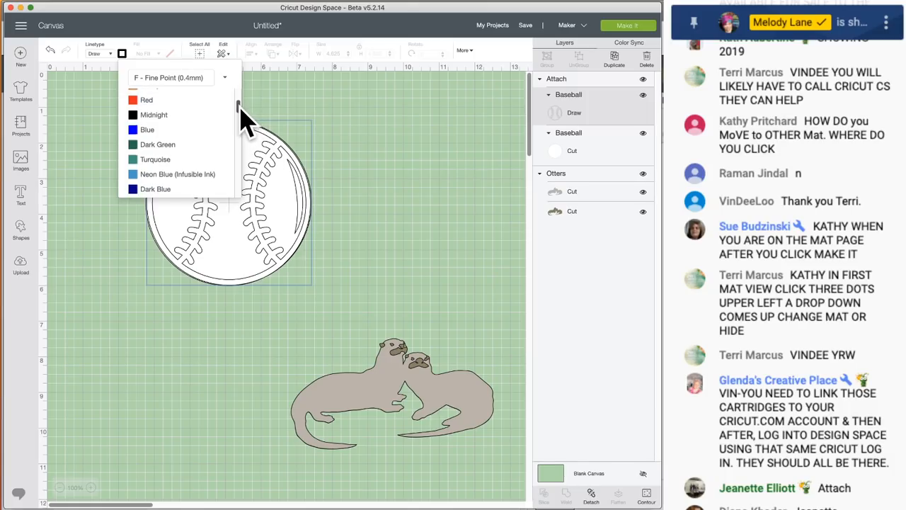
pyautogui.moveTo(237, 112); pyautogui.dragTo(229, 78)
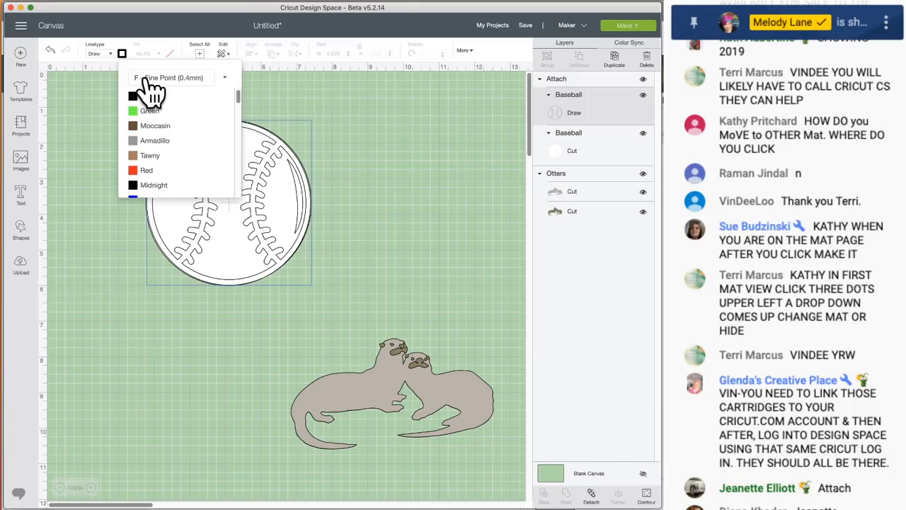
pyautogui.click(184, 78)
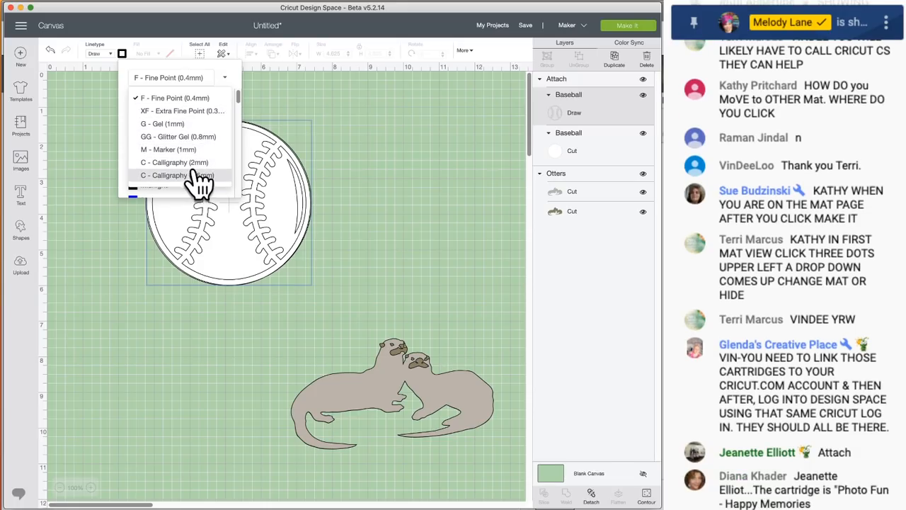
pyautogui.click(188, 138)
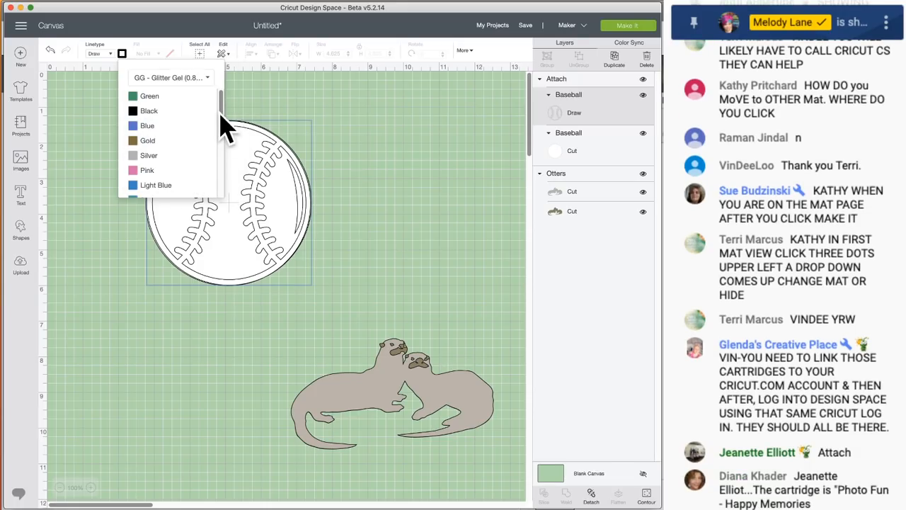
pyautogui.moveTo(222, 126); pyautogui.dragTo(215, 77)
pyautogui.click(192, 77)
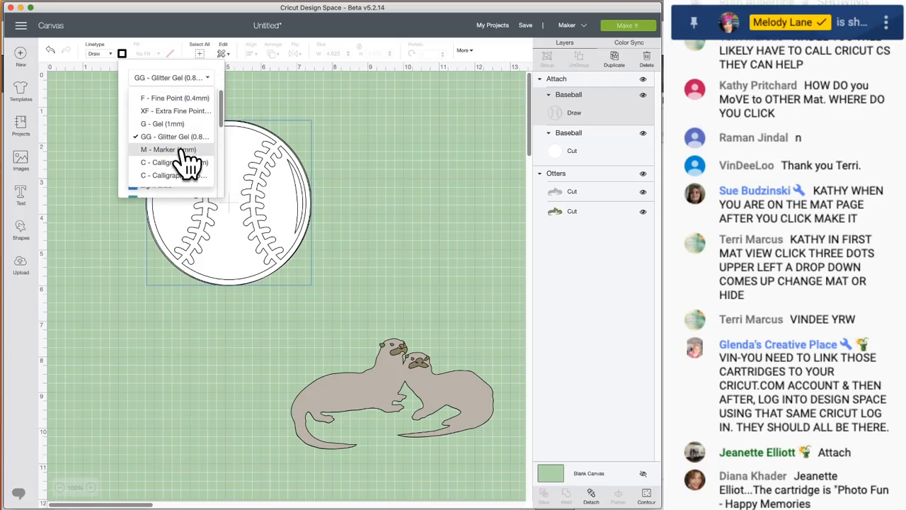
pyautogui.click(176, 98)
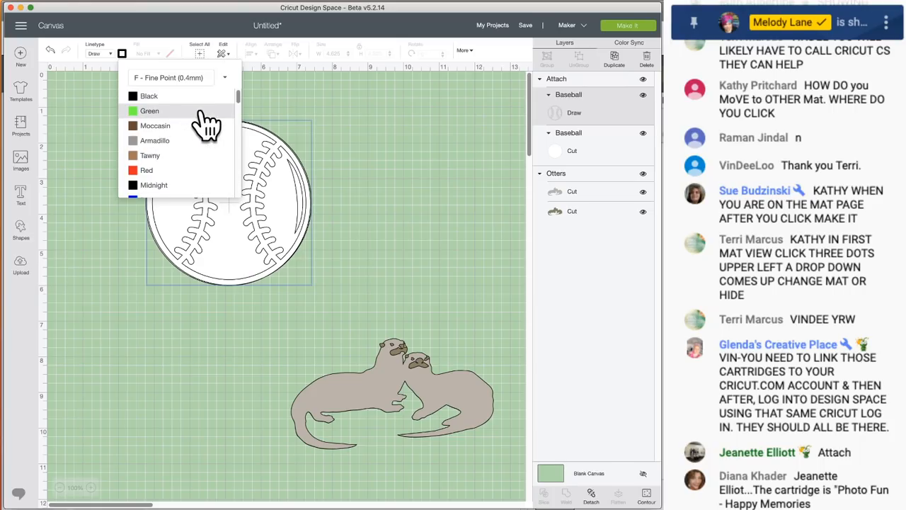
# Set the drawn stitching's pen colour to Light Turquoise after trying Neon Green (Infusible Ink) and Purple.
pyautogui.moveTo(238, 98); pyautogui.dragTo(241, 137)
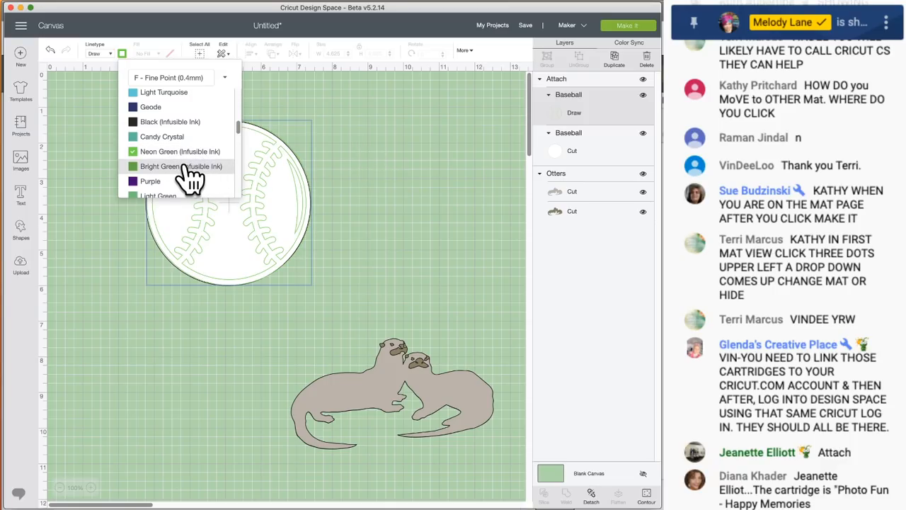
pyautogui.click(153, 107)
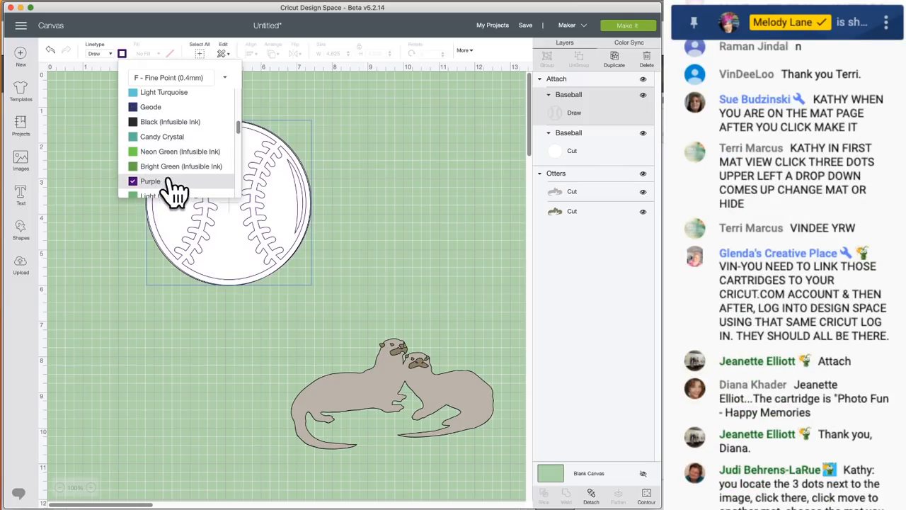
pyautogui.click(170, 94)
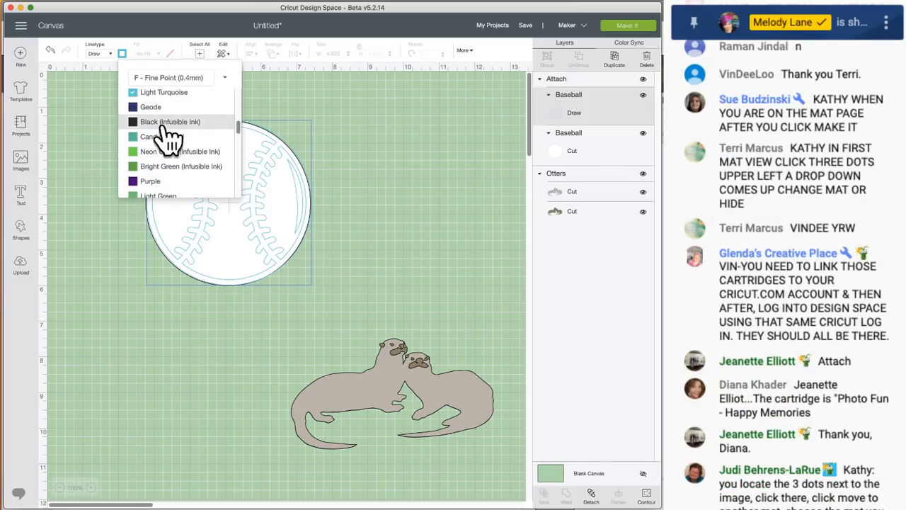
pyautogui.click(348, 161)
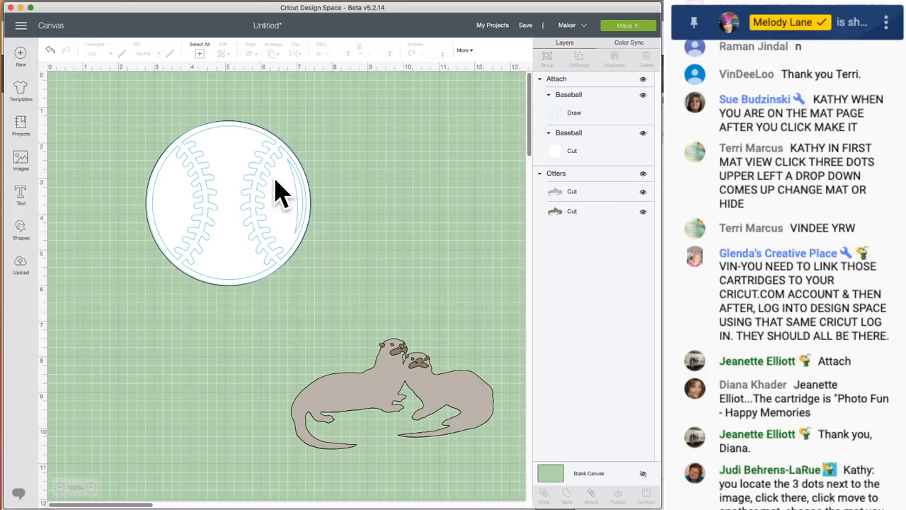
# Preview the mats and move the baseball to the light taupe otter mat, about 6.5 inches across and 5.3 inches down.
pyautogui.click(225, 150)
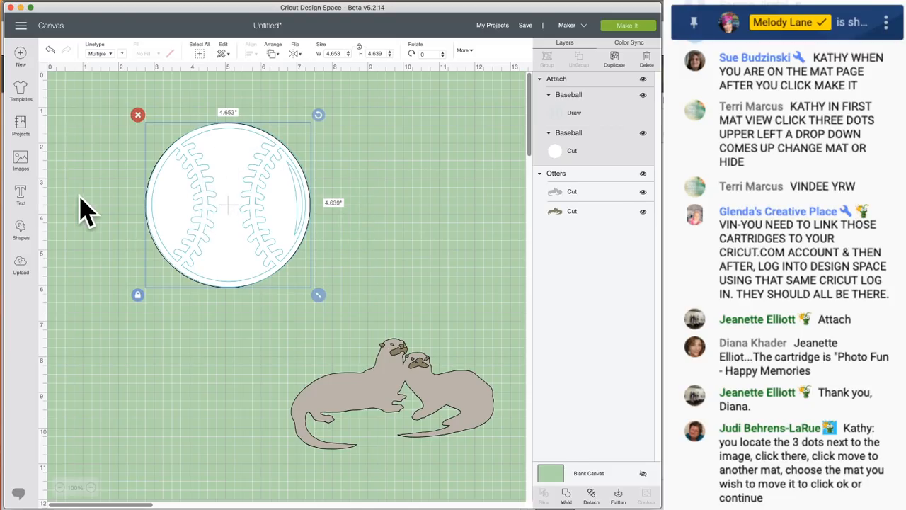
pyautogui.click(629, 26)
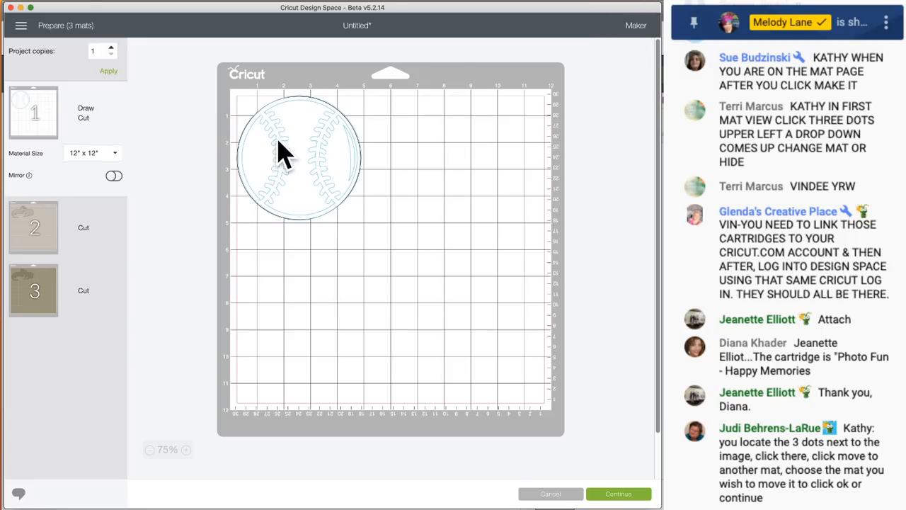
pyautogui.click(282, 152)
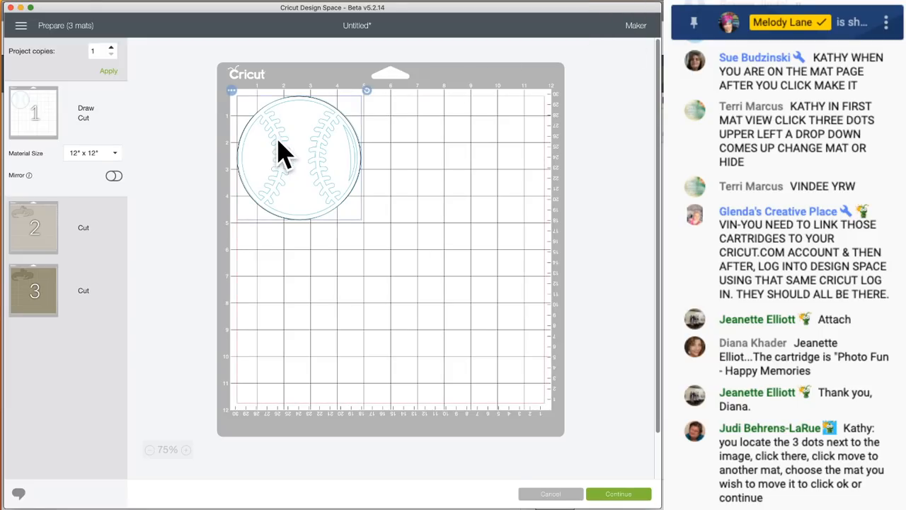
pyautogui.click(233, 90)
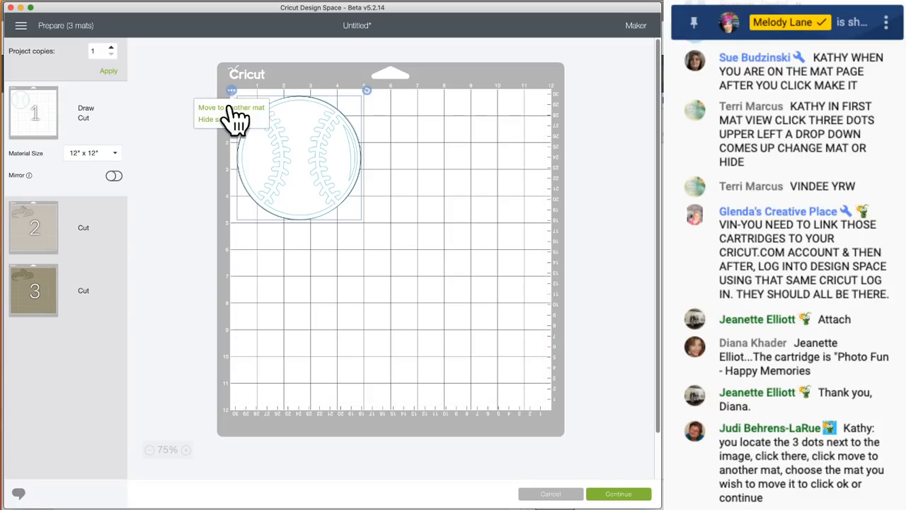
pyautogui.click(240, 110)
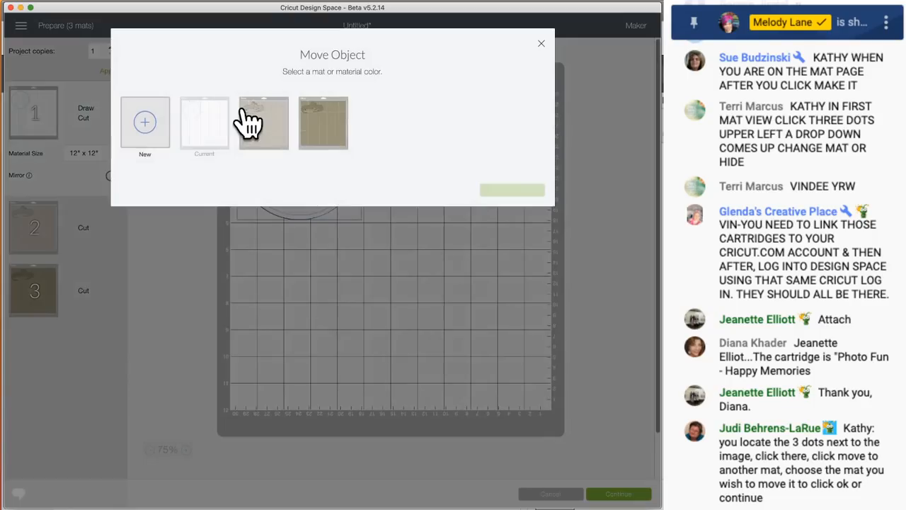
pyautogui.click(260, 130)
pyautogui.click(504, 191)
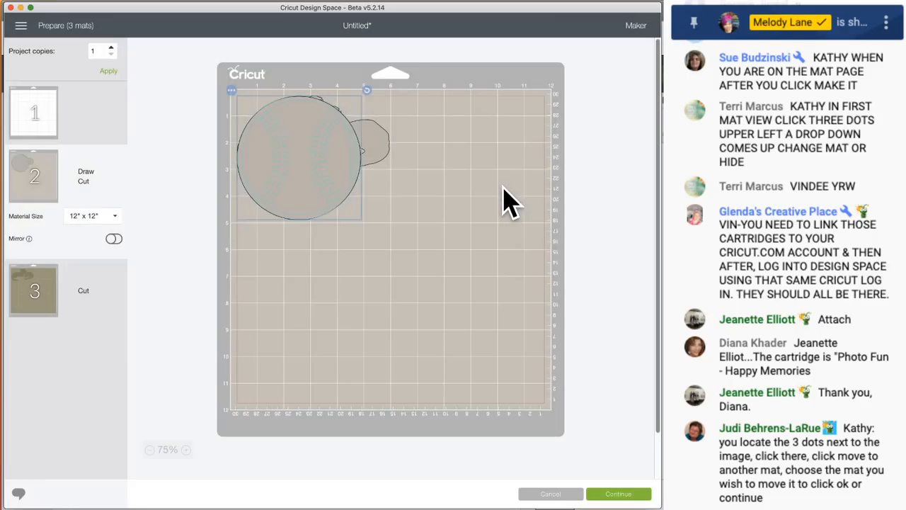
pyautogui.moveTo(303, 139); pyautogui.dragTo(471, 289)
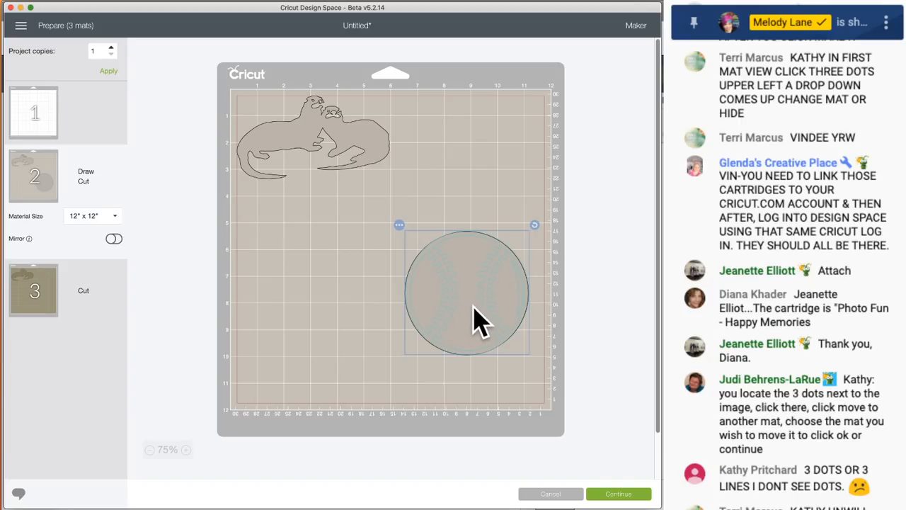
# Review the dark brown otter mat and the material selection, and cancel back to the canvas.
pyautogui.click(55, 300)
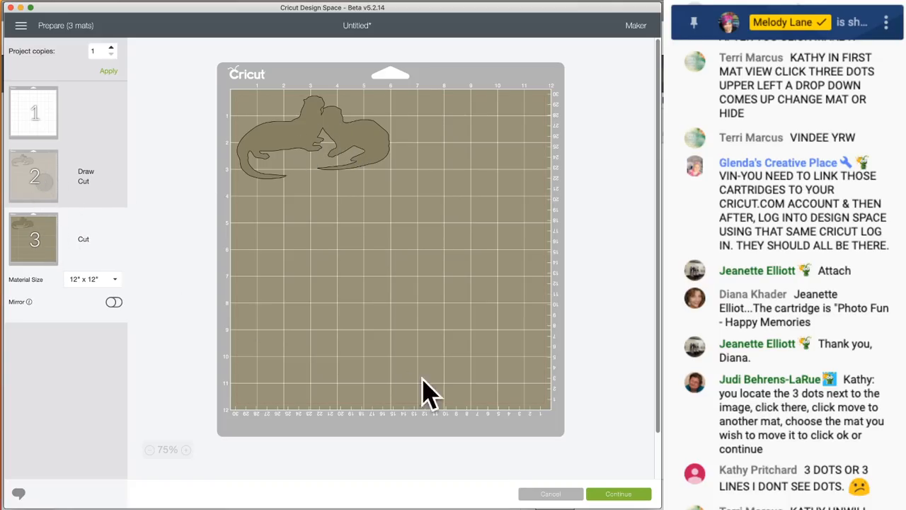
pyautogui.click(632, 494)
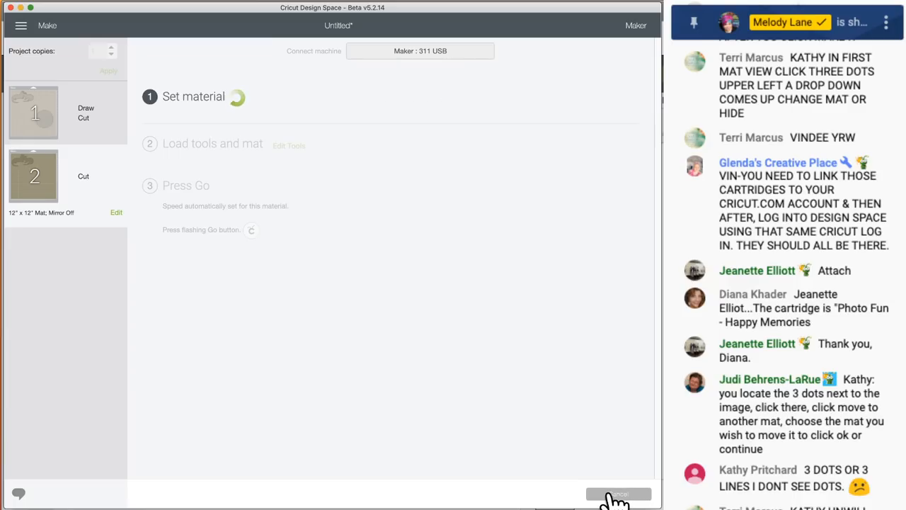
pyautogui.click(609, 495)
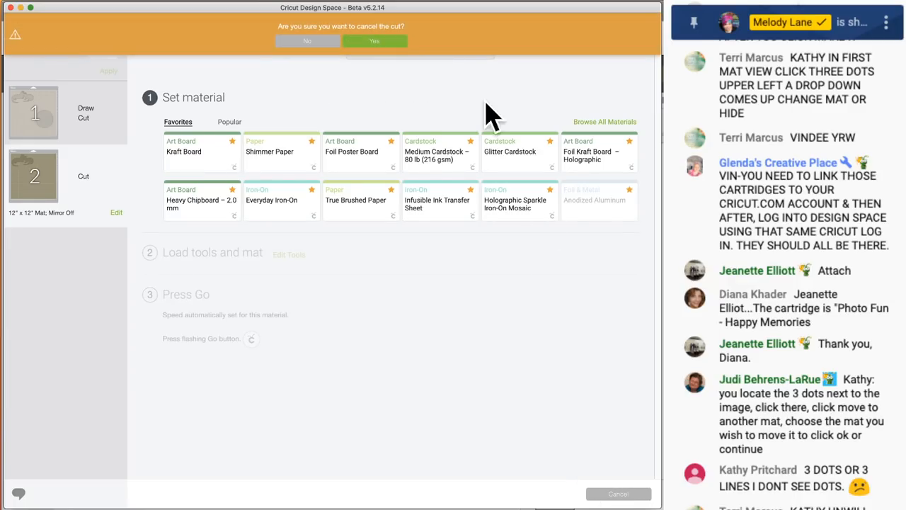
pyautogui.click(394, 43)
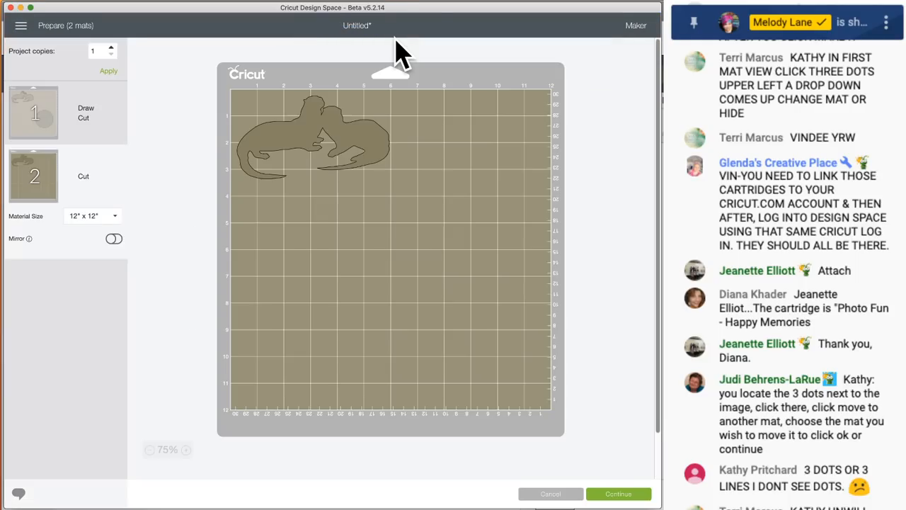
pyautogui.click(549, 494)
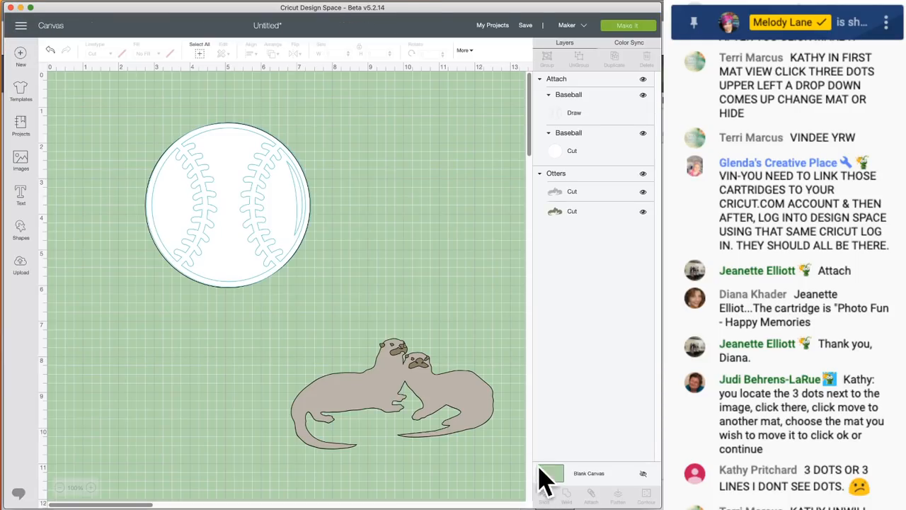
# Ungroup the otters and place their two layers below the baseball, about 2.4 inches across and 6.9 inches down.
pyautogui.moveTo(436, 396); pyautogui.dragTo(341, 371)
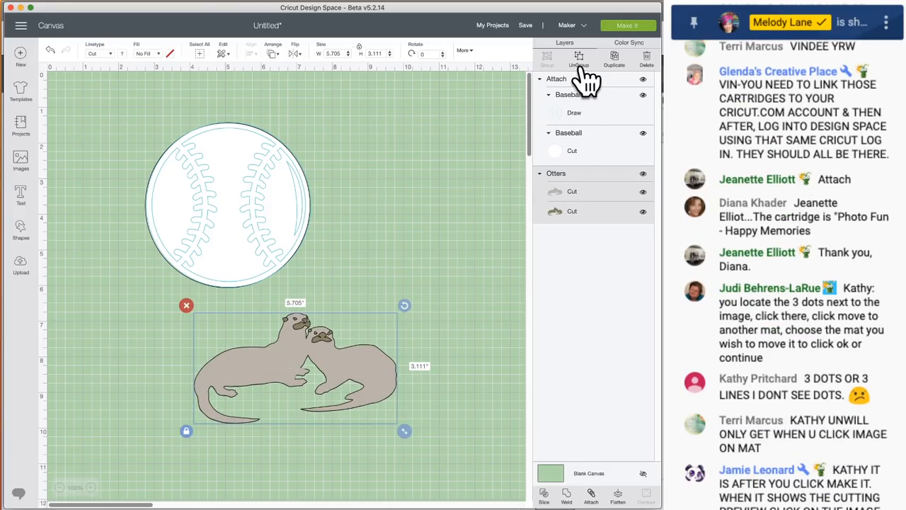
pyautogui.click(581, 69)
pyautogui.moveTo(338, 375); pyautogui.dragTo(295, 380)
pyautogui.moveTo(418, 238); pyautogui.dragTo(227, 349)
pyautogui.click(387, 255)
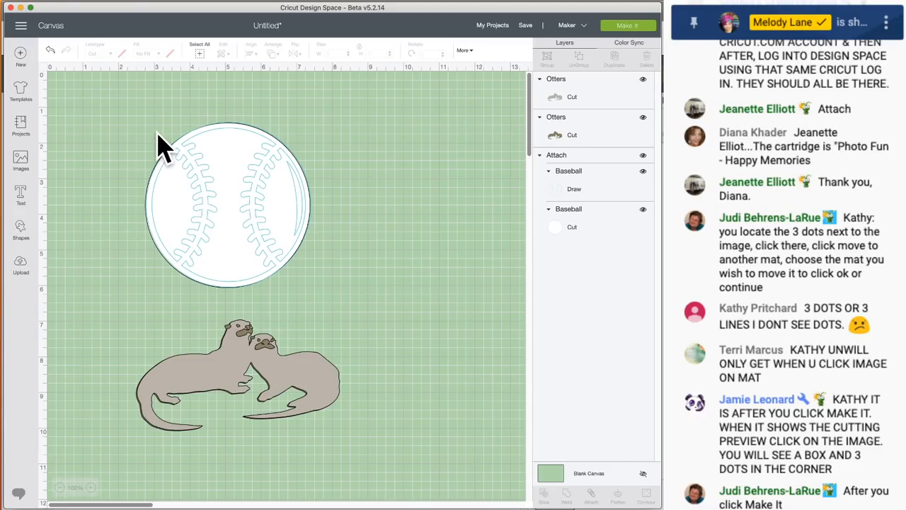
# Move the baseball to about 8.4 inches across and 6 inches down, and both otter layers to about 7 inches across and 8.3 inches down.
pyautogui.moveTo(189, 178); pyautogui.dragTo(338, 384)
pyautogui.click(212, 365)
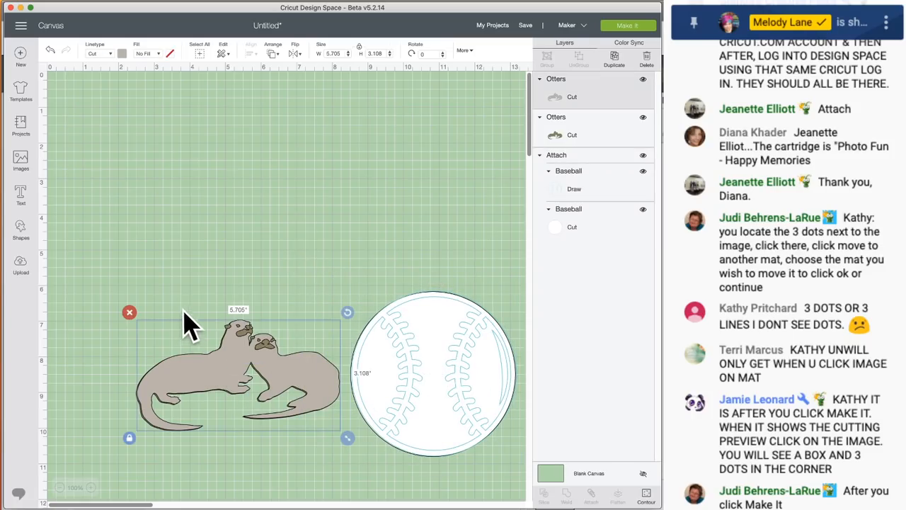
pyautogui.click(187, 300)
pyautogui.click(254, 410)
pyautogui.moveTo(258, 401); pyautogui.dragTo(422, 453)
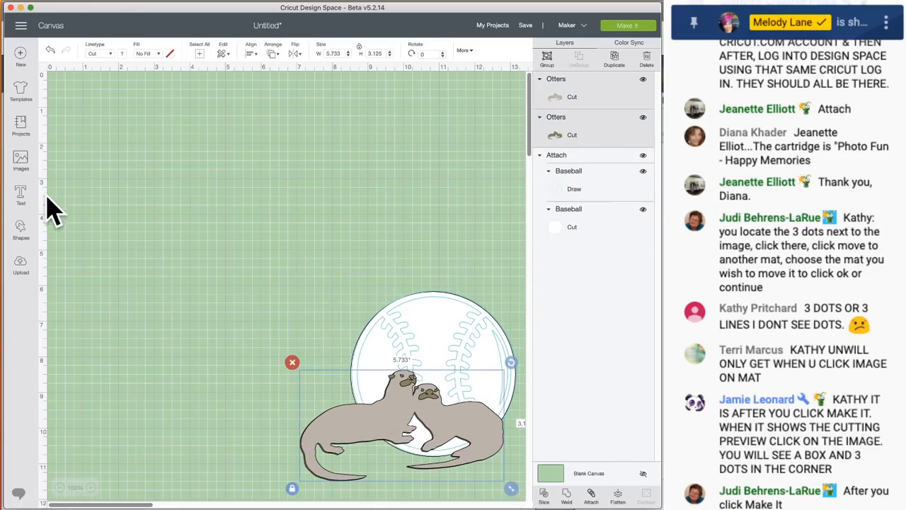
# Insert a square in the empty canvas area and stretch it, proportions unlocked, into a thin vertical bar about 0.11 by 7.1 inches.
pyautogui.click(27, 238)
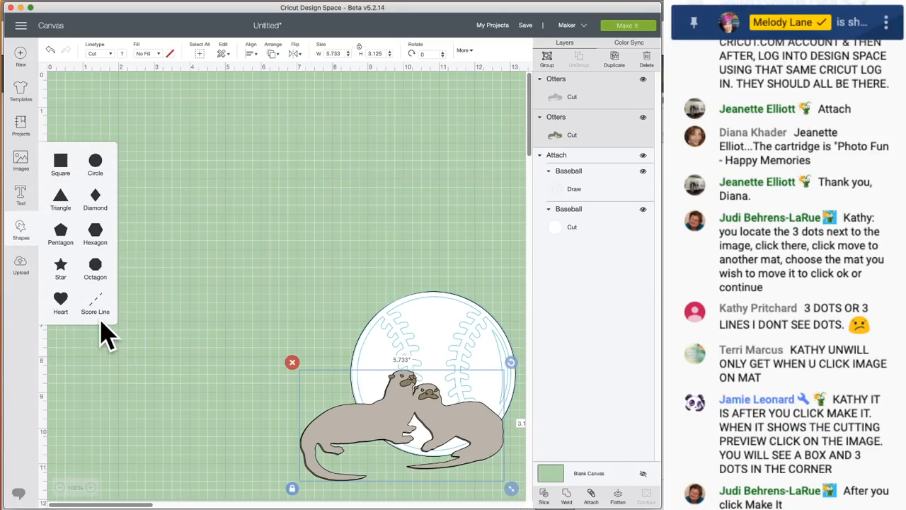
pyautogui.click(65, 172)
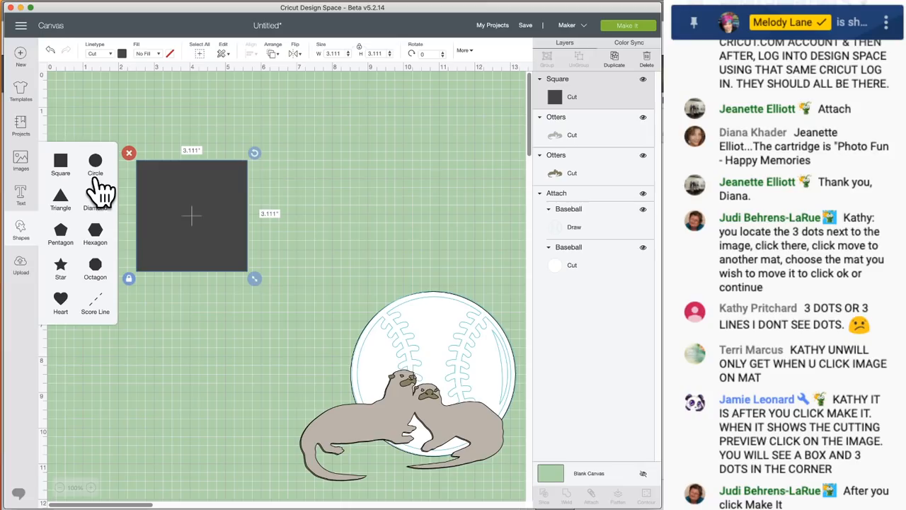
pyautogui.moveTo(198, 201); pyautogui.dragTo(208, 195)
pyautogui.moveTo(261, 276); pyautogui.dragTo(307, 313)
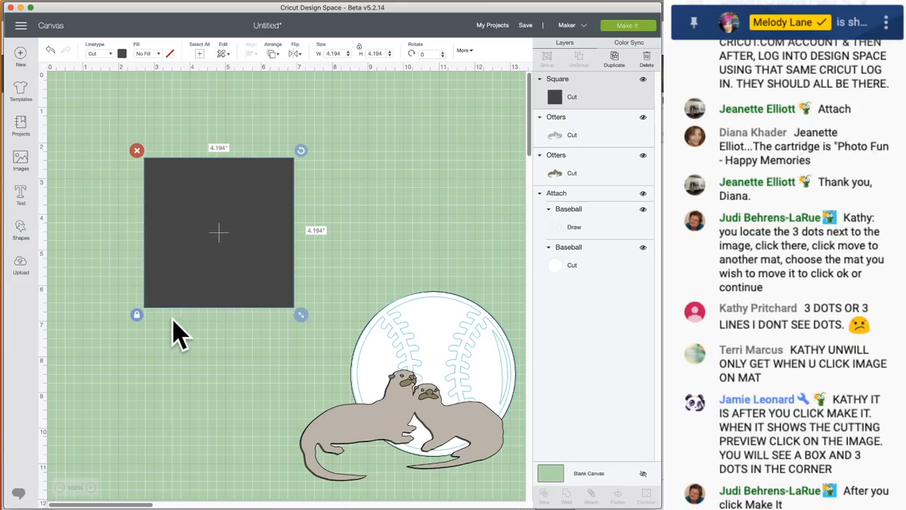
pyautogui.click(137, 314)
pyautogui.moveTo(303, 316); pyautogui.dragTo(157, 429)
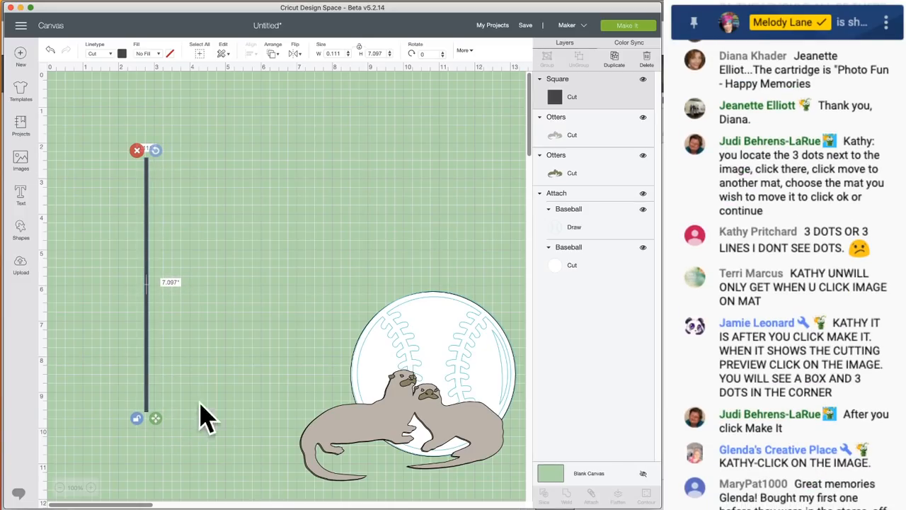
# Duplicate the thin bar three times, spacing the bars as two pairs about 1.6 inches apart, and select all four.
pyautogui.click(615, 58)
pyautogui.click(614, 58)
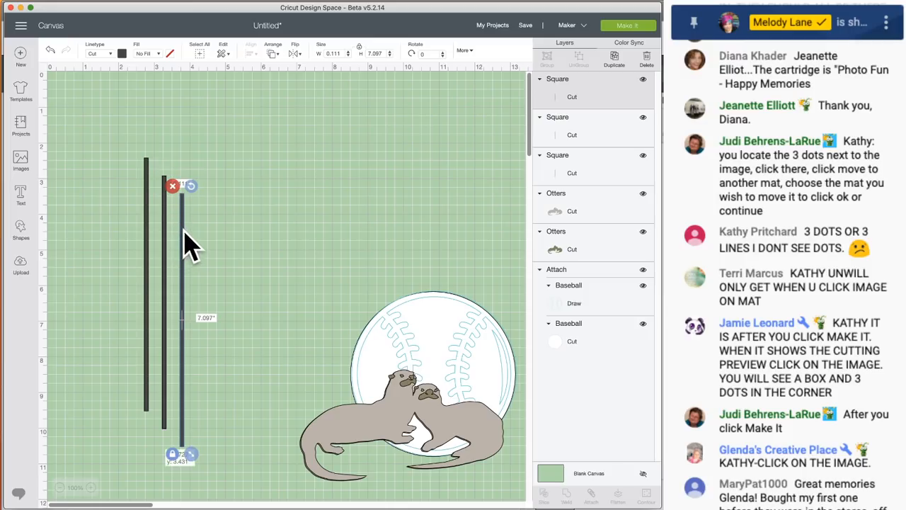
pyautogui.moveTo(185, 245); pyautogui.dragTo(224, 208)
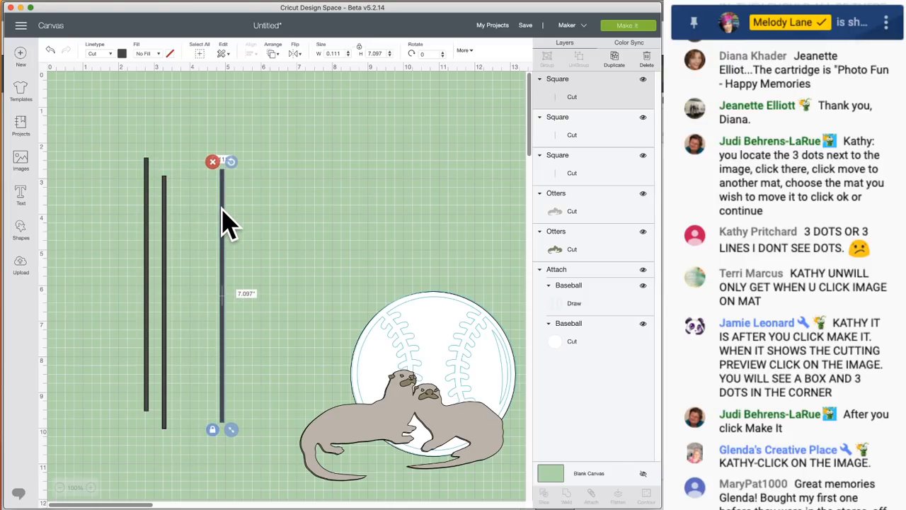
pyautogui.click(616, 59)
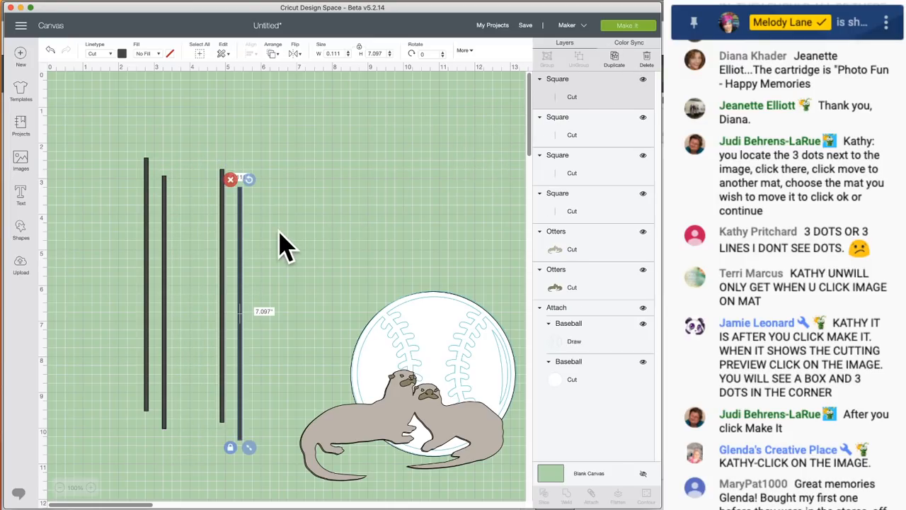
pyautogui.click(99, 134)
pyautogui.moveTo(97, 122); pyautogui.dragTo(318, 289)
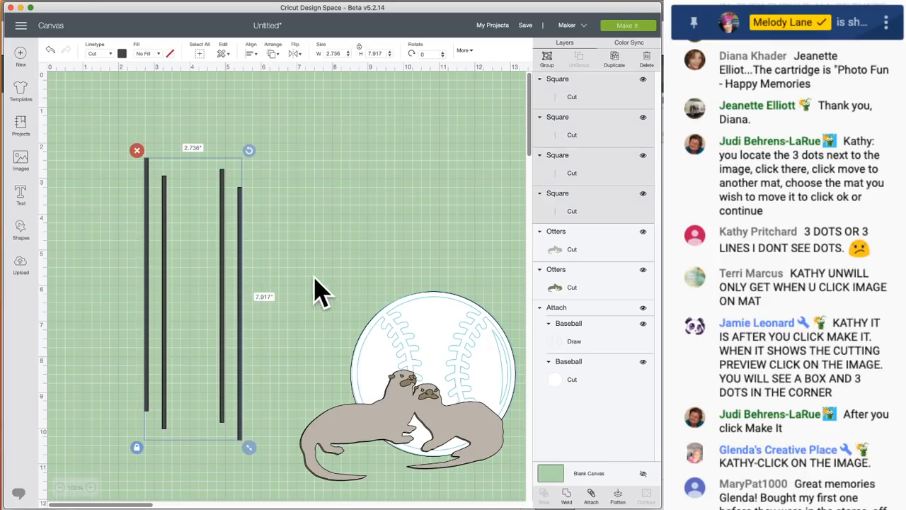
# Align the four thin bars along their top edges and distribute them evenly in the horizontal direction.
pyautogui.click(254, 55)
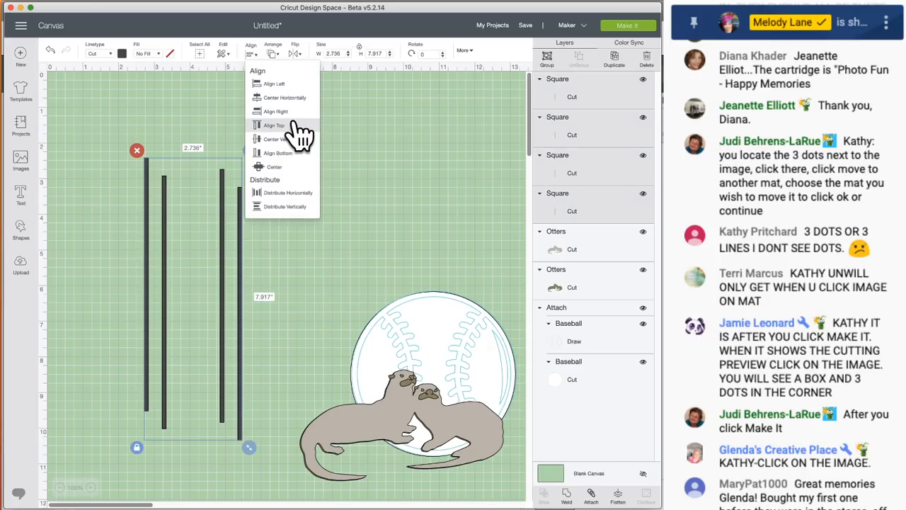
pyautogui.click(274, 126)
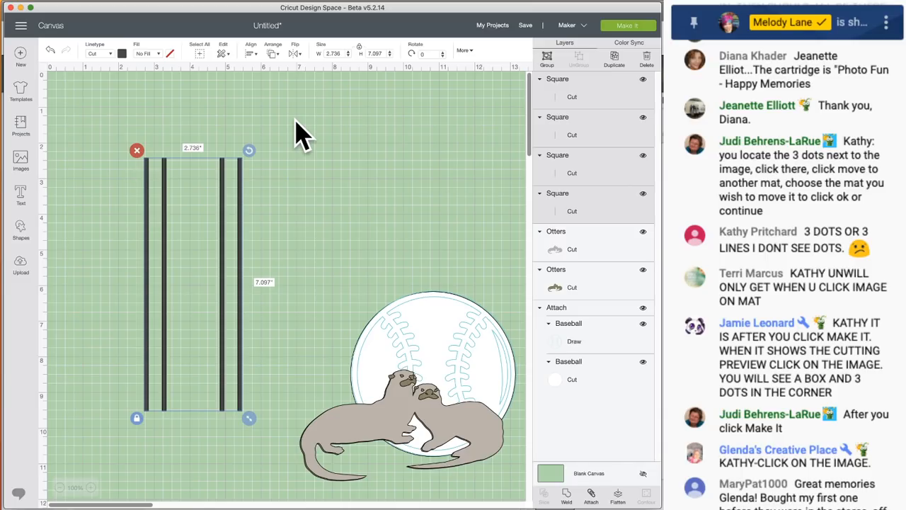
pyautogui.click(251, 56)
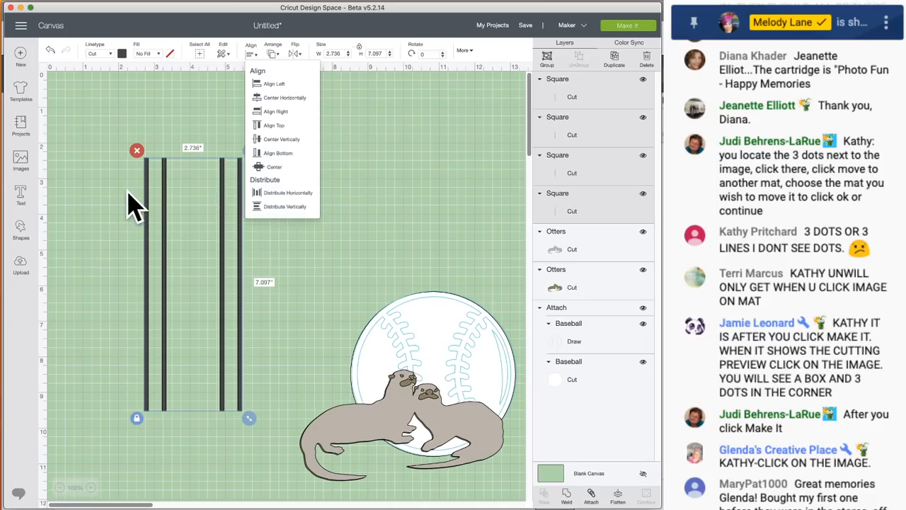
pyautogui.click(282, 193)
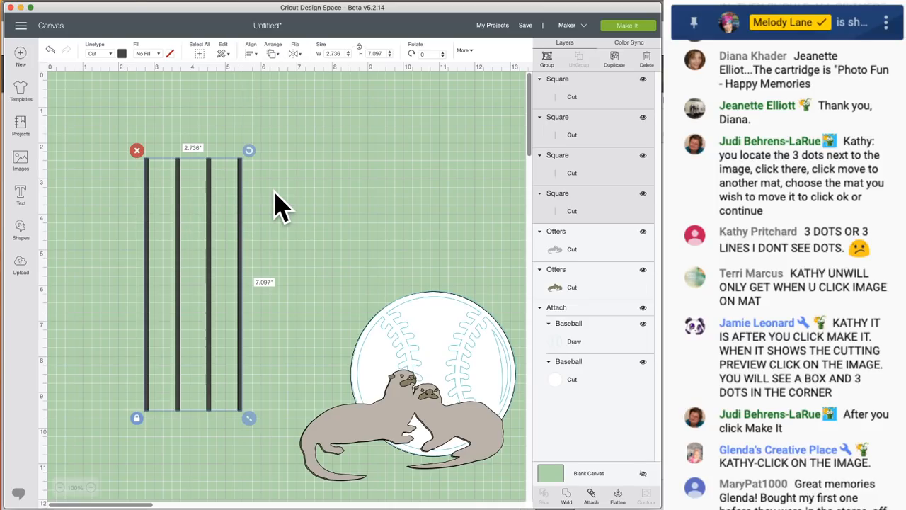
pyautogui.click(276, 192)
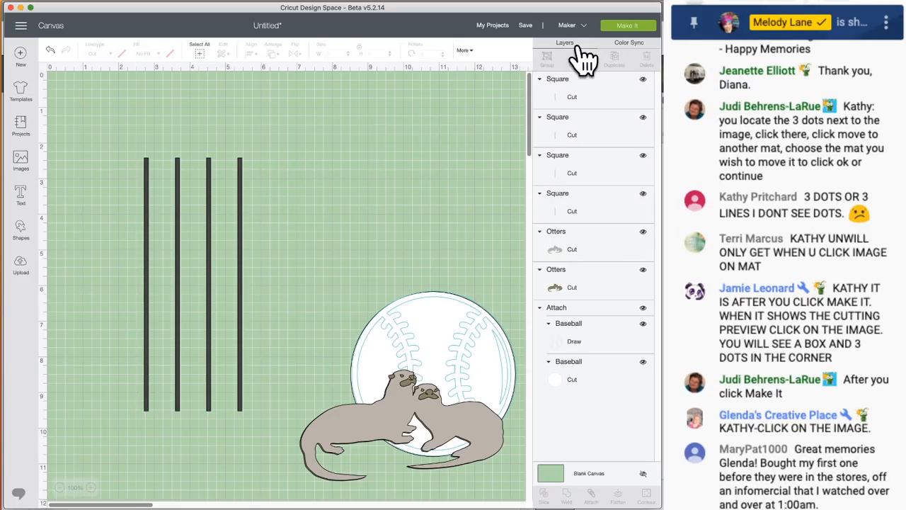
# Preview how the unattached bars are laid out on mat 2 and return to the canvas.
pyautogui.click(628, 26)
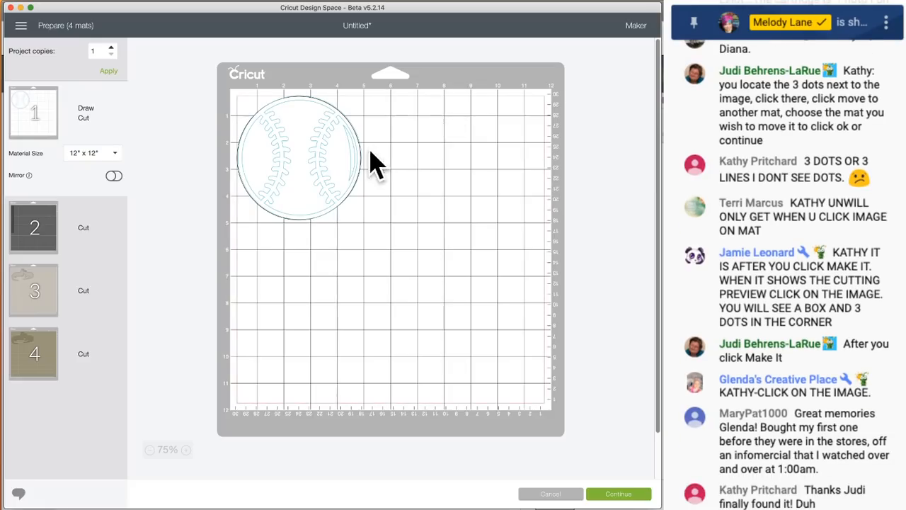
pyautogui.click(39, 237)
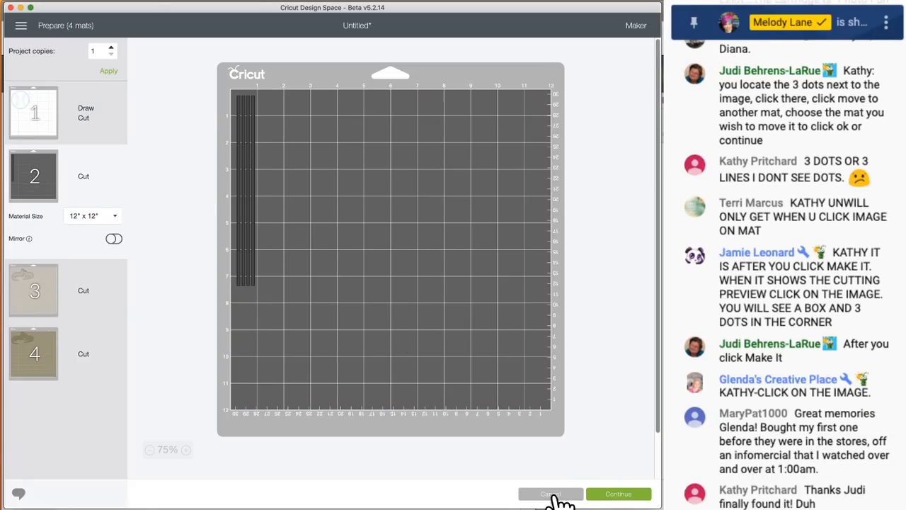
pyautogui.click(553, 494)
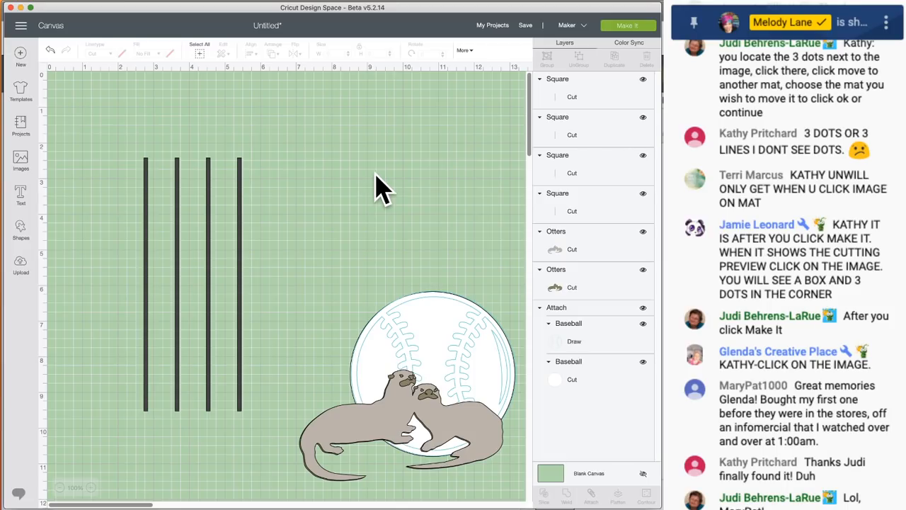
# Attach the four bars and check their spacing on mat 2 in the cutting preview before returning to the canvas.
pyautogui.moveTo(108, 133); pyautogui.dragTo(267, 230)
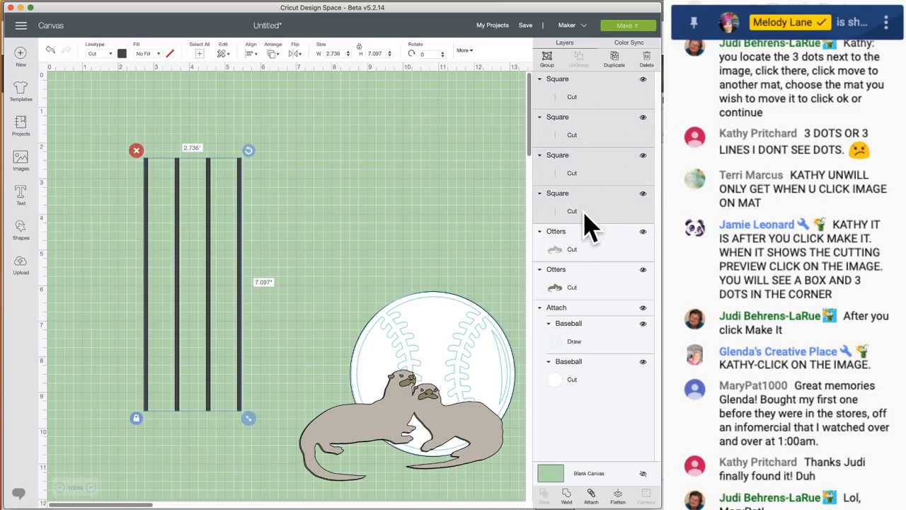
pyautogui.click(592, 494)
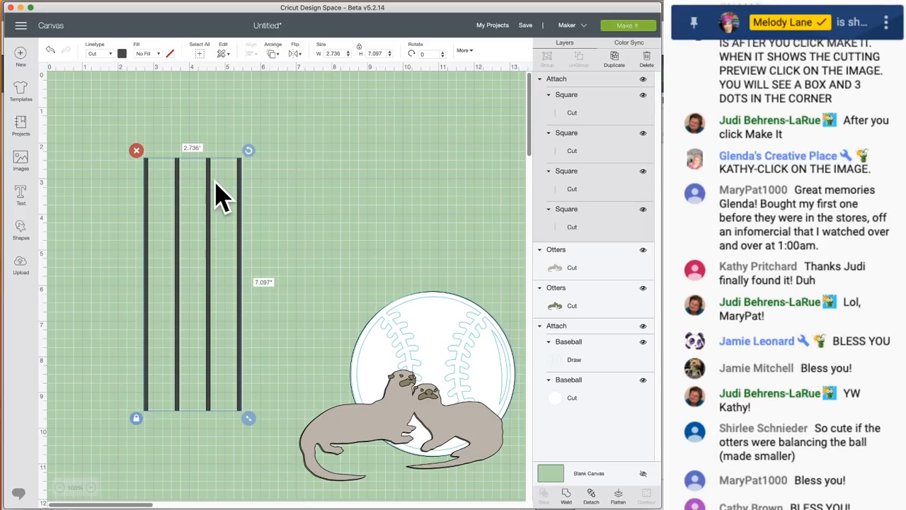
pyautogui.click(637, 26)
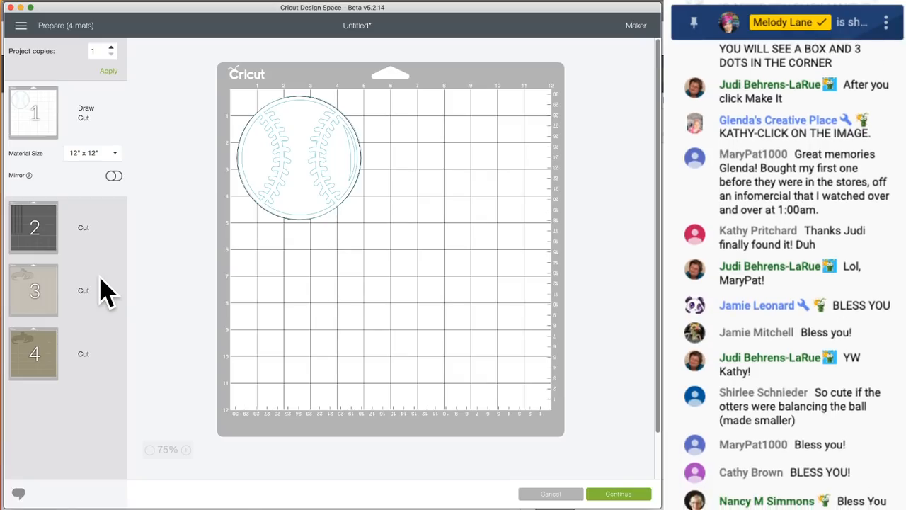
pyautogui.click(43, 229)
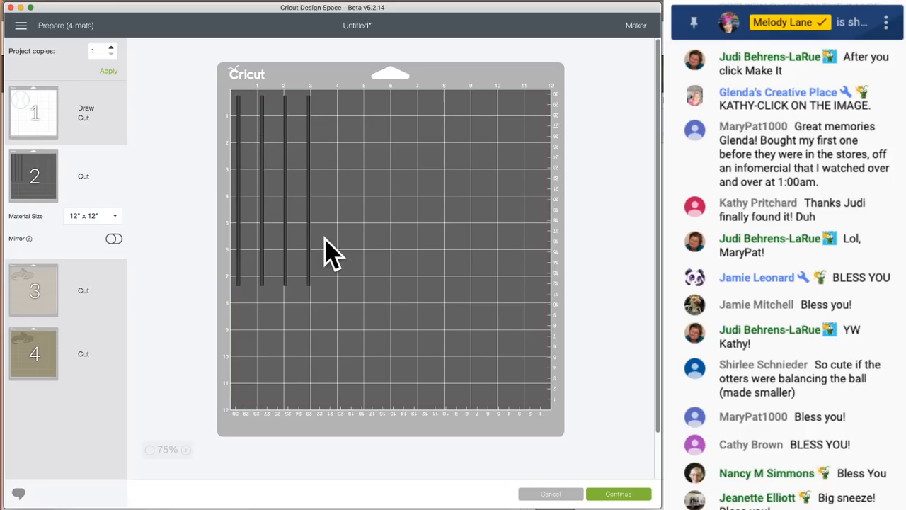
pyautogui.click(548, 494)
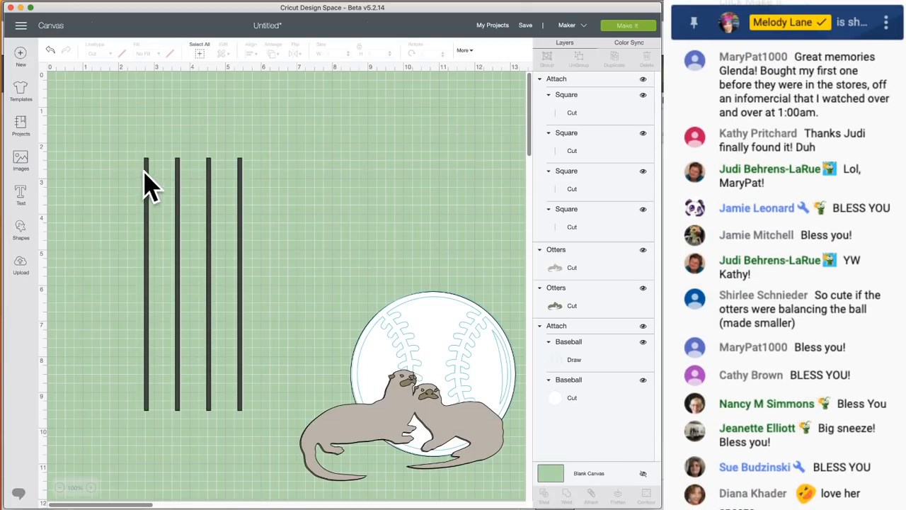
# Undo attaching the bars and select two of them individually to check that they are separate.
pyautogui.click(145, 170)
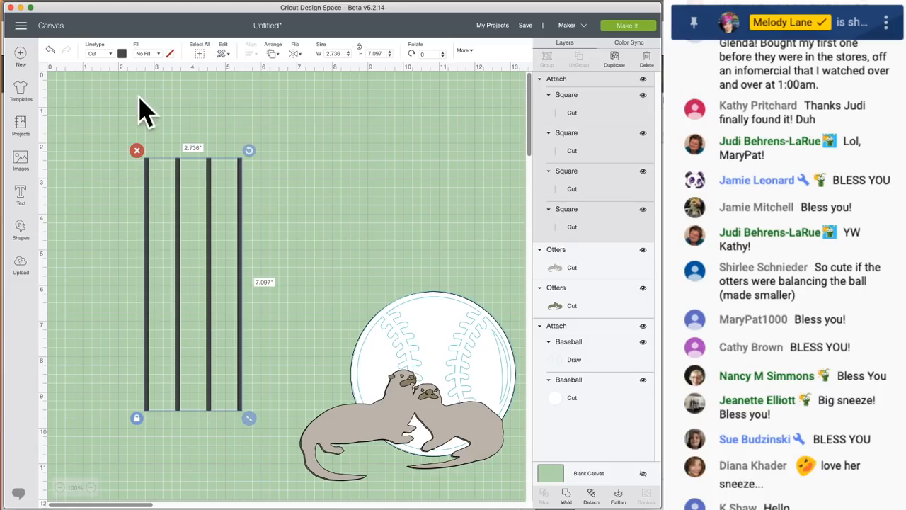
pyautogui.click(50, 50)
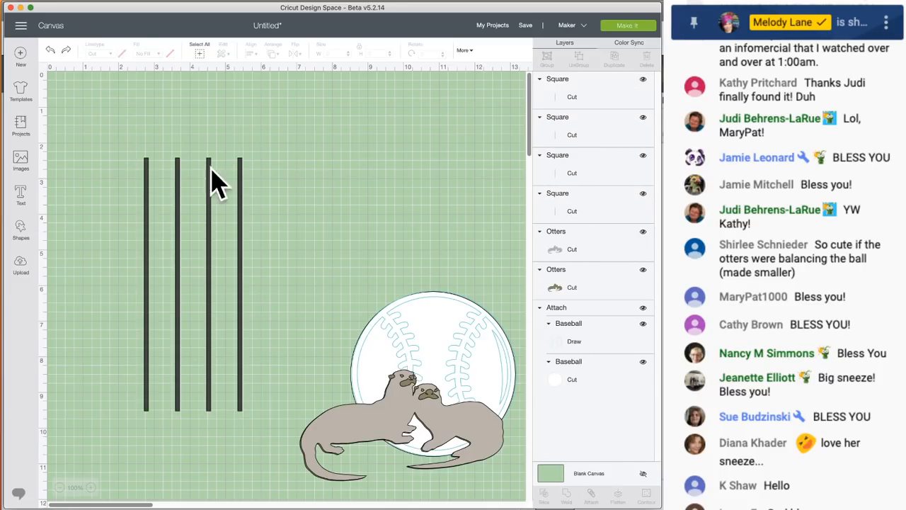
pyautogui.click(210, 174)
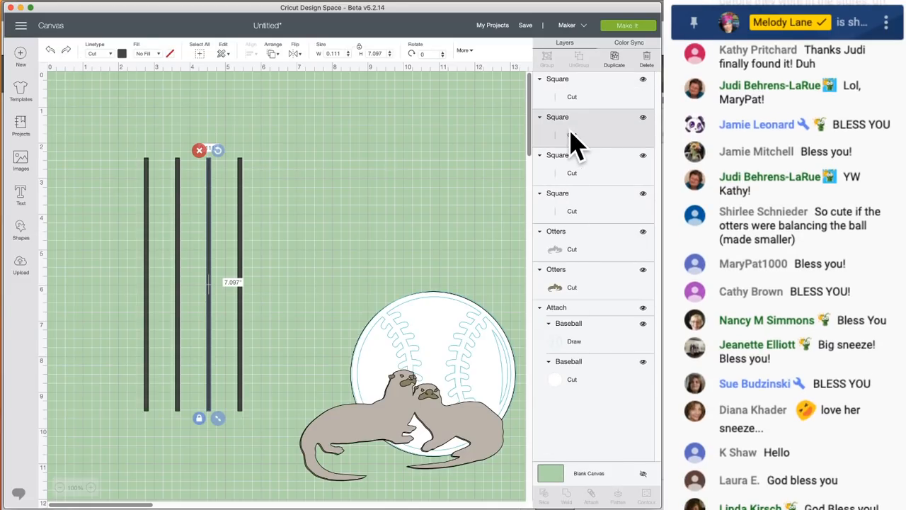
pyautogui.click(240, 200)
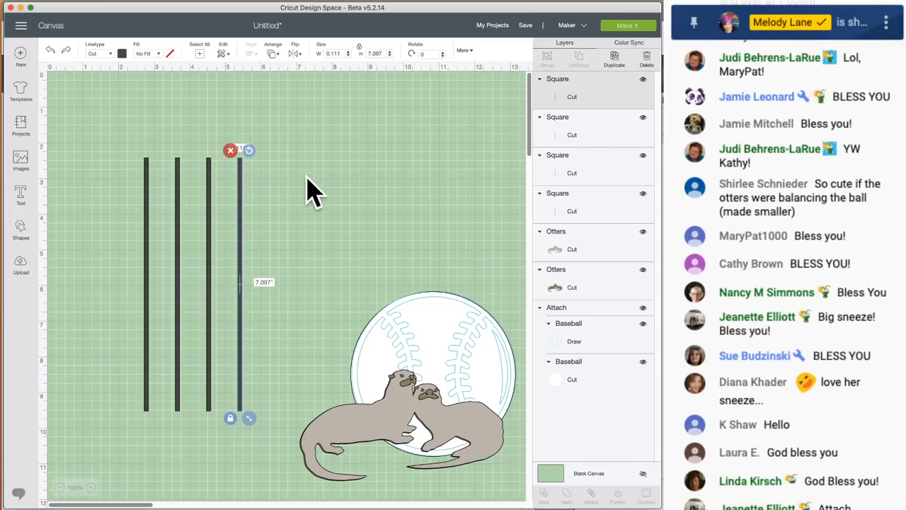
# Attach all four bars again, select them as one object and detach them.
pyautogui.moveTo(119, 125); pyautogui.dragTo(268, 220)
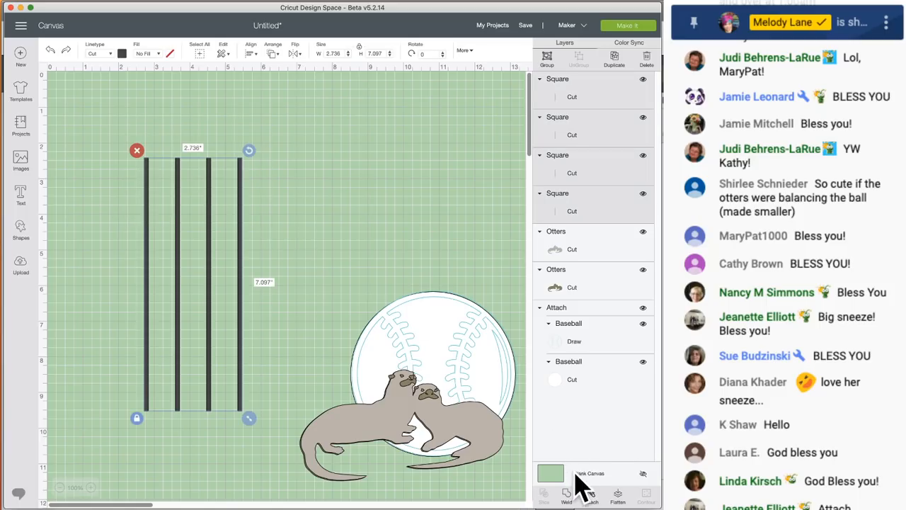
pyautogui.click(592, 498)
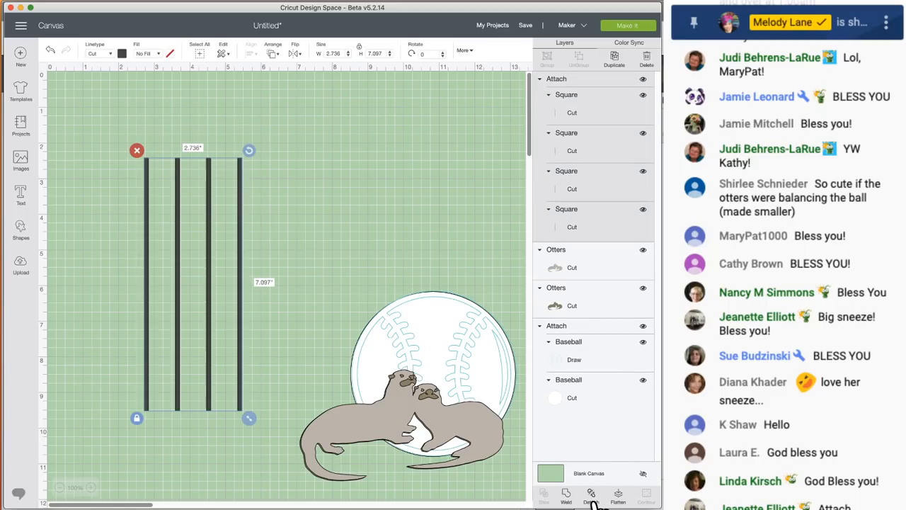
pyautogui.click(300, 199)
pyautogui.click(241, 161)
pyautogui.click(593, 496)
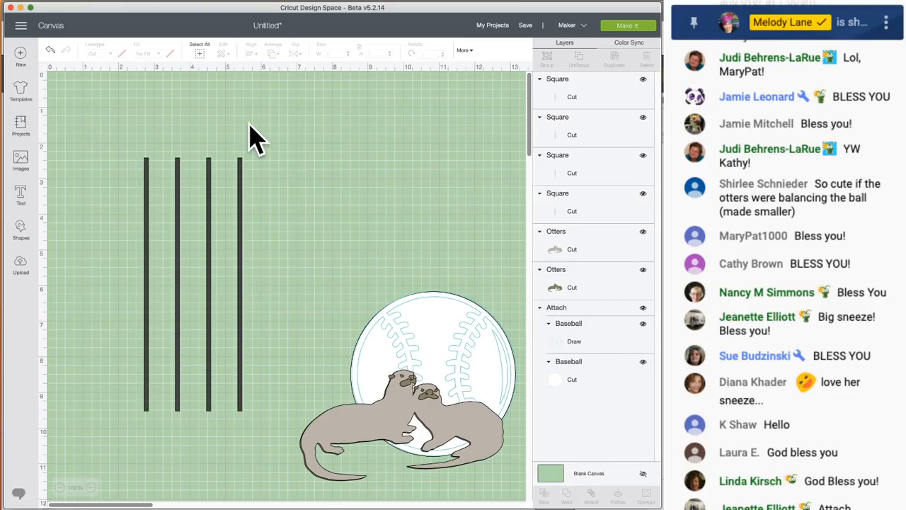
# Group the four bars, move the group slightly up and across, and scale it to about 2.6 by 6.64 inches.
pyautogui.moveTo(95, 125); pyautogui.dragTo(279, 226)
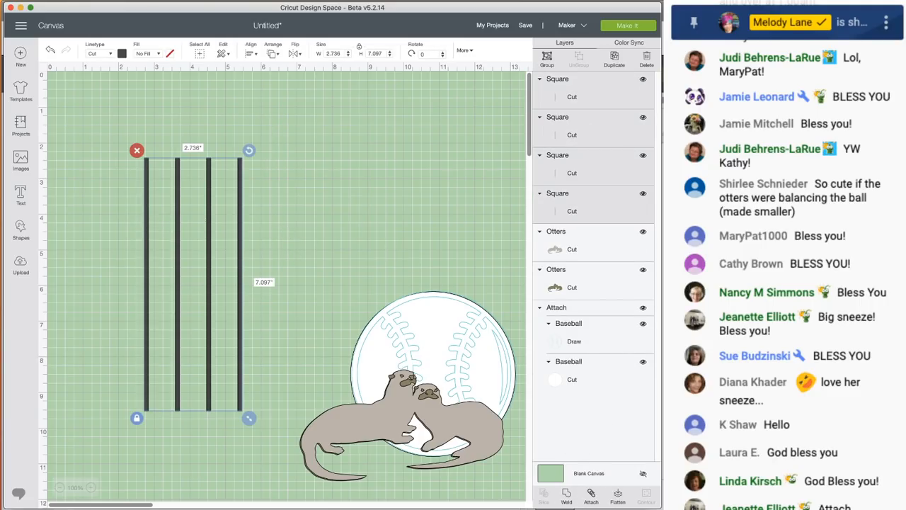
pyautogui.click(547, 58)
pyautogui.click(248, 205)
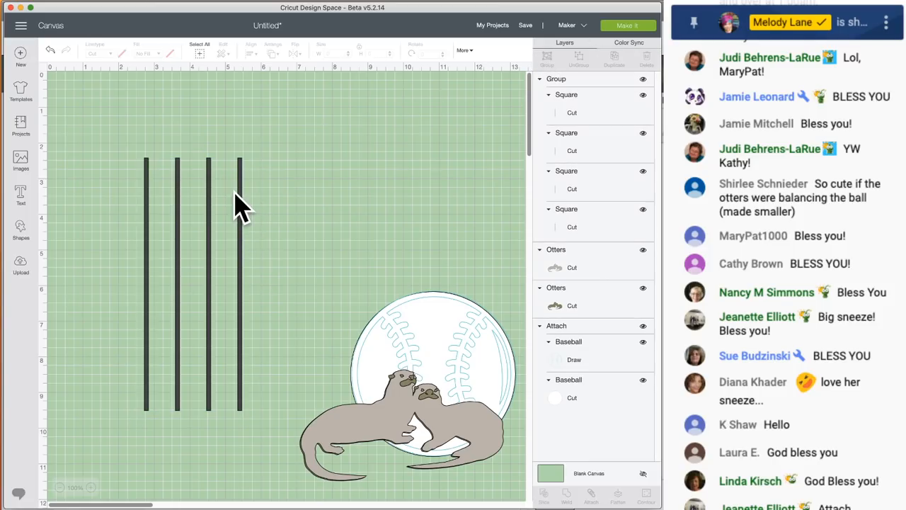
pyautogui.moveTo(241, 205); pyautogui.dragTo(259, 182)
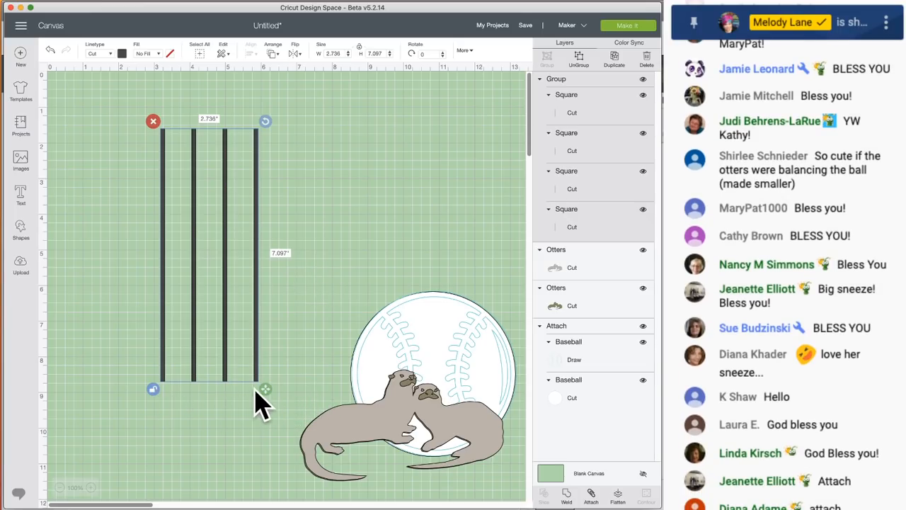
pyautogui.moveTo(265, 388); pyautogui.dragTo(278, 373)
pyautogui.click(321, 206)
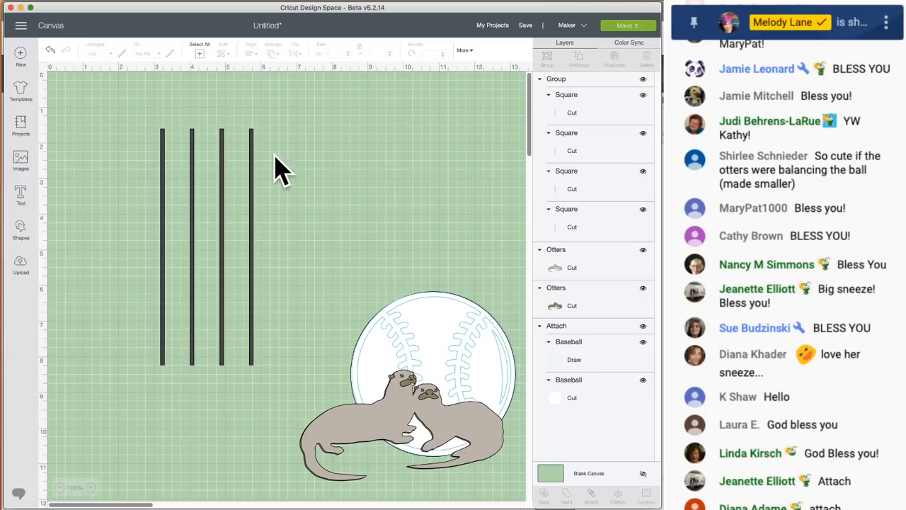
# Preview how the grouped bars are laid out on mat 2 and return to the canvas.
pyautogui.click(626, 27)
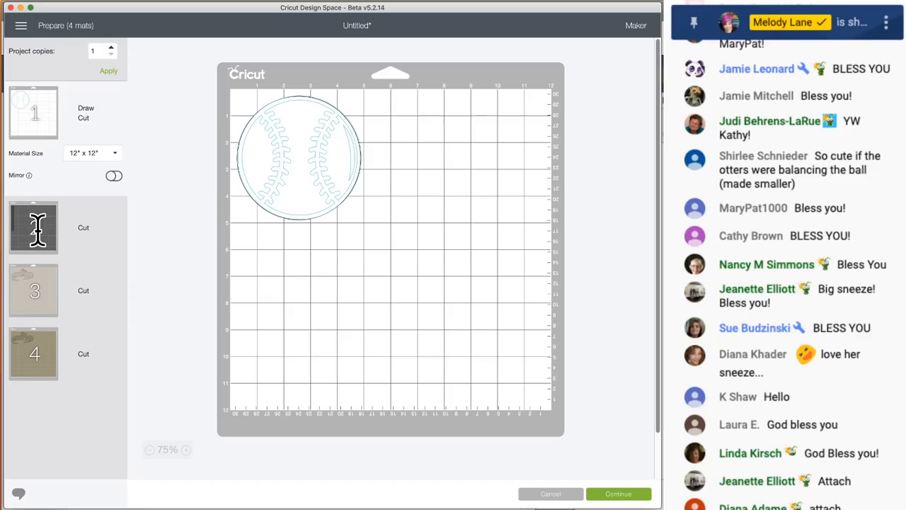
pyautogui.click(37, 228)
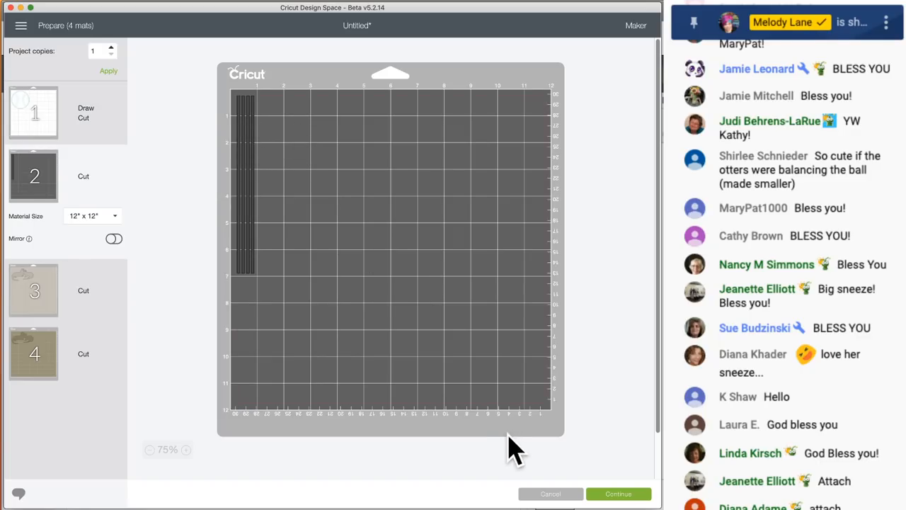
pyautogui.click(552, 496)
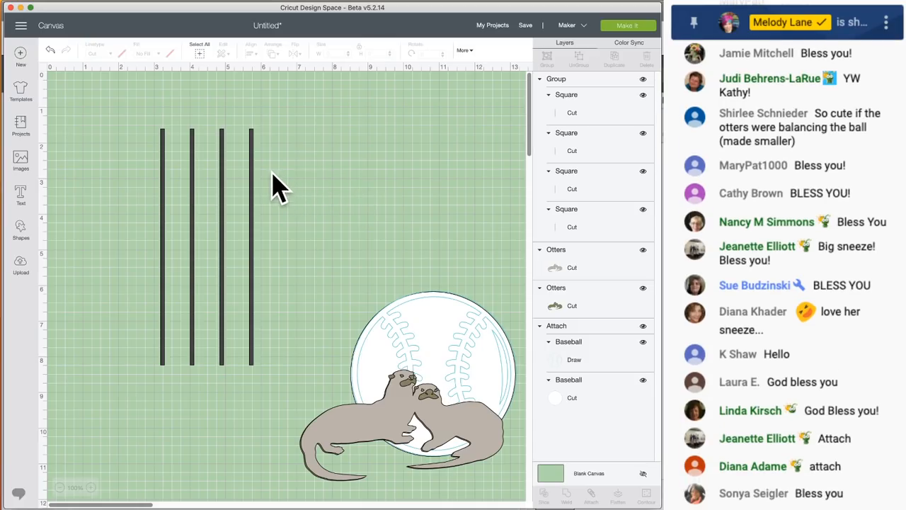
# Resize the grouped bars to about 2.68 by 6.83 inches and move them to about 5 inches across and 1.3 inches down.
pyautogui.click(163, 141)
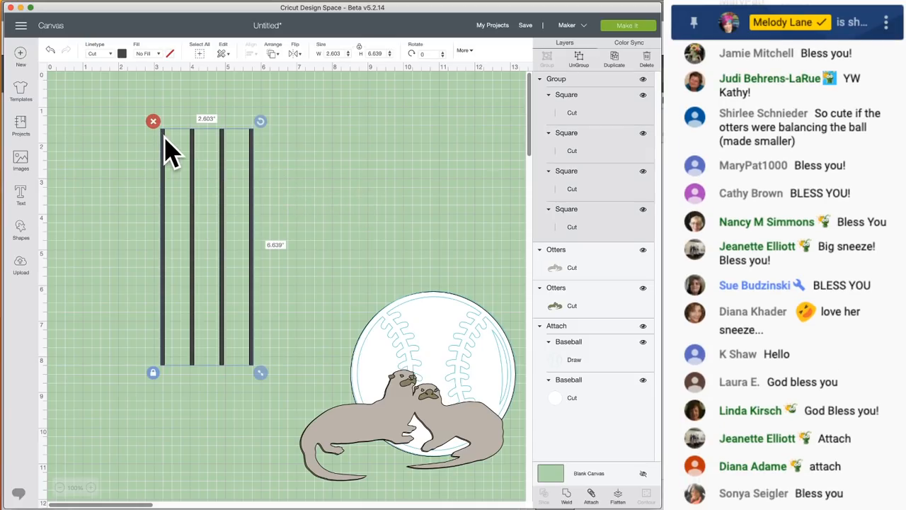
pyautogui.moveTo(164, 136); pyautogui.dragTo(220, 174)
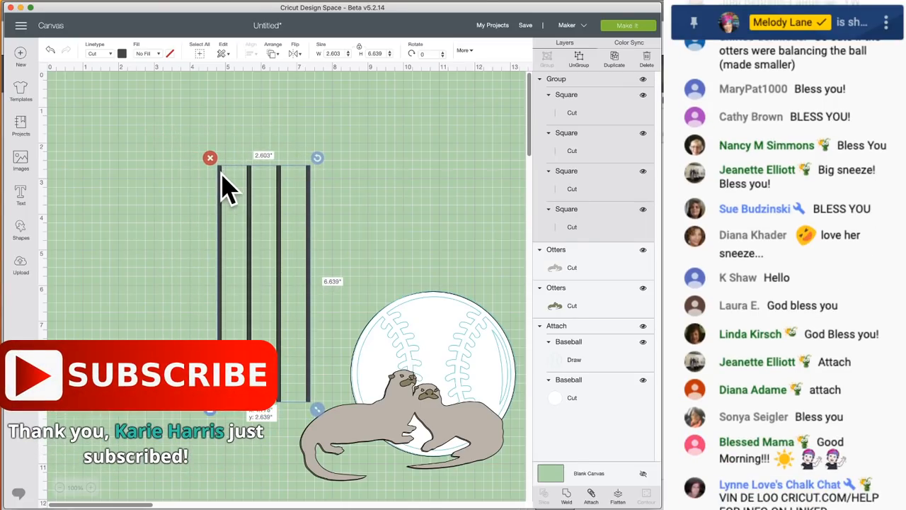
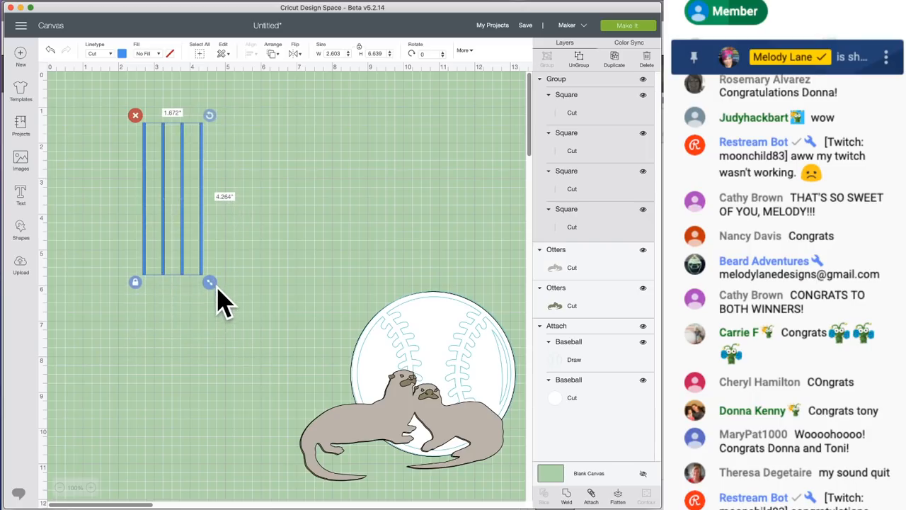
pyautogui.click(299, 360)
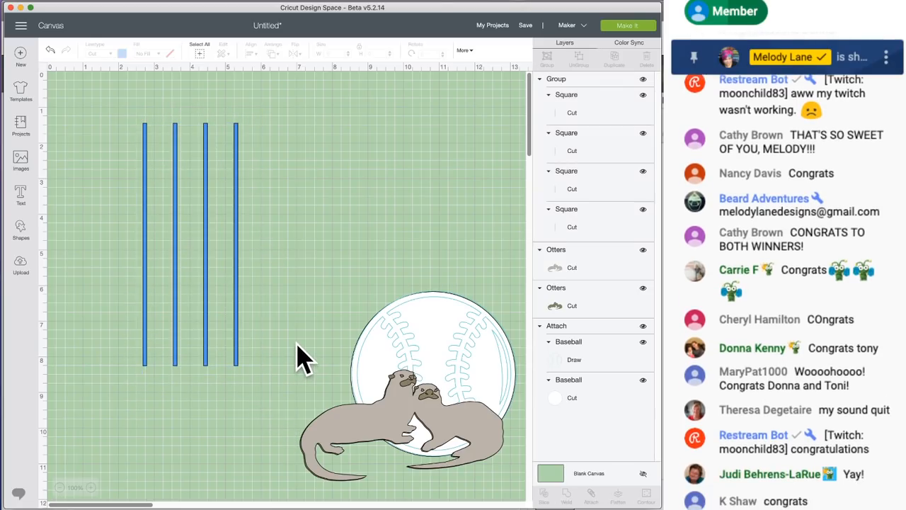
pyautogui.moveTo(238, 158); pyautogui.dragTo(331, 152)
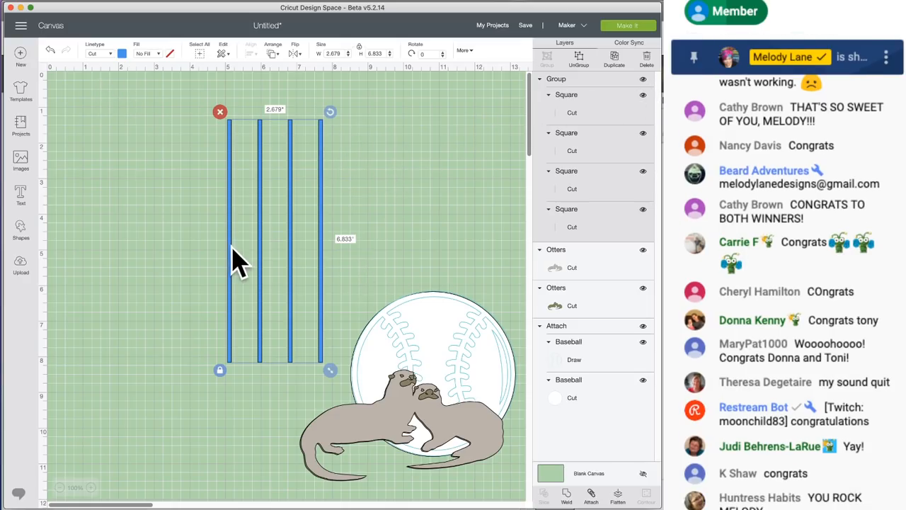
# Hide each of the four bar layers in the group individually.
pyautogui.click(643, 96)
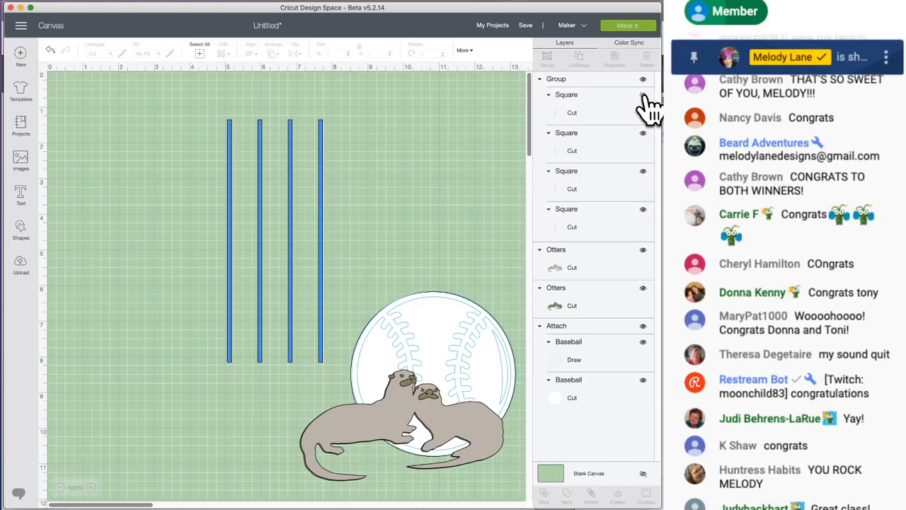
pyautogui.click(643, 133)
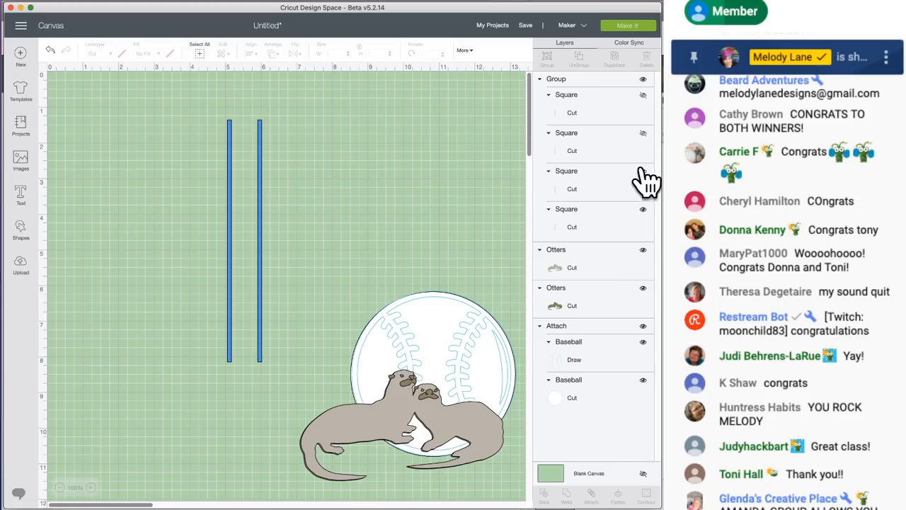
pyautogui.click(643, 172)
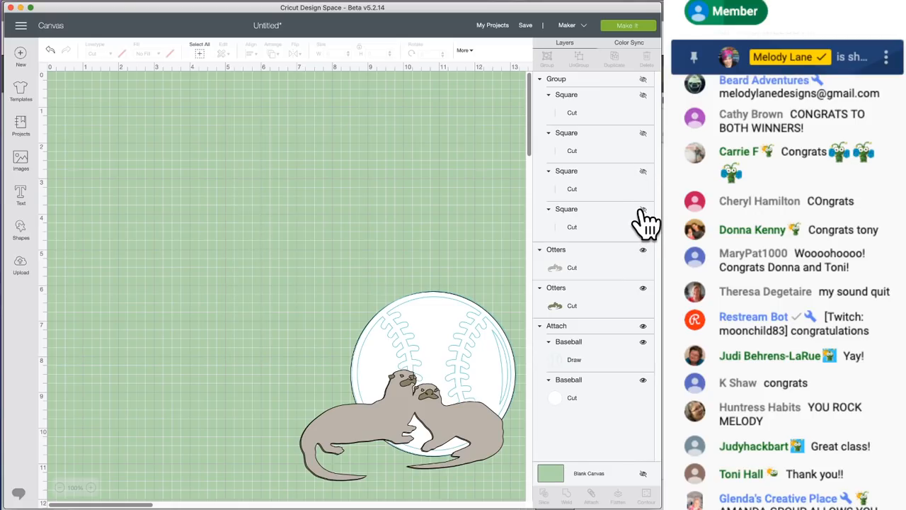
# Show each of the four bar layers again individually, and toggle the visibility of the whole bar group off and on.
pyautogui.click(641, 225)
pyautogui.click(643, 172)
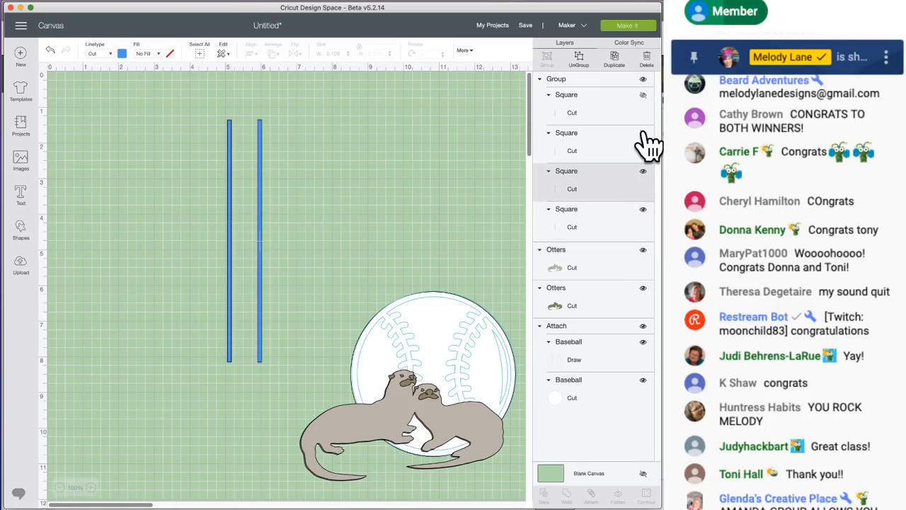
pyautogui.click(642, 134)
pyautogui.click(643, 95)
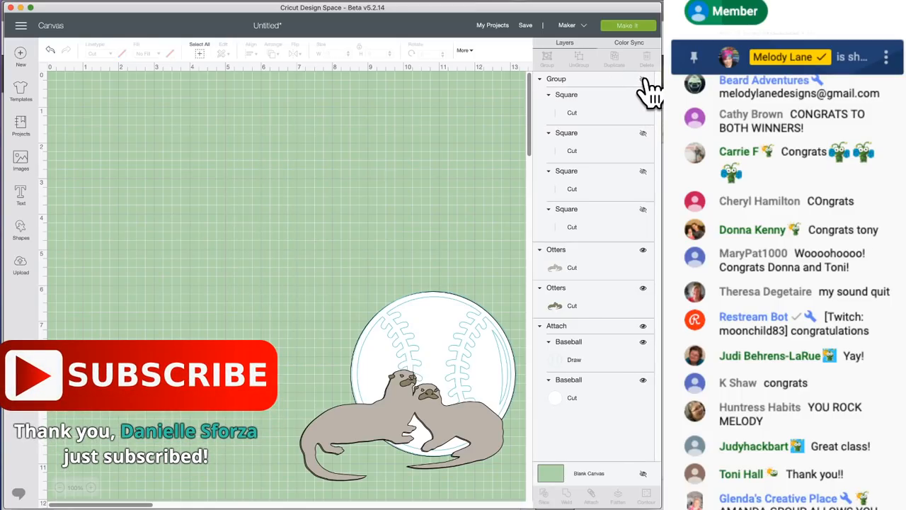
pyautogui.click(291, 122)
# Group the bars, otters and baseball together, and hide and reshow everything through the outer group's visibility.
pyautogui.moveTo(185, 87); pyautogui.dragTo(503, 470)
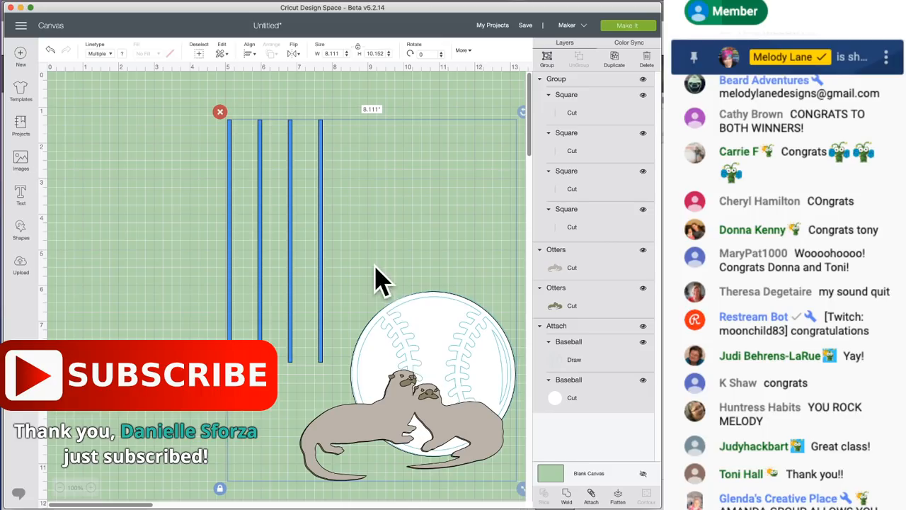
pyautogui.click(547, 57)
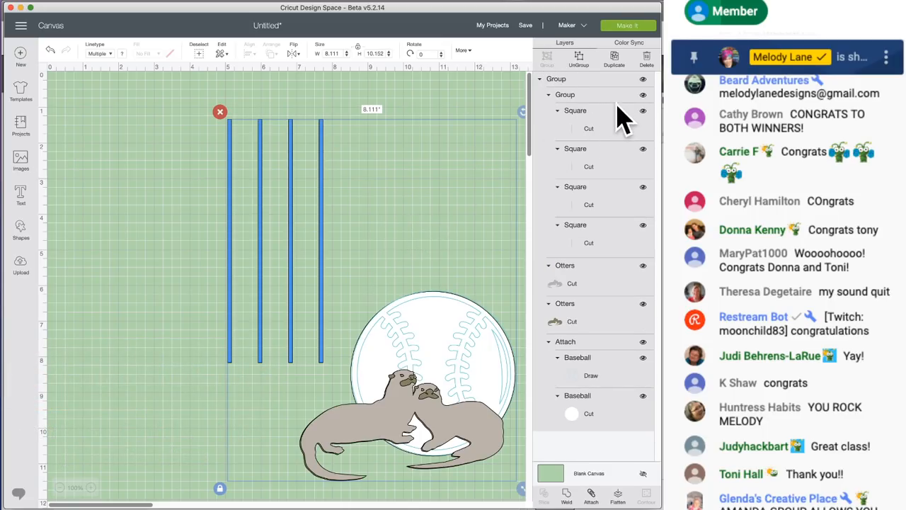
pyautogui.click(644, 80)
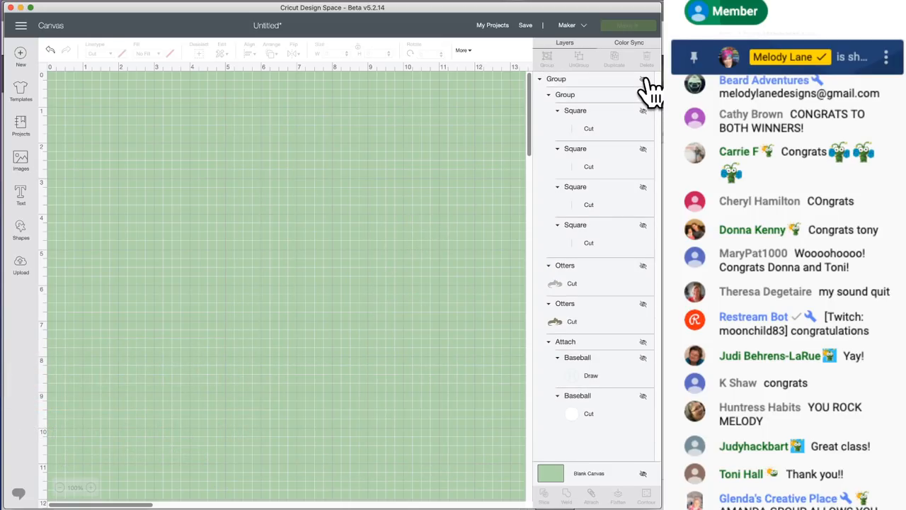
pyautogui.click(643, 79)
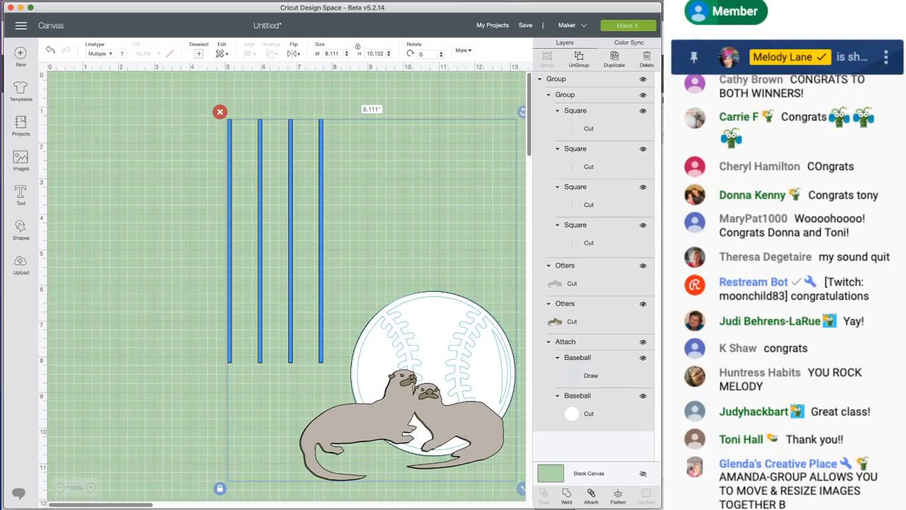
# Move the combined group around, leave it about half an inch higher on the canvas, and ungroup its outer level.
pyautogui.moveTo(424, 364); pyautogui.dragTo(400, 364)
pyautogui.click(128, 226)
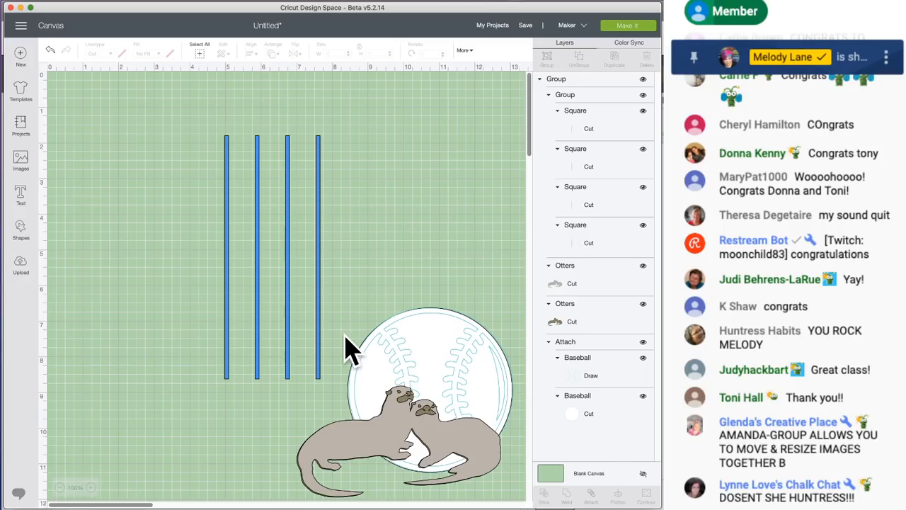
pyautogui.hotkey('ctrl', 'a')
pyautogui.moveTo(399, 352); pyautogui.dragTo(385, 322)
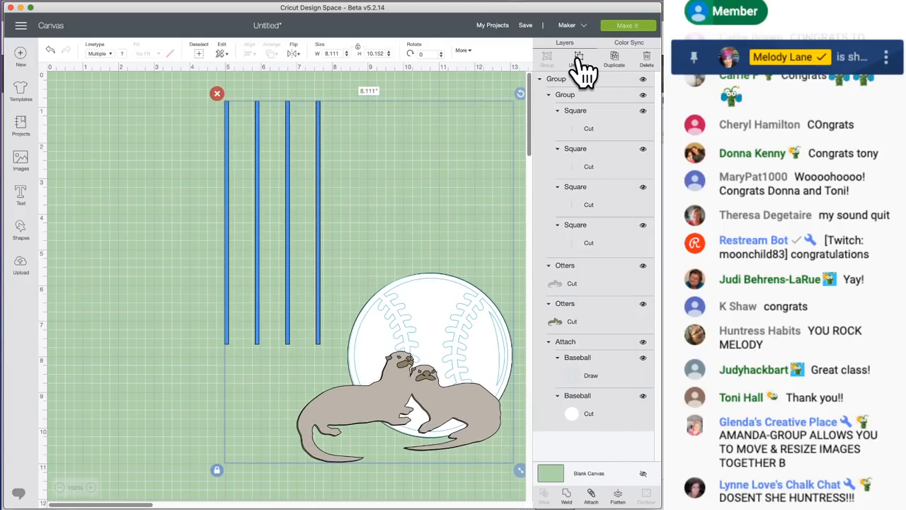
pyautogui.click(577, 58)
# Move the grouped bars over the baseball and otters, at about 9.8 inches across and 4.9 inches down.
pyautogui.moveTo(233, 154); pyautogui.dragTo(214, 173)
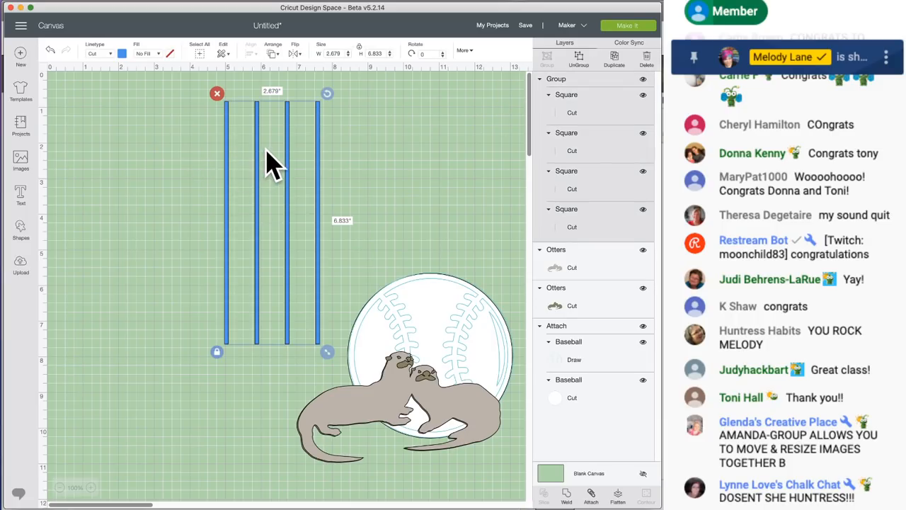
pyautogui.moveTo(257, 149); pyautogui.dragTo(121, 142)
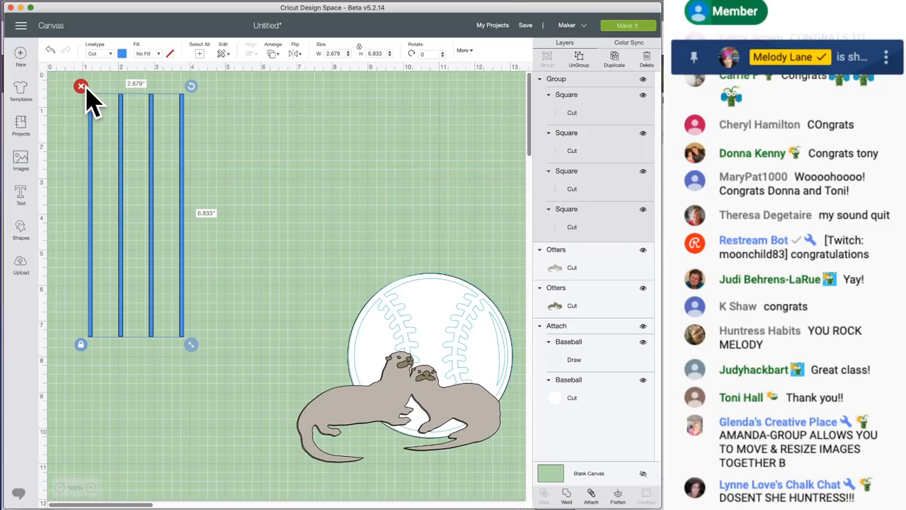
pyautogui.moveTo(87, 113); pyautogui.dragTo(135, 138)
pyautogui.moveTo(209, 195); pyautogui.dragTo(354, 300)
pyautogui.moveTo(120, 170); pyautogui.dragTo(436, 323)
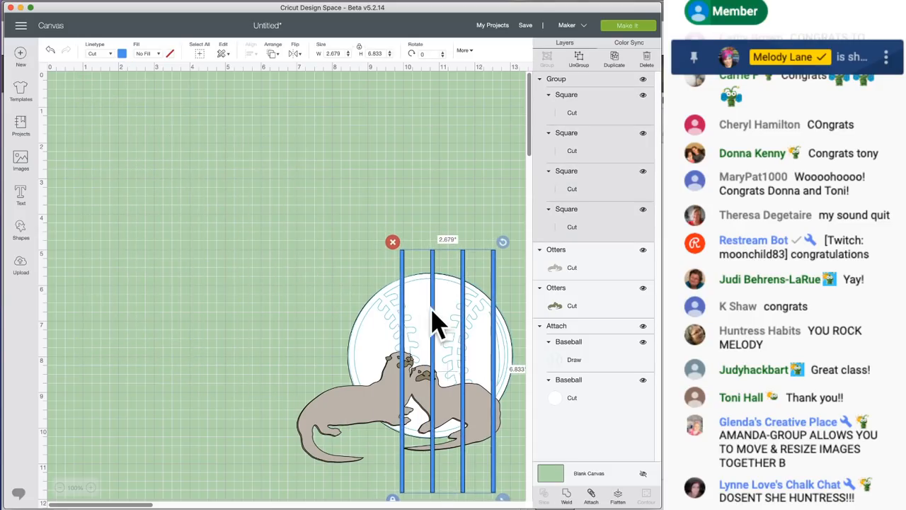
# Add a star shape, scale it to about 1.84 by 1.75 inches, and place it in the canvas's upper left area.
pyautogui.click(21, 233)
pyautogui.click(61, 265)
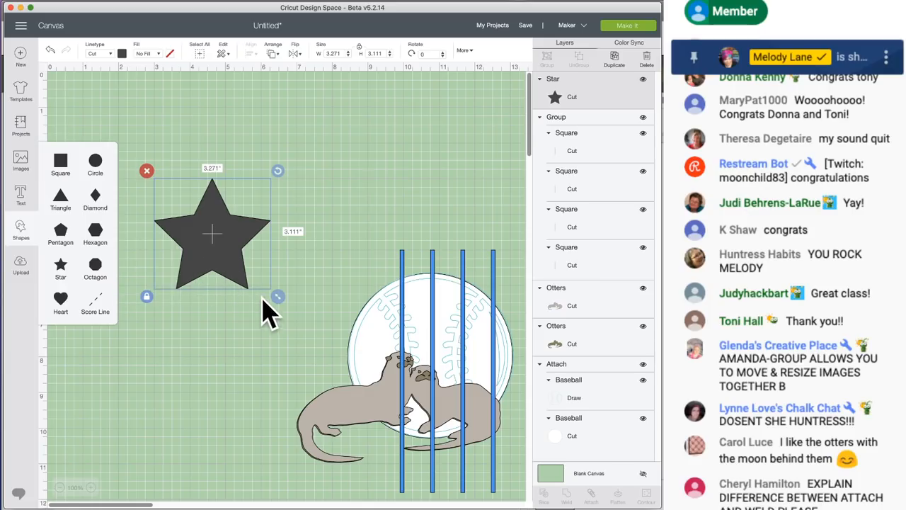
pyautogui.moveTo(277, 296); pyautogui.dragTo(233, 257)
pyautogui.moveTo(196, 219); pyautogui.dragTo(180, 162)
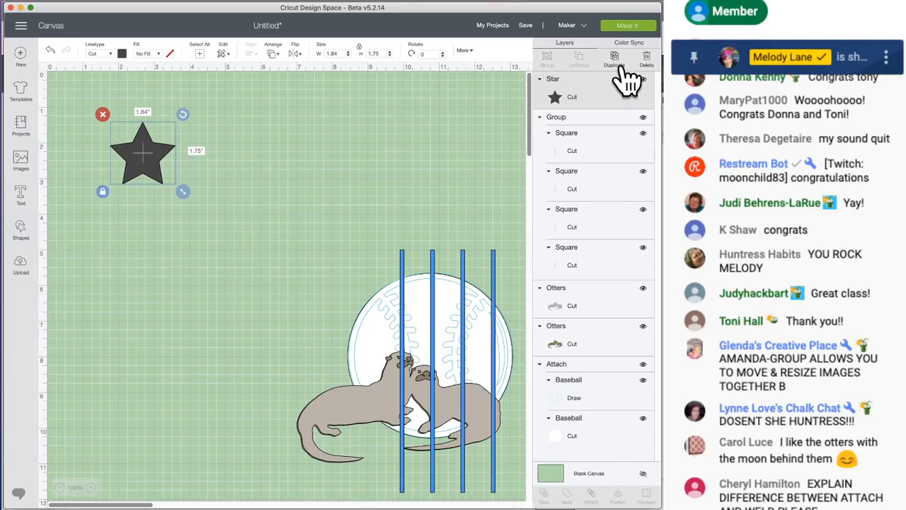
# Change the star's material color to golden yellow.
pyautogui.click(123, 54)
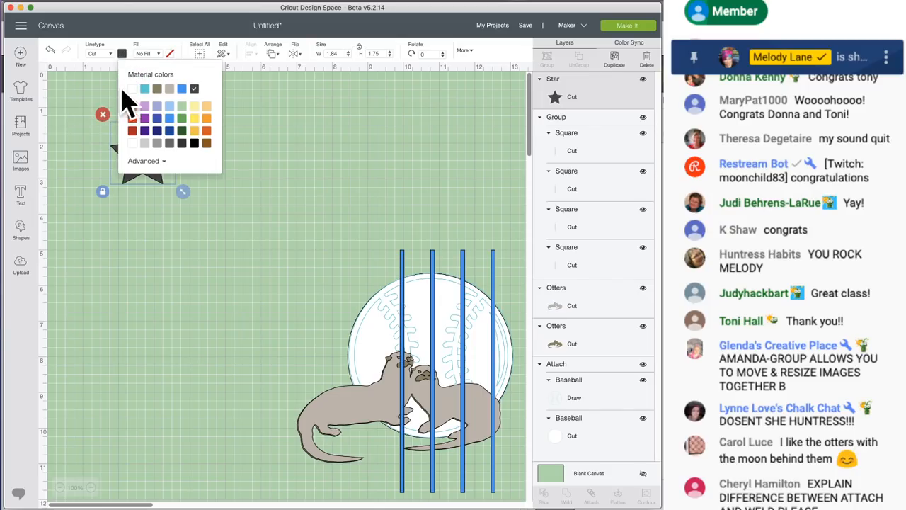
pyautogui.click(204, 133)
pyautogui.click(265, 124)
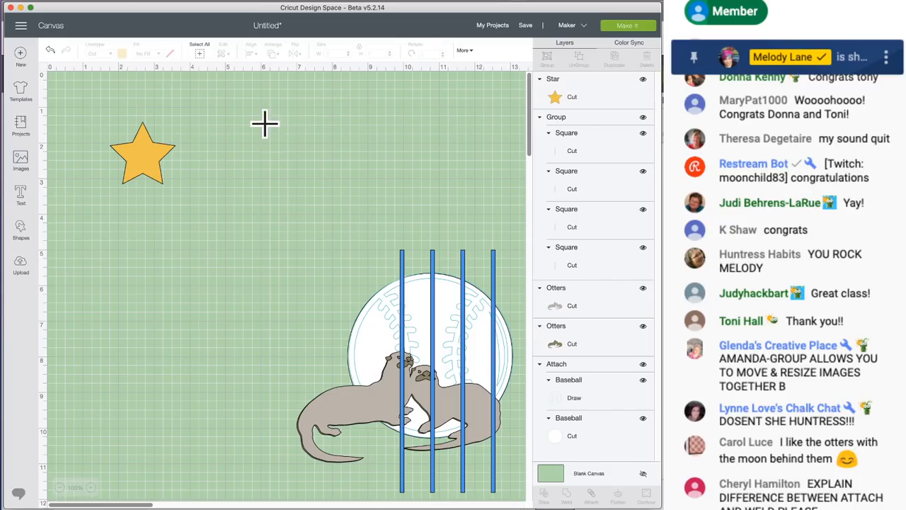
# Duplicate the yellow star three times to make four stars.
pyautogui.click(147, 141)
pyautogui.click(622, 71)
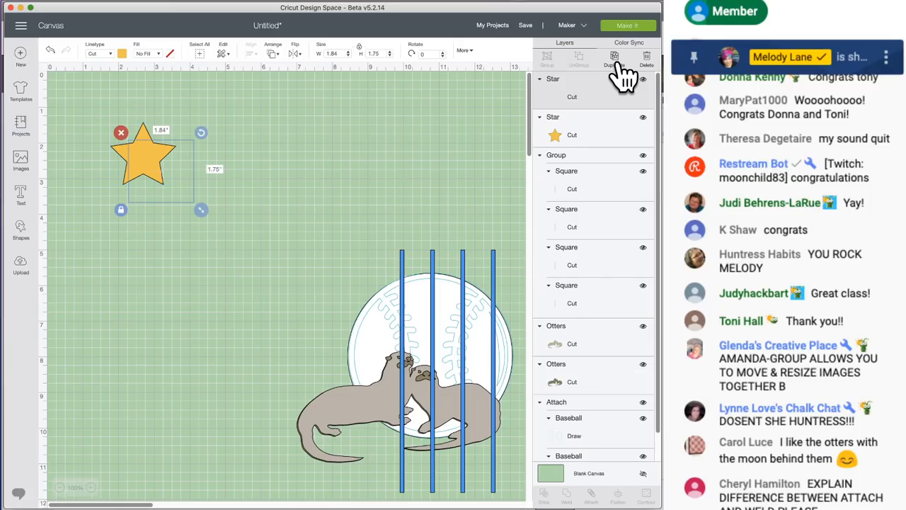
pyautogui.click(622, 70)
pyautogui.click(621, 71)
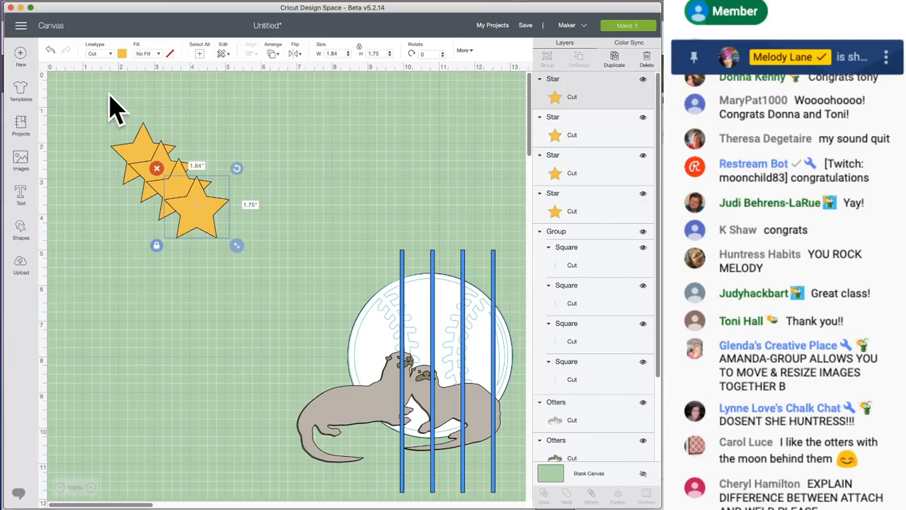
pyautogui.moveTo(108, 97); pyautogui.dragTo(245, 253)
pyautogui.click(205, 92)
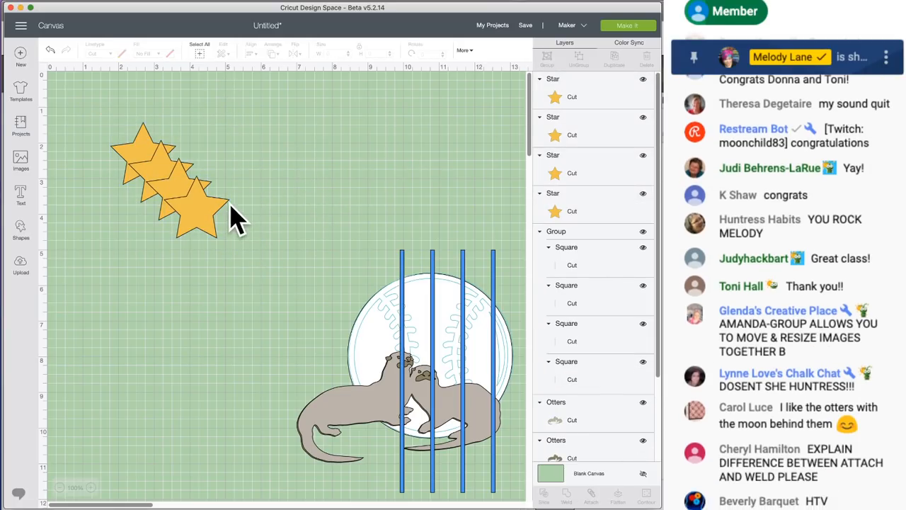
# Spread the four stars over about 7.09 inches, distribute them horizontally and align their tops.
pyautogui.moveTo(233, 217); pyautogui.dragTo(333, 205)
pyautogui.moveTo(111, 107); pyautogui.dragTo(356, 228)
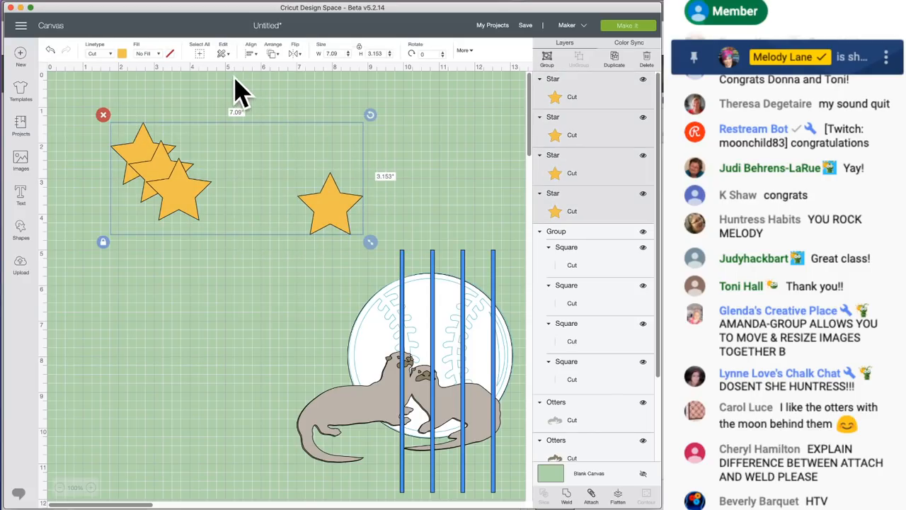
pyautogui.click(252, 52)
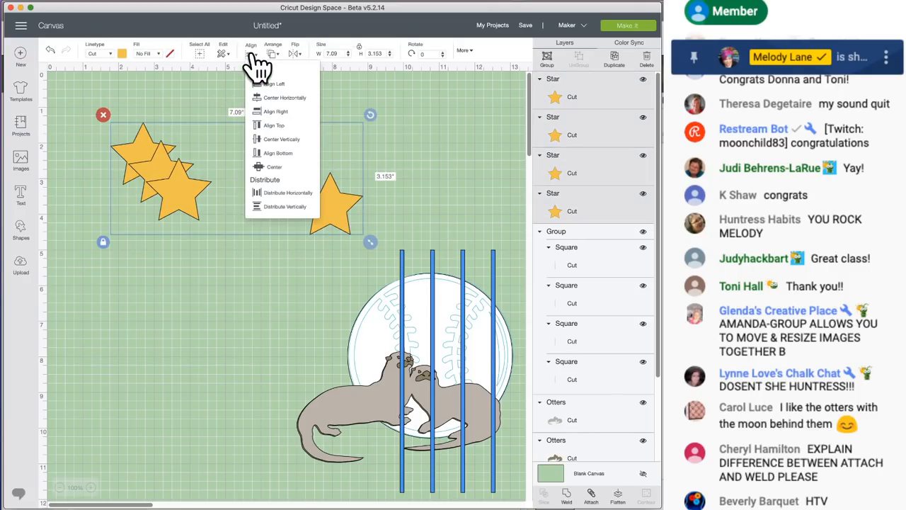
pyautogui.click(283, 194)
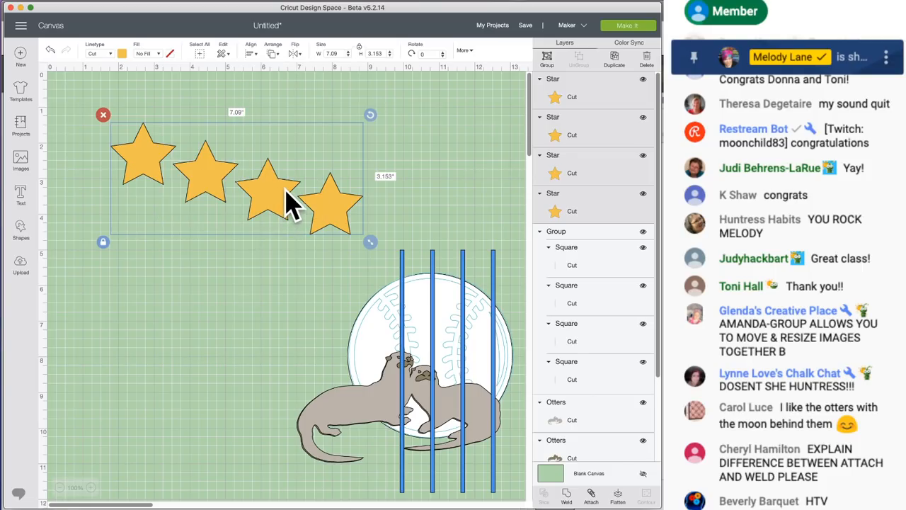
pyautogui.click(252, 53)
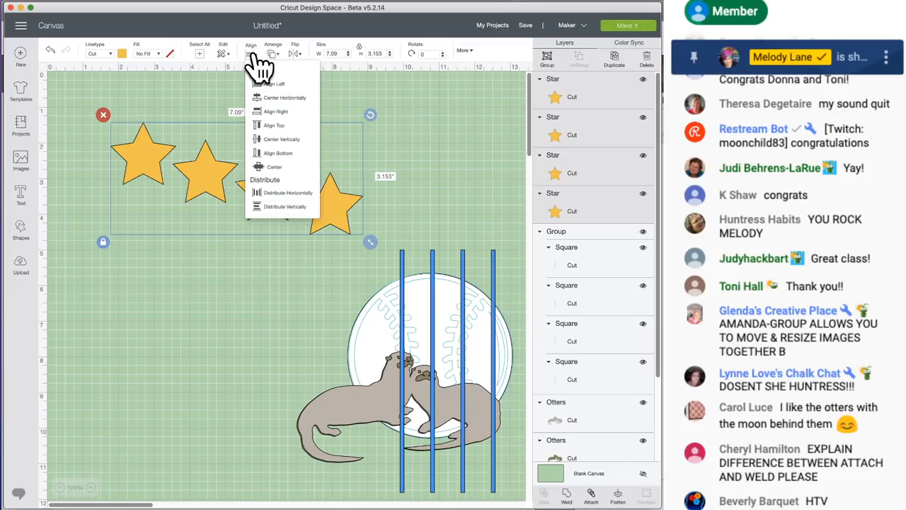
pyautogui.click(283, 125)
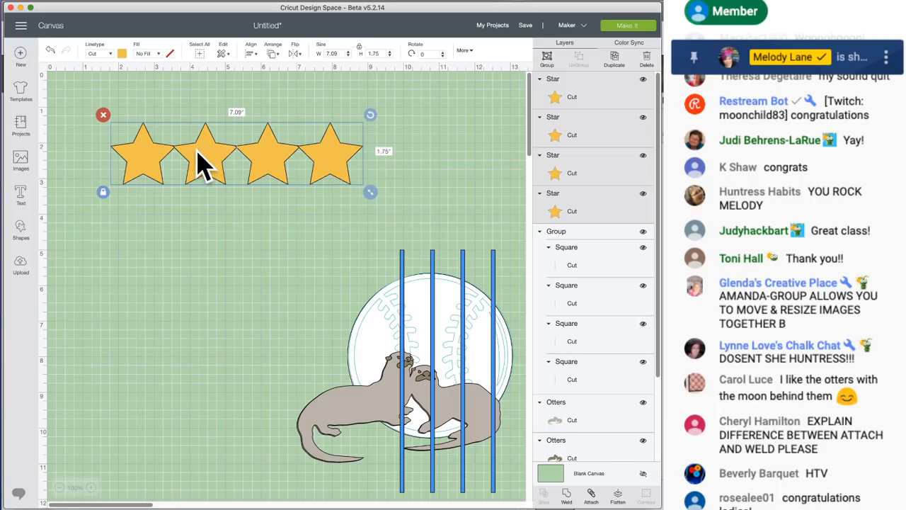
# Weld the row of four stars into one shape, and undo the weld.
pyautogui.click(568, 494)
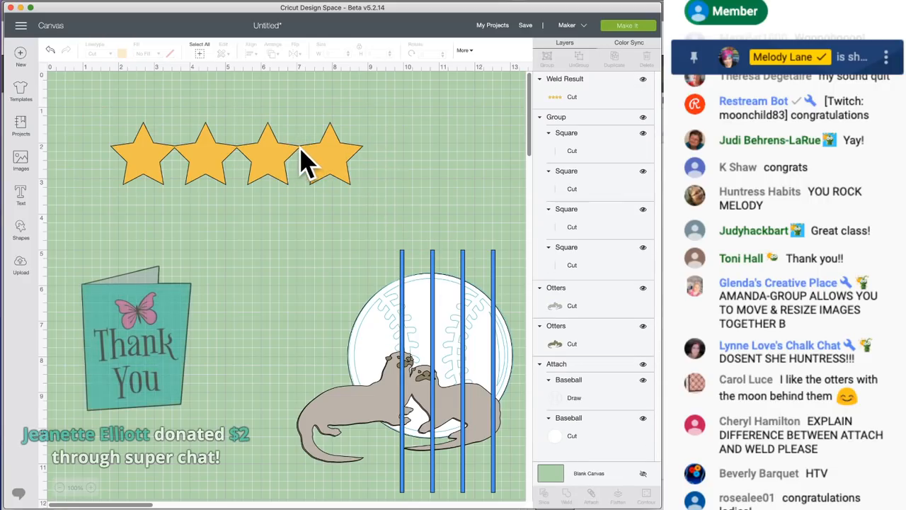
pyautogui.click(50, 50)
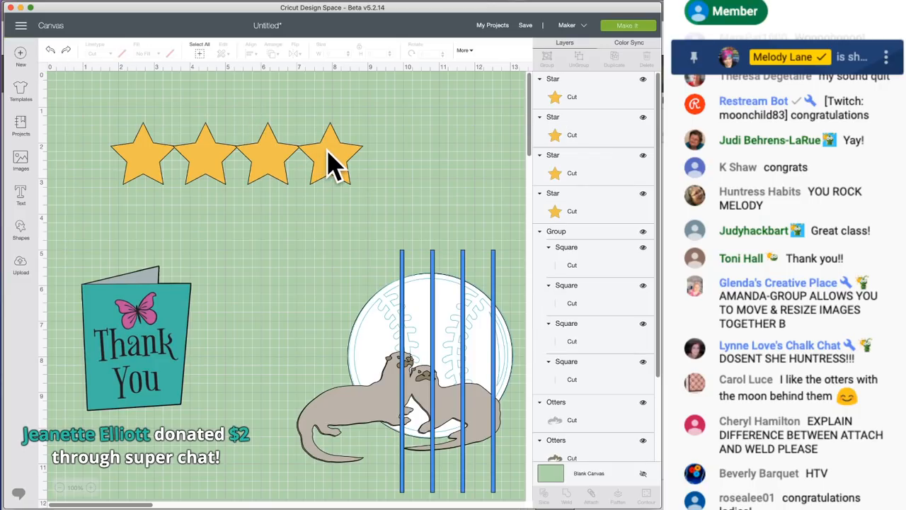
# Move the last star inward to overlap its neighbor, and distribute the four stars horizontally over about 6.48 inches.
pyautogui.moveTo(328, 151); pyautogui.dragTo(306, 152)
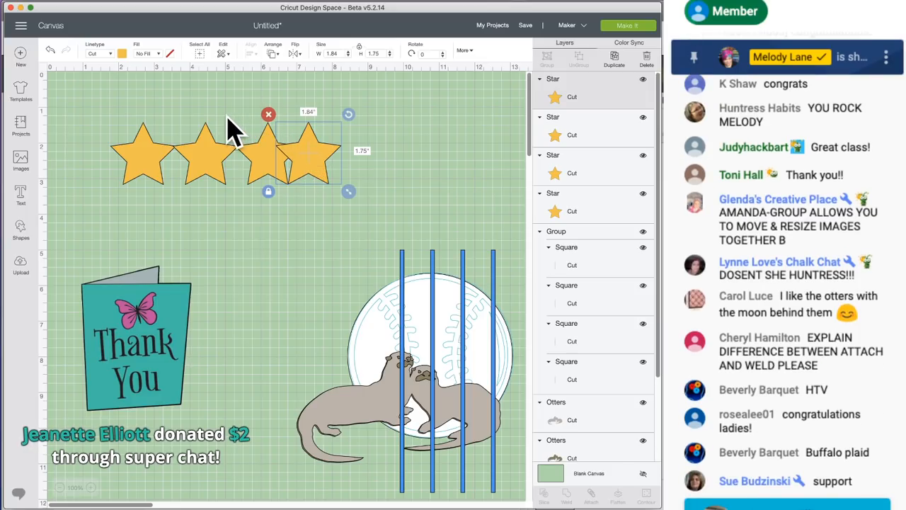
pyautogui.moveTo(119, 92); pyautogui.dragTo(344, 165)
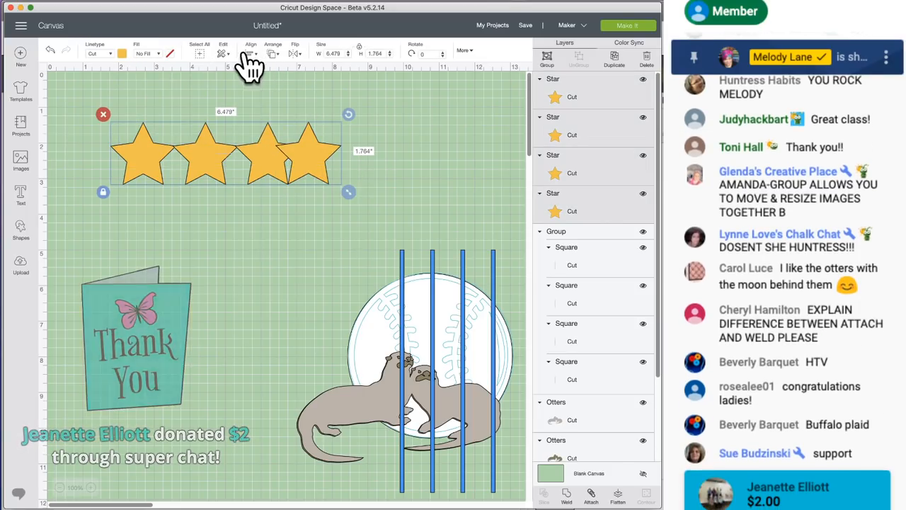
pyautogui.click(257, 63)
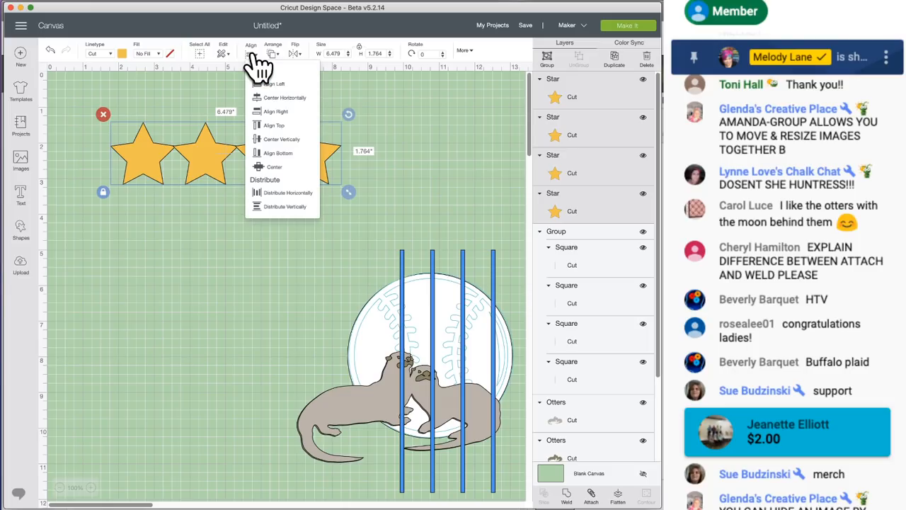
pyautogui.click(281, 194)
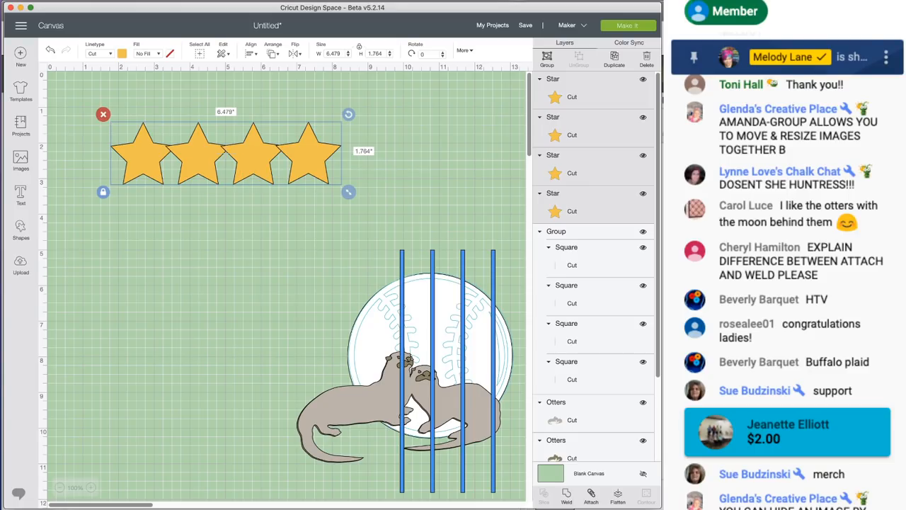
# Weld the overlapping stars together to demonstrate the merged outline, and undo that weld.
pyautogui.click(567, 494)
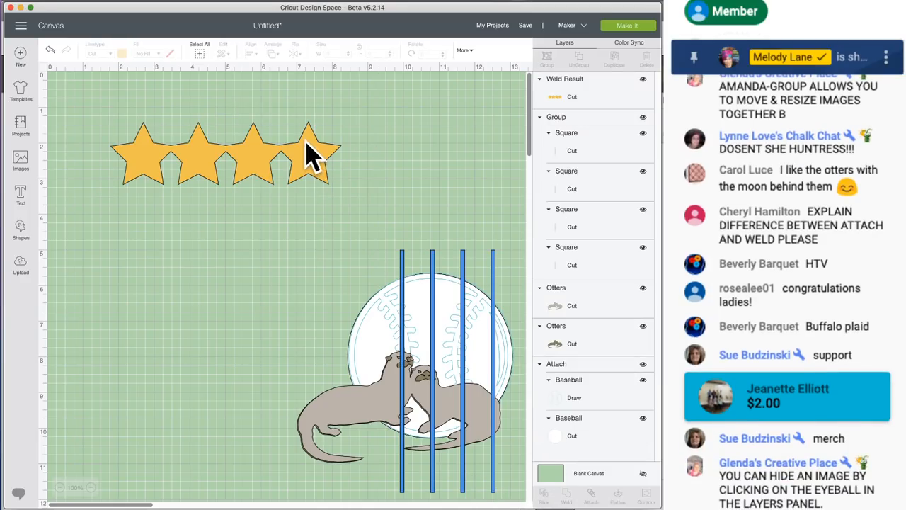
pyautogui.click(49, 51)
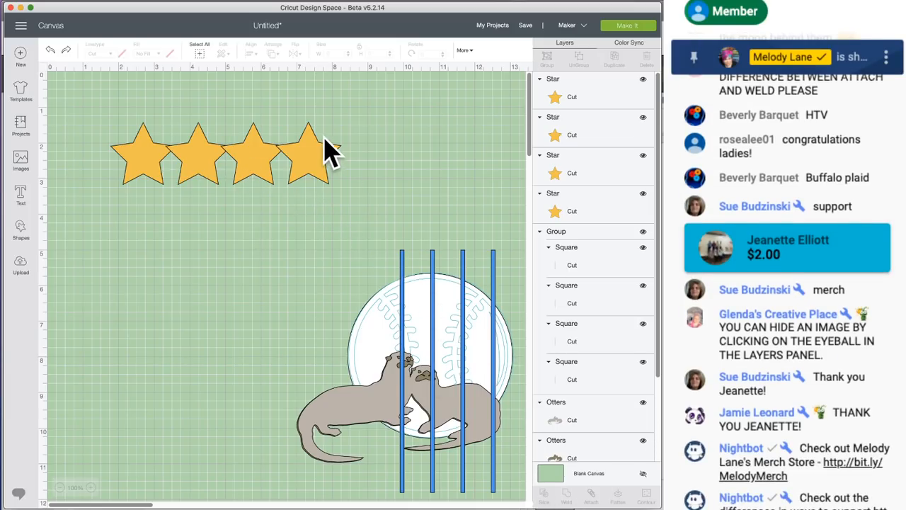
# Group the four overlapping stars, duplicate the group, and place the copy directly below the original row.
pyautogui.moveTo(363, 116); pyautogui.dragTo(92, 150)
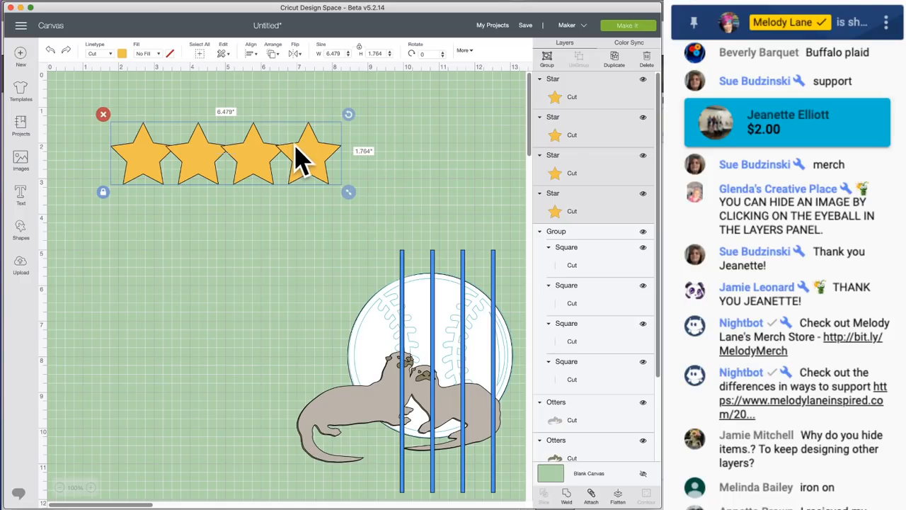
pyautogui.click(548, 61)
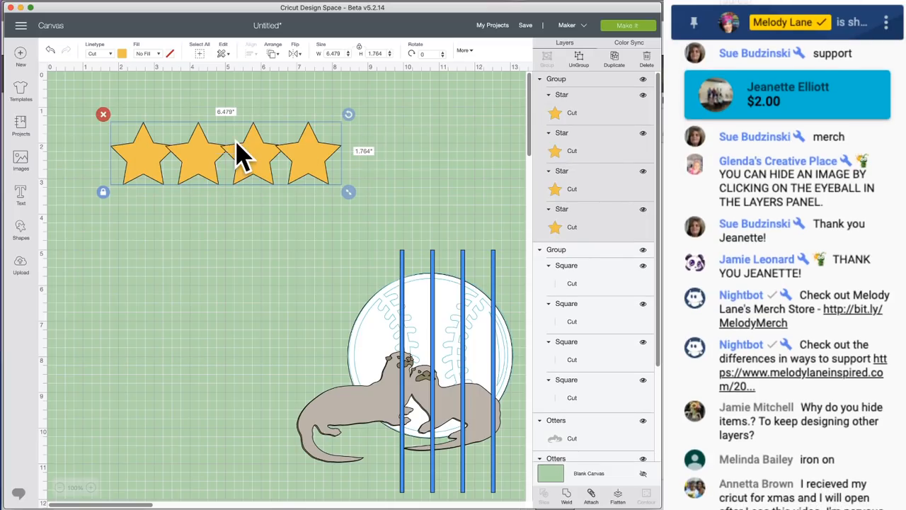
pyautogui.click(615, 61)
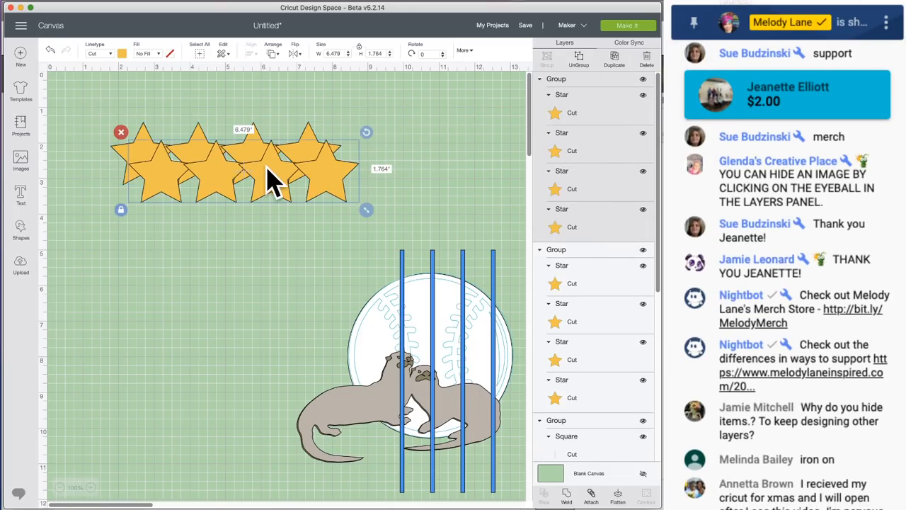
pyautogui.moveTo(274, 178); pyautogui.dragTo(248, 239)
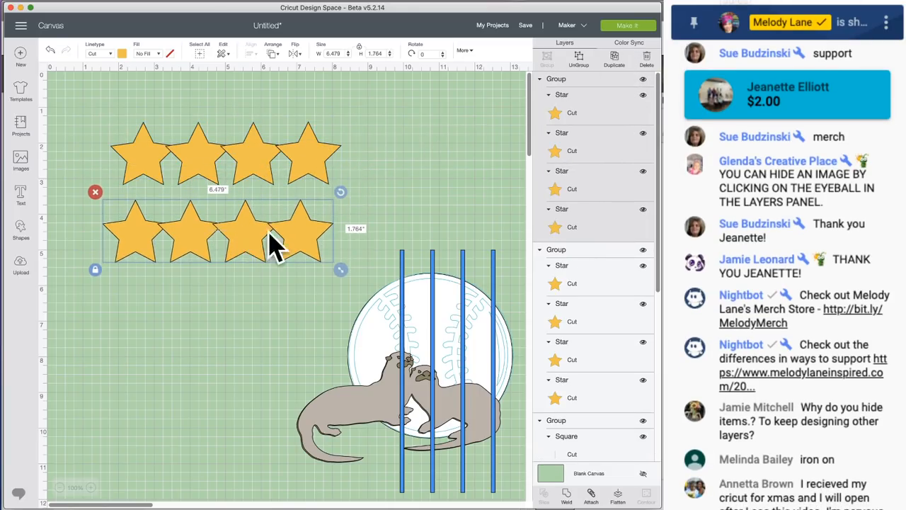
# Weld the lower group of four stars into one shape, and hide the original star group above it.
pyautogui.click(570, 499)
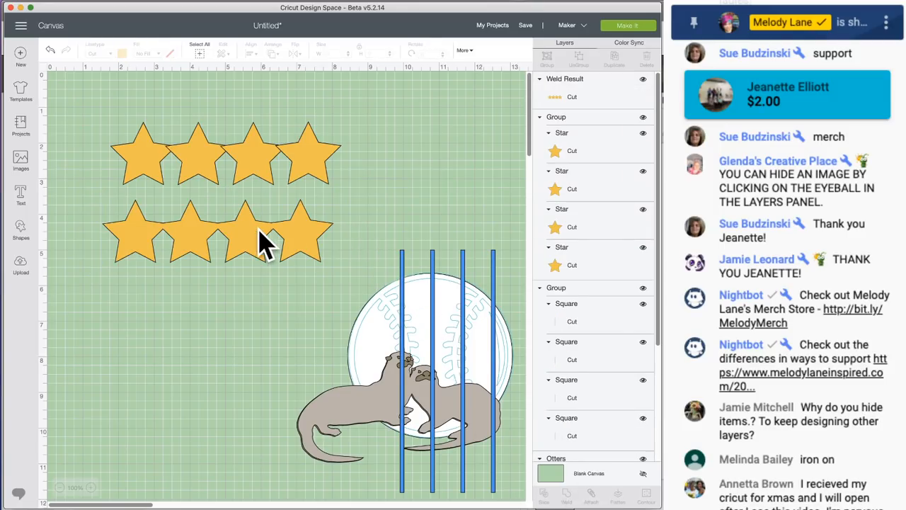
pyautogui.click(250, 161)
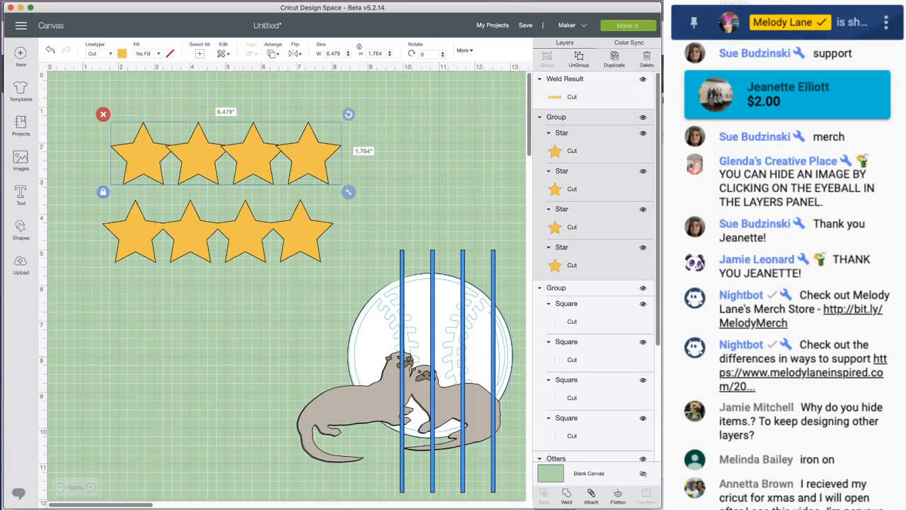
pyautogui.click(643, 119)
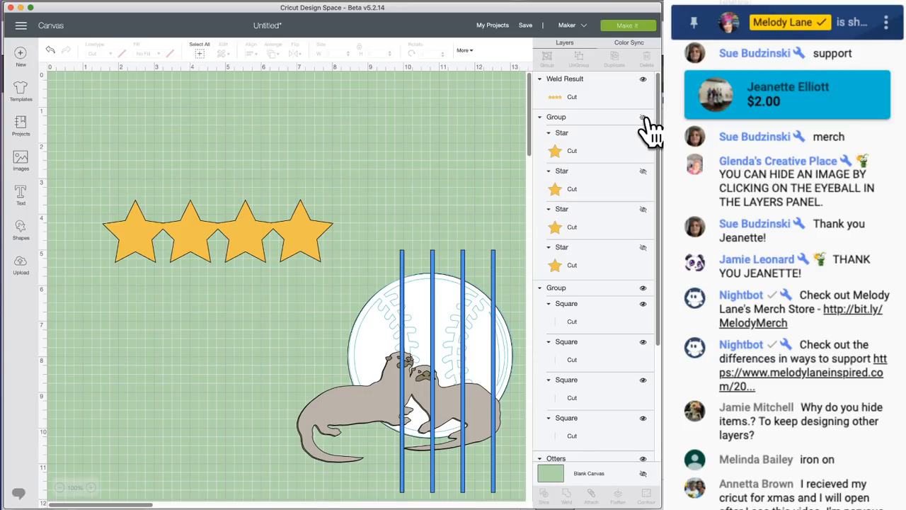
# Move the welded star row up, duplicate it twice, and stack the copies below it to form three rows.
pyautogui.moveTo(319, 247); pyautogui.dragTo(314, 181)
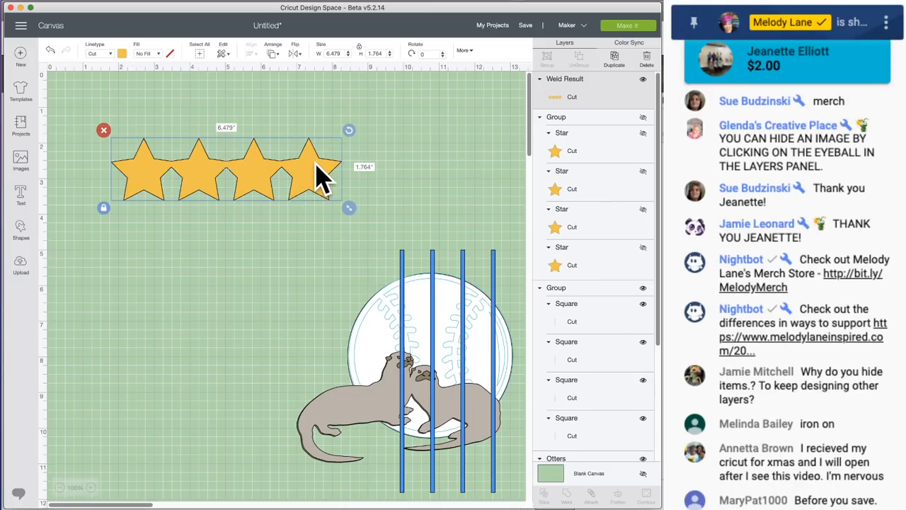
pyautogui.moveTo(308, 167); pyautogui.dragTo(307, 157)
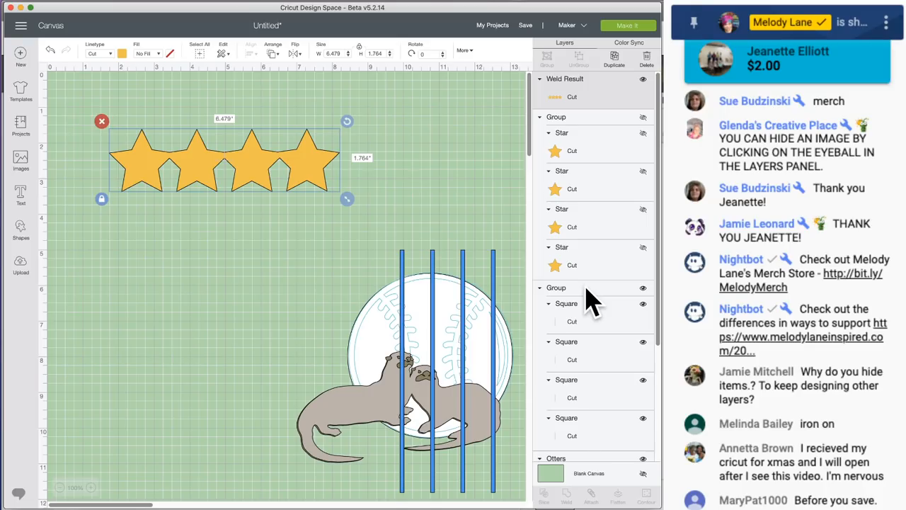
pyautogui.click(626, 66)
pyautogui.click(627, 66)
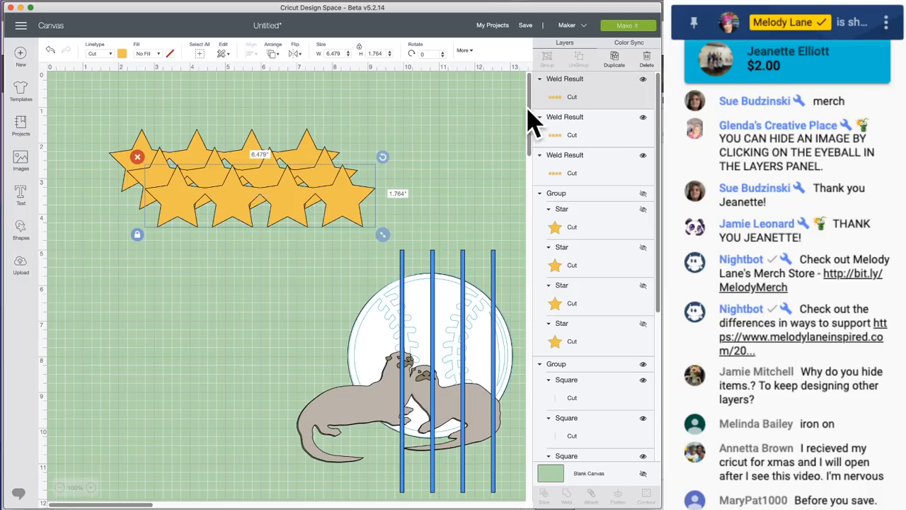
pyautogui.moveTo(340, 205); pyautogui.dragTo(309, 296)
pyautogui.moveTo(314, 192); pyautogui.dragTo(303, 227)
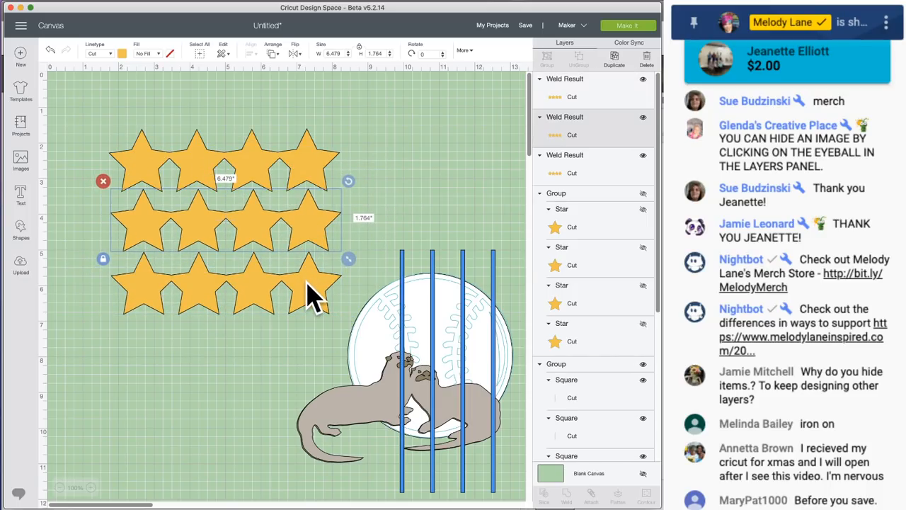
pyautogui.moveTo(307, 293); pyautogui.dragTo(312, 298)
# Distribute the three welded star rows vertically.
pyautogui.moveTo(96, 111); pyautogui.dragTo(345, 347)
pyautogui.click(251, 54)
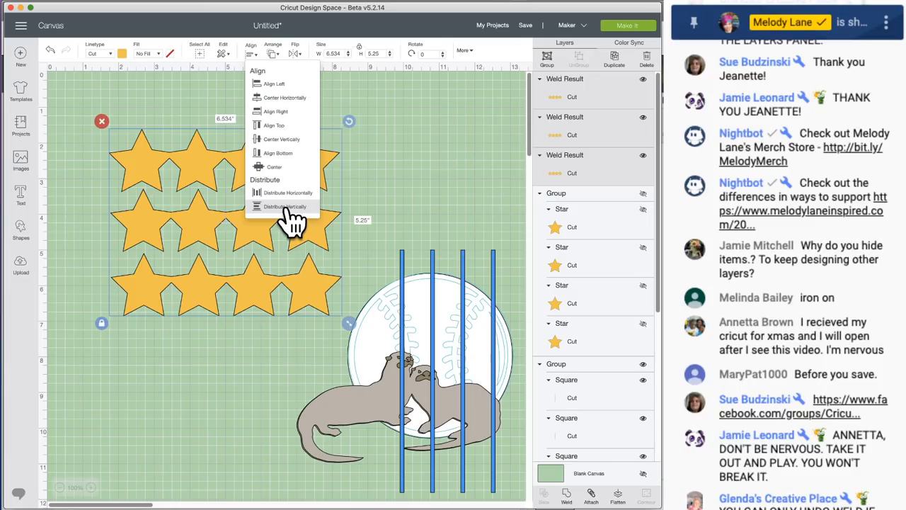
pyautogui.click(285, 207)
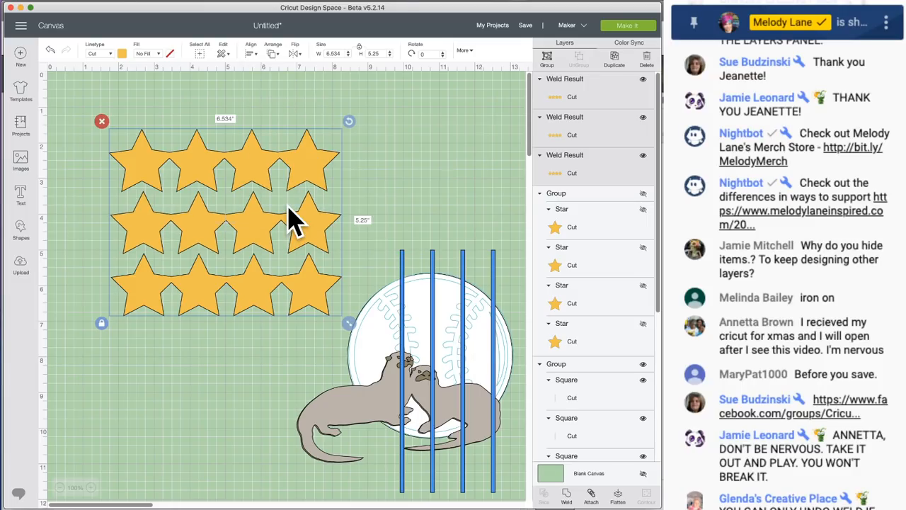
pyautogui.click(252, 53)
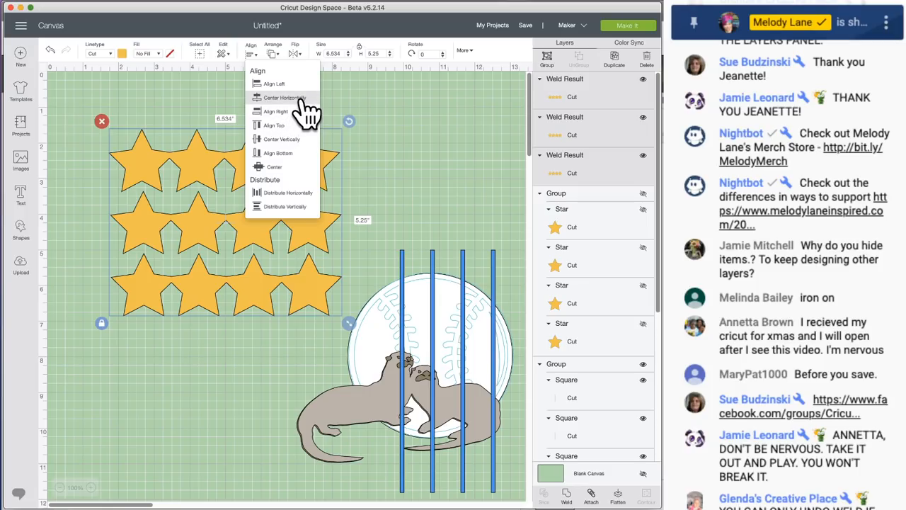
pyautogui.click(425, 117)
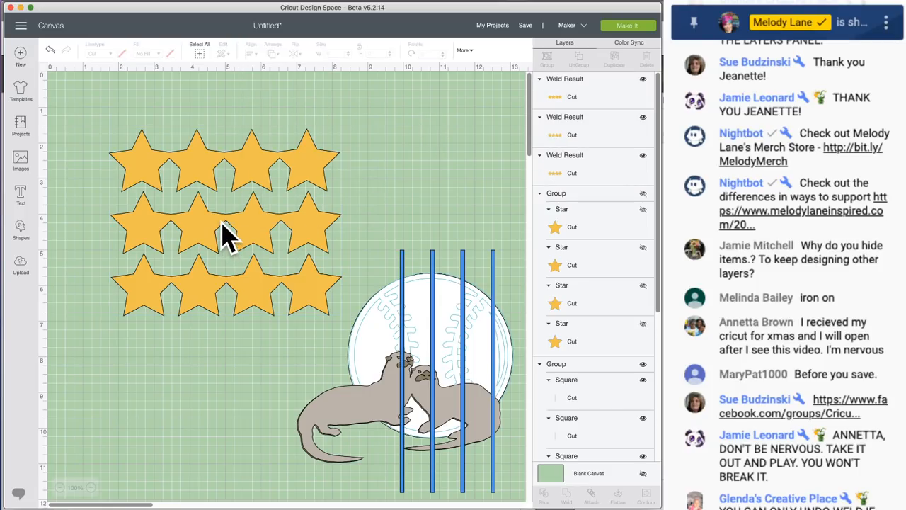
# Shift the middle star row out of line, and realign all three rows by distributing them vertically and centering them horizontally.
pyautogui.moveTo(223, 234); pyautogui.dragTo(198, 230)
pyautogui.moveTo(86, 94); pyautogui.dragTo(334, 324)
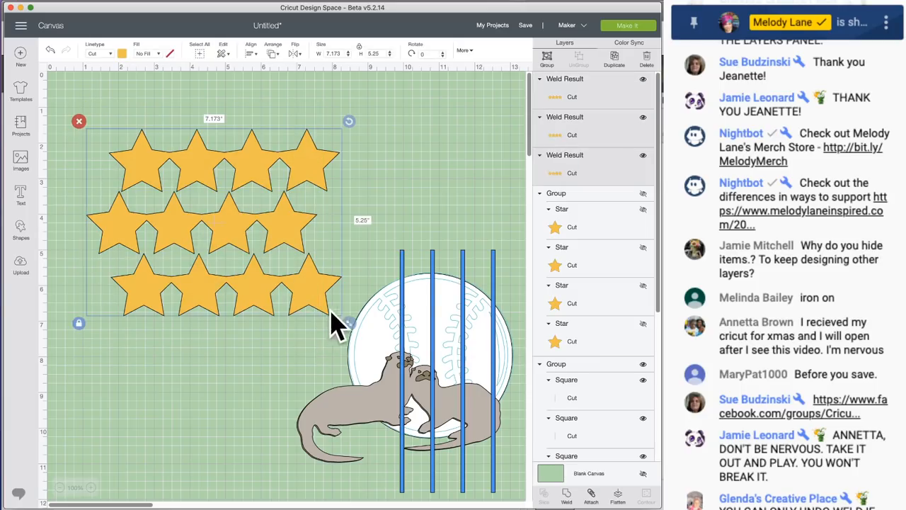
pyautogui.click(253, 51)
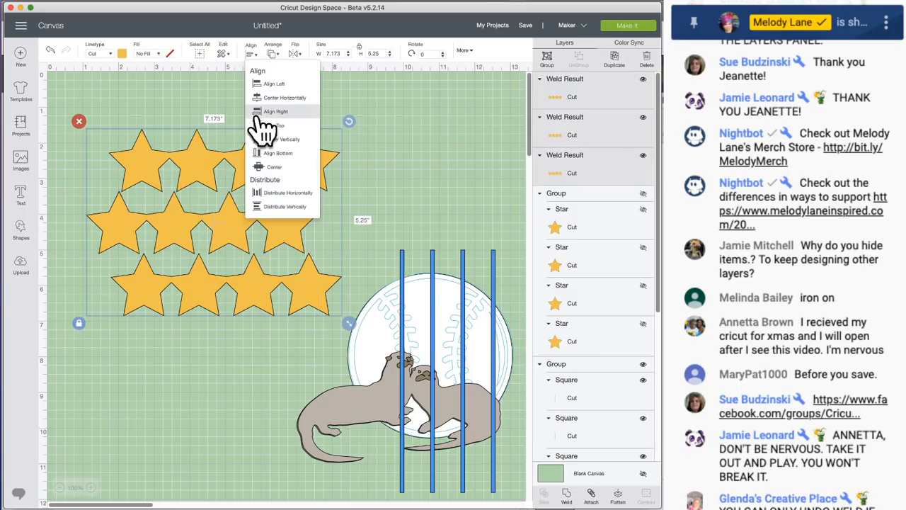
pyautogui.click(287, 207)
pyautogui.click(251, 50)
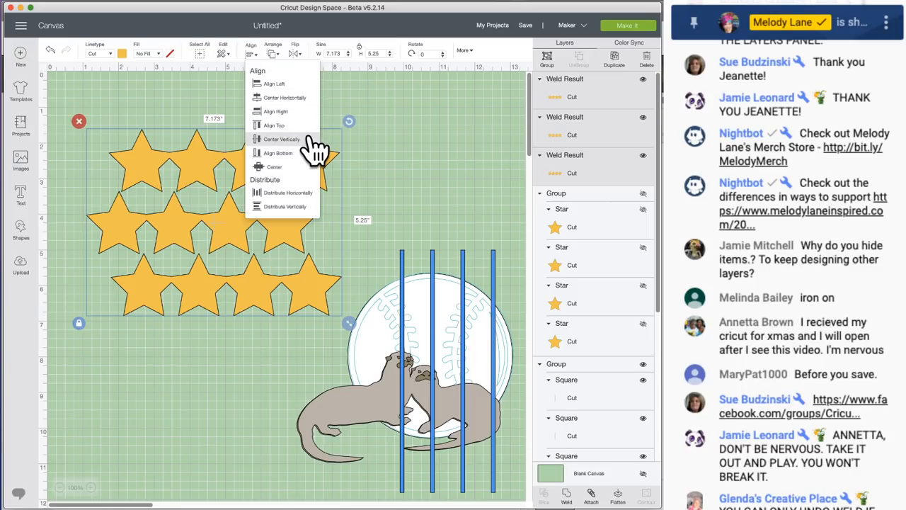
pyautogui.click(283, 98)
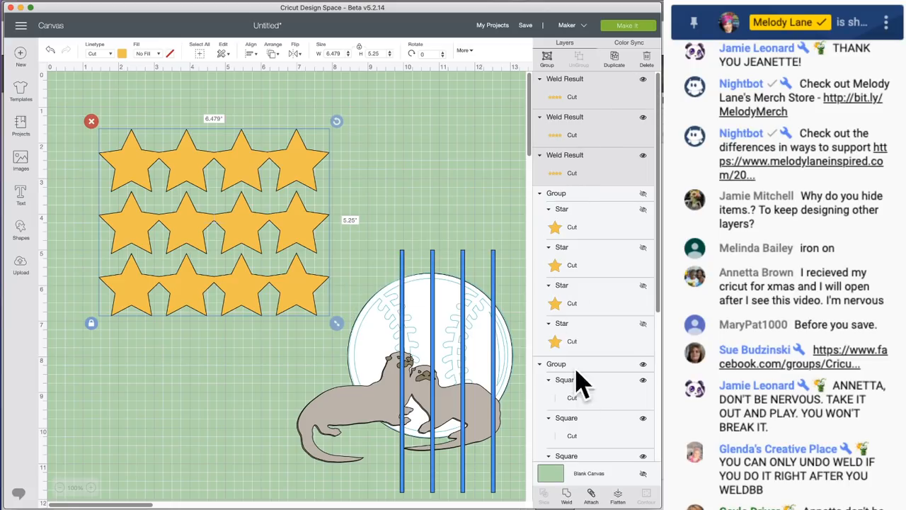
# Attach the three welded star rows, and move the attached set slightly on the canvas as one object.
pyautogui.click(592, 493)
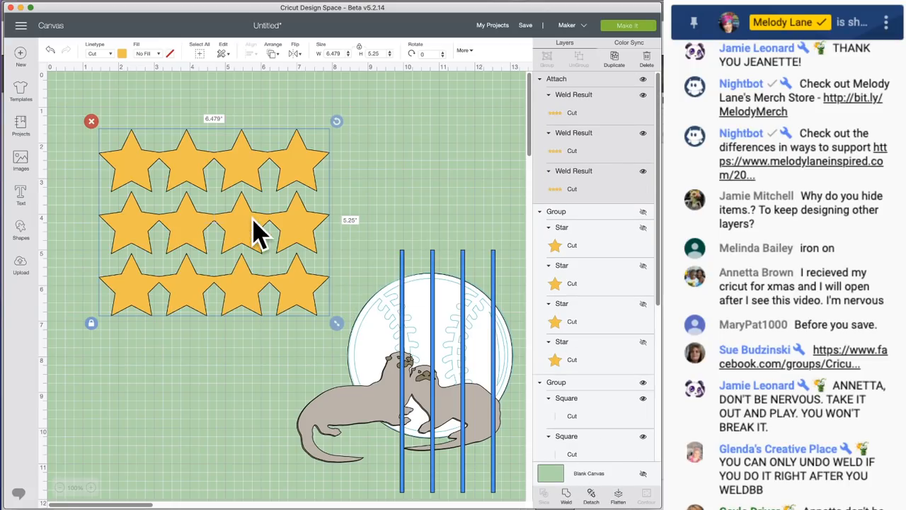
pyautogui.moveTo(252, 221); pyautogui.dragTo(240, 208)
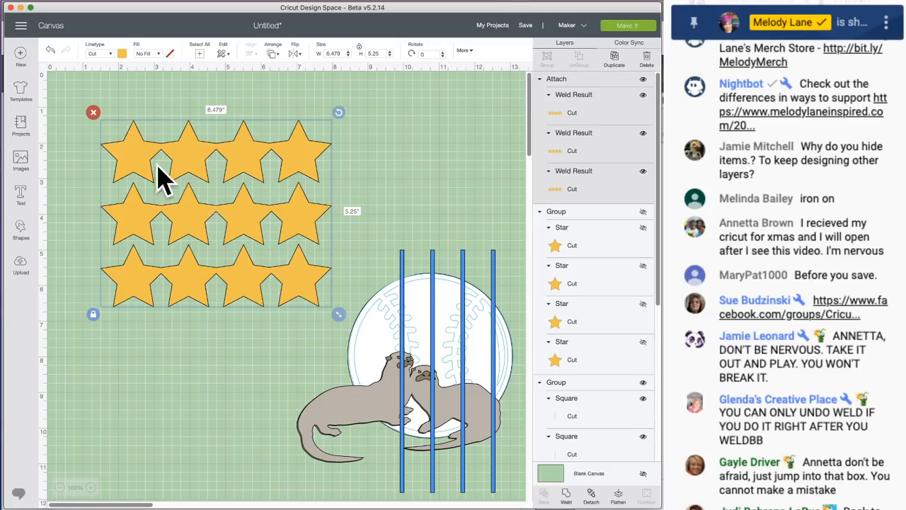
pyautogui.moveTo(199, 160); pyautogui.dragTo(203, 162)
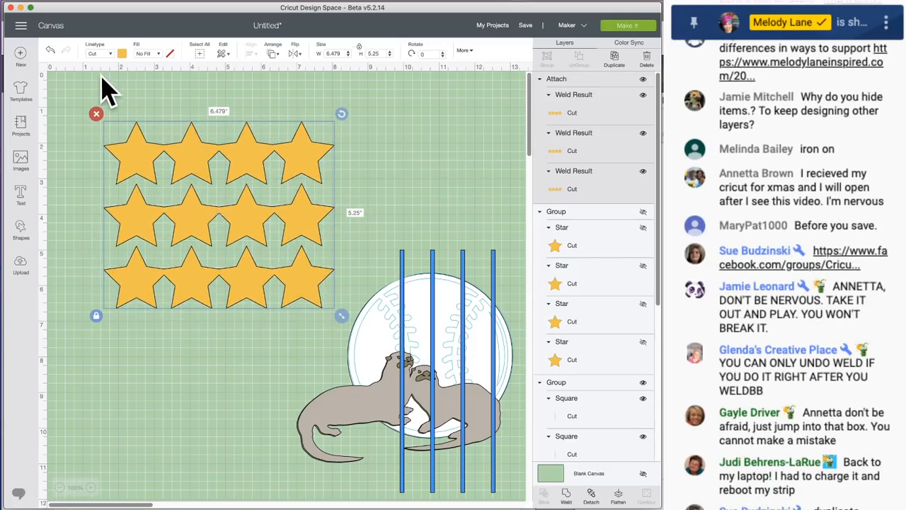
# Undo the three-row star arrangement back to one welded row below the visible original star group.
pyautogui.click(50, 51)
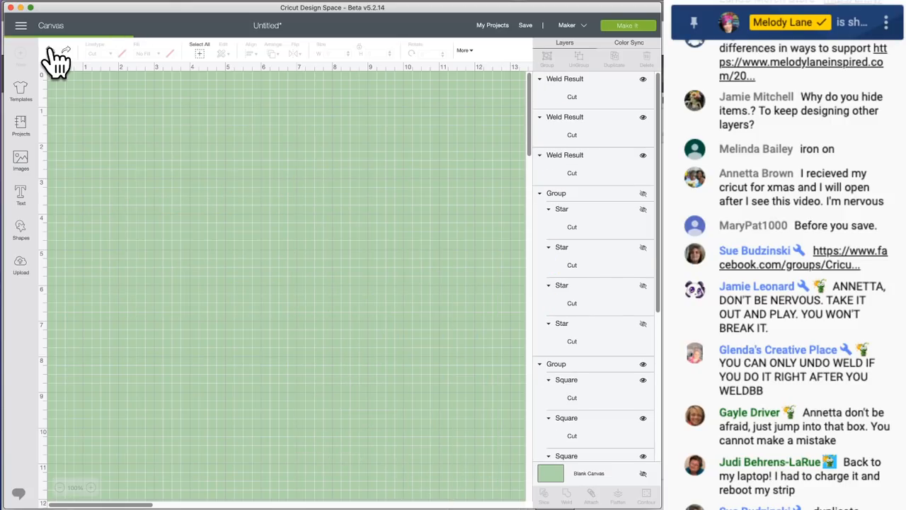
pyautogui.click(50, 51)
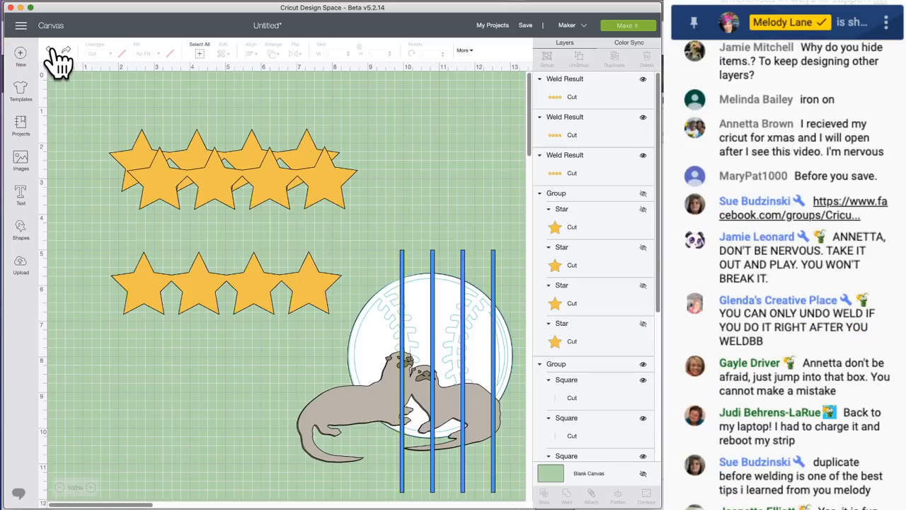
pyautogui.click(50, 51)
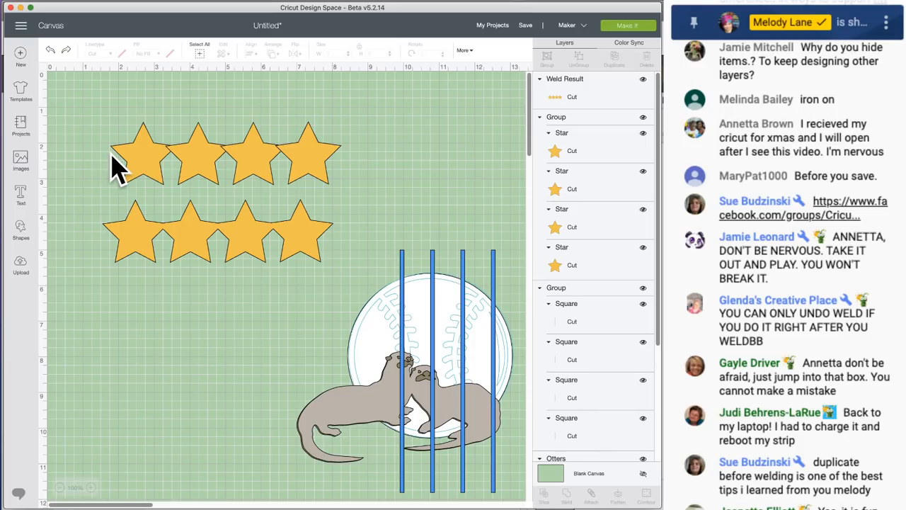
# Delete both the original star group and the welded star row from the canvas.
pyautogui.moveTo(101, 110); pyautogui.dragTo(335, 283)
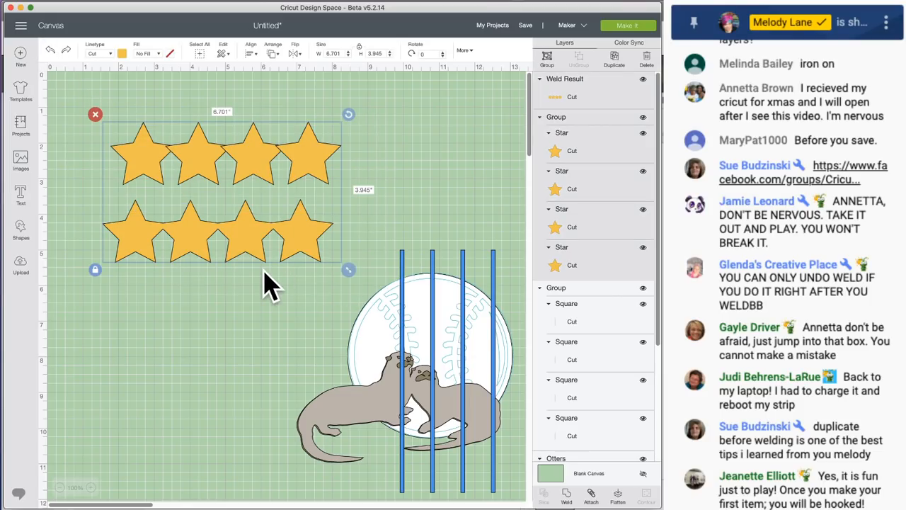
pyautogui.click(95, 114)
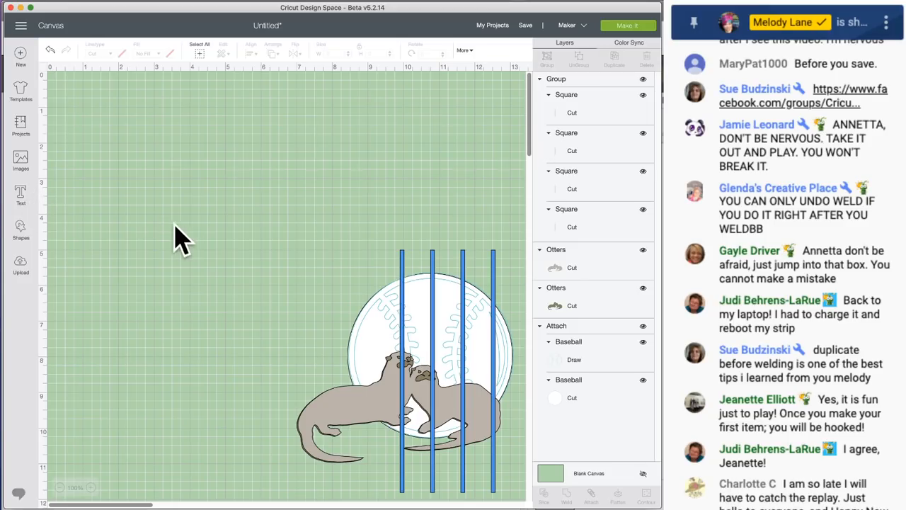
# Try to add the text "Happy" to the empty area beside the otters.
pyautogui.click(22, 197)
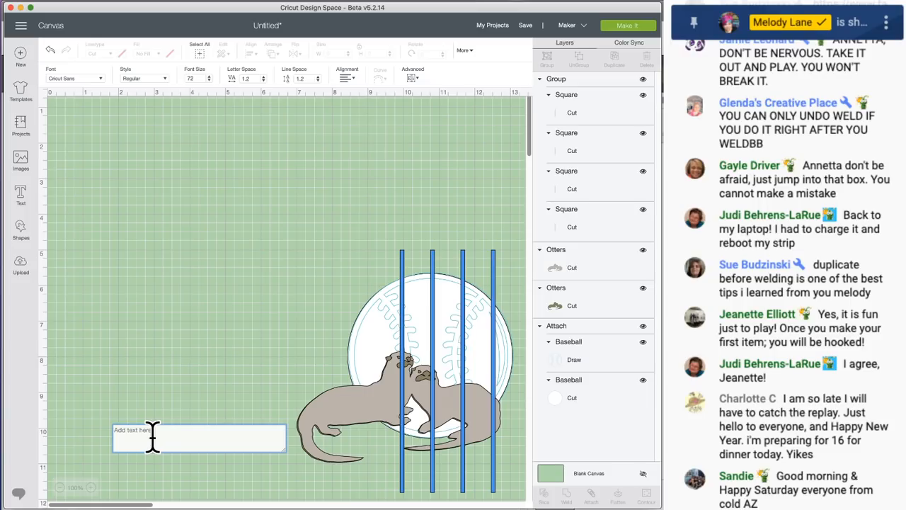
pyautogui.write('Happy')
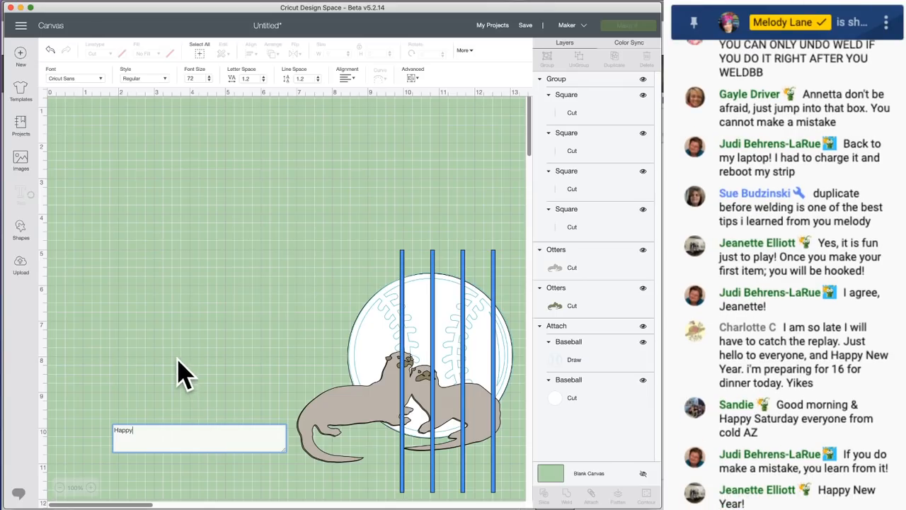
pyautogui.click(182, 377)
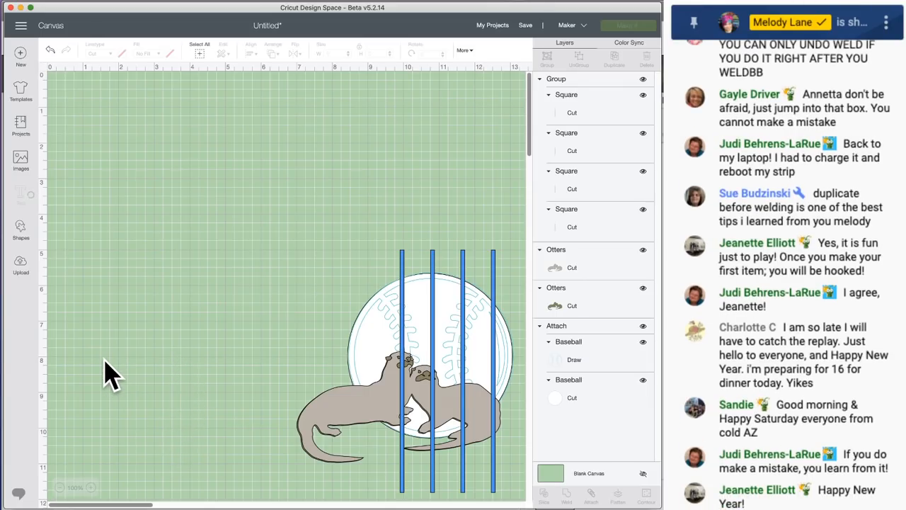
pyautogui.scroll(-1, 170, 318)
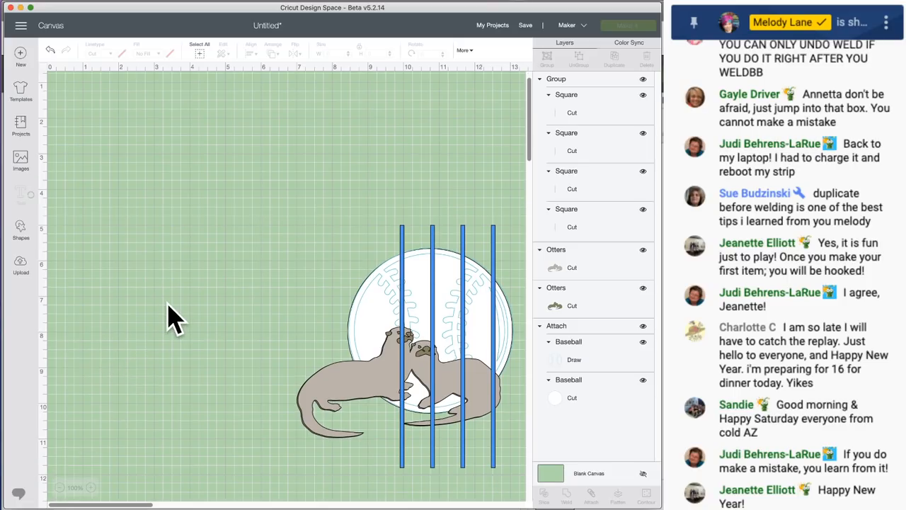
pyautogui.scroll(1, 226, 314)
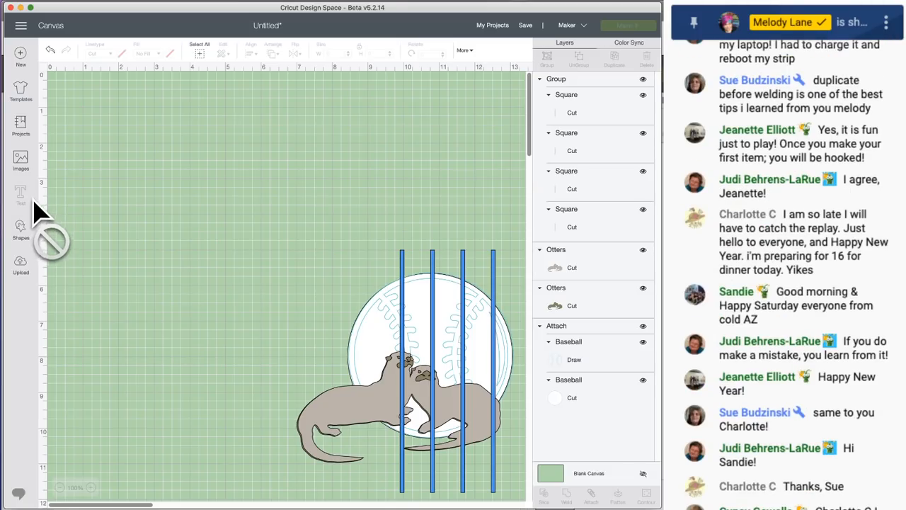
# Retry inserting a new text box on the canvas with the otters and bars.
pyautogui.click(21, 197)
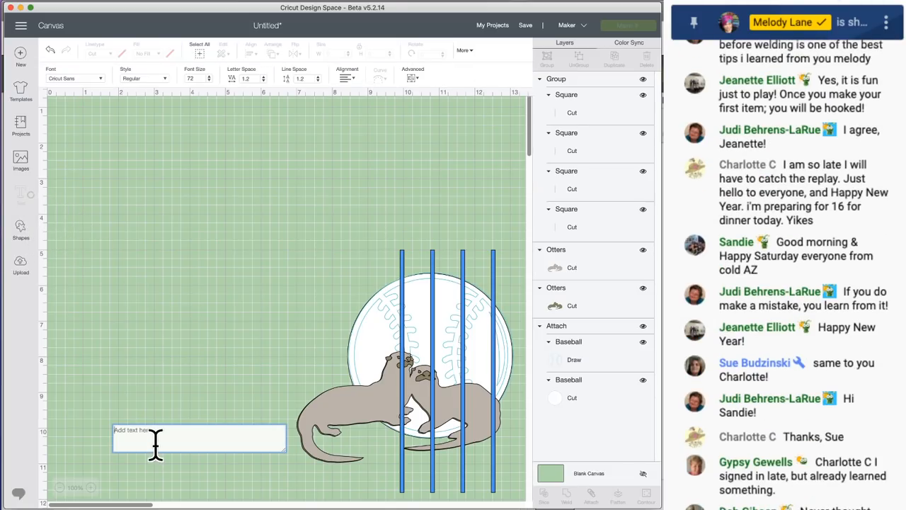
pyautogui.click(21, 196)
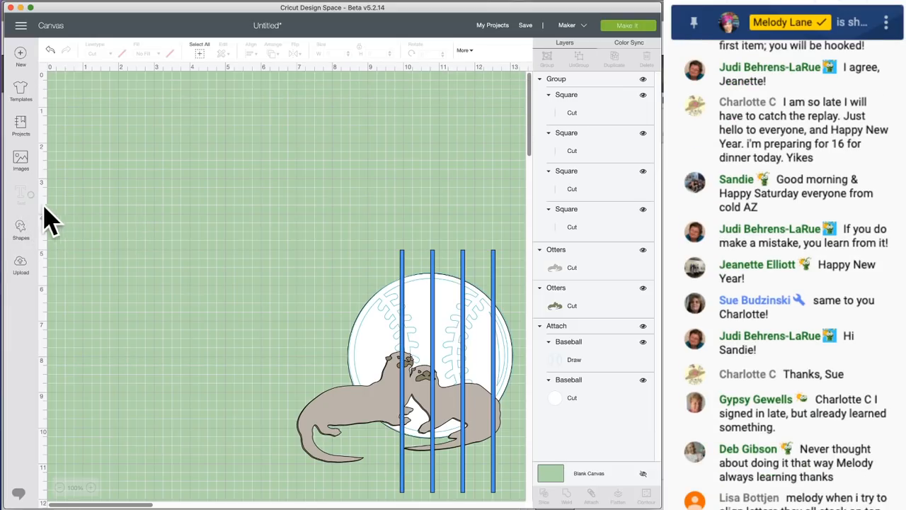
pyautogui.click(25, 197)
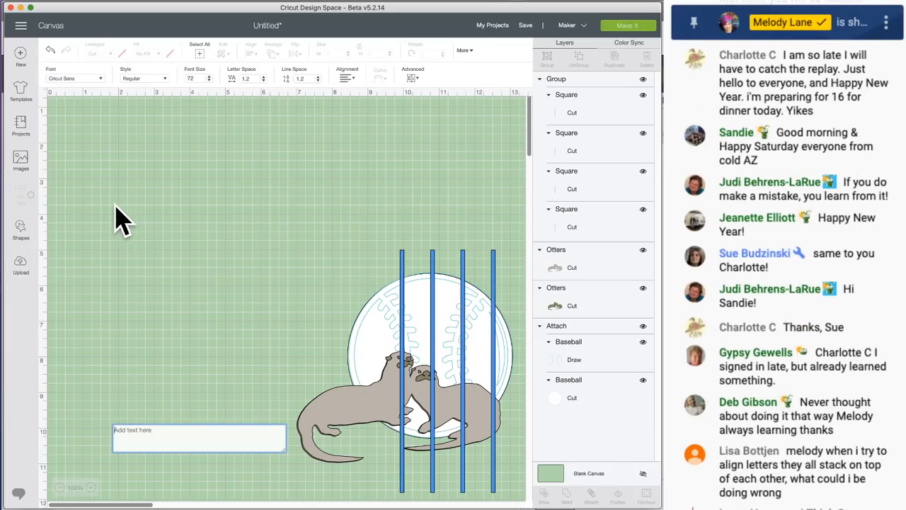
pyautogui.click(130, 231)
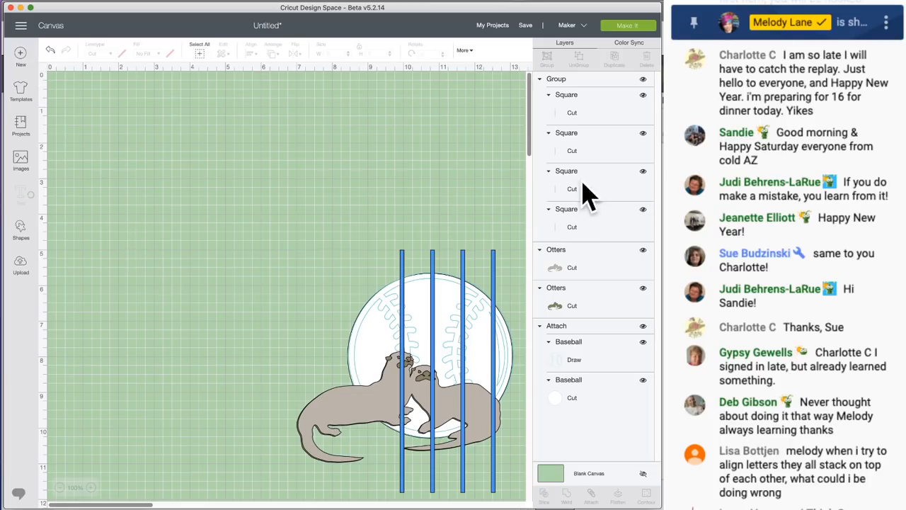
pyautogui.click(25, 198)
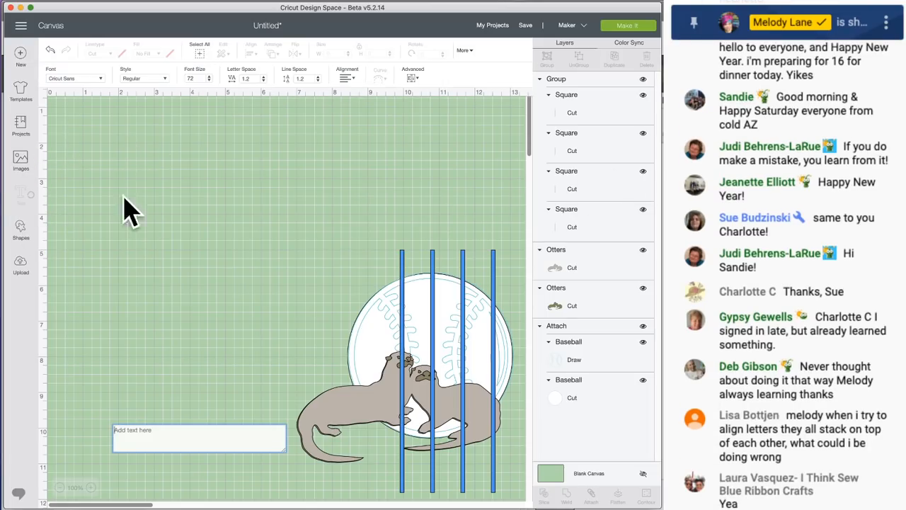
# Switch to the browser version of Cricut Design Space and add the text "otter" to its blank canvas.
pyautogui.click(280, 212)
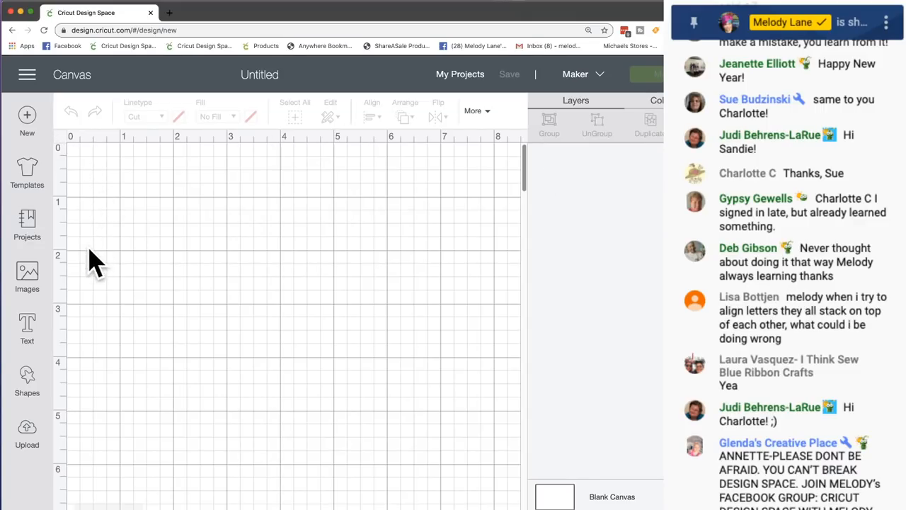
pyautogui.click(29, 329)
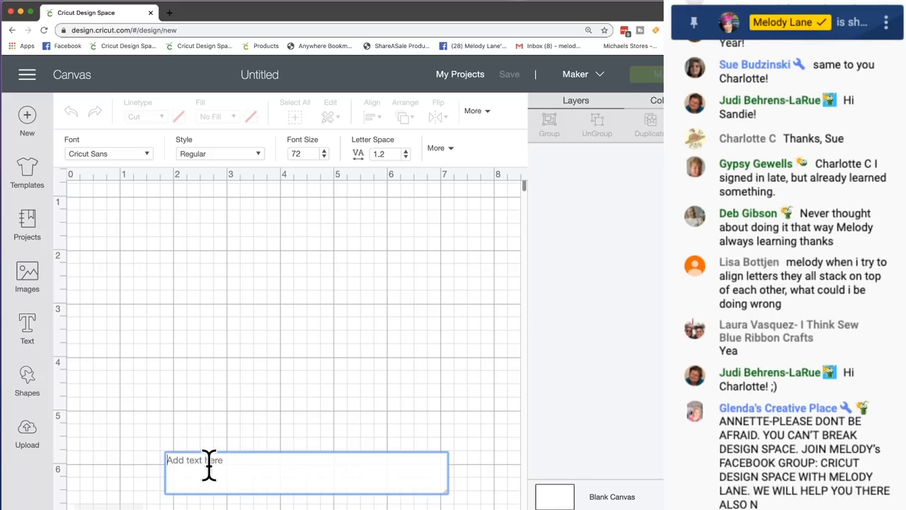
pyautogui.write('Ha')
pyautogui.press('BackSpace')
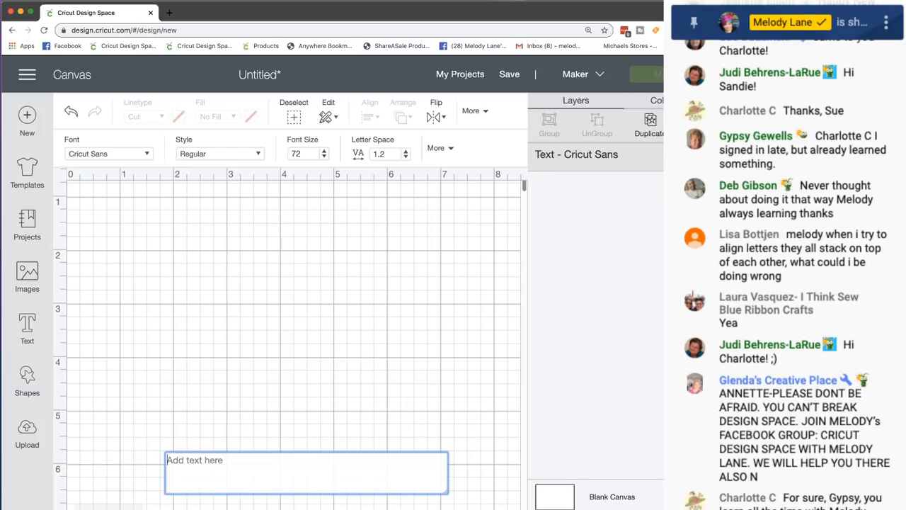
pyautogui.write('otter')
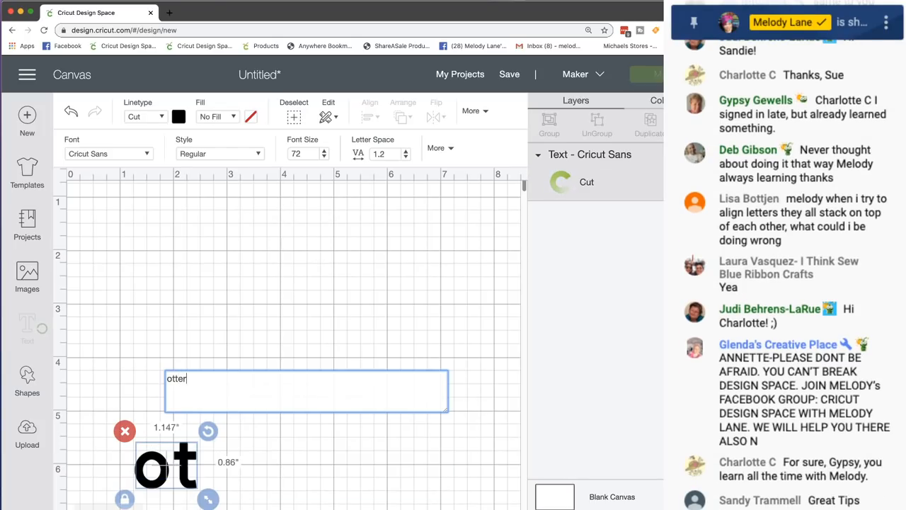
pyautogui.write(' happien')
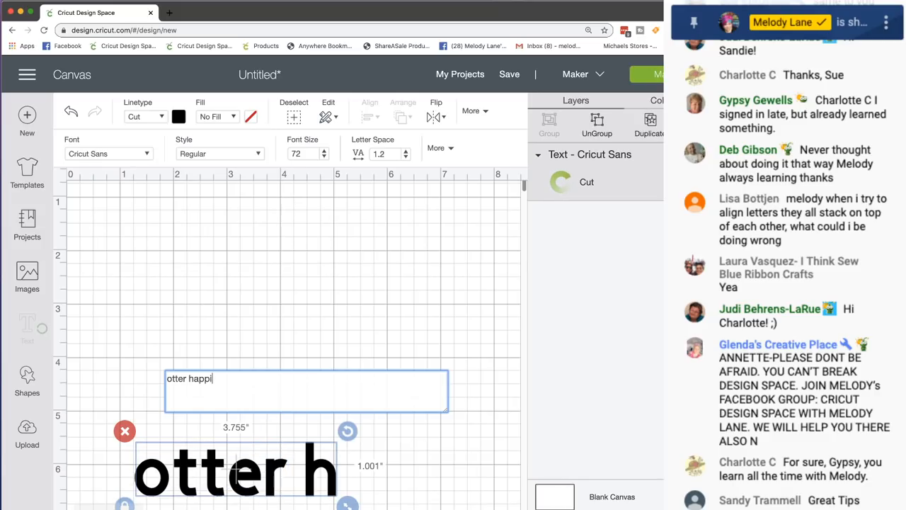
pyautogui.press('BackSpace')
pyautogui.press('BackSpace')
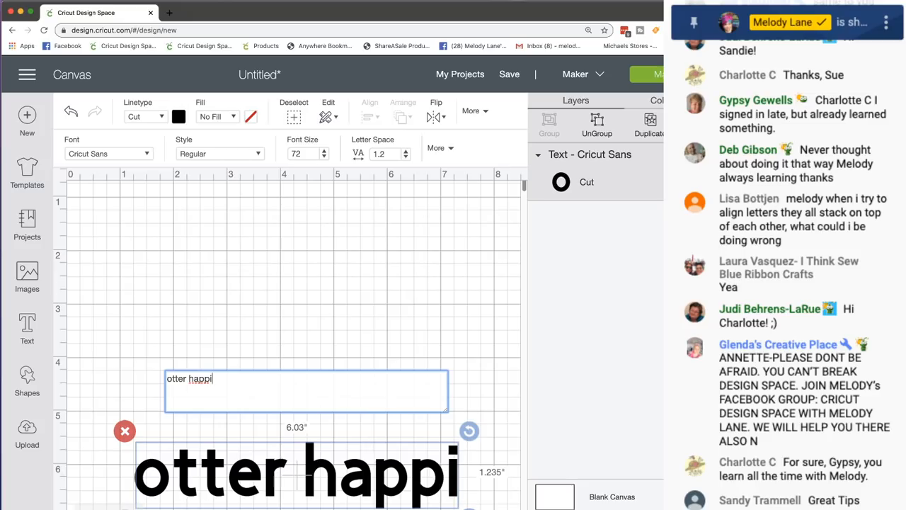
pyautogui.press('BackSpace')
pyautogui.press('BackSpace')
pyautogui.press('BackSpace')
pyautogui.press('BackSpace')
pyautogui.press('BackSpace')
pyautogui.press('BackSpace')
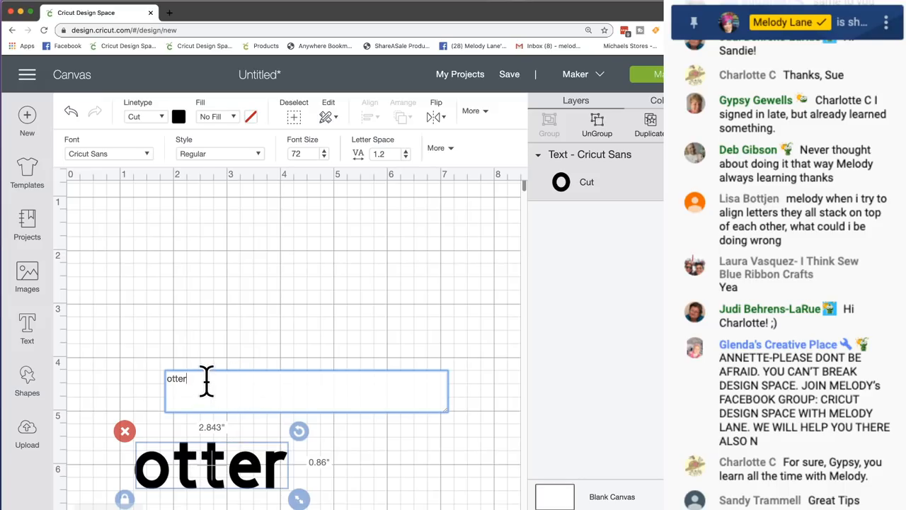
# Finish the text entry and move the word "otter" slightly up and to the right on the canvas.
pyautogui.click(219, 488)
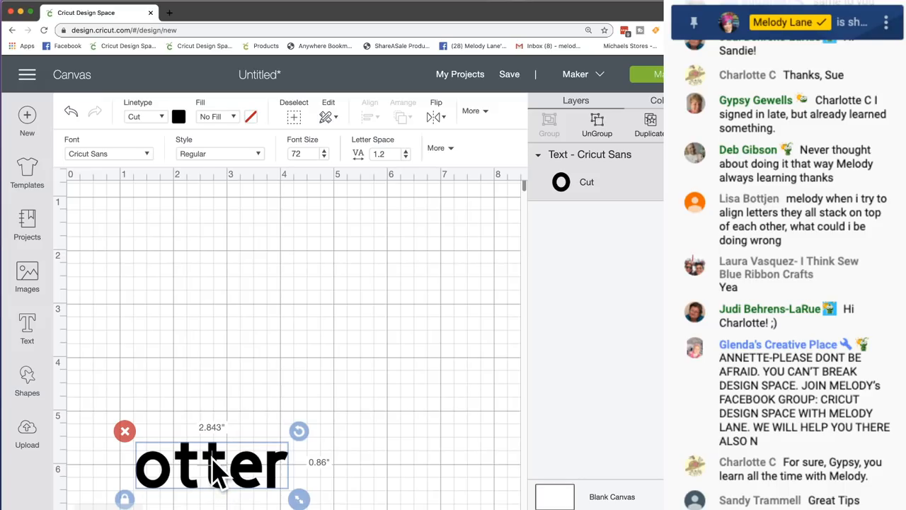
pyautogui.moveTo(216, 471); pyautogui.dragTo(242, 426)
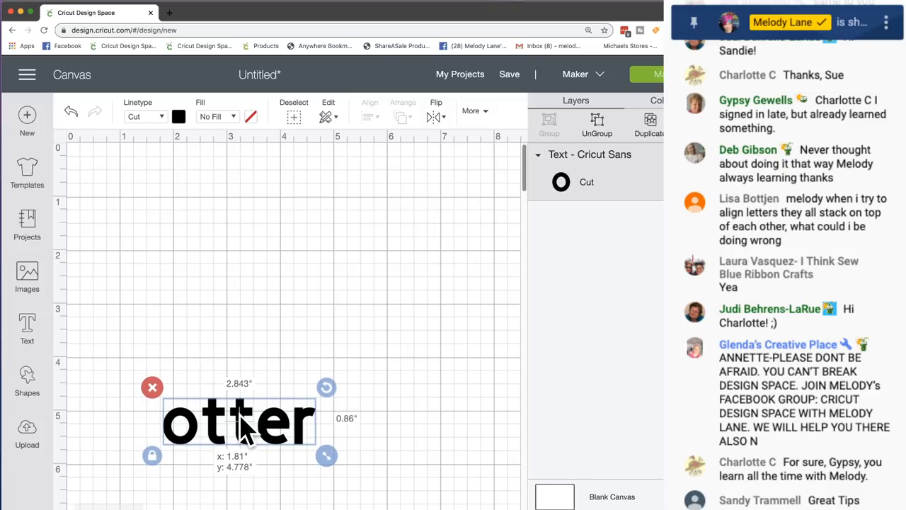
pyautogui.moveTo(240, 425); pyautogui.dragTo(243, 429)
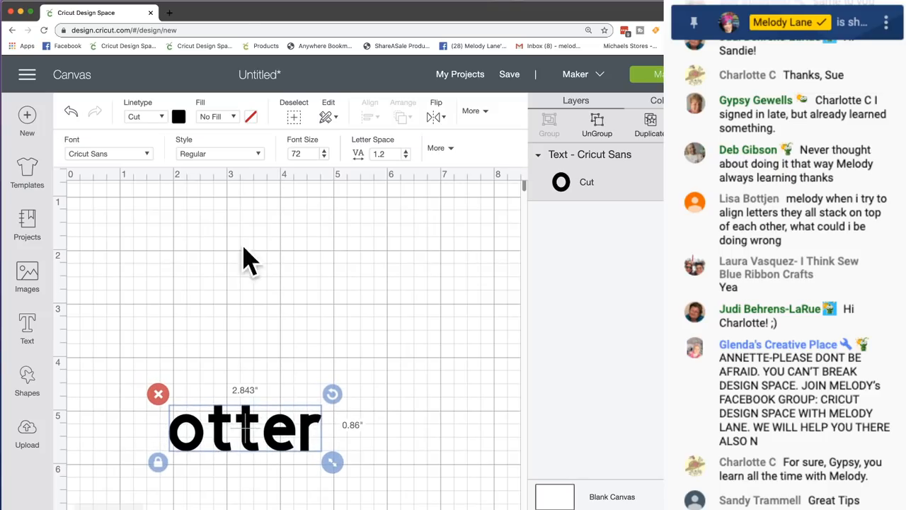
# Look through all available fonts for the "otter" text, and through the System fonts only.
pyautogui.click(145, 162)
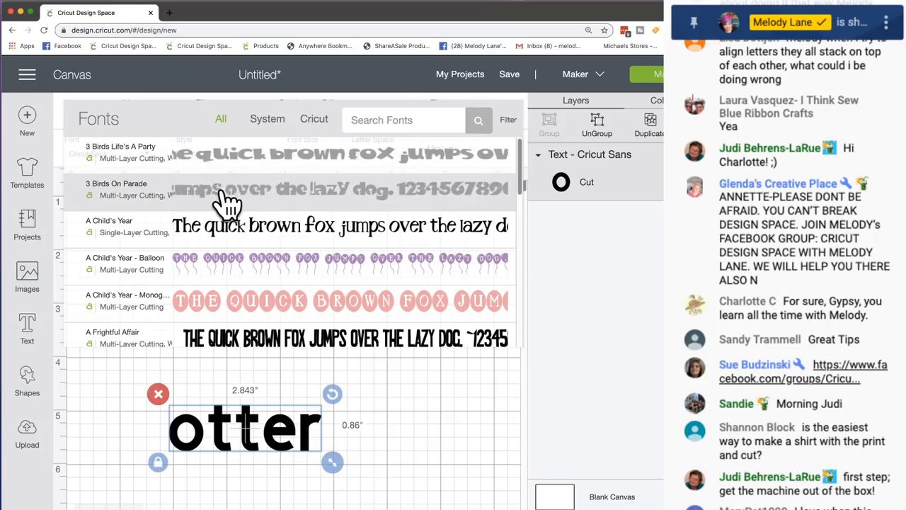
pyautogui.scroll(-3, 227, 201)
pyautogui.scroll(-10, 227, 201)
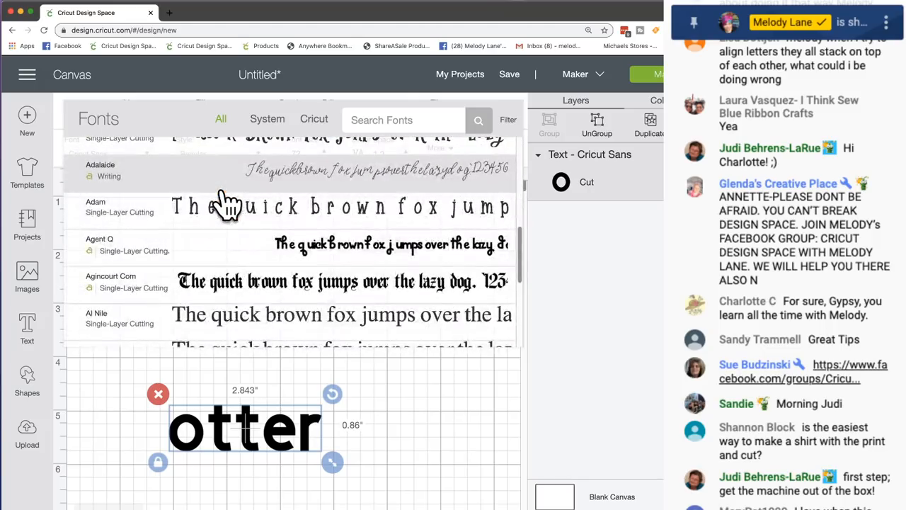
pyautogui.scroll(-5, 226, 202)
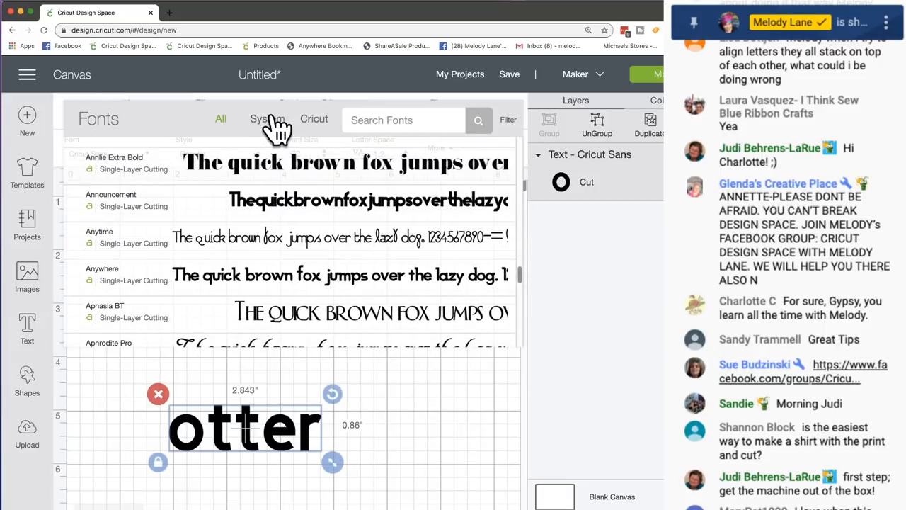
pyautogui.click(267, 120)
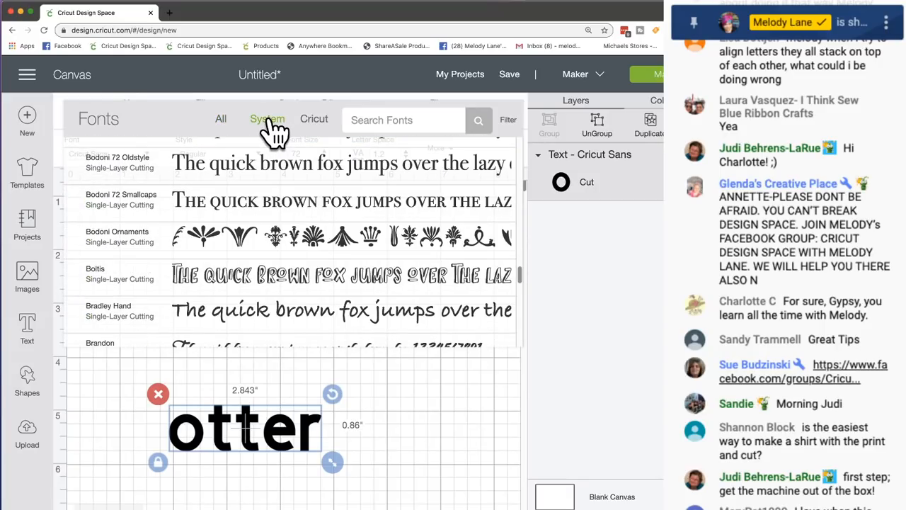
pyautogui.scroll(5, 244, 265)
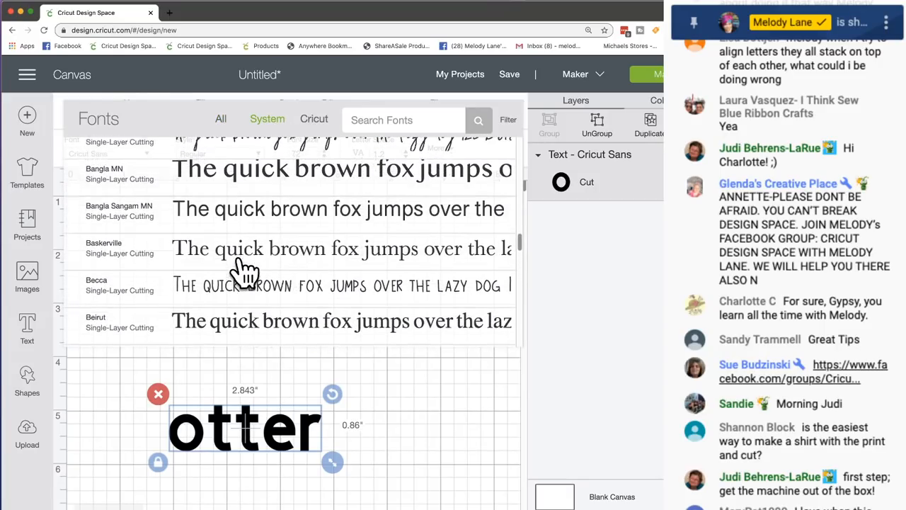
pyautogui.scroll(10, 244, 269)
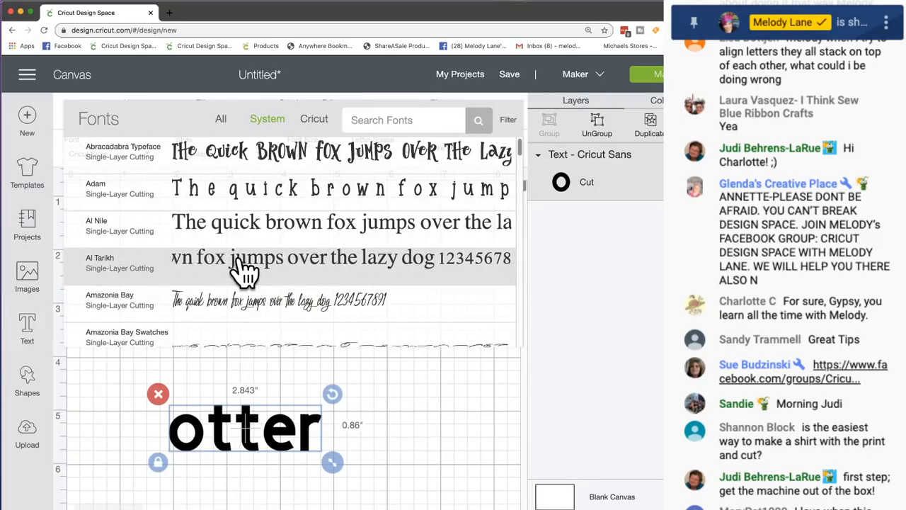
# Restrict the font list to Cricut fonts and compare their writing, single-layer and multi-layer cutting types.
pyautogui.click(316, 120)
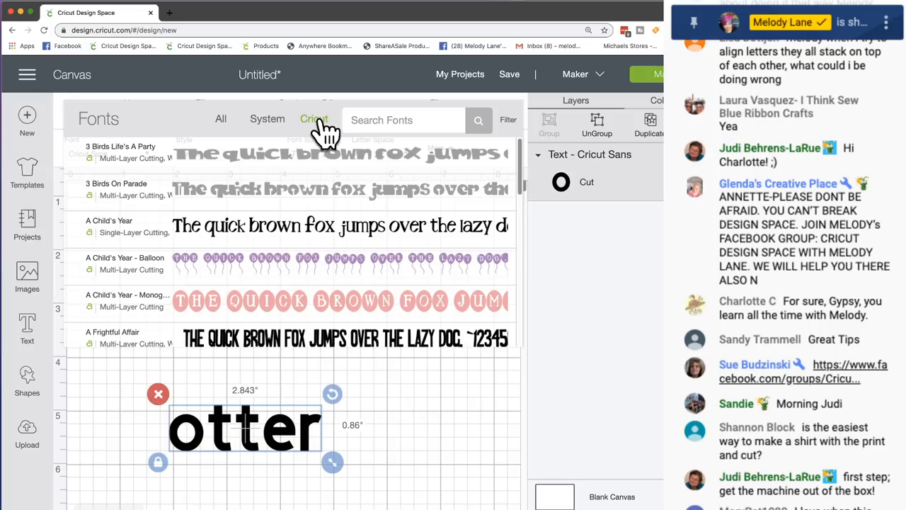
pyautogui.scroll(-8, 297, 251)
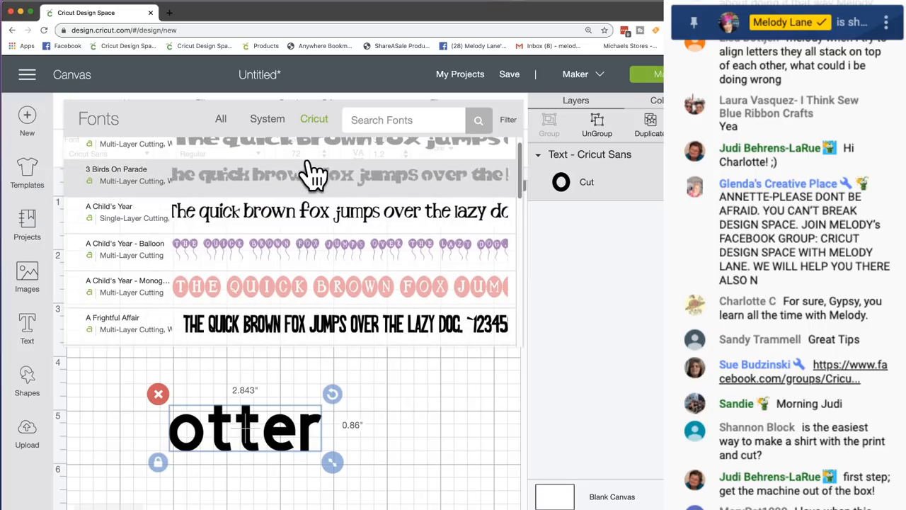
pyautogui.scroll(-10, 298, 240)
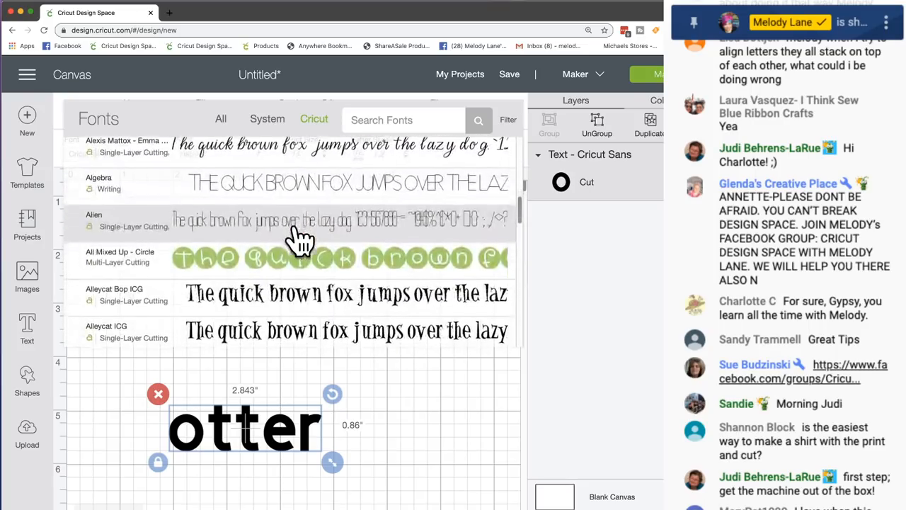
pyautogui.scroll(-10, 303, 237)
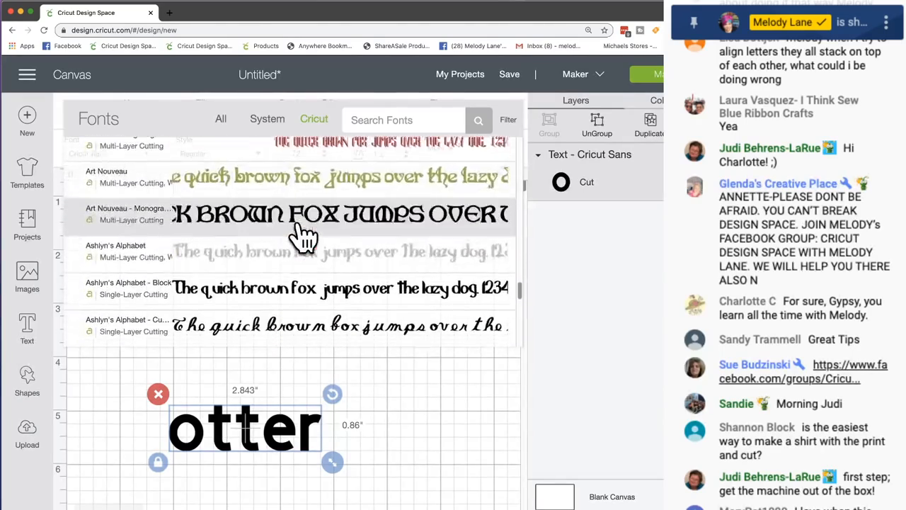
pyautogui.scroll(-10, 301, 233)
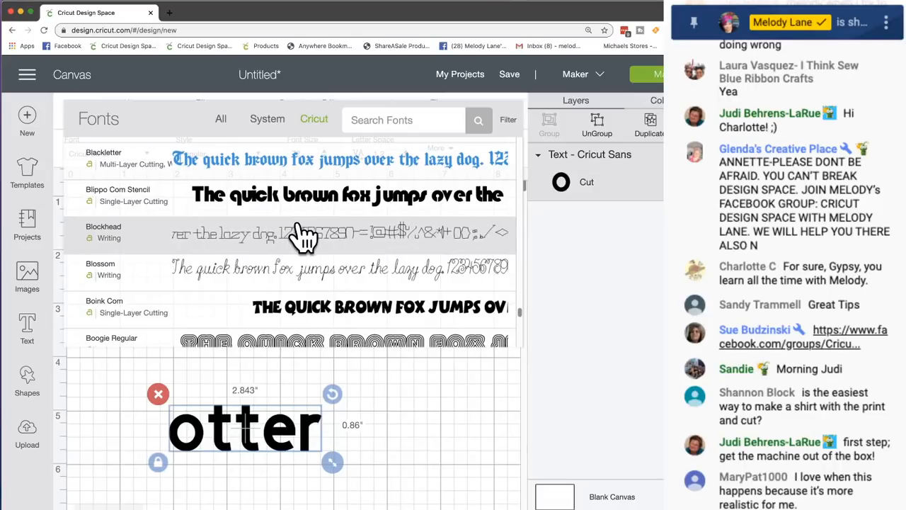
pyautogui.scroll(-1, 302, 237)
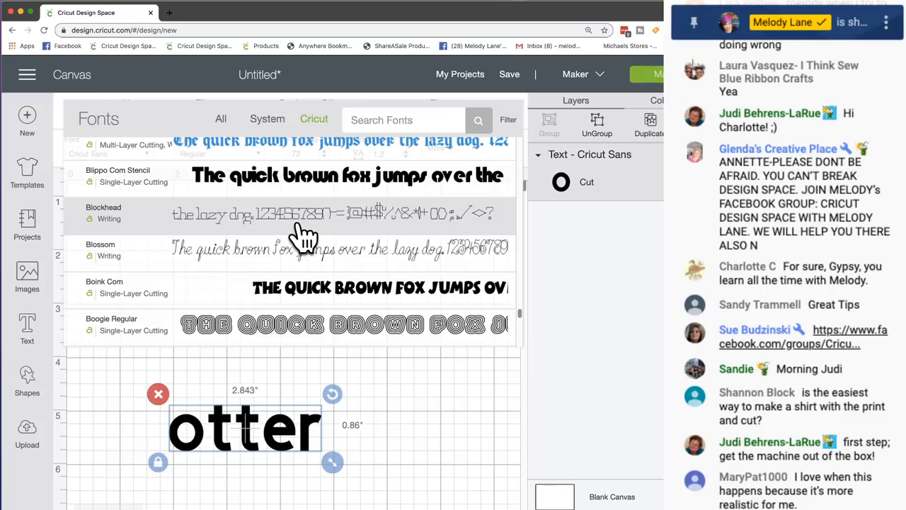
pyautogui.scroll(-4, 303, 237)
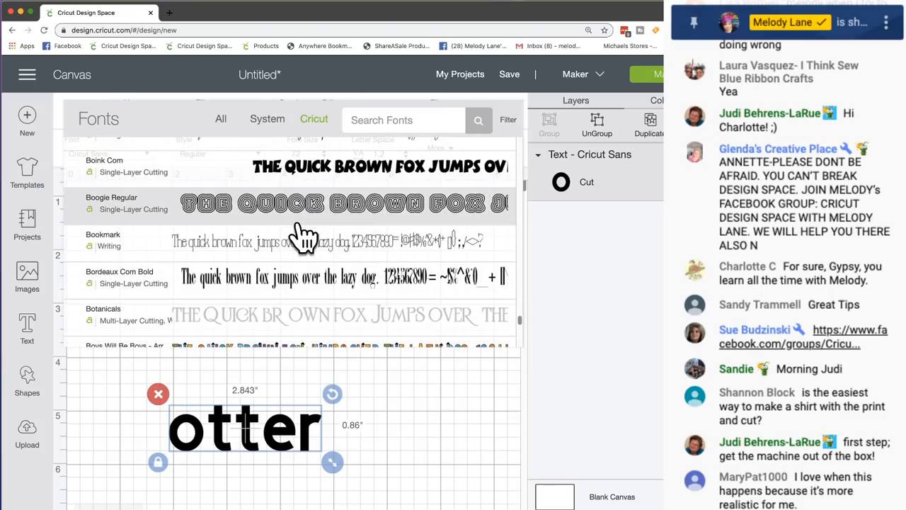
pyautogui.scroll(-1, 303, 238)
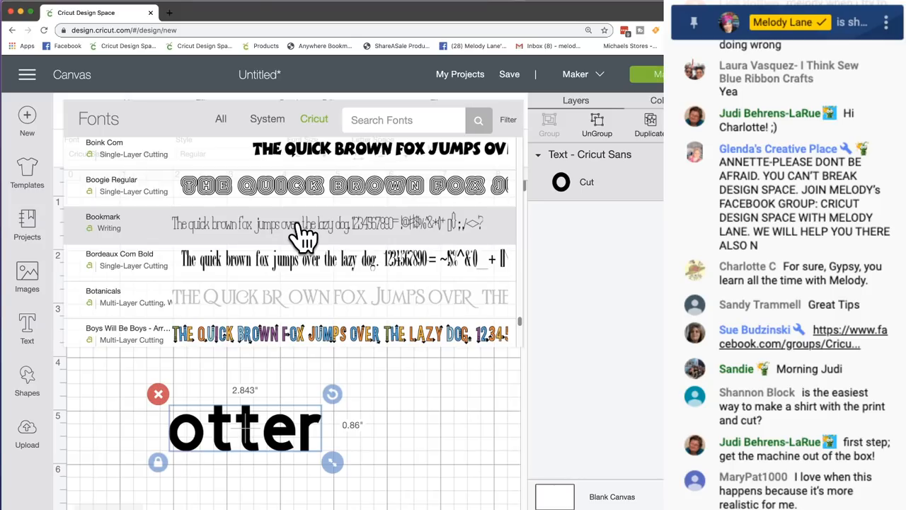
pyautogui.scroll(2, 299, 226)
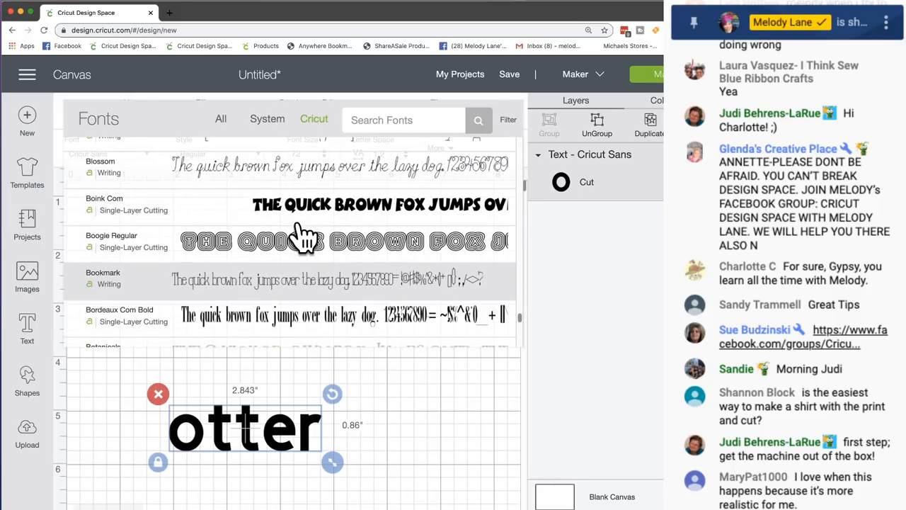
pyautogui.scroll(1, 154, 226)
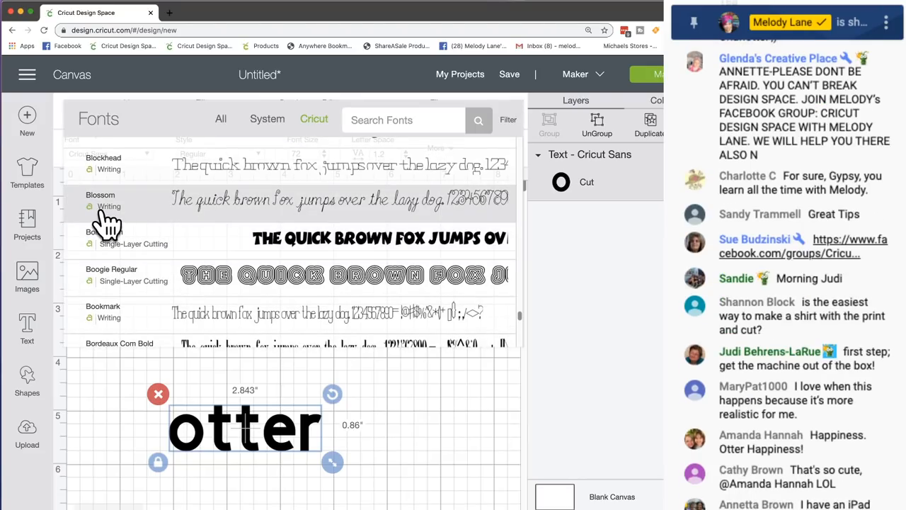
pyautogui.scroll(3, 120, 212)
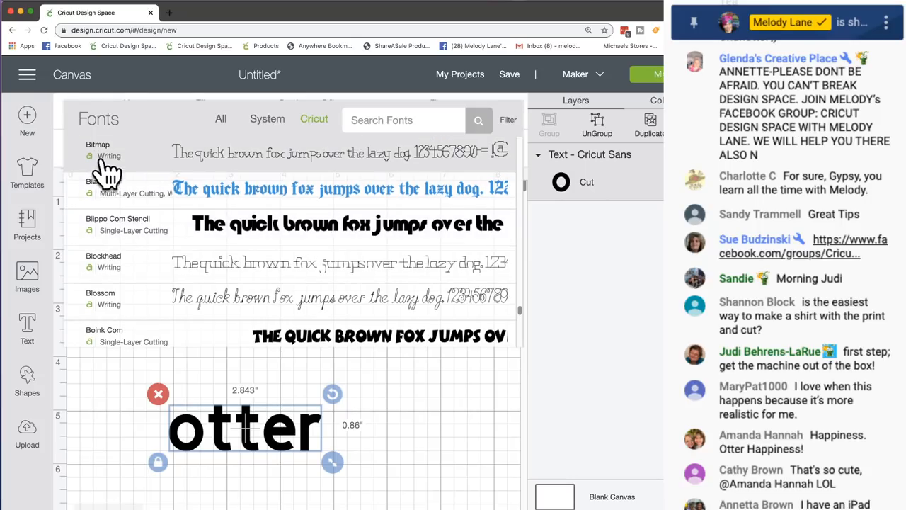
pyautogui.scroll(-5, 180, 250)
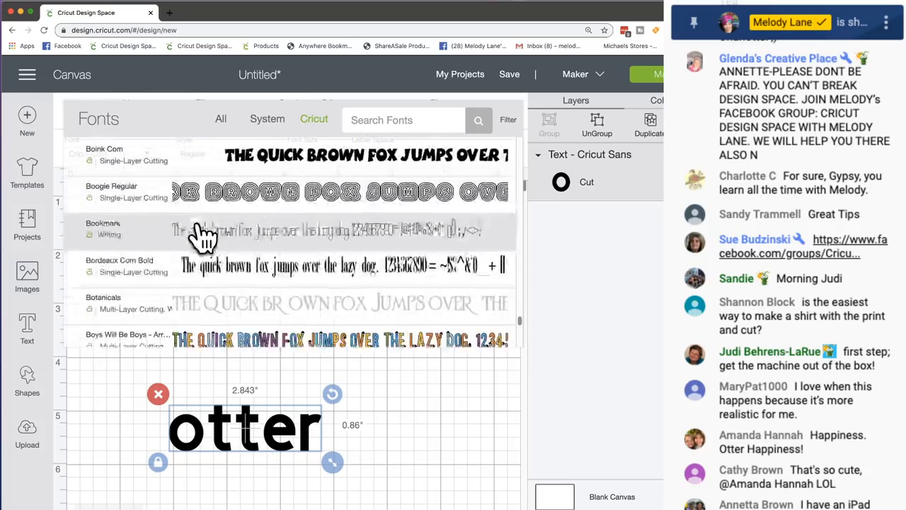
pyautogui.scroll(-4, 202, 234)
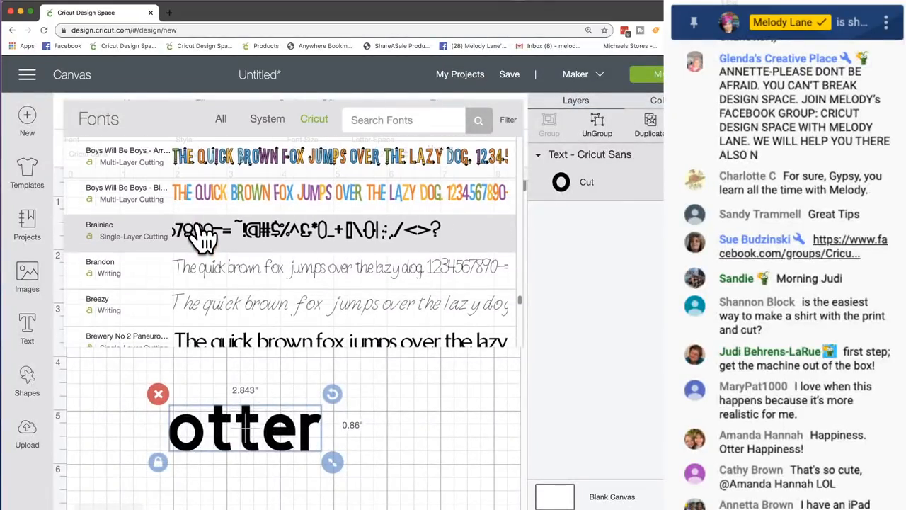
pyautogui.scroll(-3, 201, 234)
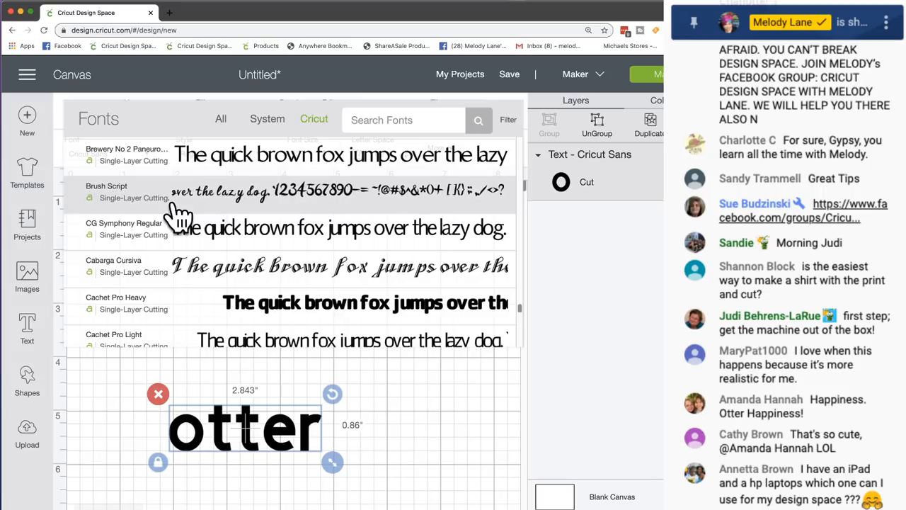
# Apply the multi-layer Cricut font Blackletter to the "otter" text.
pyautogui.scroll(5, 181, 213)
pyautogui.scroll(6, 177, 212)
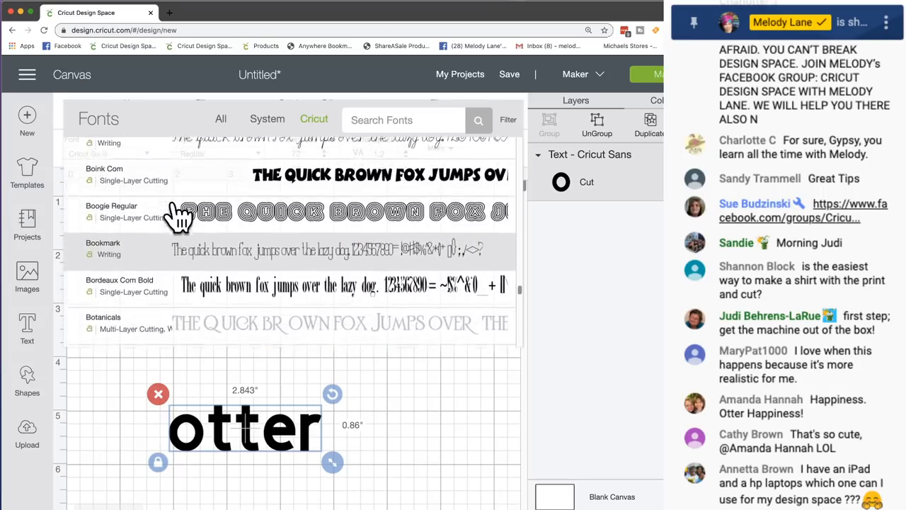
pyautogui.scroll(2, 191, 241)
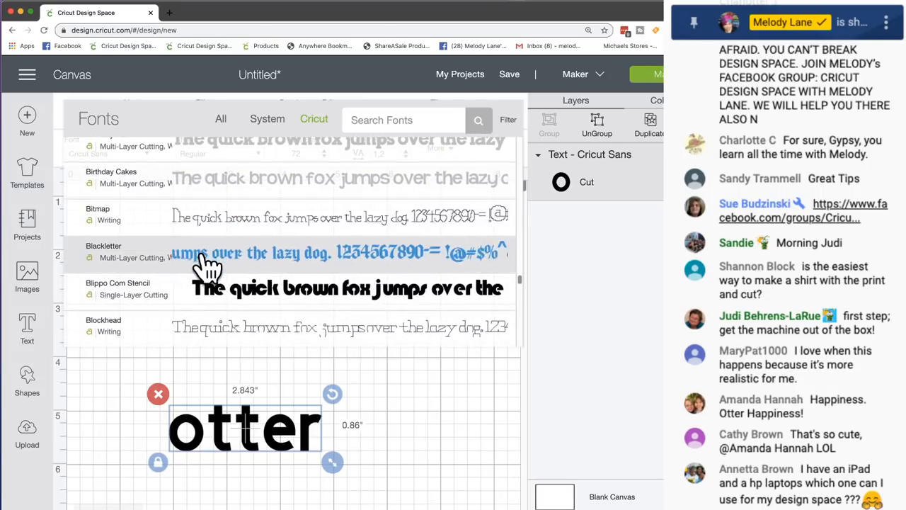
pyautogui.click(204, 262)
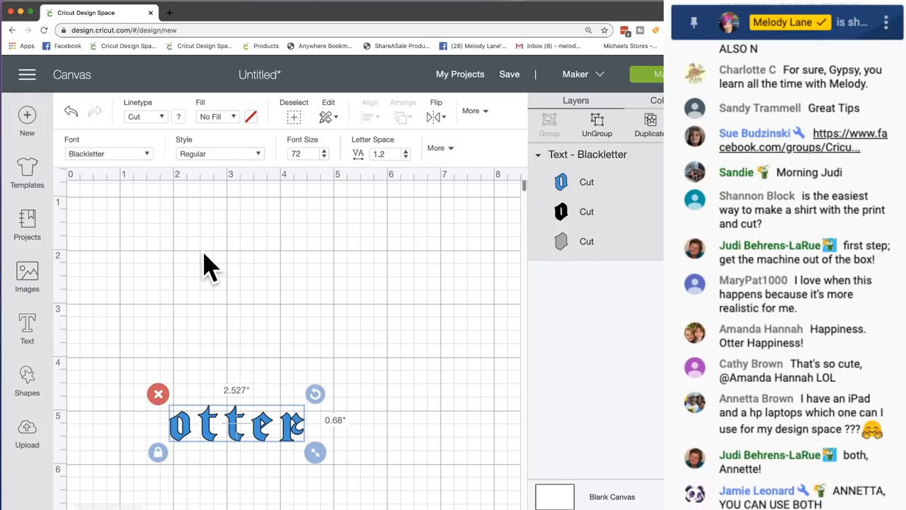
# Move the Blackletter "otter" text toward the canvas's upper area and enlarge it to about 3.9" wide.
pyautogui.moveTo(233, 427); pyautogui.dragTo(237, 233)
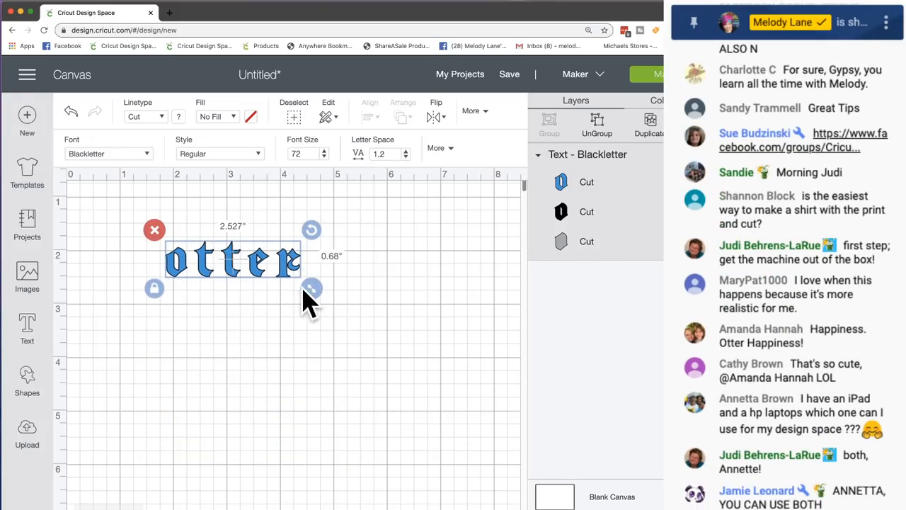
pyautogui.moveTo(307, 299); pyautogui.dragTo(382, 385)
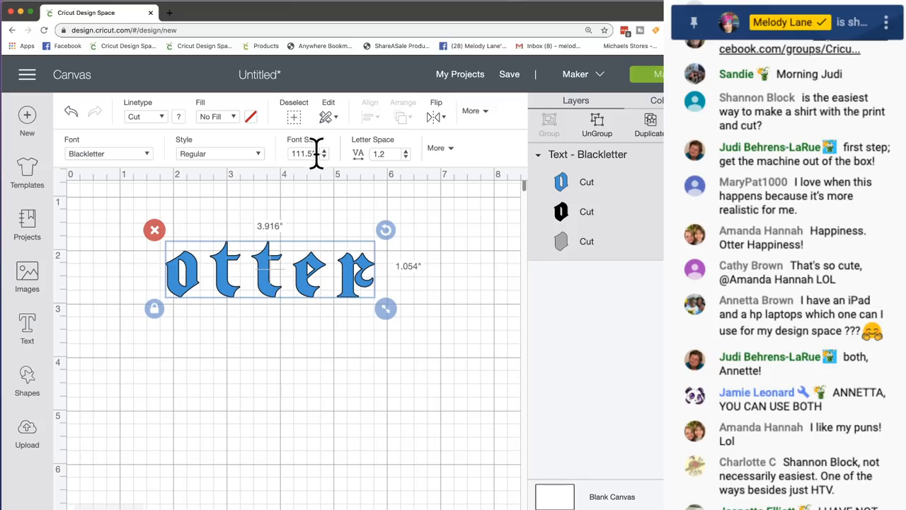
# Look through the advanced ungroup options available for the Blackletter "otter" text.
pyautogui.click(451, 150)
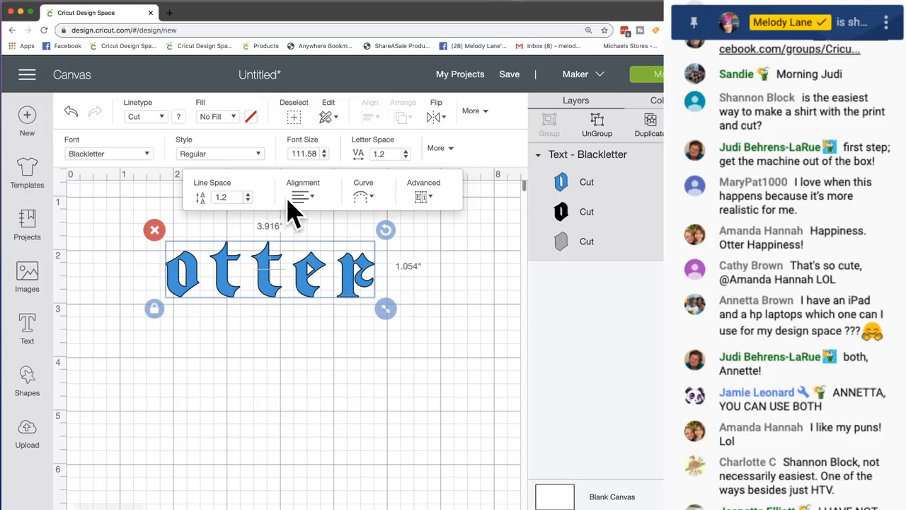
pyautogui.click(424, 198)
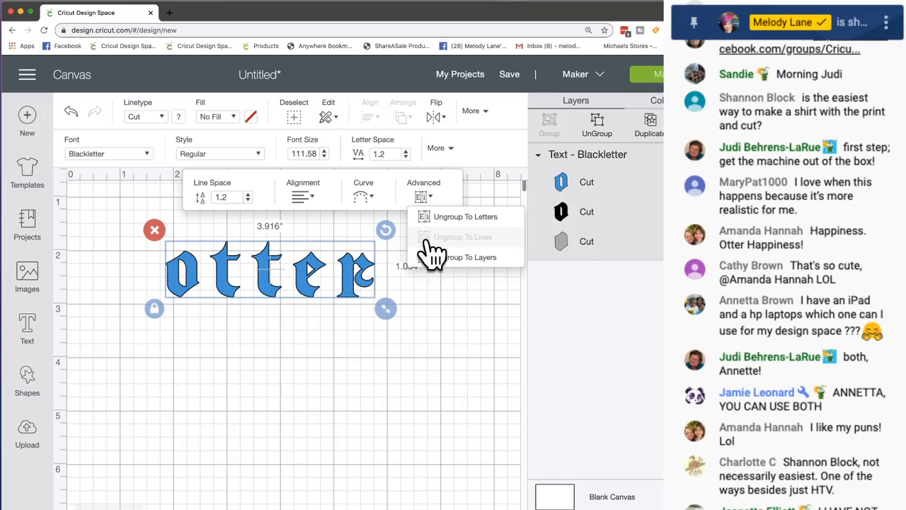
pyautogui.click(416, 323)
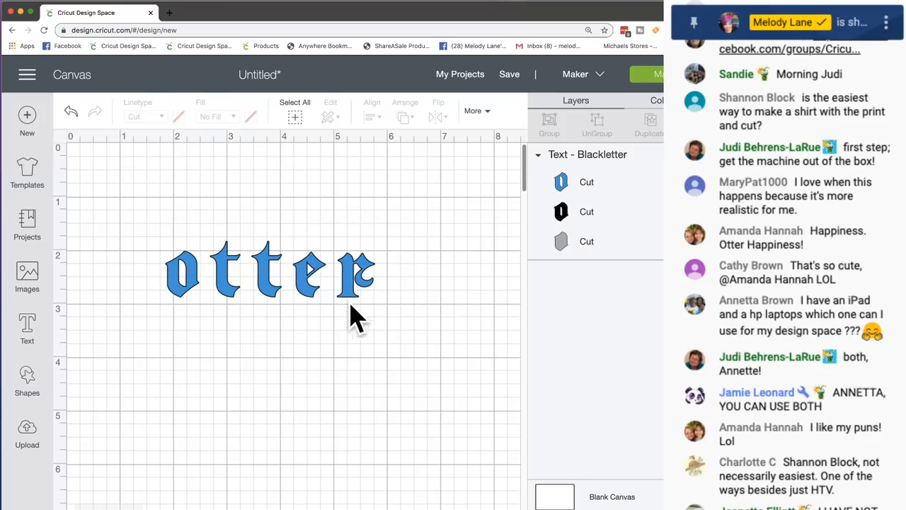
pyautogui.click(305, 283)
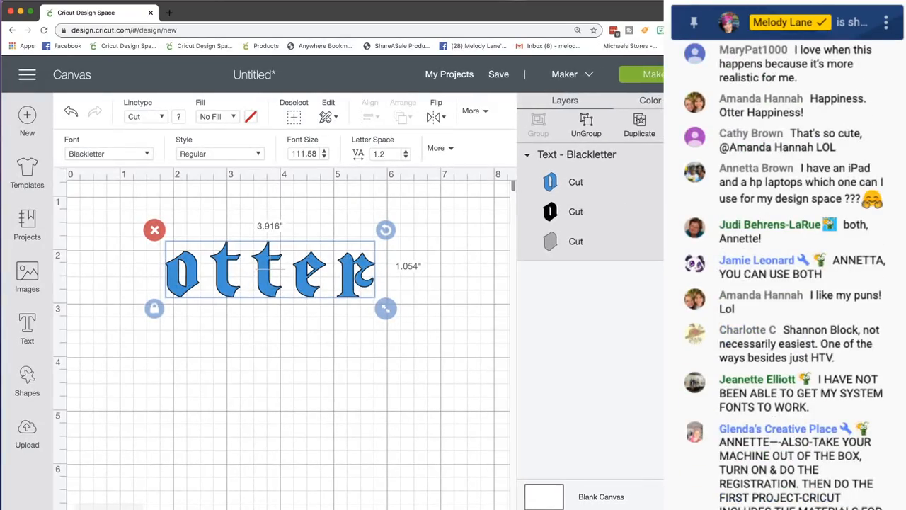
# Adjust the browser window so the full Layers list with its visibility controls fits, and shift the "otter" text slightly up and left.
pyautogui.moveTo(663, 191); pyautogui.dragTo(660, 191)
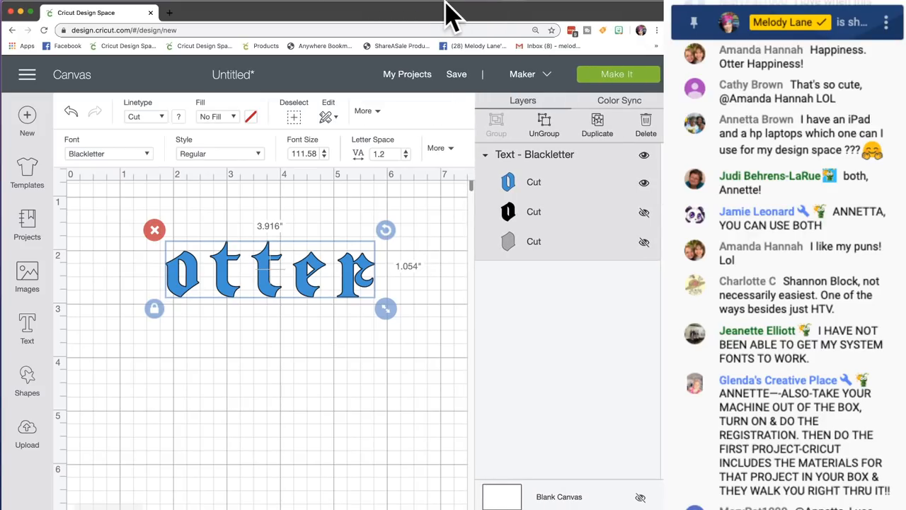
pyautogui.moveTo(436, 12); pyautogui.dragTo(437, 2)
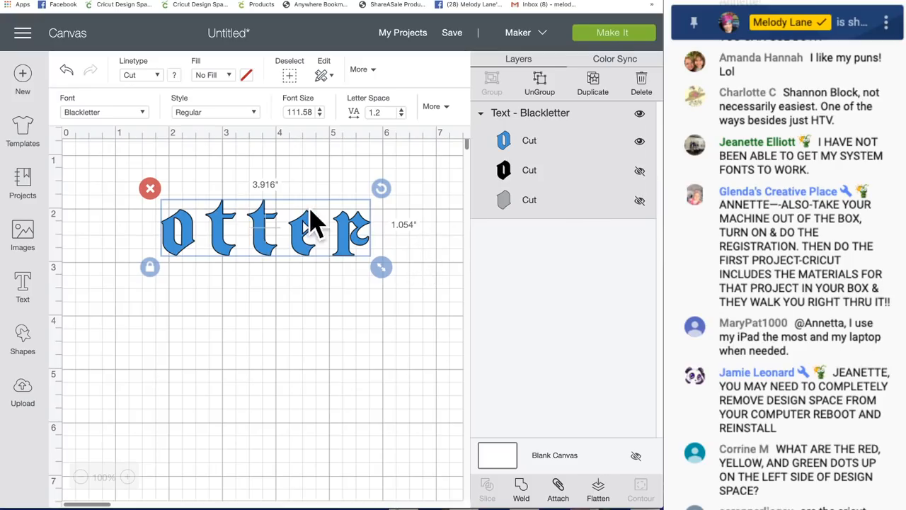
pyautogui.moveTo(270, 227); pyautogui.dragTo(256, 216)
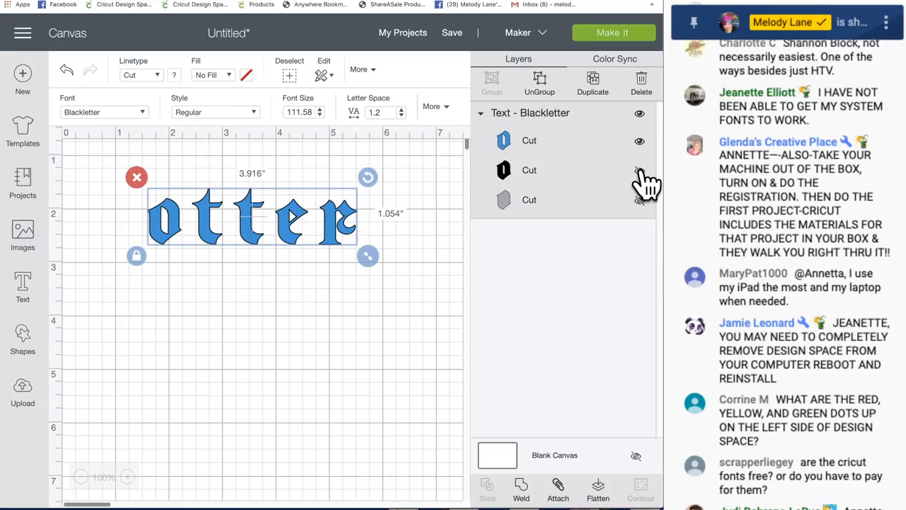
# Make the hidden black layer of the "otter" text visible and examine its outline around the blue letters up close.
pyautogui.click(639, 172)
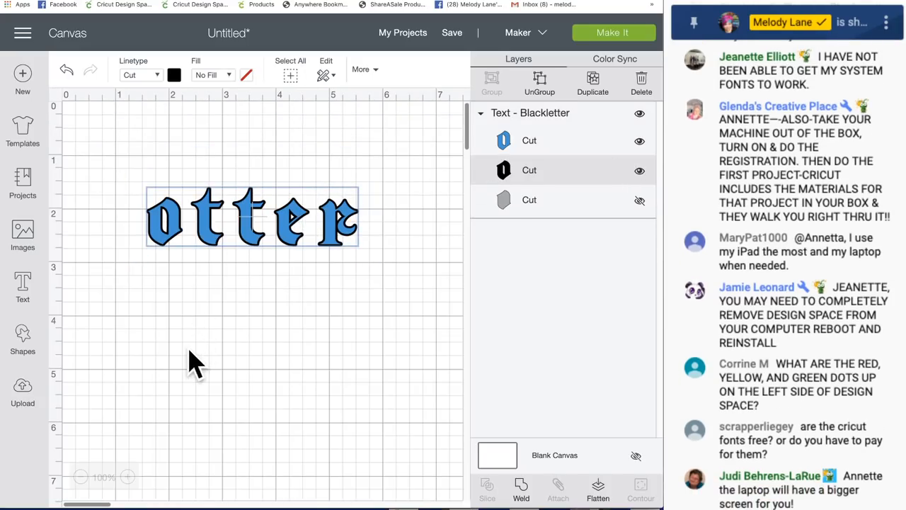
pyautogui.click(128, 476)
pyautogui.click(127, 476)
pyautogui.click(127, 476)
pyautogui.click(128, 477)
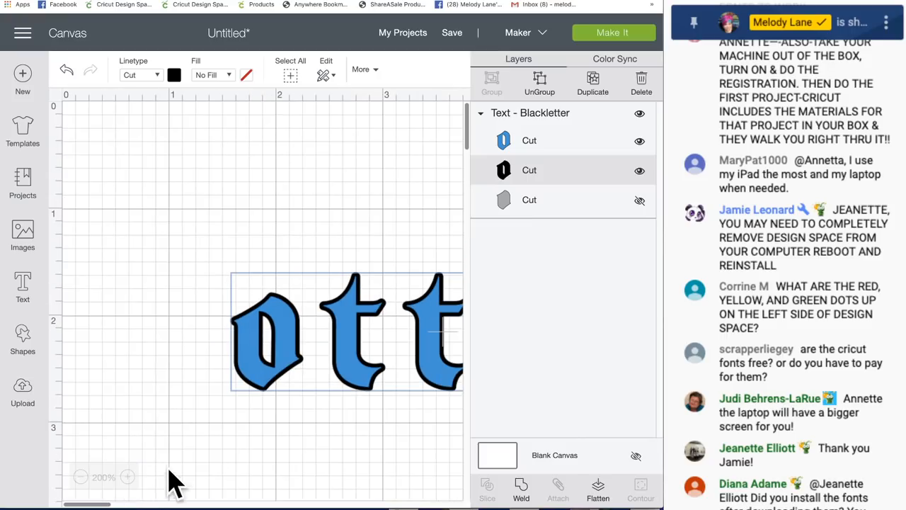
pyautogui.click(128, 476)
pyautogui.click(127, 476)
pyautogui.click(127, 476)
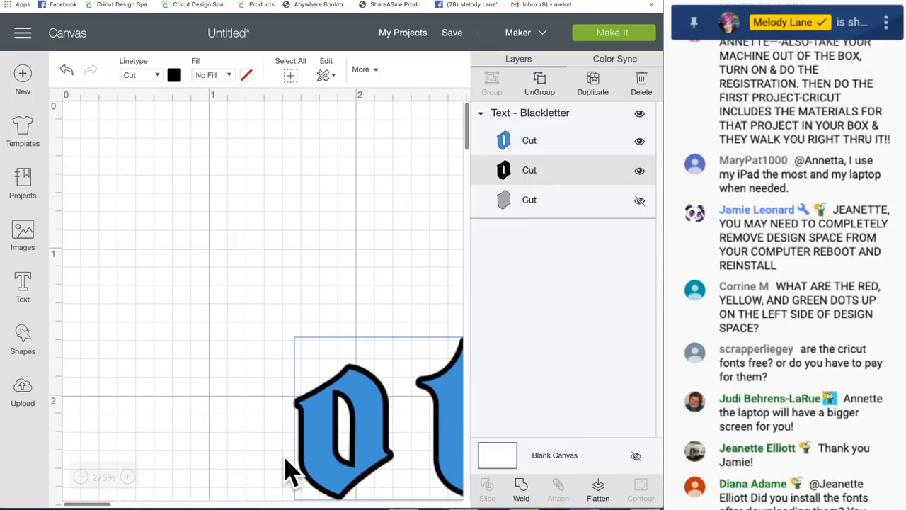
pyautogui.hscroll(5, 283, 469)
pyautogui.scroll(-3, 283, 469)
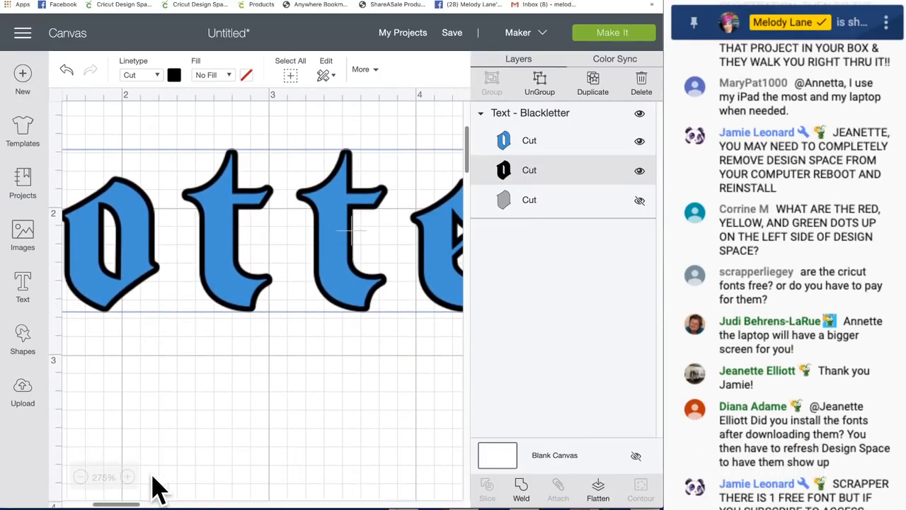
# Make the hidden grey backing layer of the "otter" text visible and deselect the text.
pyautogui.click(80, 477)
pyautogui.click(81, 477)
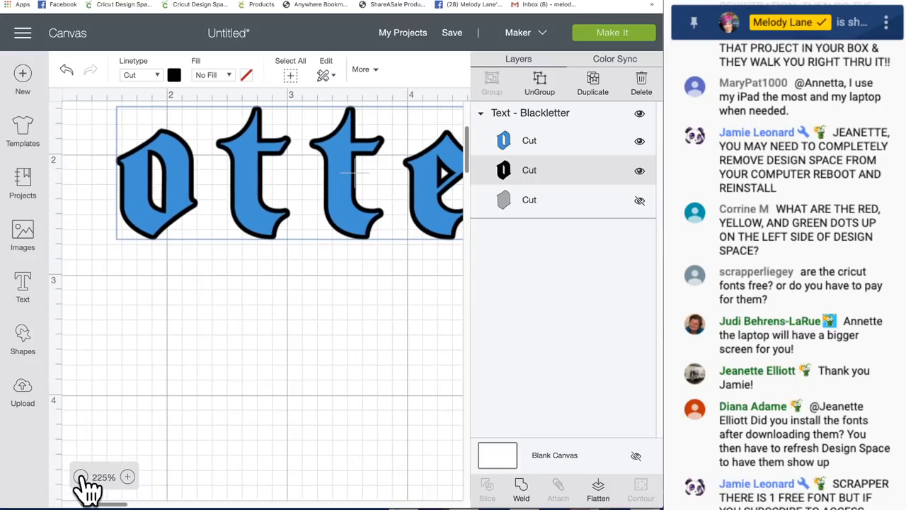
pyautogui.click(81, 477)
pyautogui.click(80, 477)
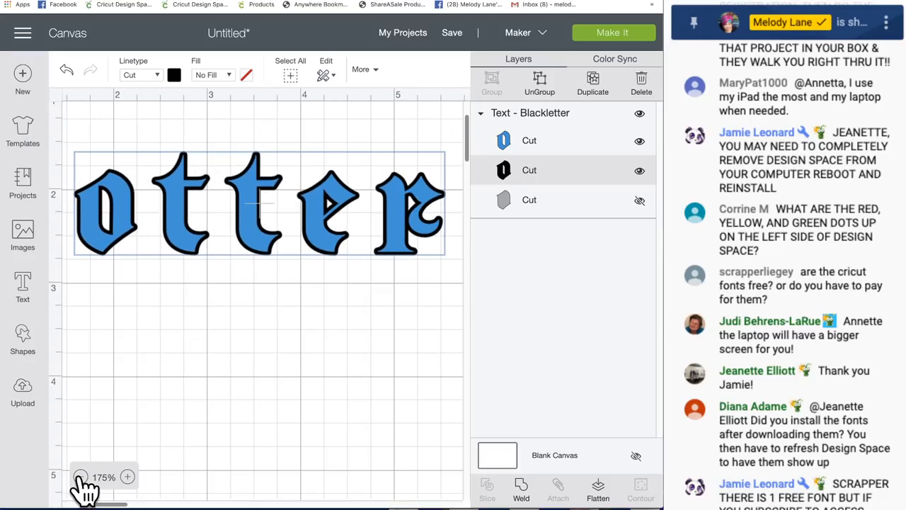
pyautogui.click(81, 478)
pyautogui.click(80, 477)
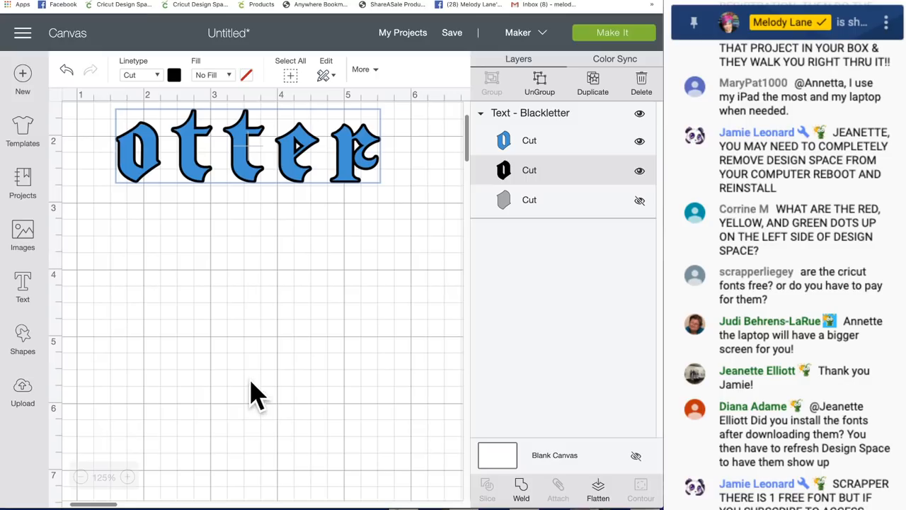
pyautogui.scroll(3, 257, 392)
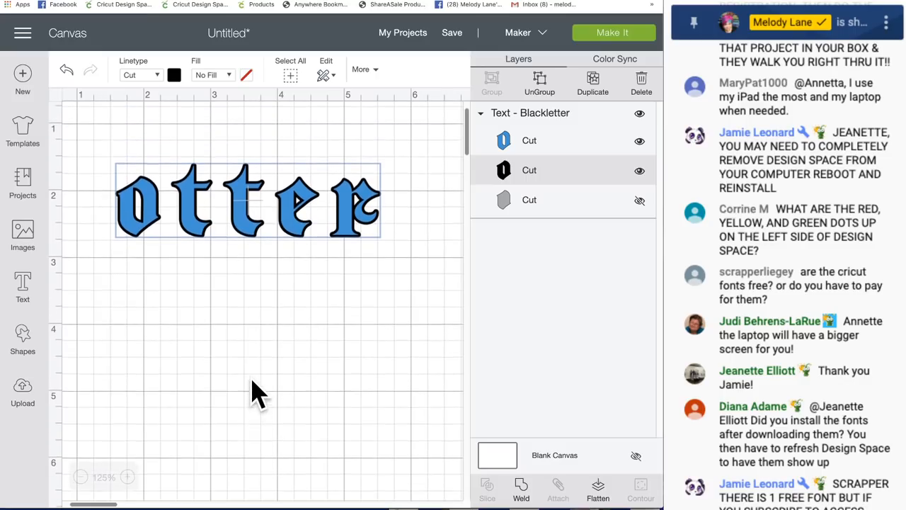
pyautogui.click(638, 200)
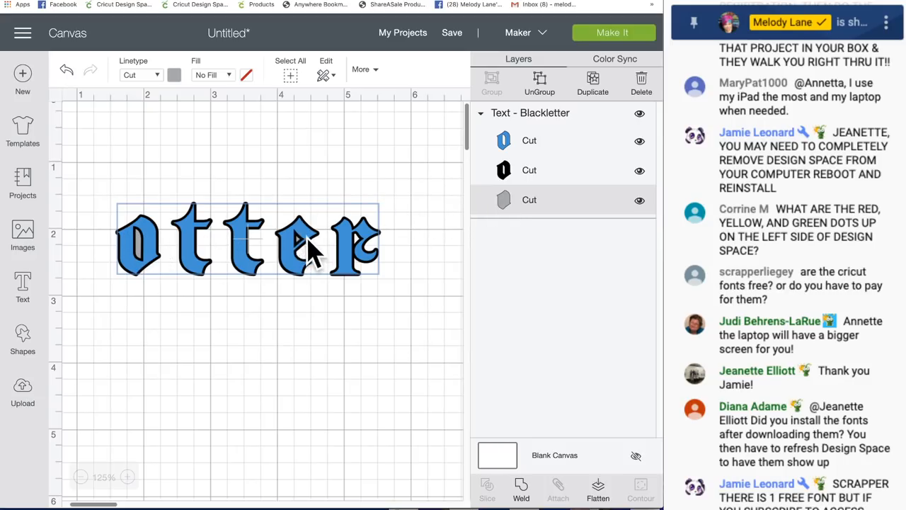
pyautogui.click(193, 376)
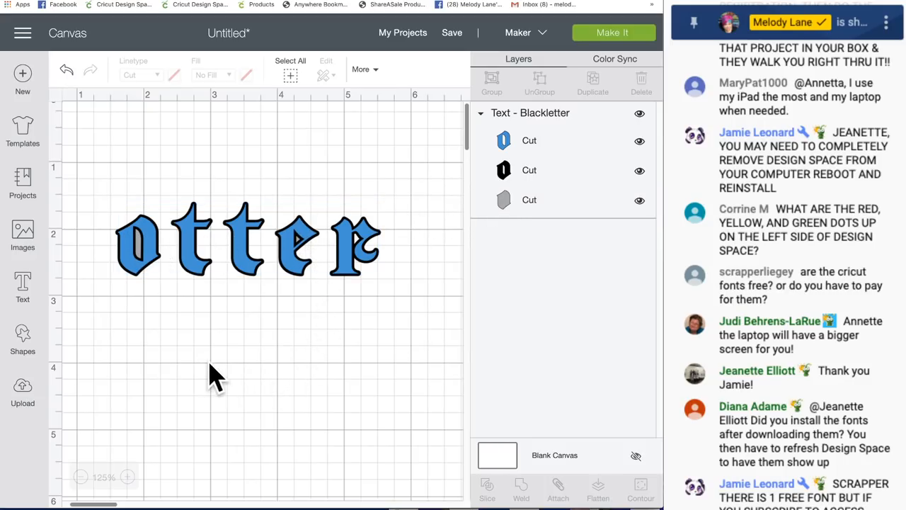
# Change the Blackletter "otter" text to the Writing style and shift it slightly right and down on the canvas.
pyautogui.click(156, 242)
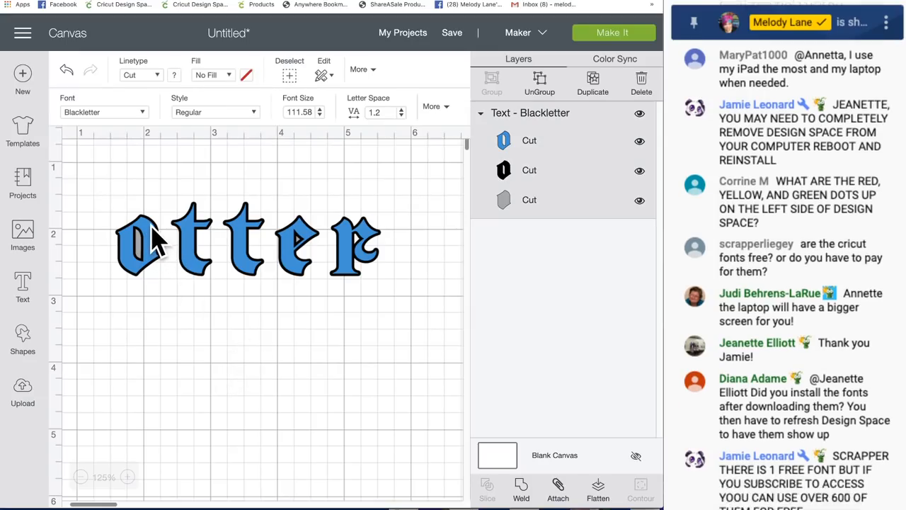
pyautogui.click(253, 113)
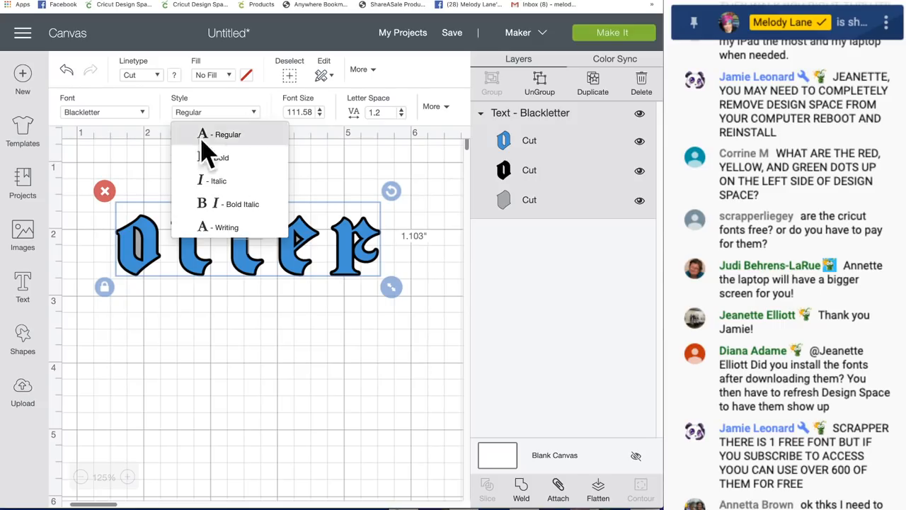
pyautogui.click(226, 228)
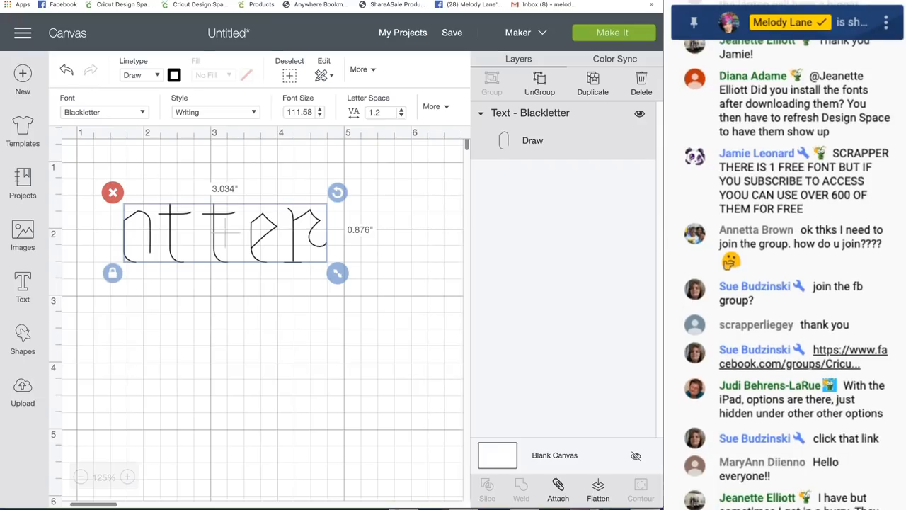
pyautogui.moveTo(217, 228); pyautogui.dragTo(231, 235)
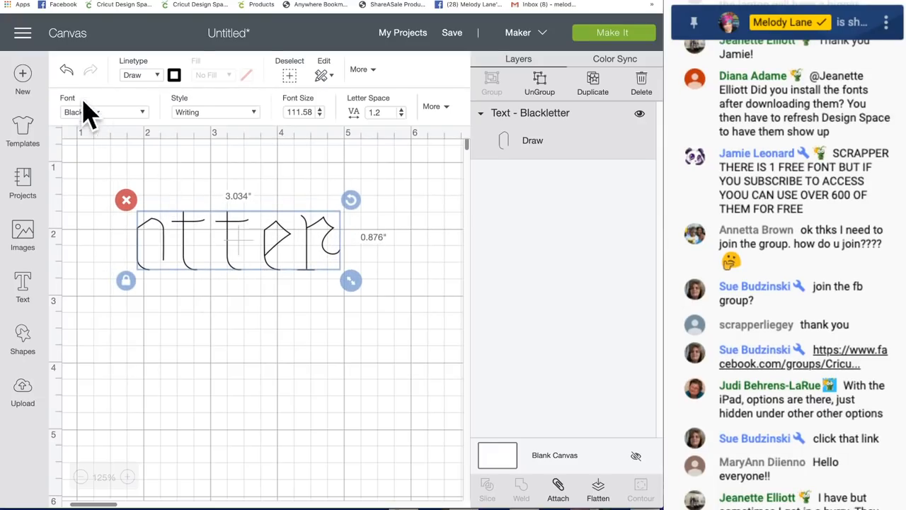
pyautogui.click(98, 192)
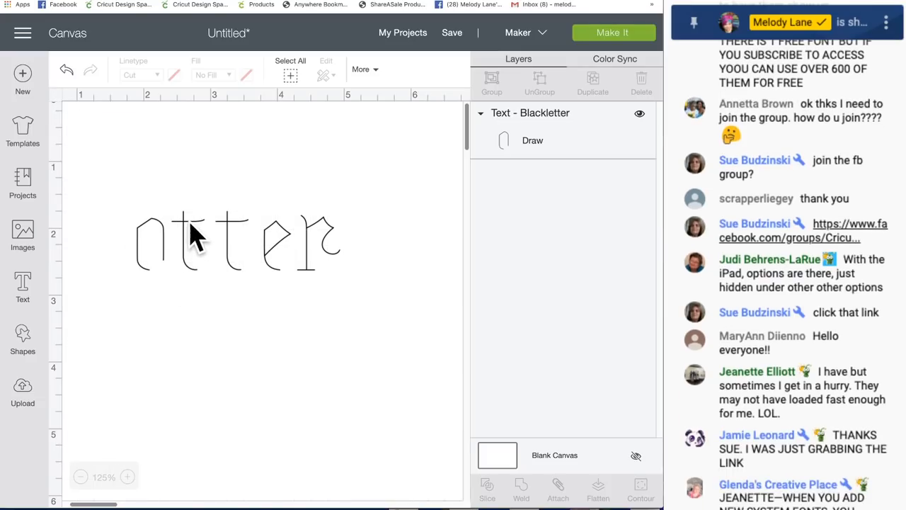
# Filter the Cricut fonts to Writing fonts and apply Emiline to the "otter" text.
pyautogui.click(190, 234)
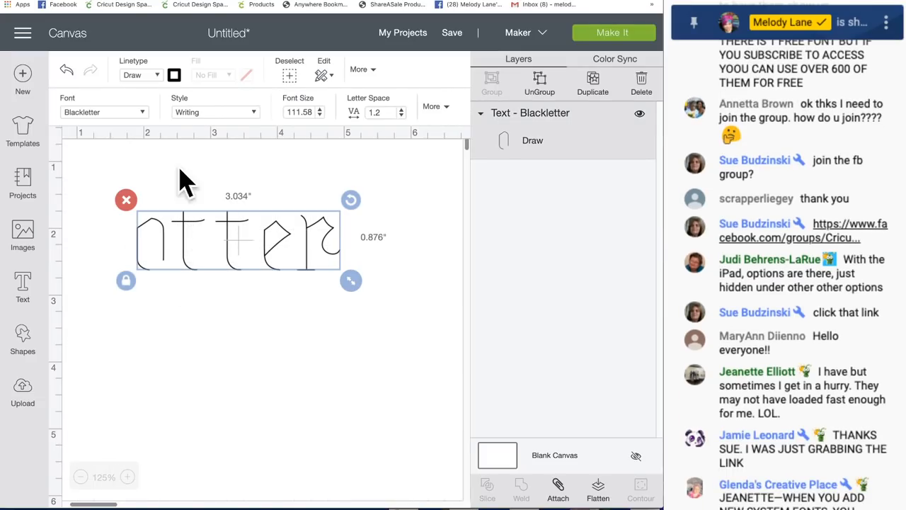
pyautogui.click(143, 114)
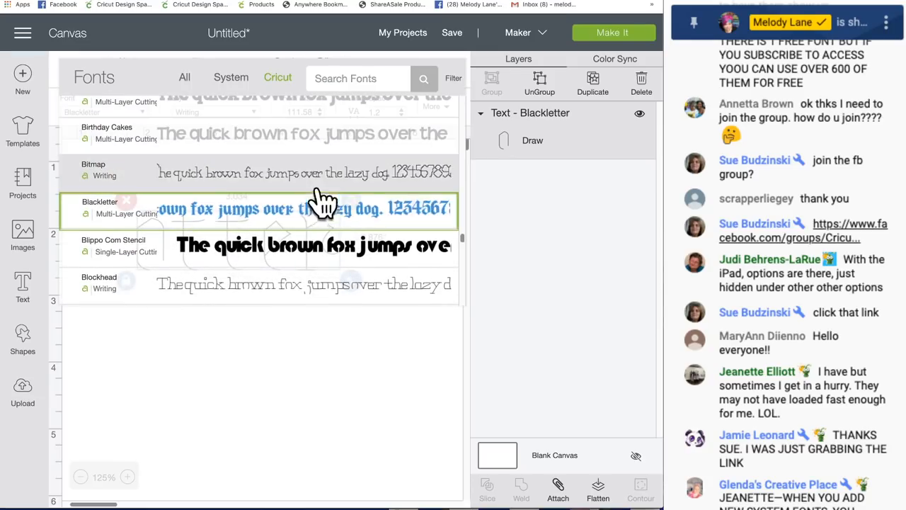
pyautogui.click(454, 79)
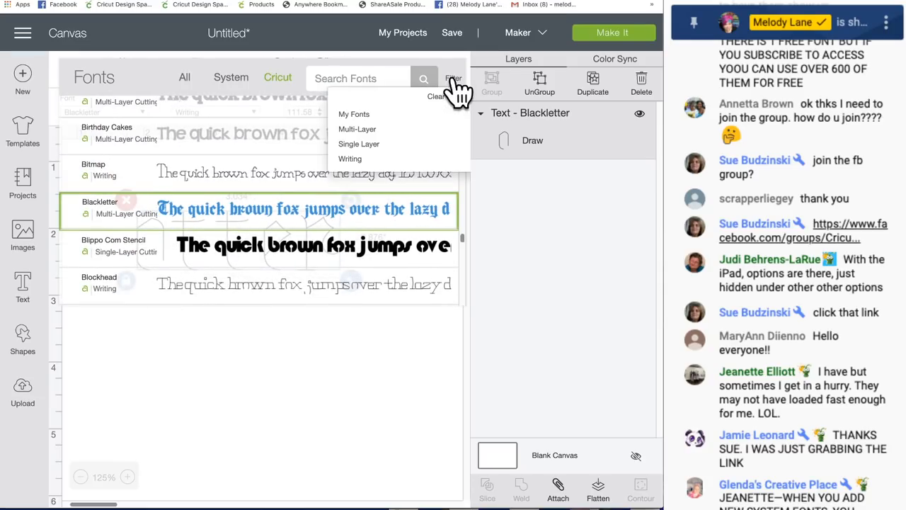
pyautogui.click(356, 157)
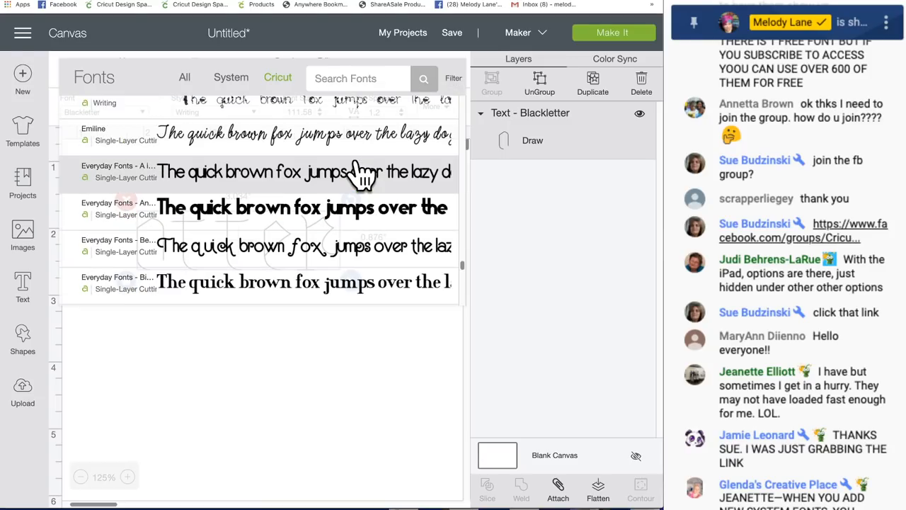
pyautogui.click(241, 141)
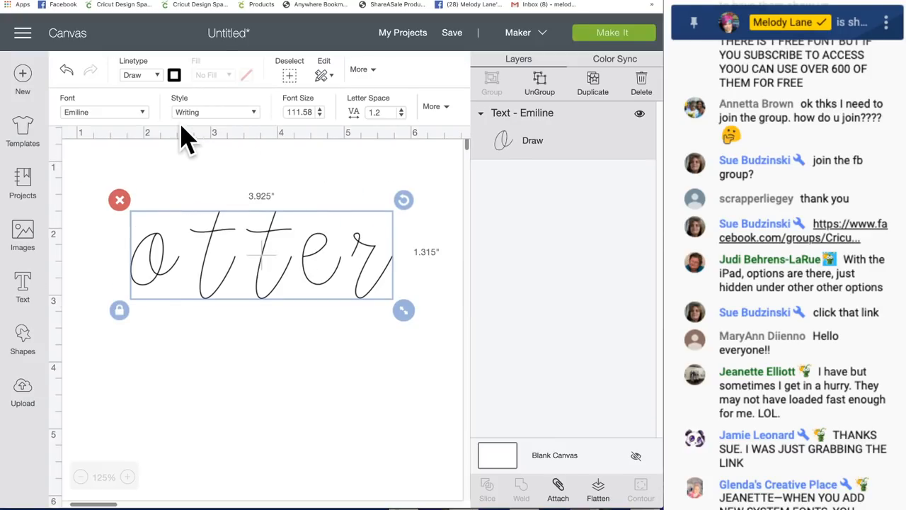
# Open the font filter options for the Emiline "otter" text.
pyautogui.click(144, 114)
pyautogui.click(455, 79)
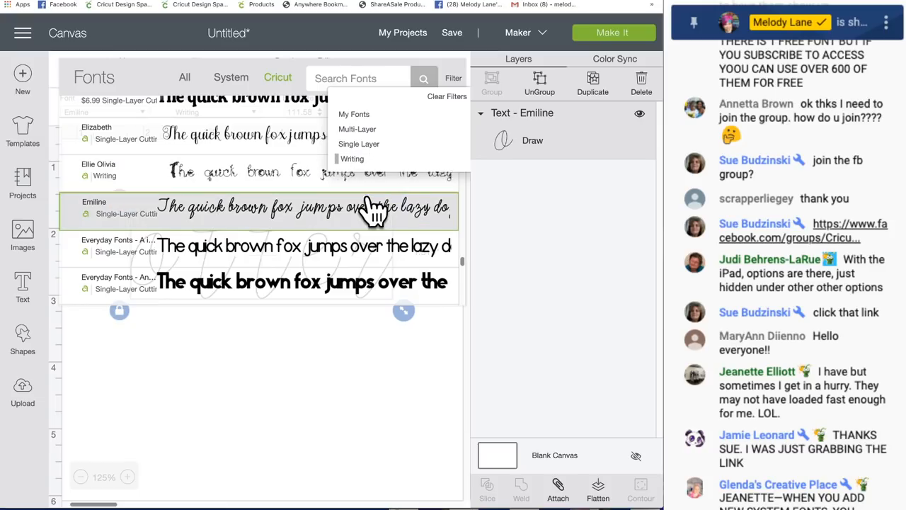
# Set the letter spacing of the word "otter" to 0.
pyautogui.click(293, 382)
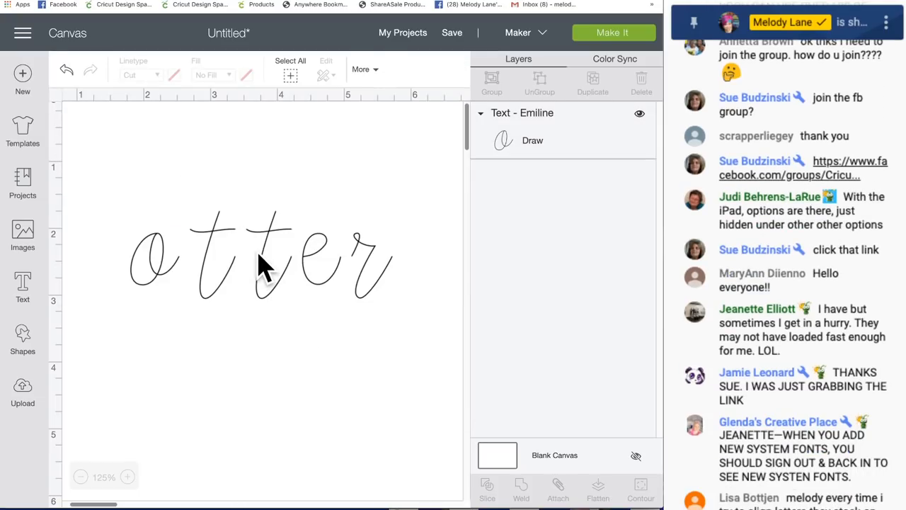
pyautogui.moveTo(272, 262); pyautogui.dragTo(256, 263)
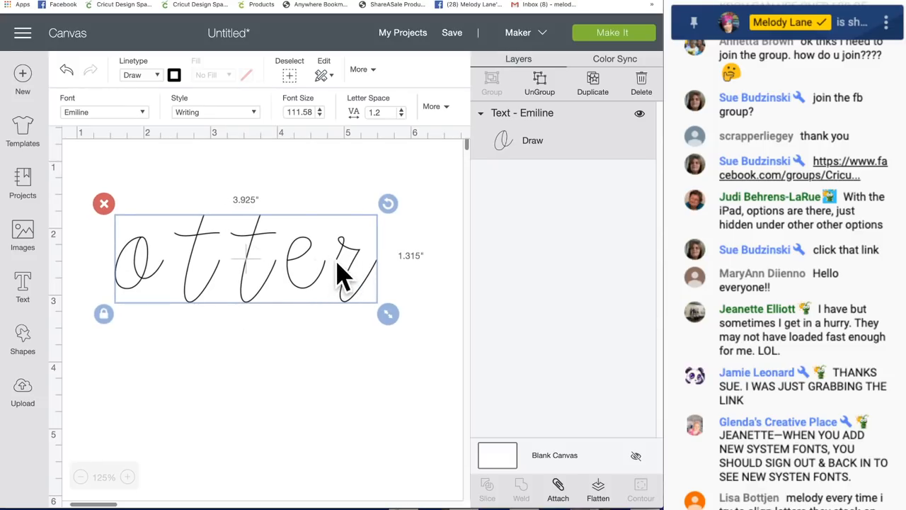
pyautogui.click(401, 115)
pyautogui.click(400, 116)
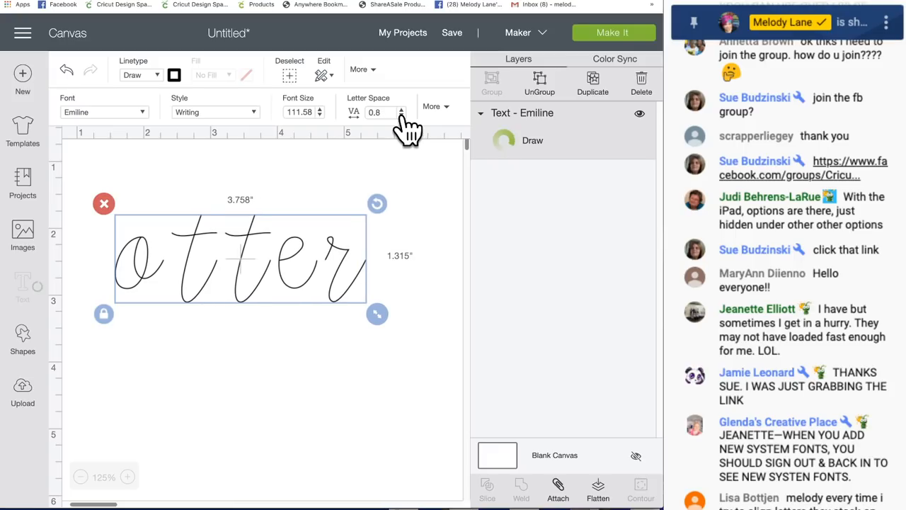
pyautogui.click(400, 115)
pyautogui.click(401, 115)
pyautogui.click(401, 115)
pyautogui.click(401, 115)
pyautogui.click(401, 116)
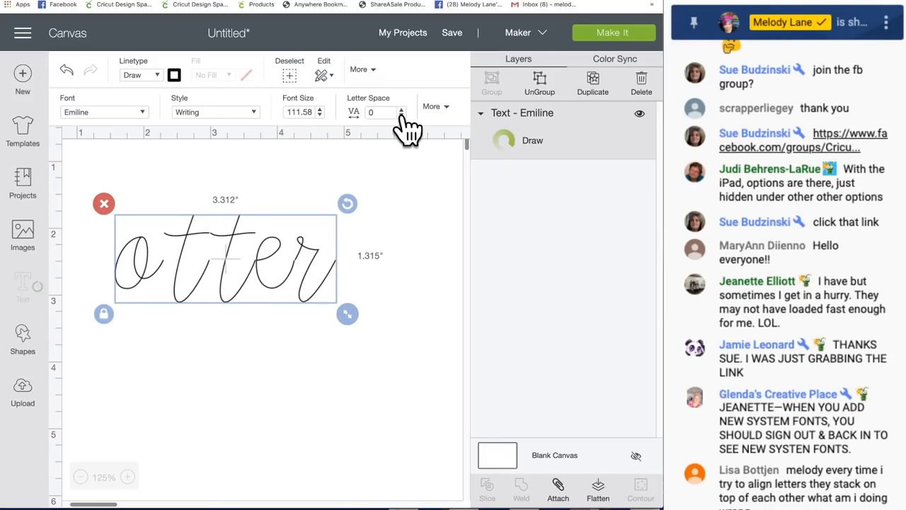
pyautogui.click(401, 116)
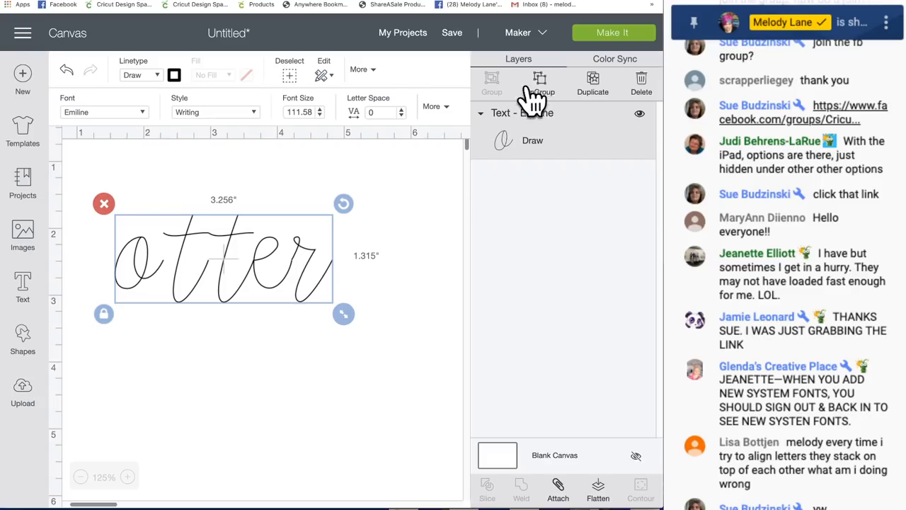
pyautogui.click(145, 114)
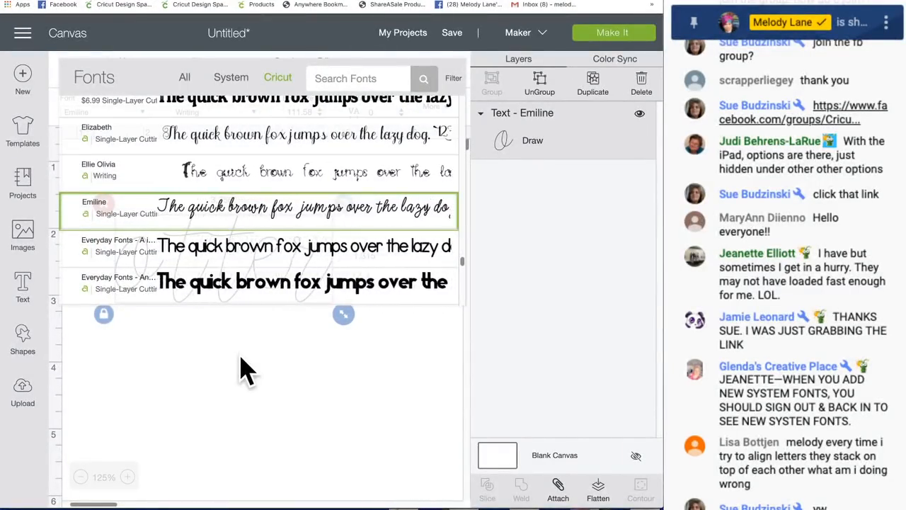
pyautogui.click(241, 370)
# Duplicate the word "otter" and hide the copy.
pyautogui.moveTo(387, 239); pyautogui.dragTo(81, 257)
pyautogui.click(604, 81)
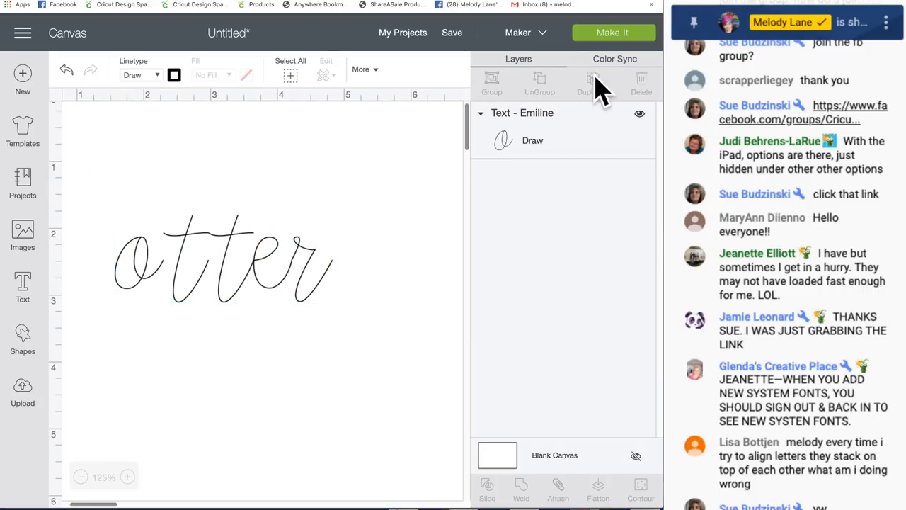
pyautogui.moveTo(263, 315); pyautogui.dragTo(263, 384)
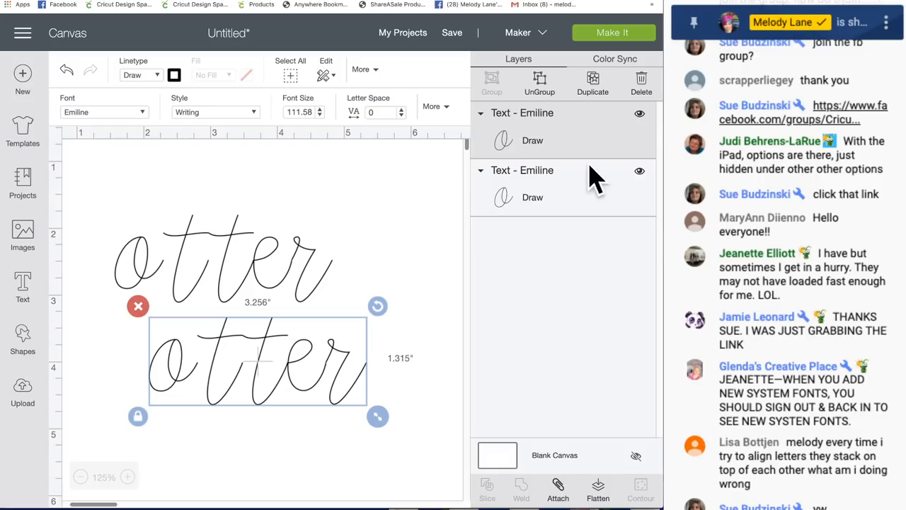
pyautogui.click(640, 115)
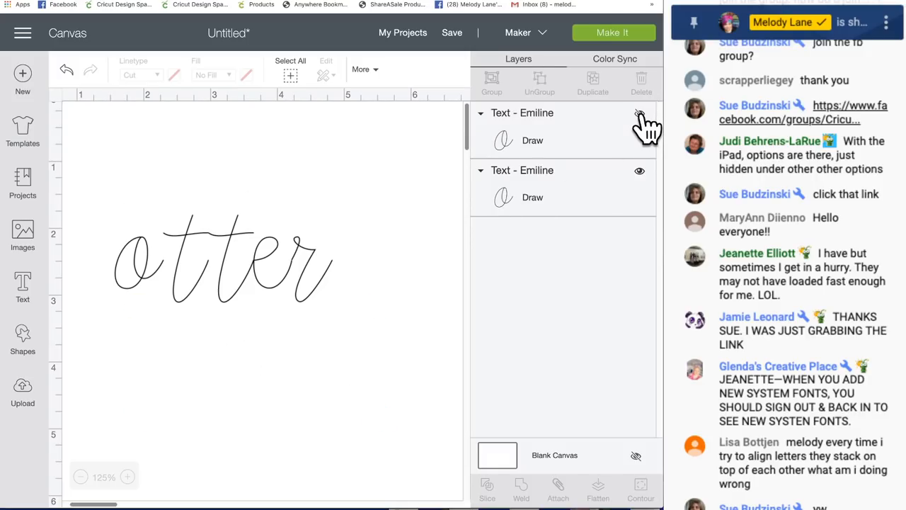
# Ungroup the visible word "otter" into separate letters and shift the first t right so its crossbar overlaps the second t.
pyautogui.click(225, 264)
pyautogui.click(540, 85)
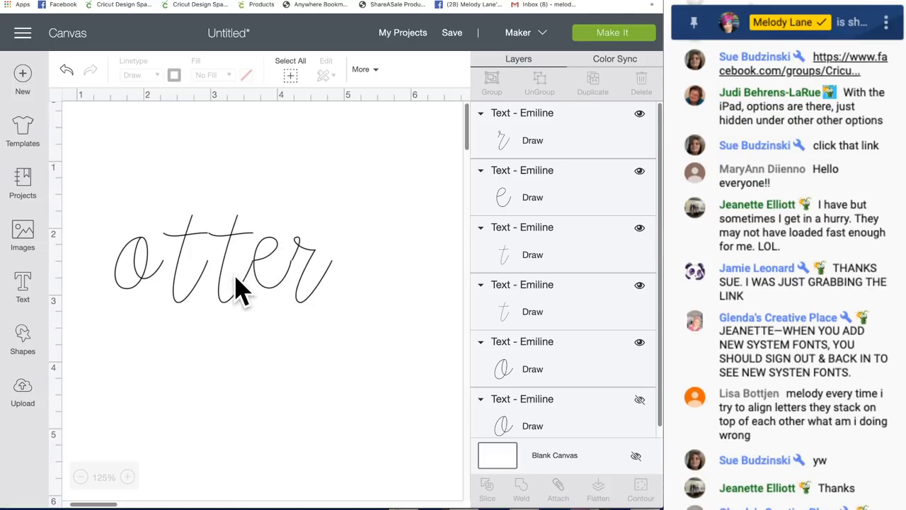
pyautogui.click(202, 294)
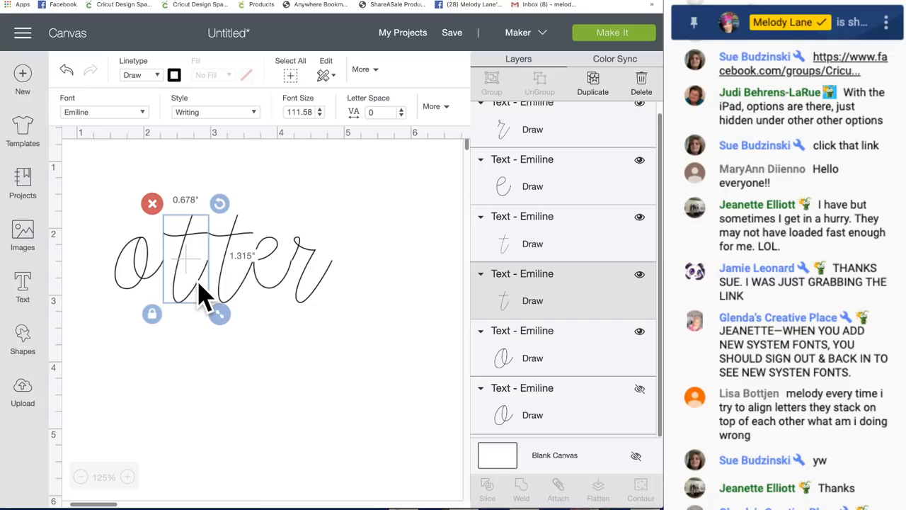
pyautogui.press('Right')
pyautogui.press('Right')
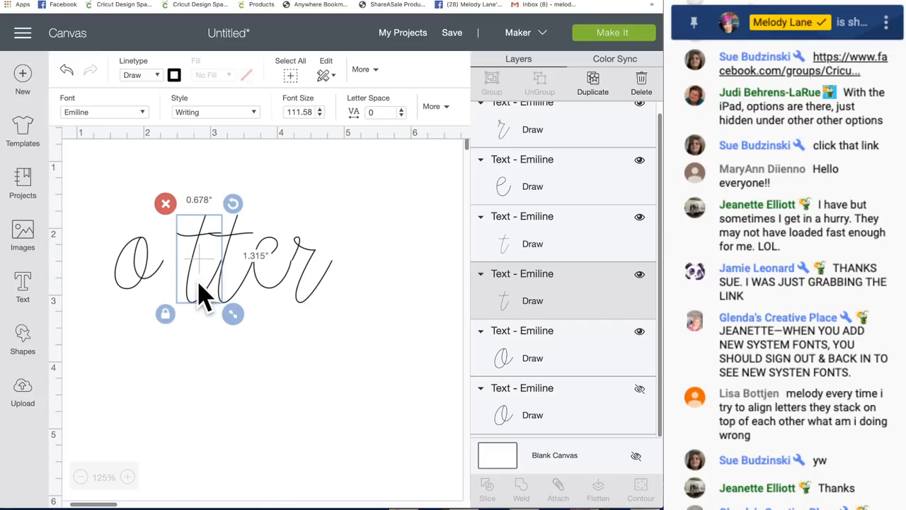
pyautogui.press('Right')
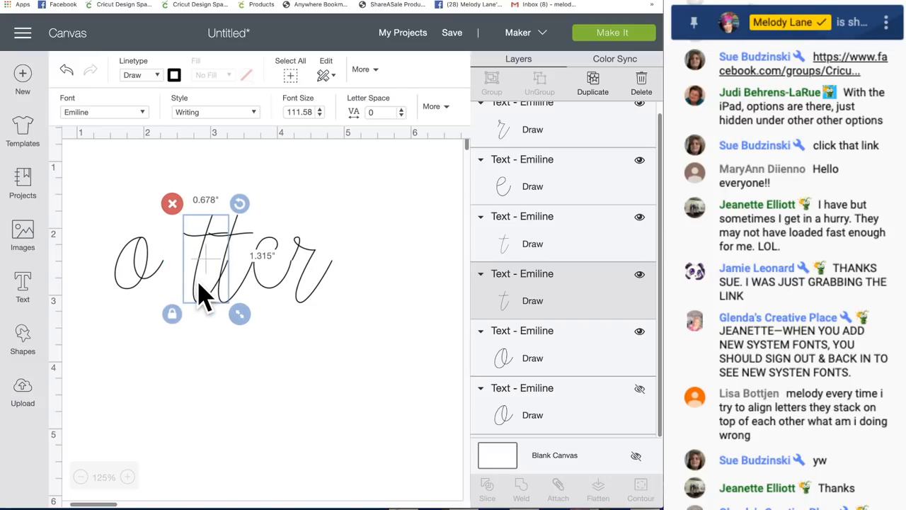
pyautogui.moveTo(205, 260); pyautogui.dragTo(202, 260)
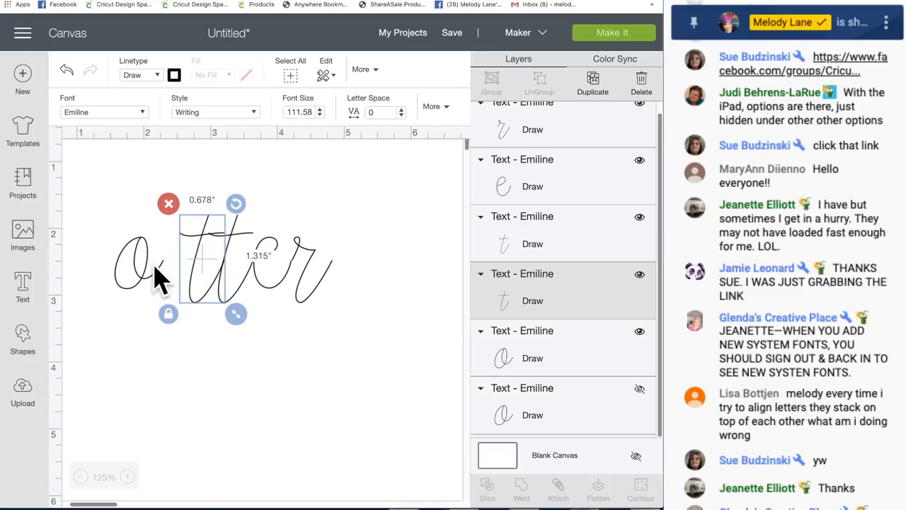
# Move the o right until it joins the first t, and nudge the r against the e.
pyautogui.moveTo(150, 279); pyautogui.dragTo(178, 270)
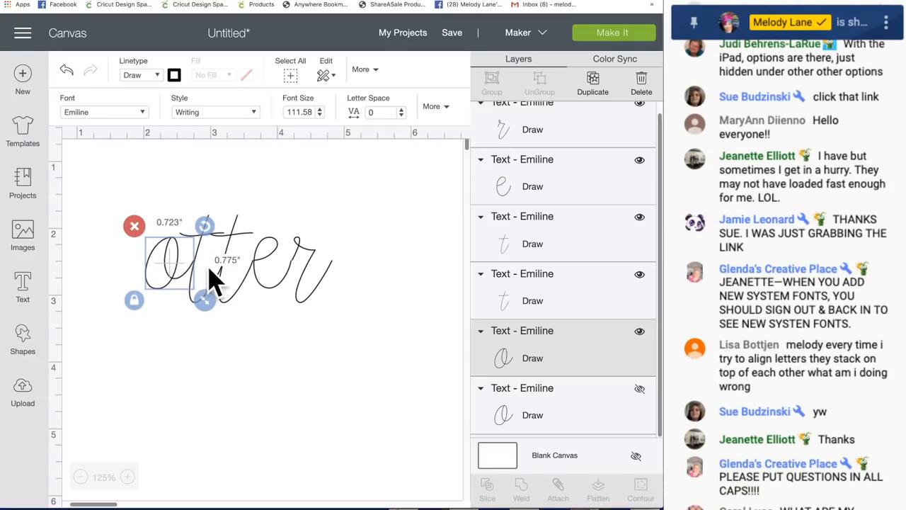
pyautogui.moveTo(274, 255); pyautogui.dragTo(314, 257)
pyautogui.click(394, 262)
pyautogui.click(342, 257)
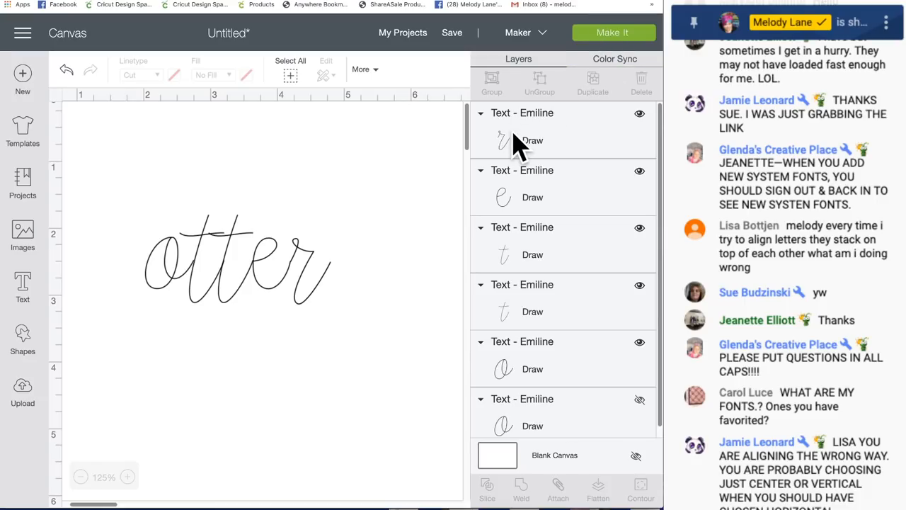
# Examine which letter each separate text layer holds, including the hidden copy.
pyautogui.click(538, 251)
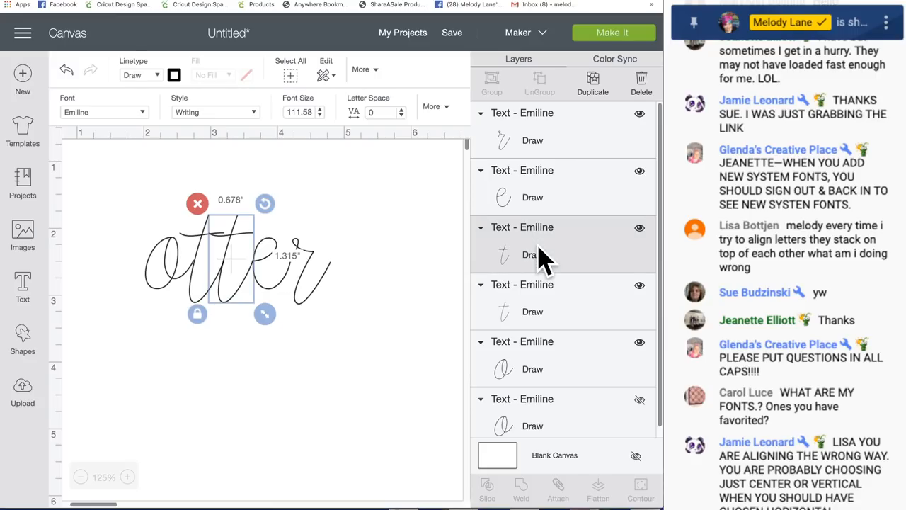
pyautogui.click(549, 202)
pyautogui.click(535, 127)
pyautogui.click(566, 317)
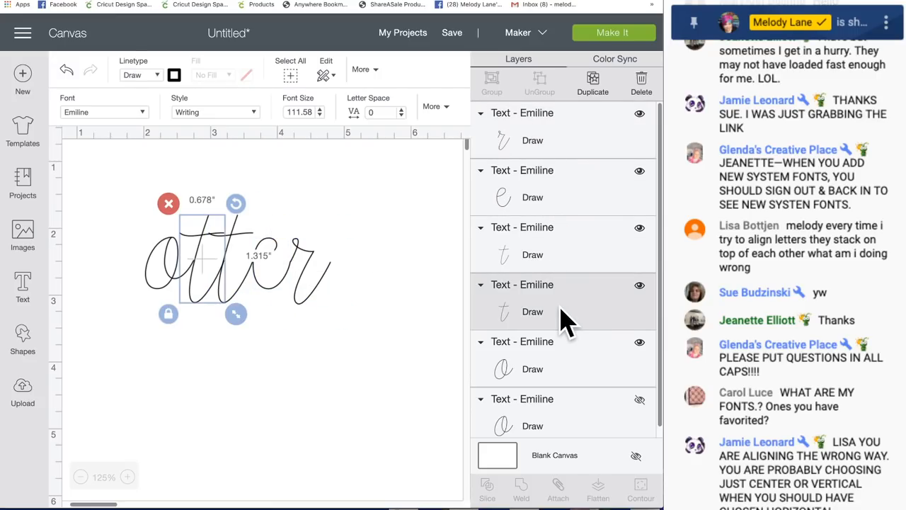
pyautogui.click(580, 367)
pyautogui.click(560, 429)
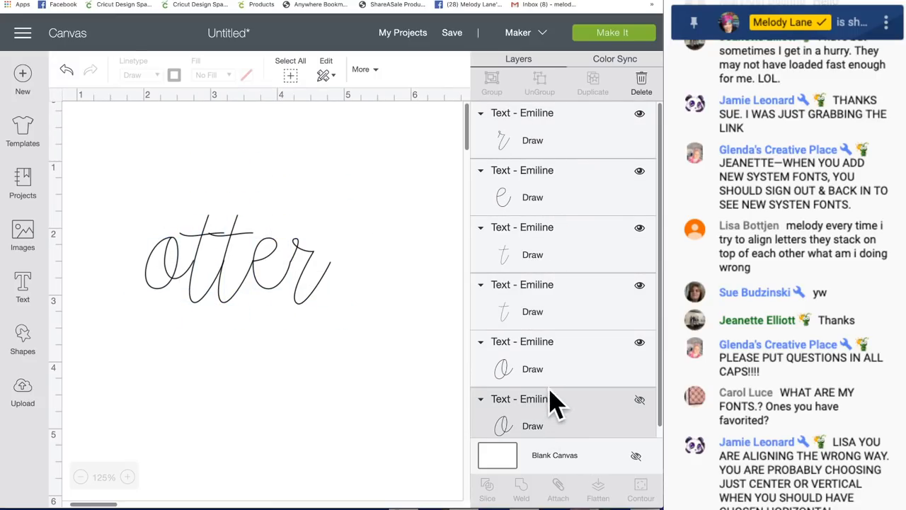
pyautogui.click(555, 367)
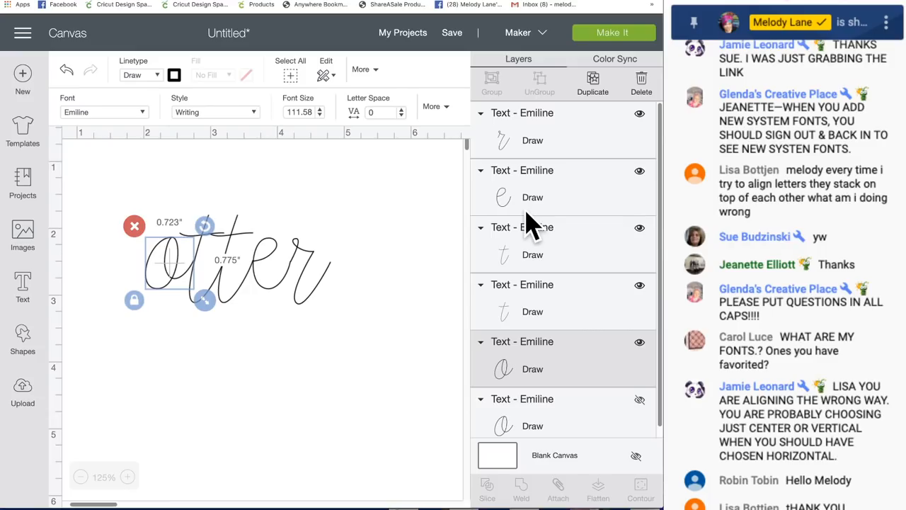
# Select all five visible letters of "otter" and attach them.
pyautogui.moveTo(115, 192); pyautogui.dragTo(376, 351)
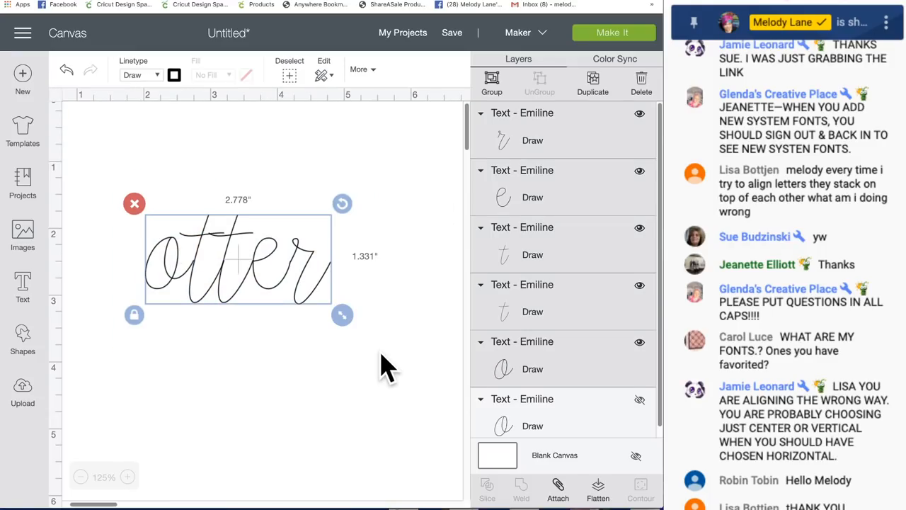
pyautogui.click(558, 489)
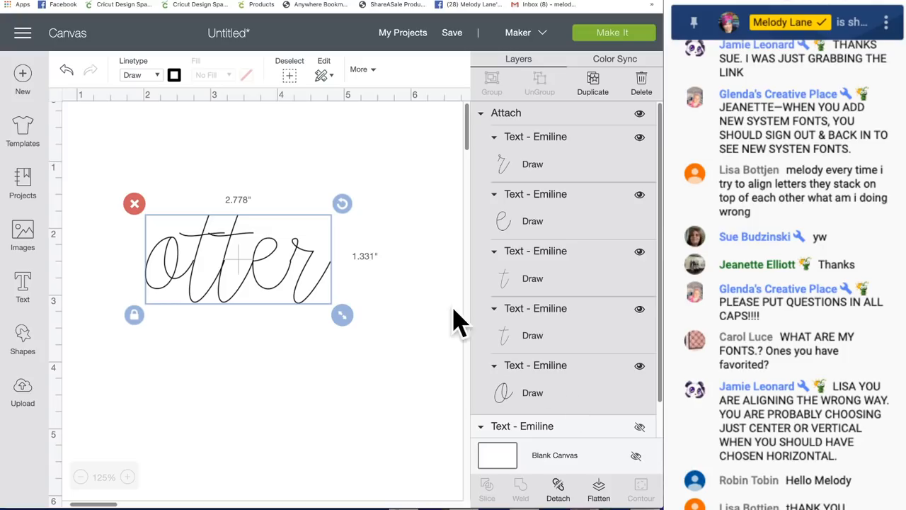
# Set the pen colour of the attached letter e to Red and the second t to Blue.
pyautogui.click(513, 205)
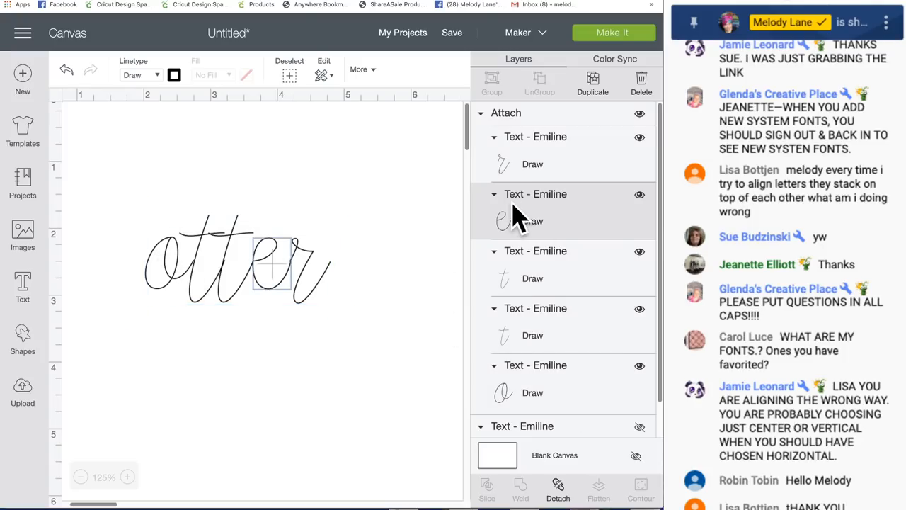
pyautogui.click(175, 74)
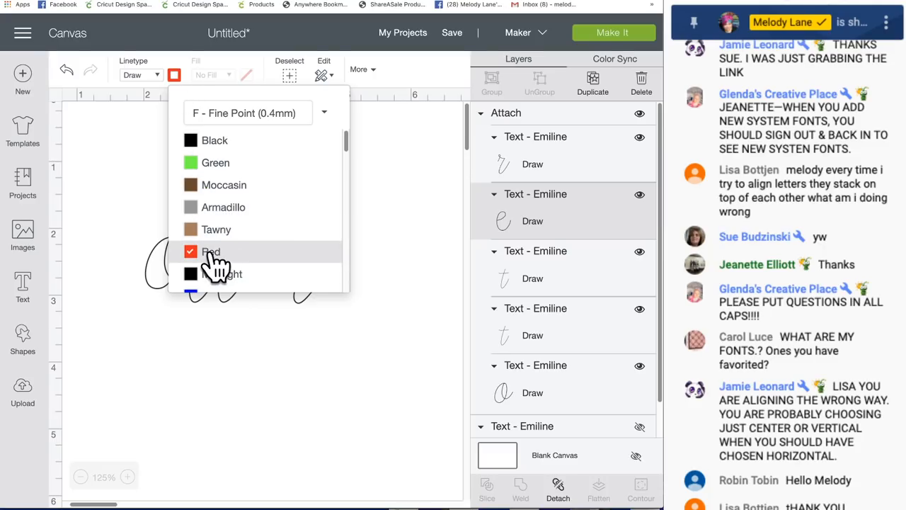
pyautogui.click(506, 277)
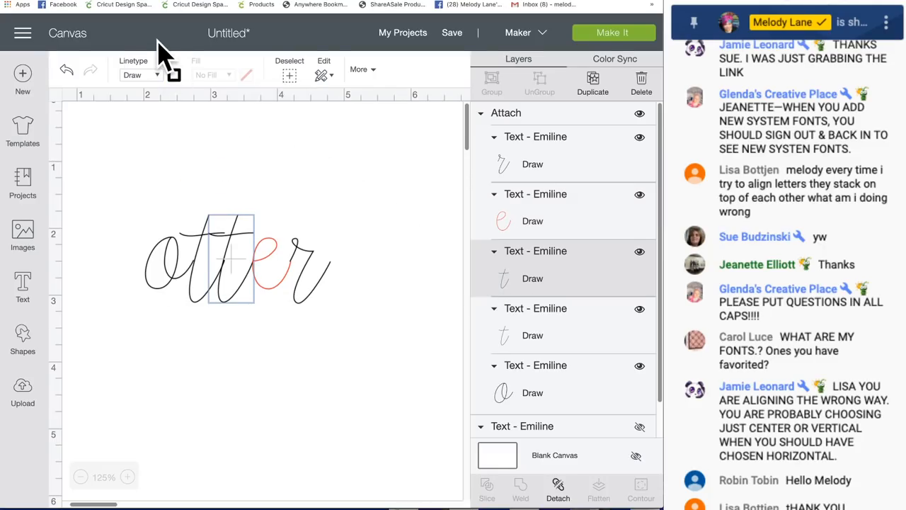
pyautogui.click(178, 76)
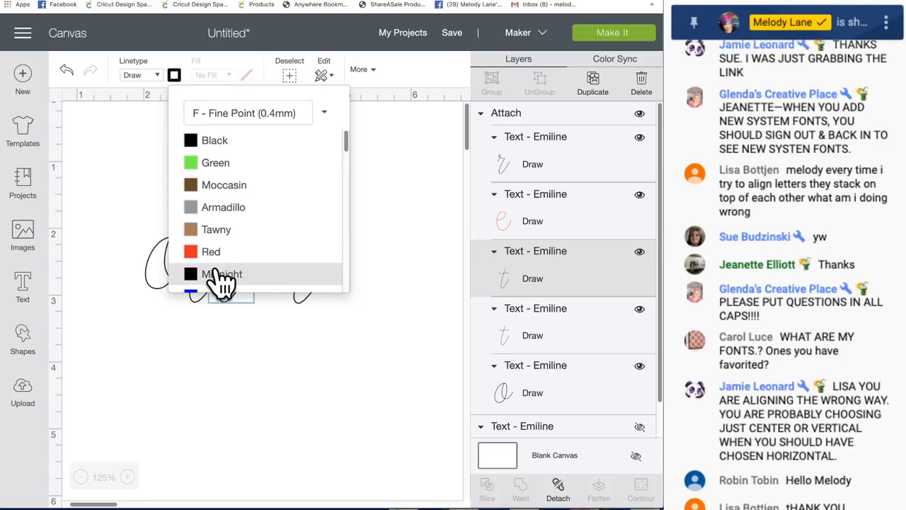
pyautogui.scroll(-3, 212, 234)
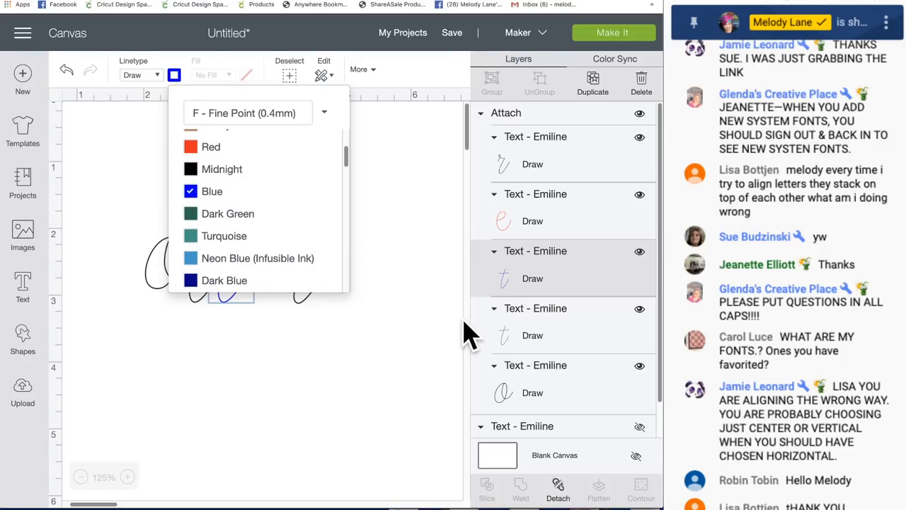
# Set the pen colour of the first t to Turquoise and the o to Magenta.
pyautogui.click(515, 344)
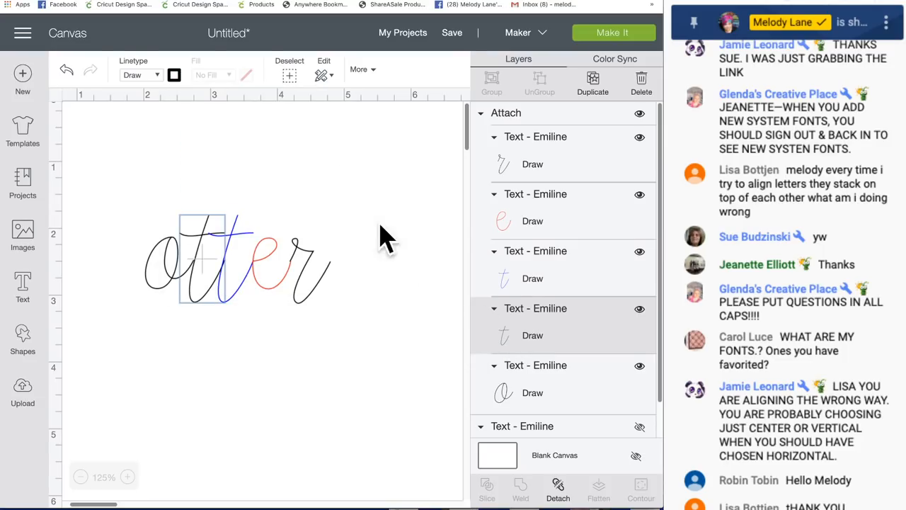
pyautogui.click(178, 75)
pyautogui.click(225, 235)
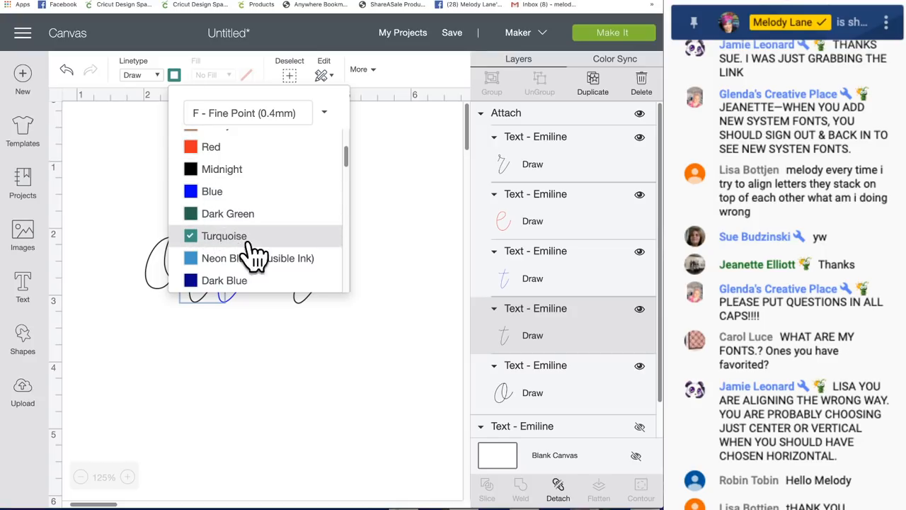
pyautogui.click(515, 373)
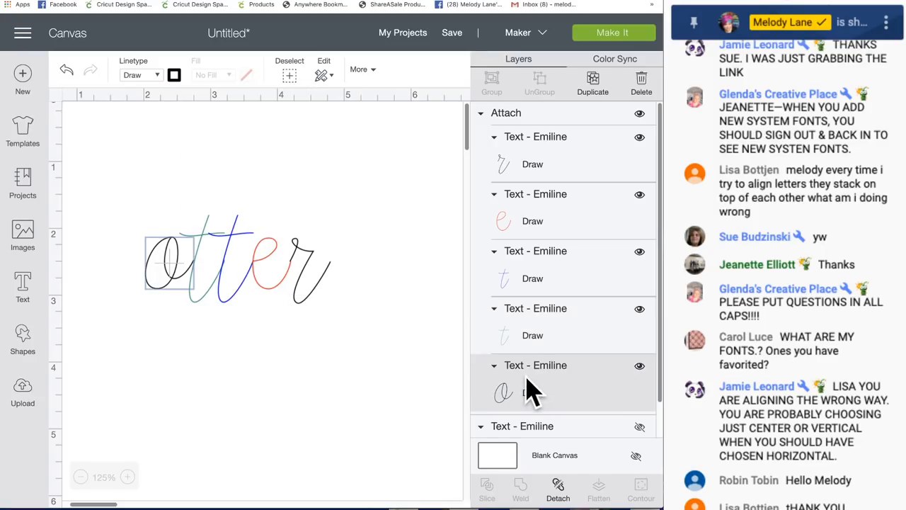
pyautogui.click(176, 73)
pyautogui.scroll(-5, 228, 212)
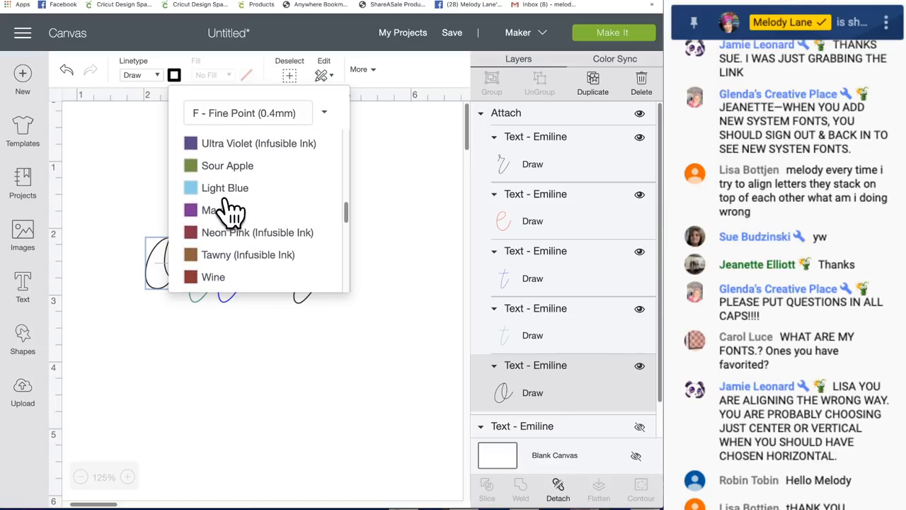
pyautogui.click(228, 216)
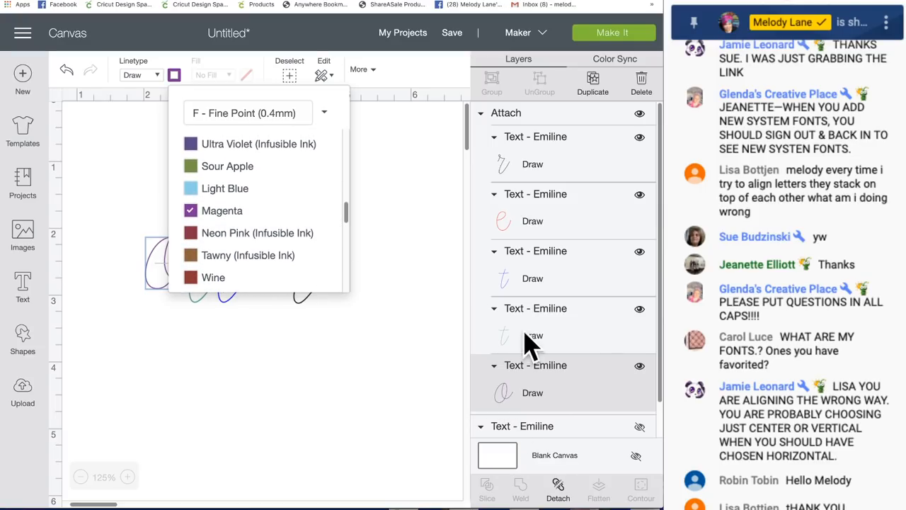
# Set the pen colour of the letter r to Wine.
pyautogui.click(506, 164)
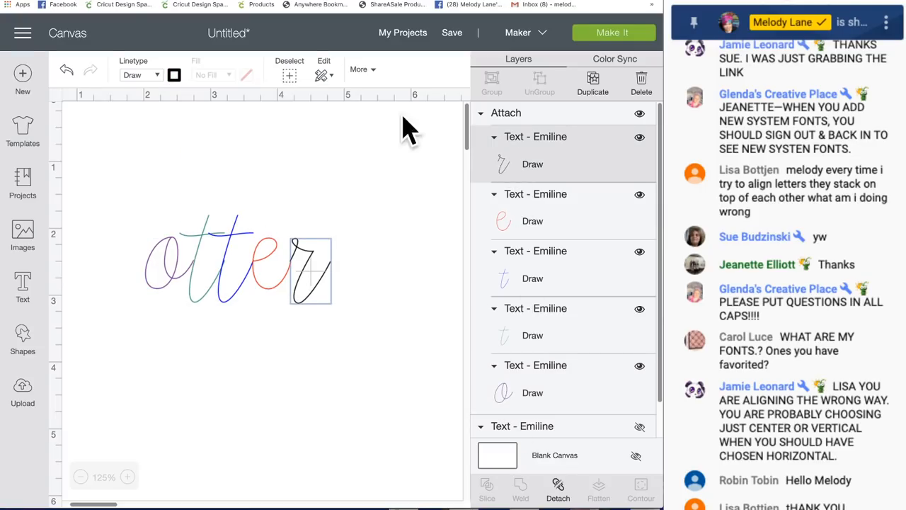
pyautogui.click(176, 74)
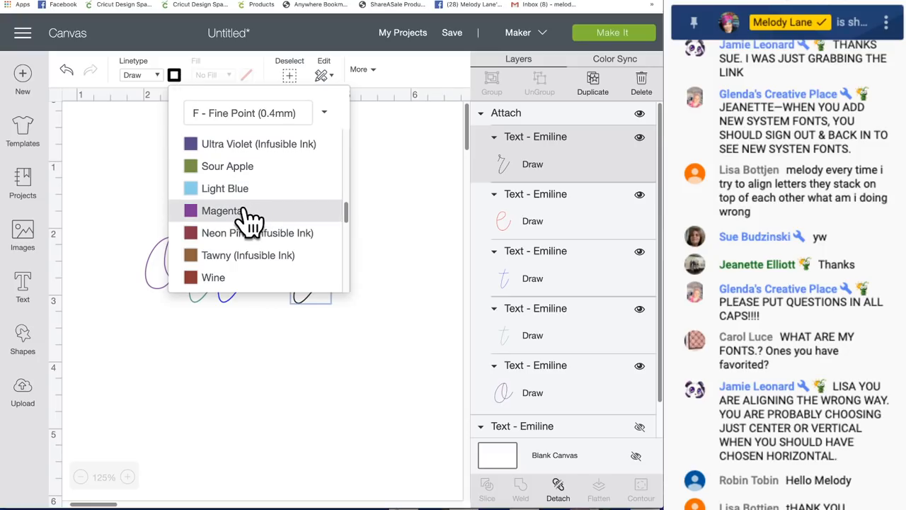
pyautogui.click(256, 278)
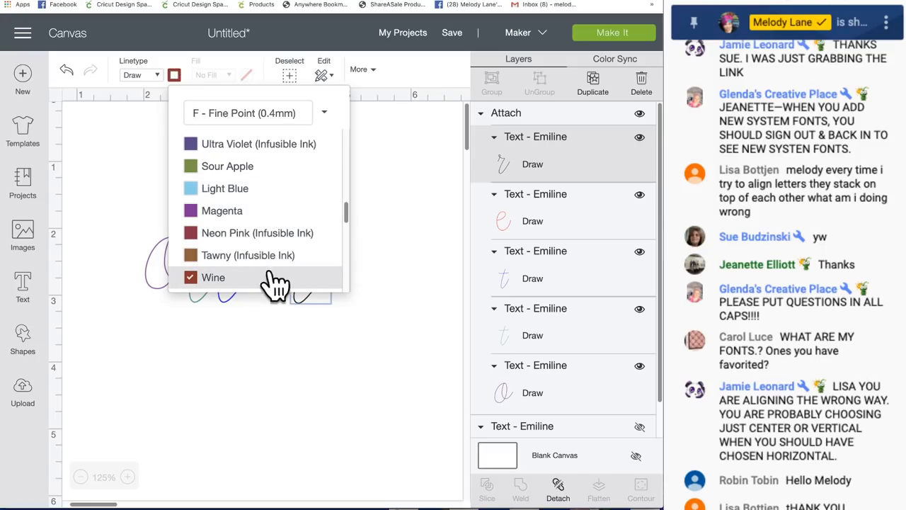
# Preview the attached word on the mat with Kraft Board as the material, check the required pens, and return to the canvas.
pyautogui.click(436, 263)
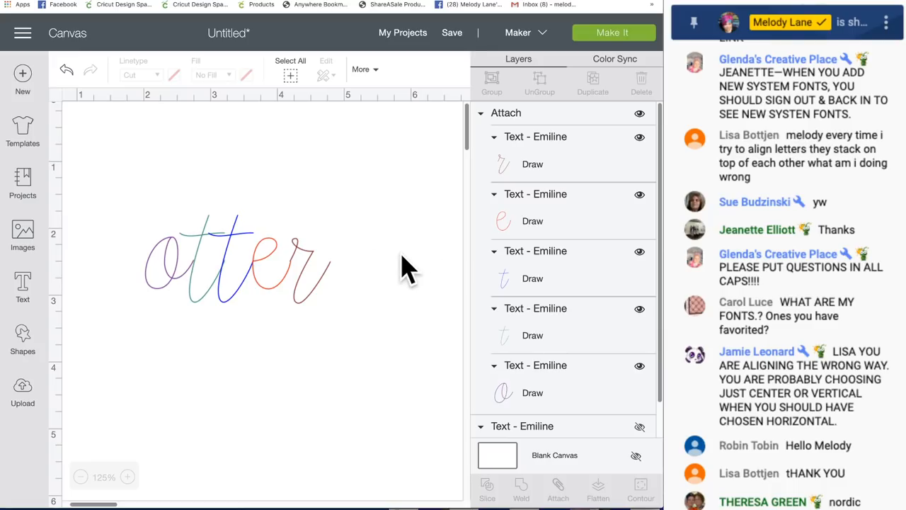
pyautogui.moveTo(174, 249); pyautogui.dragTo(164, 214)
pyautogui.click(606, 34)
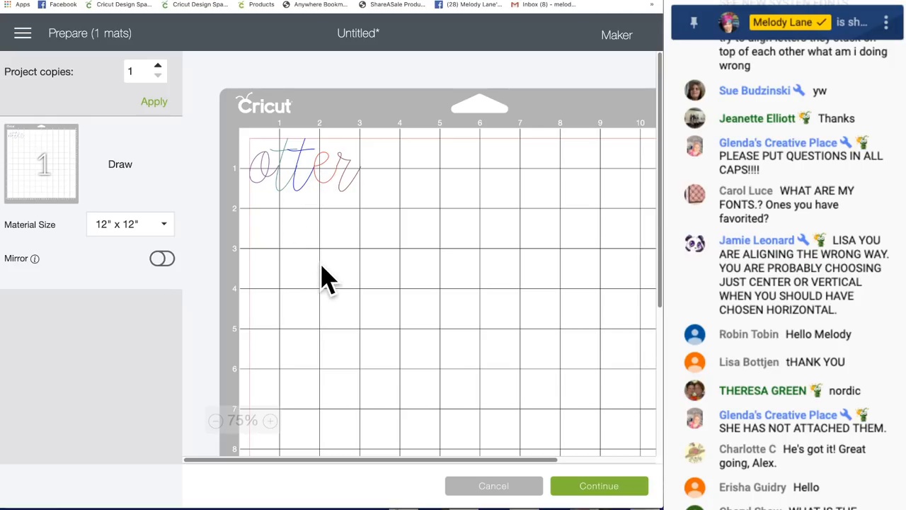
pyautogui.click(603, 487)
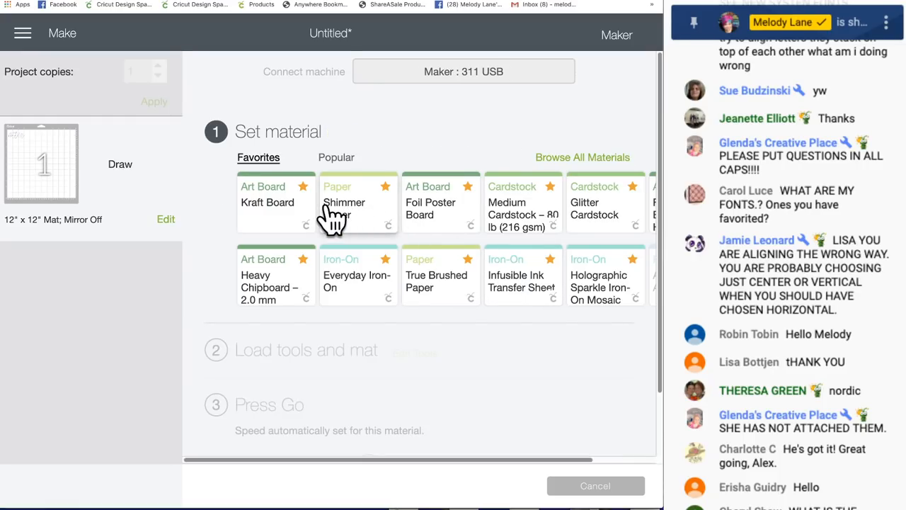
pyautogui.click(291, 212)
pyautogui.scroll(-2, 344, 252)
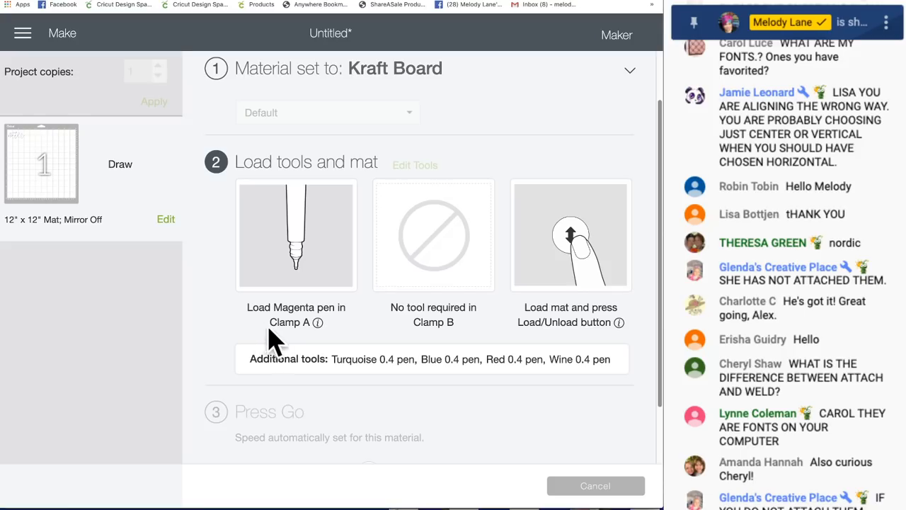
pyautogui.click(582, 488)
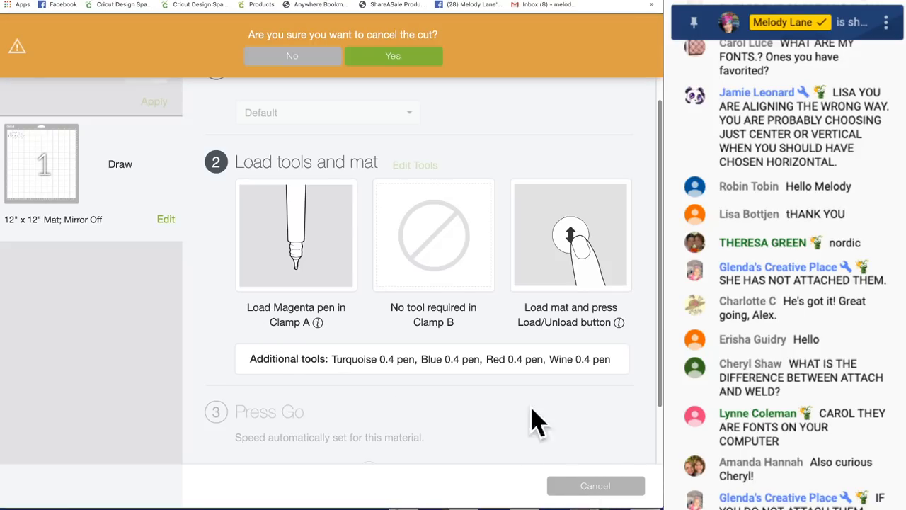
pyautogui.click(366, 62)
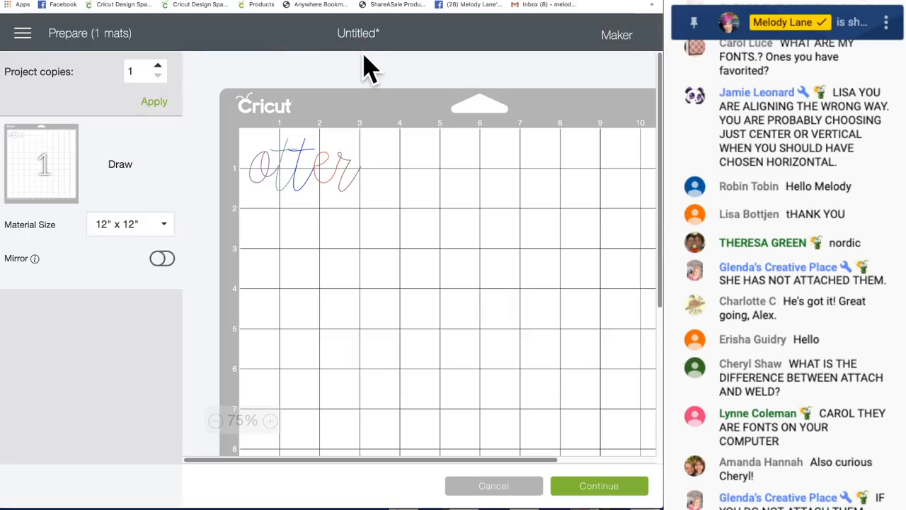
pyautogui.click(490, 480)
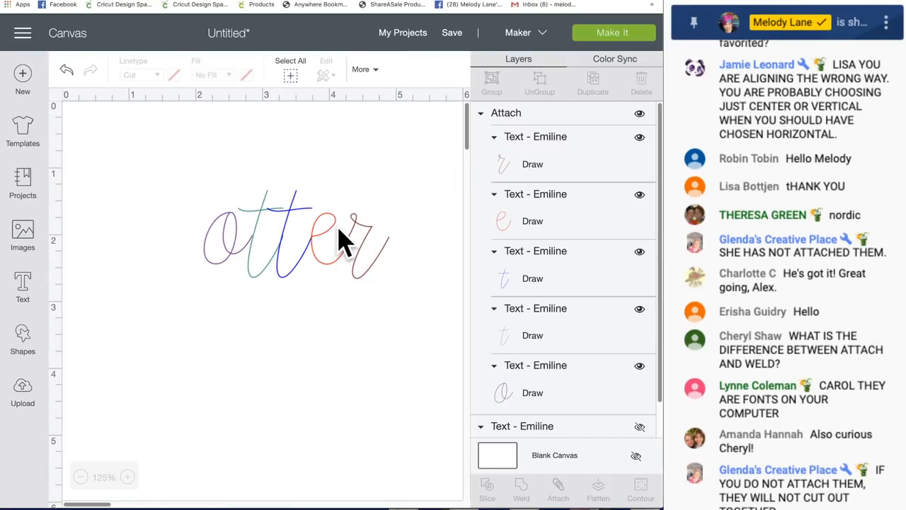
# Detach the letters of "otter", preview how they lay out on the mat, and return to the canvas.
pyautogui.click(339, 243)
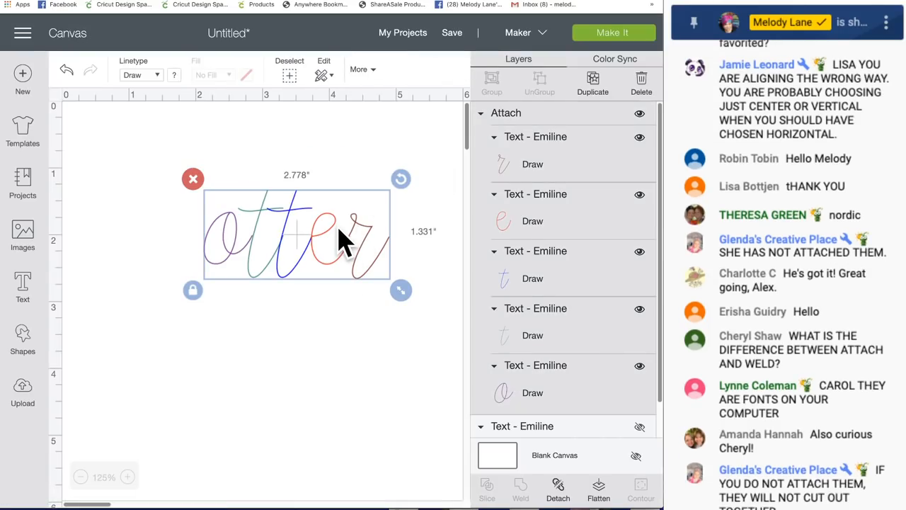
pyautogui.click(558, 488)
pyautogui.click(248, 215)
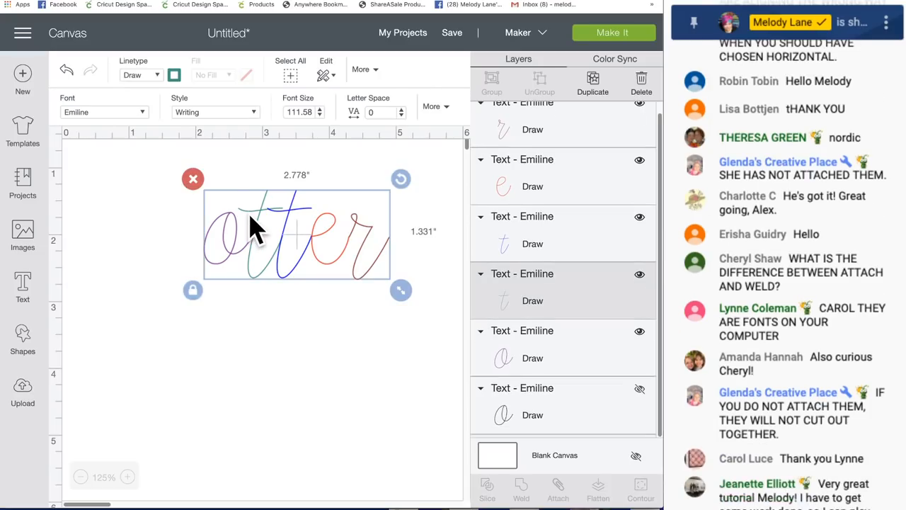
pyautogui.click(384, 192)
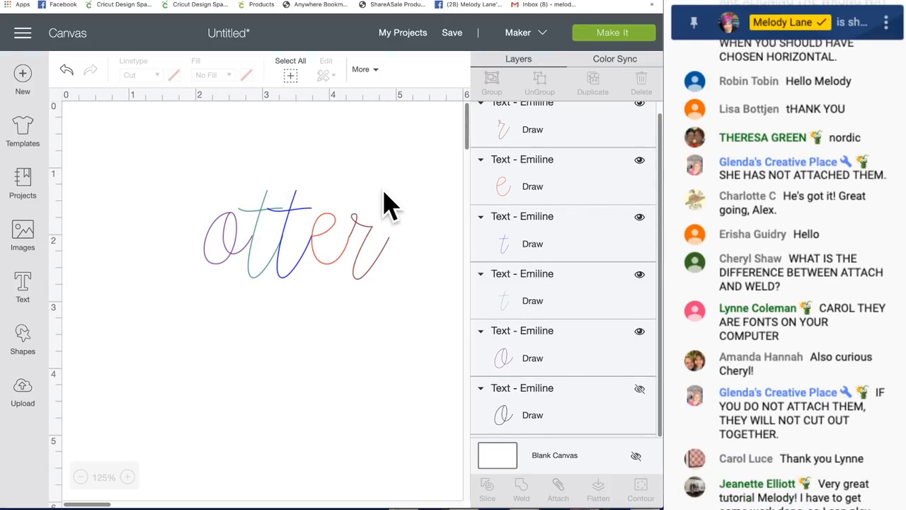
pyautogui.click(610, 34)
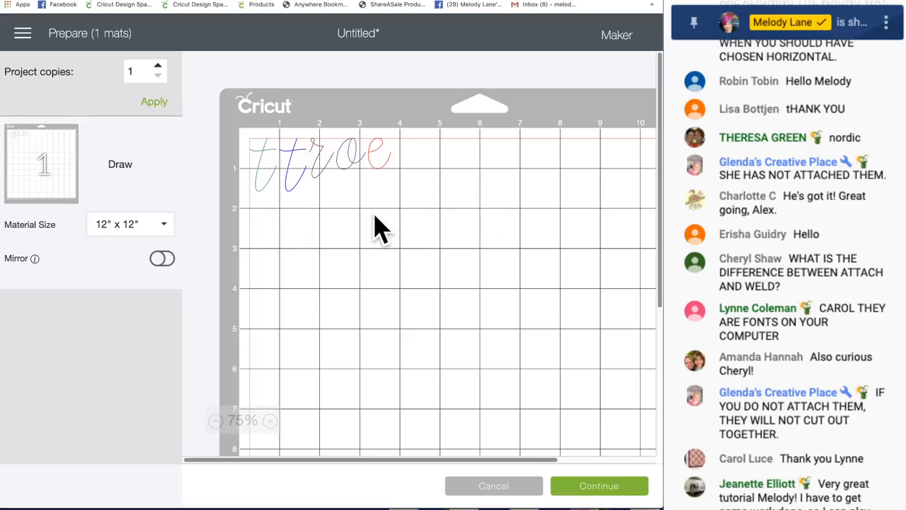
pyautogui.click(493, 489)
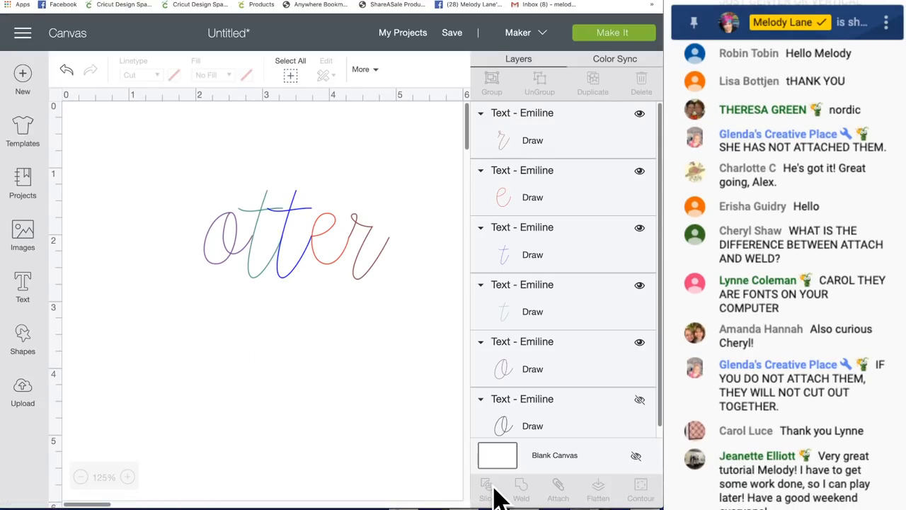
# Attach all five visible letters of "otter" again and move the word slightly left on the canvas.
pyautogui.moveTo(151, 157); pyautogui.dragTo(429, 324)
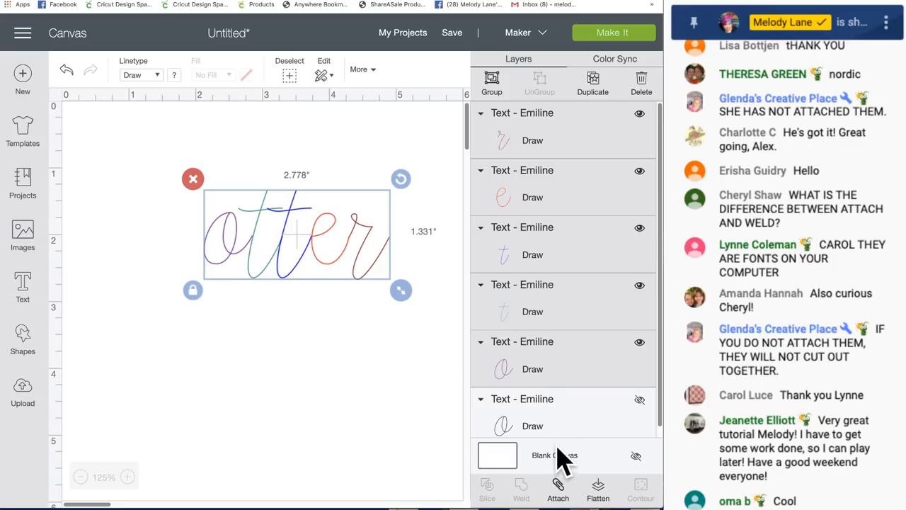
pyautogui.click(559, 485)
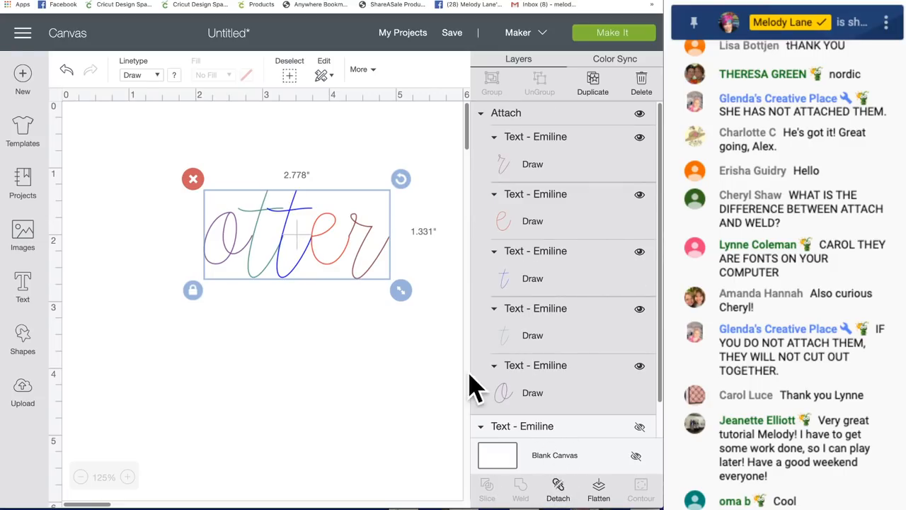
pyautogui.moveTo(353, 229); pyautogui.dragTo(313, 235)
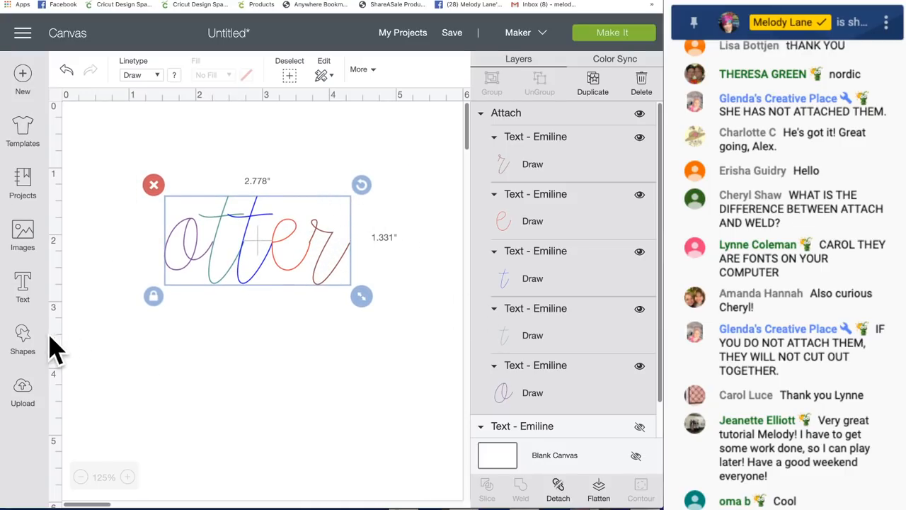
pyautogui.click(27, 338)
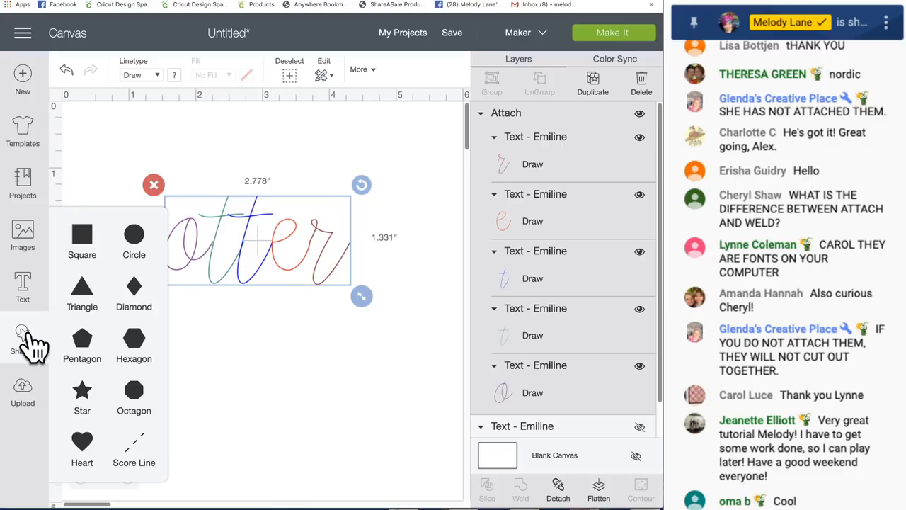
pyautogui.click(32, 344)
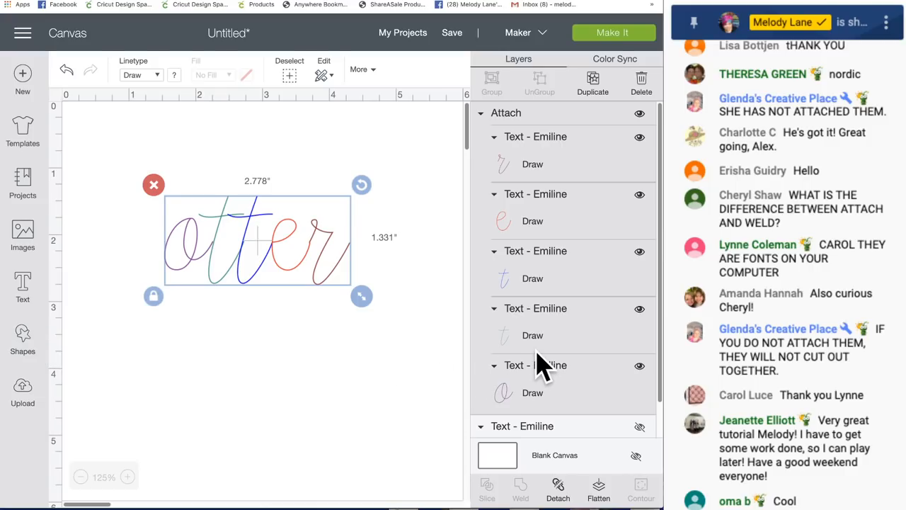
pyautogui.scroll(-1, 543, 364)
pyautogui.scroll(1, 543, 364)
pyautogui.scroll(-1, 96, 304)
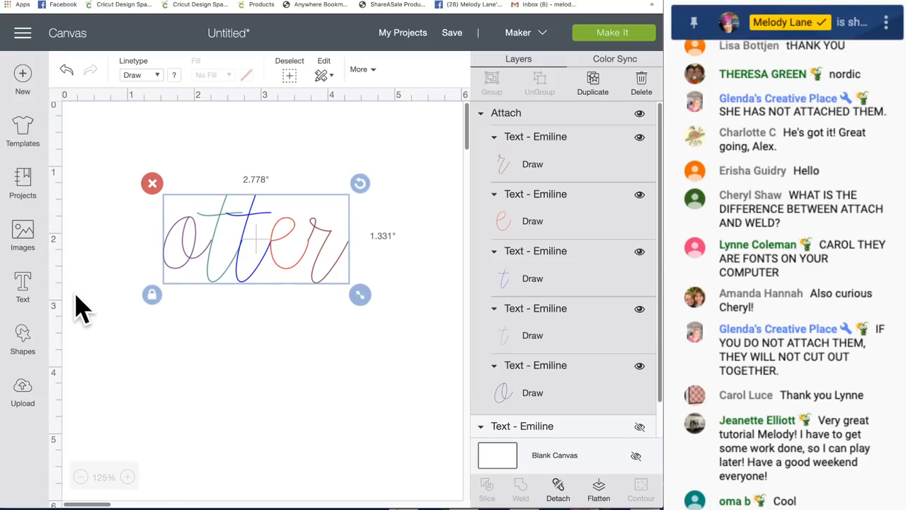
# Search the image library for "otter" and filter the results to Multi-Layer images.
pyautogui.click(25, 236)
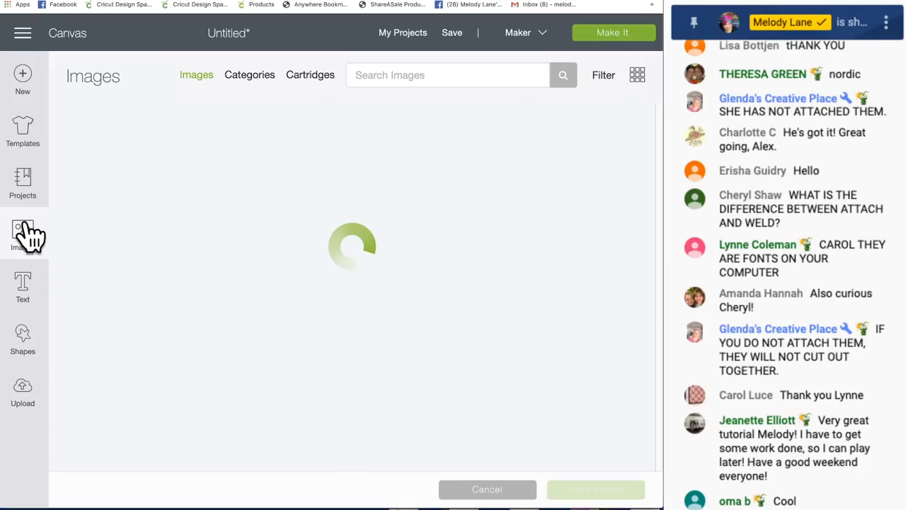
pyautogui.click(399, 75)
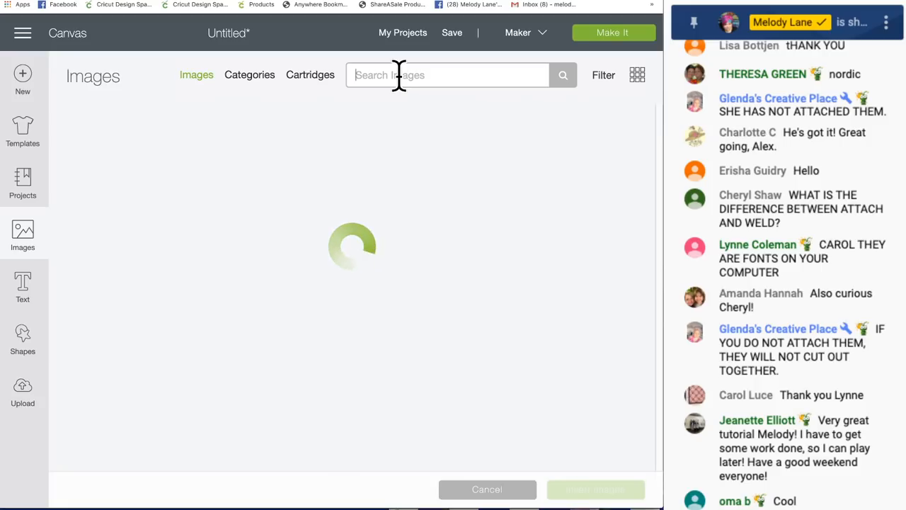
pyautogui.write('otter')
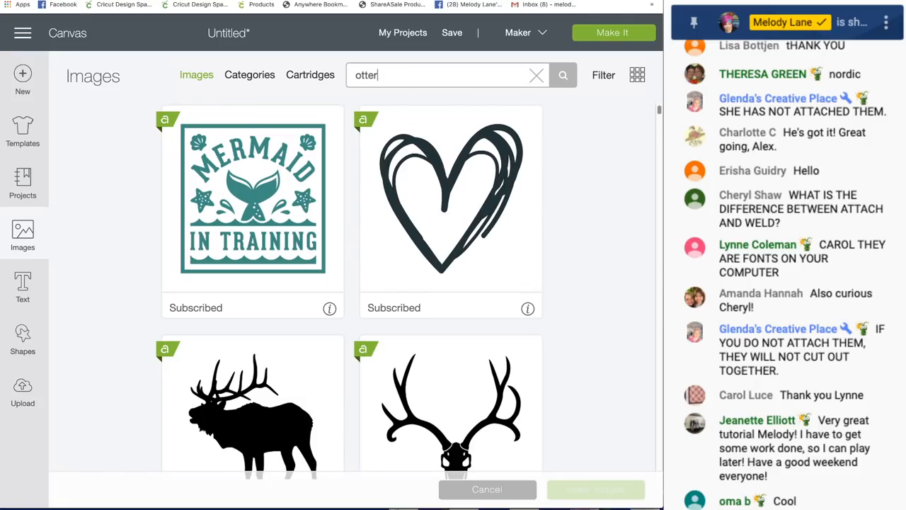
pyautogui.press('Return')
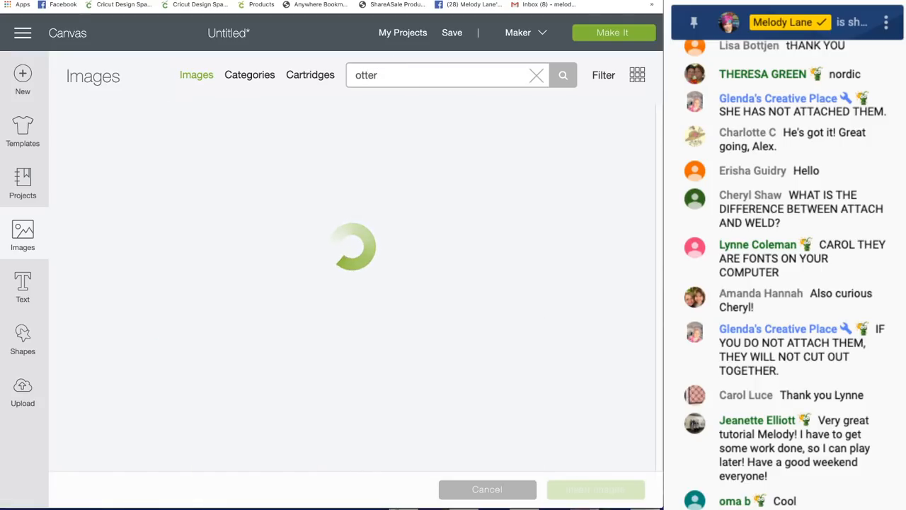
pyautogui.click(605, 75)
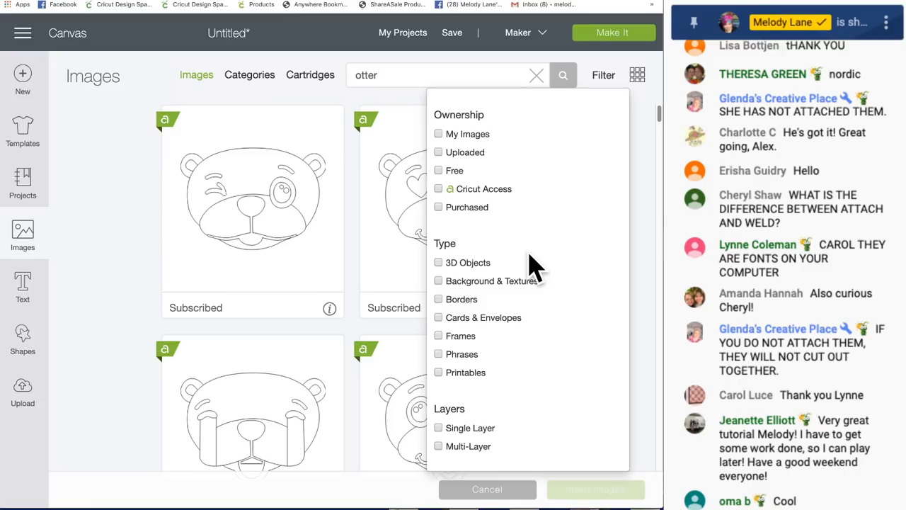
pyautogui.click(438, 446)
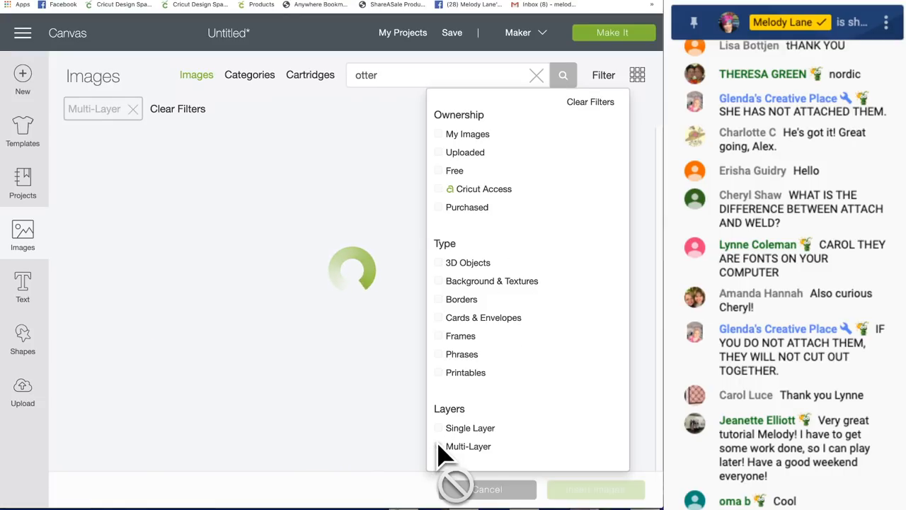
pyautogui.click(376, 418)
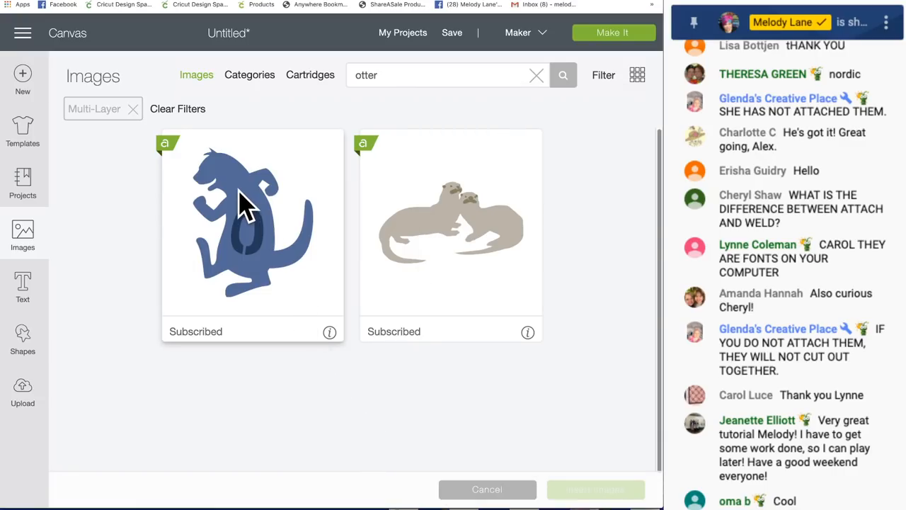
# Check the details of the blue otter image and insert the image of the two otters into the project.
pyautogui.click(329, 333)
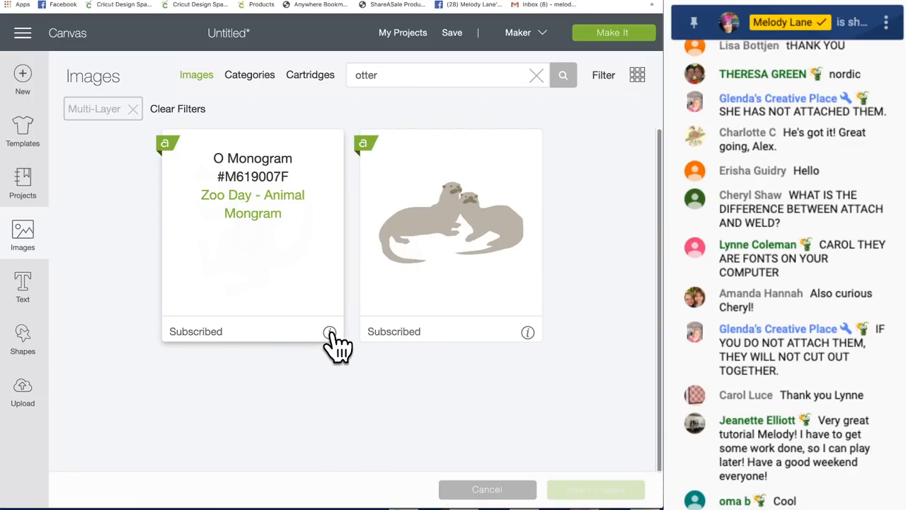
pyautogui.click(481, 259)
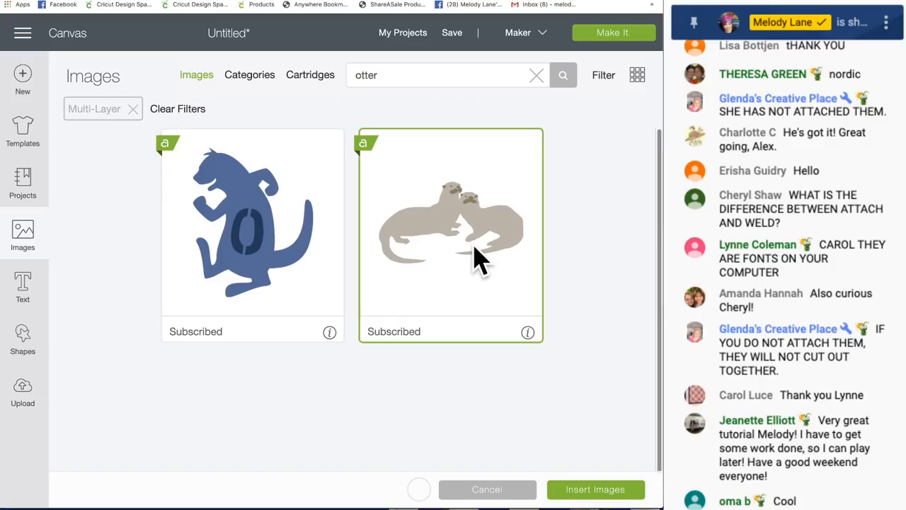
pyautogui.click(599, 492)
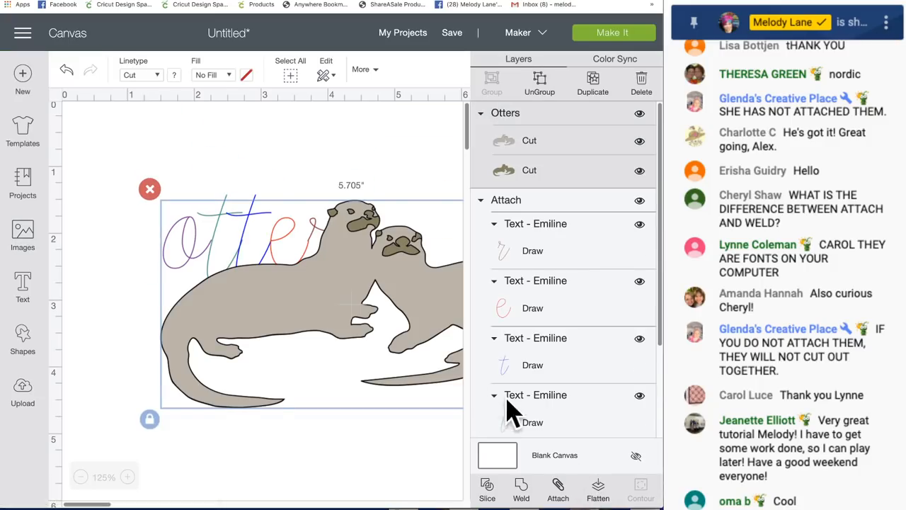
# Reposition the two-otters image over the word "otter" to about X 0.79 and Y 1.1.
pyautogui.moveTo(426, 283); pyautogui.dragTo(460, 315)
pyautogui.moveTo(321, 310); pyautogui.dragTo(263, 290)
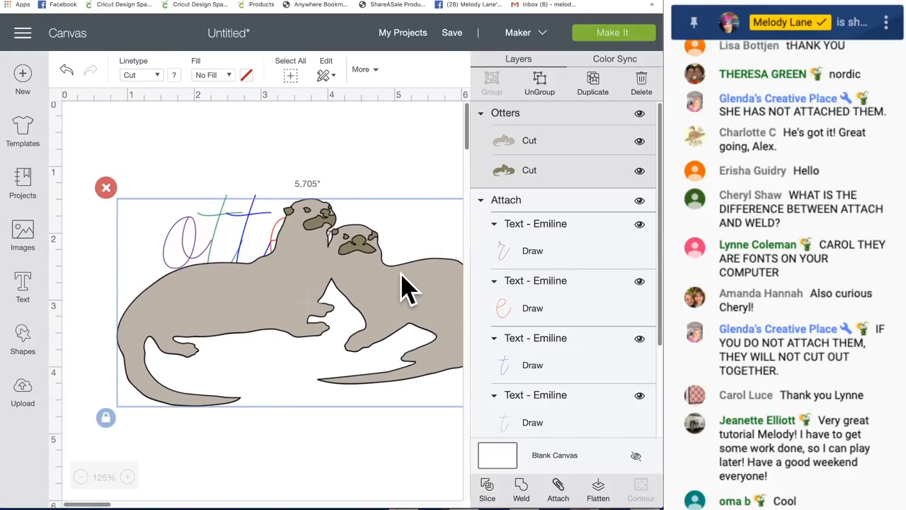
pyautogui.moveTo(306, 265); pyautogui.dragTo(319, 252)
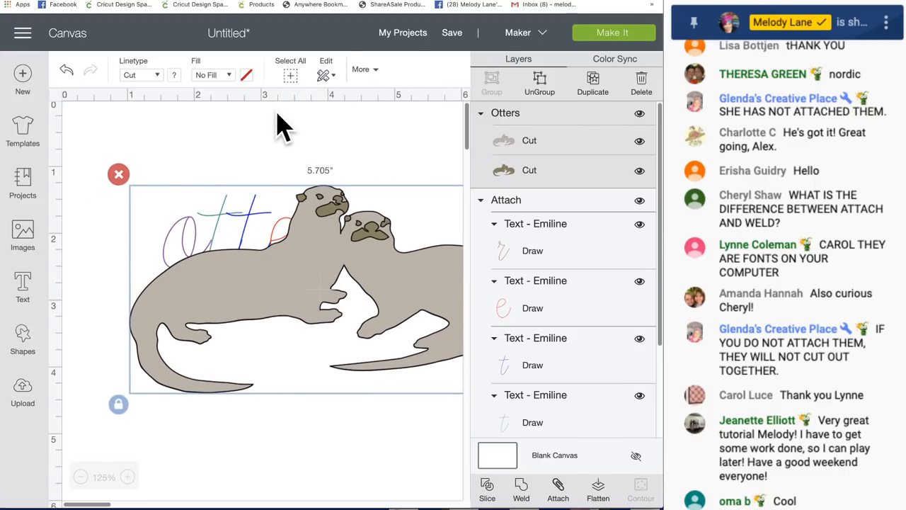
pyautogui.moveTo(336, 206); pyautogui.dragTo(312, 203)
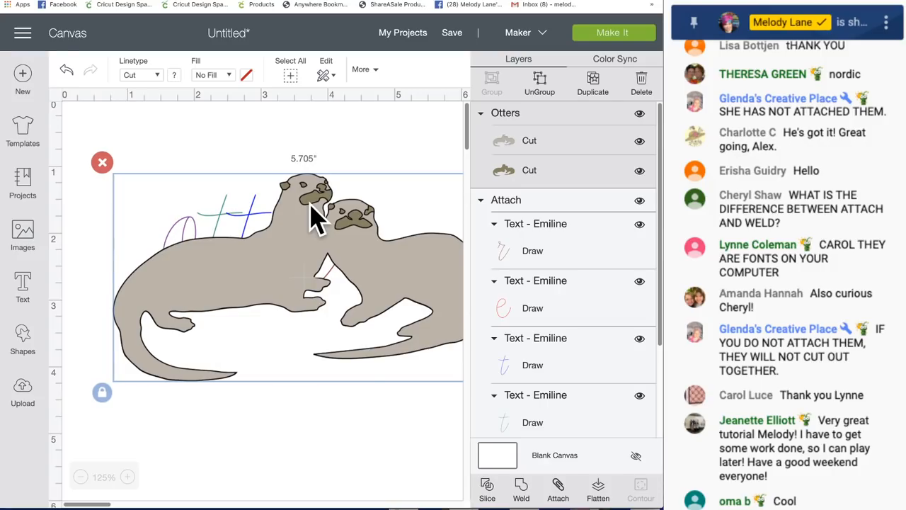
# View the size and position settings of the two-otters image and deselect it.
pyautogui.click(380, 76)
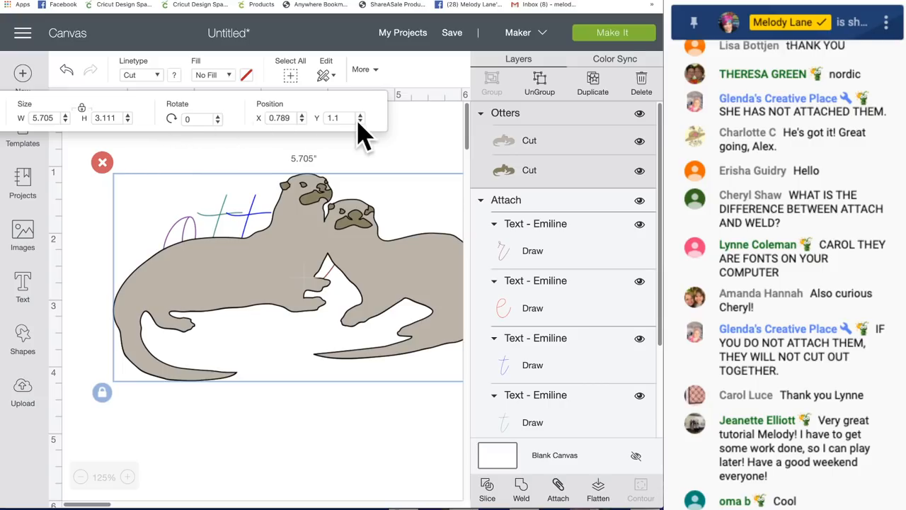
pyautogui.click(447, 138)
pyautogui.click(398, 269)
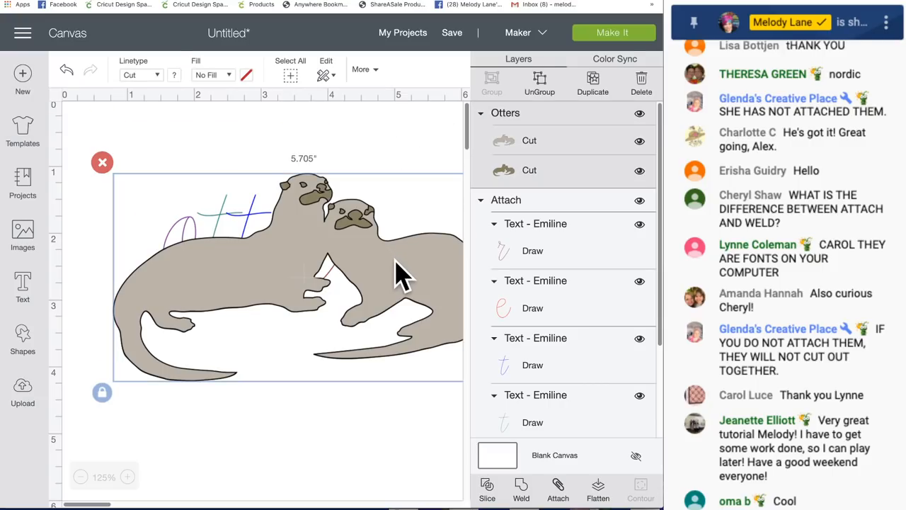
pyautogui.click(377, 71)
pyautogui.click(405, 162)
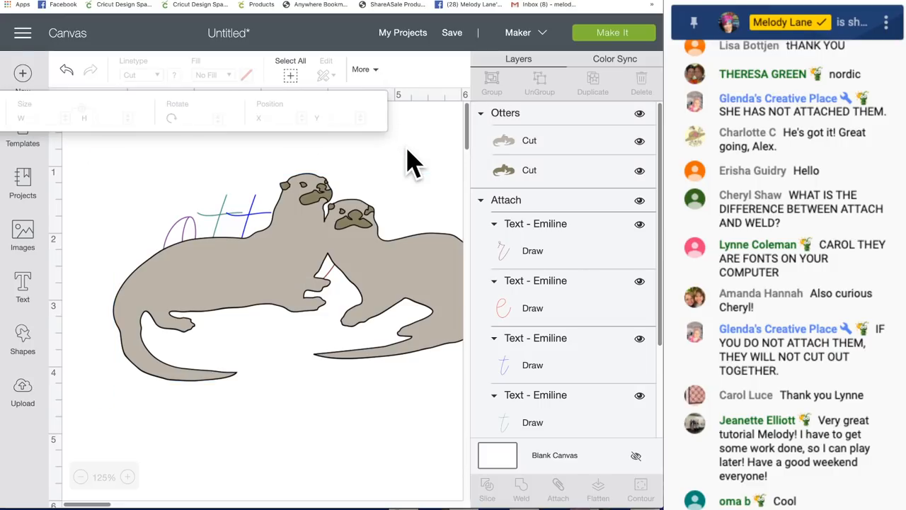
pyautogui.scroll(-3, 415, 162)
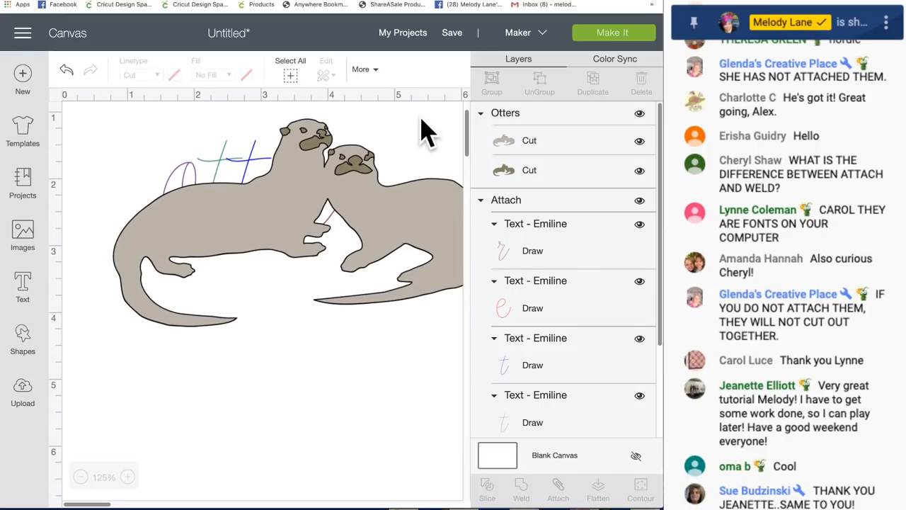
# Move the two-otters image slightly right and down so it covers less of the word "otter".
pyautogui.scroll(3, 424, 142)
pyautogui.rightClick(378, 280)
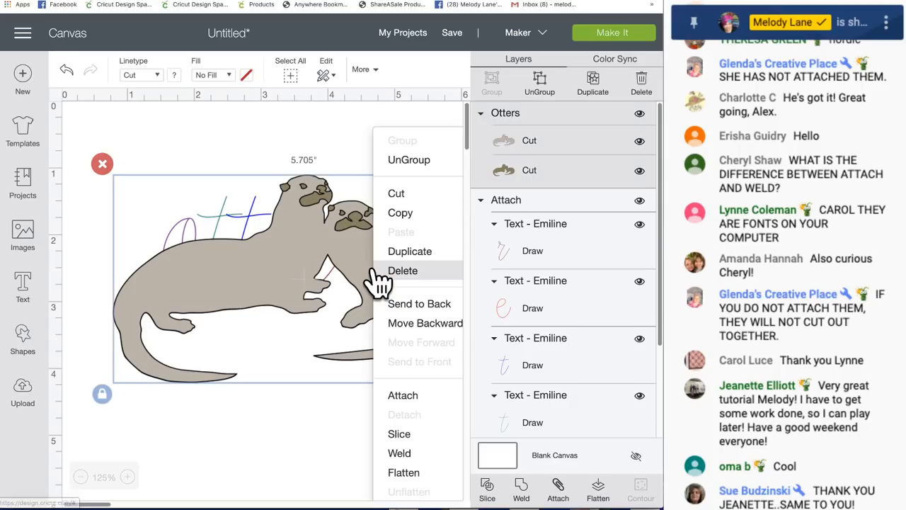
pyautogui.click(351, 265)
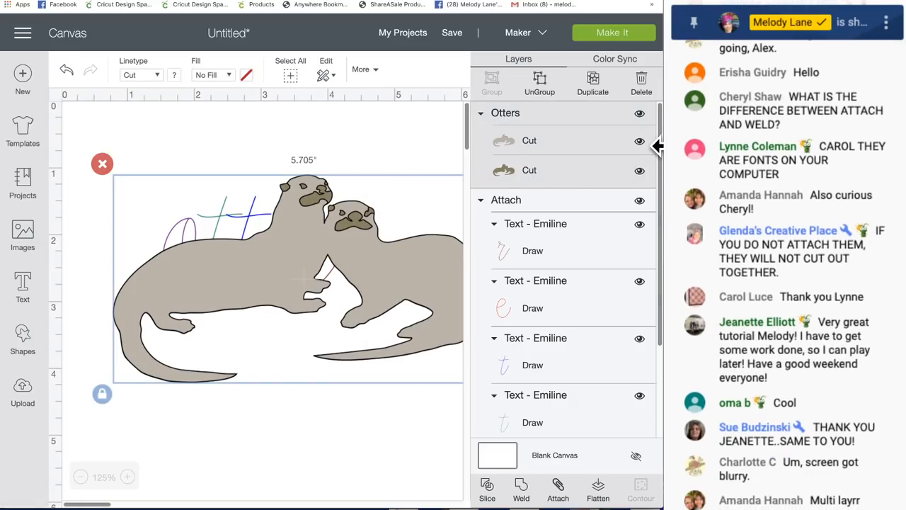
pyautogui.moveTo(658, 142); pyautogui.dragTo(778, 141)
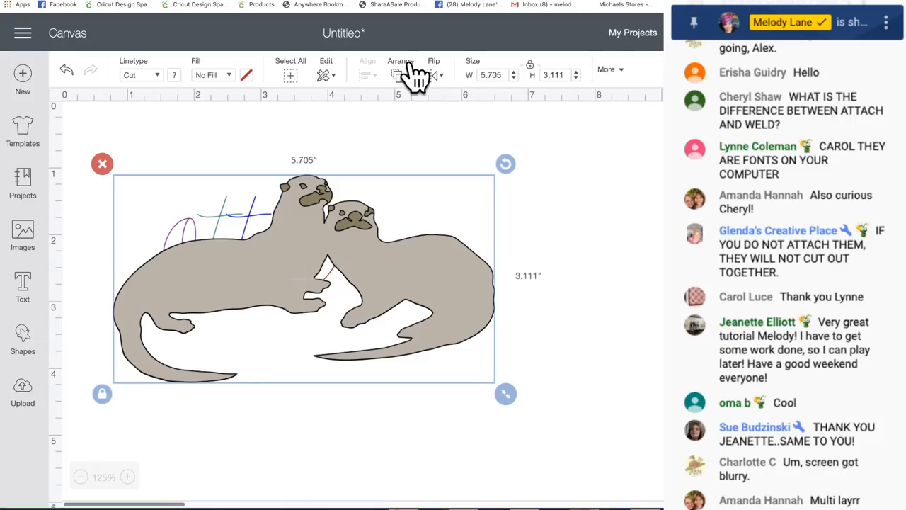
pyautogui.moveTo(380, 263); pyautogui.dragTo(416, 272)
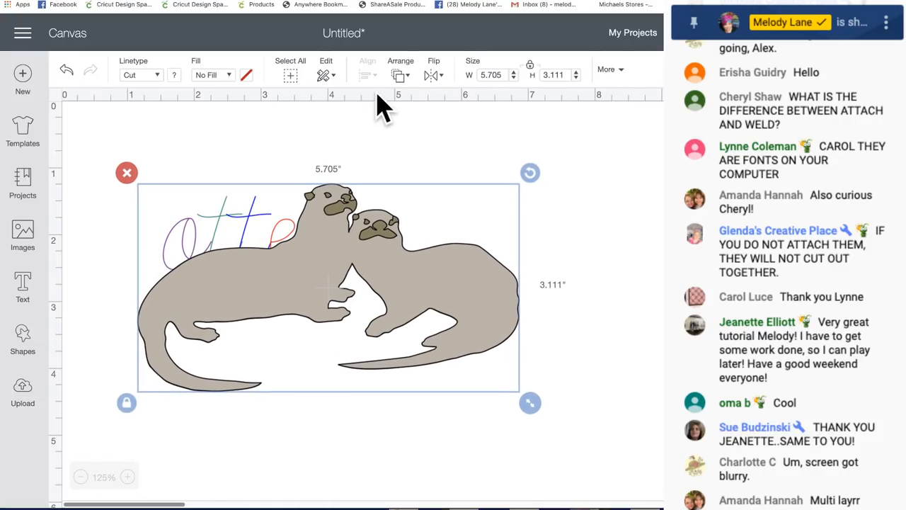
pyautogui.click(203, 141)
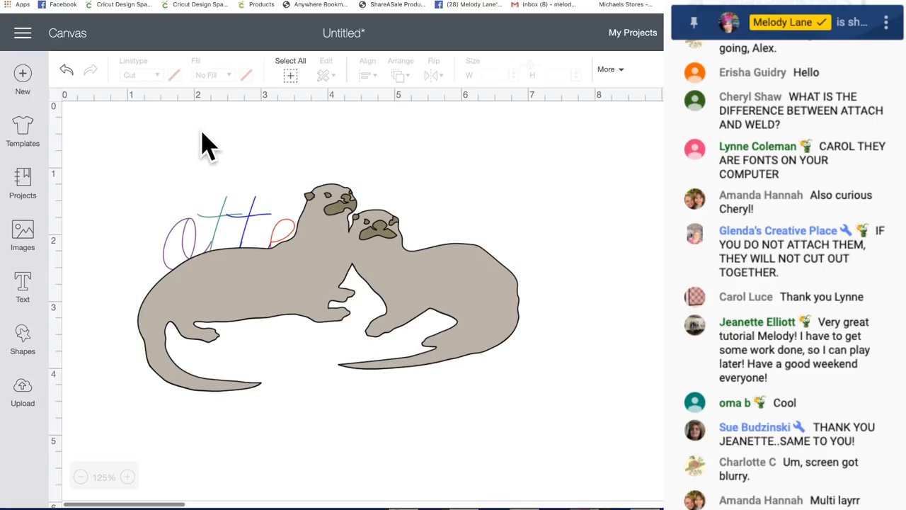
pyautogui.moveTo(146, 137); pyautogui.dragTo(530, 404)
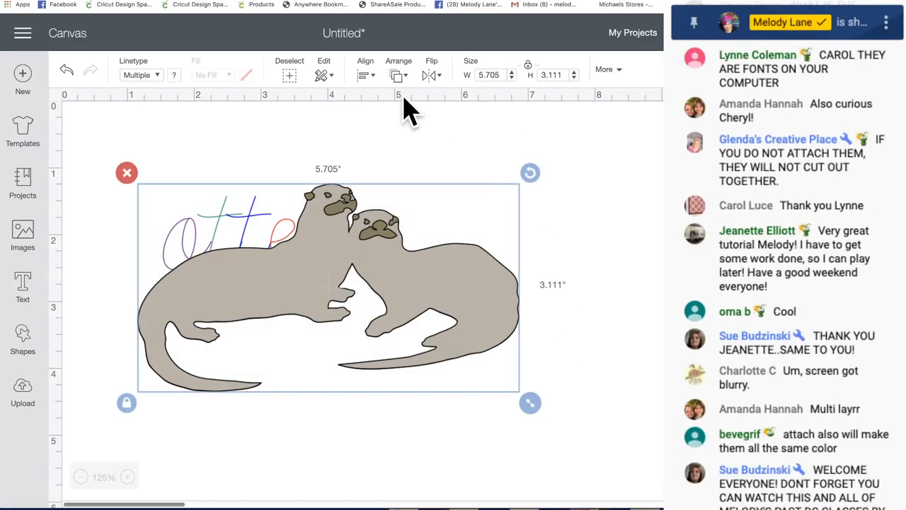
pyautogui.click(365, 76)
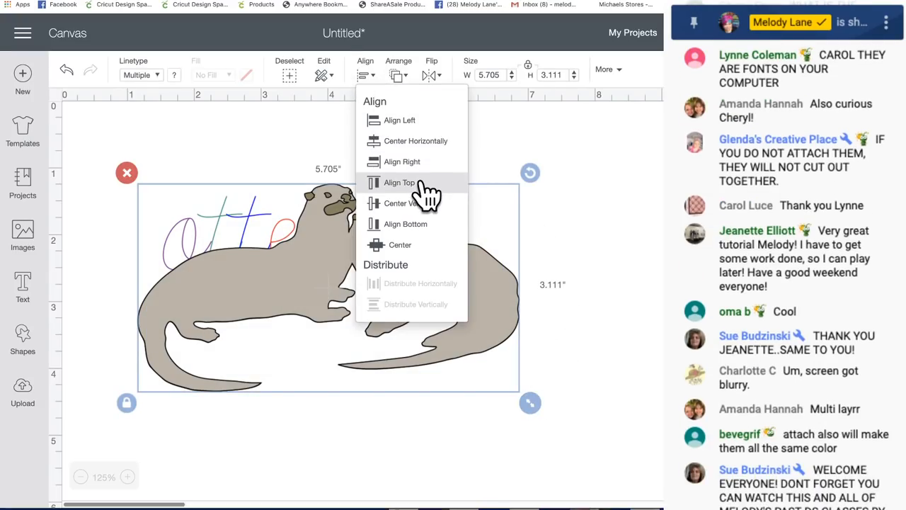
pyautogui.click(580, 219)
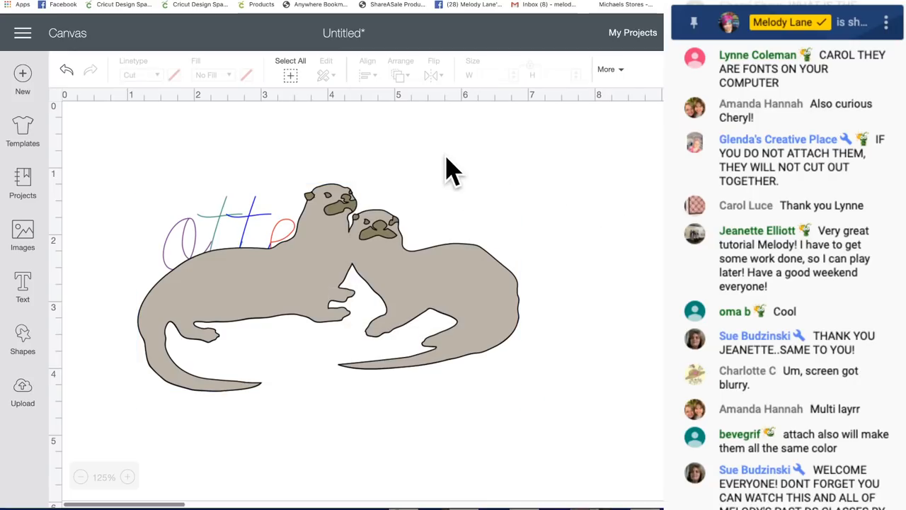
# Send the two-otters image to the back behind the word "otter" and shift it slightly up and left.
pyautogui.click(406, 297)
pyautogui.click(401, 76)
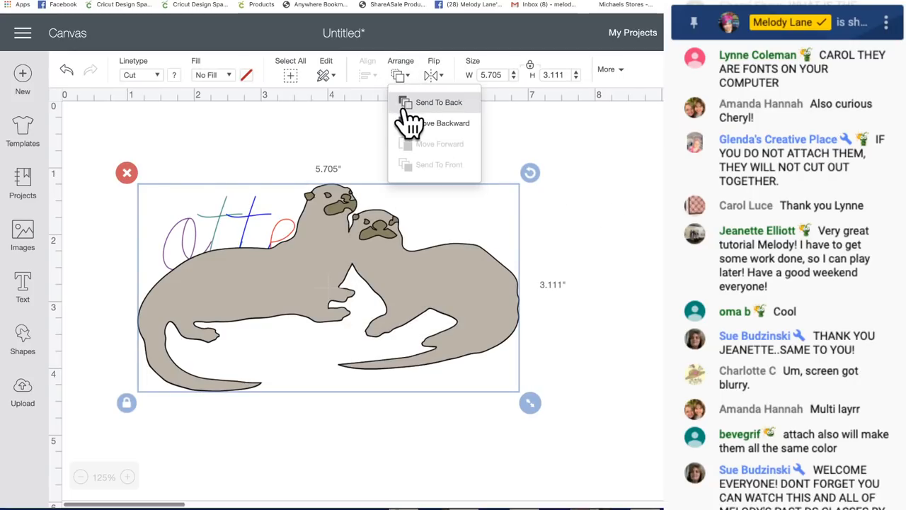
pyautogui.click(422, 104)
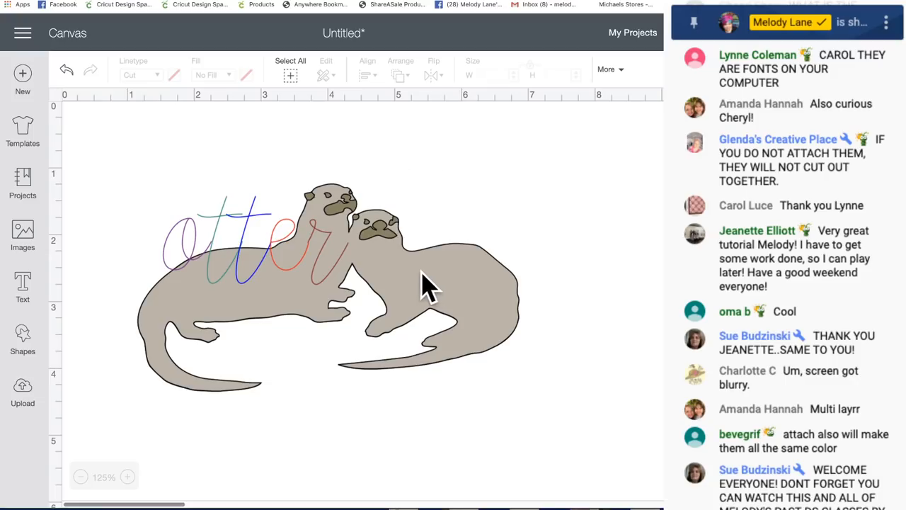
pyautogui.moveTo(425, 284); pyautogui.dragTo(415, 252)
# Shrink the attached word "otter" to about 2.056 by 0.985 inches and place it on the left otter's body.
pyautogui.click(301, 251)
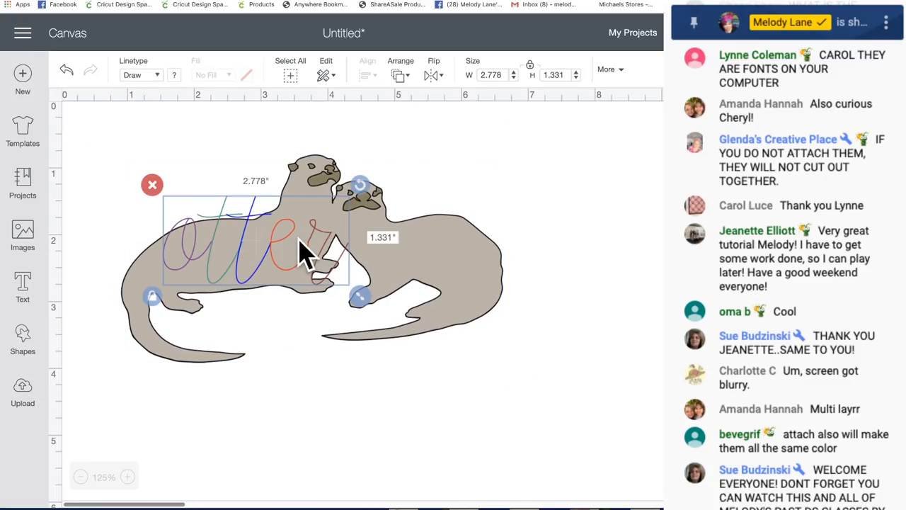
pyautogui.moveTo(362, 296); pyautogui.dragTo(313, 272)
pyautogui.moveTo(258, 237); pyautogui.dragTo(266, 259)
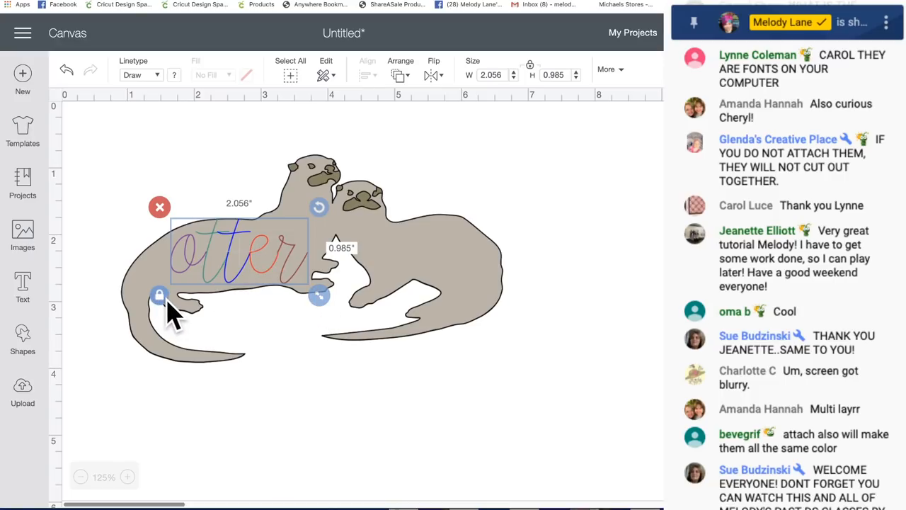
# Resize the word "otter" to about 2.122 by 0.84 inches with unlocked proportions and rotate it slightly counterclockwise along the otter's body.
pyautogui.moveTo(314, 293); pyautogui.dragTo(323, 287)
pyautogui.moveTo(259, 251); pyautogui.dragTo(257, 248)
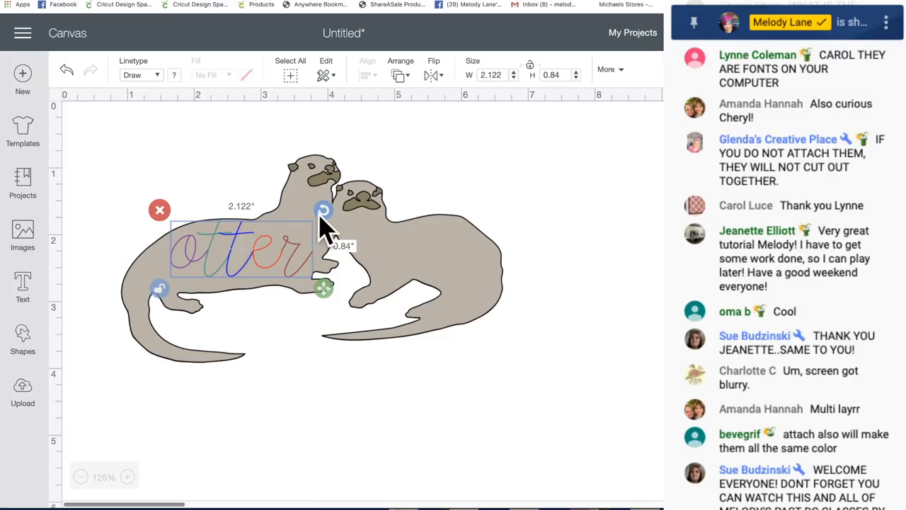
pyautogui.moveTo(322, 209)
pyautogui.mouseDown()
pyautogui.moveTo(315, 197)
pyautogui.moveTo(322, 210)
pyautogui.mouseUp()
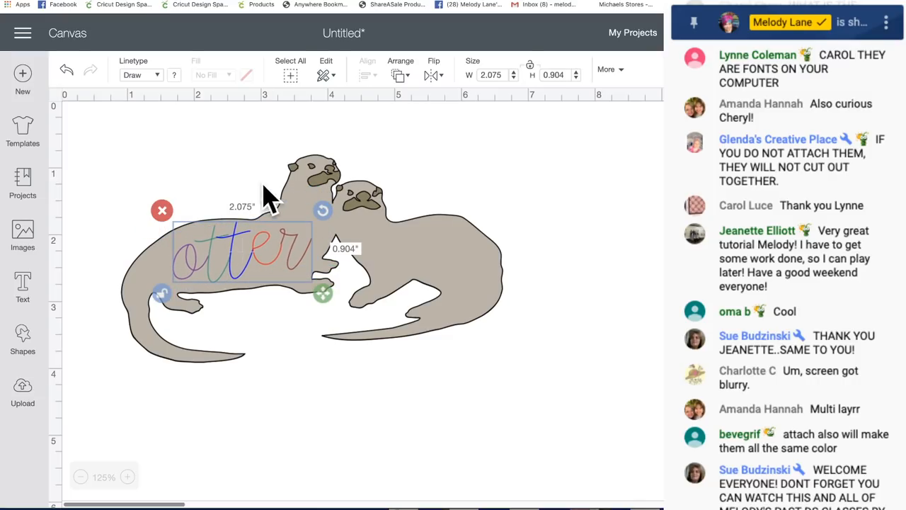
# Try to attach the word "otter" to the whole two-otters image, and undo the attachment.
pyautogui.click(233, 192)
pyautogui.click(252, 266)
pyautogui.click(139, 161)
pyautogui.moveTo(119, 145); pyautogui.dragTo(512, 384)
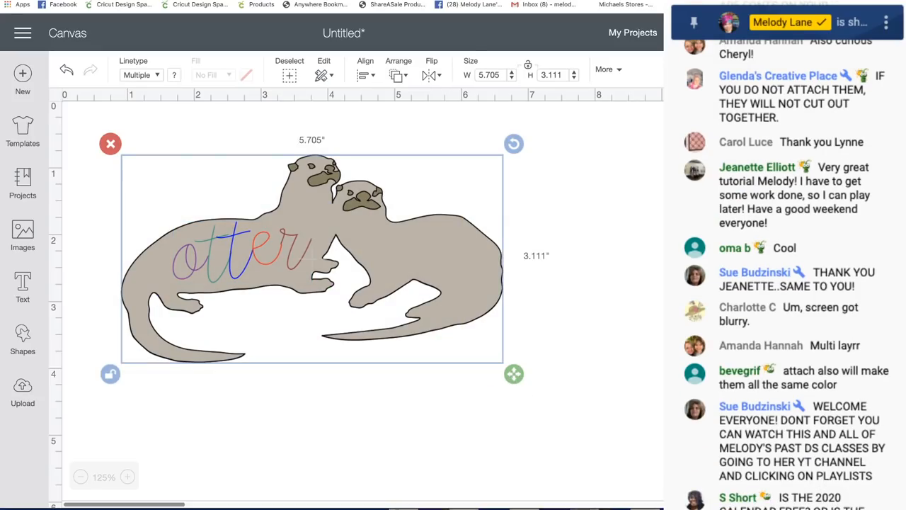
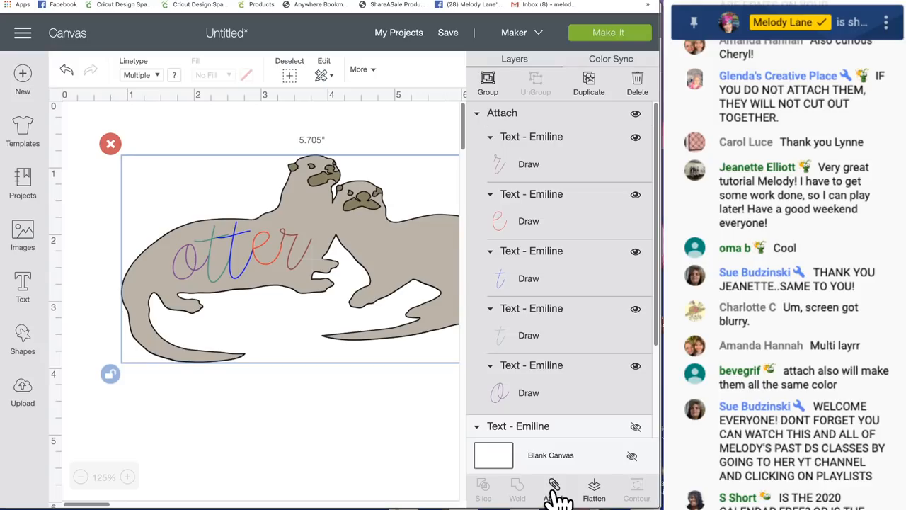
pyautogui.click(554, 489)
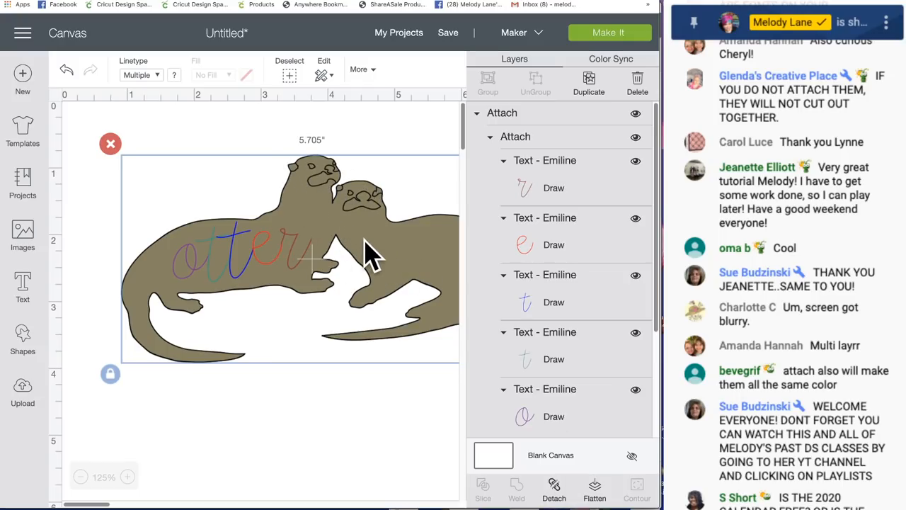
pyautogui.click(66, 70)
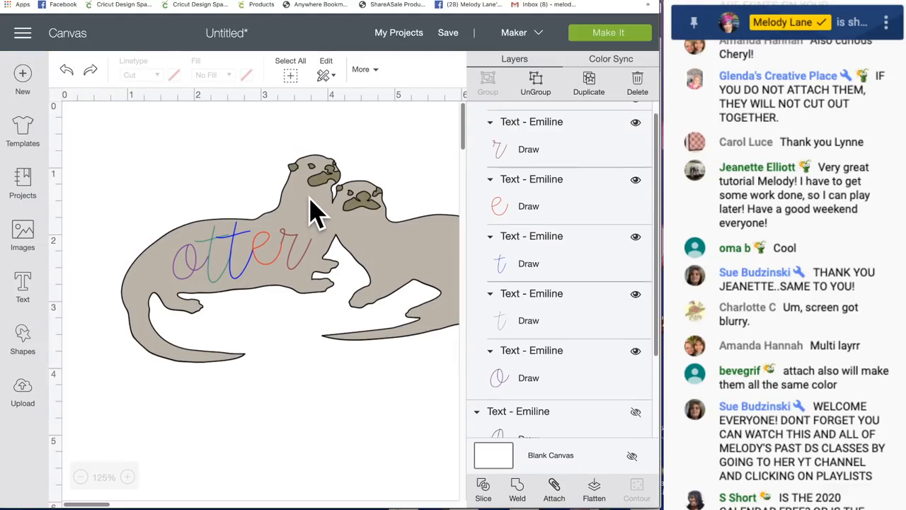
# Ungroup the two-otters image and send both of its layers to the back behind the word "otter".
pyautogui.click(312, 205)
pyautogui.click(545, 96)
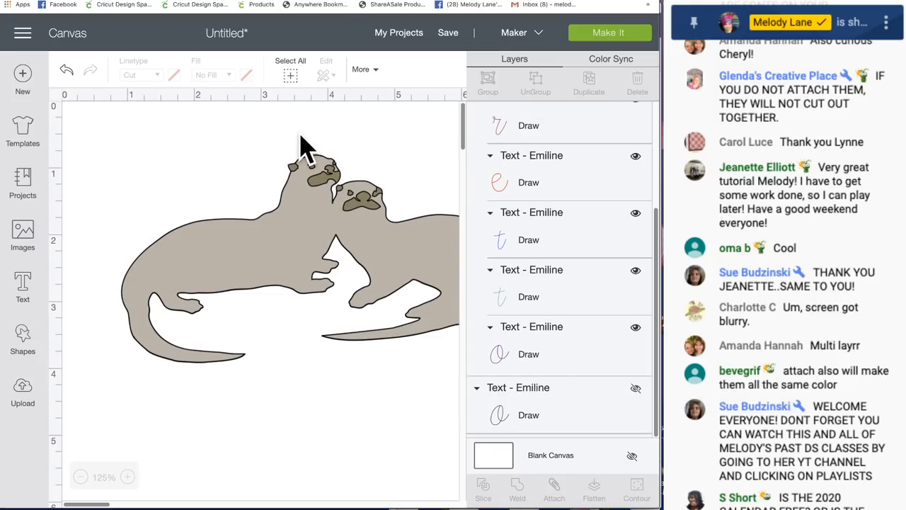
pyautogui.moveTo(297, 135); pyautogui.dragTo(341, 188)
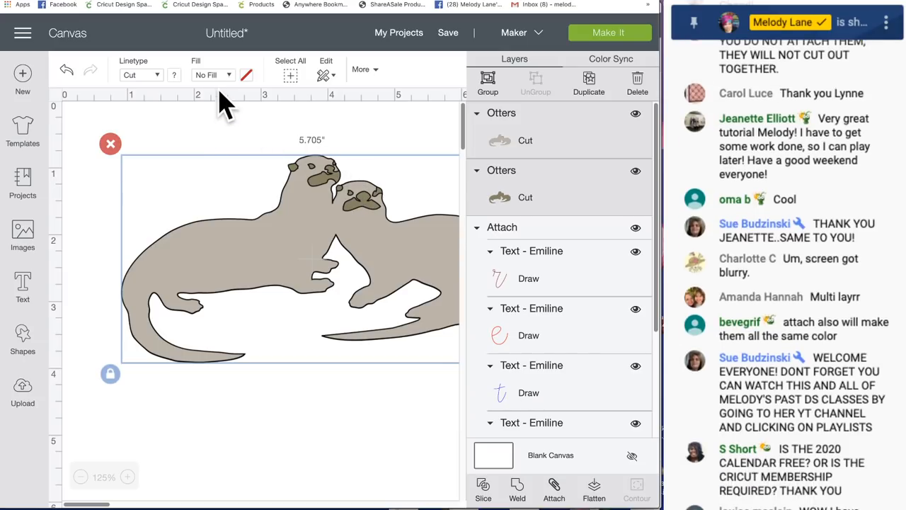
pyautogui.click(376, 72)
pyautogui.click(375, 71)
pyautogui.hscroll(1, 399, 146)
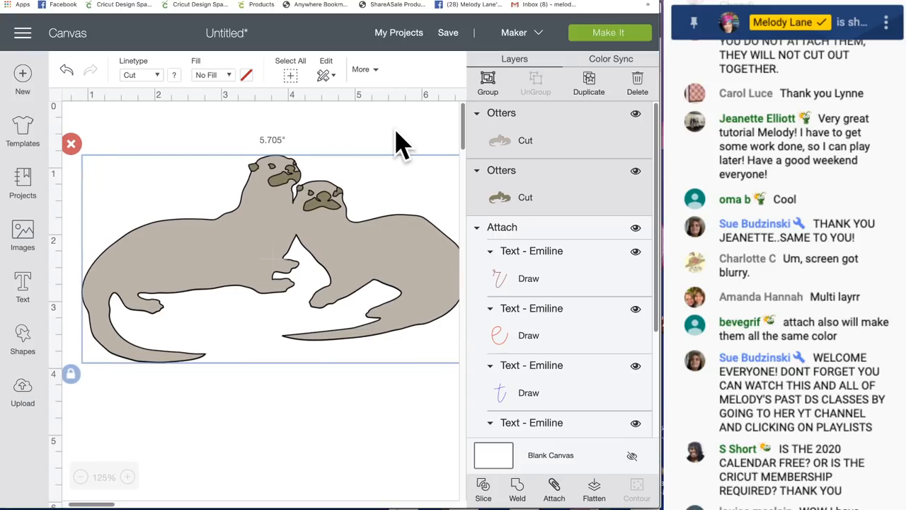
pyautogui.hscroll(2, 402, 144)
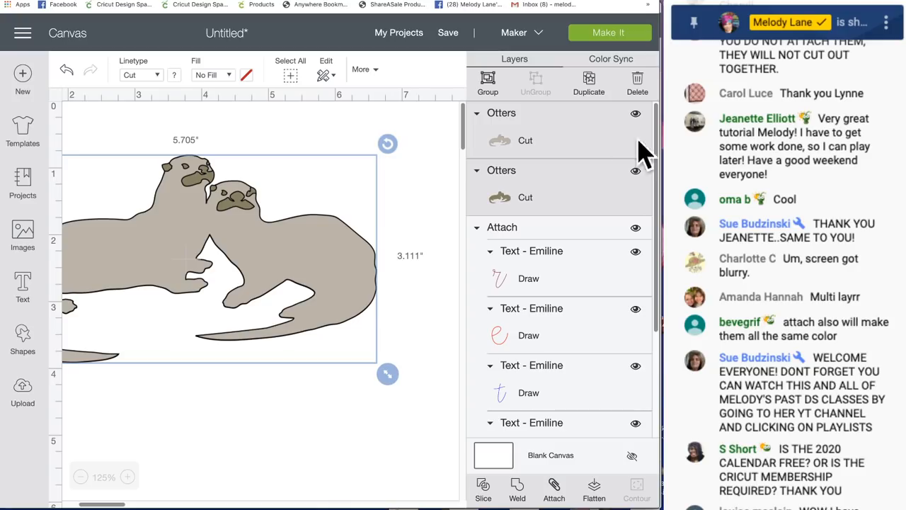
pyautogui.rightClick(299, 228)
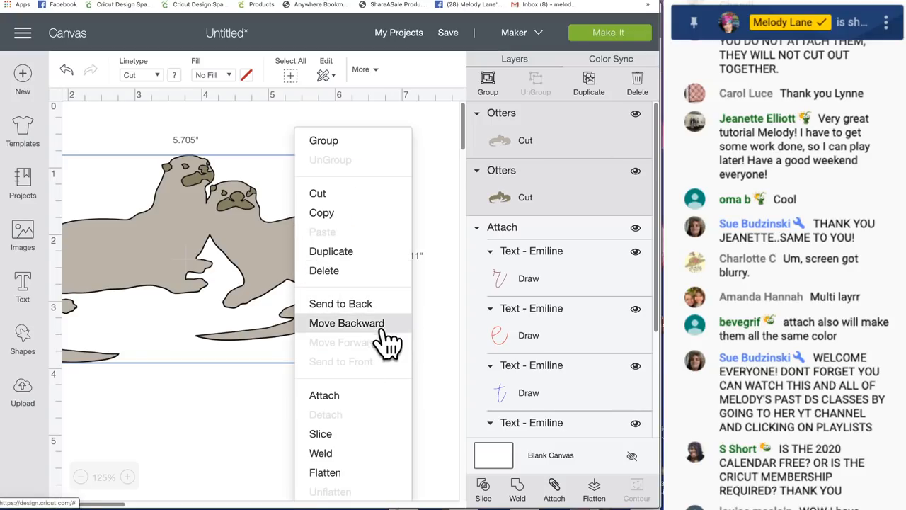
pyautogui.click(380, 304)
pyautogui.click(439, 251)
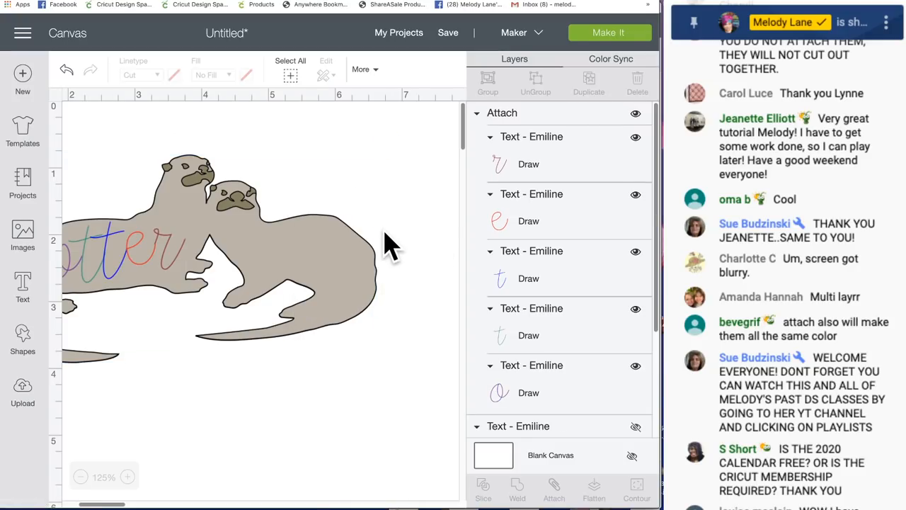
# Attach the word "otter" to only the light-brown layer of the otters image, leaving out the dark layer.
pyautogui.hscroll(-3, 384, 243)
pyautogui.click(252, 249)
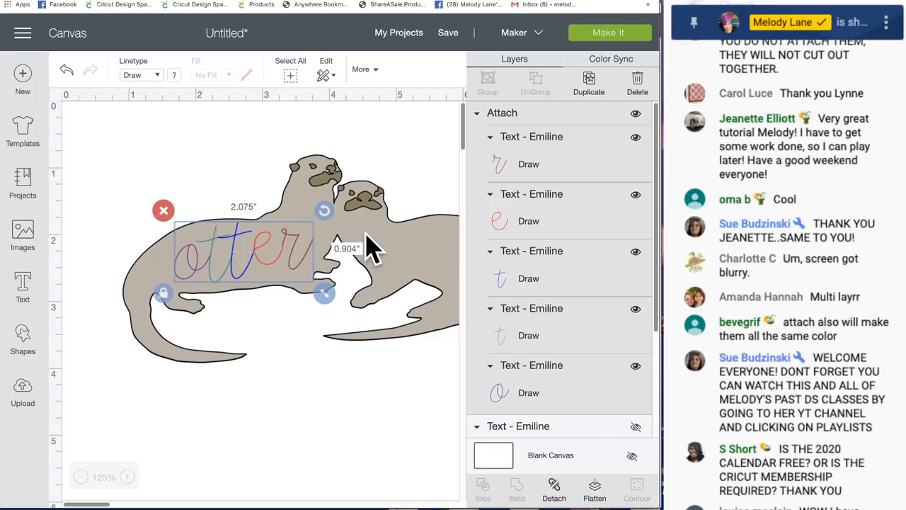
pyautogui.keyDown('shift'); pyautogui.click(375, 248); pyautogui.keyUp('shift')
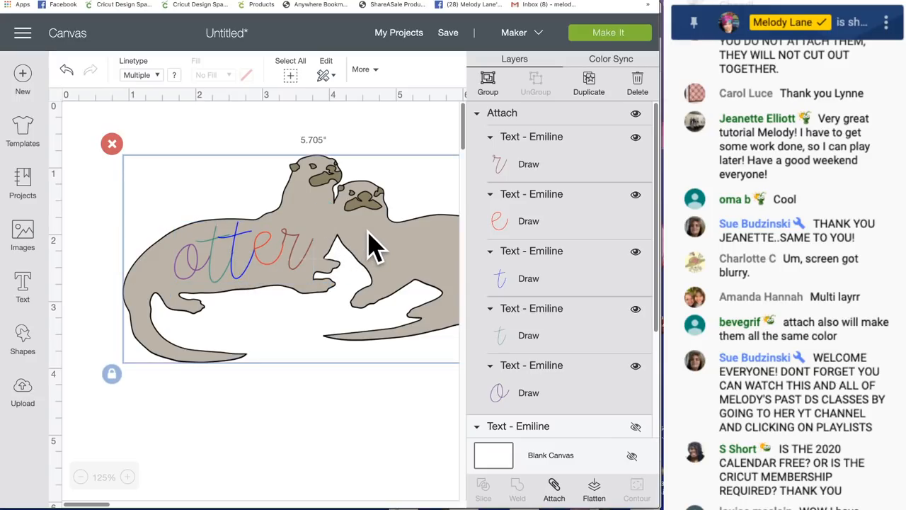
pyautogui.scroll(-4, 535, 263)
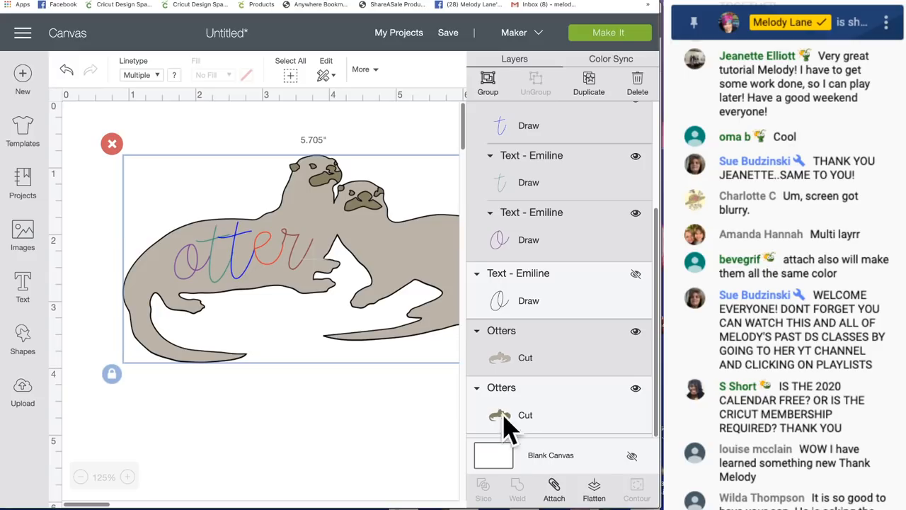
pyautogui.click(554, 488)
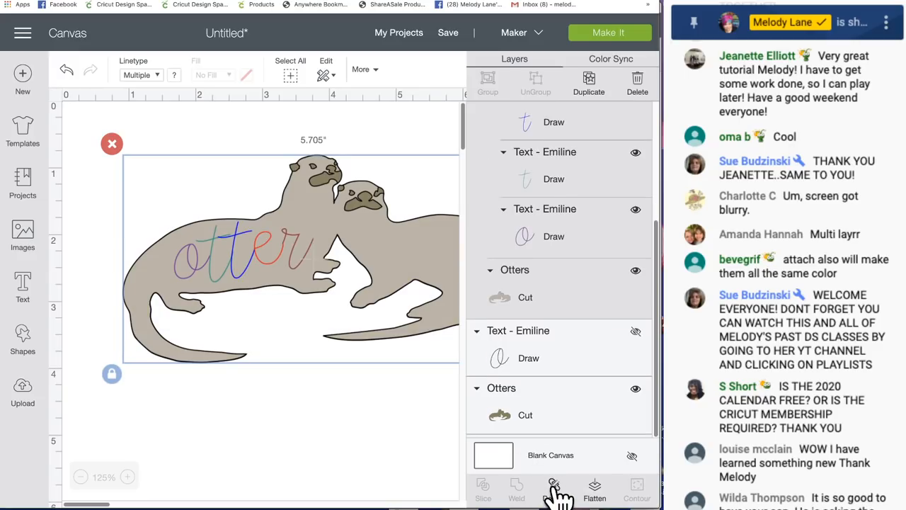
pyautogui.moveTo(324, 233)
pyautogui.mouseDown()
pyautogui.moveTo(319, 265)
pyautogui.moveTo(320, 220)
pyautogui.mouseUp()
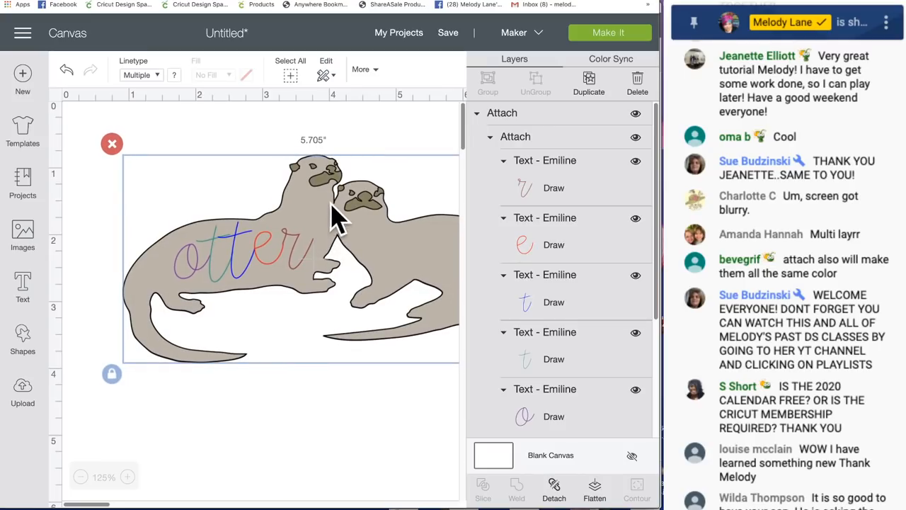
# Preview the project's mat layout, check both mats, and return to the canvas.
pyautogui.click(605, 32)
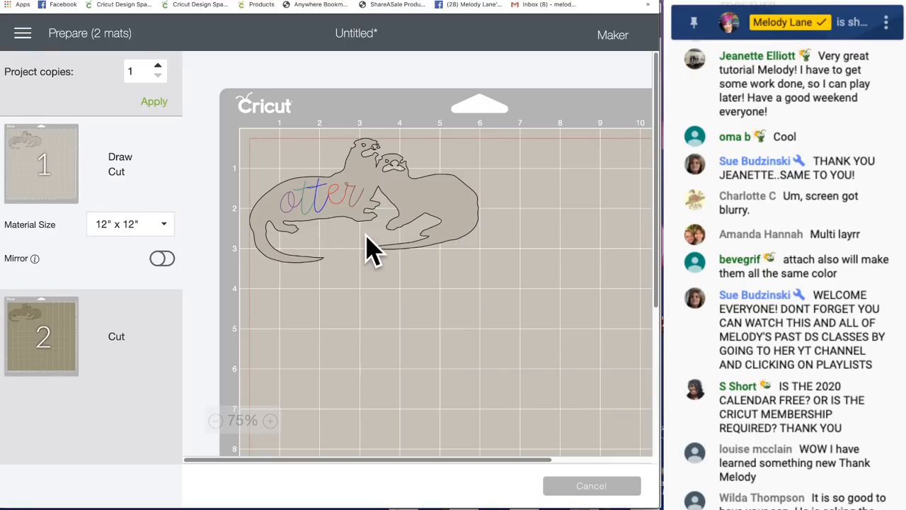
pyautogui.click(49, 330)
pyautogui.click(37, 162)
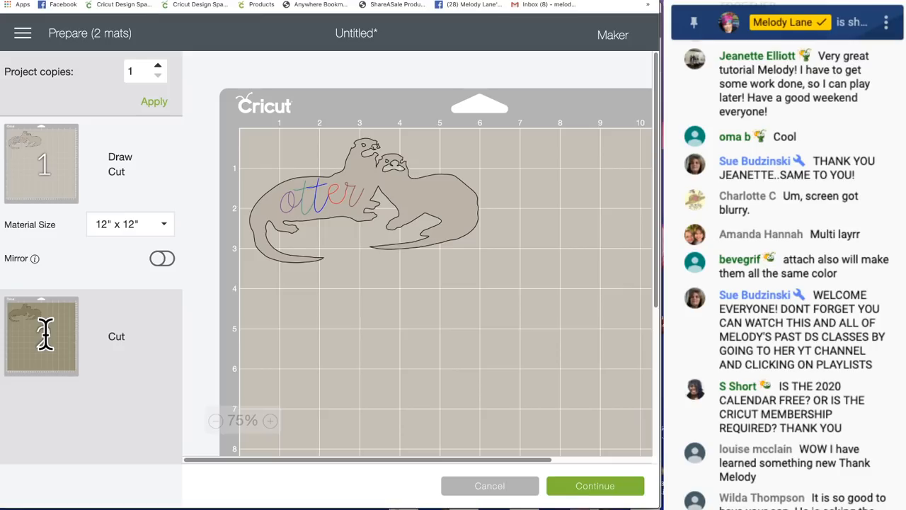
pyautogui.click(501, 487)
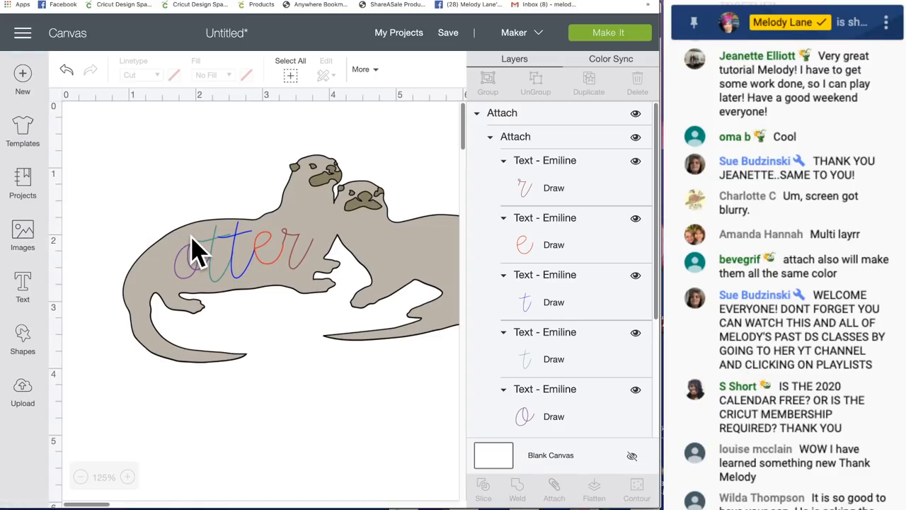
# Offset the attached light-brown otters and word slightly right and down from the dark otters layer.
pyautogui.moveTo(182, 202)
pyautogui.mouseDown()
pyautogui.moveTo(277, 294)
pyautogui.moveTo(192, 203)
pyautogui.mouseUp()
pyautogui.click(250, 150)
# Group the attached otters and word with the dark otters layer, and hide the whole group.
pyautogui.moveTo(226, 152); pyautogui.dragTo(429, 360)
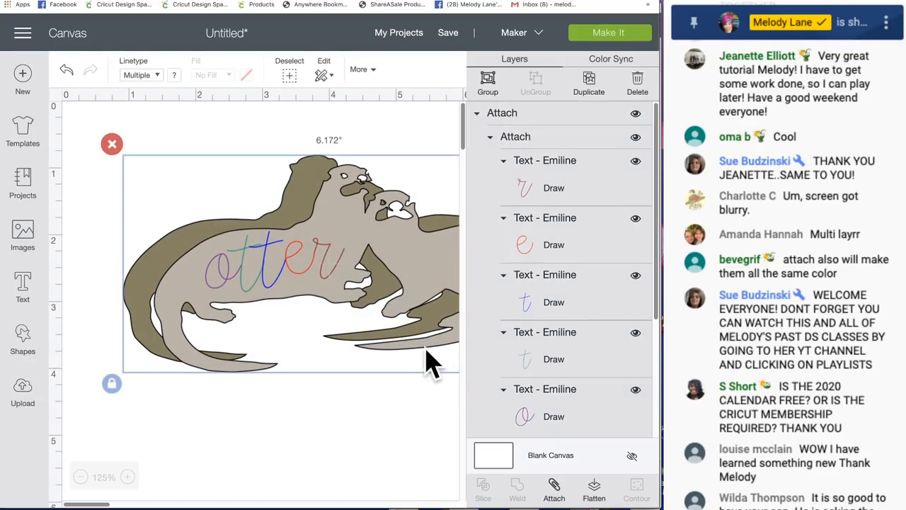
pyautogui.click(489, 79)
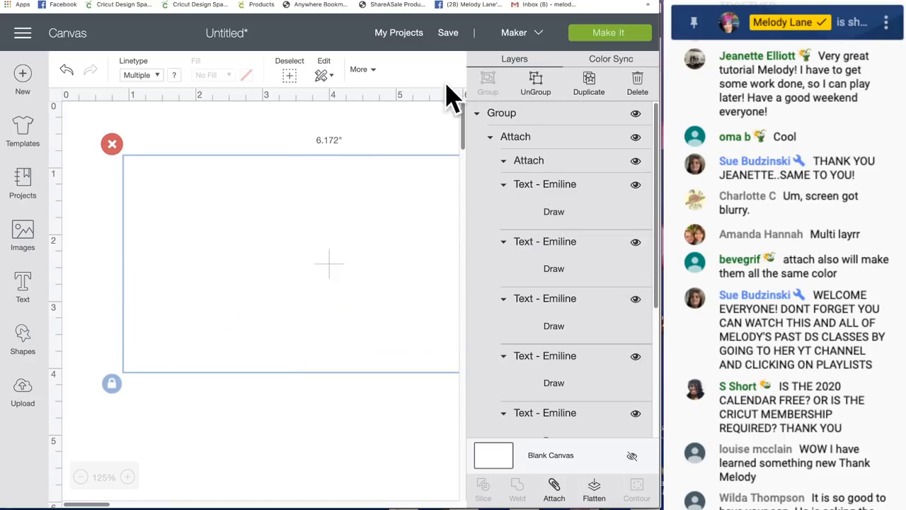
pyautogui.click(635, 114)
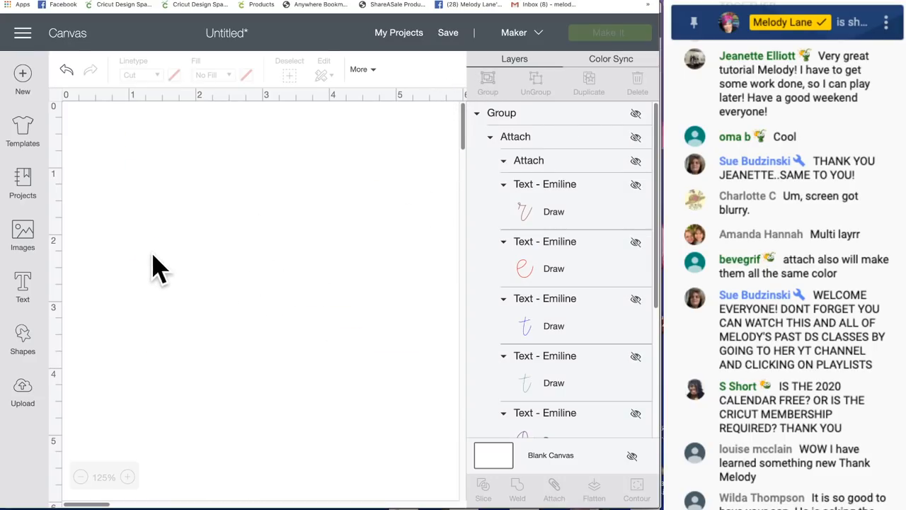
# Add the text "Happiness" to the canvas and move it up and slightly left into view.
pyautogui.click(28, 291)
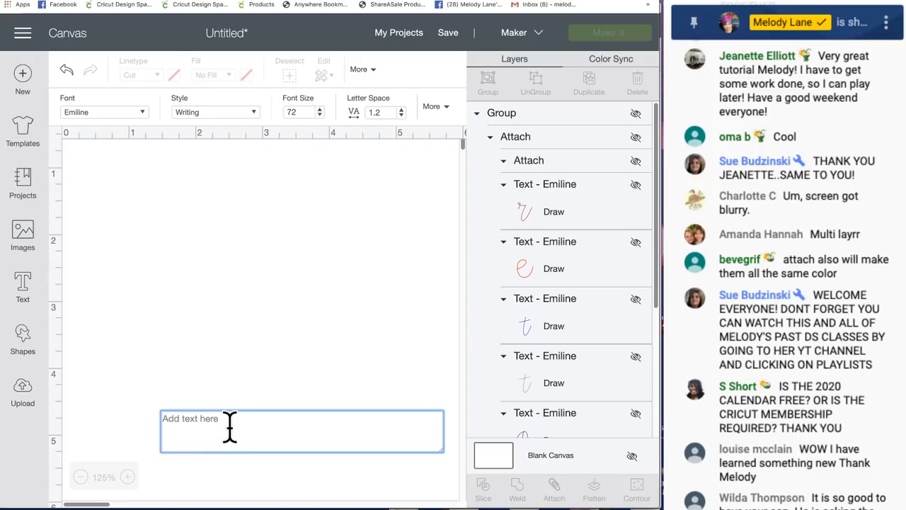
pyautogui.write('Happi')
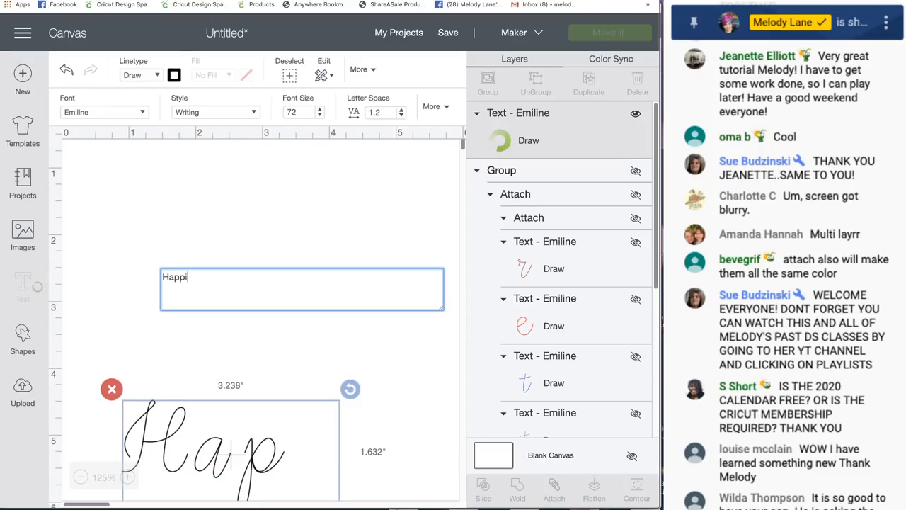
pyautogui.write('ness')
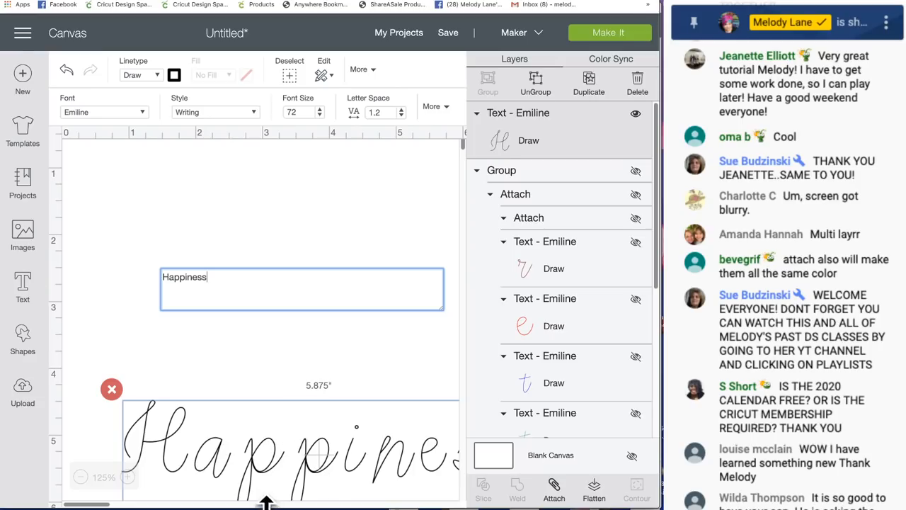
pyautogui.click(233, 385)
pyautogui.click(225, 463)
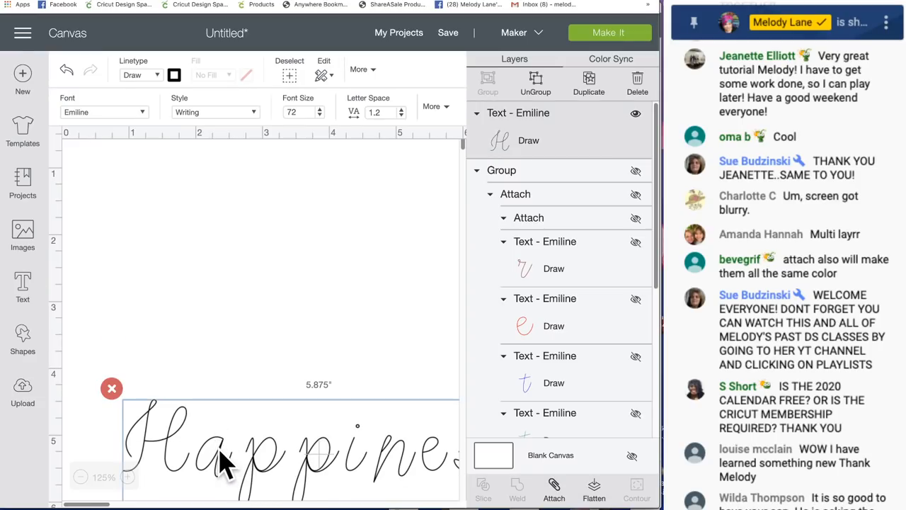
pyautogui.moveTo(225, 463); pyautogui.dragTo(197, 336)
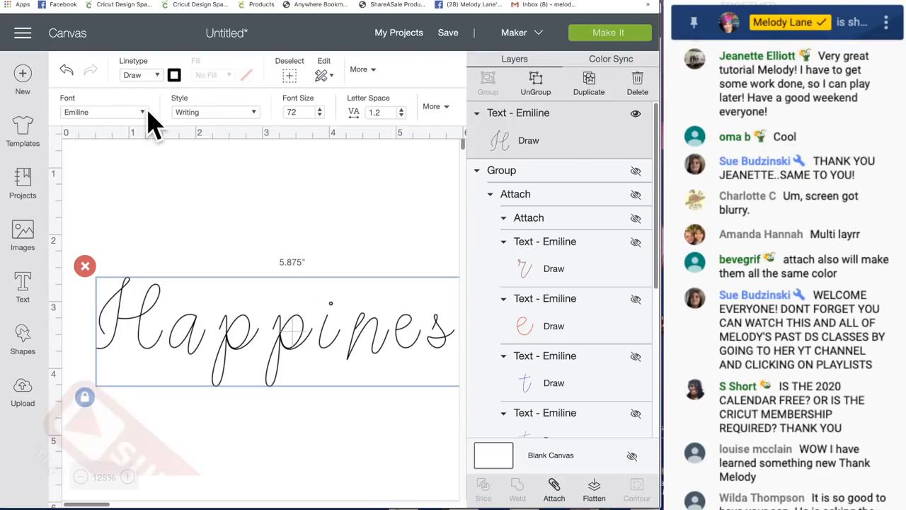
# Set the word "Happiness" in the A Child's Year font, try Writing Italic, and settle on the Regular style.
pyautogui.click(145, 113)
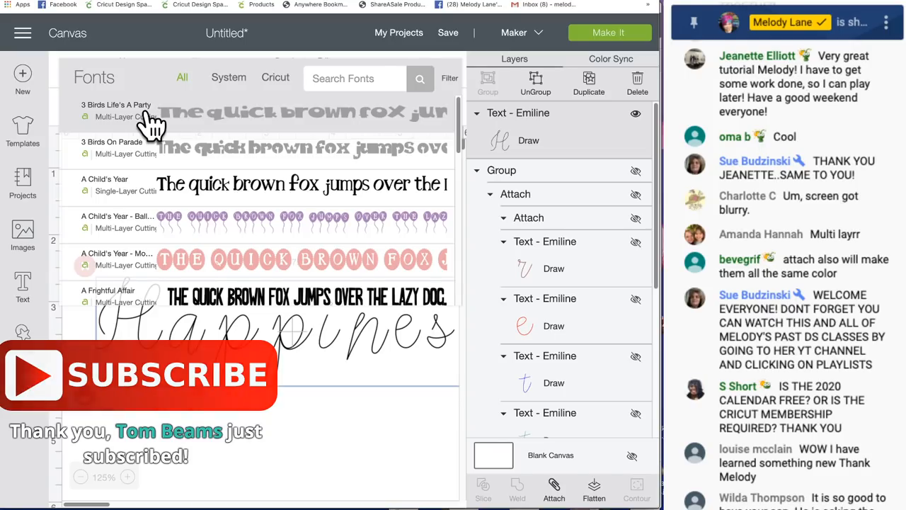
pyautogui.click(216, 205)
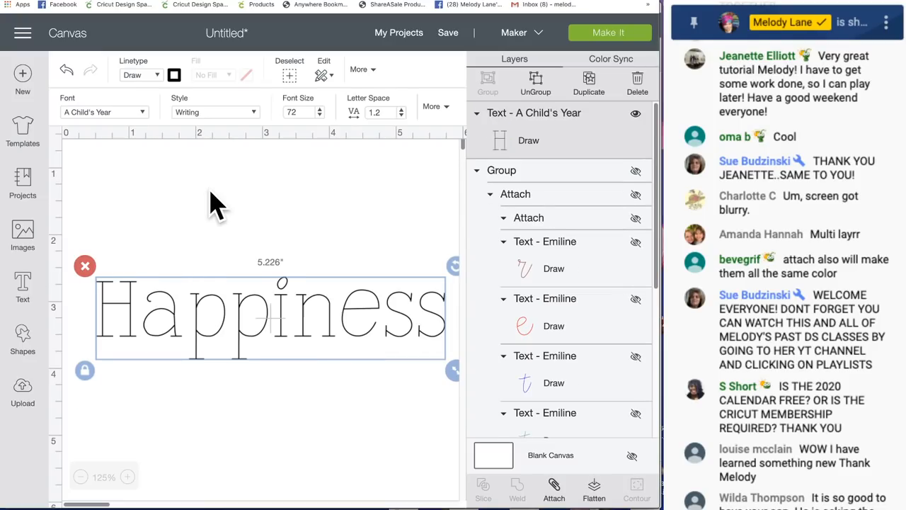
pyautogui.click(255, 116)
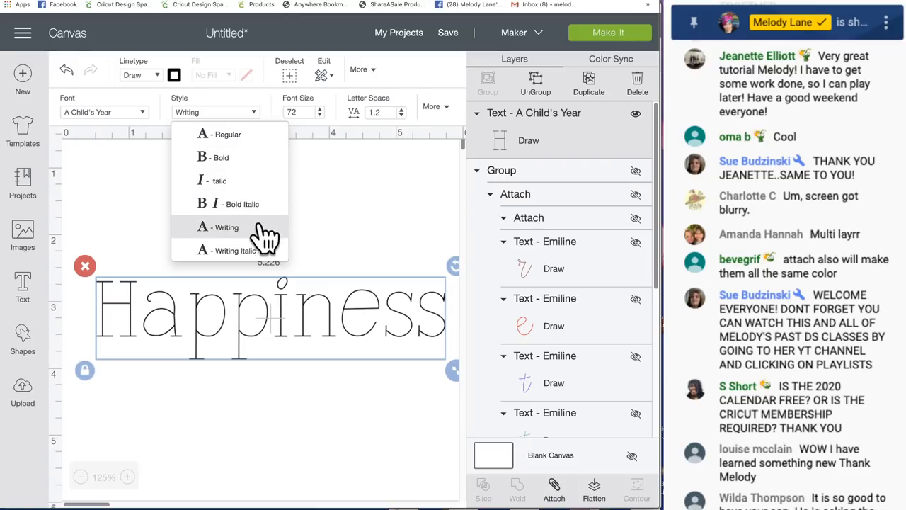
pyautogui.click(226, 253)
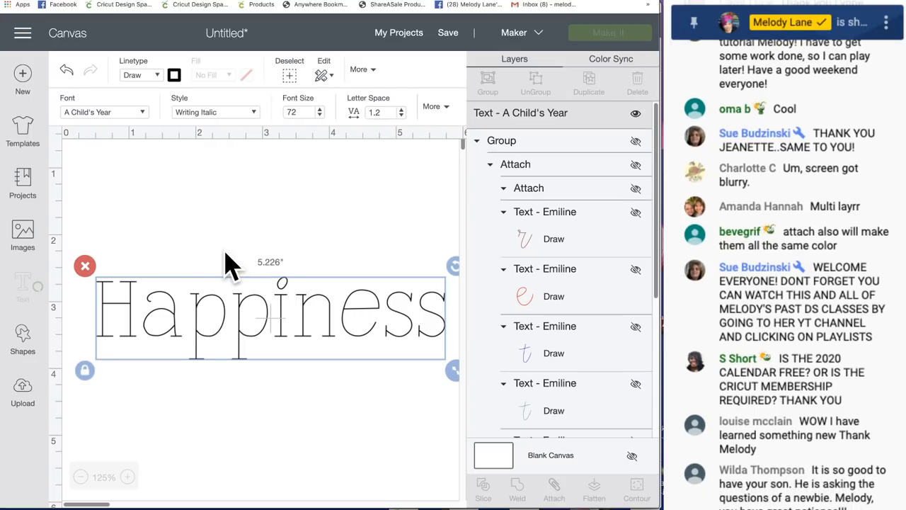
pyautogui.click(255, 111)
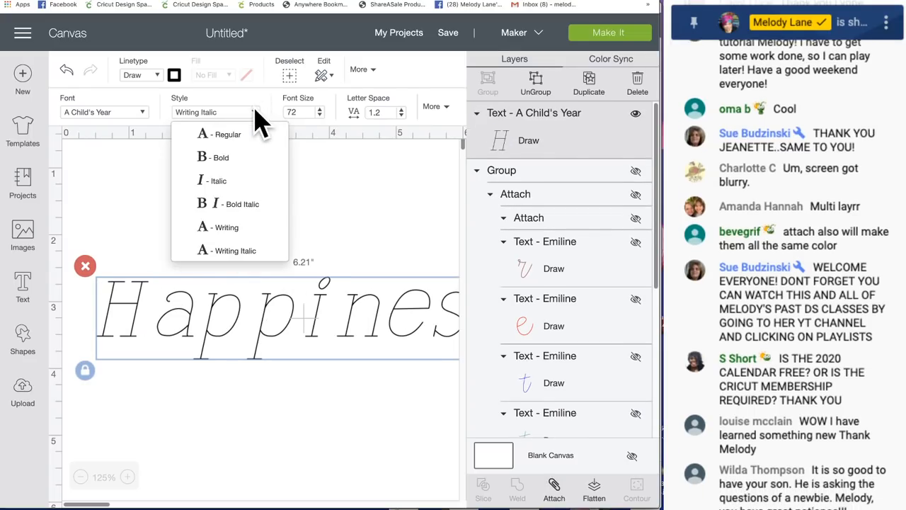
pyautogui.click(228, 135)
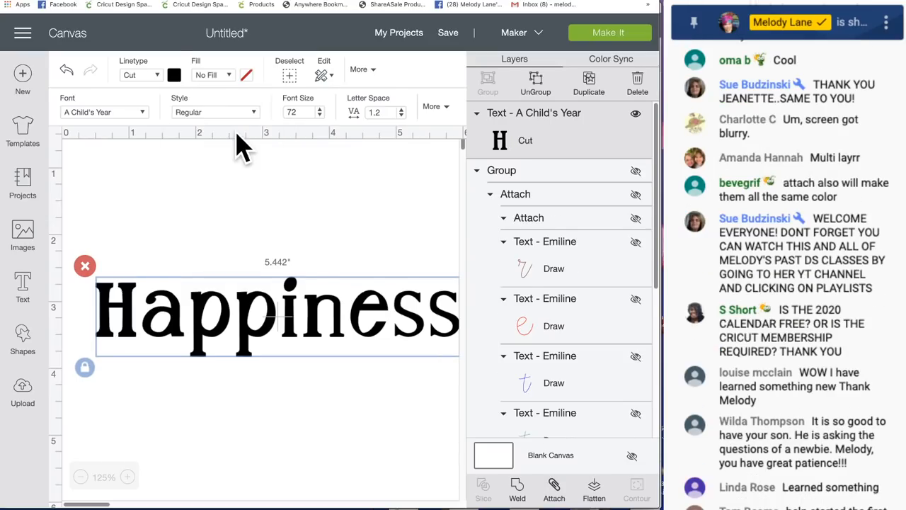
pyautogui.moveTo(248, 305); pyautogui.dragTo(243, 299)
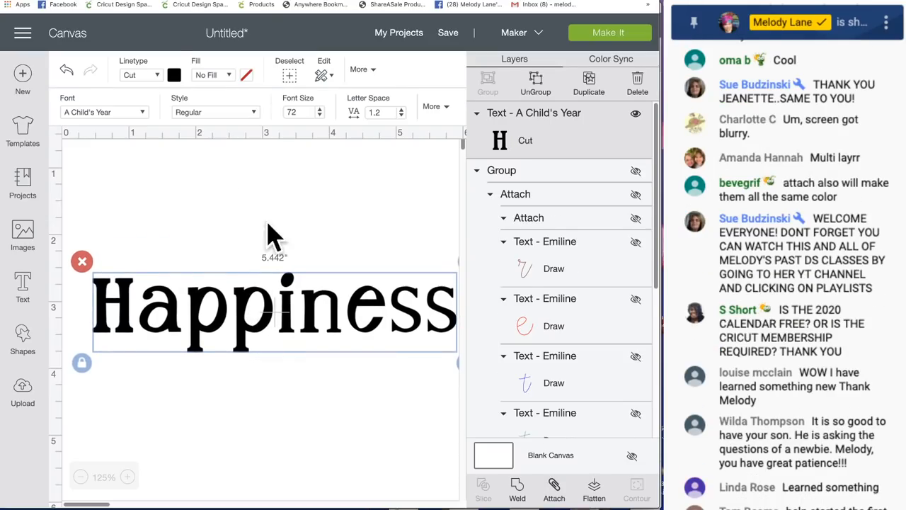
# Recolour the word "Happiness" to turquoise #18E6CE and move it slightly higher on the canvas.
pyautogui.click(175, 75)
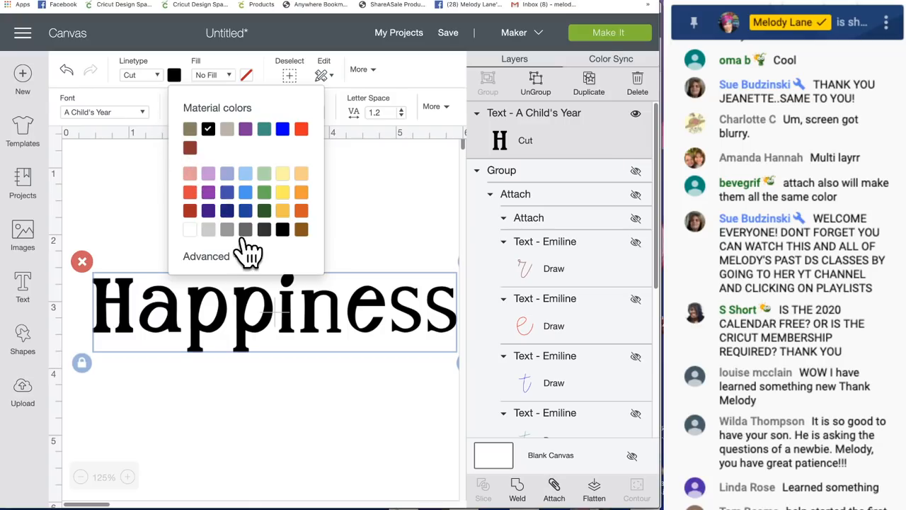
pyautogui.click(221, 264)
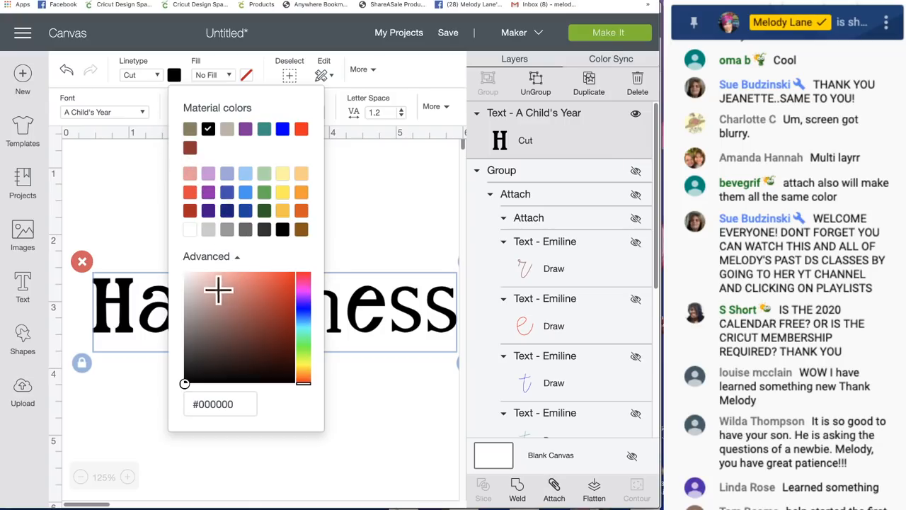
pyautogui.click(306, 332)
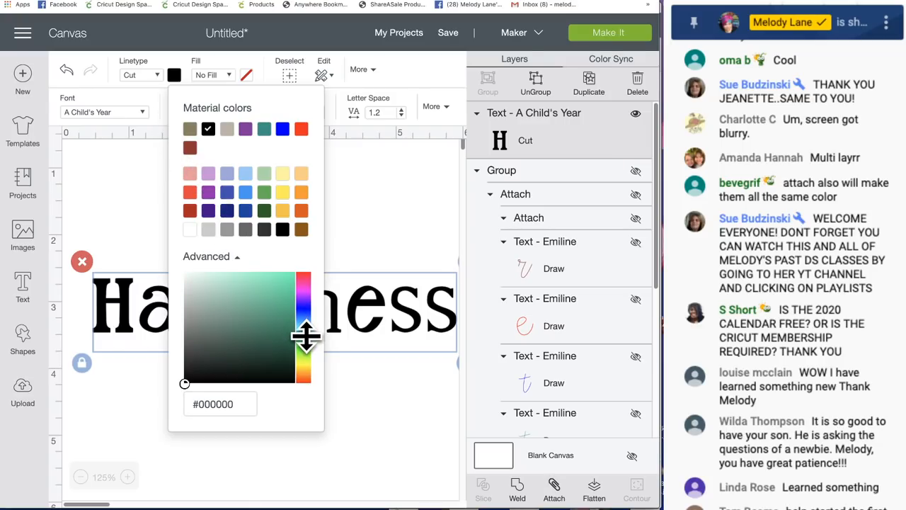
pyautogui.moveTo(305, 336); pyautogui.dragTo(305, 330)
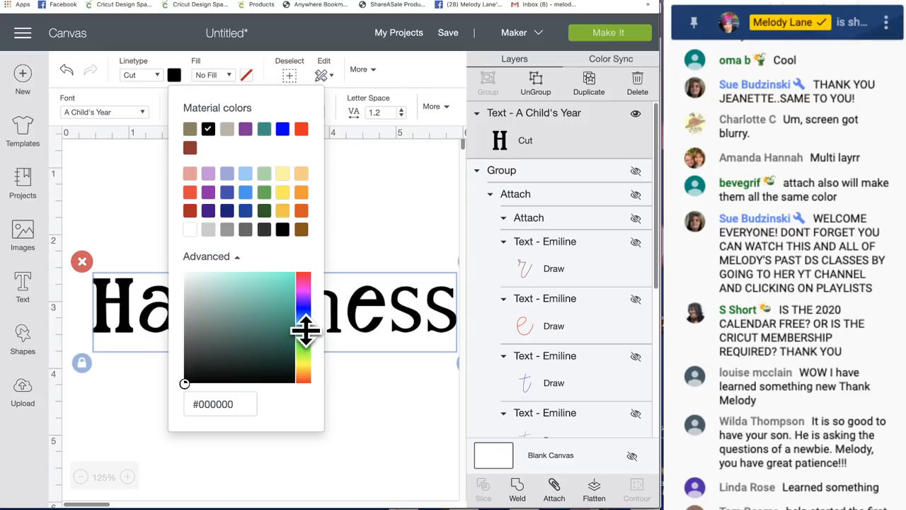
pyautogui.click(282, 284)
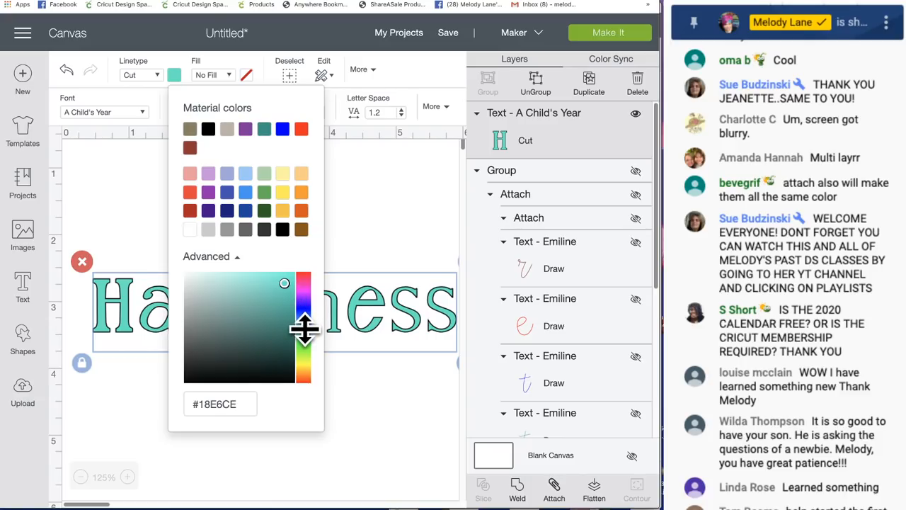
pyautogui.click(340, 259)
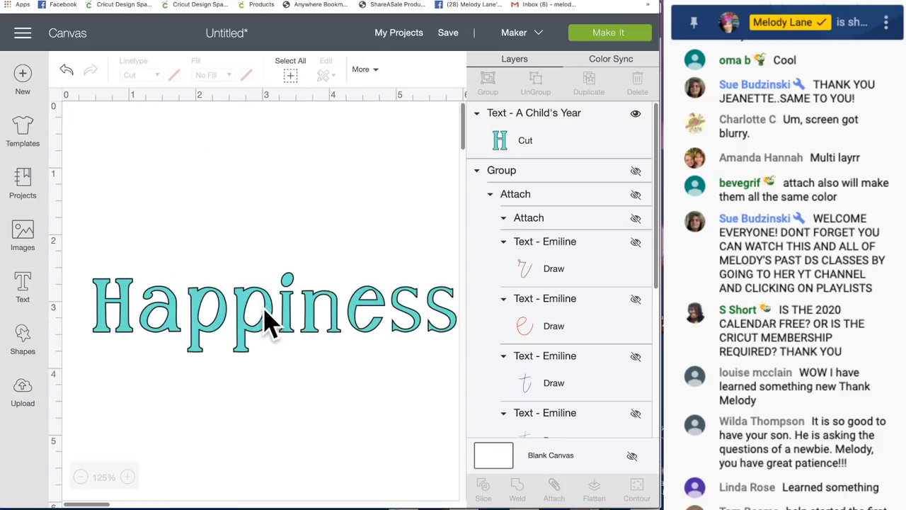
pyautogui.moveTo(264, 311); pyautogui.dragTo(259, 259)
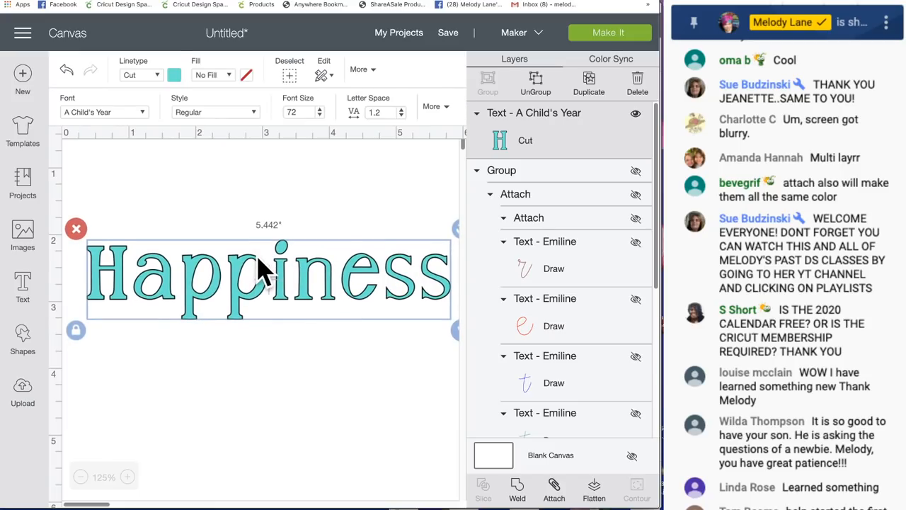
# Change the font of "Happiness" to Aphrodite Pro and move the word slightly right and down.
pyautogui.click(139, 112)
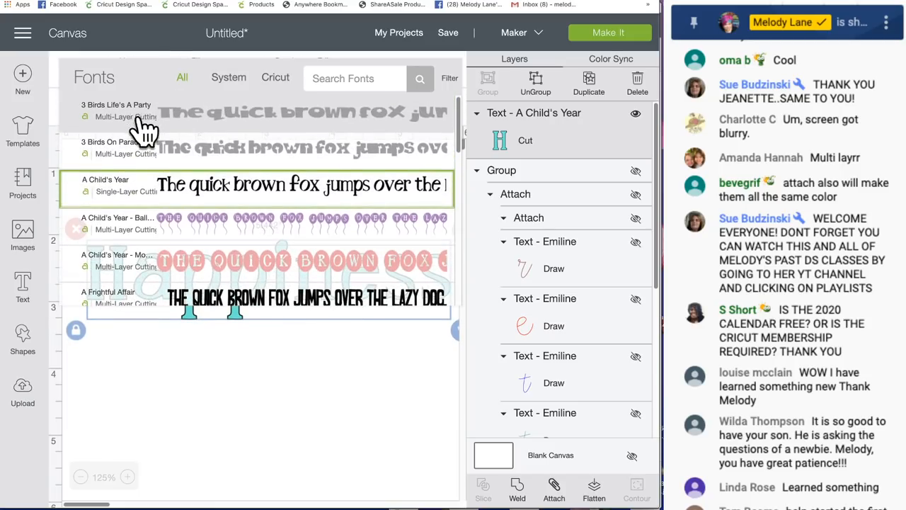
pyautogui.scroll(-8, 226, 258)
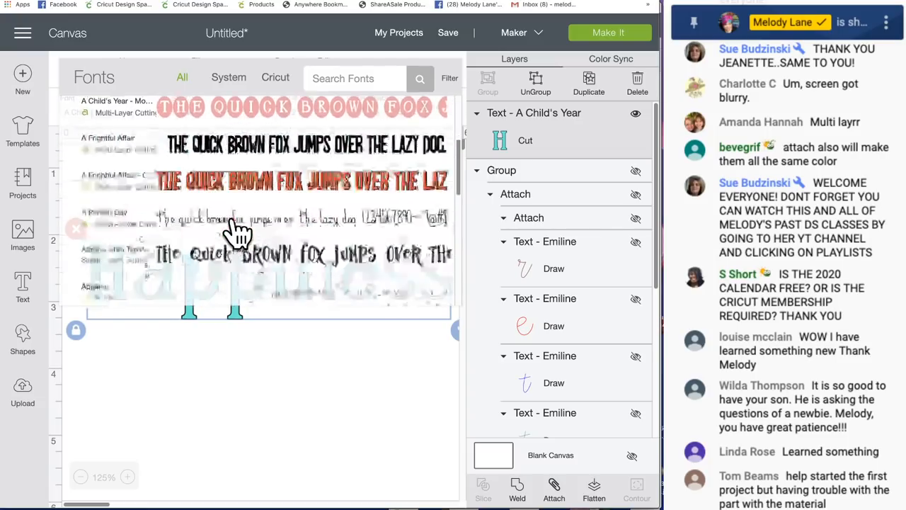
pyautogui.scroll(-6, 237, 230)
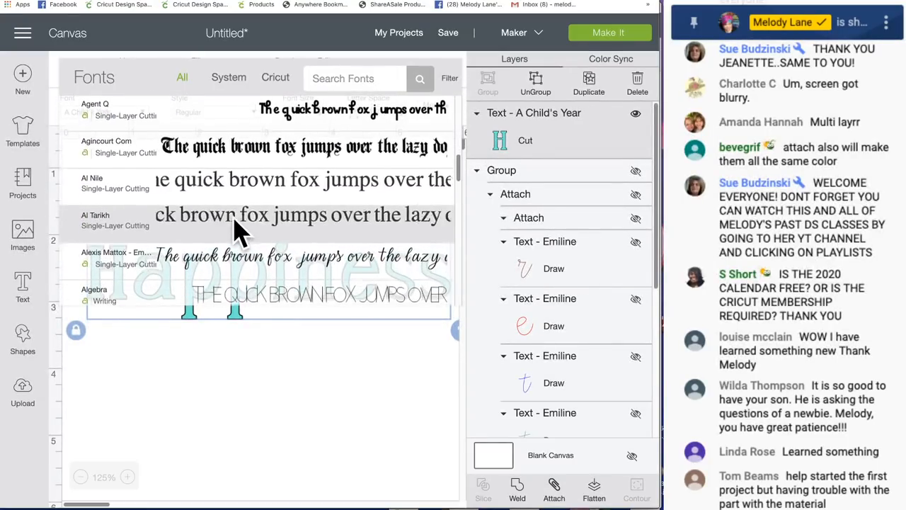
pyautogui.scroll(-3, 238, 230)
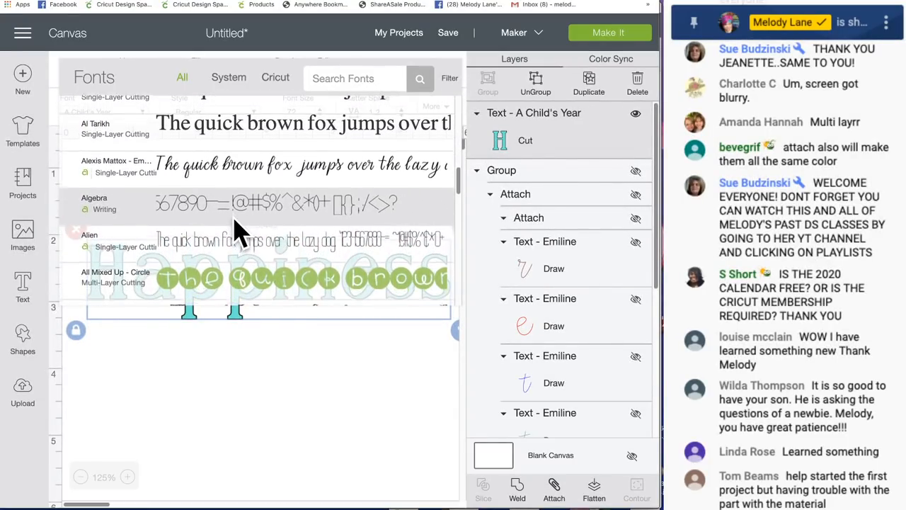
pyautogui.scroll(-4, 237, 230)
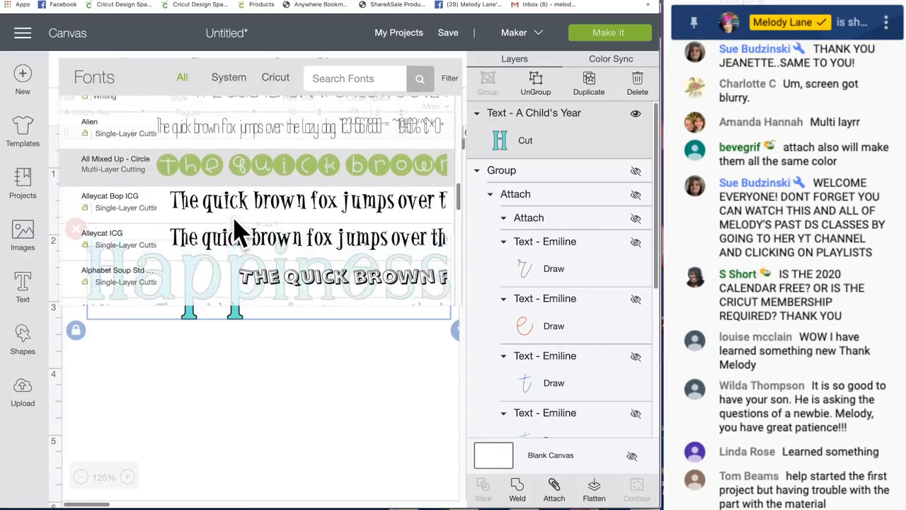
pyautogui.scroll(-5, 237, 230)
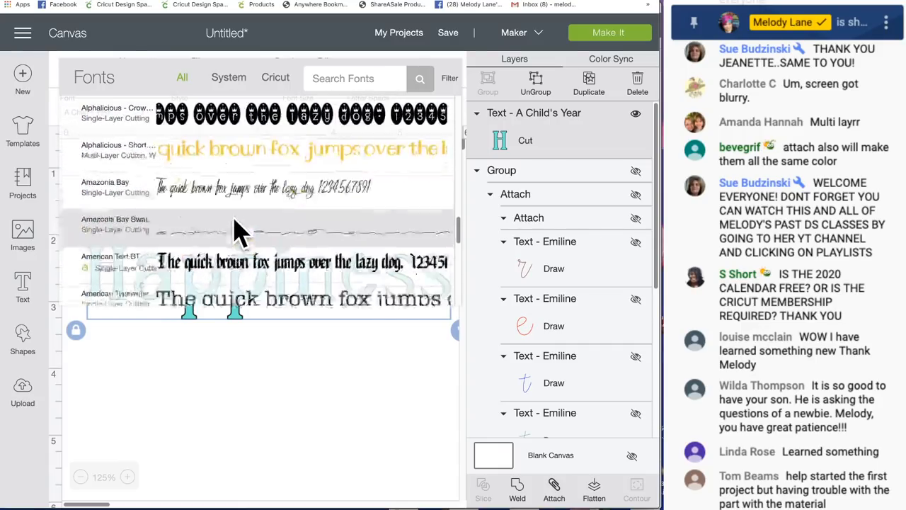
pyautogui.scroll(-5, 237, 230)
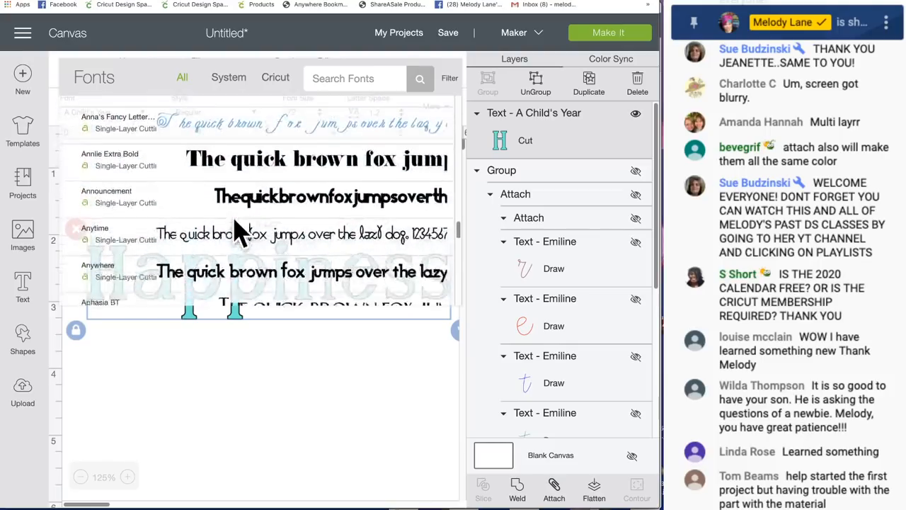
pyautogui.scroll(-1, 237, 230)
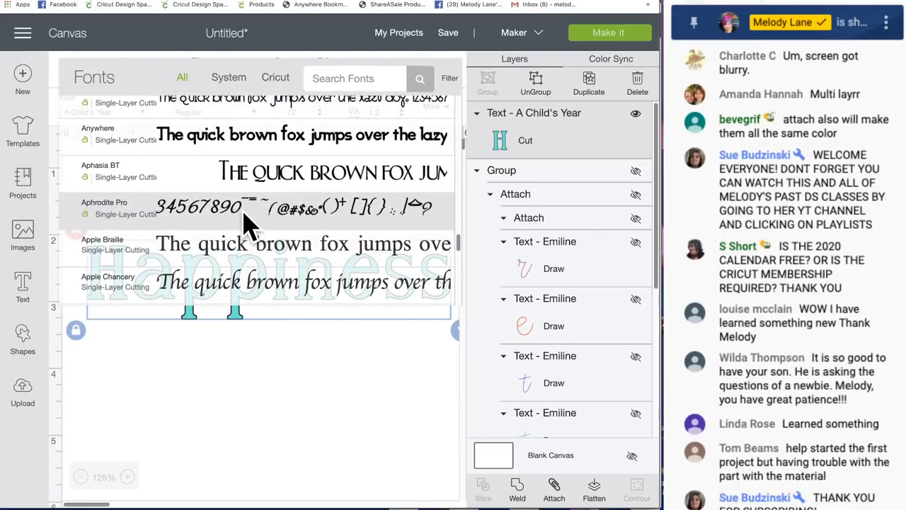
pyautogui.click(194, 222)
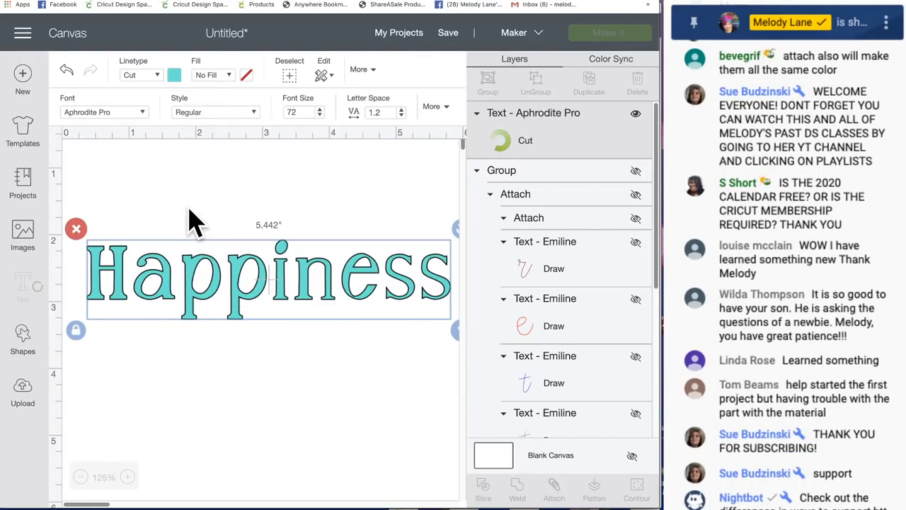
pyautogui.click(80, 477)
pyautogui.click(81, 477)
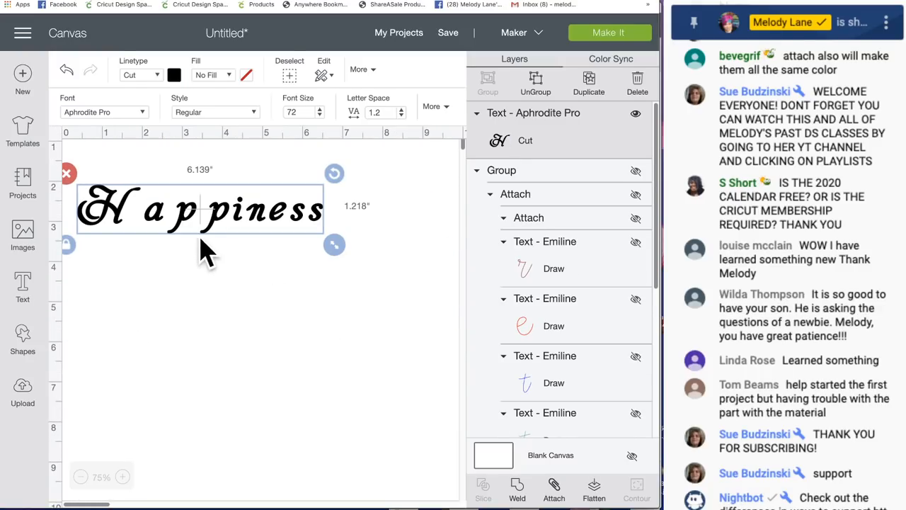
pyautogui.moveTo(186, 216); pyautogui.dragTo(225, 241)
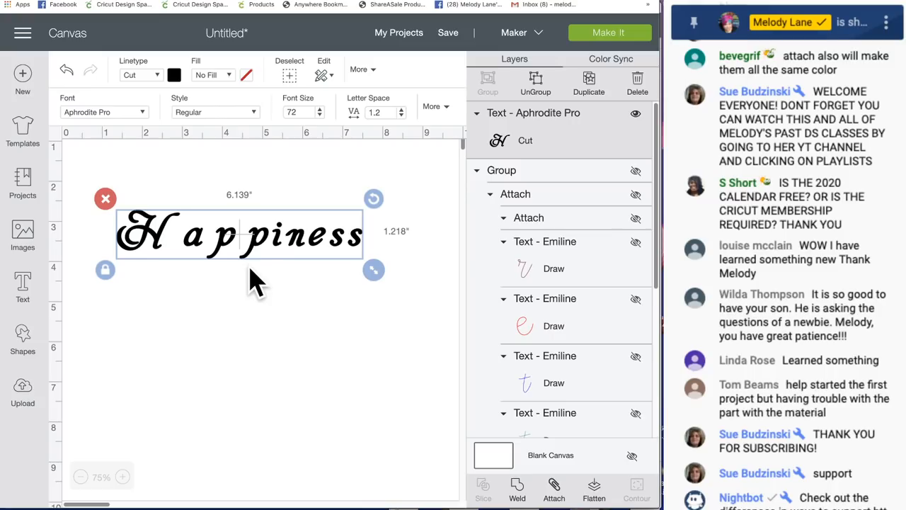
# Recolour the Aphrodite Pro word "Happiness" to blue #18C5D4.
pyautogui.click(174, 75)
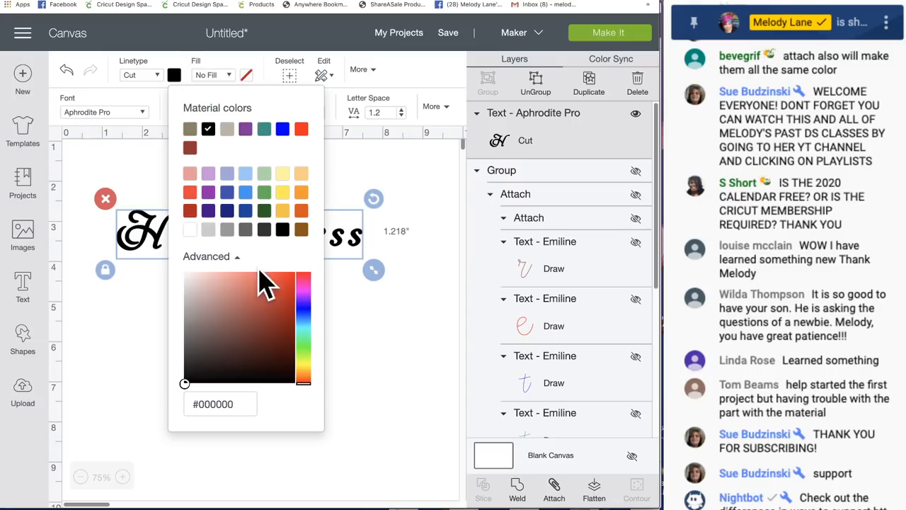
pyautogui.click(303, 325)
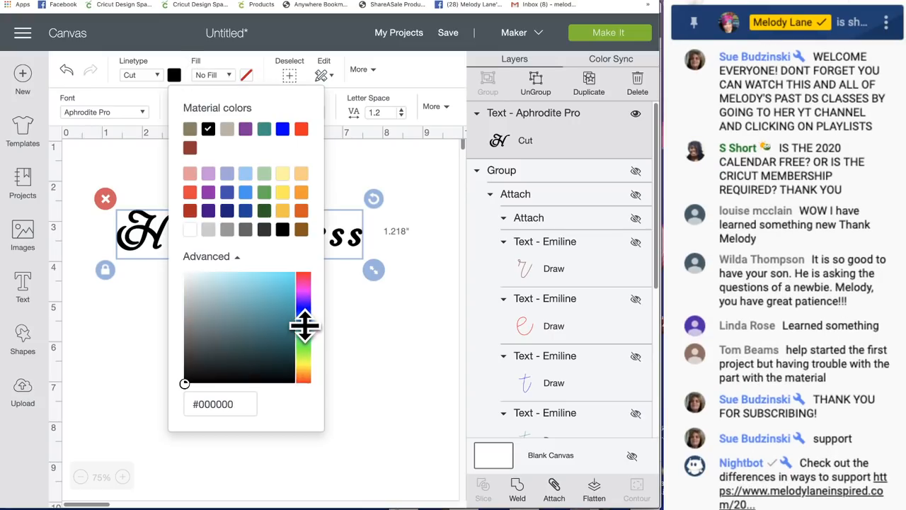
pyautogui.click(280, 290)
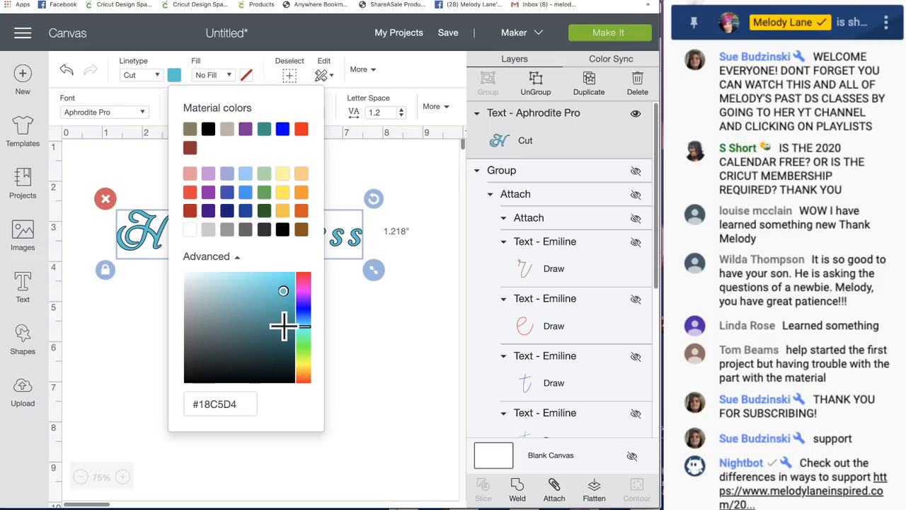
pyautogui.click(370, 329)
# Enlarge the word "Happiness" to about 7.8 inches wide and move it slightly up and left.
pyautogui.click(312, 248)
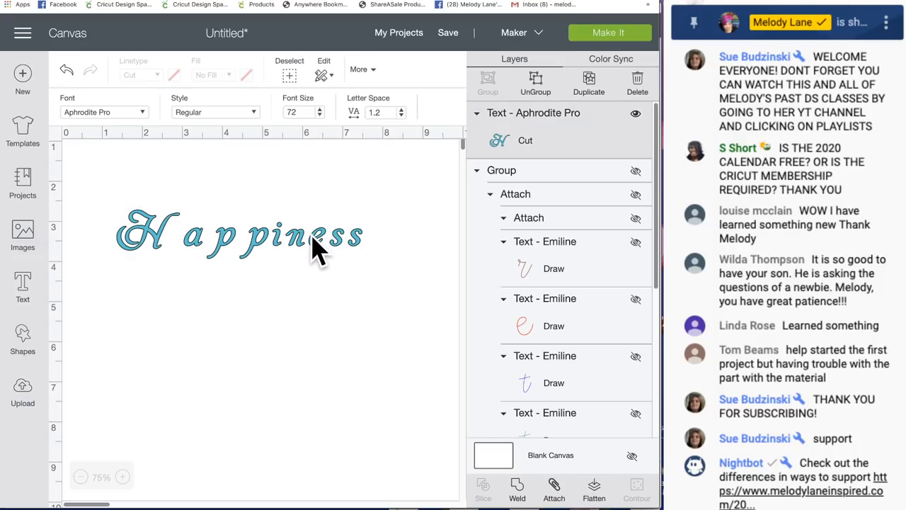
pyautogui.moveTo(374, 270); pyautogui.dragTo(428, 322)
pyautogui.moveTo(323, 269); pyautogui.dragTo(297, 252)
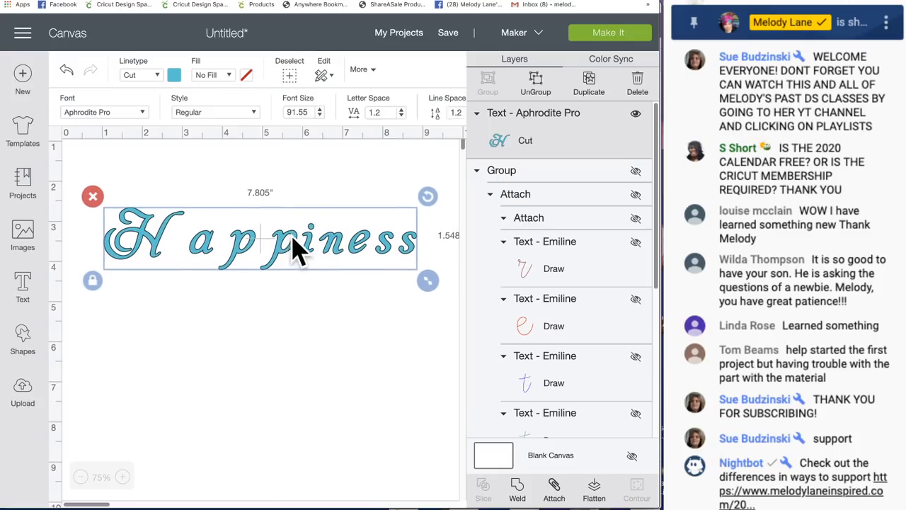
# Reduce the letter spacing of the Aphrodite Pro word "Happiness" to -0.4.
pyautogui.click(401, 116)
pyautogui.click(401, 116)
pyautogui.click(401, 117)
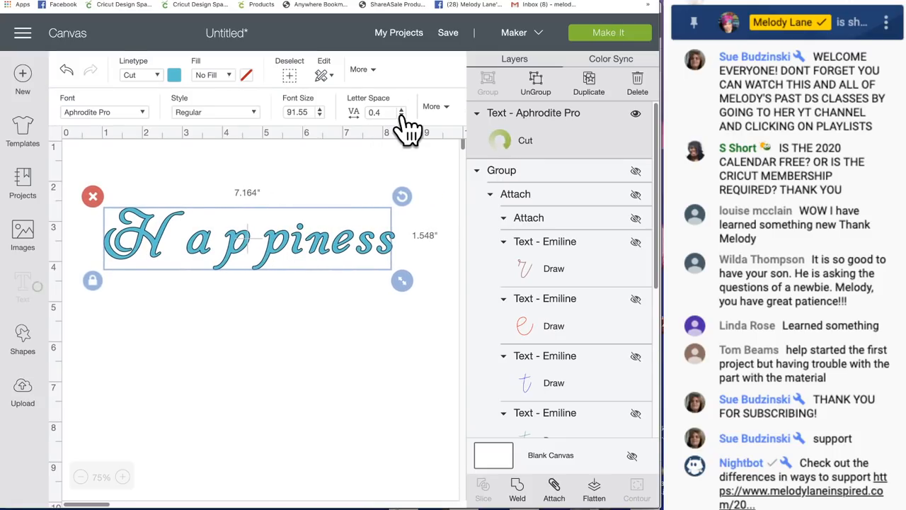
pyautogui.click(401, 116)
pyautogui.click(400, 116)
pyautogui.click(400, 116)
pyautogui.click(401, 116)
pyautogui.click(401, 117)
pyautogui.click(401, 116)
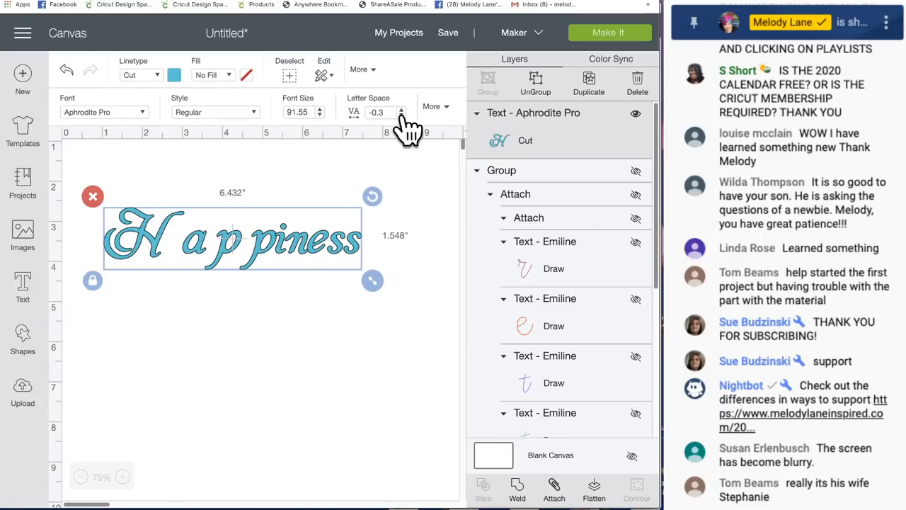
pyautogui.click(401, 117)
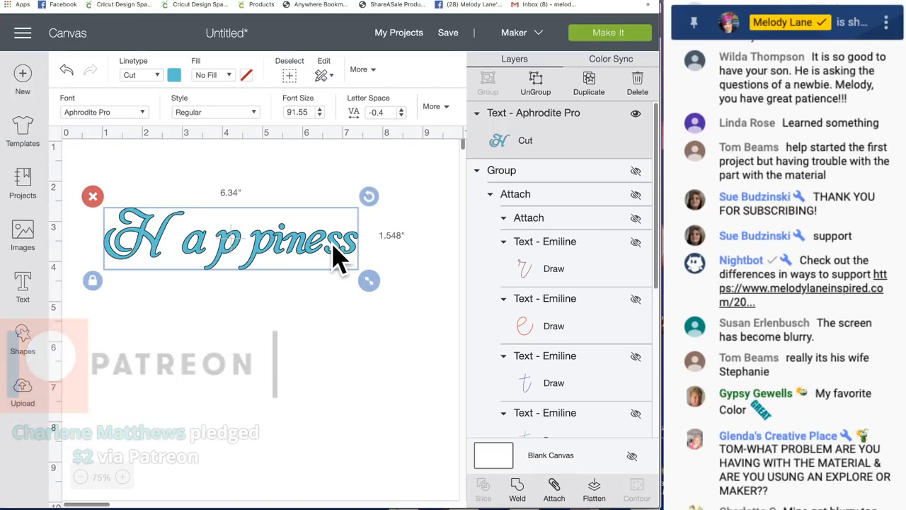
# Ungroup "Happiness" into separate letters and move the two final s letters together slightly left against the e.
pyautogui.click(538, 86)
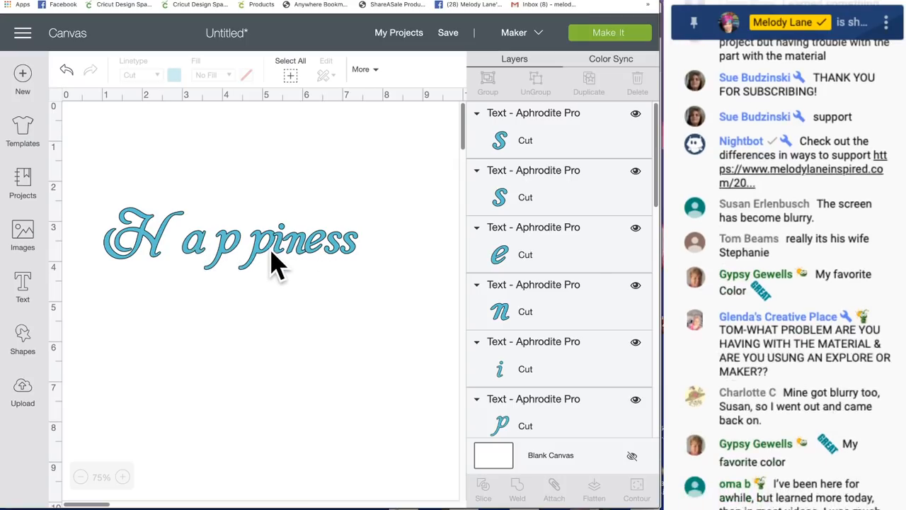
pyautogui.click(351, 247)
pyautogui.click(384, 252)
pyautogui.moveTo(347, 242); pyautogui.dragTo(356, 245)
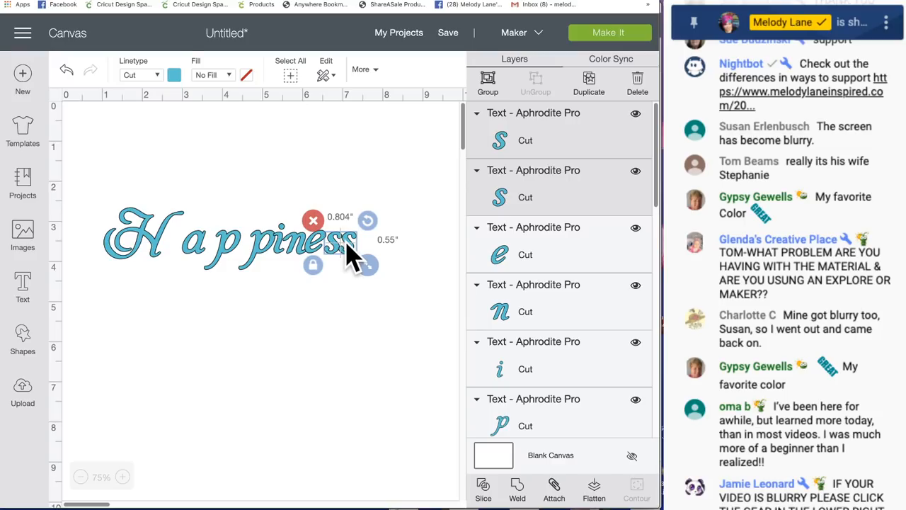
pyautogui.moveTo(347, 242); pyautogui.dragTo(345, 253)
pyautogui.click(389, 257)
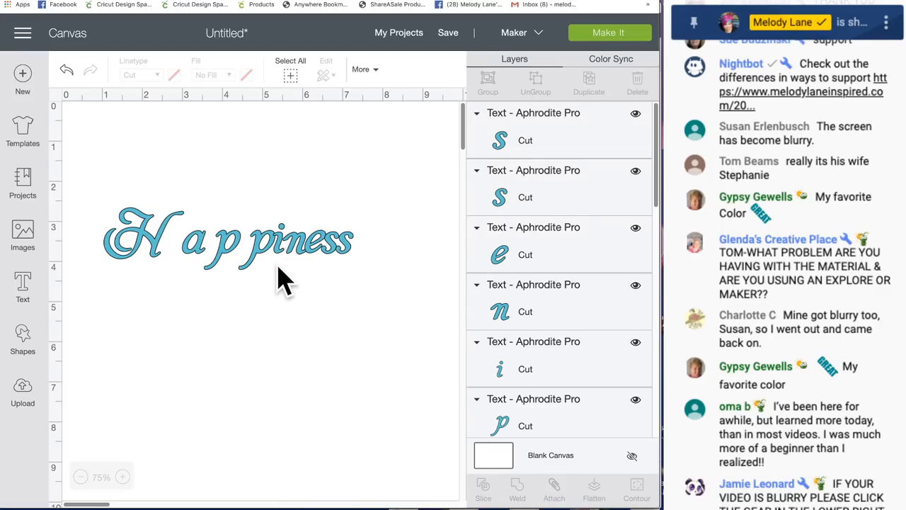
# Move the second p and the i slightly right against the n, and move the first p right against the second p.
pyautogui.moveTo(263, 232); pyautogui.dragTo(274, 262)
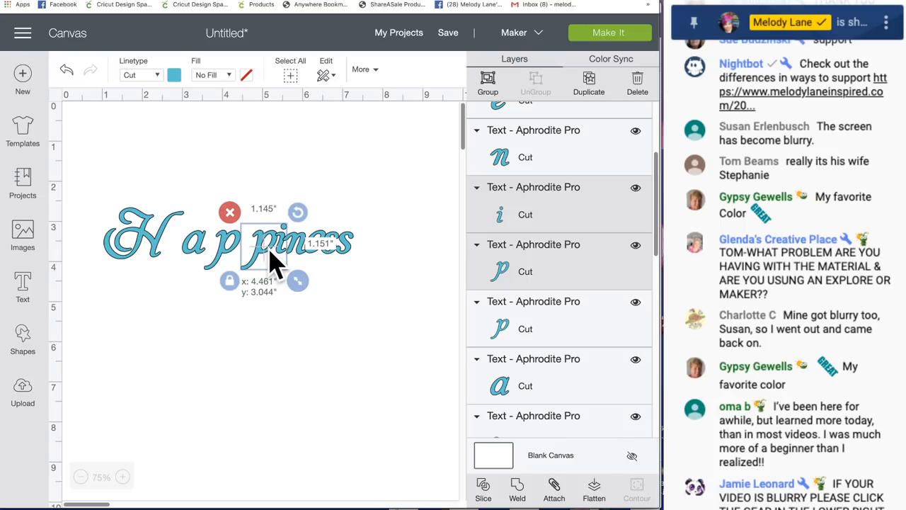
pyautogui.click(274, 300)
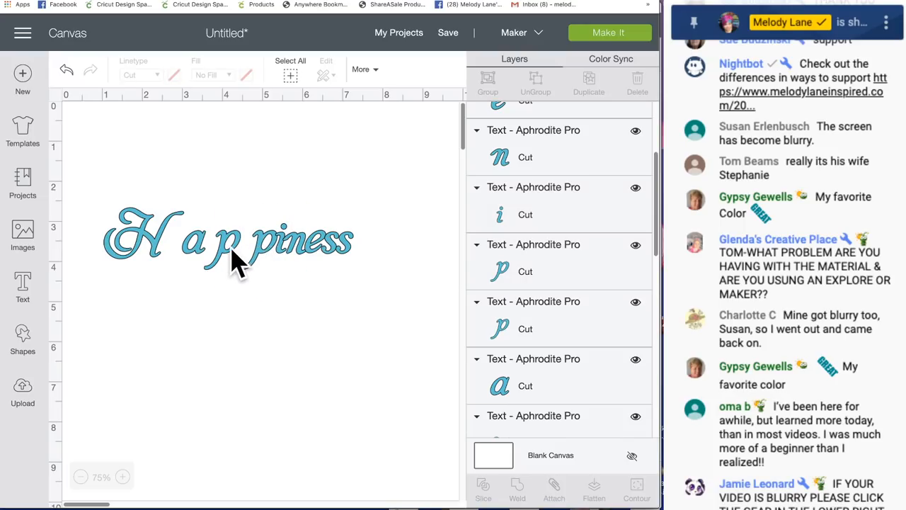
pyautogui.moveTo(225, 262); pyautogui.dragTo(244, 262)
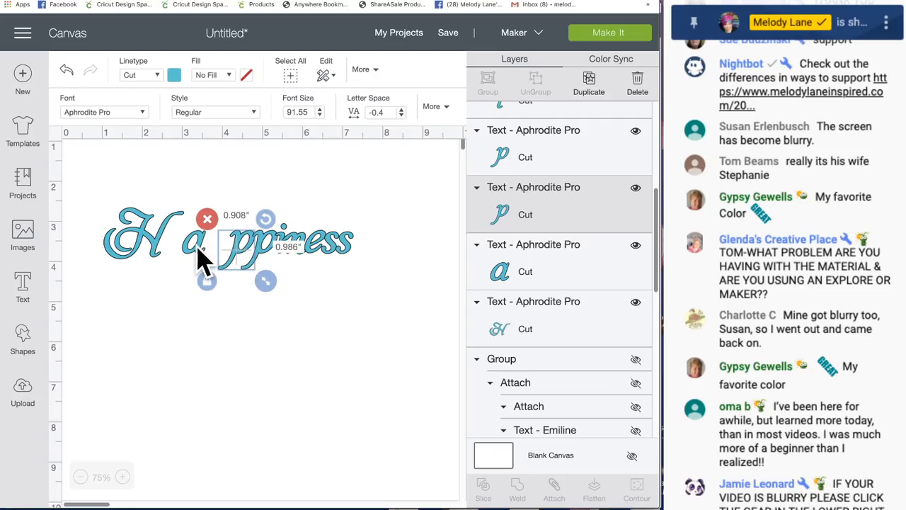
# Nudge the letter a right until it touches the first p.
pyautogui.click(201, 260)
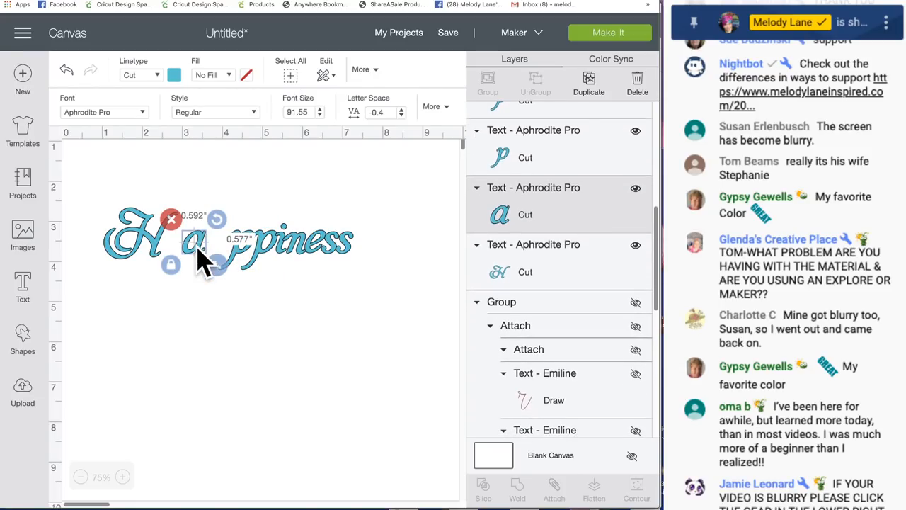
pyautogui.press('Right')
pyautogui.press('Right')
pyautogui.press('Right')
pyautogui.press('Right')
pyautogui.press('Right')
pyautogui.press('Right')
pyautogui.press('Right')
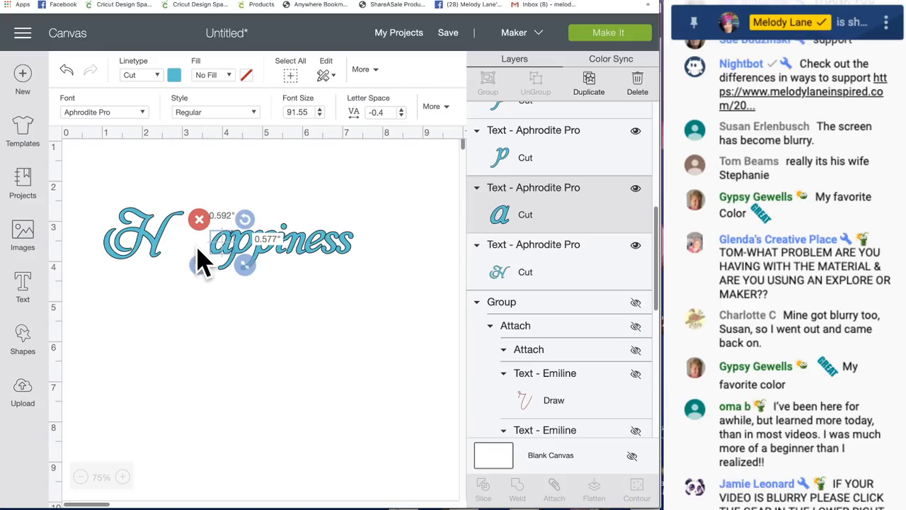
# Nudge the capital H right until it joins the letter a, and deselect it.
pyautogui.click(159, 255)
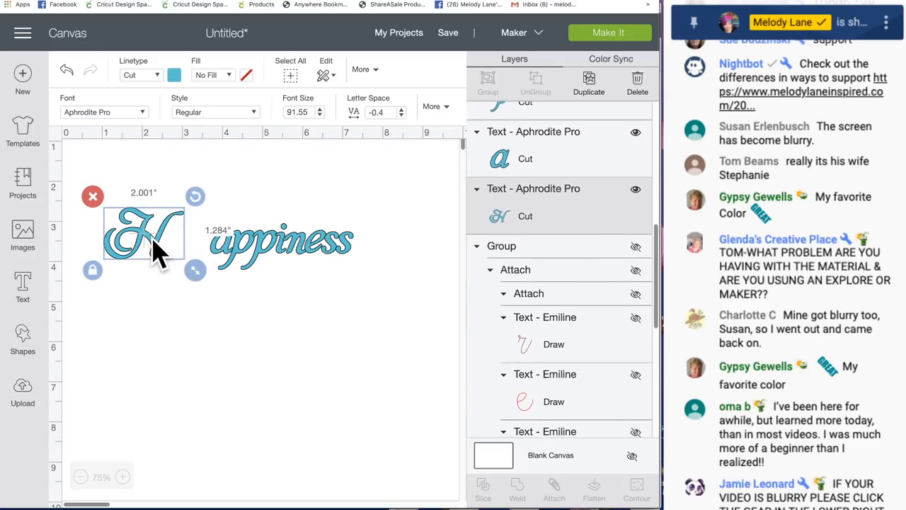
pyautogui.press('Right')
pyautogui.press('Right')
pyautogui.press('Right')
pyautogui.press('Right')
pyautogui.press('Right')
pyautogui.press('Right')
pyautogui.press('Right')
pyautogui.press('Right')
pyautogui.press('Right')
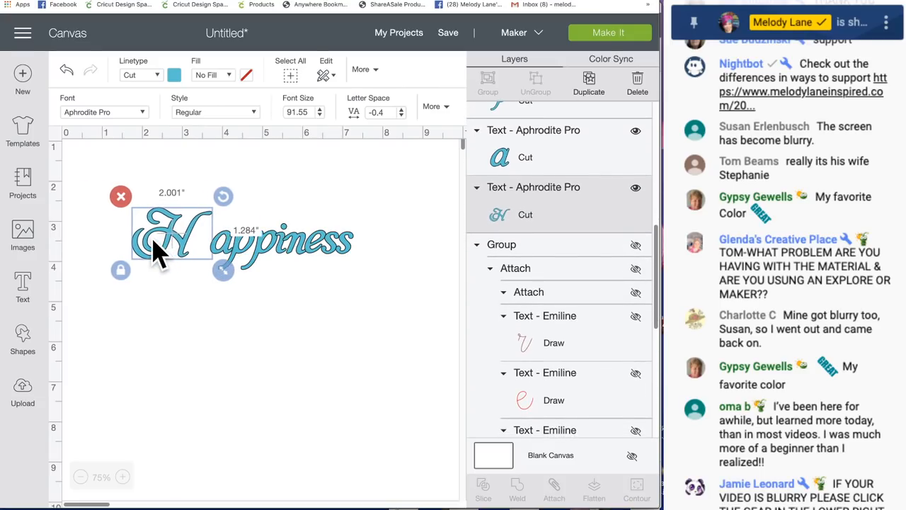
pyautogui.press('Right')
pyautogui.press('Right')
pyautogui.press('Right')
pyautogui.press('Right')
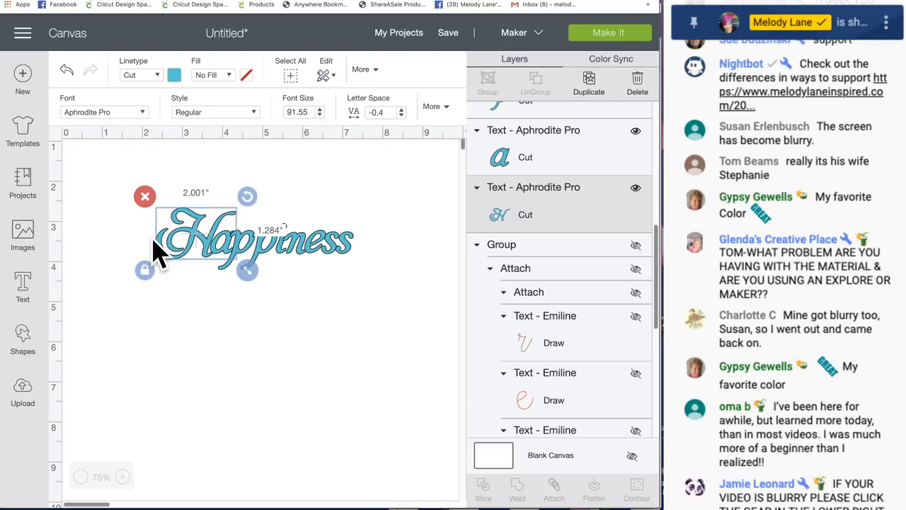
pyautogui.click(277, 283)
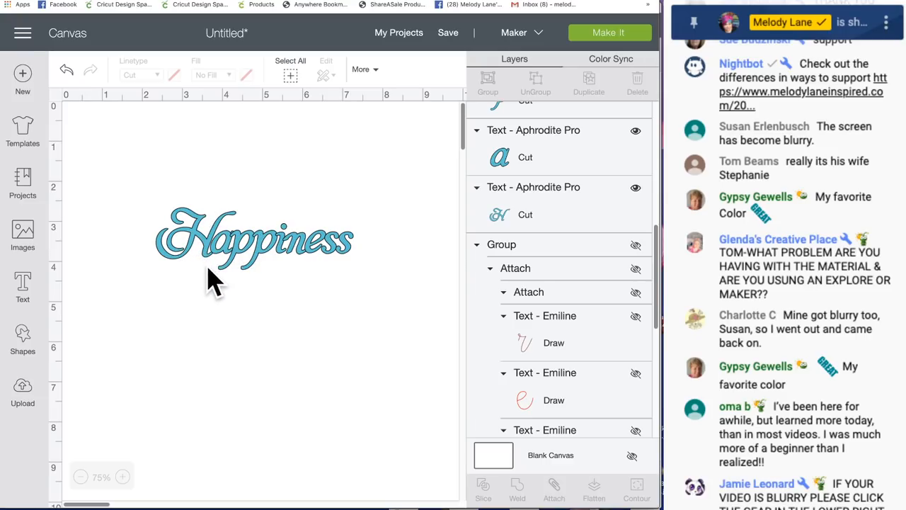
# Inspect the overlapping letters up close, preview how they are laid out on the cutting mat, and return to the canvas.
pyautogui.click(124, 477)
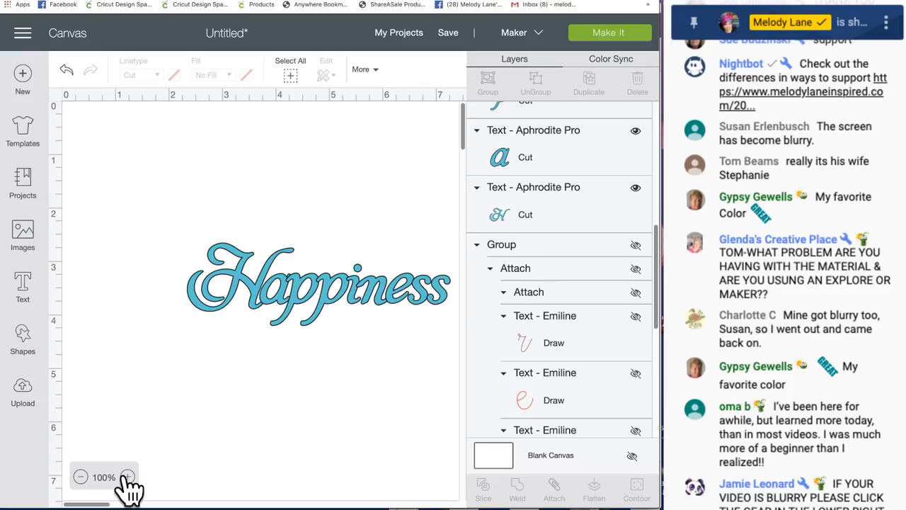
pyautogui.click(128, 477)
pyautogui.click(128, 477)
pyautogui.hscroll(5, 219, 461)
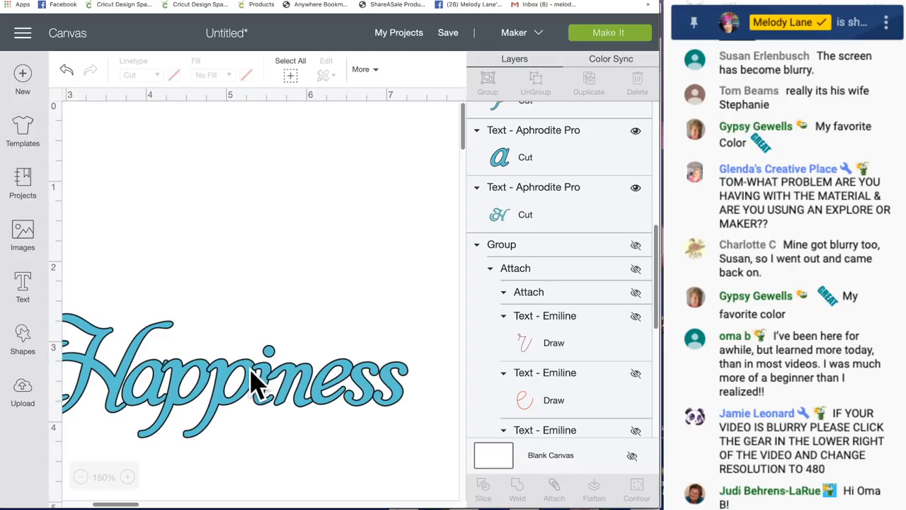
pyautogui.click(621, 34)
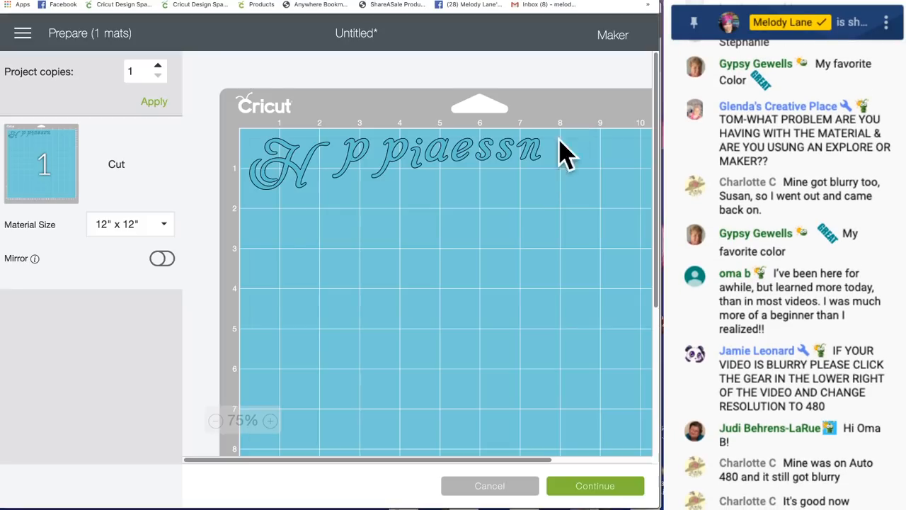
pyautogui.click(500, 489)
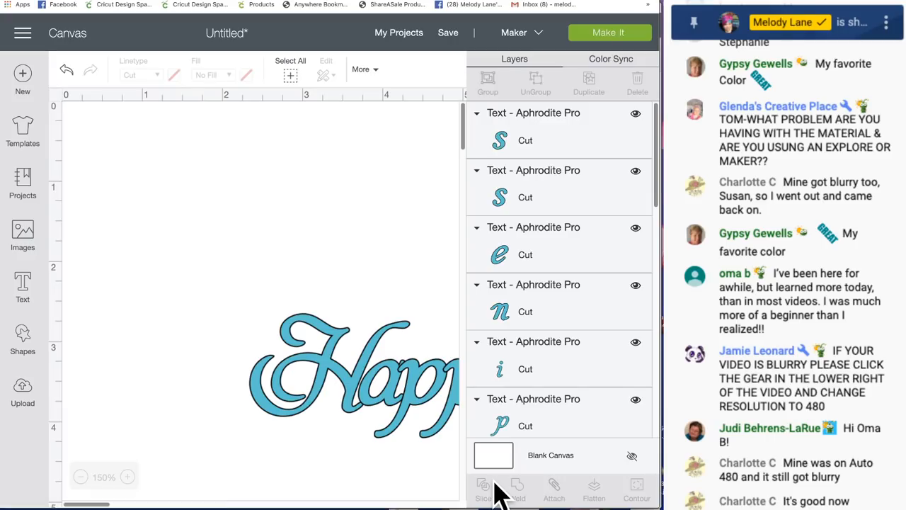
# Attach all the letters of "Happiness", preview the word on the cutting mat, and return to the canvas.
pyautogui.hscroll(5, 312, 319)
pyautogui.hscroll(2, 311, 315)
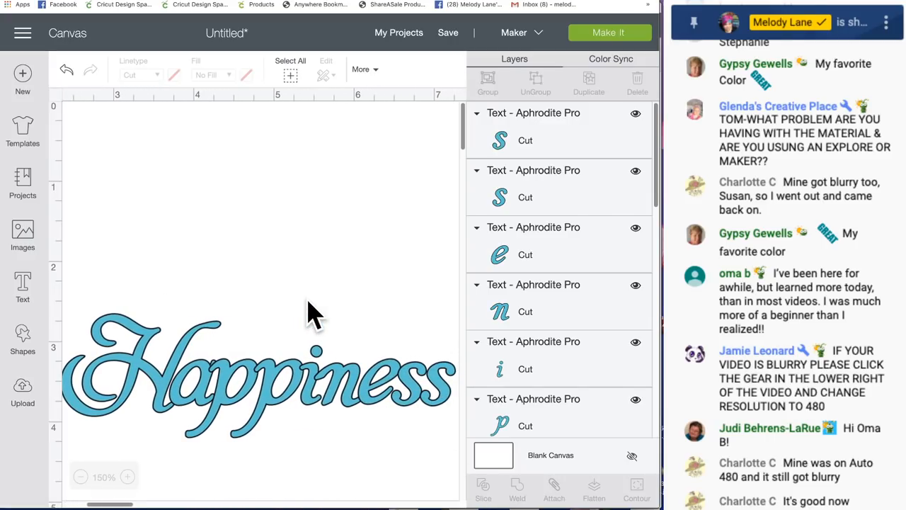
pyautogui.click(80, 478)
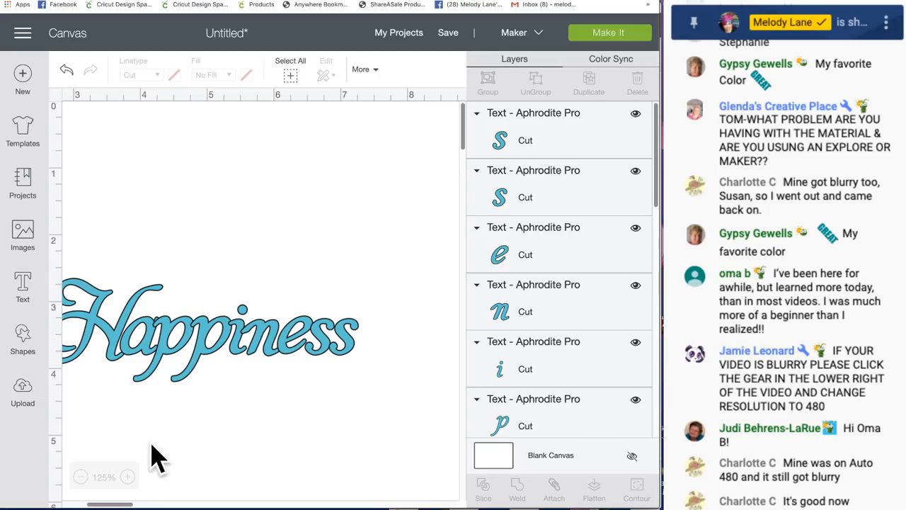
pyautogui.hscroll(-3, 170, 439)
pyautogui.moveTo(101, 218); pyautogui.dragTo(437, 425)
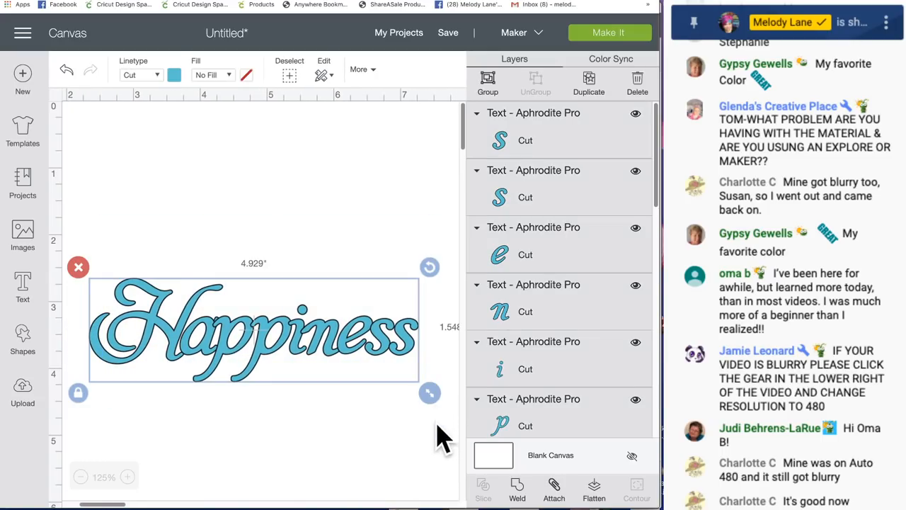
pyautogui.click(554, 488)
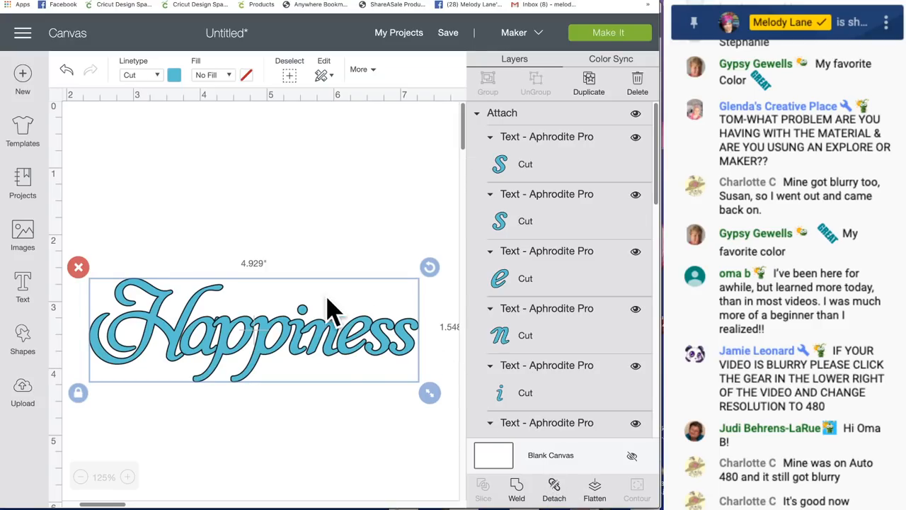
pyautogui.click(603, 43)
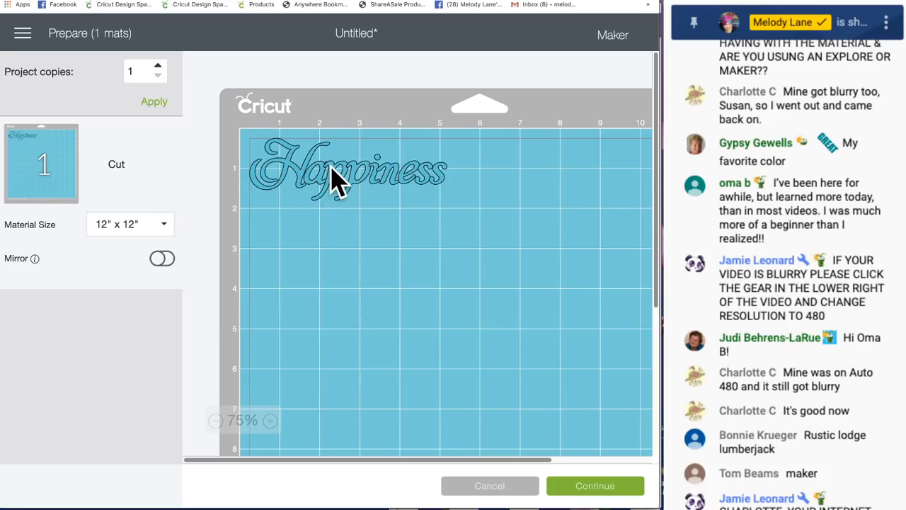
pyautogui.click(504, 487)
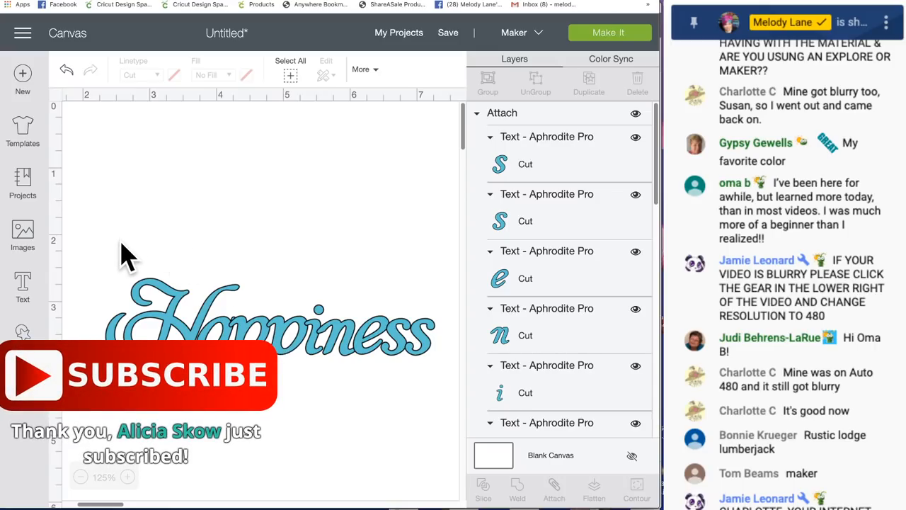
# Detach the letters of "Happiness" and weld them all into one cut shape.
pyautogui.click(301, 358)
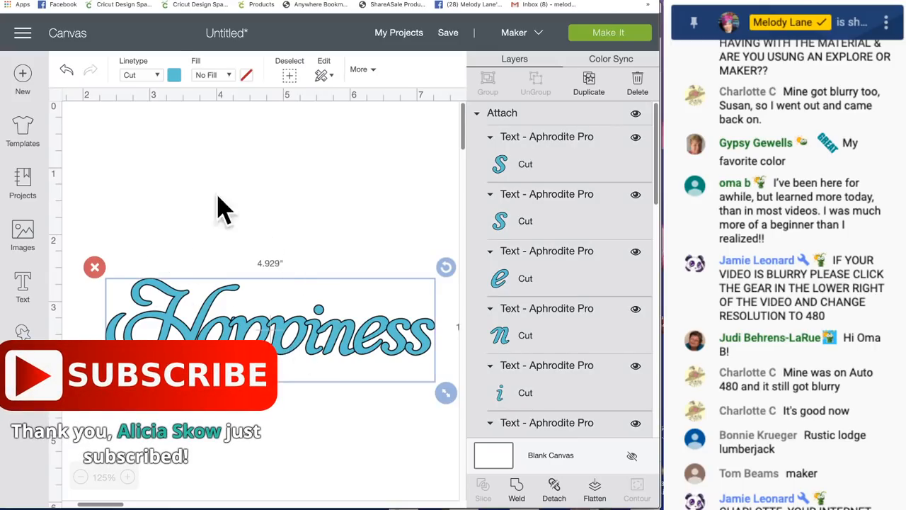
pyautogui.click(559, 496)
pyautogui.moveTo(118, 248); pyautogui.dragTo(482, 446)
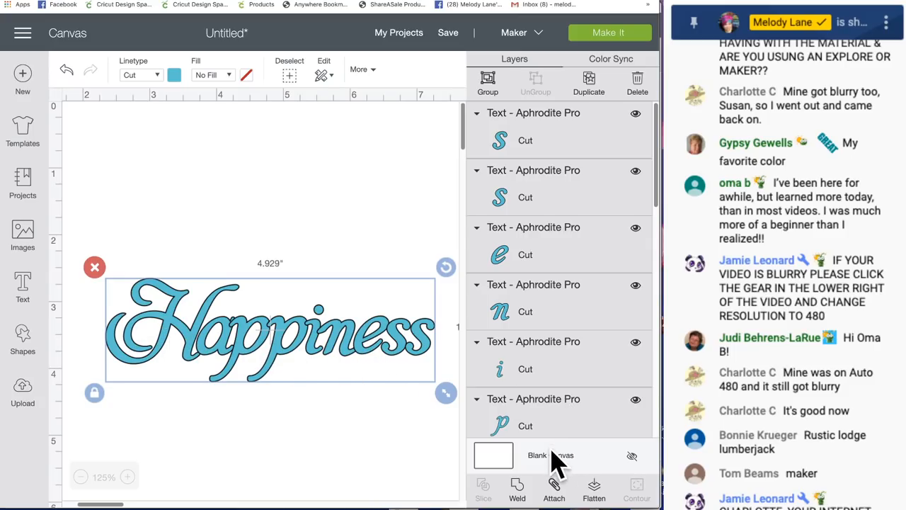
pyautogui.click(517, 487)
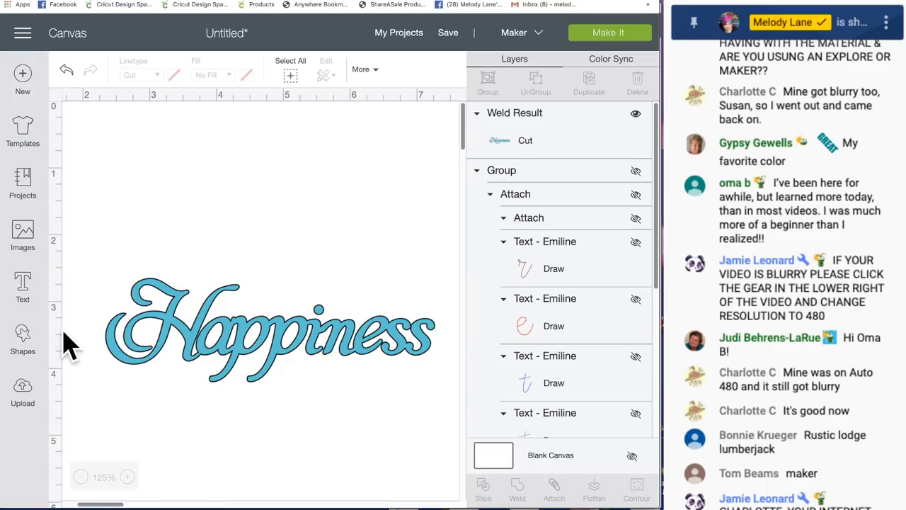
# Move the welded word "Happiness" down and slightly right to free space above it.
pyautogui.click(23, 335)
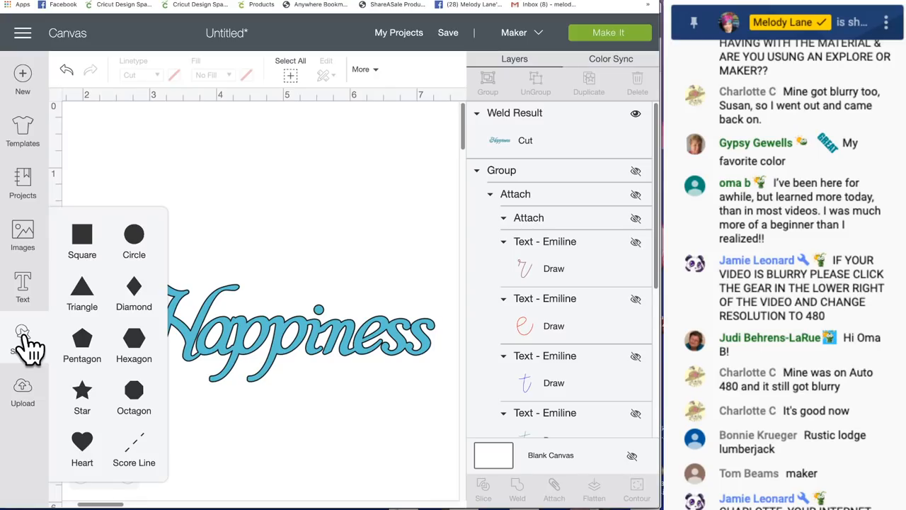
pyautogui.click(27, 344)
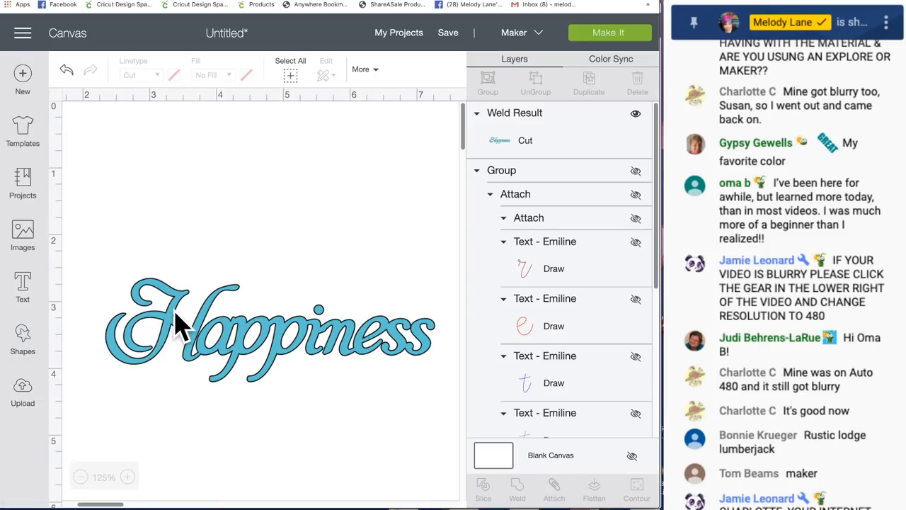
pyautogui.moveTo(179, 322); pyautogui.dragTo(208, 395)
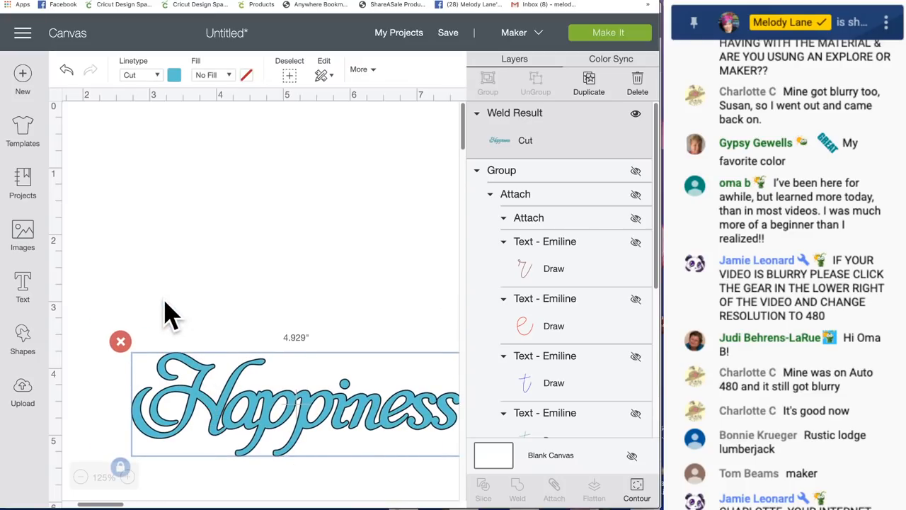
# Add a vertical score line, move it above the welded word, and shorten it to about 1.4 inches.
pyautogui.click(23, 338)
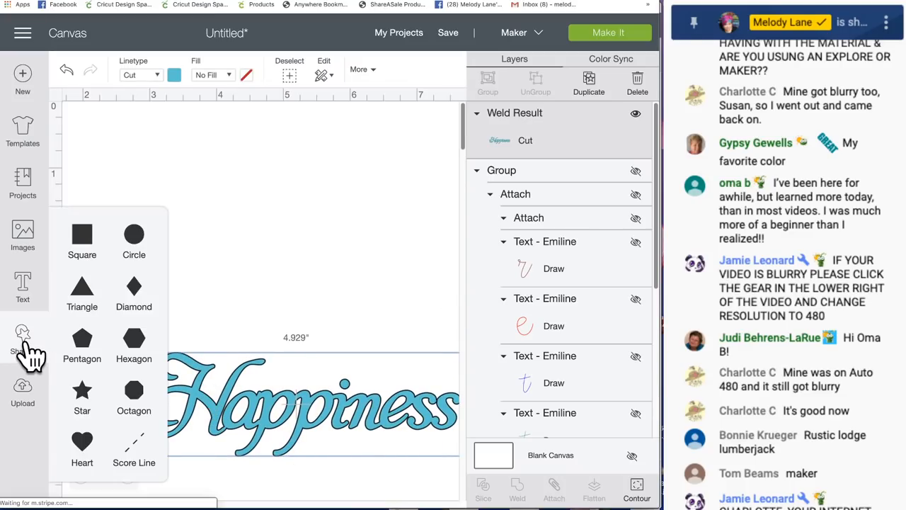
pyautogui.click(147, 450)
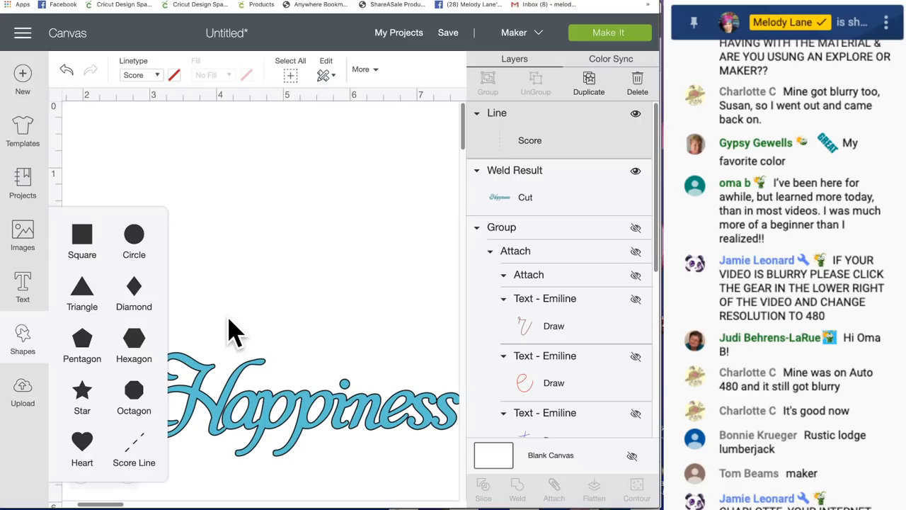
pyautogui.click(233, 331)
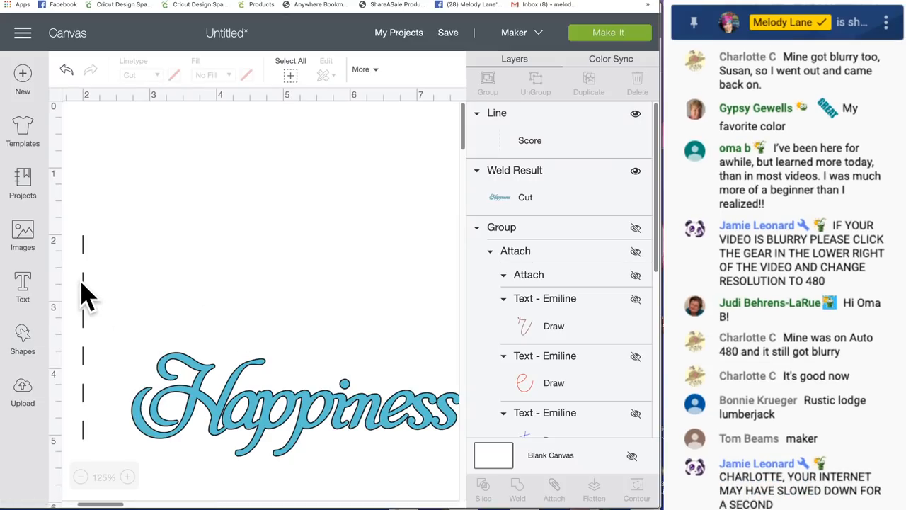
pyautogui.moveTo(82, 294); pyautogui.dragTo(305, 181)
pyautogui.moveTo(320, 358); pyautogui.dragTo(315, 236)
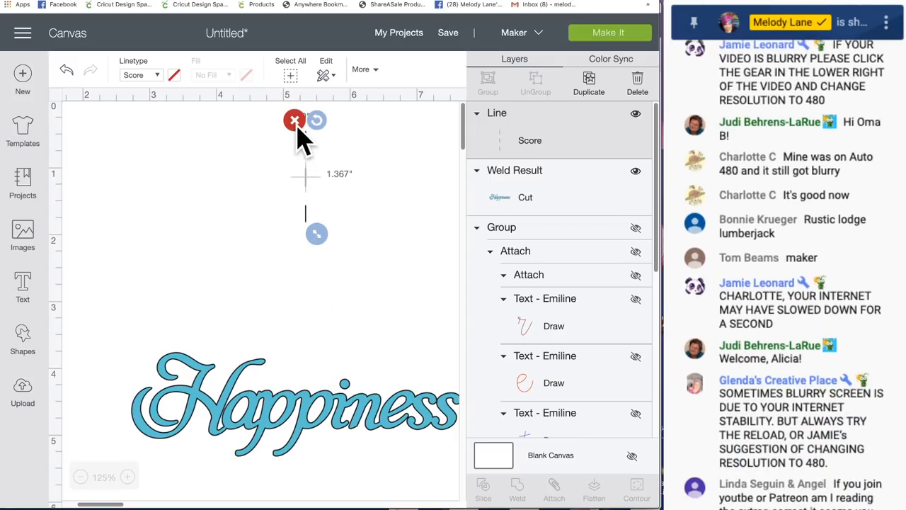
# Reposition the score line in the space above the welded word and keep Cricut Maker as the selected machine.
pyautogui.moveTo(311, 187); pyautogui.dragTo(234, 245)
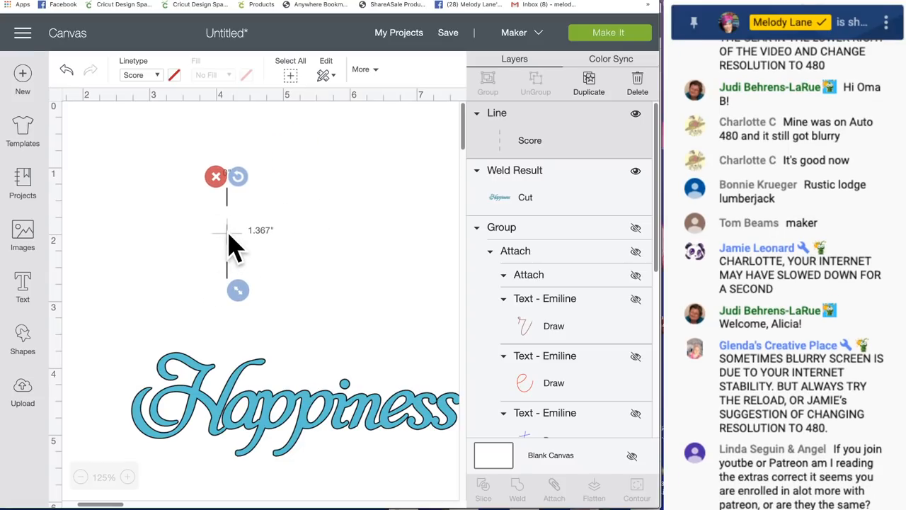
pyautogui.moveTo(233, 276); pyautogui.dragTo(271, 262)
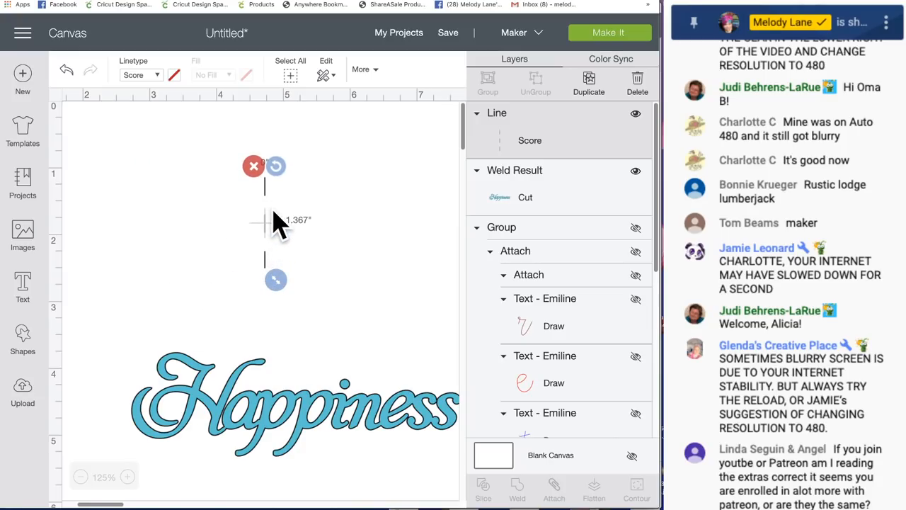
pyautogui.click(538, 36)
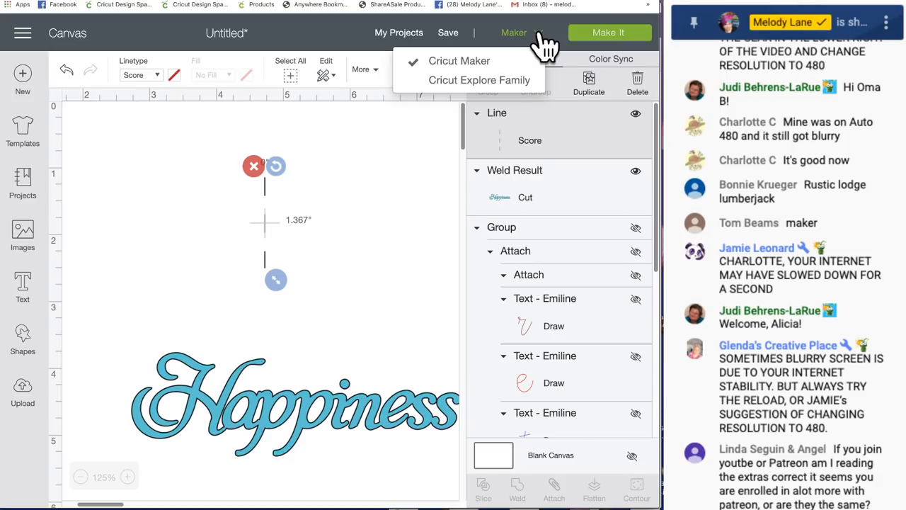
pyautogui.click(446, 62)
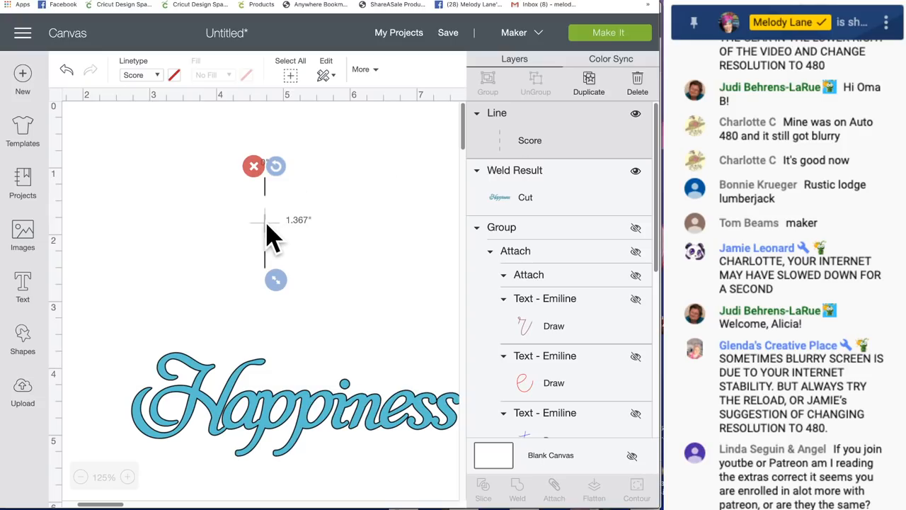
pyautogui.moveTo(265, 222); pyautogui.dragTo(274, 228)
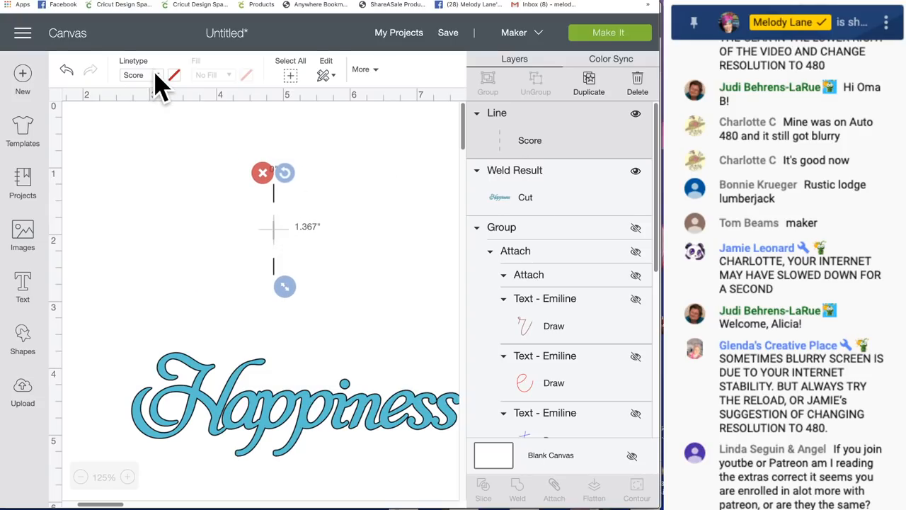
# Change the line's linetype from Score to Draw, and after that to Cut, to demonstrate both operations.
pyautogui.click(165, 78)
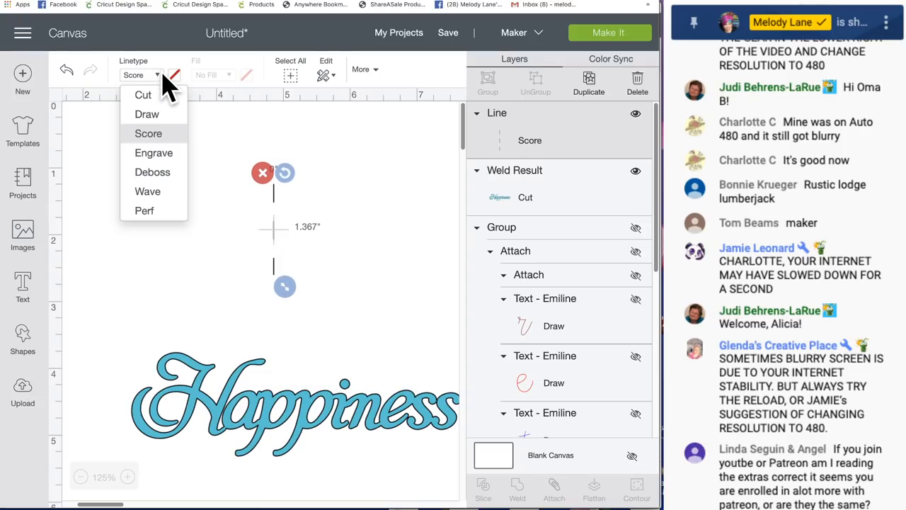
pyautogui.click(161, 114)
pyautogui.click(375, 202)
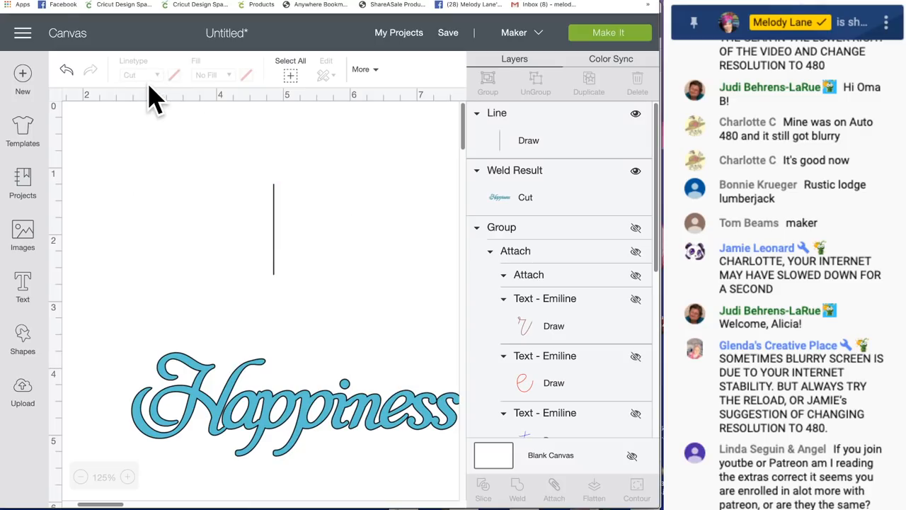
pyautogui.click(275, 230)
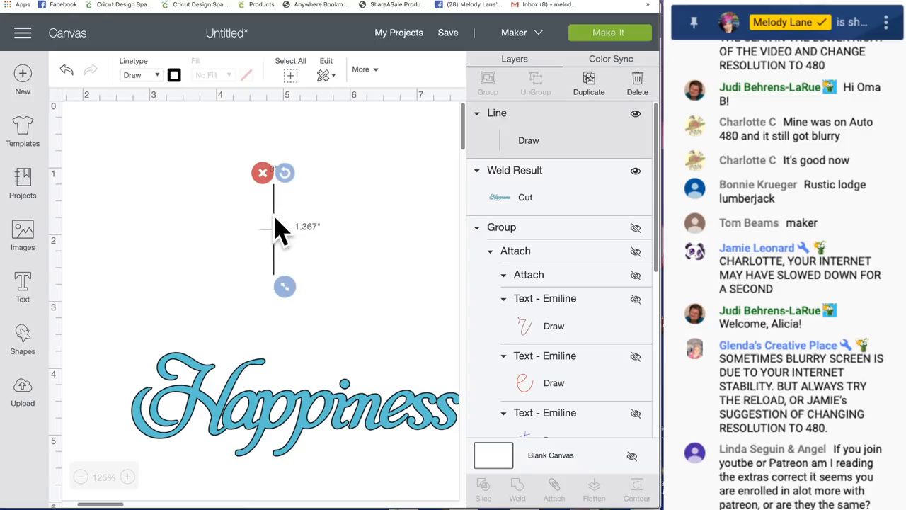
pyautogui.click(157, 75)
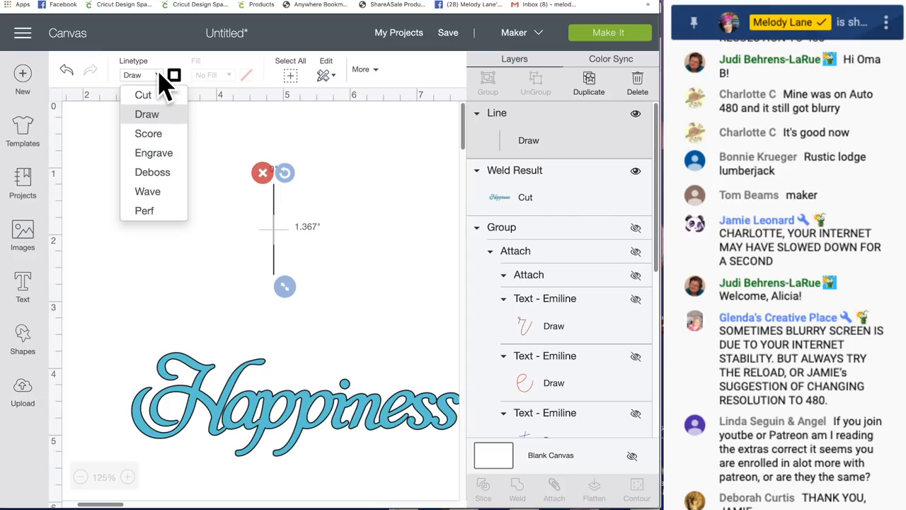
pyautogui.click(148, 96)
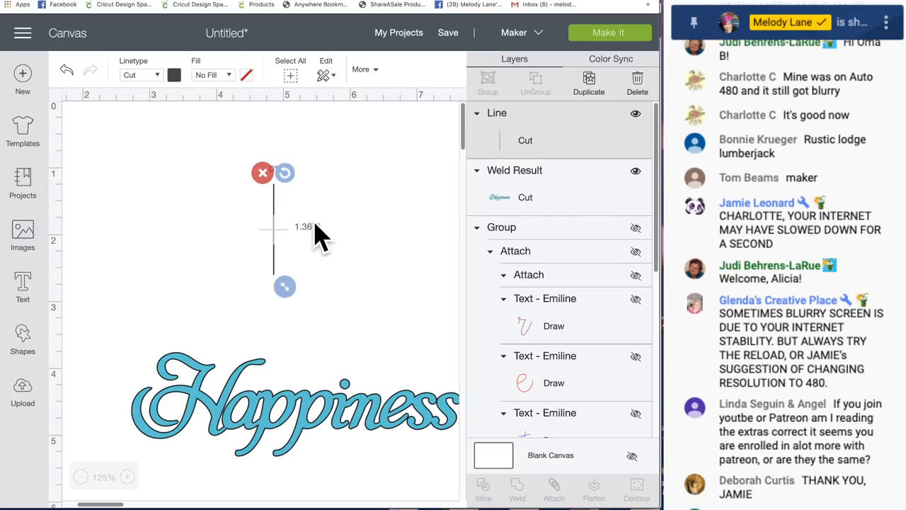
pyautogui.click(315, 233)
pyautogui.click(274, 225)
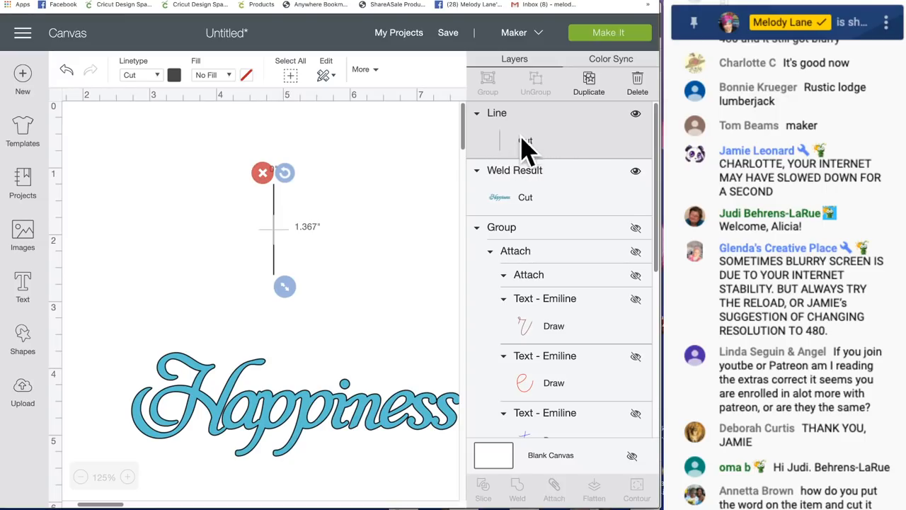
# Change the line's linetype to Wave, and after that to Perf, deselecting the line to inspect each one.
pyautogui.click(159, 75)
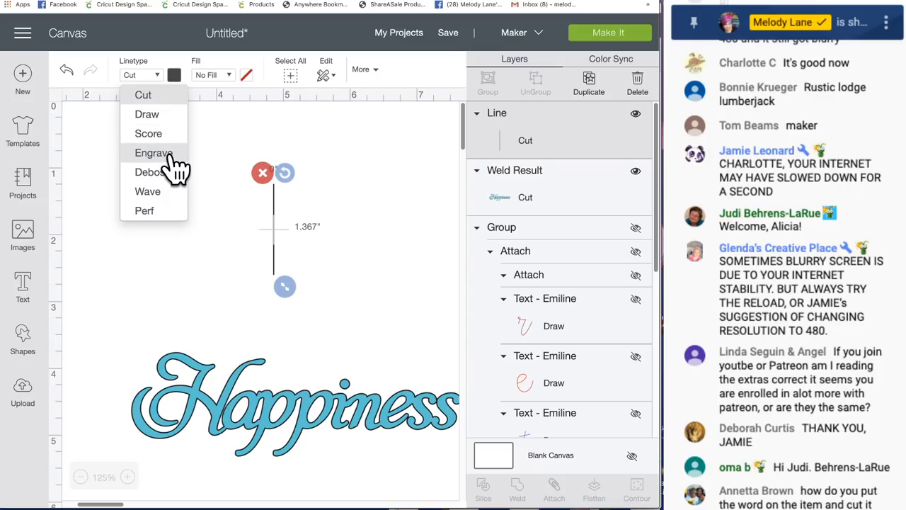
pyautogui.click(158, 192)
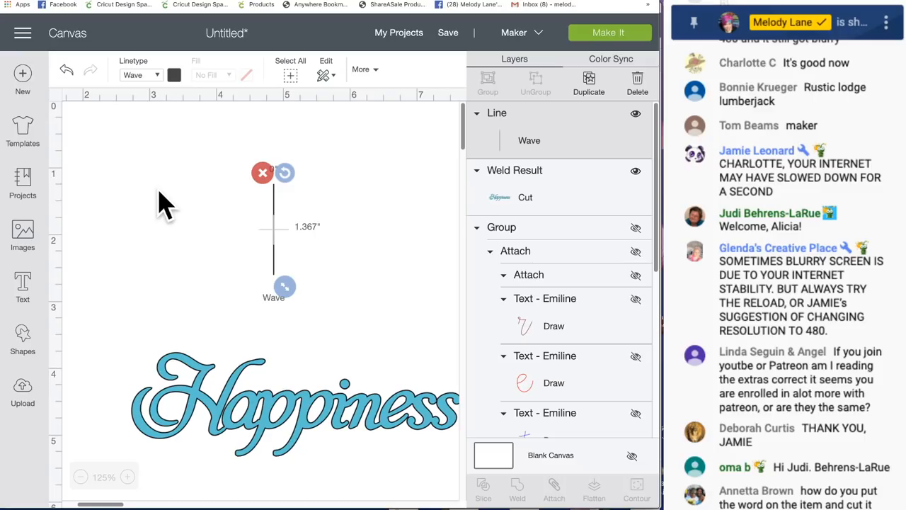
pyautogui.click(303, 205)
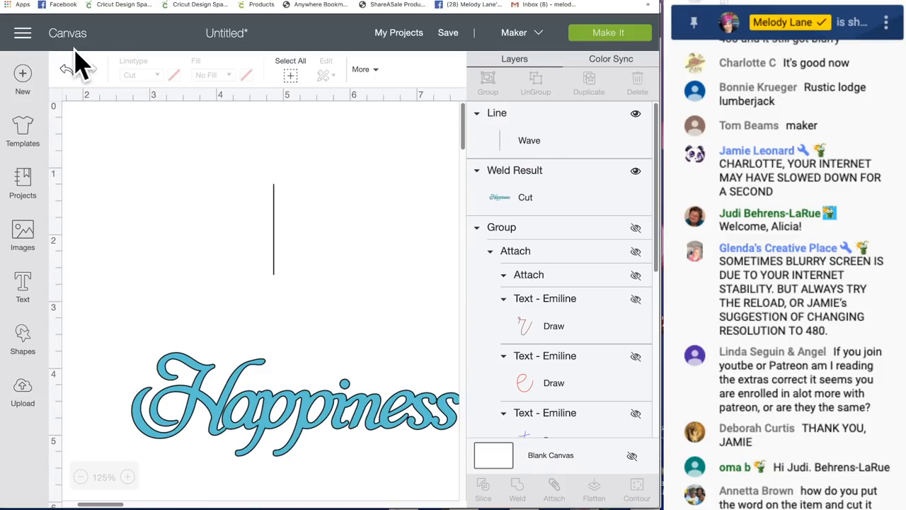
pyautogui.click(275, 198)
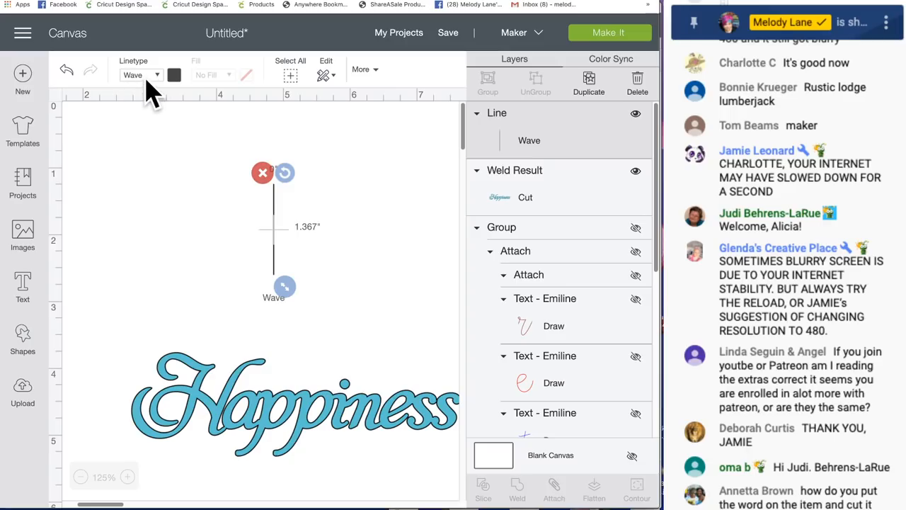
pyautogui.click(158, 75)
pyautogui.click(148, 211)
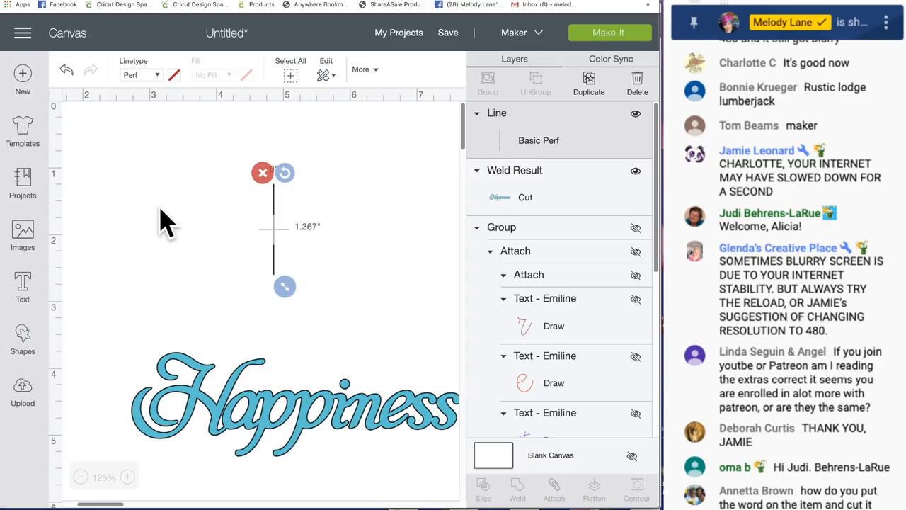
pyautogui.click(359, 207)
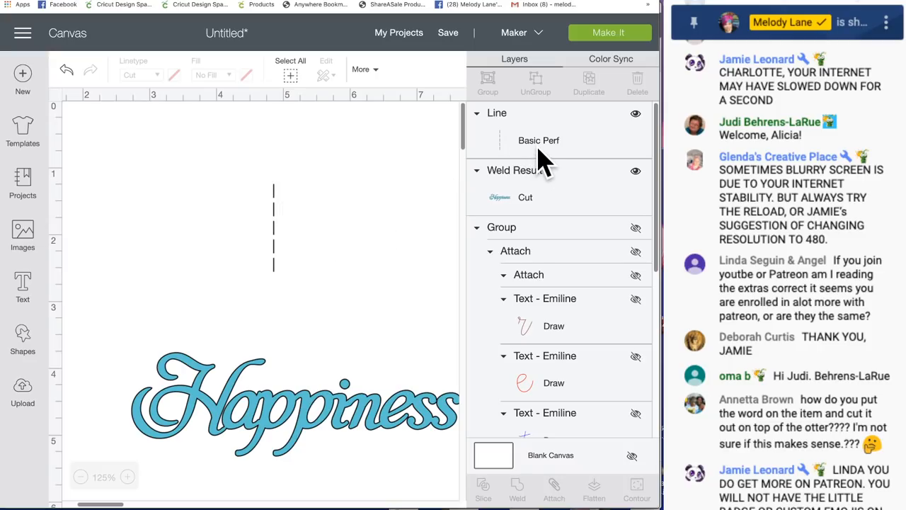
# Set the line's linetype back to Score and deselect it.
pyautogui.click(274, 191)
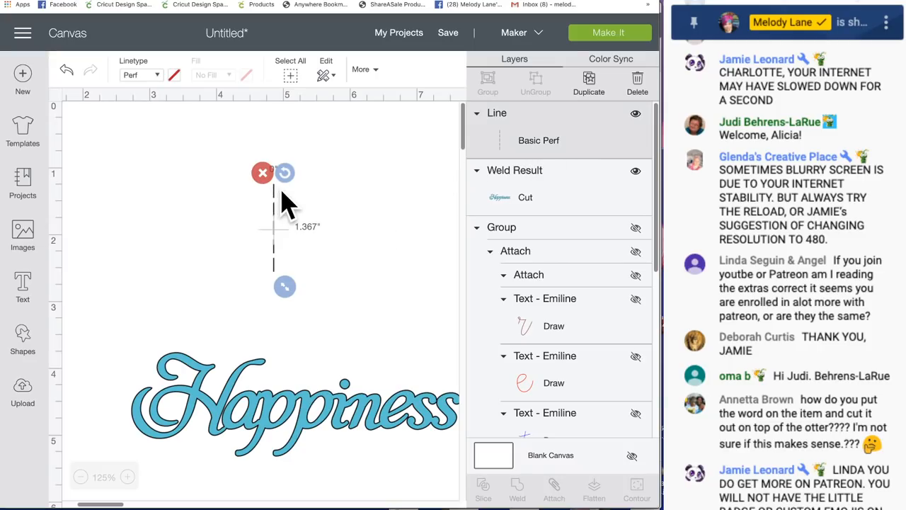
pyautogui.click(157, 75)
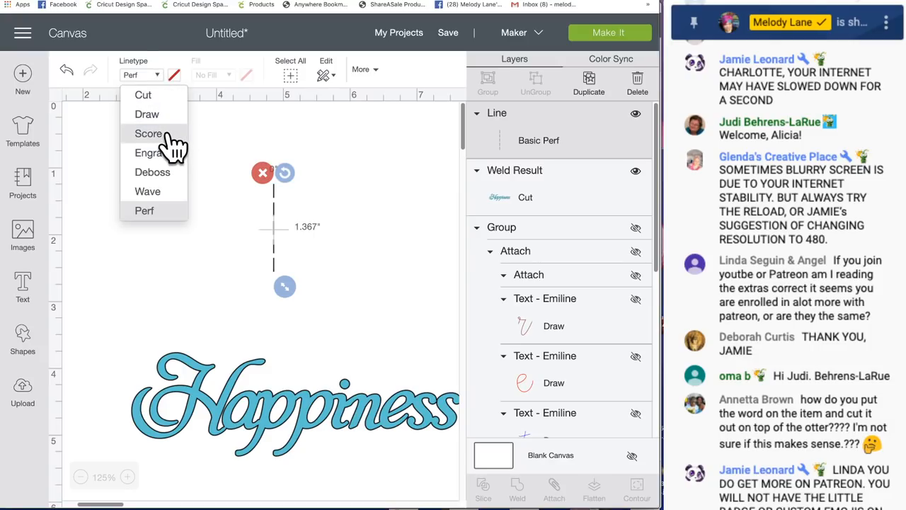
pyautogui.click(340, 196)
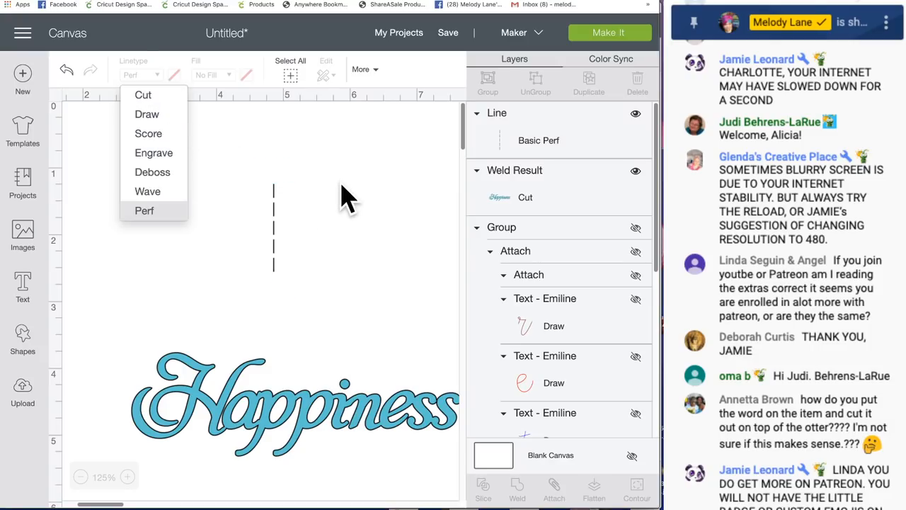
pyautogui.click(274, 190)
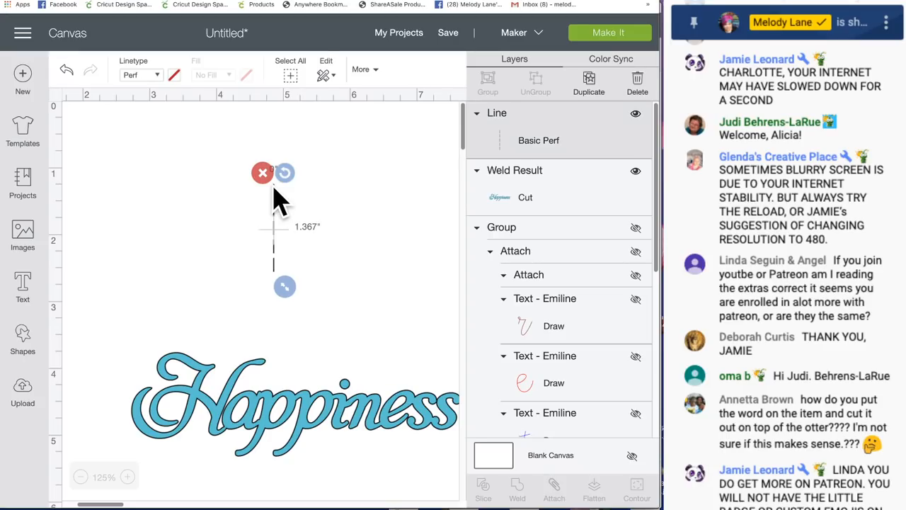
pyautogui.click(160, 75)
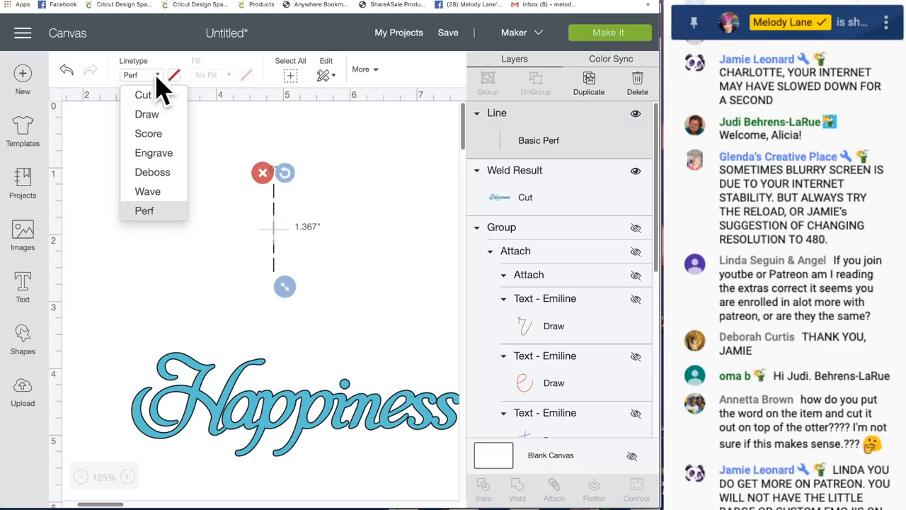
pyautogui.click(163, 135)
pyautogui.click(358, 186)
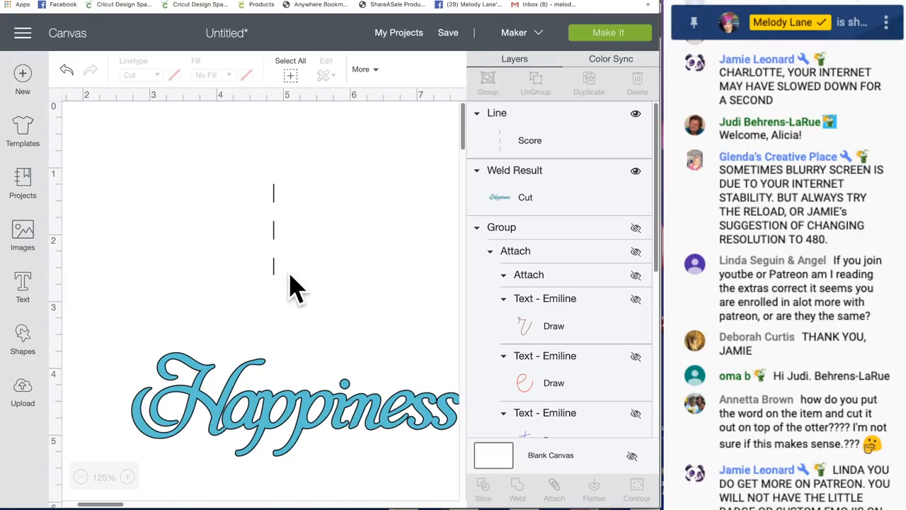
# Nudge the score line down slightly and add a square in the same blue as the welded word.
pyautogui.click(273, 196)
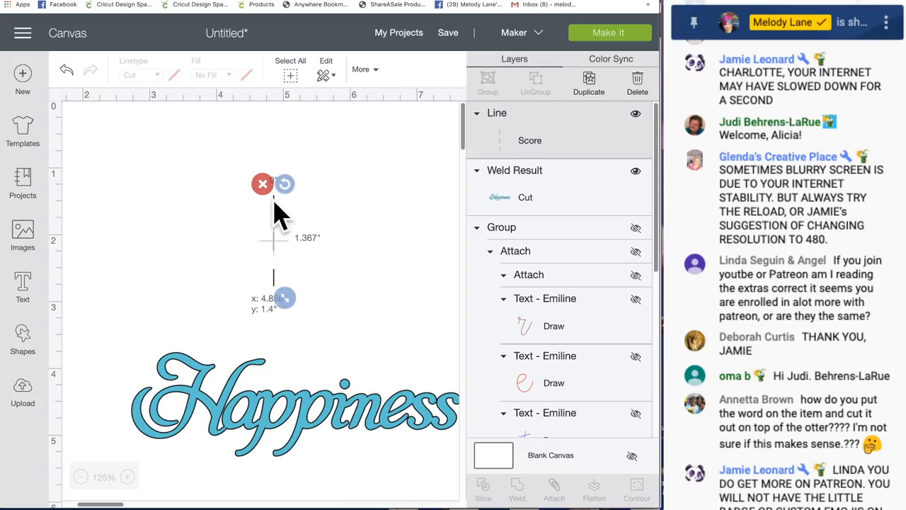
pyautogui.moveTo(274, 200)
pyautogui.mouseDown()
pyautogui.moveTo(249, 202)
pyautogui.moveTo(266, 208)
pyautogui.mouseUp()
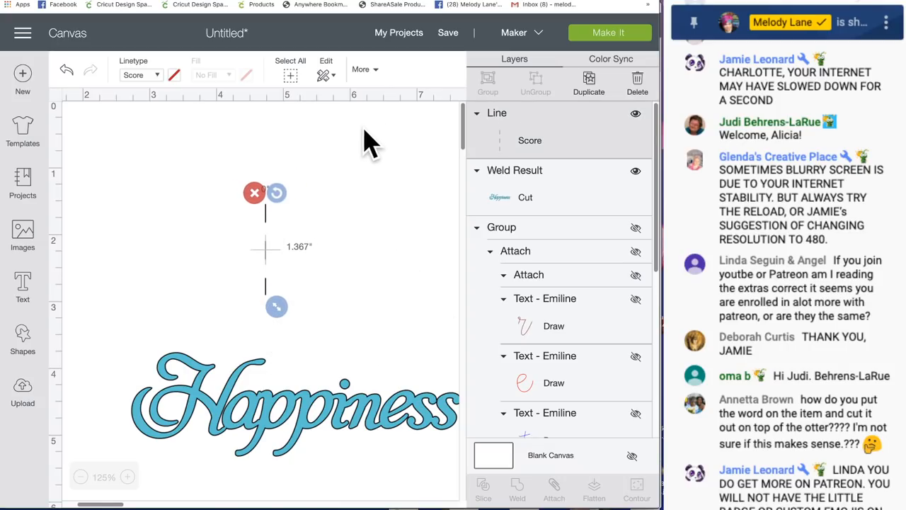
pyautogui.click(34, 331)
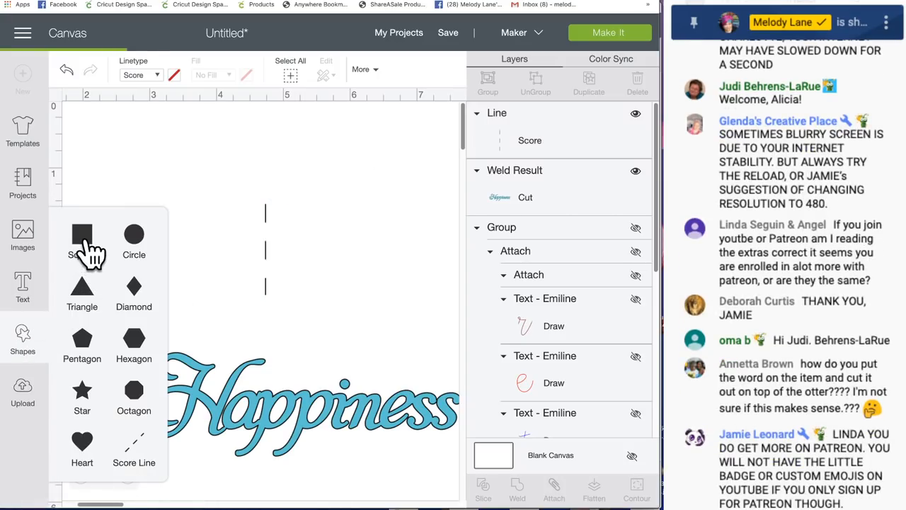
pyautogui.click(90, 256)
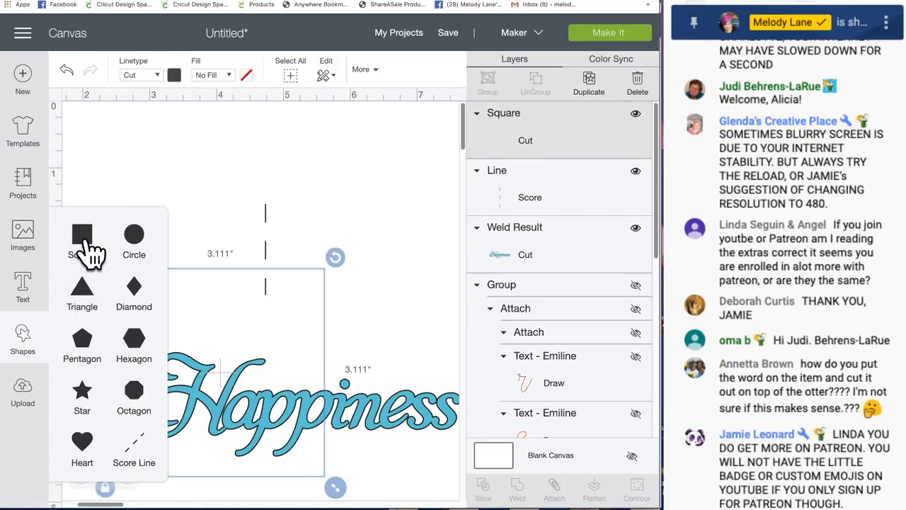
pyautogui.click(175, 75)
pyautogui.click(208, 147)
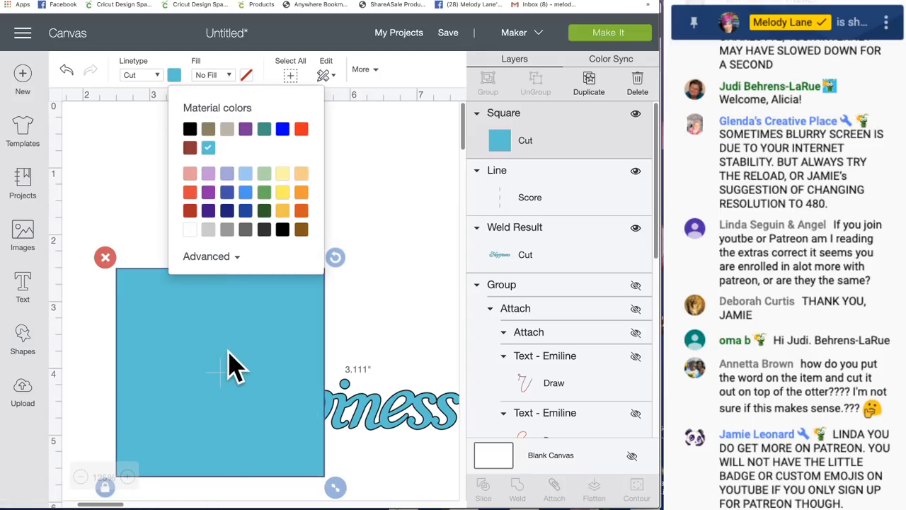
# Separate the square and the score line, with the line to the square's left, and bring the score line to the front.
pyautogui.moveTo(229, 364); pyautogui.dragTo(153, 216)
pyautogui.click(152, 216)
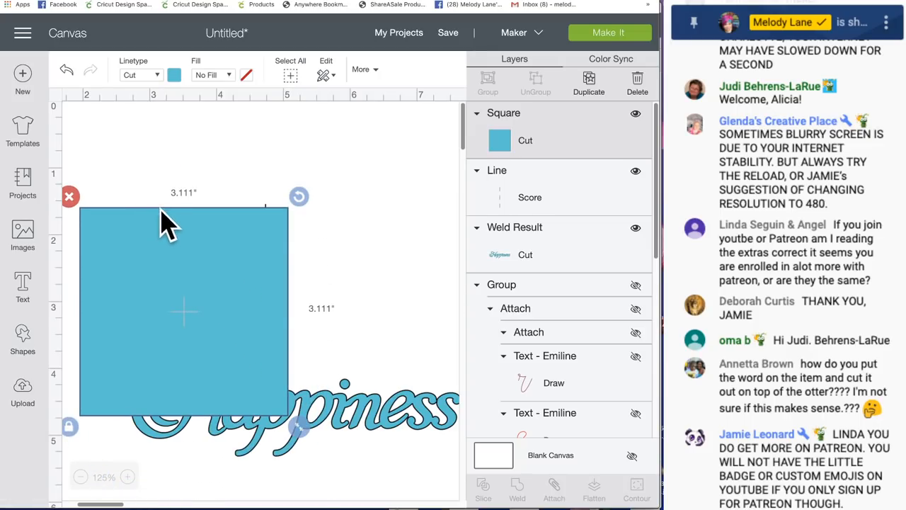
pyautogui.moveTo(233, 277); pyautogui.dragTo(424, 247)
pyautogui.moveTo(268, 244); pyautogui.dragTo(182, 233)
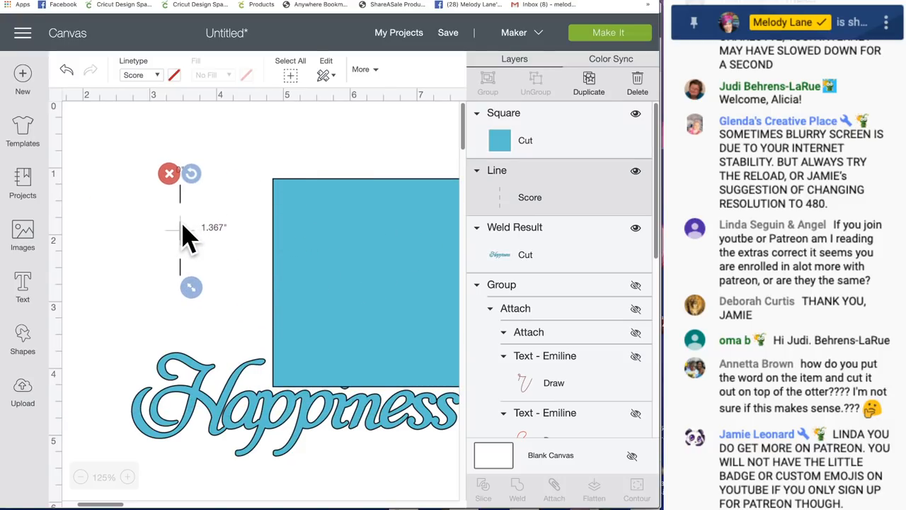
pyautogui.rightClick(182, 233)
pyautogui.click(225, 363)
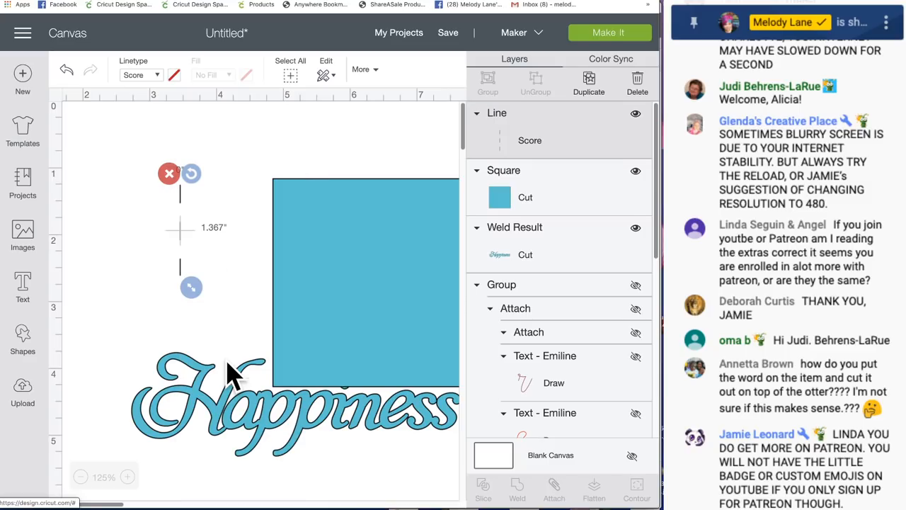
# Place the score line over the middle of the square and stretch it to the square's full height.
pyautogui.moveTo(365, 272); pyautogui.dragTo(299, 239)
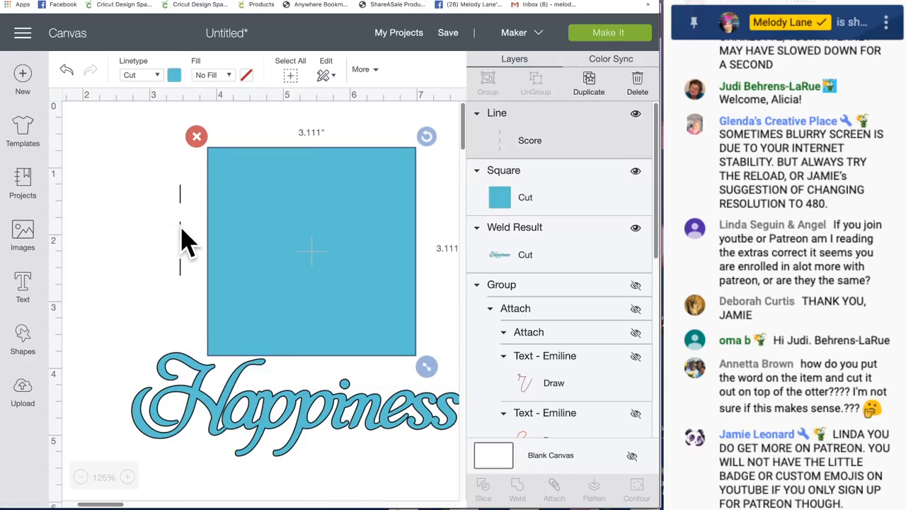
pyautogui.moveTo(182, 240); pyautogui.dragTo(315, 205)
pyautogui.moveTo(318, 257); pyautogui.dragTo(337, 366)
# Select the score line and the square together and center them on each other with the Center alignment.
pyautogui.click(152, 123)
pyautogui.moveTo(171, 121); pyautogui.dragTo(395, 244)
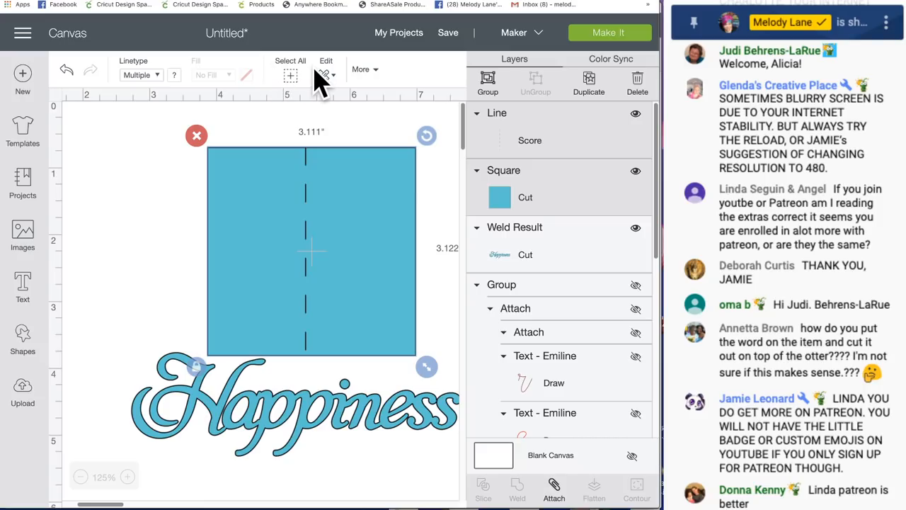
pyautogui.click(379, 70)
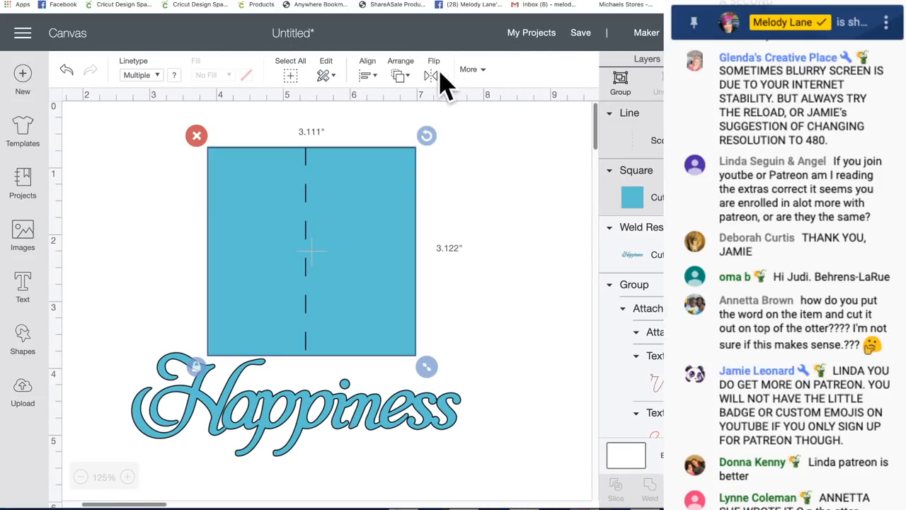
pyautogui.click(367, 76)
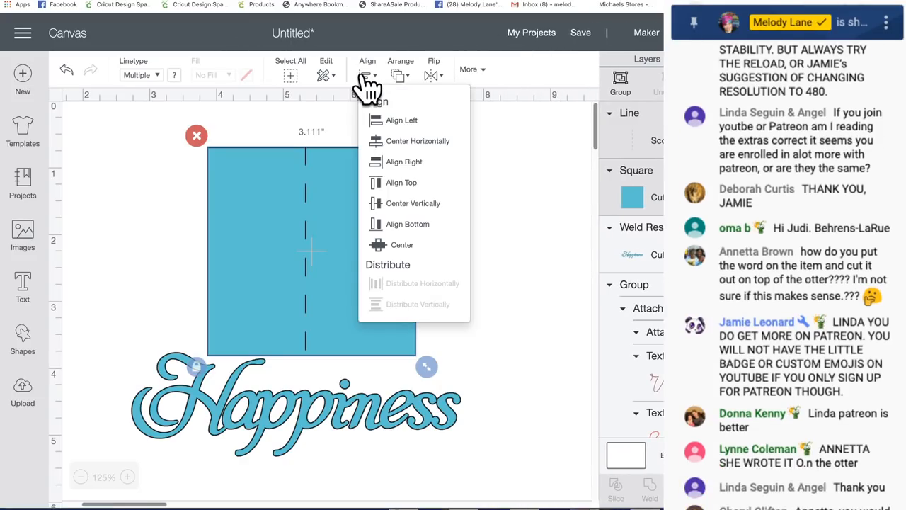
pyautogui.click(399, 244)
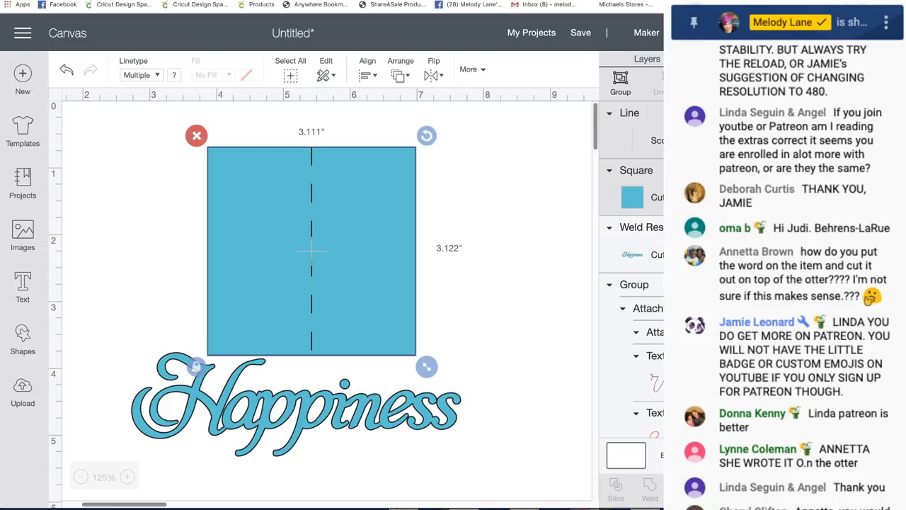
pyautogui.click(302, 133)
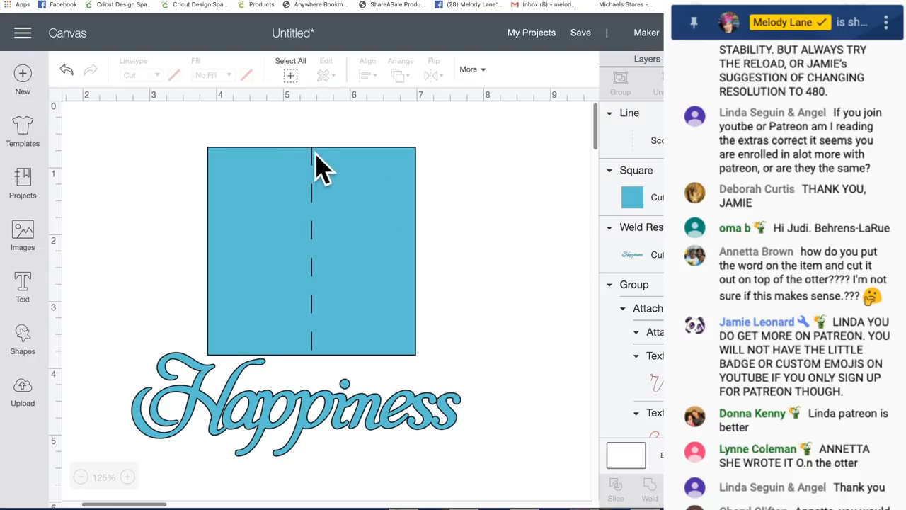
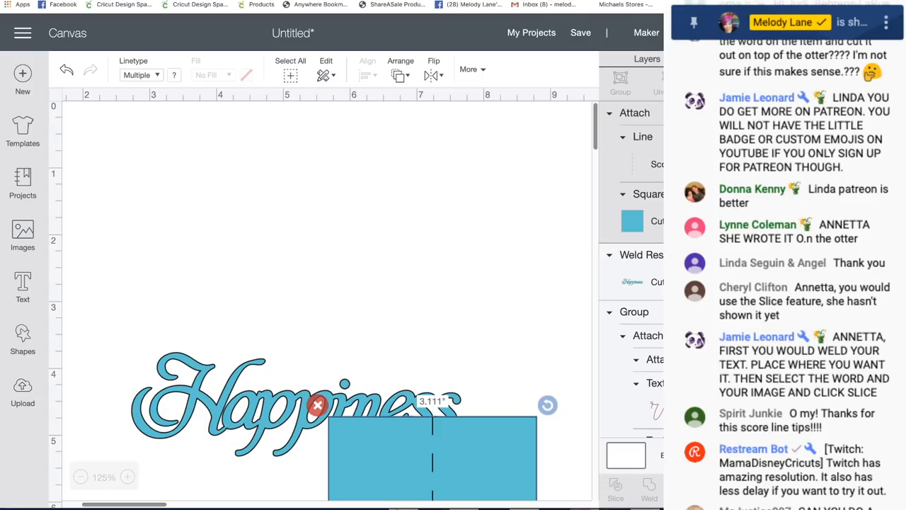
# Unhide the otter group, then shrink the welded word Happiness to about 2.2 inches wide and tilt it over the right otter's body.
pyautogui.click(750, 311)
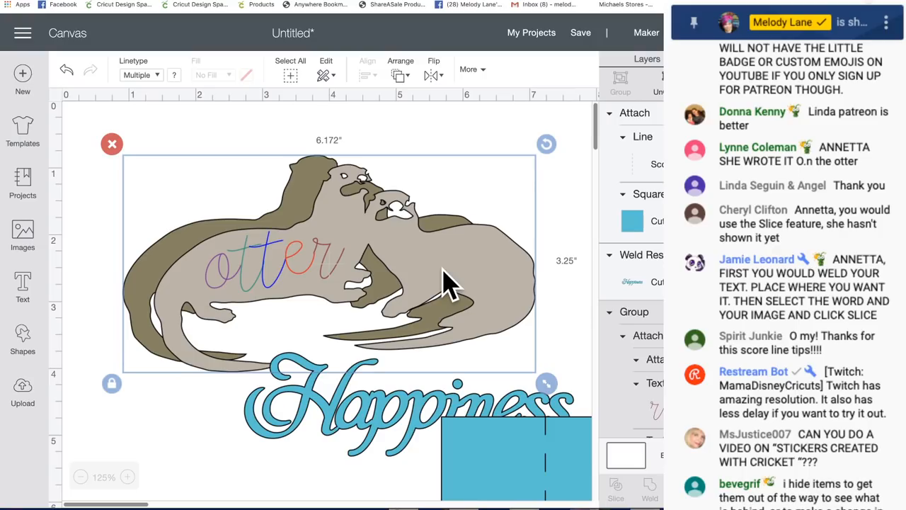
pyautogui.moveTo(443, 280); pyautogui.dragTo(429, 258)
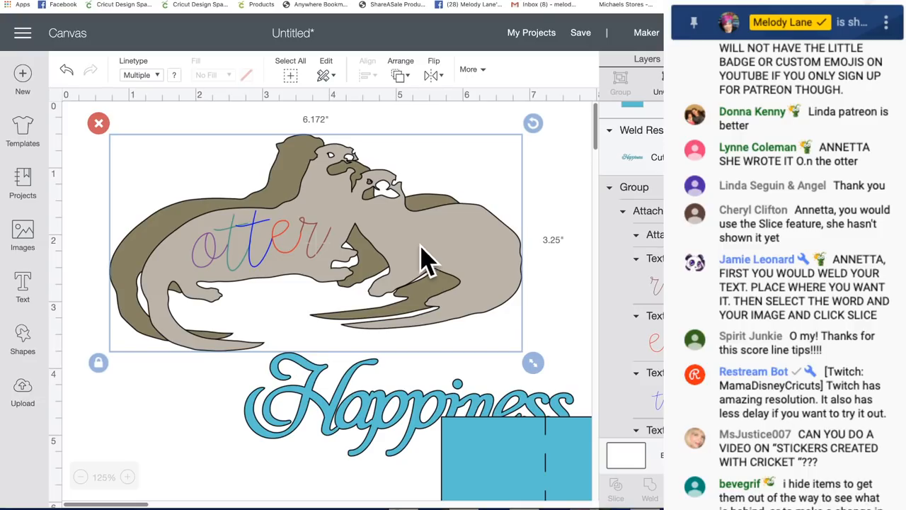
pyautogui.moveTo(382, 417); pyautogui.dragTo(317, 375)
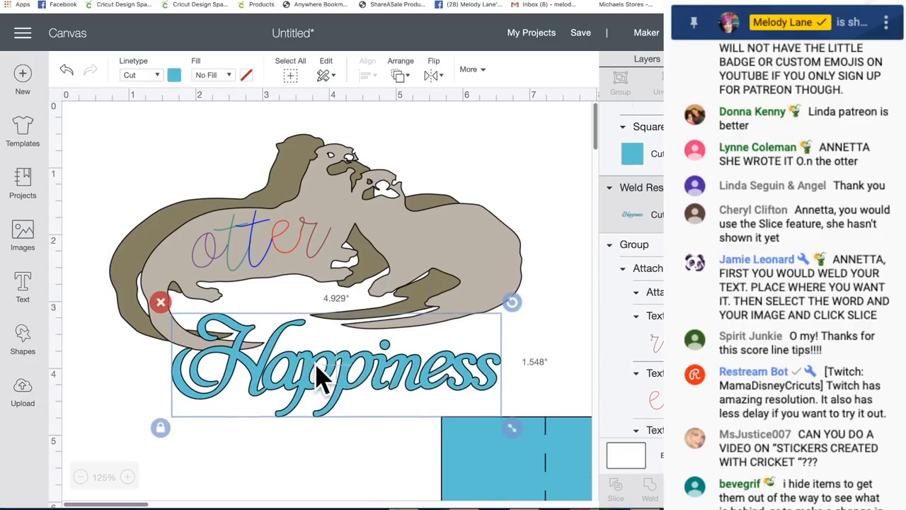
pyautogui.moveTo(511, 429); pyautogui.dragTo(397, 391)
pyautogui.moveTo(301, 358); pyautogui.dragTo(465, 252)
pyautogui.moveTo(559, 294); pyautogui.dragTo(486, 247)
pyautogui.moveTo(496, 195); pyautogui.dragTo(539, 239)
pyautogui.moveTo(470, 253); pyautogui.dragTo(465, 263)
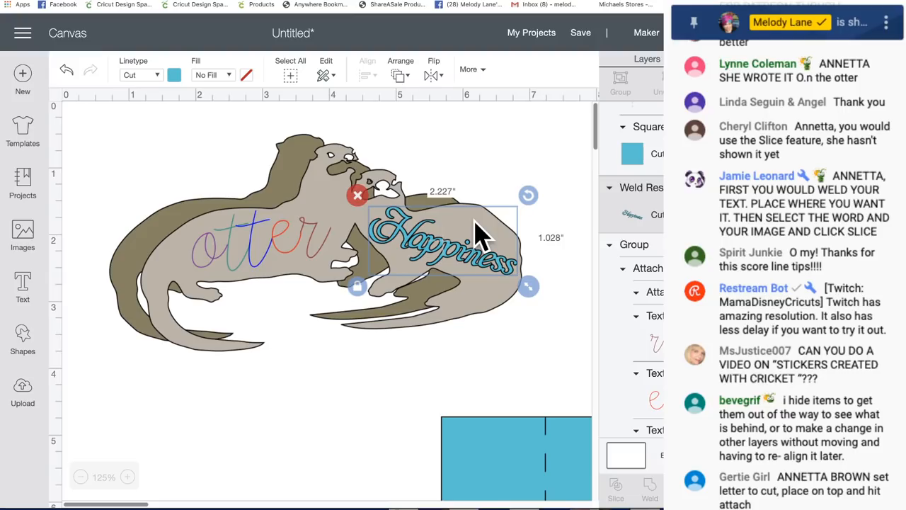
# Nudge the otter group up slightly and realign the word Happiness over the right otter's body.
pyautogui.click(297, 219)
pyautogui.moveTo(296, 208); pyautogui.dragTo(295, 202)
pyautogui.click(461, 248)
pyautogui.moveTo(467, 258); pyautogui.dragTo(461, 257)
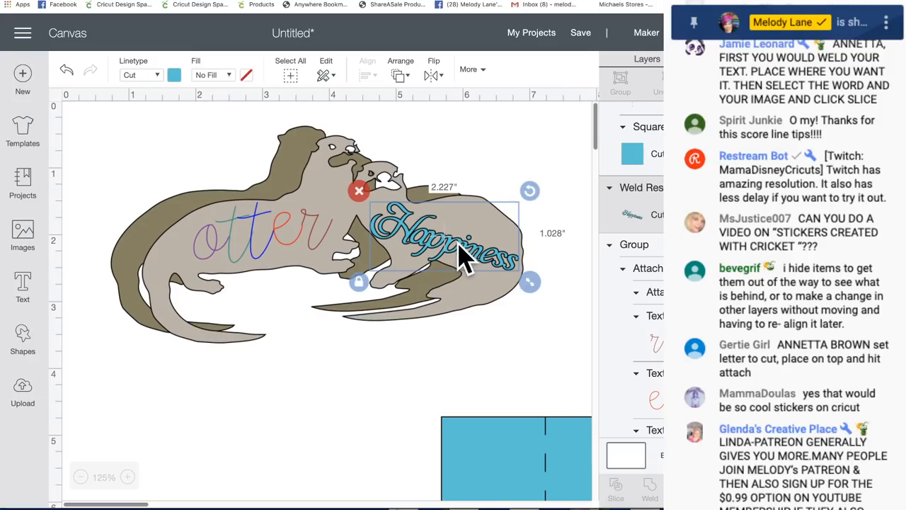
# Ungroup the otter design and separate the light otter layer with its handwriting from the dark otters, placing it below them.
pyautogui.click(268, 237)
pyautogui.click(608, 207)
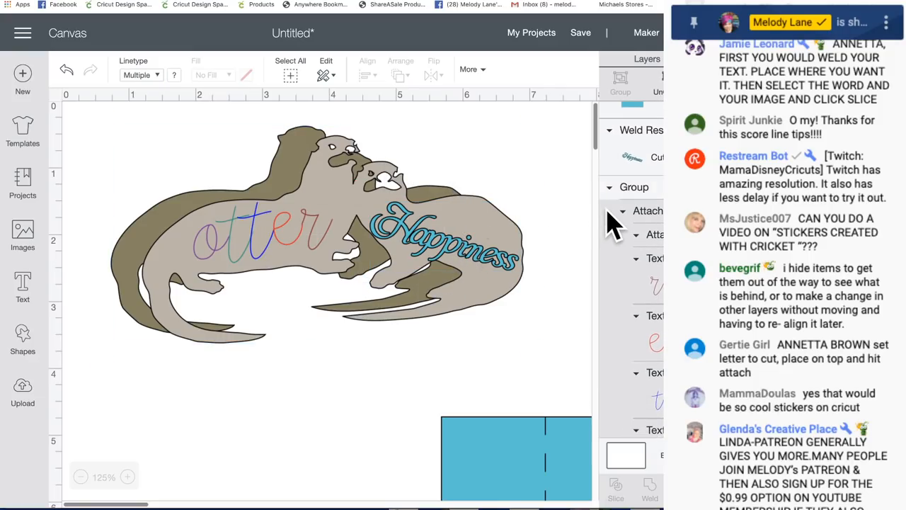
pyautogui.click(148, 290)
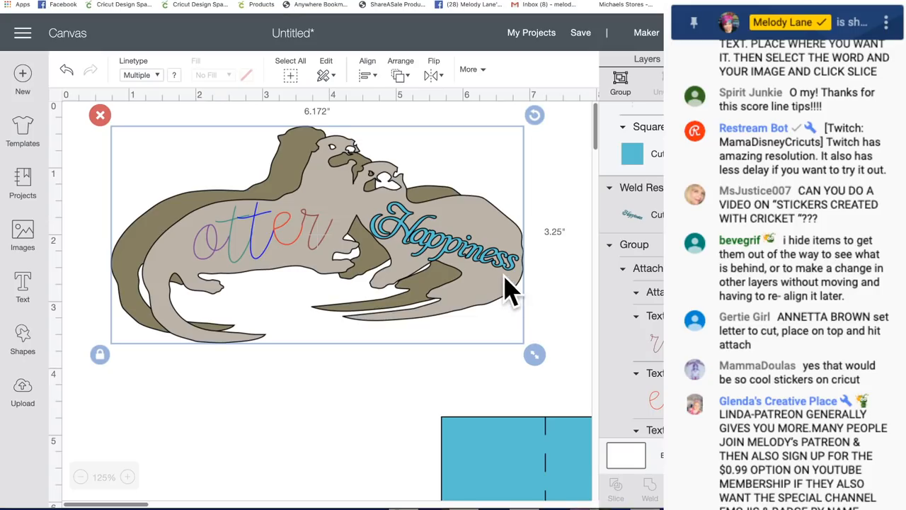
pyautogui.click(546, 243)
pyautogui.moveTo(467, 251); pyautogui.dragTo(460, 237)
pyautogui.click(290, 234)
pyautogui.moveTo(285, 220); pyautogui.dragTo(271, 303)
pyautogui.click(658, 94)
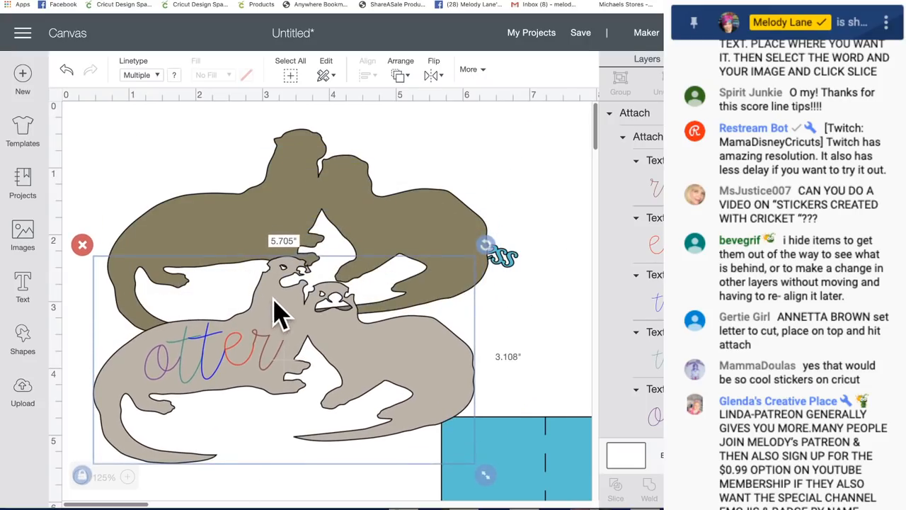
pyautogui.click(426, 216)
# Move the word Happiness onto the light otter layer's right otter and bring it to the front.
pyautogui.moveTo(501, 259); pyautogui.dragTo(442, 385)
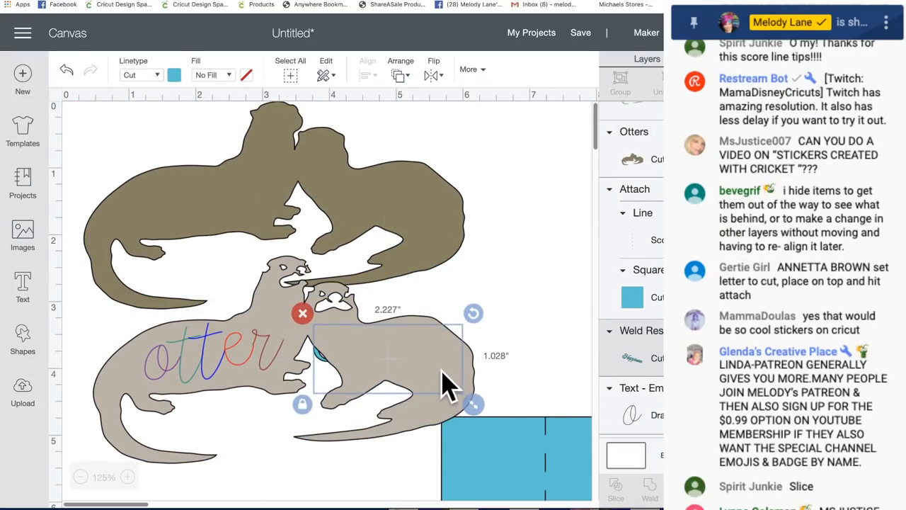
pyautogui.click(401, 75)
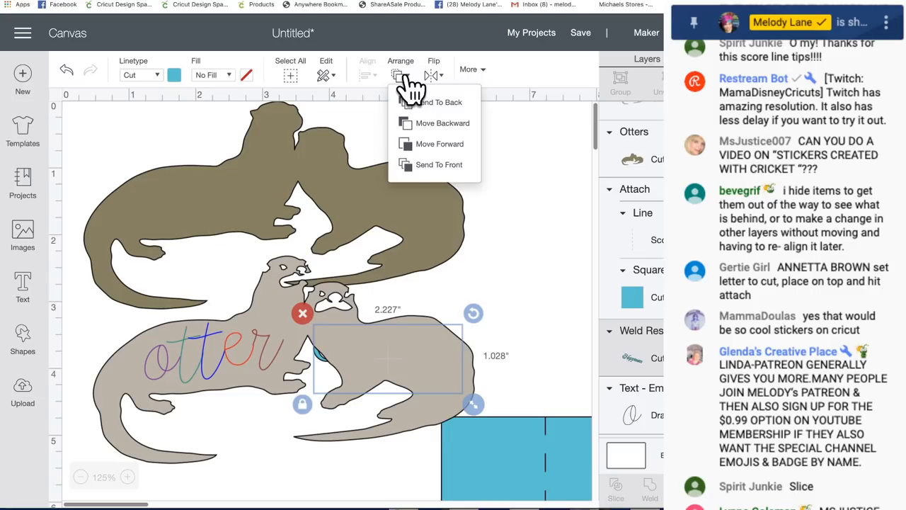
pyautogui.click(428, 166)
pyautogui.moveTo(428, 385); pyautogui.dragTo(431, 371)
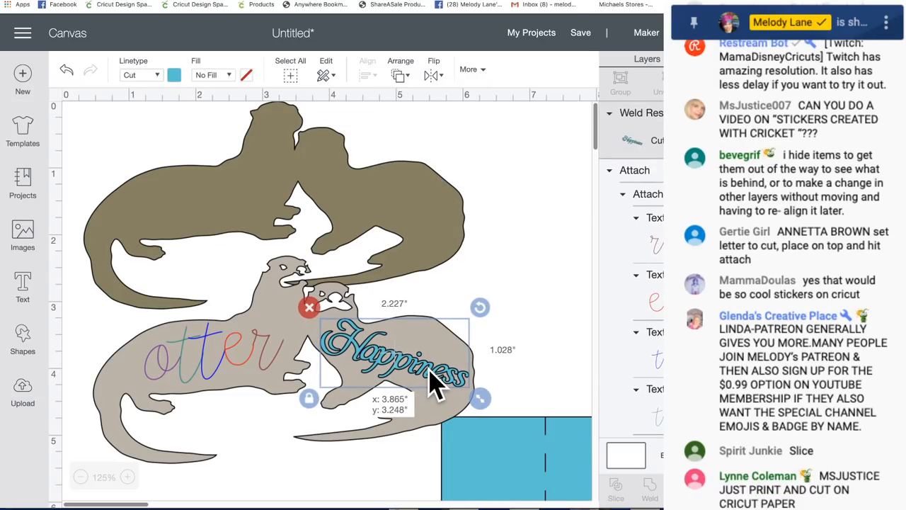
# Detach the handwritten otter lettering from the light otter shape.
pyautogui.click(522, 344)
pyautogui.moveTo(517, 320); pyautogui.dragTo(142, 362)
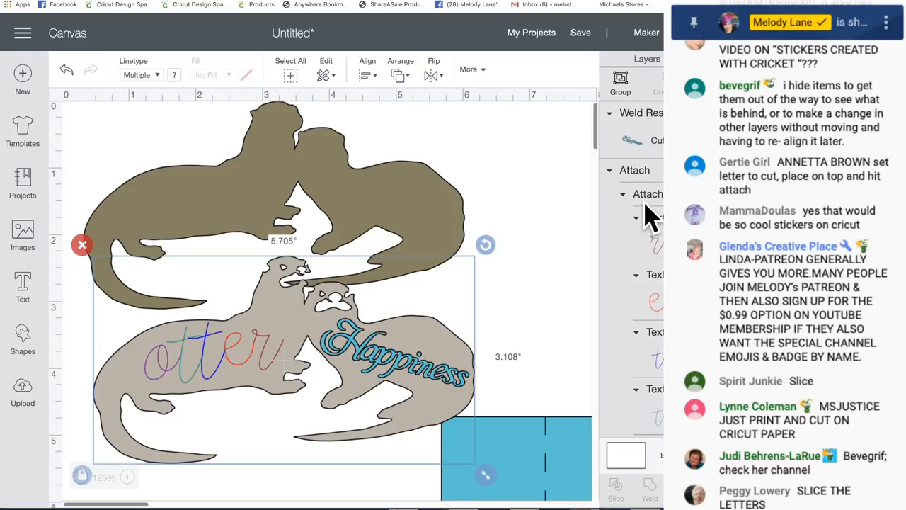
pyautogui.scroll(-5, 652, 365)
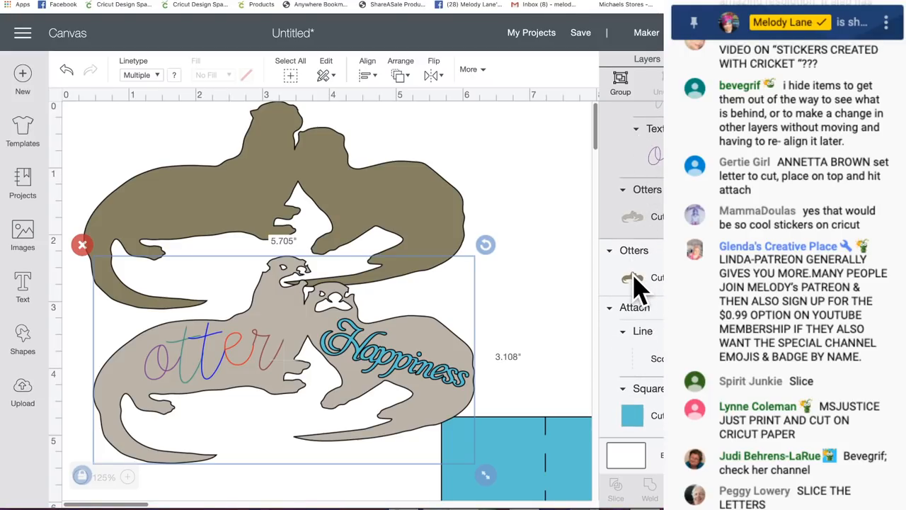
pyautogui.click(504, 317)
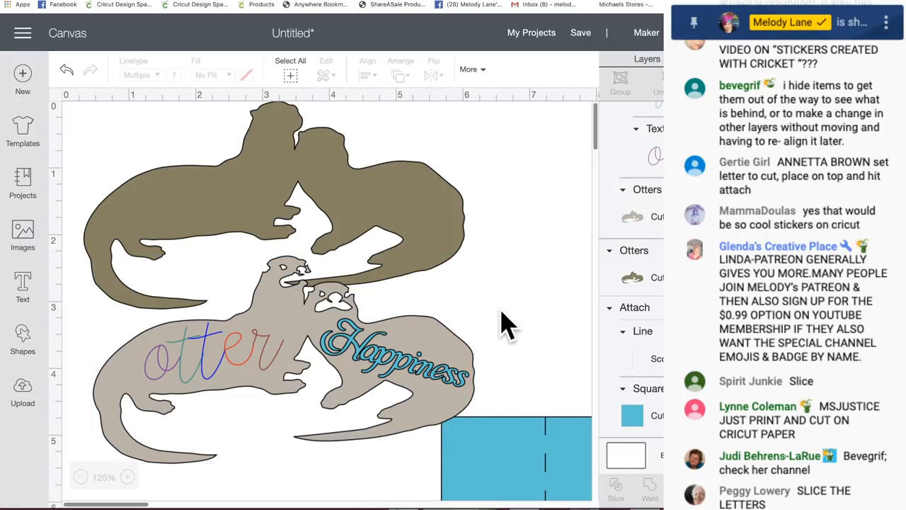
pyautogui.click(400, 356)
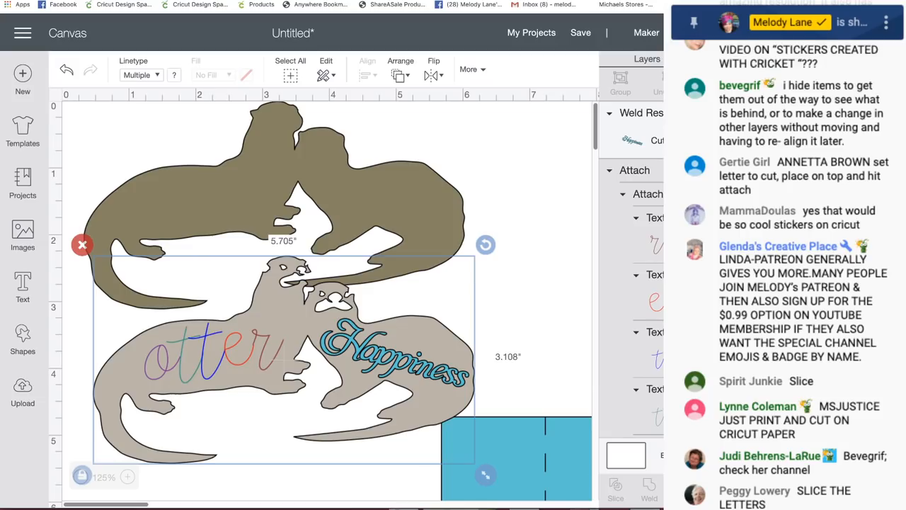
pyautogui.click(649, 489)
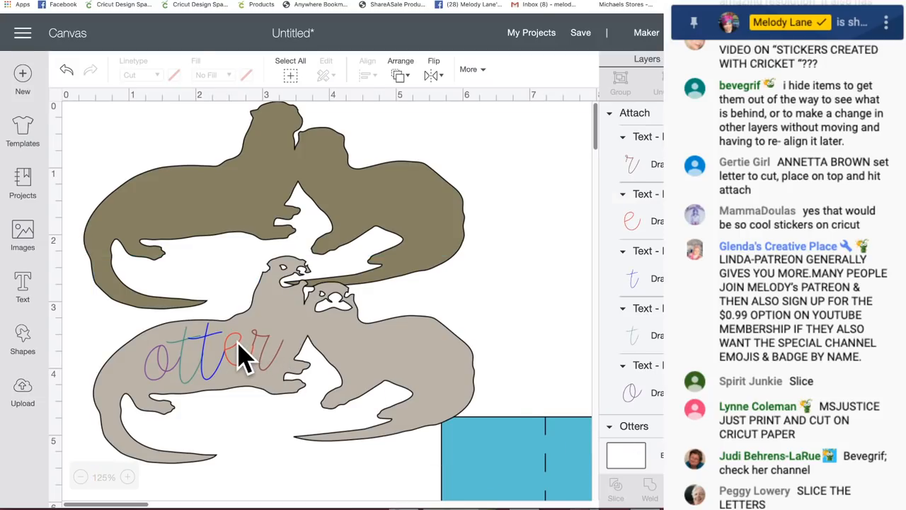
# Send the light otter shape to the back, behind both words, and deselect it.
pyautogui.click(354, 355)
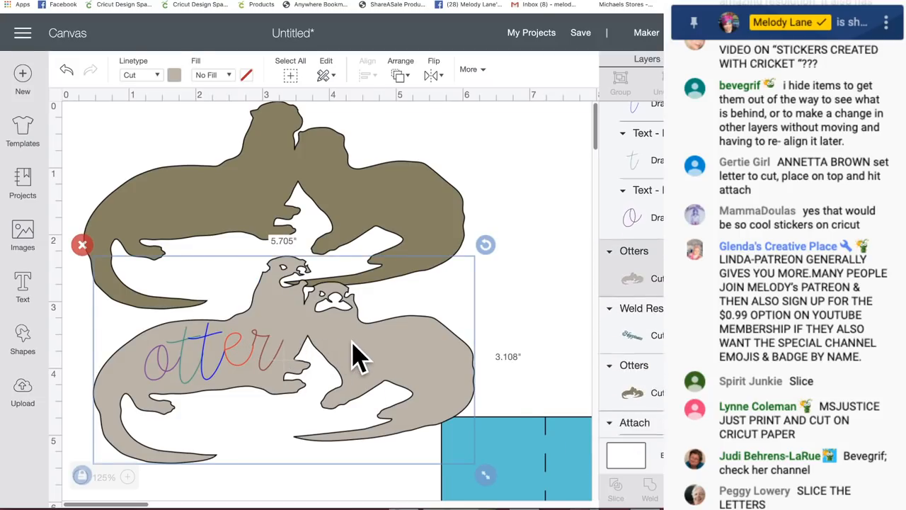
pyautogui.click(414, 79)
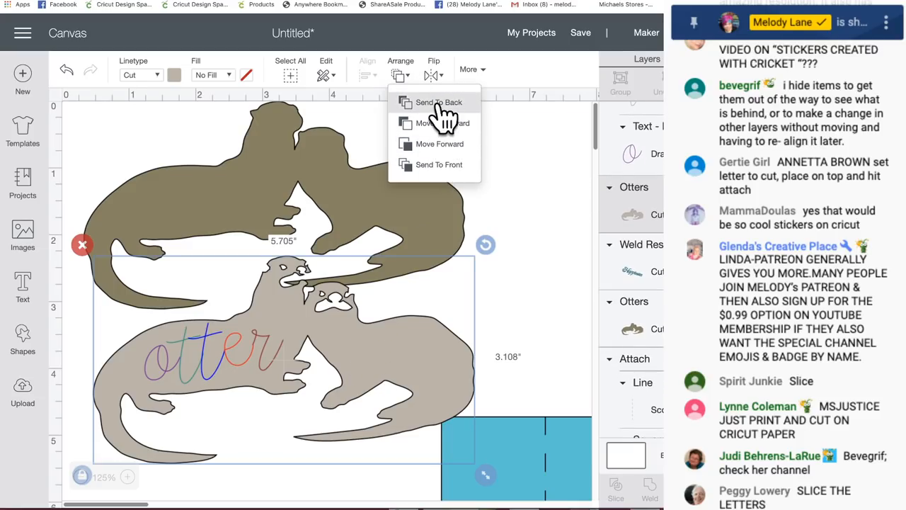
pyautogui.click(439, 107)
pyautogui.click(495, 347)
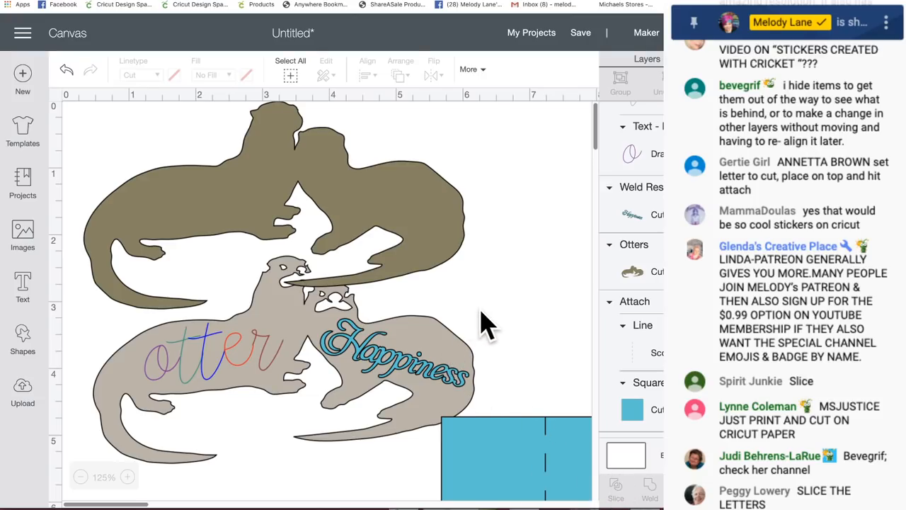
# Select only the word Happiness and the light otter shape and slice them.
pyautogui.moveTo(517, 325); pyautogui.dragTo(386, 381)
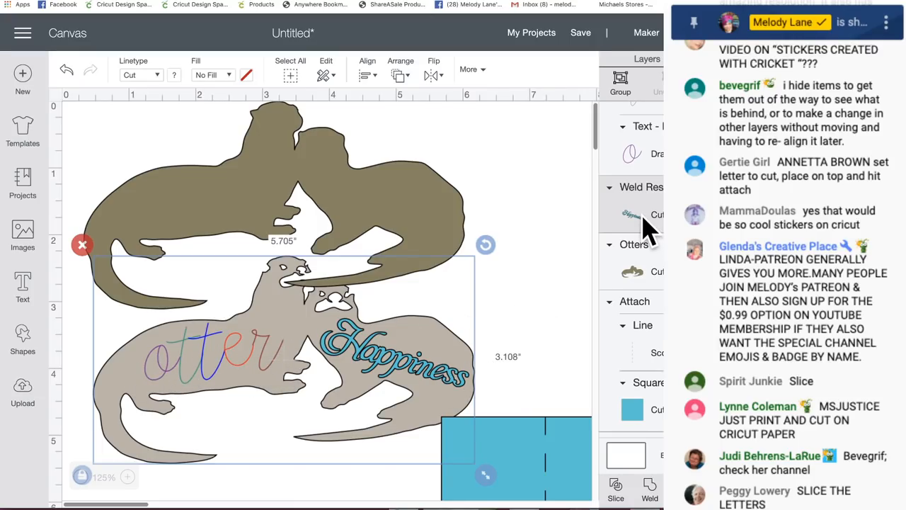
pyautogui.scroll(-3, 647, 226)
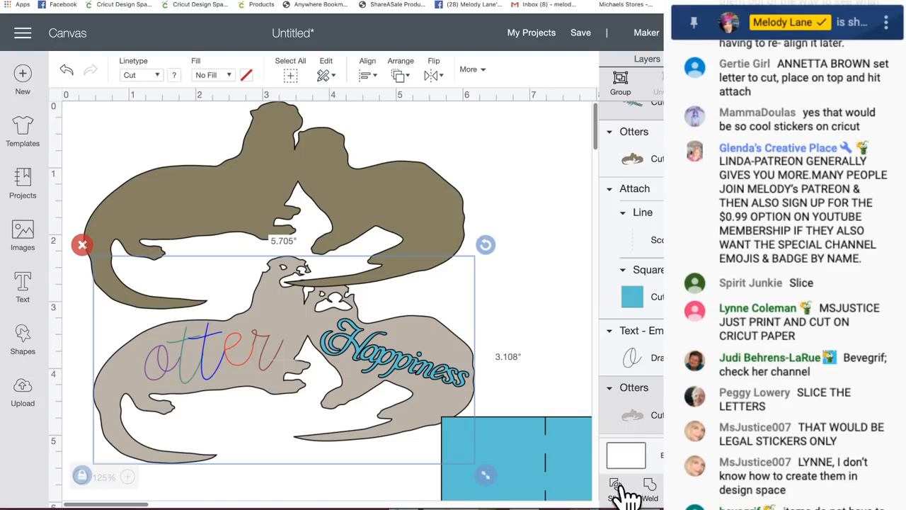
pyautogui.scroll(1, 627, 176)
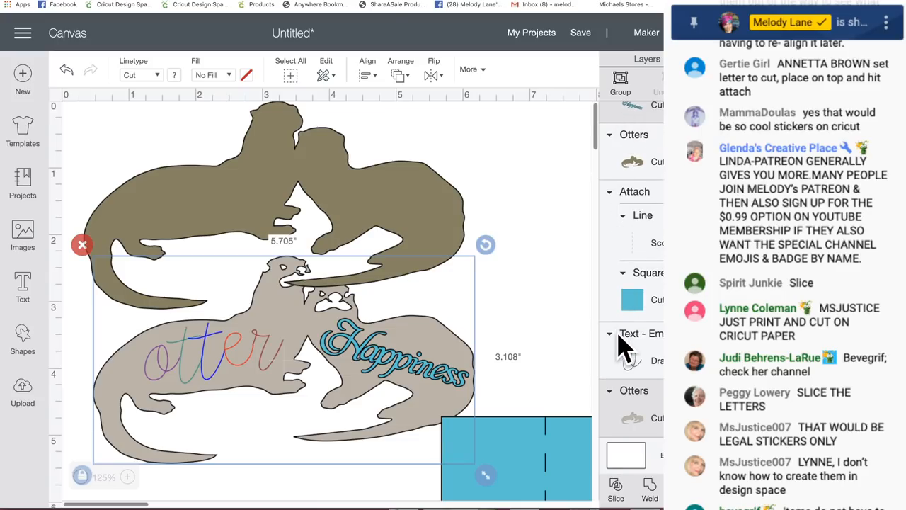
pyautogui.scroll(-1, 614, 364)
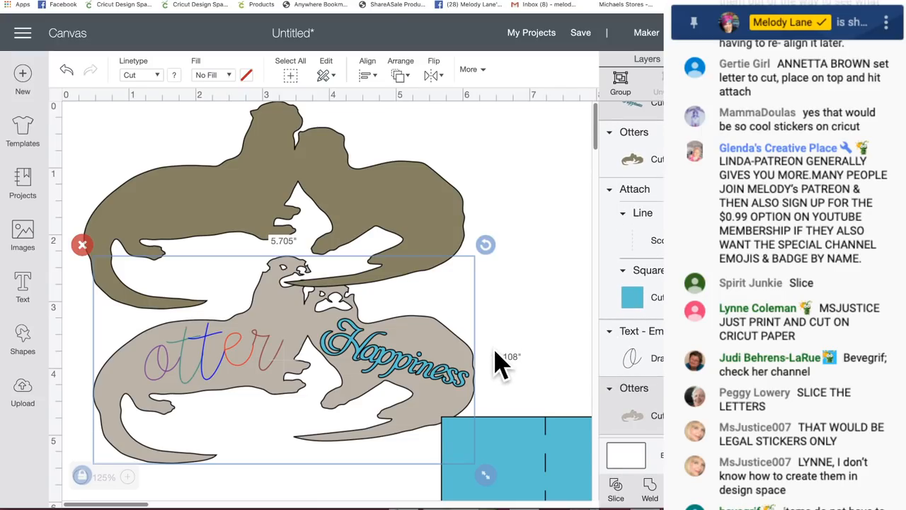
pyautogui.click(618, 491)
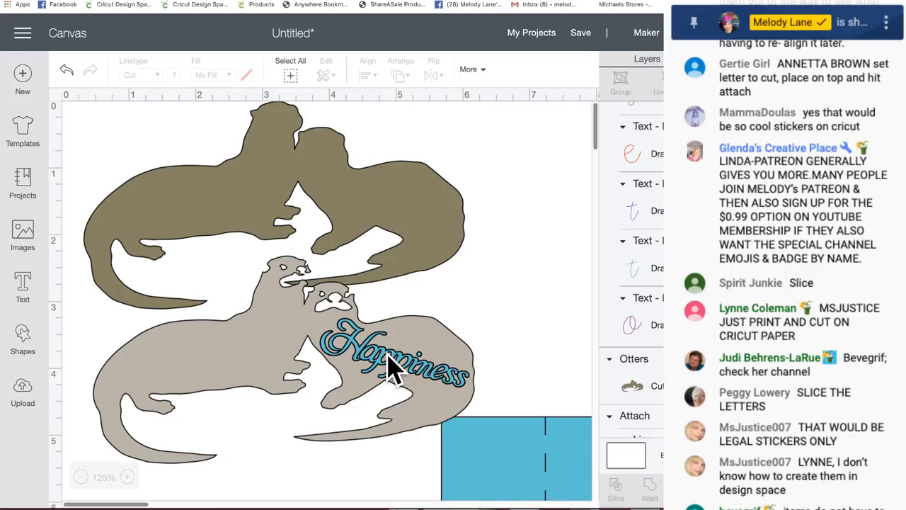
# Pull the two sliced copies of Happiness off the otter and send the cut-out light otter shape to the back.
pyautogui.moveTo(393, 368); pyautogui.dragTo(491, 278)
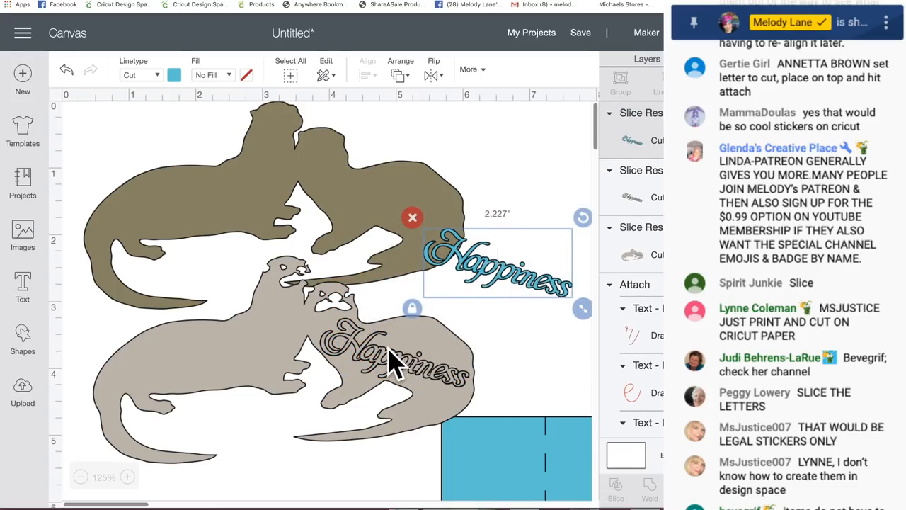
pyautogui.moveTo(394, 368); pyautogui.dragTo(495, 290)
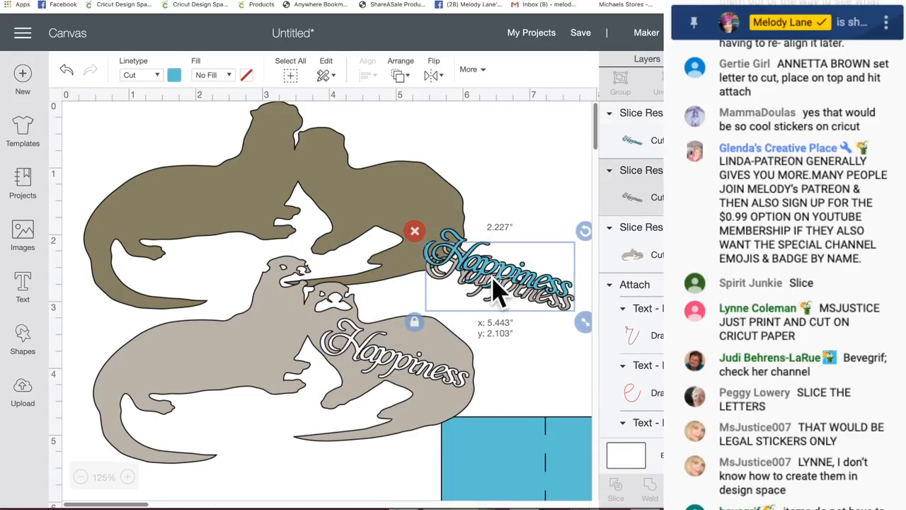
pyautogui.click(277, 360)
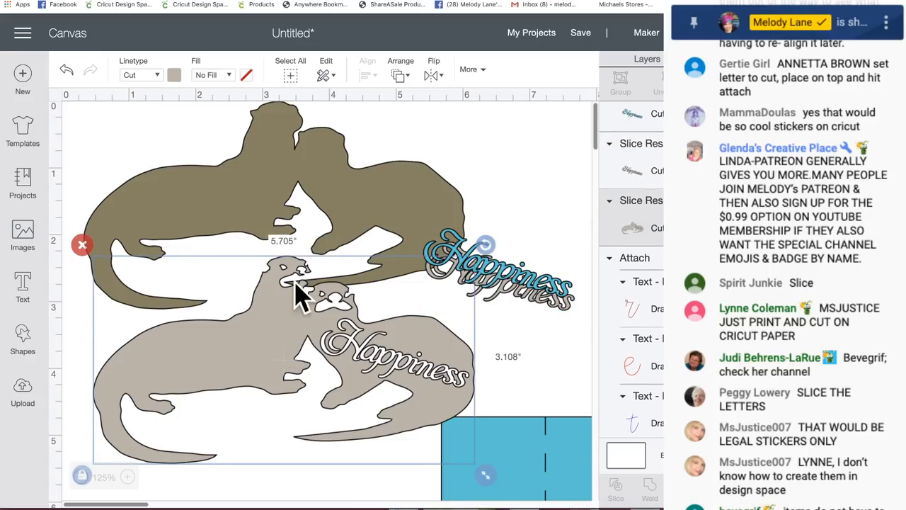
pyautogui.click(400, 76)
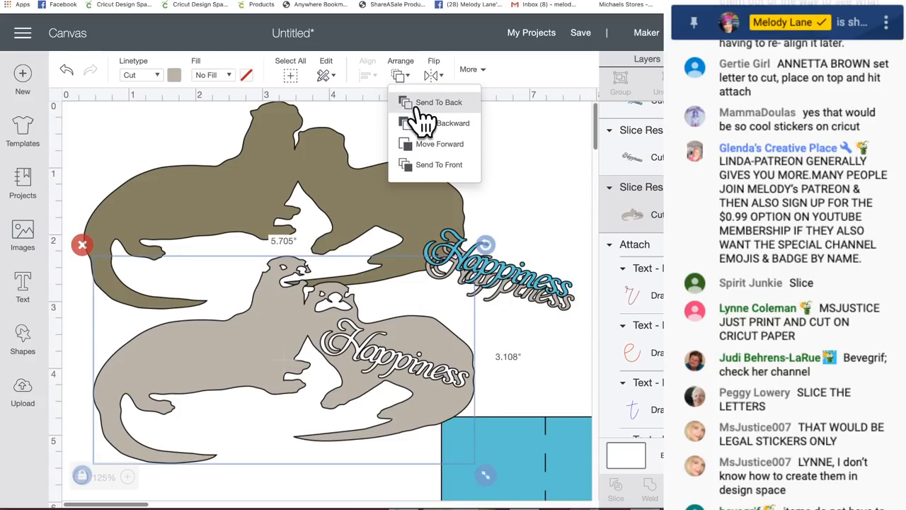
pyautogui.click(409, 99)
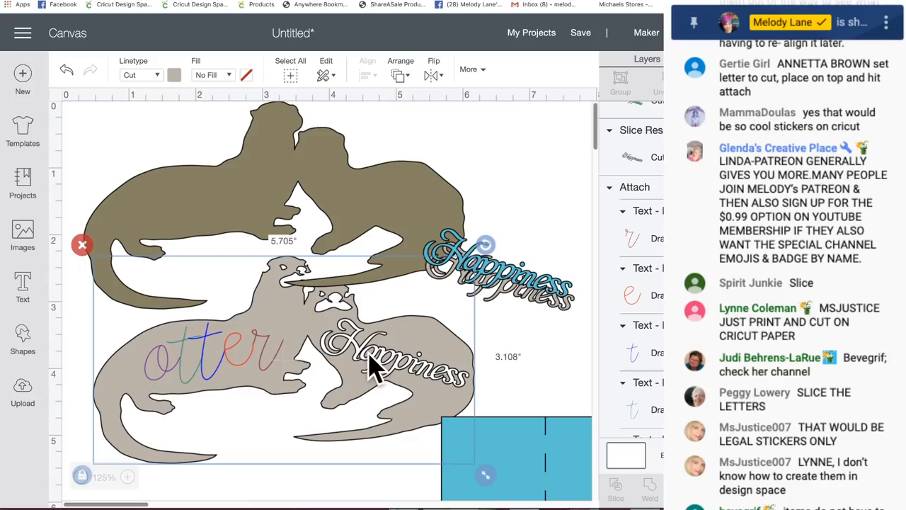
# Select the cut-out light otter together with its handwritten otter lettering, attach them, and shift the attached piece slightly on the canvas.
pyautogui.click(528, 390)
pyautogui.moveTo(74, 336); pyautogui.dragTo(509, 386)
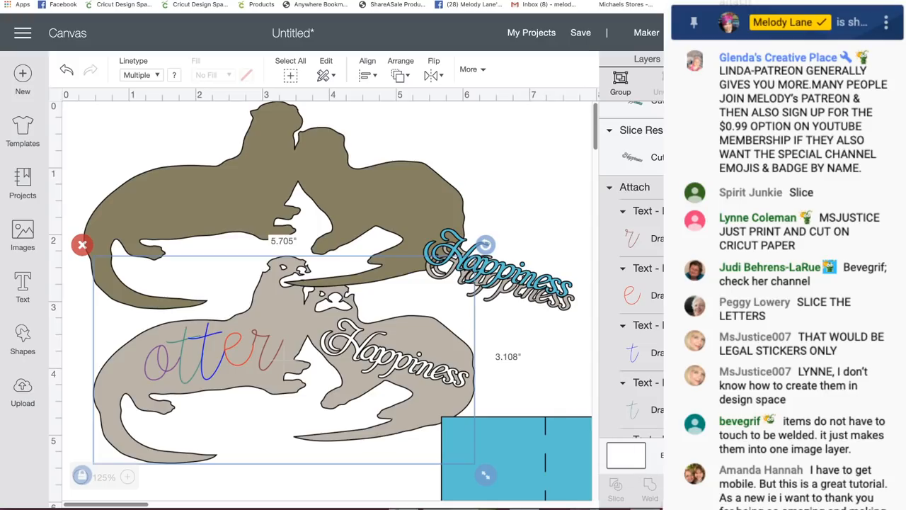
pyautogui.moveTo(430, 343); pyautogui.dragTo(431, 348)
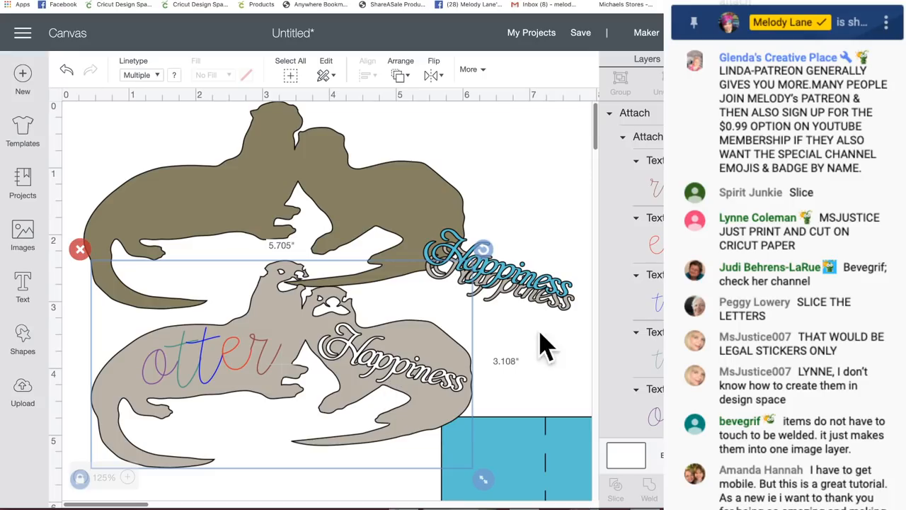
# Resize the design window so the full layers list fits, and check the size, rotation and position options of the attached otter.
pyautogui.moveTo(792, 339); pyautogui.dragTo(660, 401)
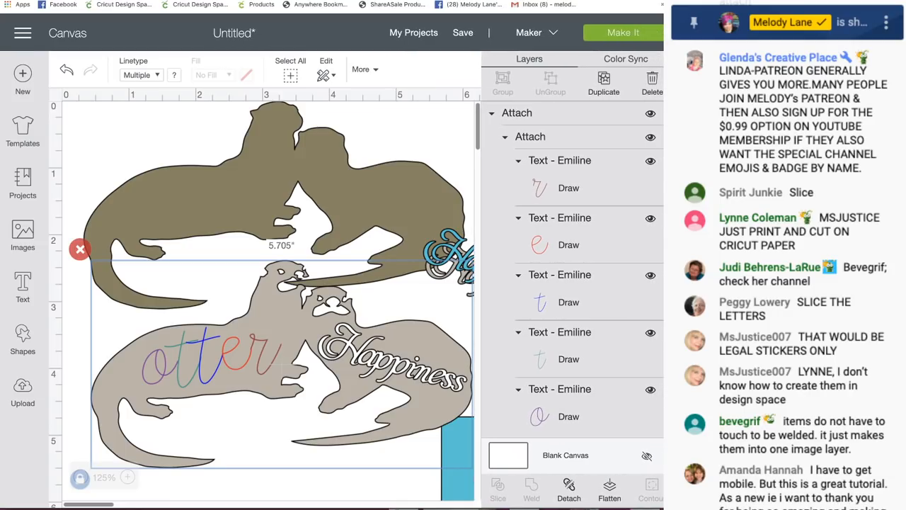
pyautogui.click(375, 70)
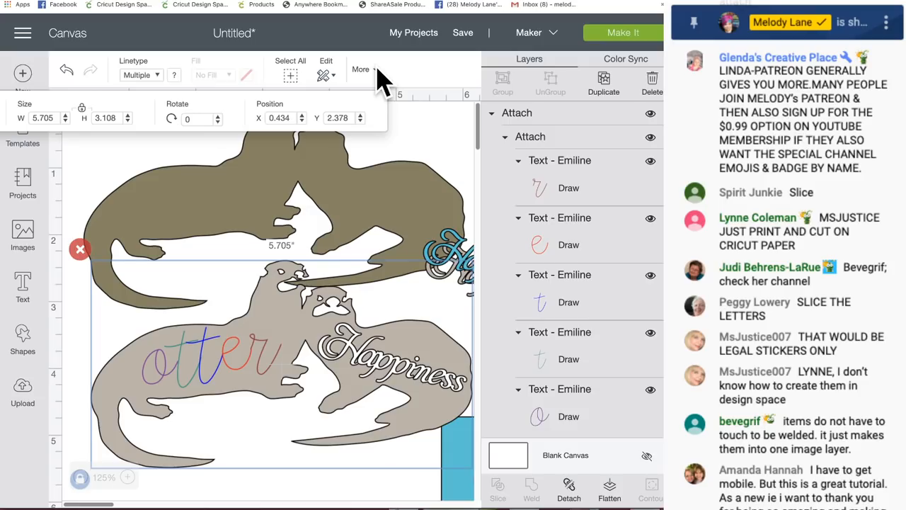
pyautogui.click(378, 71)
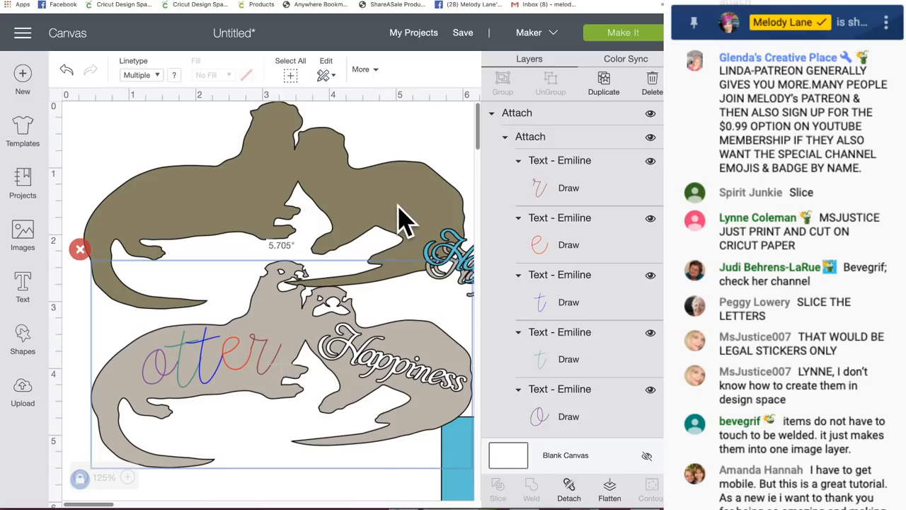
pyautogui.moveTo(333, 8); pyautogui.dragTo(333, 0)
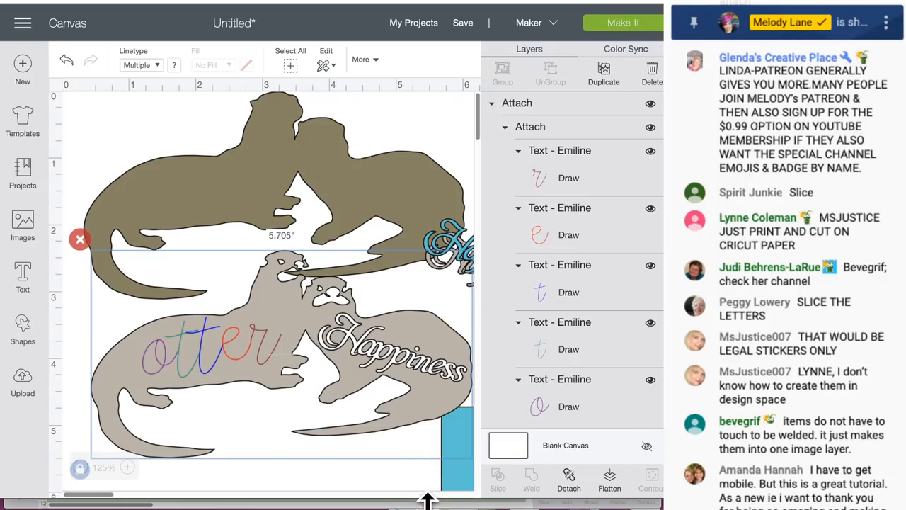
pyautogui.moveTo(427, 500); pyautogui.dragTo(426, 504)
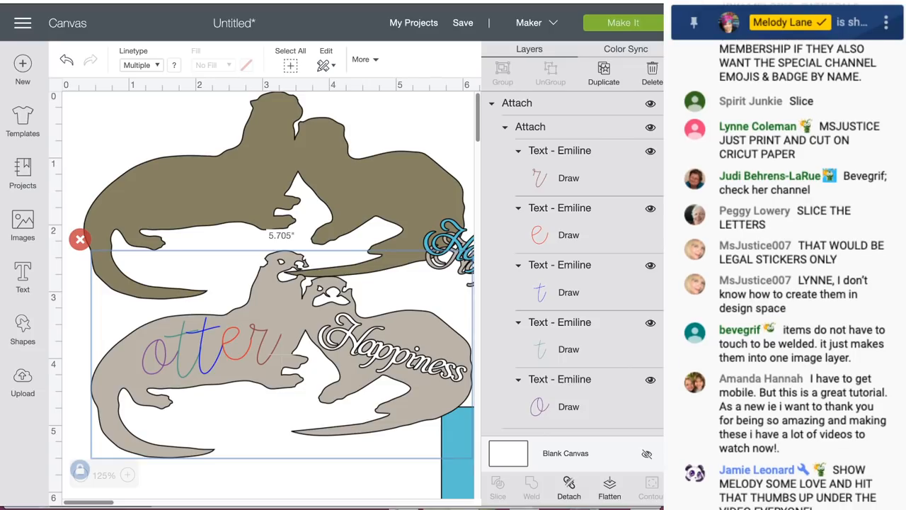
# Switch to the YouTube channel page and look through its community posts, including the members-only ones.
pyautogui.click(289, 2)
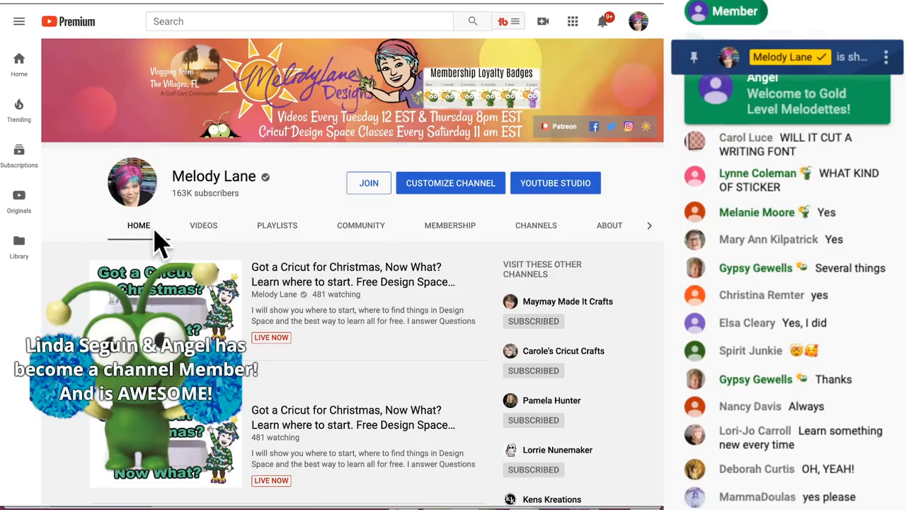
pyautogui.click(365, 229)
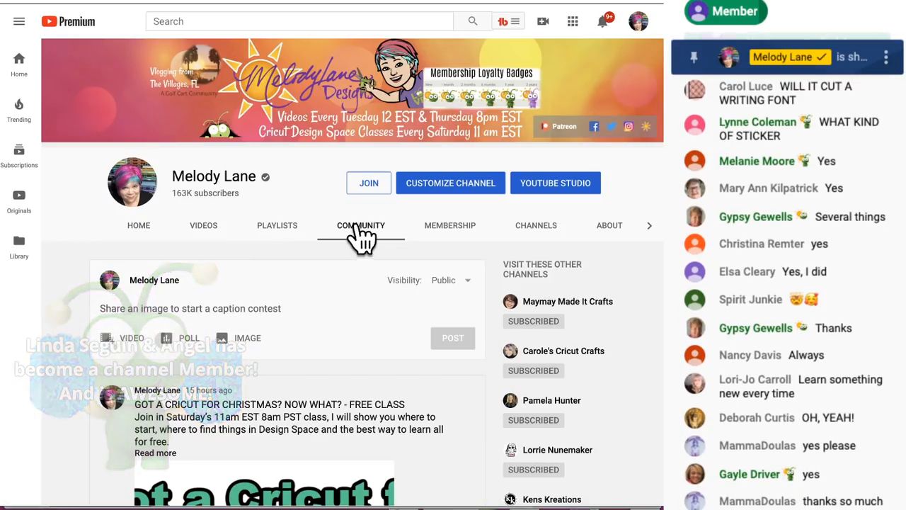
pyautogui.scroll(-3, 299, 265)
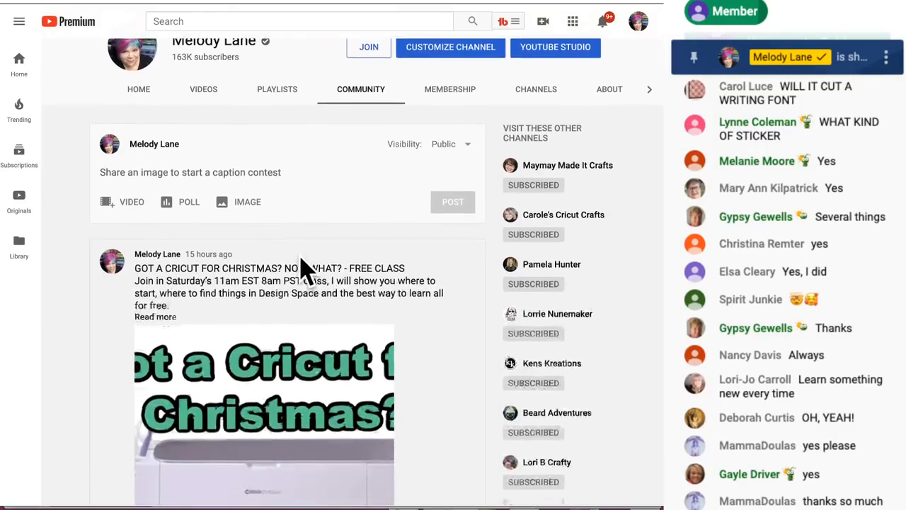
pyautogui.scroll(-5, 297, 283)
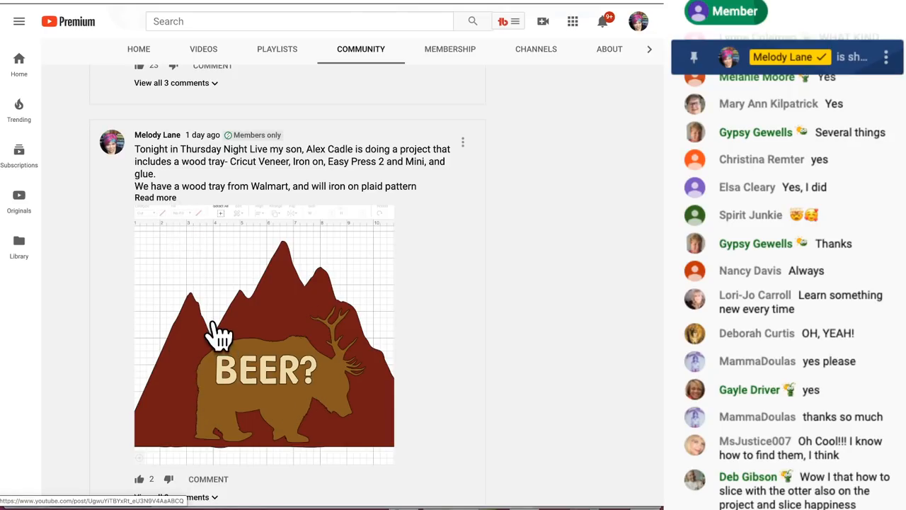
pyautogui.scroll(-4, 219, 336)
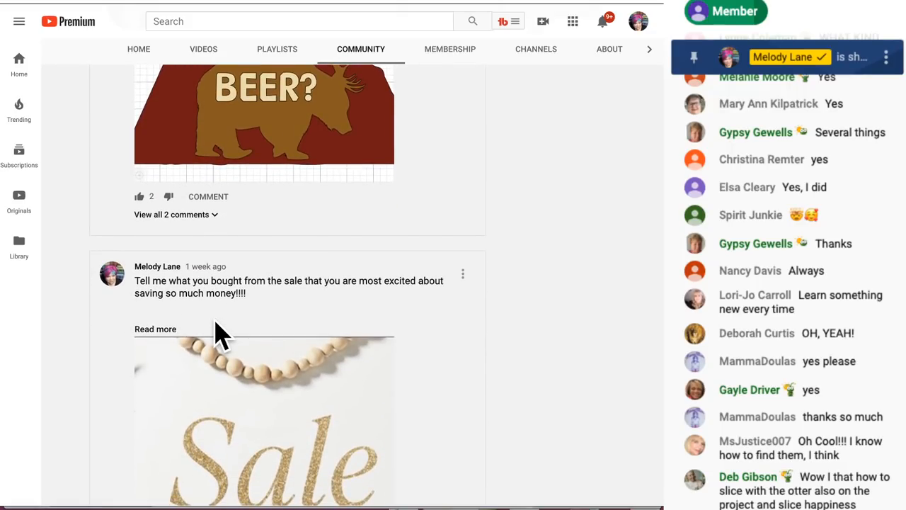
pyautogui.scroll(-6, 219, 337)
pyautogui.scroll(-6, 219, 336)
pyautogui.scroll(-15, 220, 336)
pyautogui.scroll(-15, 215, 327)
pyautogui.scroll(20, 219, 336)
pyautogui.scroll(3, 220, 337)
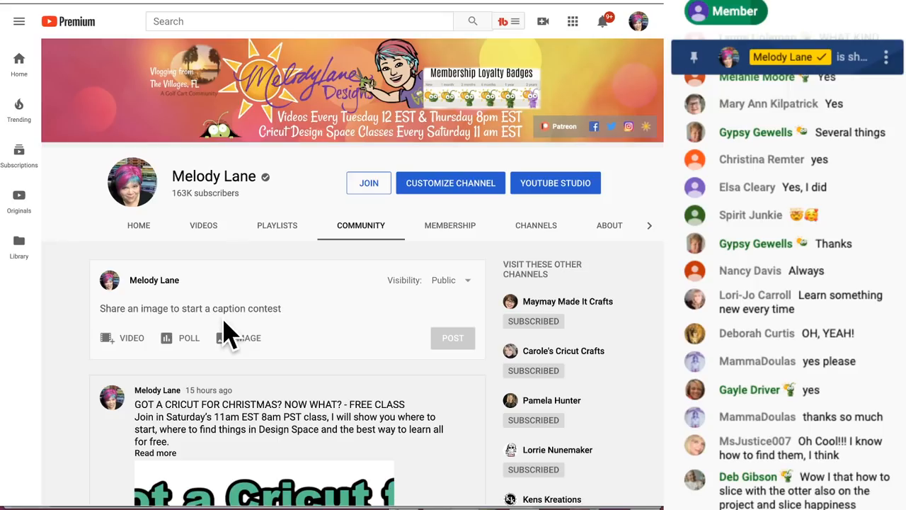
# Look through the video playlists on the channel's home page, from Design Space LIVE Classes to Vlog in The Villages FL.
pyautogui.click(140, 226)
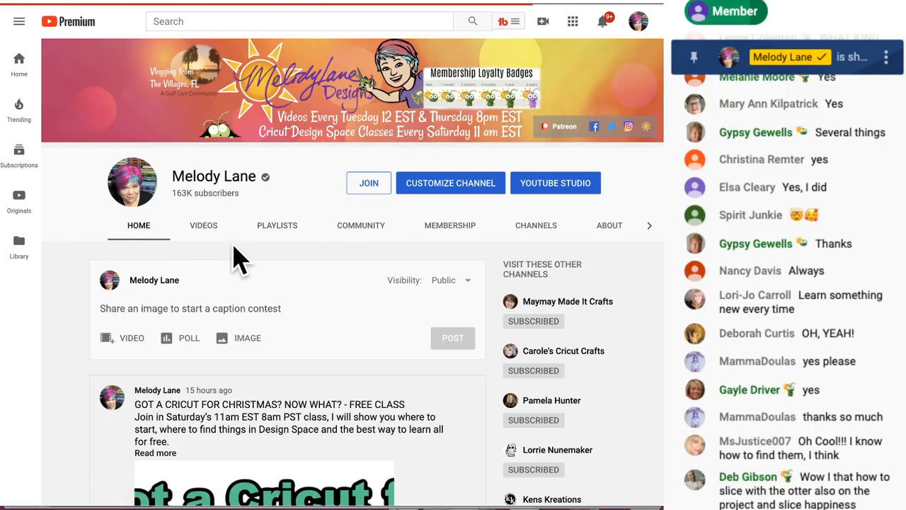
pyautogui.scroll(-1, 255, 268)
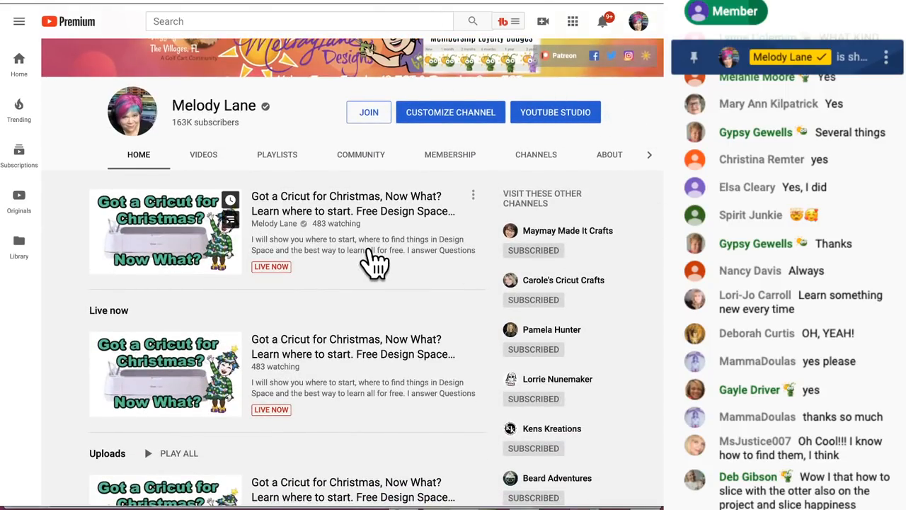
pyautogui.scroll(-7, 375, 262)
pyautogui.scroll(-2, 375, 262)
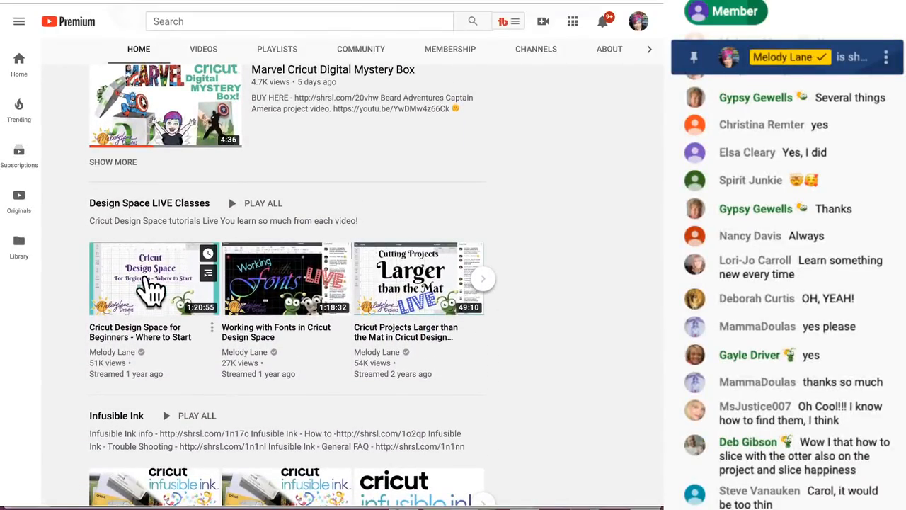
pyautogui.scroll(-1, 386, 202)
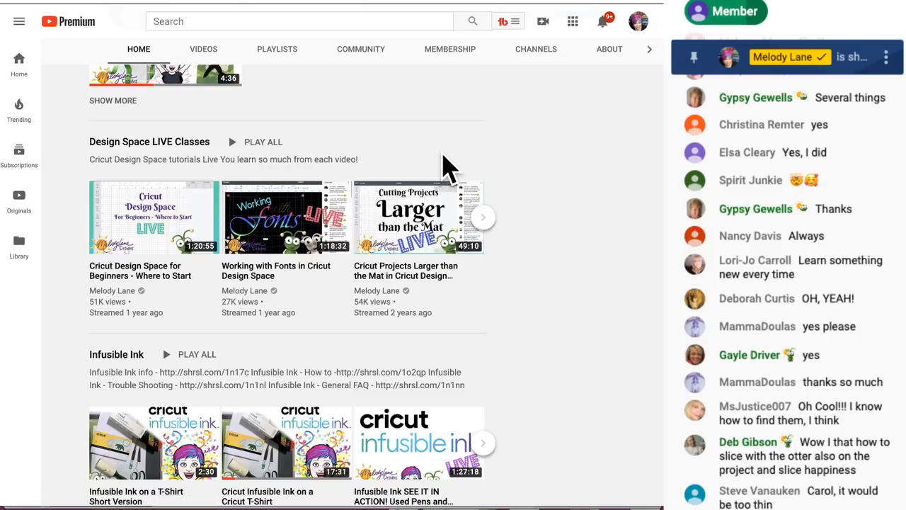
pyautogui.scroll(-2, 415, 290)
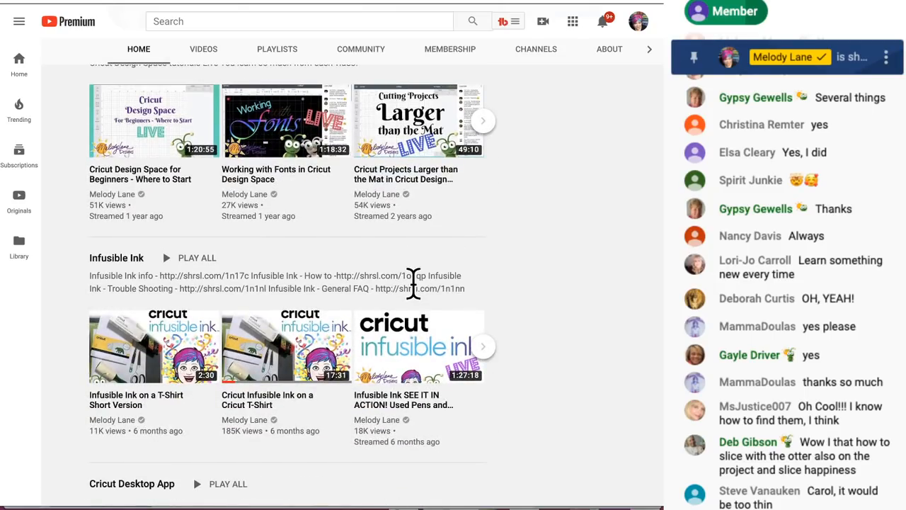
pyautogui.scroll(-2, 415, 298)
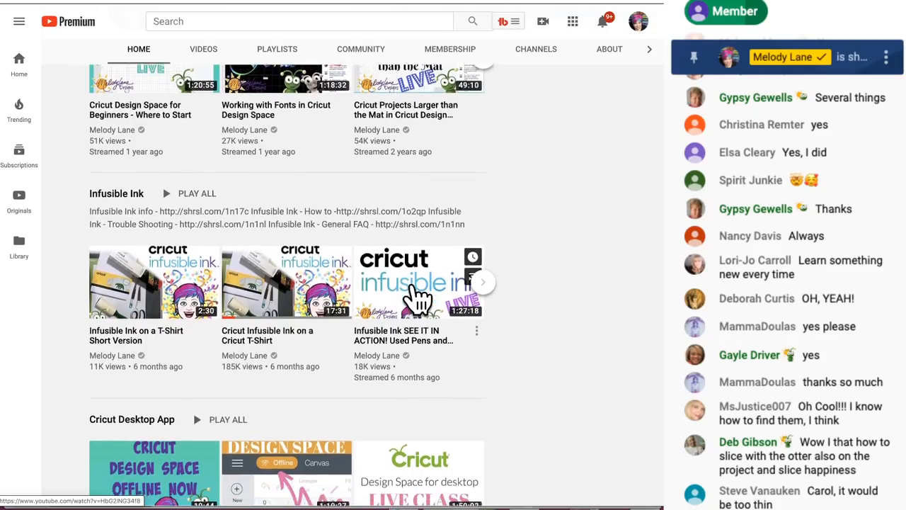
pyautogui.scroll(-2, 417, 299)
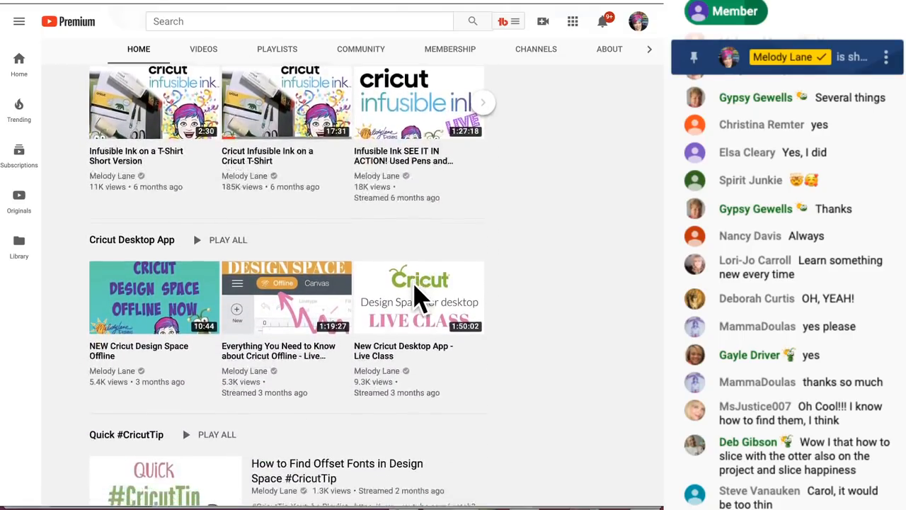
pyautogui.scroll(-2, 418, 299)
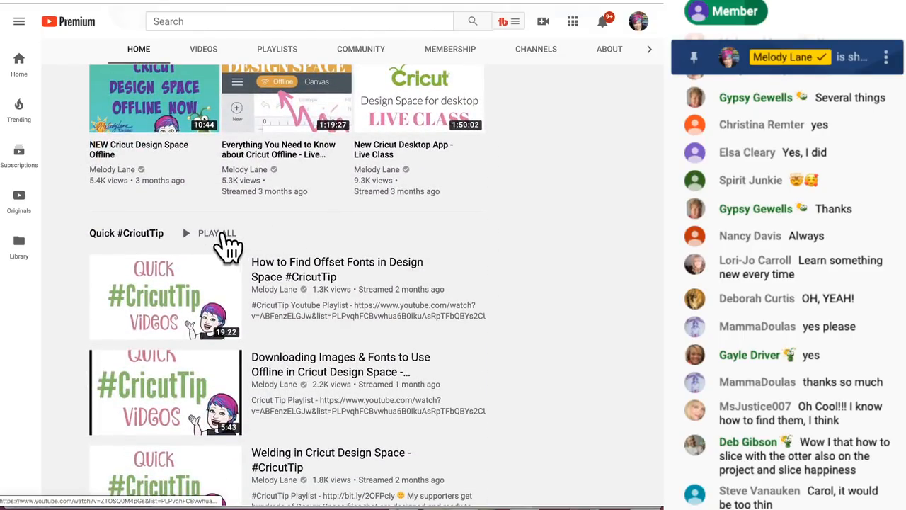
pyautogui.scroll(-2, 253, 277)
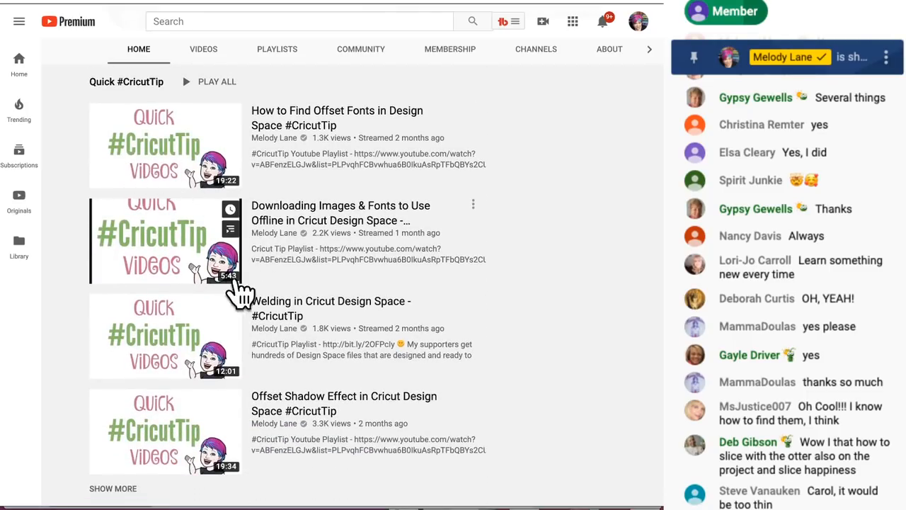
pyautogui.scroll(-4, 318, 311)
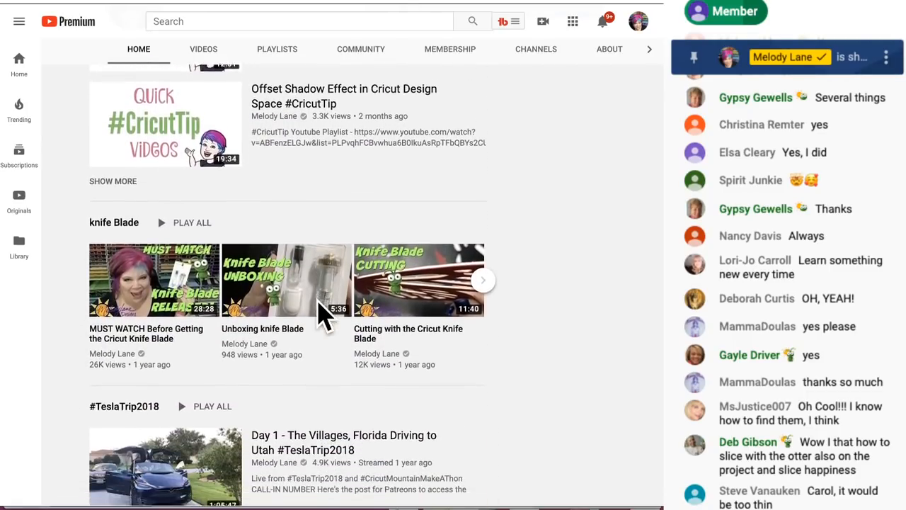
pyautogui.scroll(-3, 353, 273)
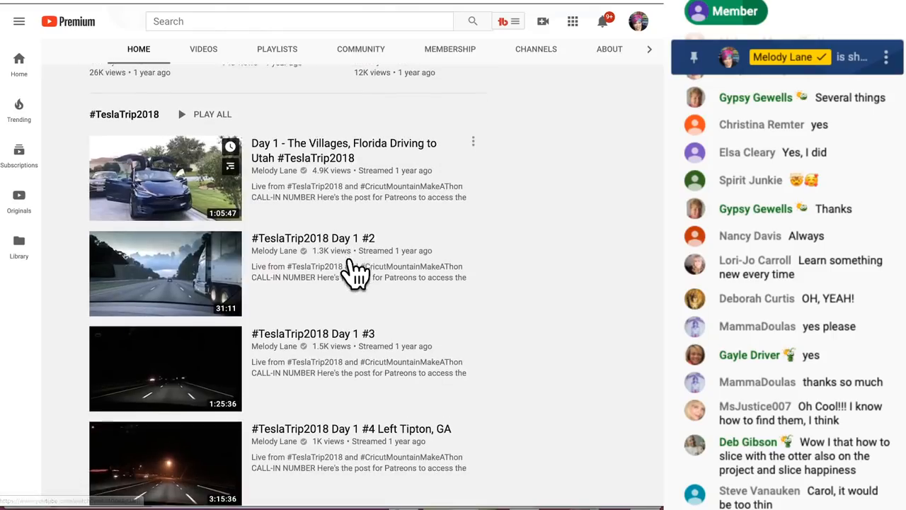
pyautogui.scroll(-1, 273, 197)
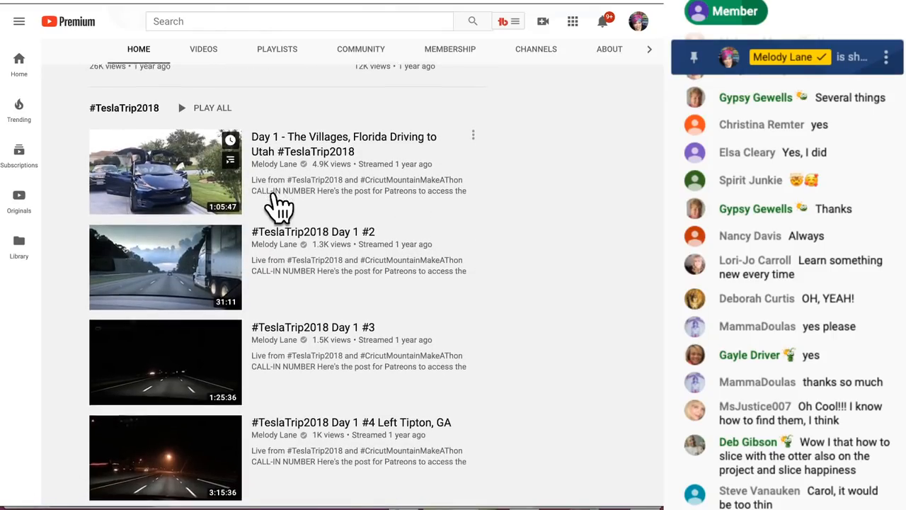
pyautogui.scroll(-4, 277, 204)
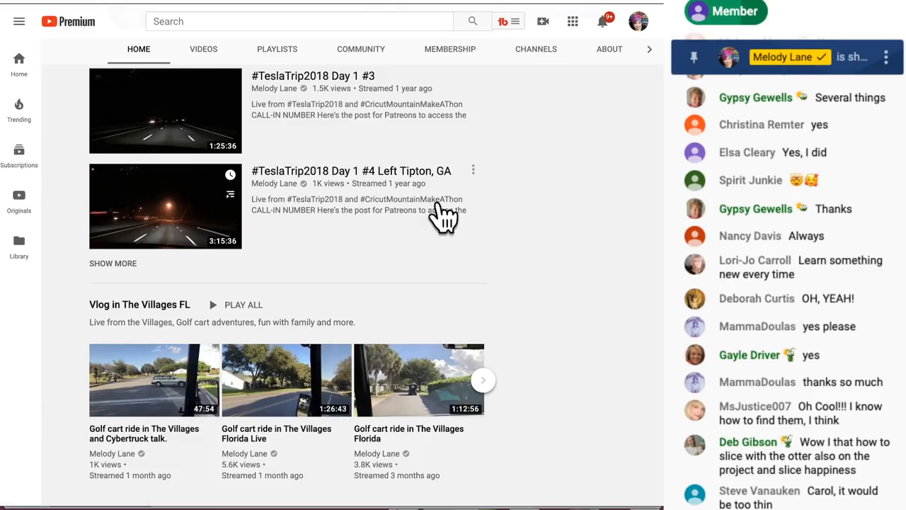
# Return to the start of the channel's home page and bring the channel search into view.
pyautogui.scroll(20, 396, 188)
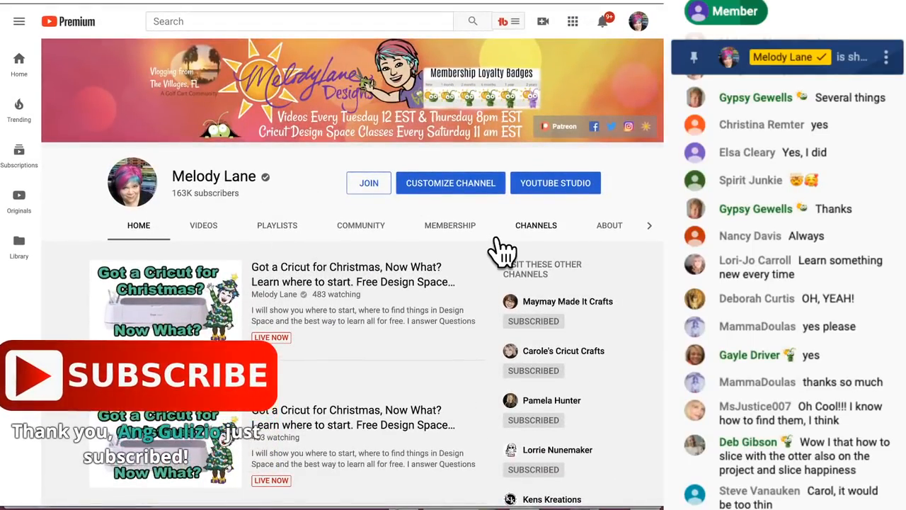
pyautogui.click(648, 226)
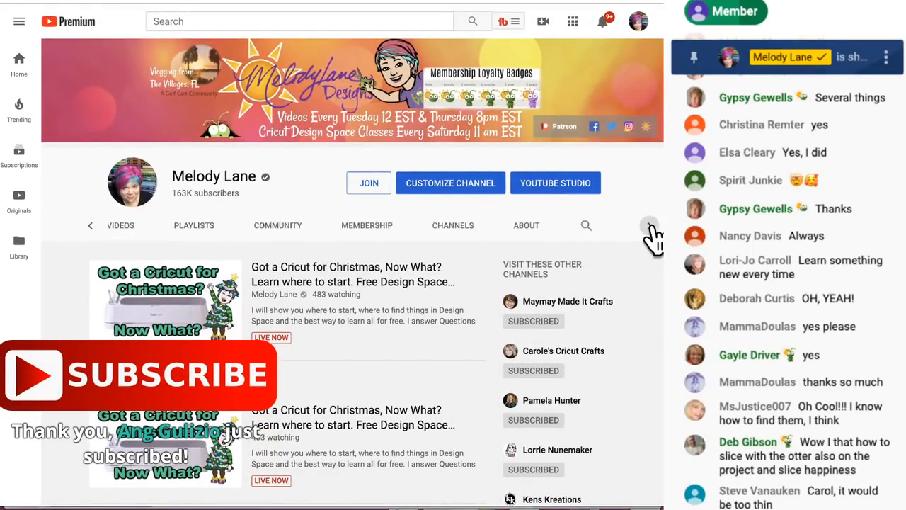